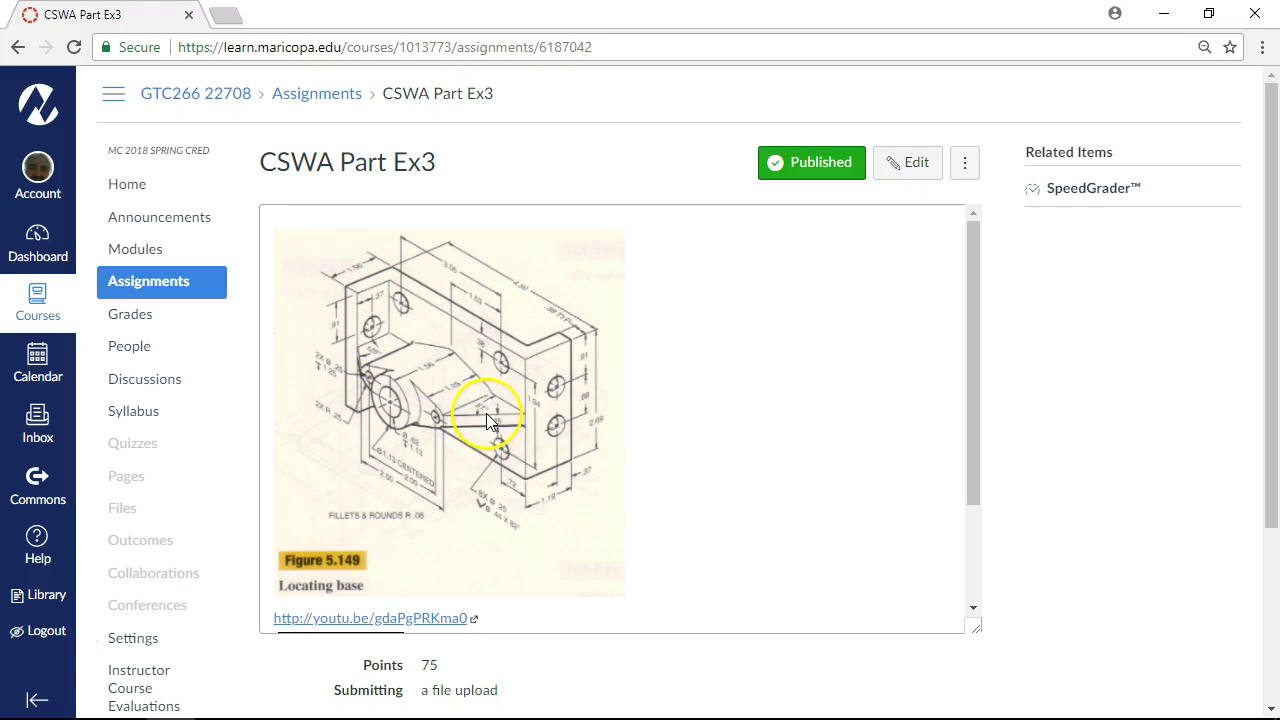
# Step: Review the locating base drawing on the CSWA Part Ex3 assignment page, then switch to SOLIDWORKS
pyautogui.scroll(-1, 547, 614)
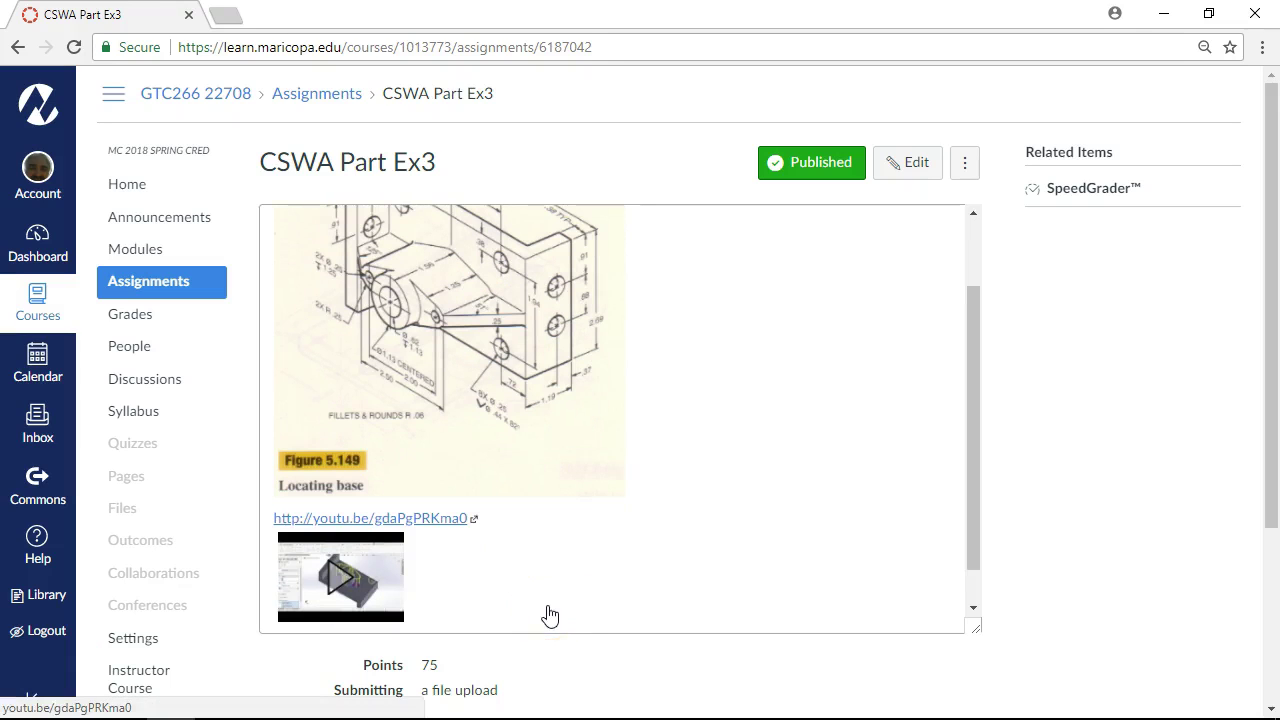
pyautogui.scroll(1, 547, 517)
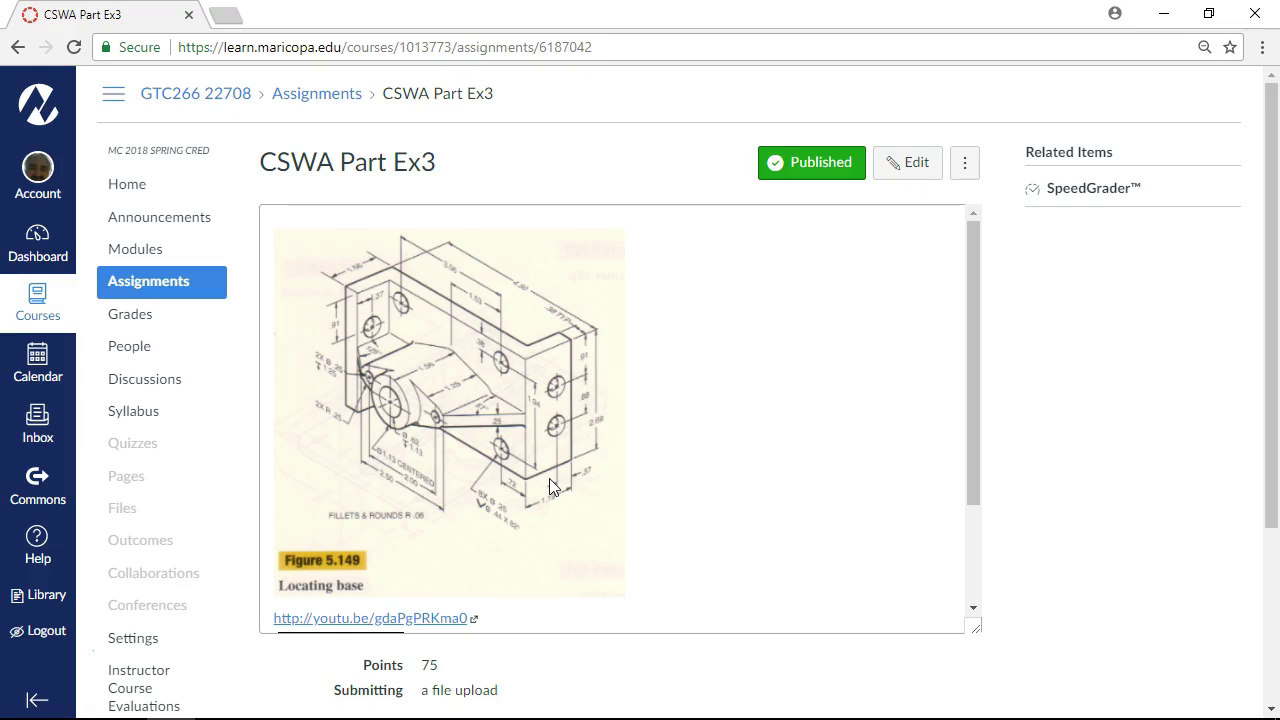
pyautogui.click(580, 440)
pyautogui.moveTo(446, 10); pyautogui.dragTo(1279, 20)
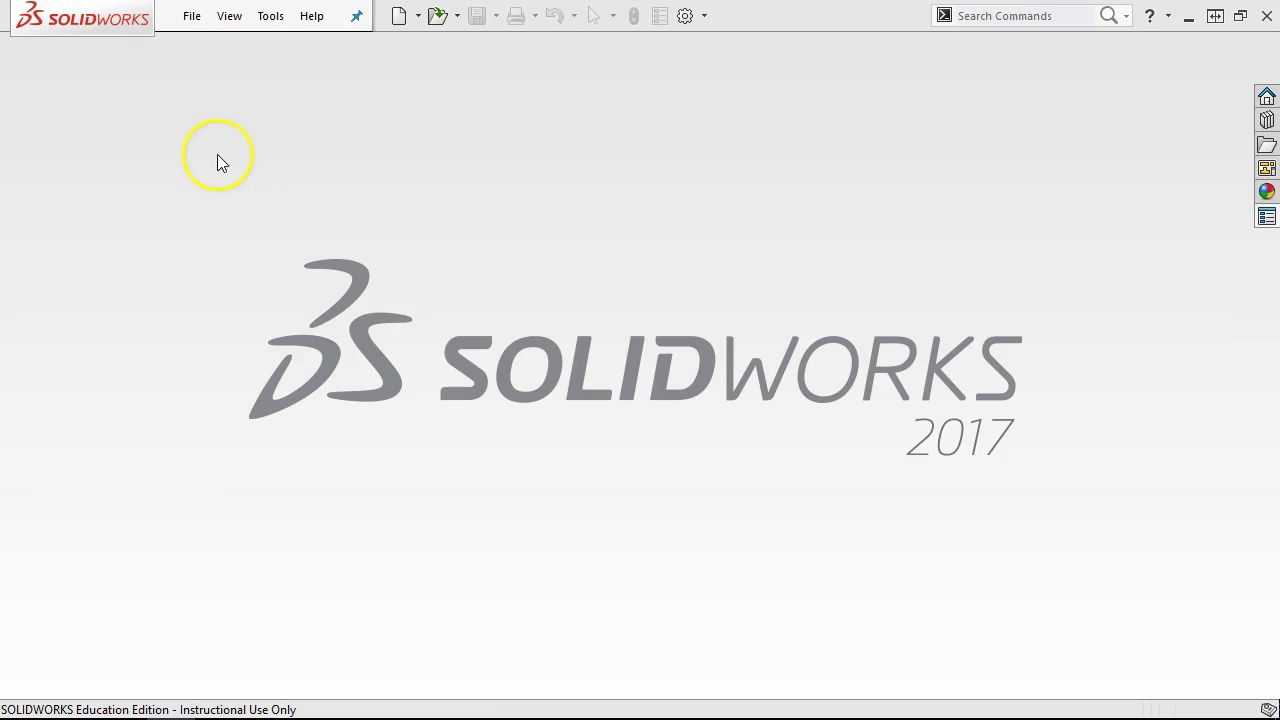
# Step: Create a new part document from the Part inch template
pyautogui.click(192, 16)
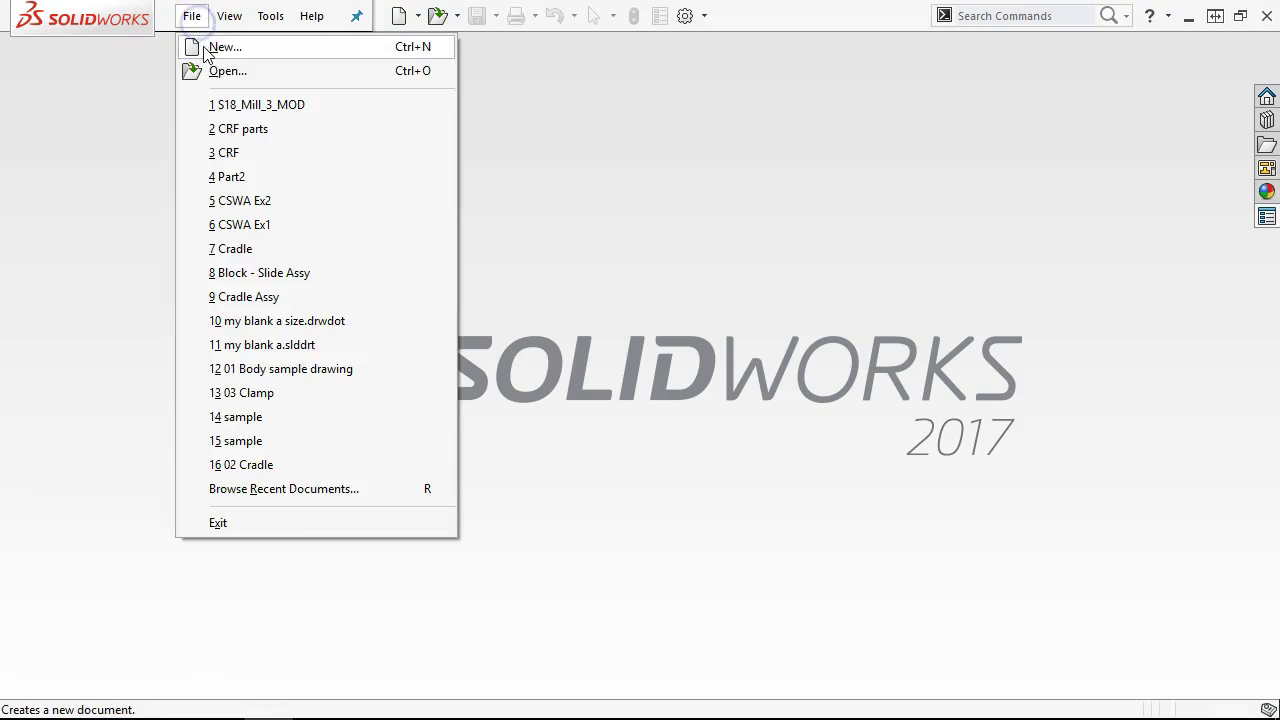
pyautogui.click(224, 47)
pyautogui.click(313, 162)
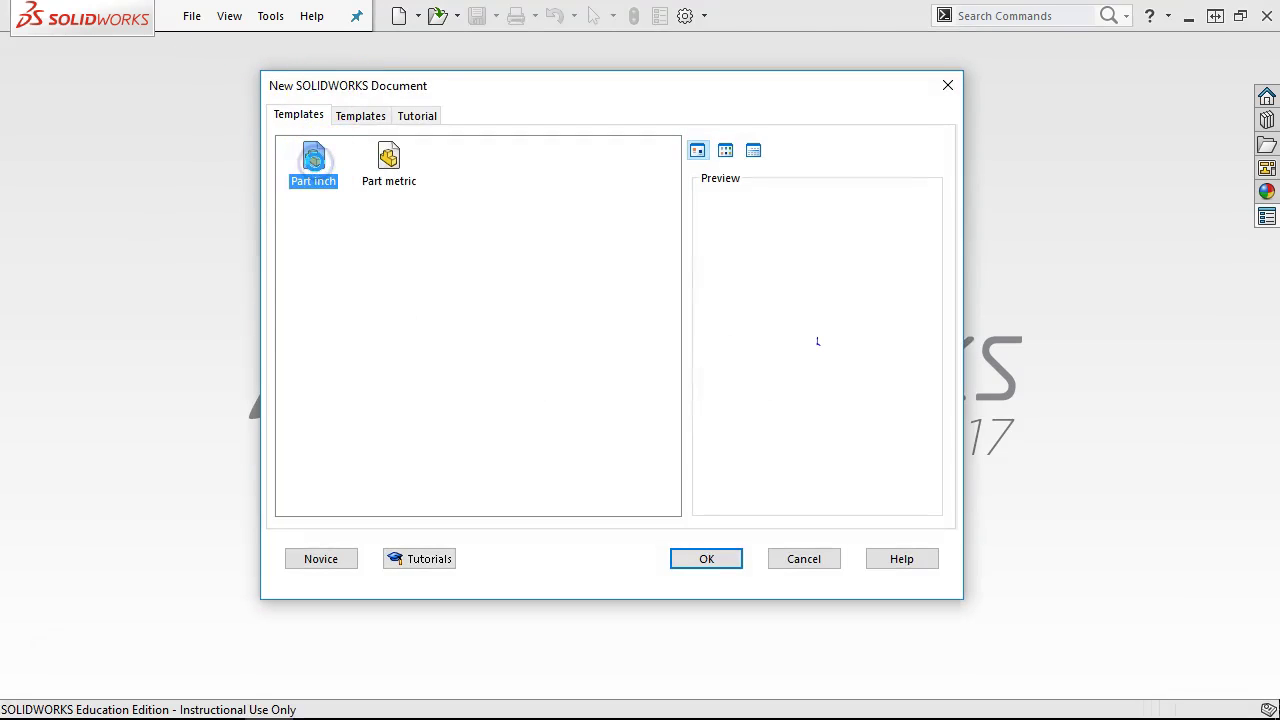
pyautogui.doubleClick(315, 162)
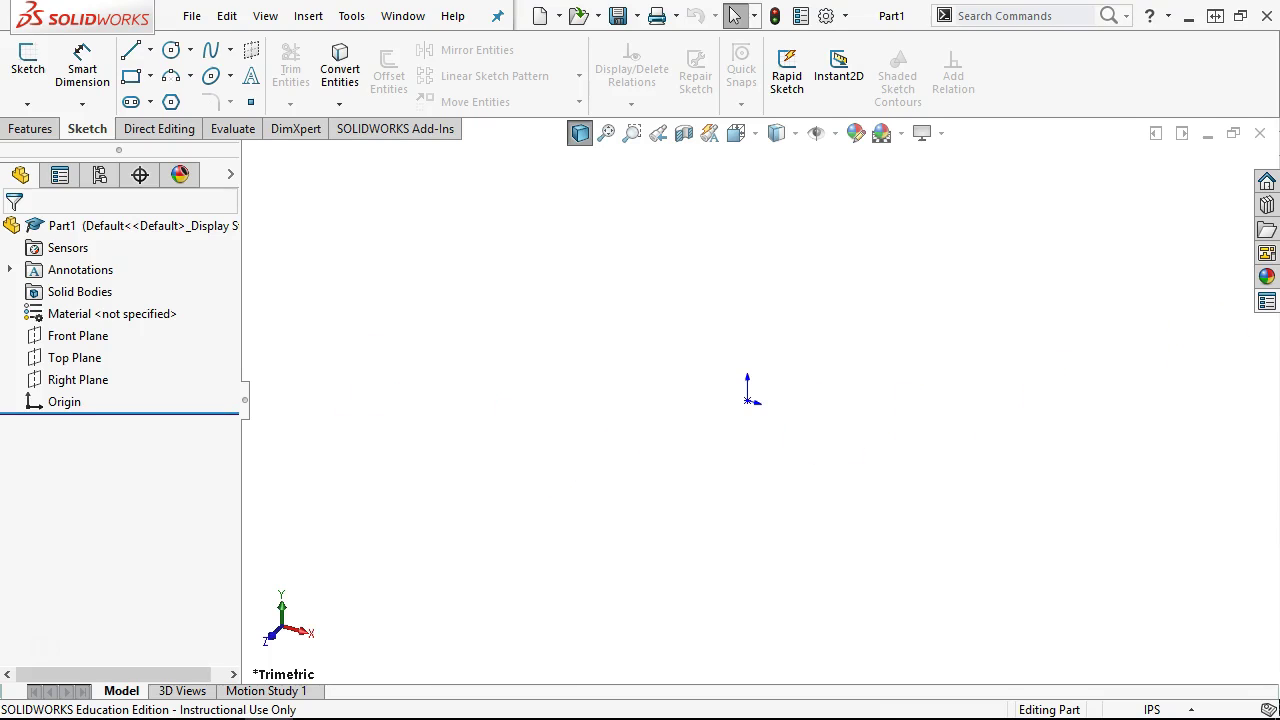
# Step: Bring the browser forward, examine the enlarged locating base drawing's dimensions, and return to the SOLIDWORKS part
pyautogui.hotkey('alt', 'Tab')
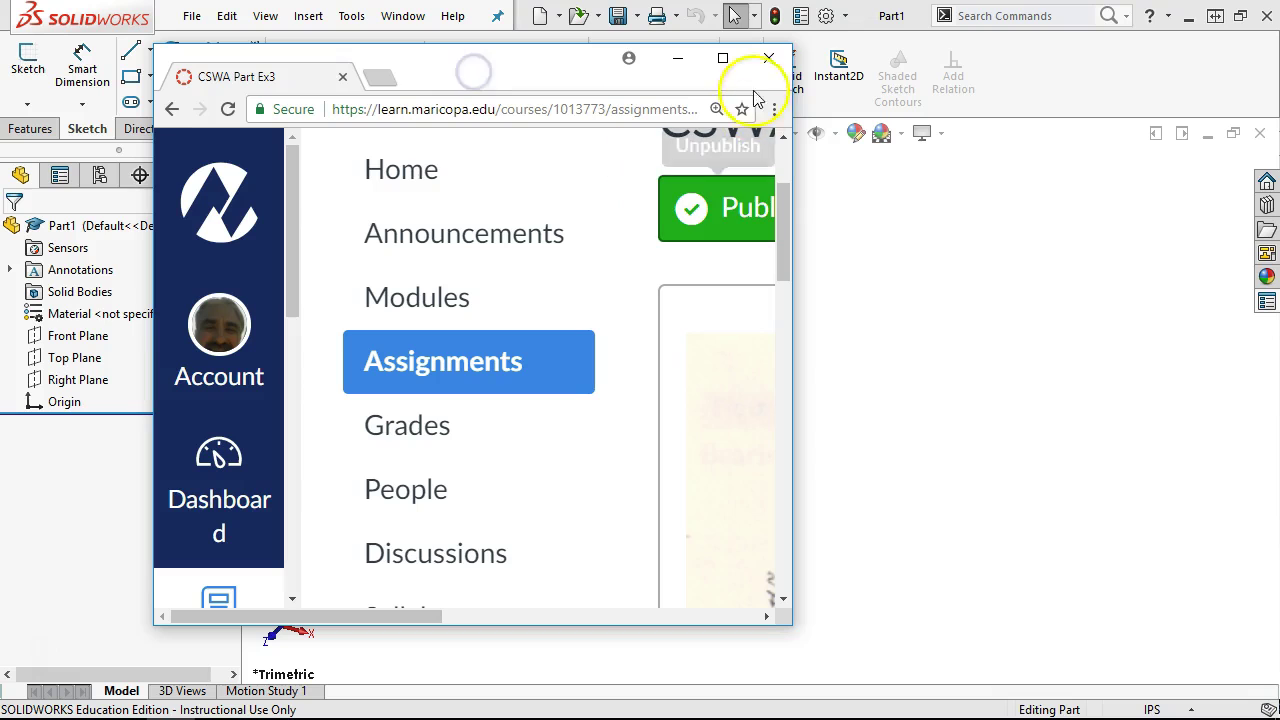
pyautogui.moveTo(417, 617); pyautogui.dragTo(630, 617)
pyautogui.moveTo(786, 251); pyautogui.dragTo(798, 322)
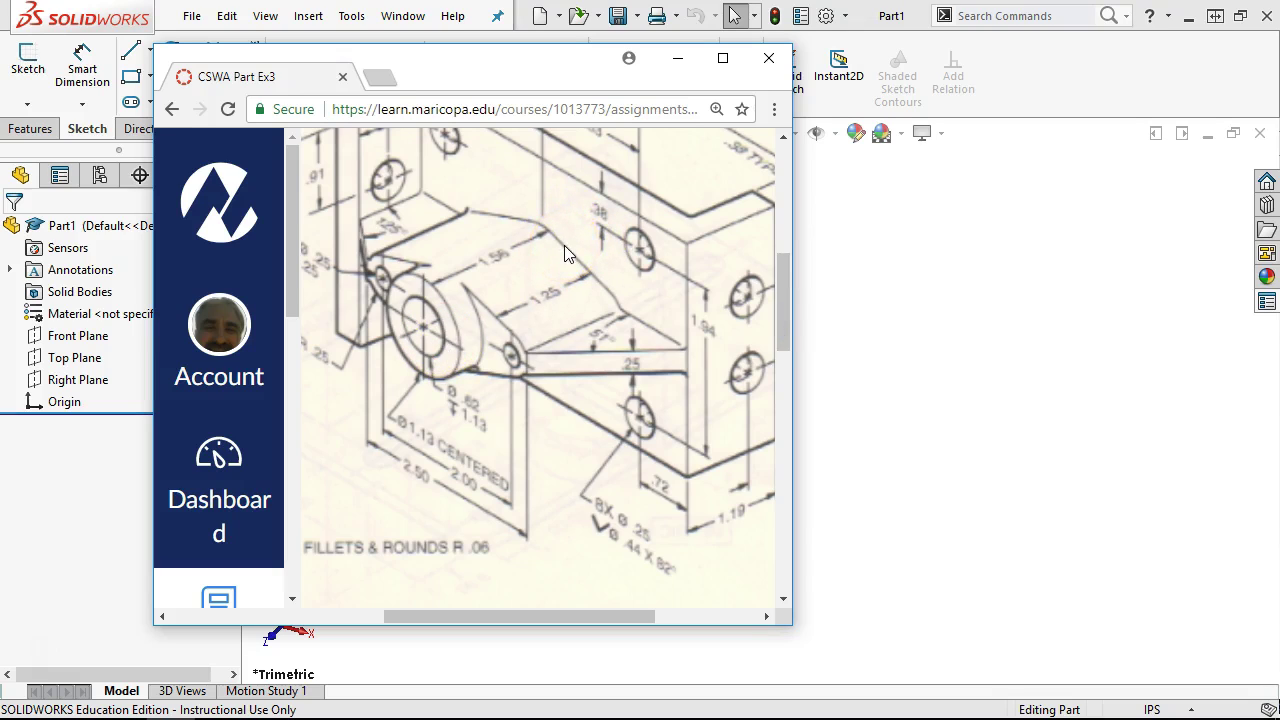
pyautogui.click(472, 63)
pyautogui.moveTo(472, 63); pyautogui.dragTo(779, 96)
pyautogui.click(989, 92)
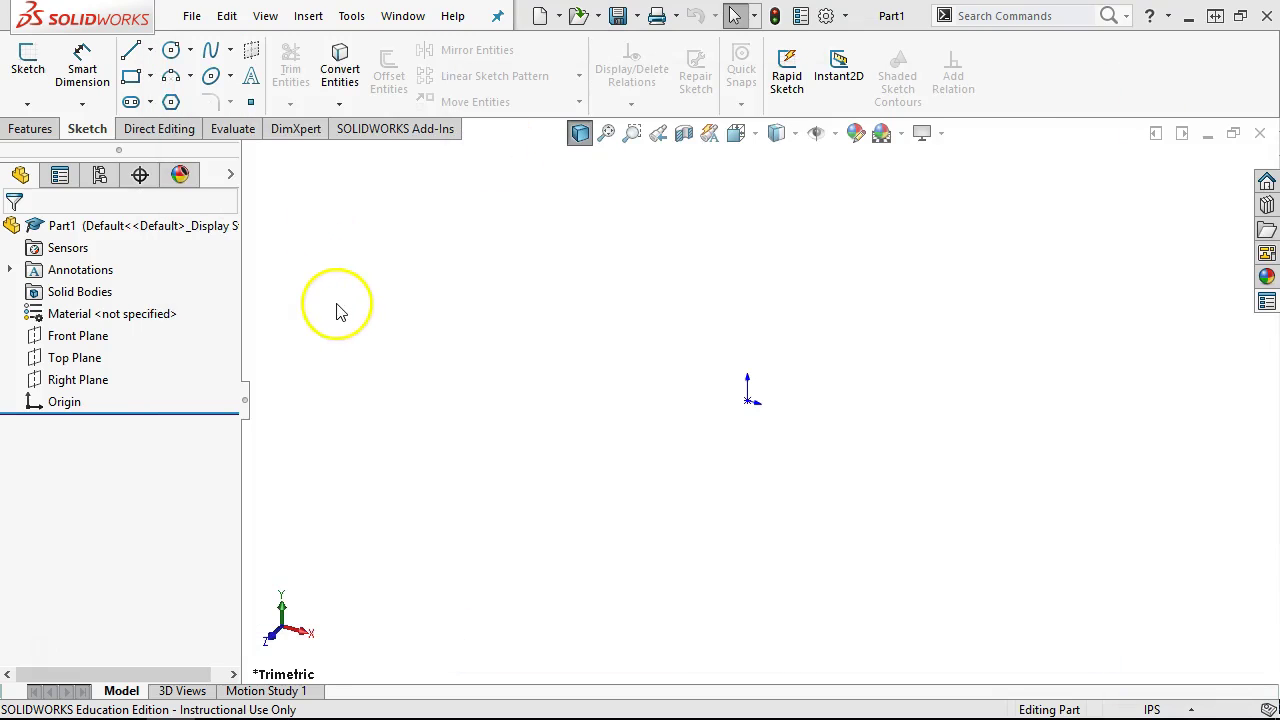
# Step: Sketch three connected lines on the Top Plane: about 5.37 in horizontal through the origin, 1.73 in up at the right end, 0.84 in down at the left
pyautogui.click(79, 365)
pyautogui.click(94, 334)
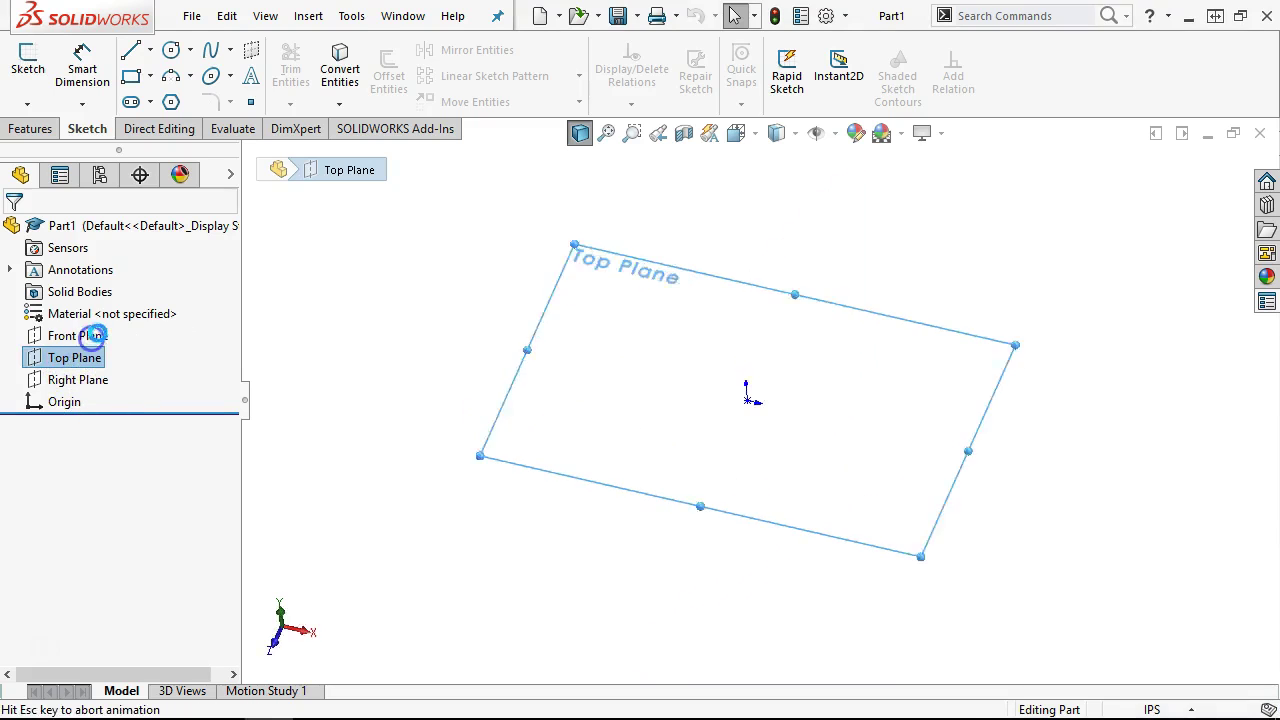
pyautogui.click(130, 50)
pyautogui.click(537, 400)
pyautogui.click(1008, 400)
pyautogui.doubleClick(1008, 296)
pyautogui.click(537, 400)
pyautogui.click(537, 473)
pyautogui.rightClick(632, 478)
pyautogui.click(678, 487)
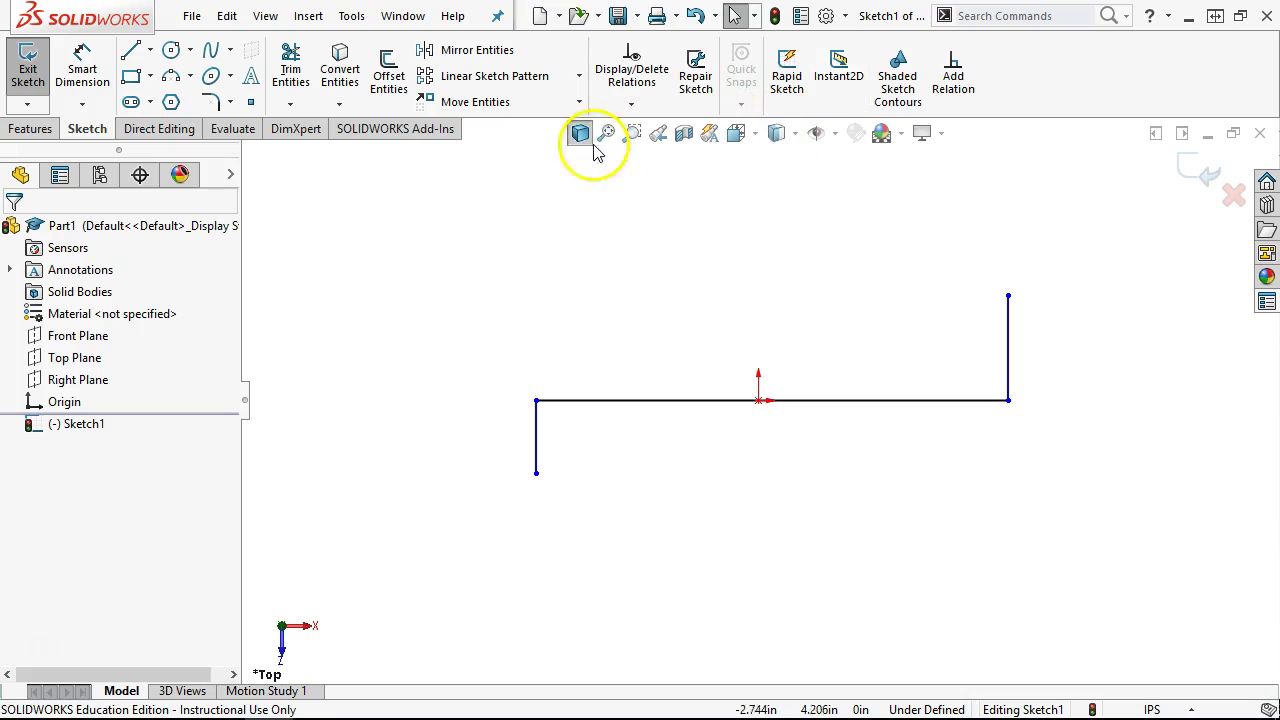
pyautogui.click(584, 278)
pyautogui.click(492, 275)
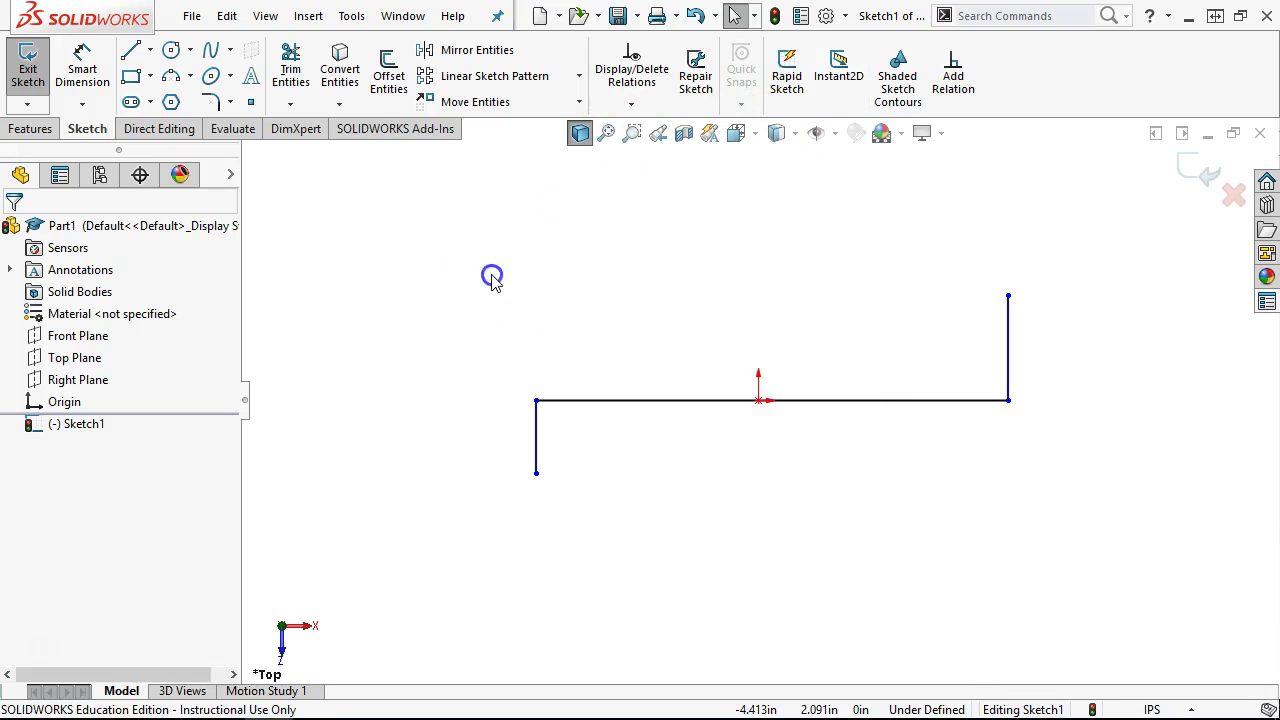
pyautogui.click(613, 236)
# Step: Dimension the upward line at the profile's right end as 1.19 in minus 0.38 in, giving 0.81 in
pyautogui.click(83, 70)
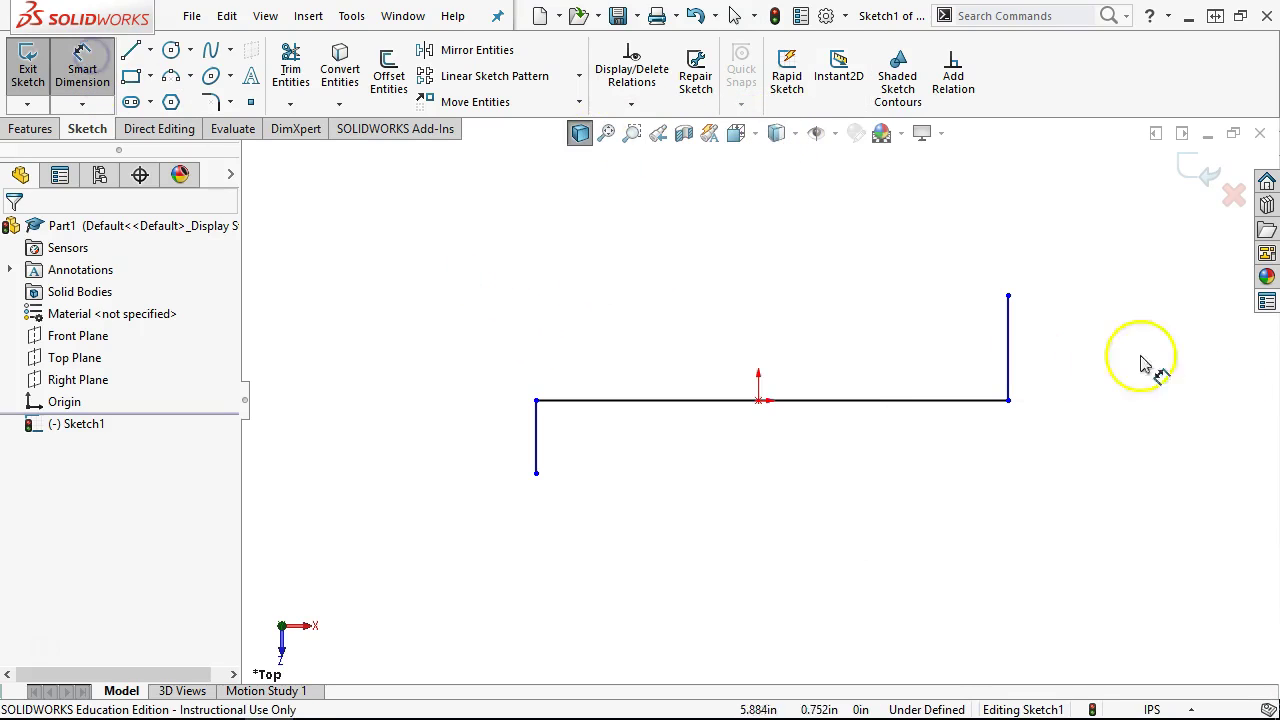
pyautogui.click(1010, 355)
pyautogui.click(1066, 360)
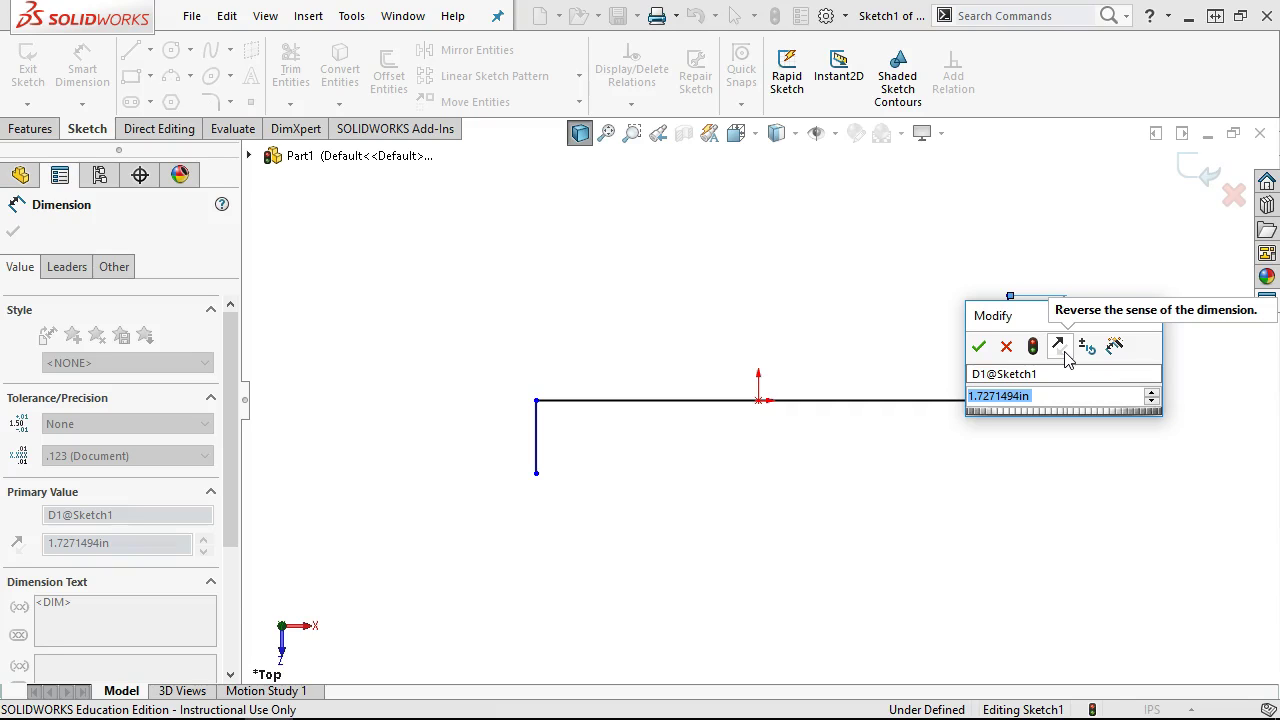
pyautogui.write('1.19')
pyautogui.press('Return')
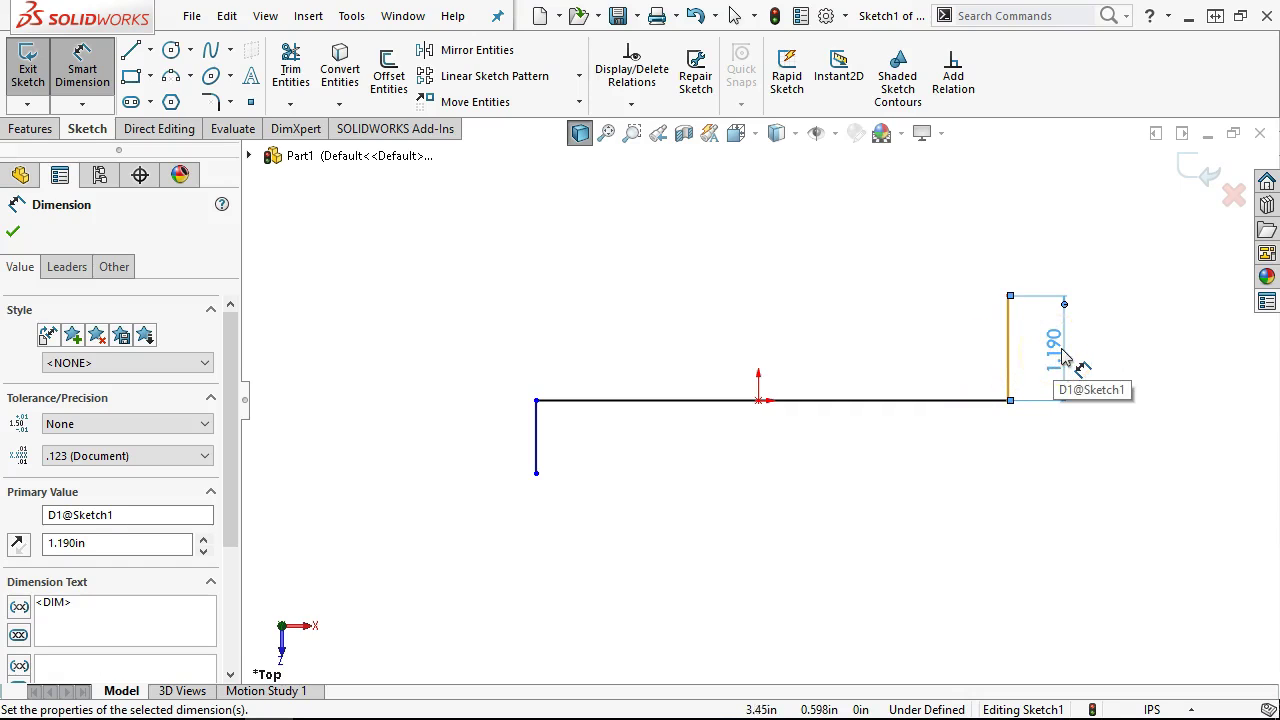
pyautogui.doubleClick(1056, 356)
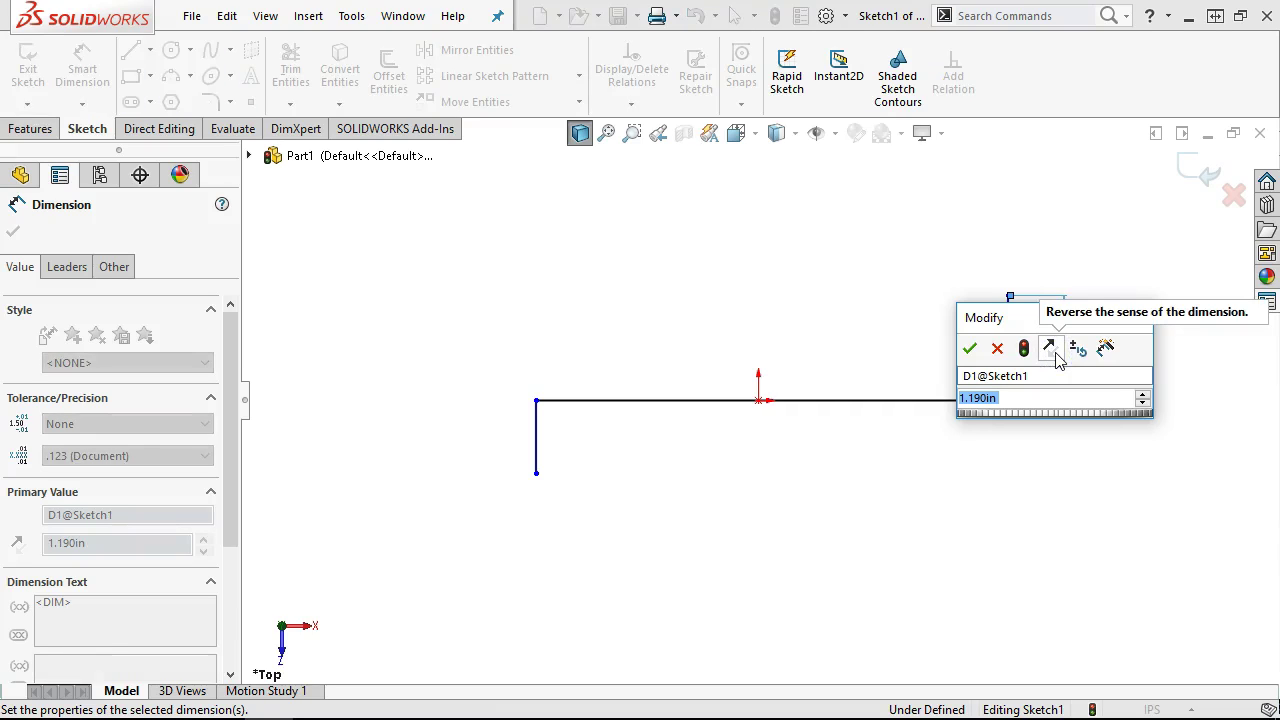
pyautogui.click(1048, 347)
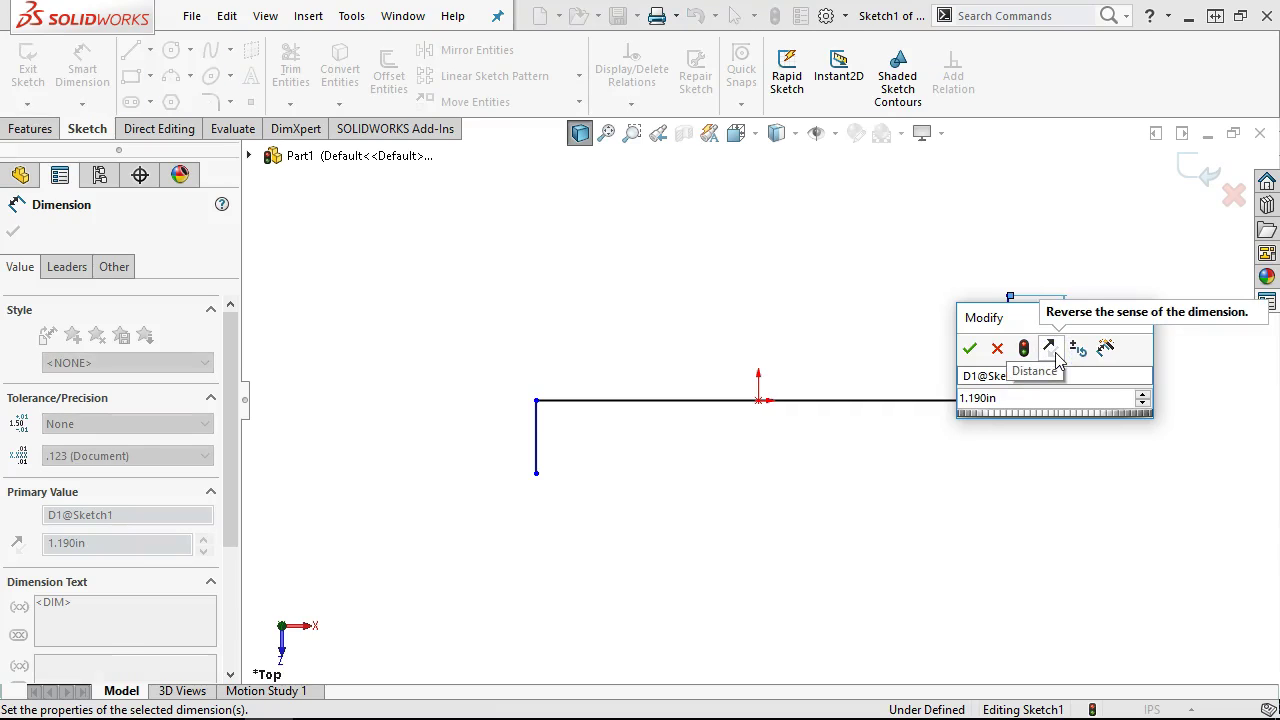
pyautogui.write('-.38')
pyautogui.press('Return')
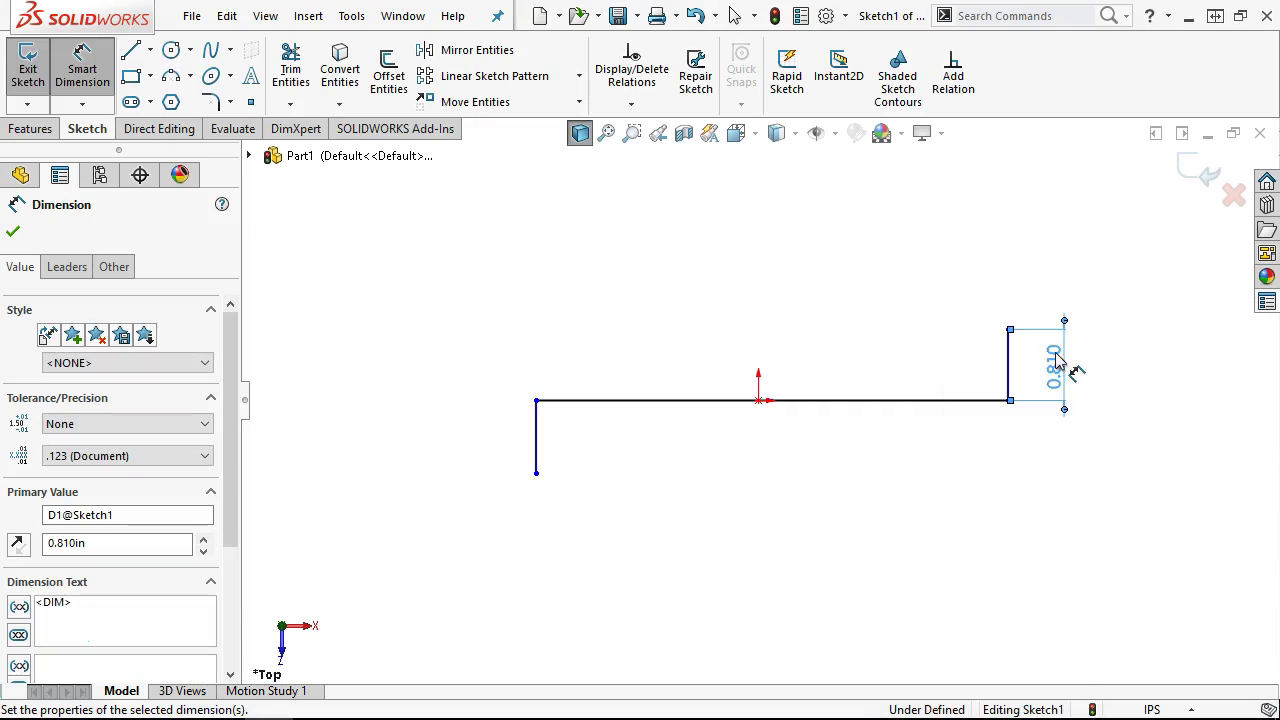
# Step: Dimension the downward line at the profile's left end as 1.56 in
pyautogui.click(534, 442)
pyautogui.click(408, 440)
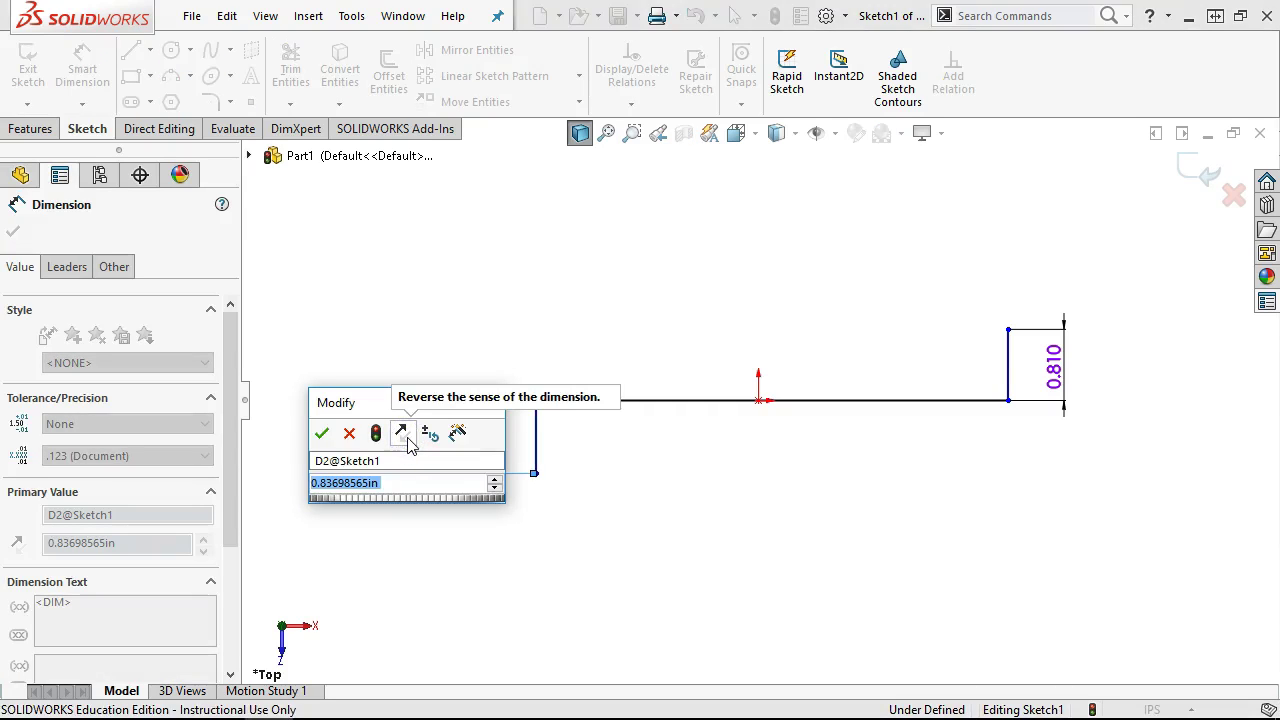
pyautogui.write('1.56')
pyautogui.press('Return')
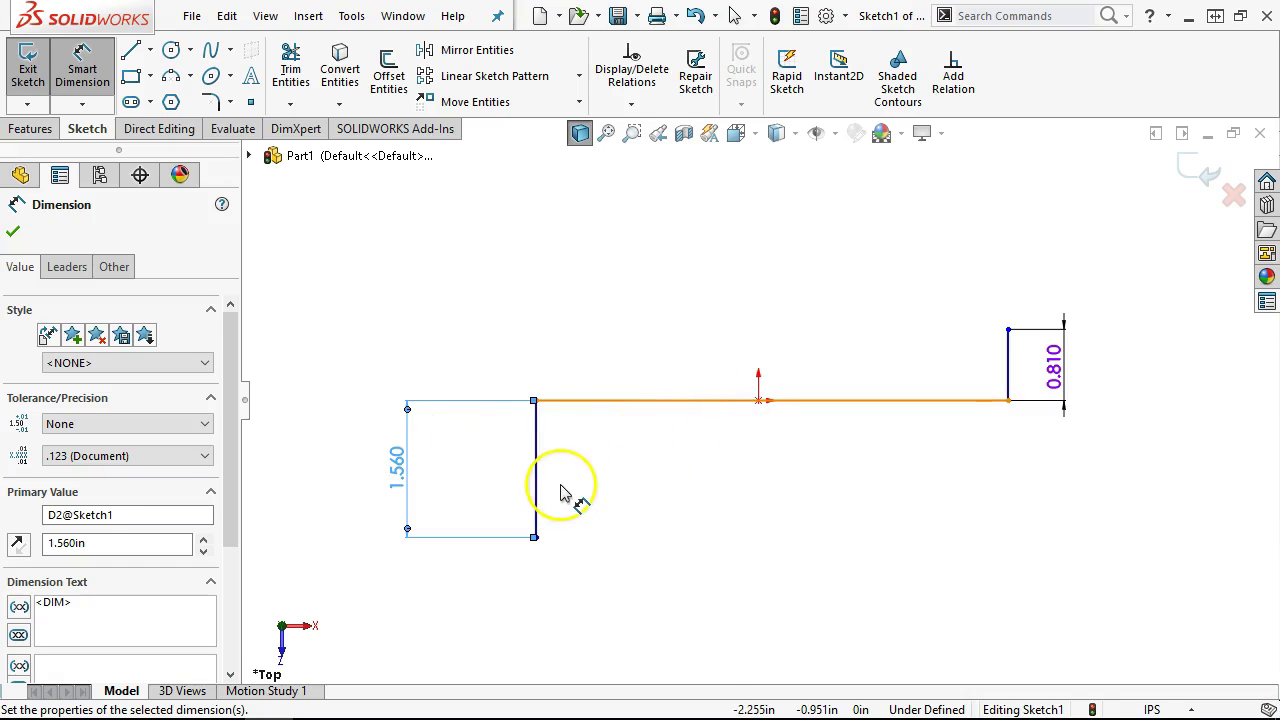
# Step: Dimension the horizontal distance between the profile's two vertical lines as 4.12 in and end the dimensioning
pyautogui.moveTo(562, 480); pyautogui.dragTo(537, 458)
pyautogui.moveTo(1009, 357); pyautogui.dragTo(1006, 363)
pyautogui.moveTo(688, 270); pyautogui.dragTo(695, 272)
pyautogui.click(705, 263)
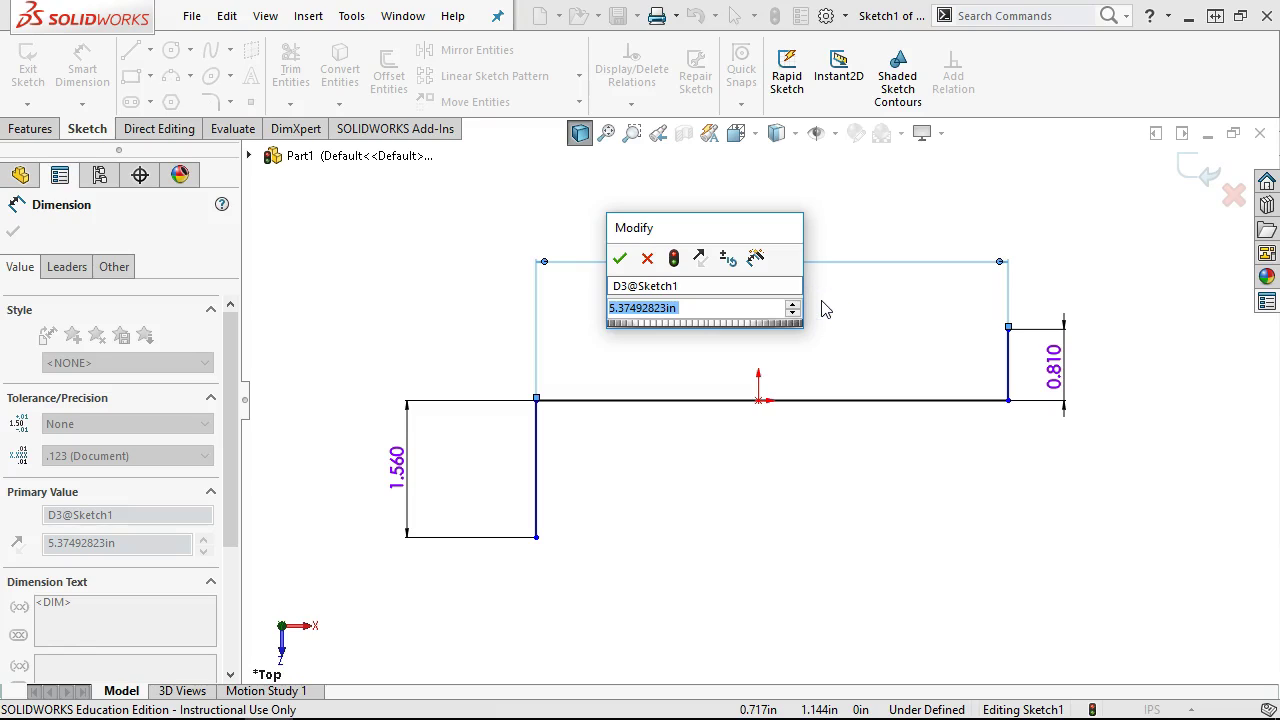
pyautogui.write('4.5')
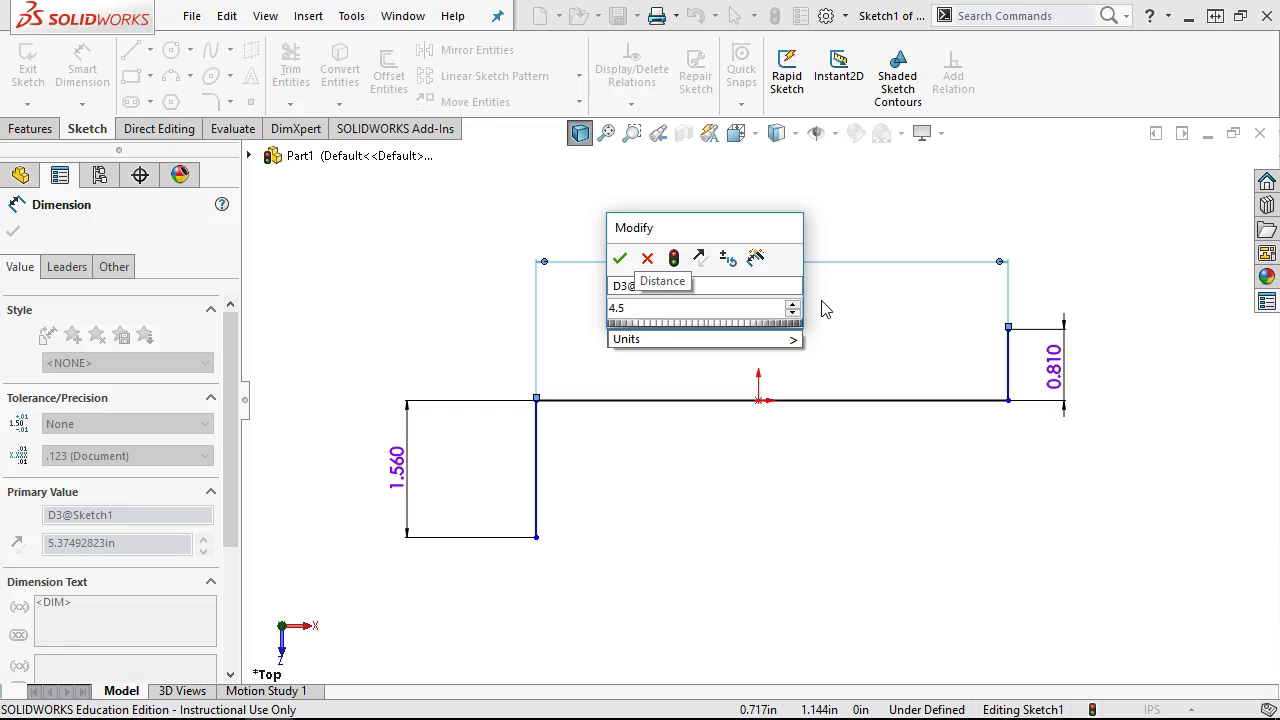
pyautogui.press('BackSpace')
pyautogui.write('12')
pyautogui.press('Return')
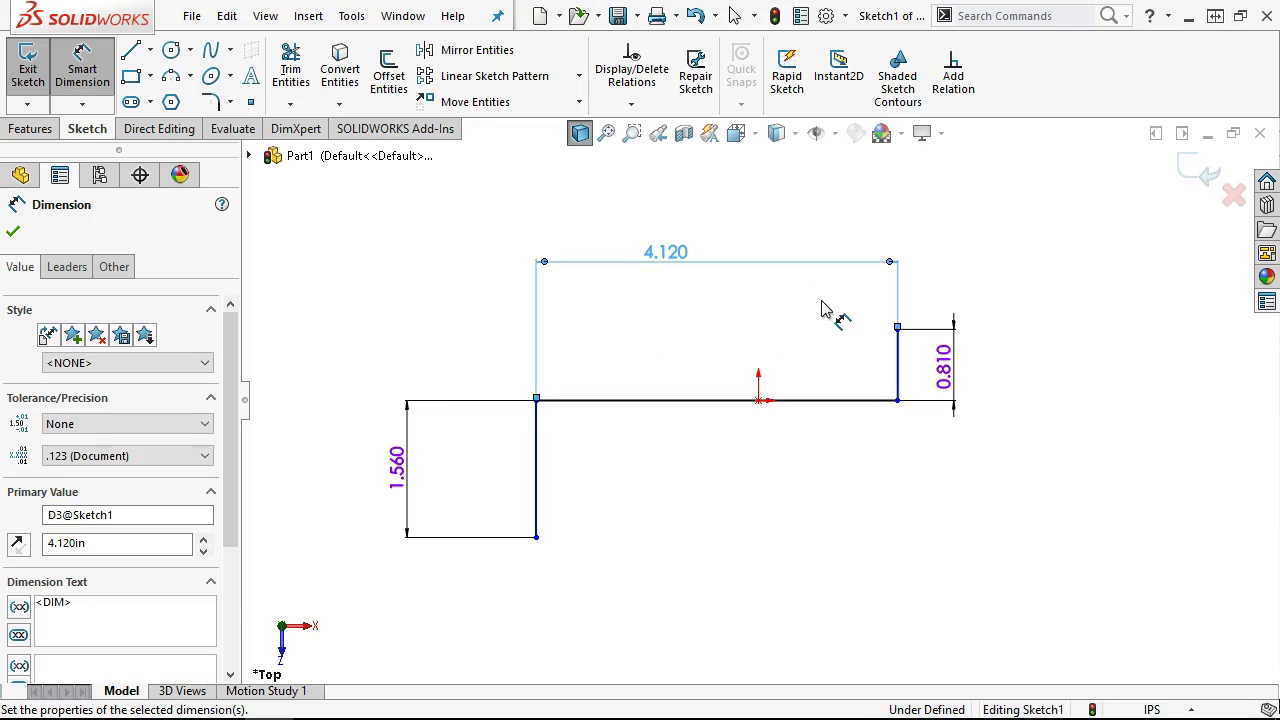
pyautogui.rightClick(735, 345)
# Step: Shift the profile slightly to the right along its horizontal line to test its remaining freedom about the origin
pyautogui.click(821, 404)
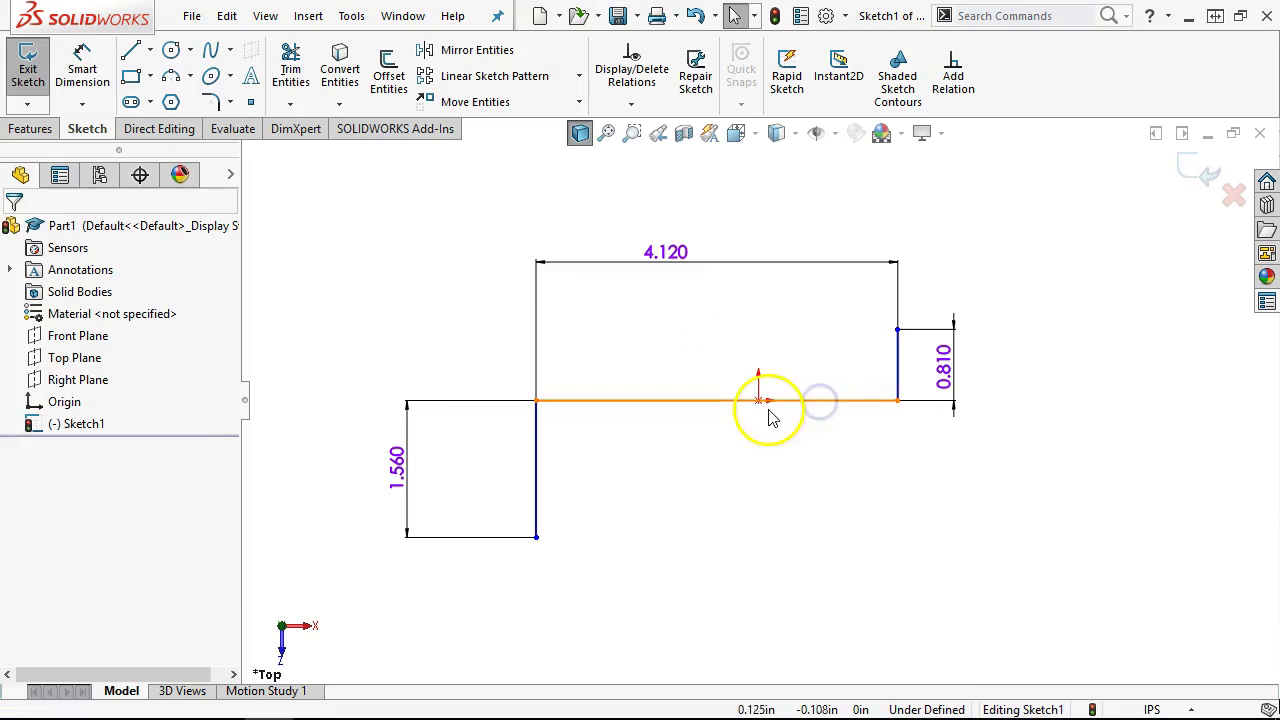
pyautogui.click(757, 400)
pyautogui.click(711, 461)
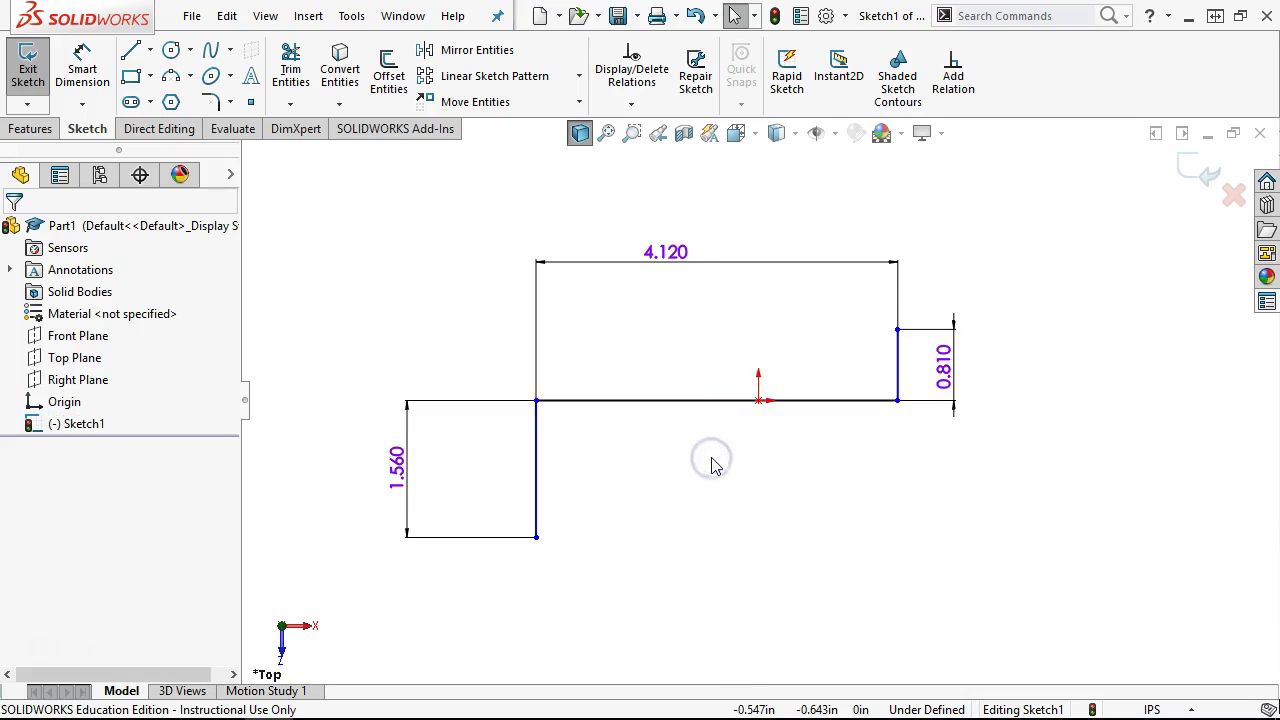
pyautogui.click(897, 332)
pyautogui.moveTo(897, 372); pyautogui.dragTo(909, 372)
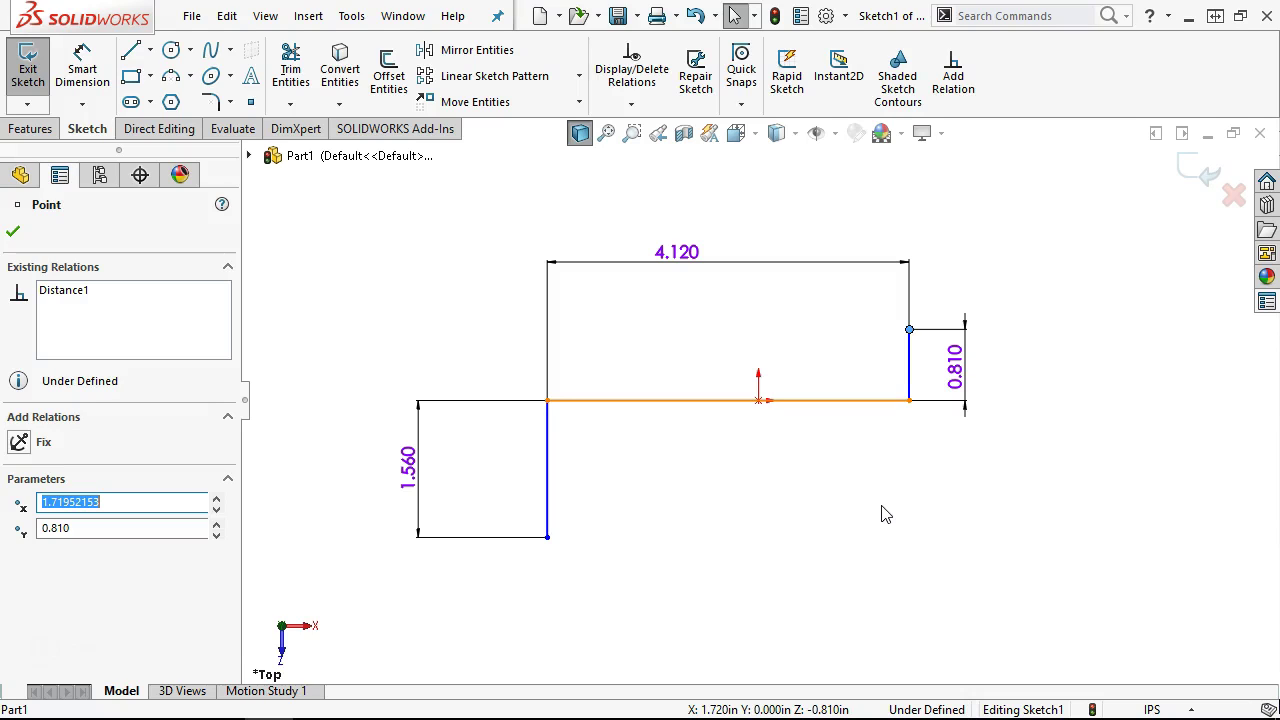
pyautogui.click(443, 309)
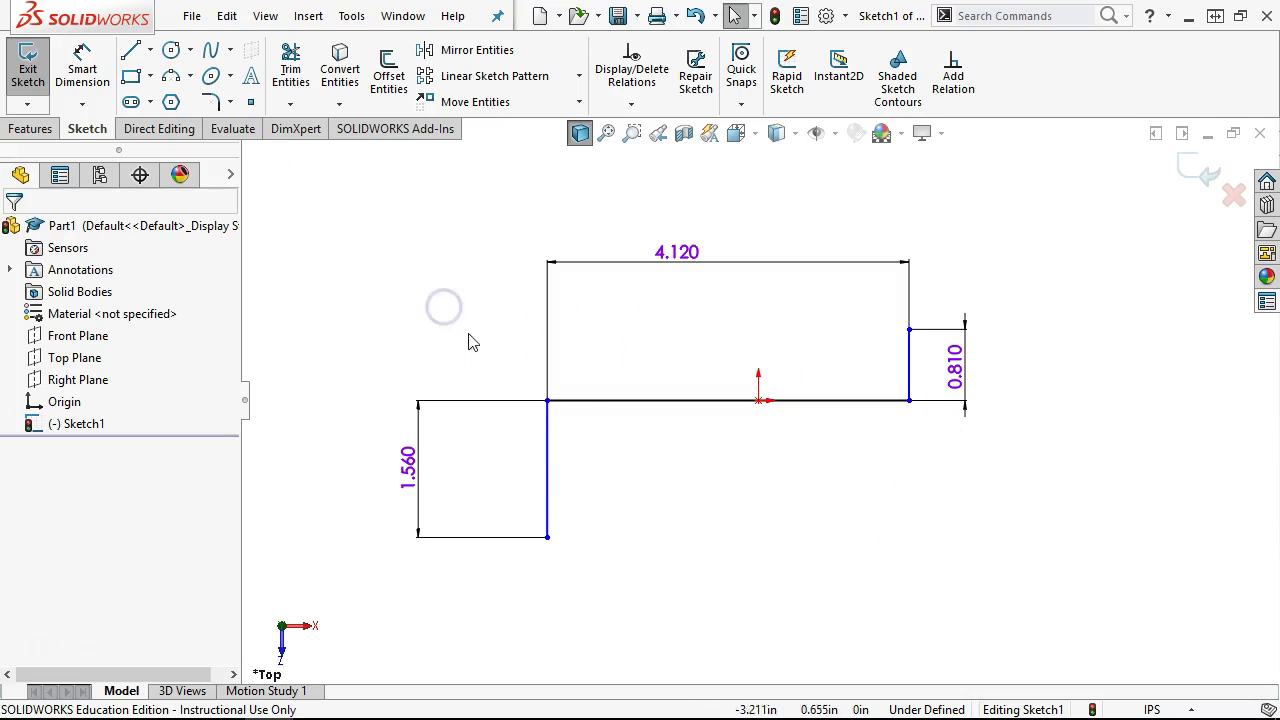
pyautogui.click(547, 538)
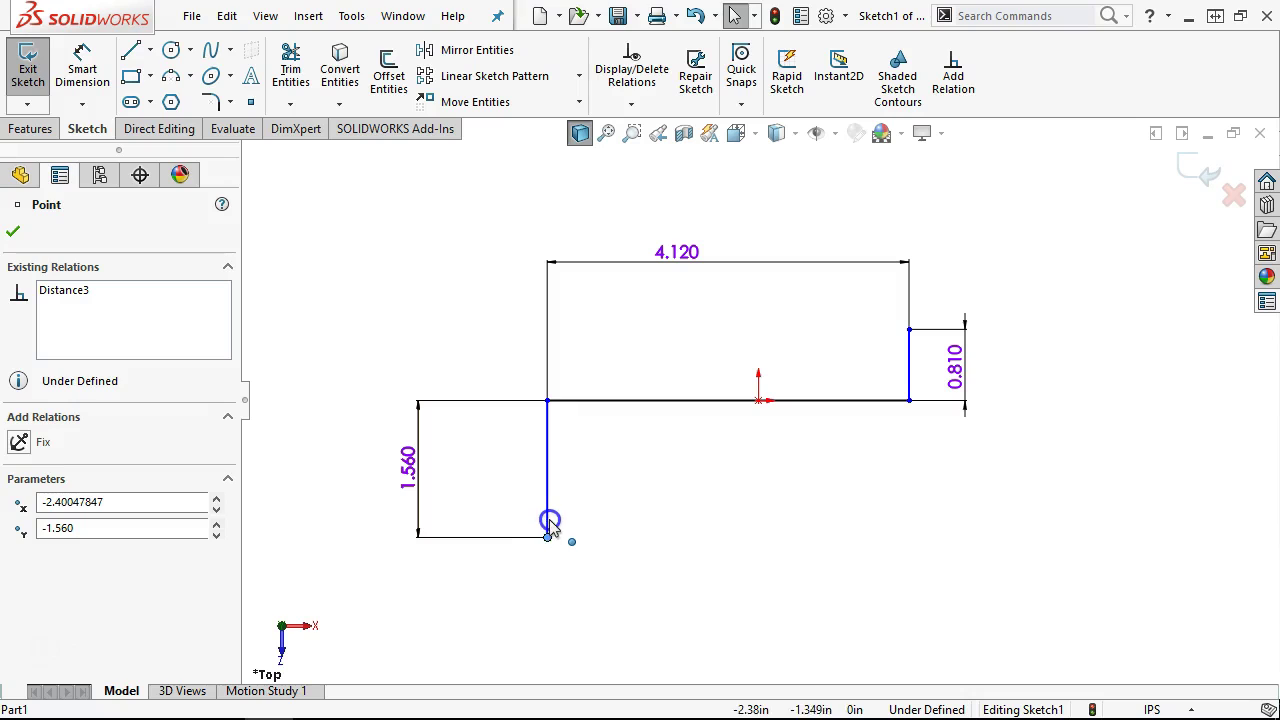
pyautogui.click(705, 534)
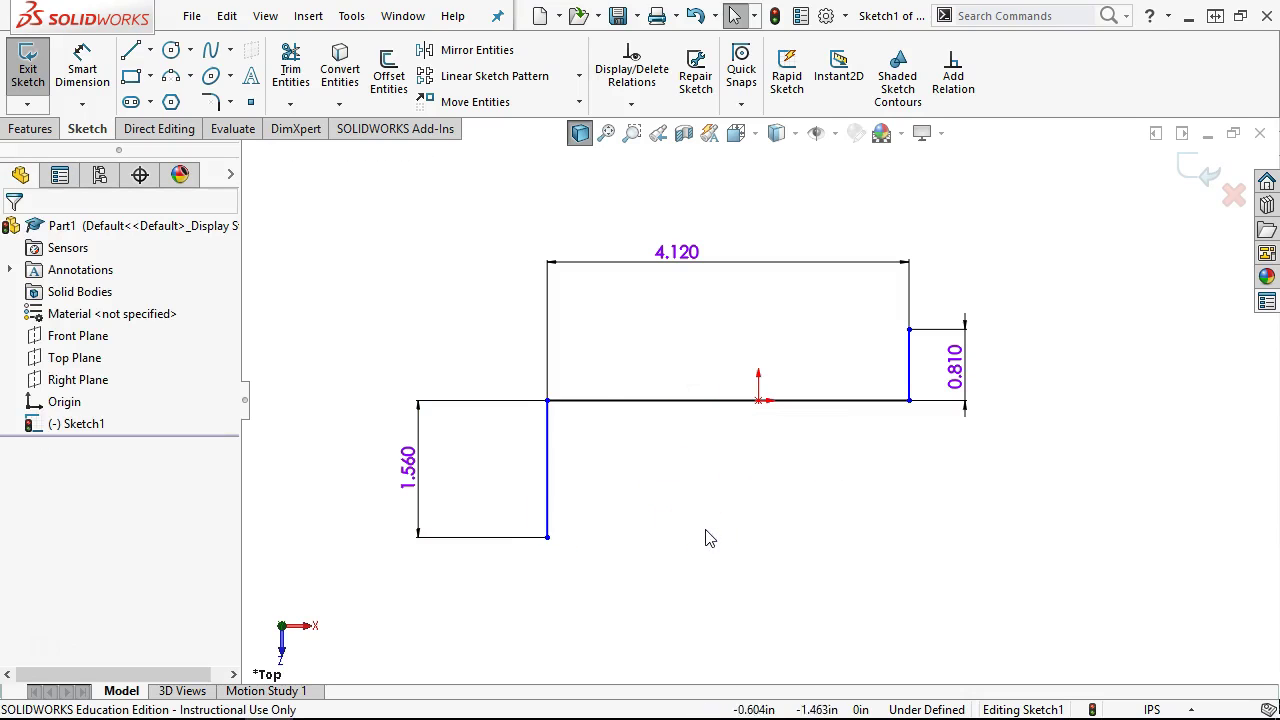
# Step: Start a thin-feature boss extrusion of the open profile with 0.38 in one-direction thickness and reverse the thickness side
pyautogui.click(16, 133)
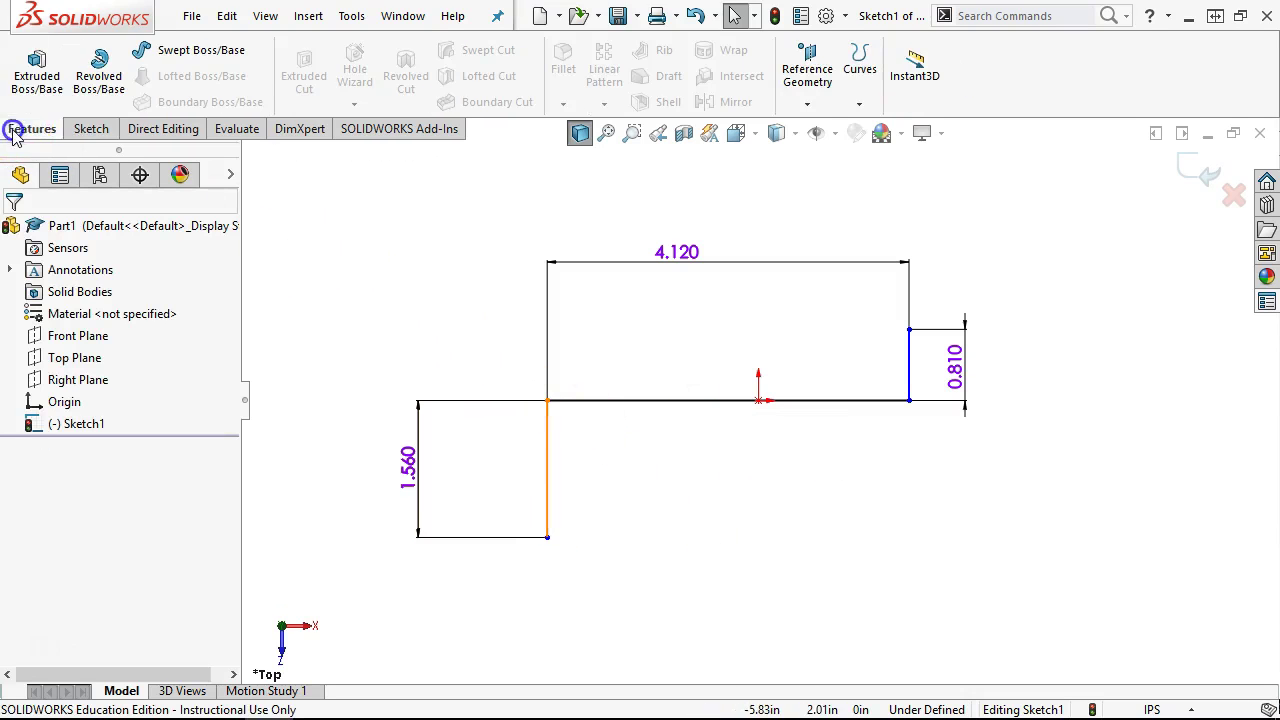
pyautogui.click(36, 72)
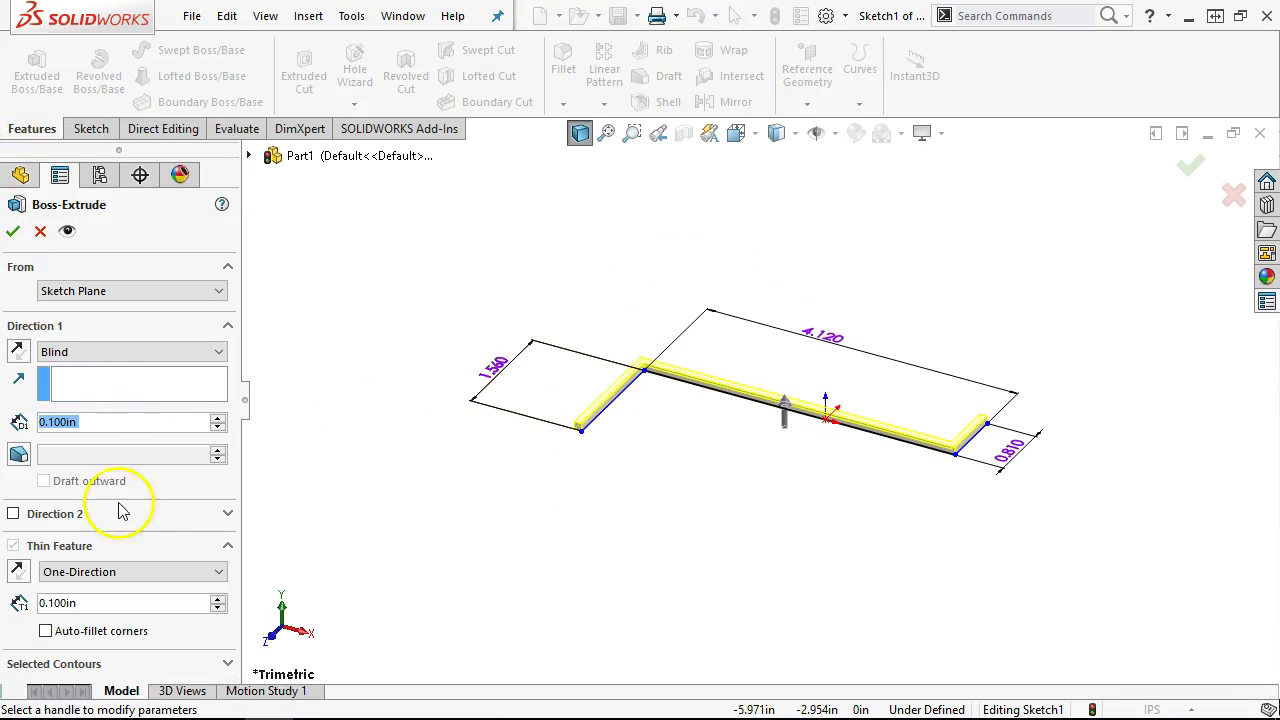
pyautogui.click(146, 603)
pyautogui.write('.38')
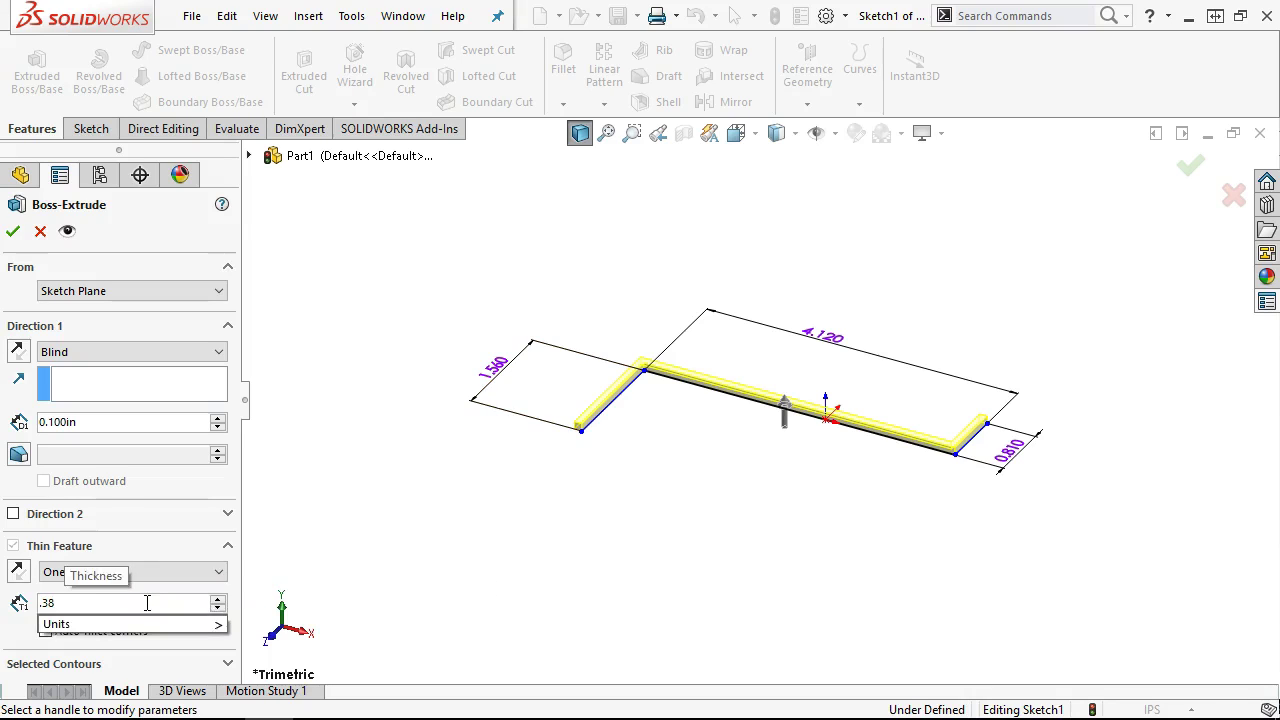
pyautogui.press('Return')
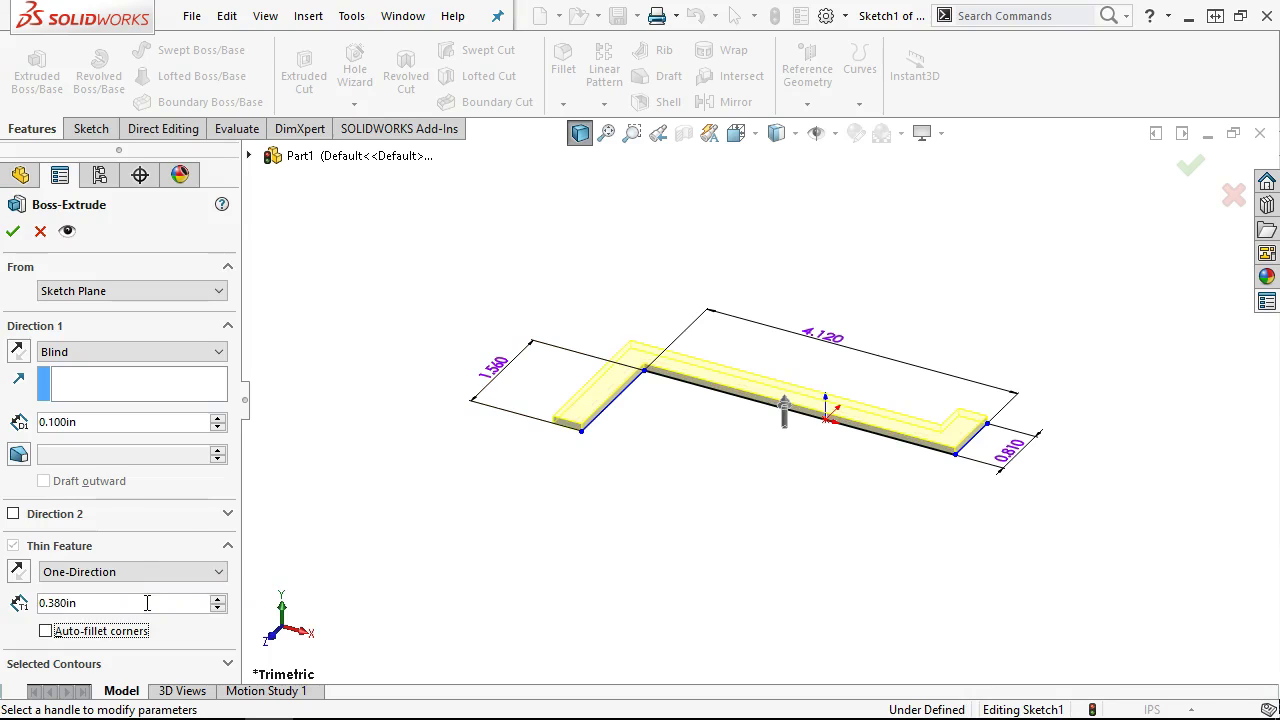
pyautogui.click(16, 569)
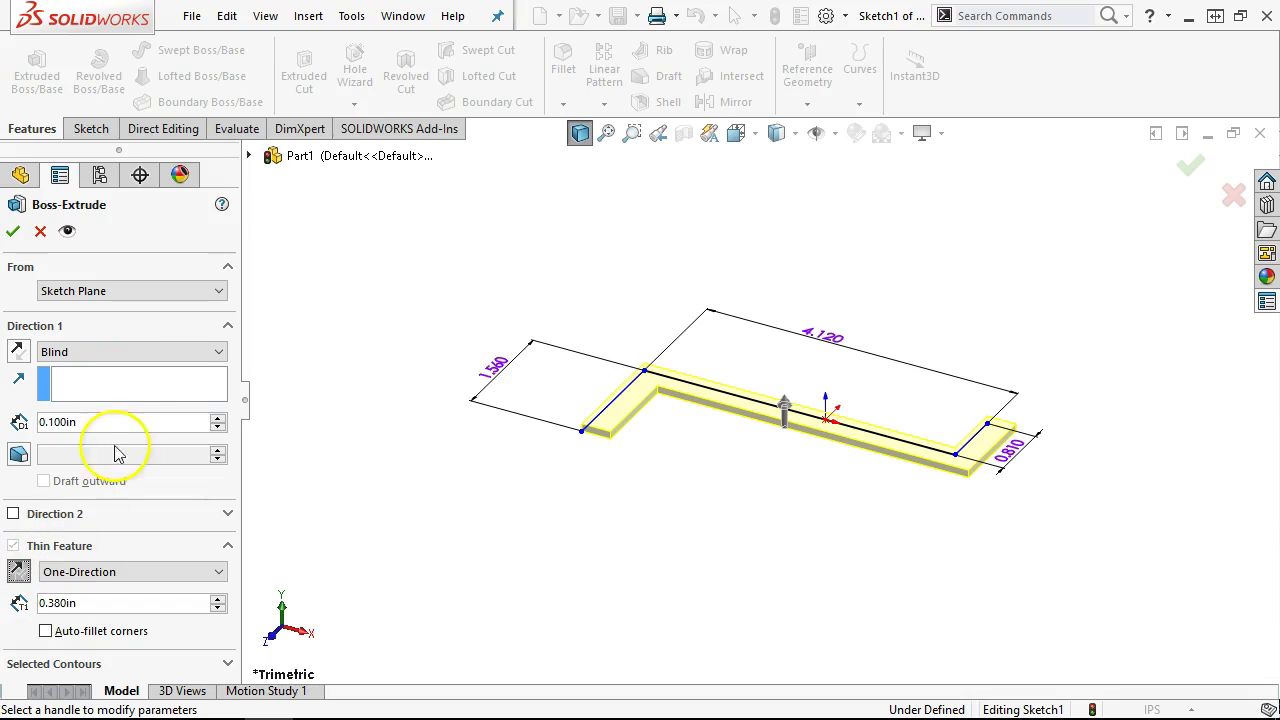
# Step: Extrude the open profile as a Mid Plane thin feature 2.69 in deep with 0.38 in wall thickness
pyautogui.click(100, 352)
pyautogui.click(82, 436)
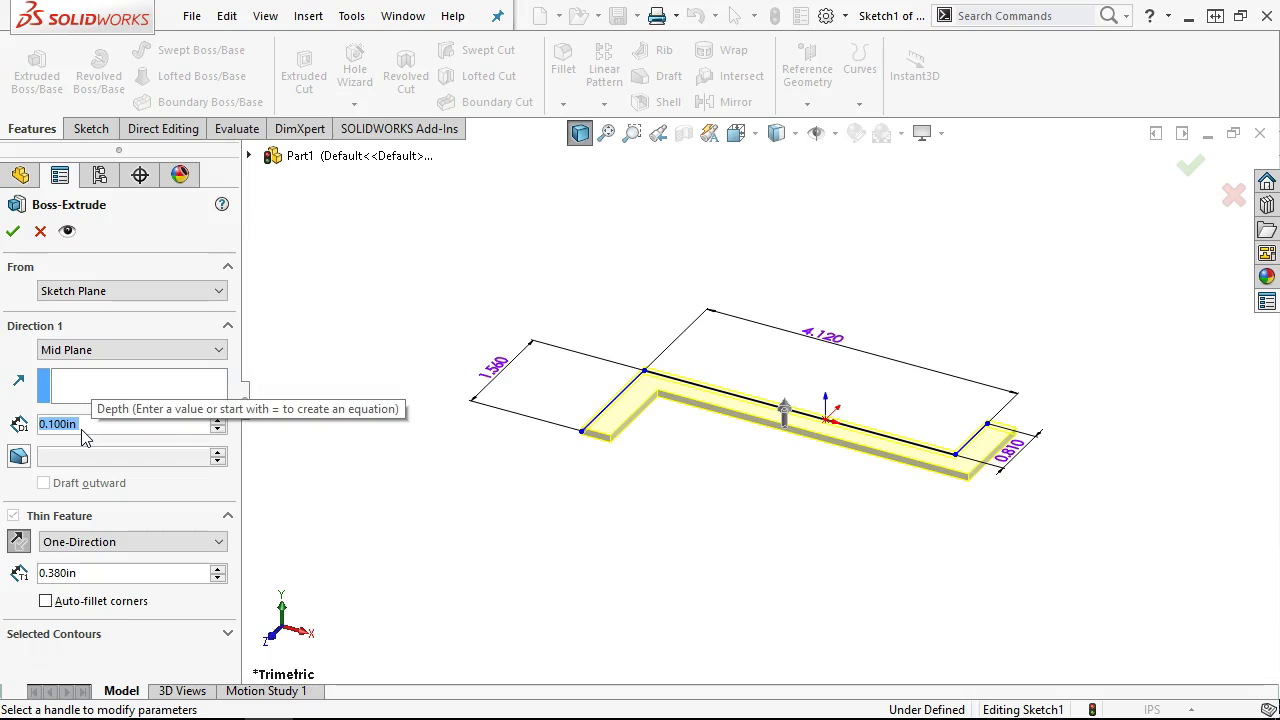
pyautogui.write('2.69')
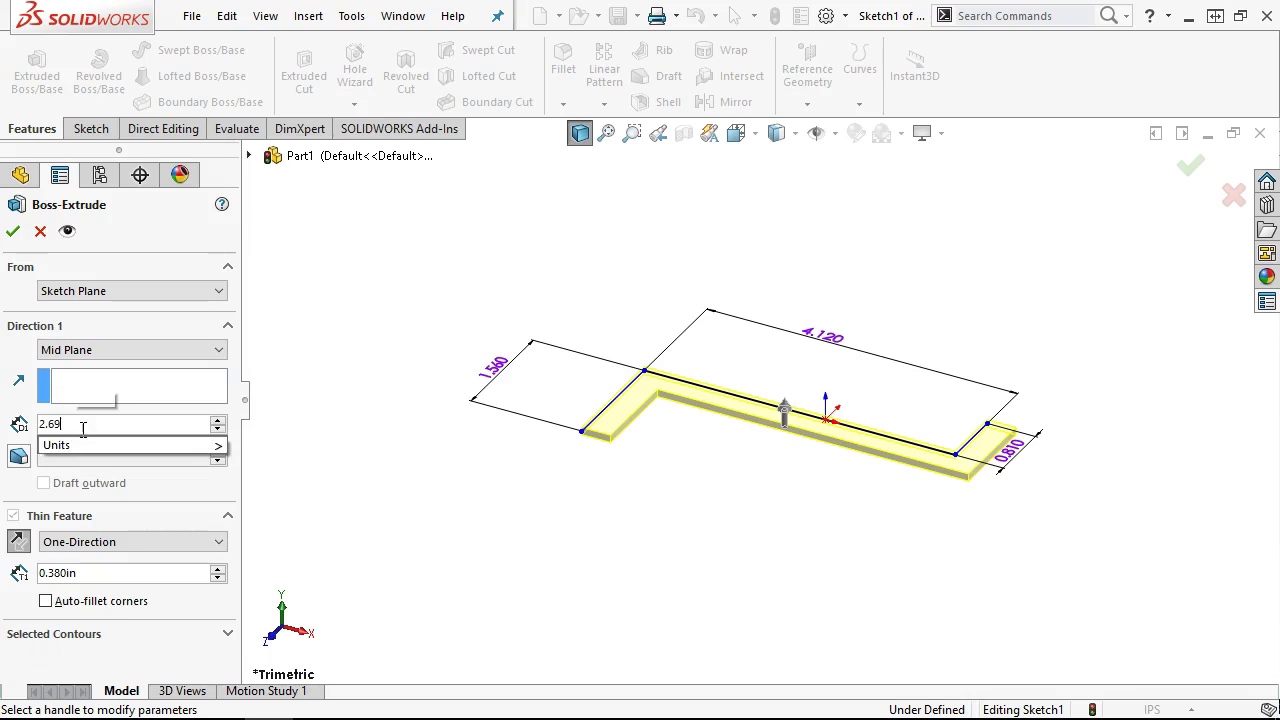
pyautogui.press('Return')
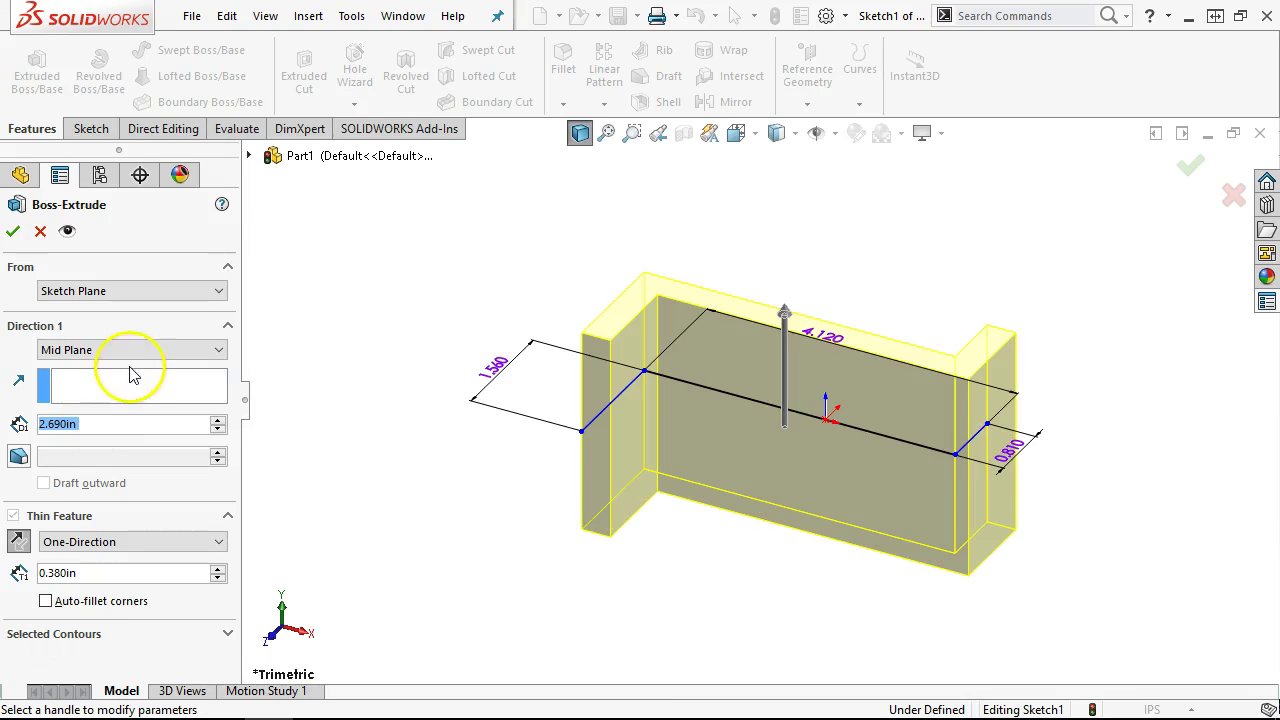
pyautogui.moveTo(534, 429); pyautogui.dragTo(546, 513, button='middle')
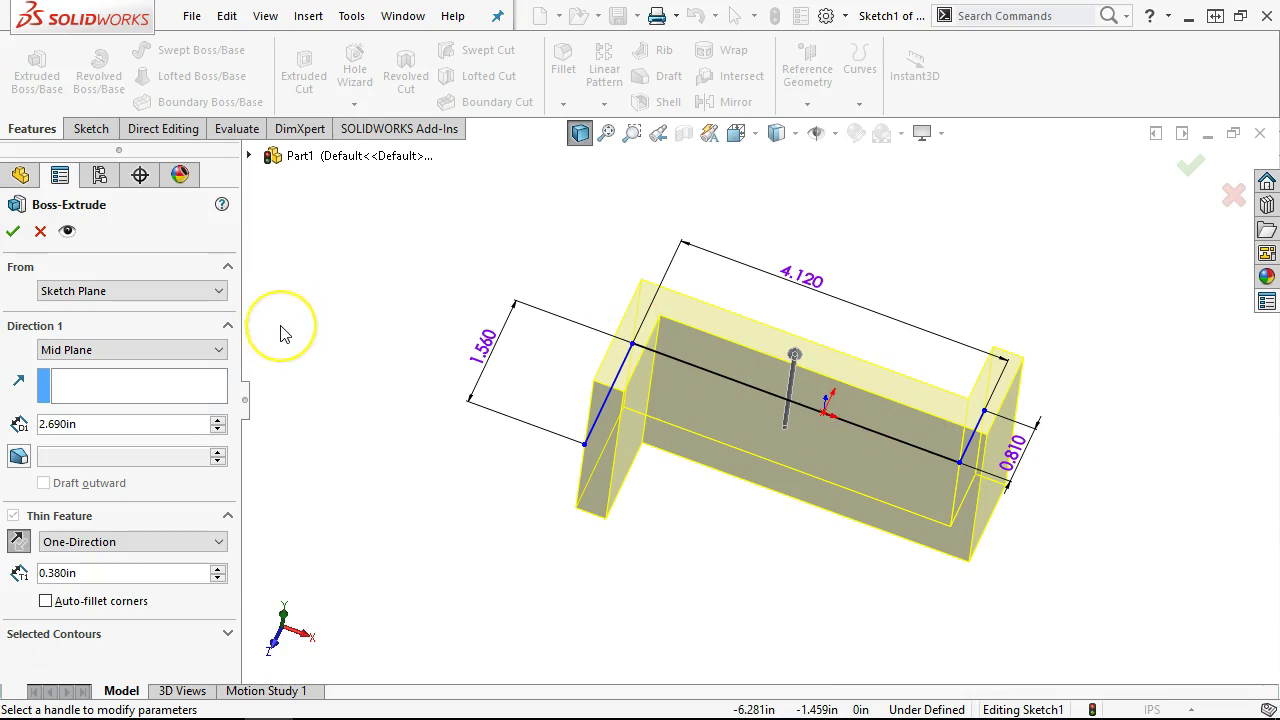
pyautogui.moveTo(277, 333)
pyautogui.mouseDown(button='middle')
pyautogui.moveTo(314, 371)
pyautogui.moveTo(300, 334)
pyautogui.mouseUp(button='middle')
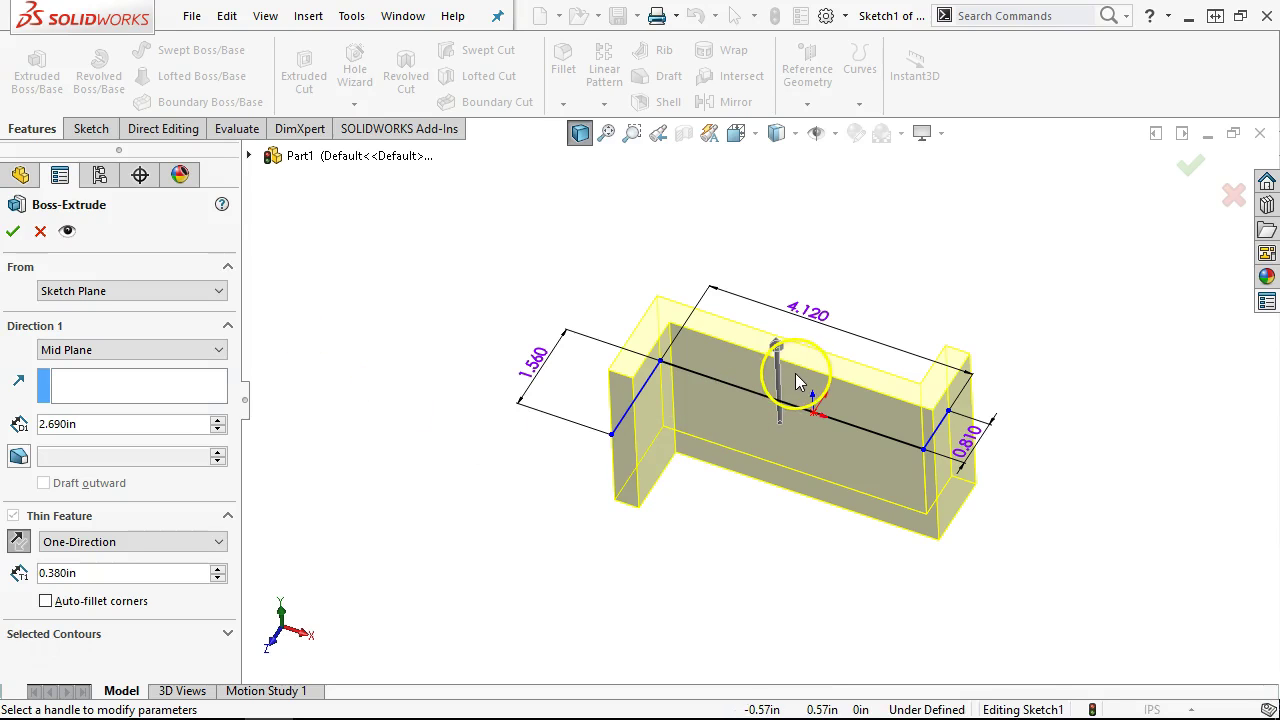
pyautogui.click(12, 231)
# Step: Examine the thin extrusion's back plate and both flanges from several angles and return to the isometric view
pyautogui.moveTo(569, 360); pyautogui.dragTo(851, 509, button='middle')
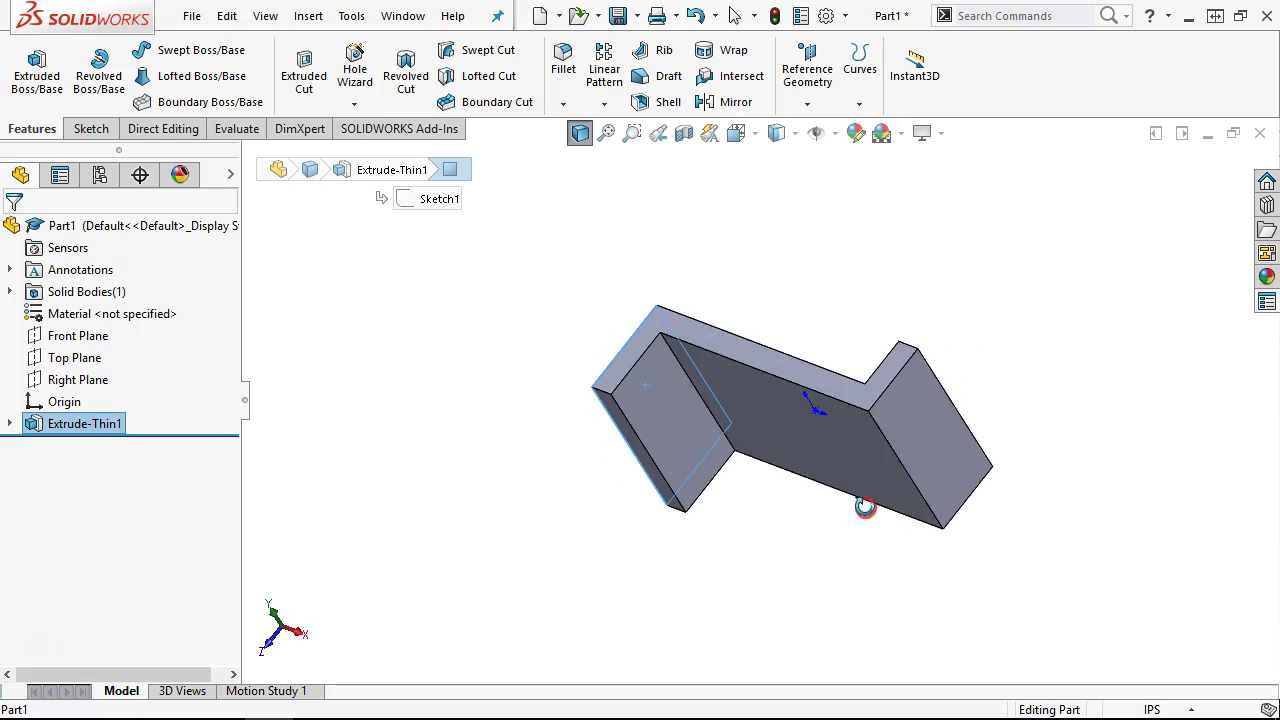
pyautogui.click(936, 460)
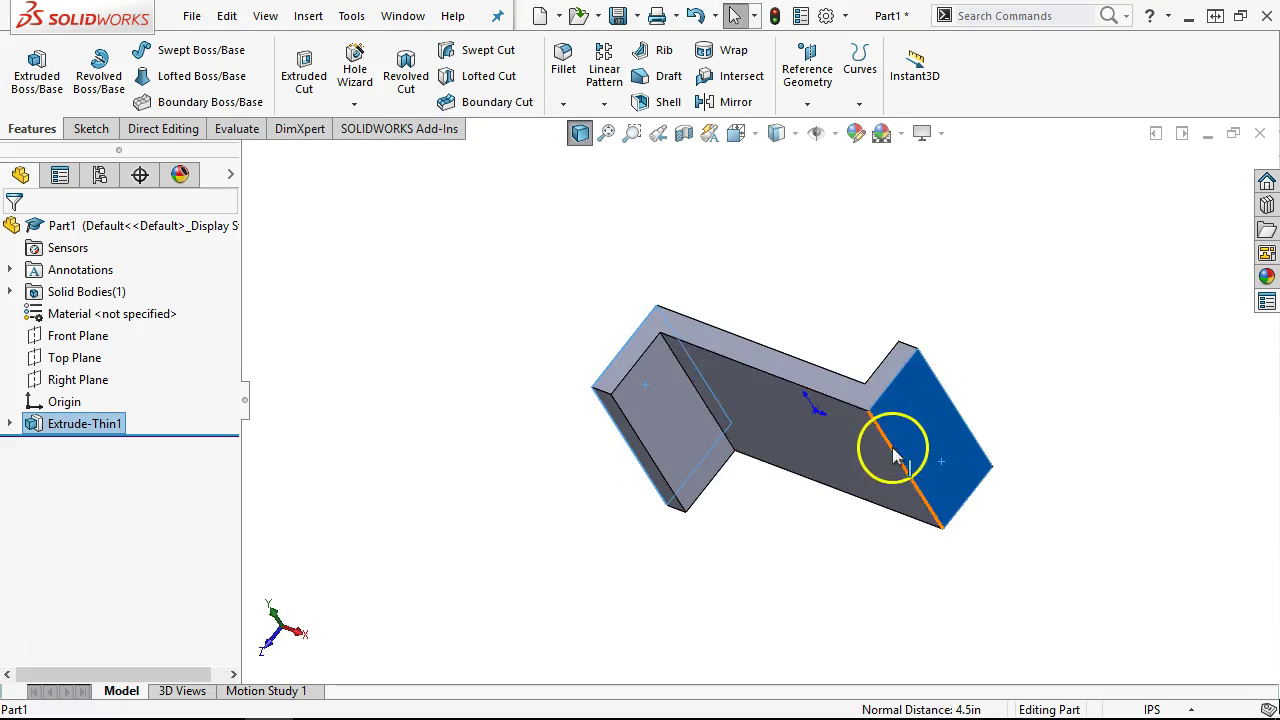
pyautogui.click(833, 443)
pyautogui.moveTo(833, 443); pyautogui.dragTo(997, 509, button='middle')
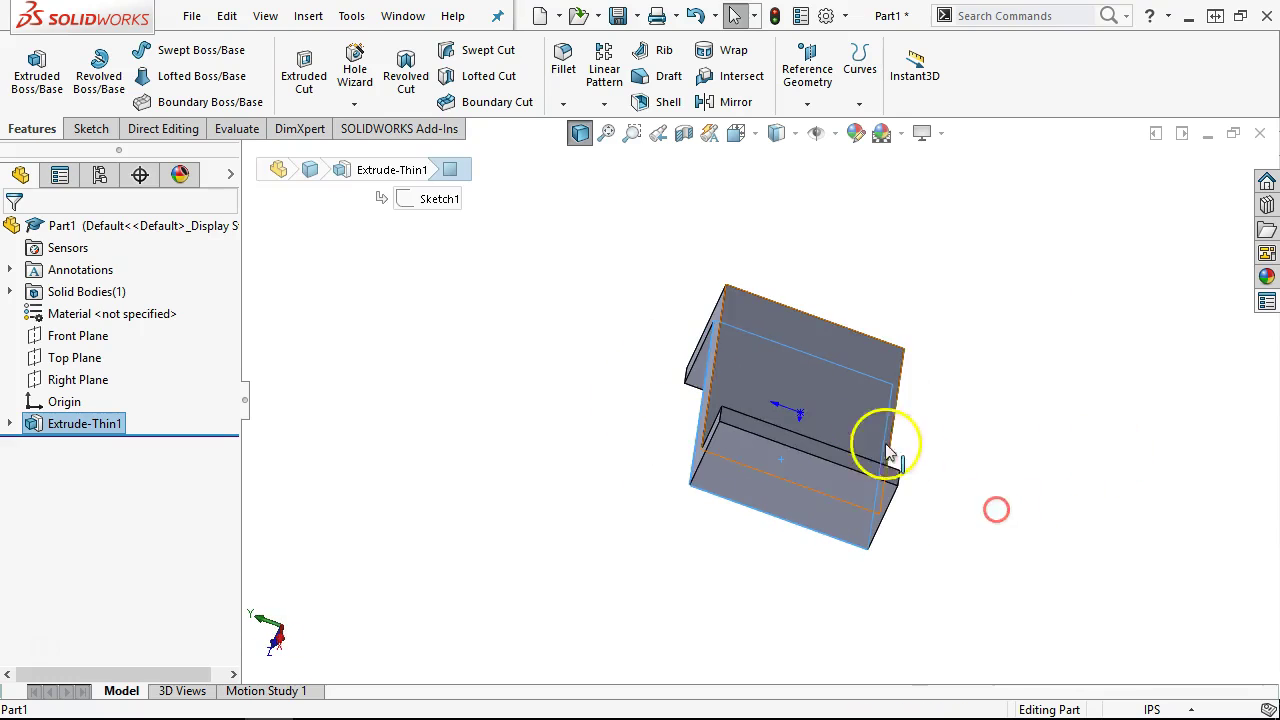
pyautogui.click(815, 453)
pyautogui.moveTo(815, 453); pyautogui.dragTo(829, 531, button='middle')
pyautogui.click(743, 417)
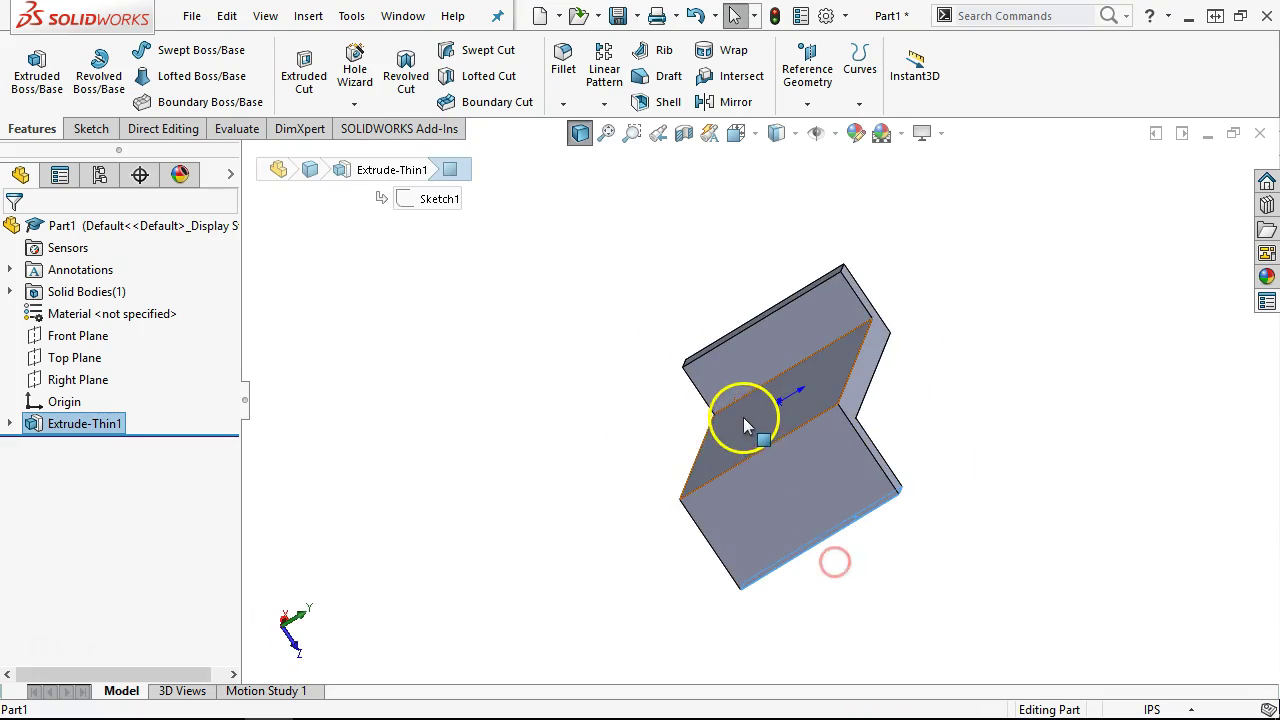
pyautogui.click(895, 619)
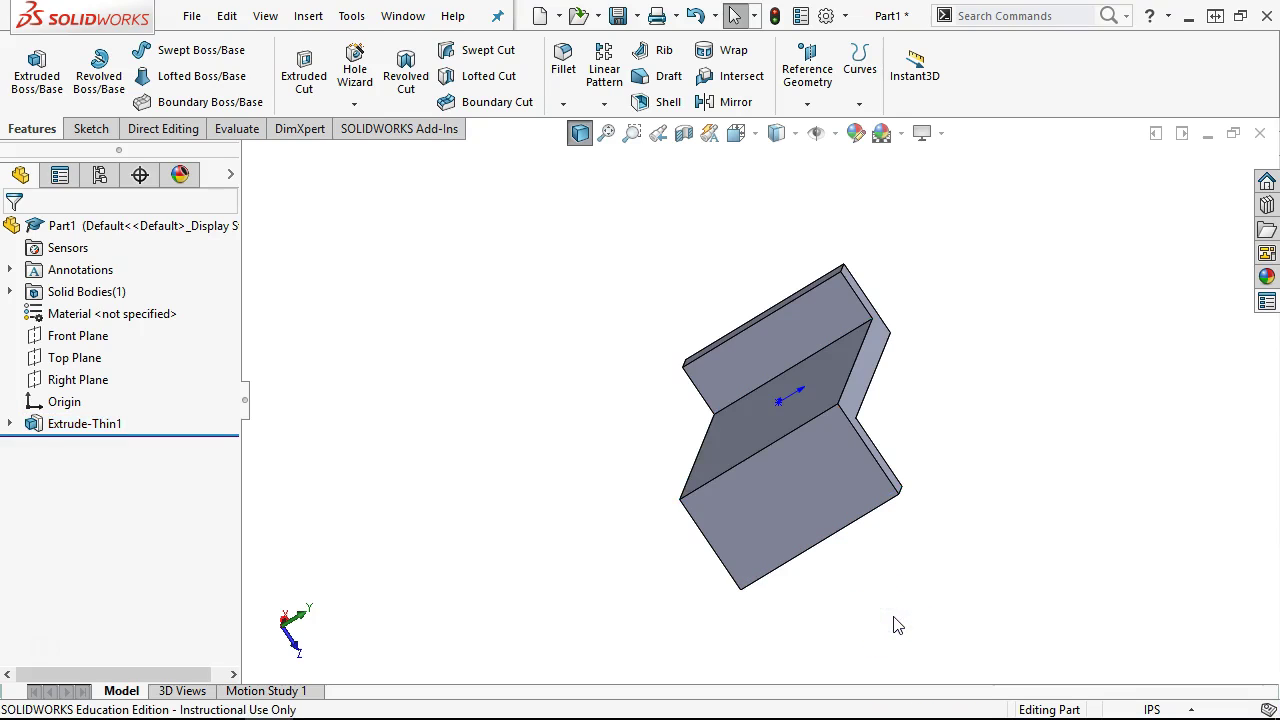
pyautogui.hotkey('ctrl', '7')
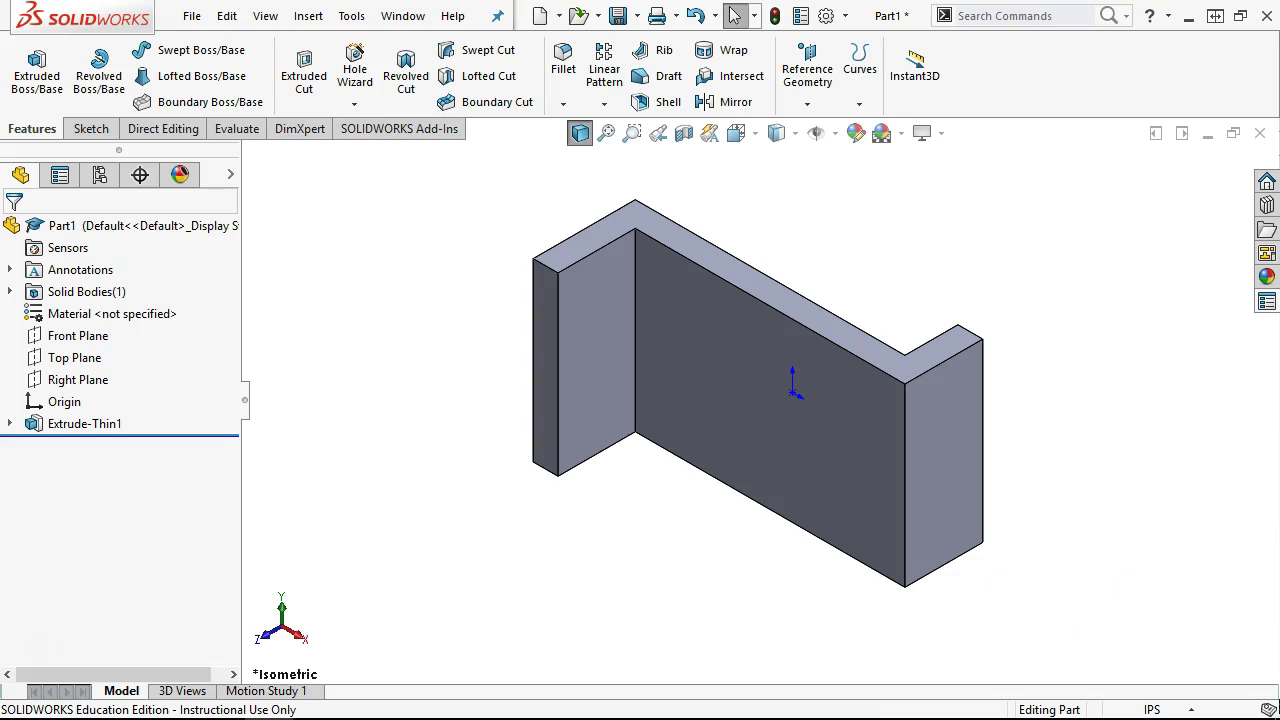
# Step: Switch to the browser and examine the CSWA Part Ex3 drawing's plate, flange and hole dimensions, and return to the model
pyautogui.moveTo(1279, 2); pyautogui.dragTo(367, 120)
pyautogui.moveTo(206, 658); pyautogui.dragTo(410, 650)
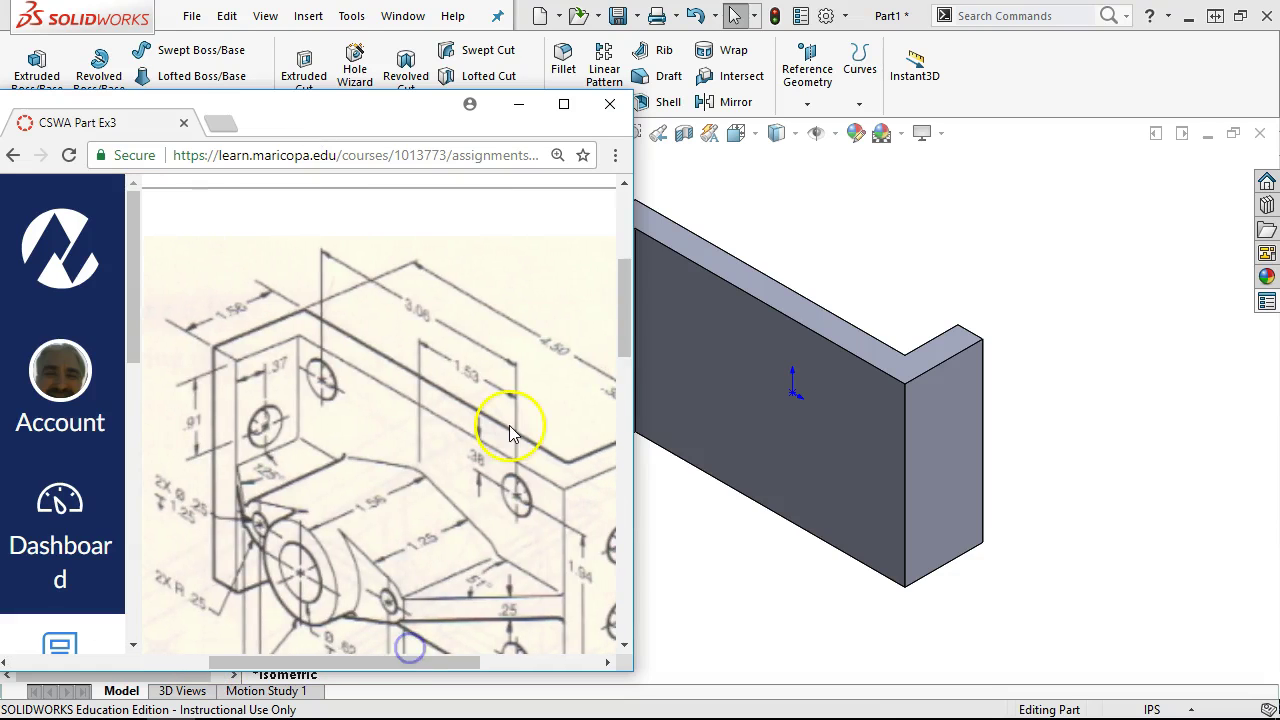
pyautogui.moveTo(622, 306)
pyautogui.mouseDown()
pyautogui.moveTo(631, 357)
pyautogui.moveTo(628, 330)
pyautogui.mouseUp()
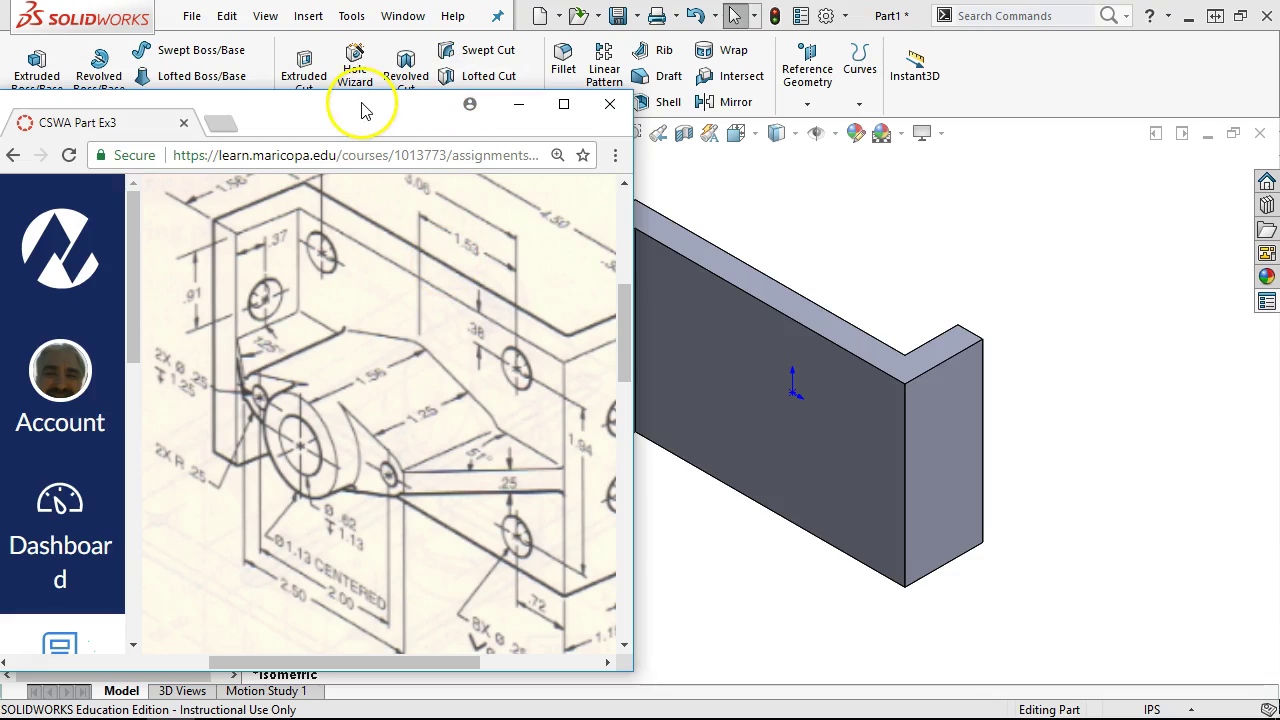
pyautogui.click(518, 104)
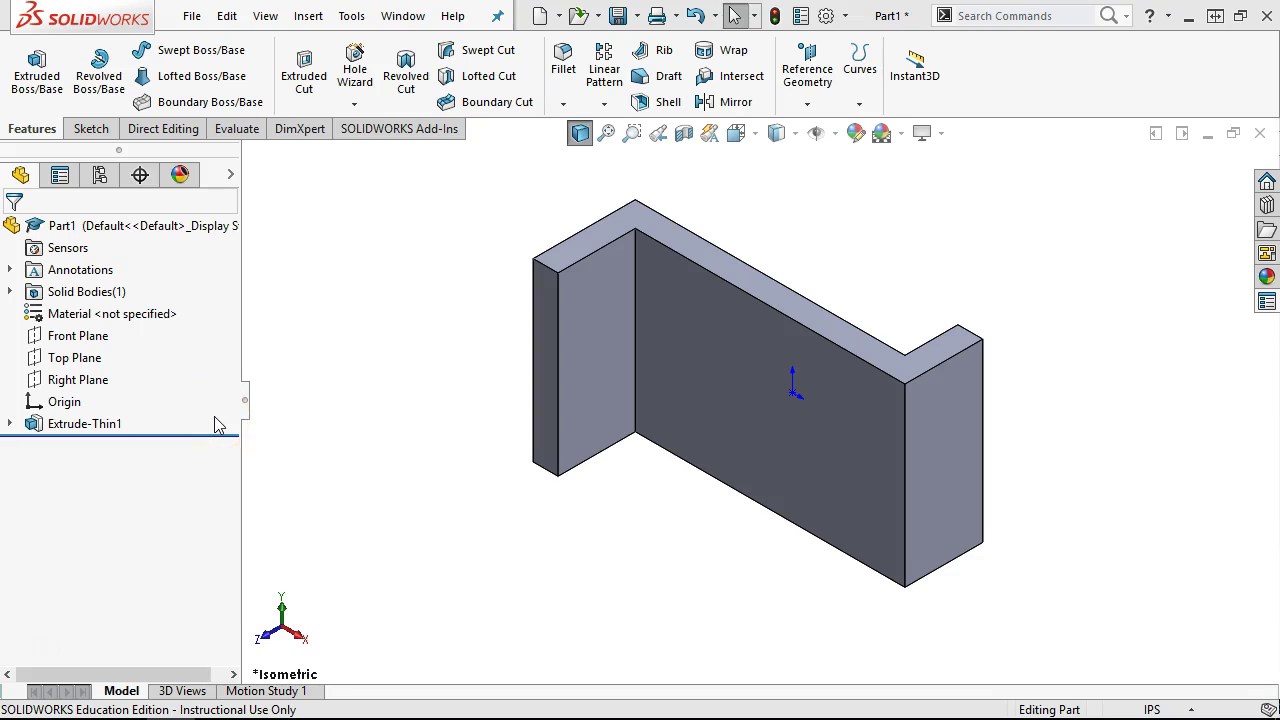
# Step: Undo the thin extrusion and view its open profile sketch from the top for editing
pyautogui.hotkey('ctrl', 'z')
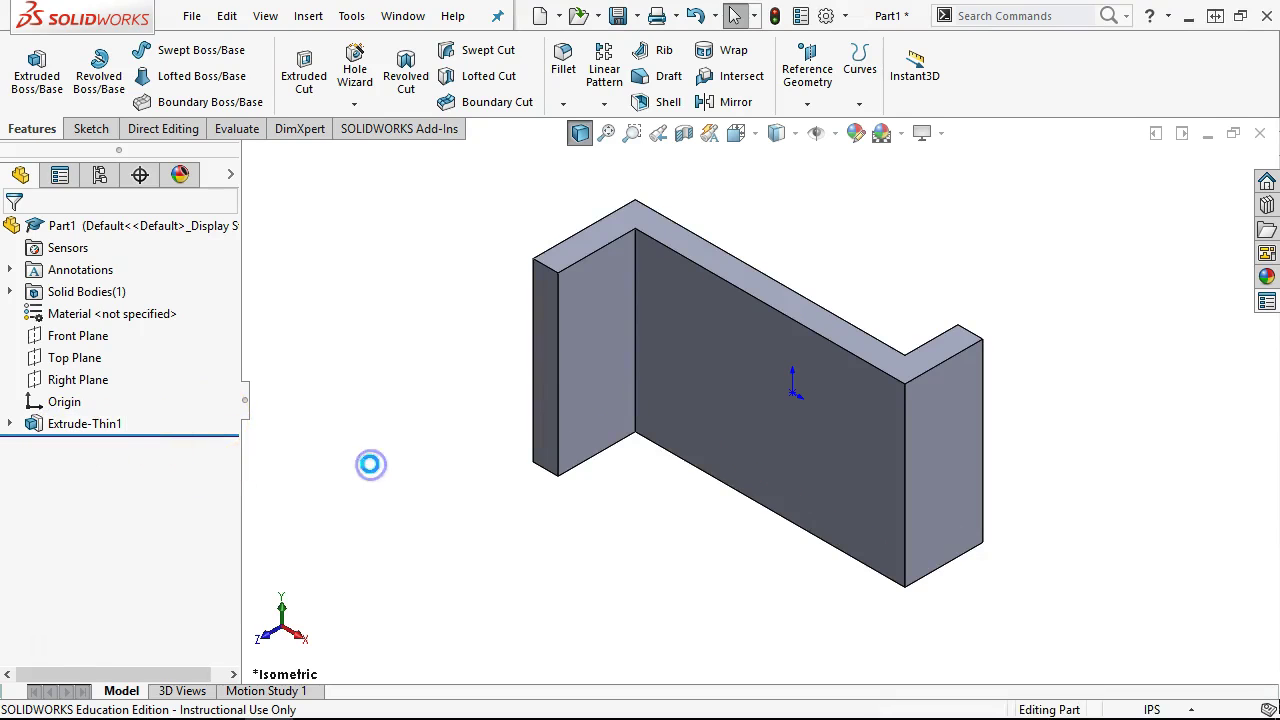
pyautogui.click(772, 508)
pyautogui.hotkey('ctrl', '5')
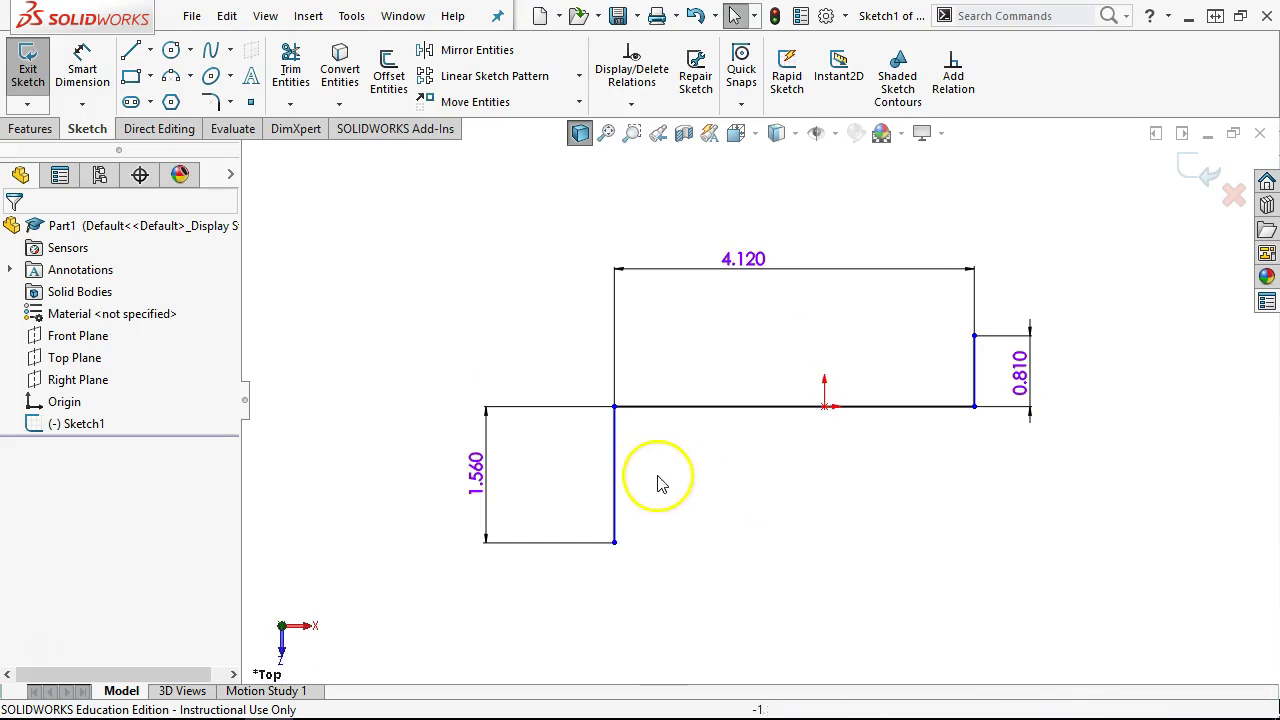
# Step: Offset the whole chain of profile lines by 0.38 in toward the lower right, capping both ends with lines
pyautogui.rightClick(615, 465)
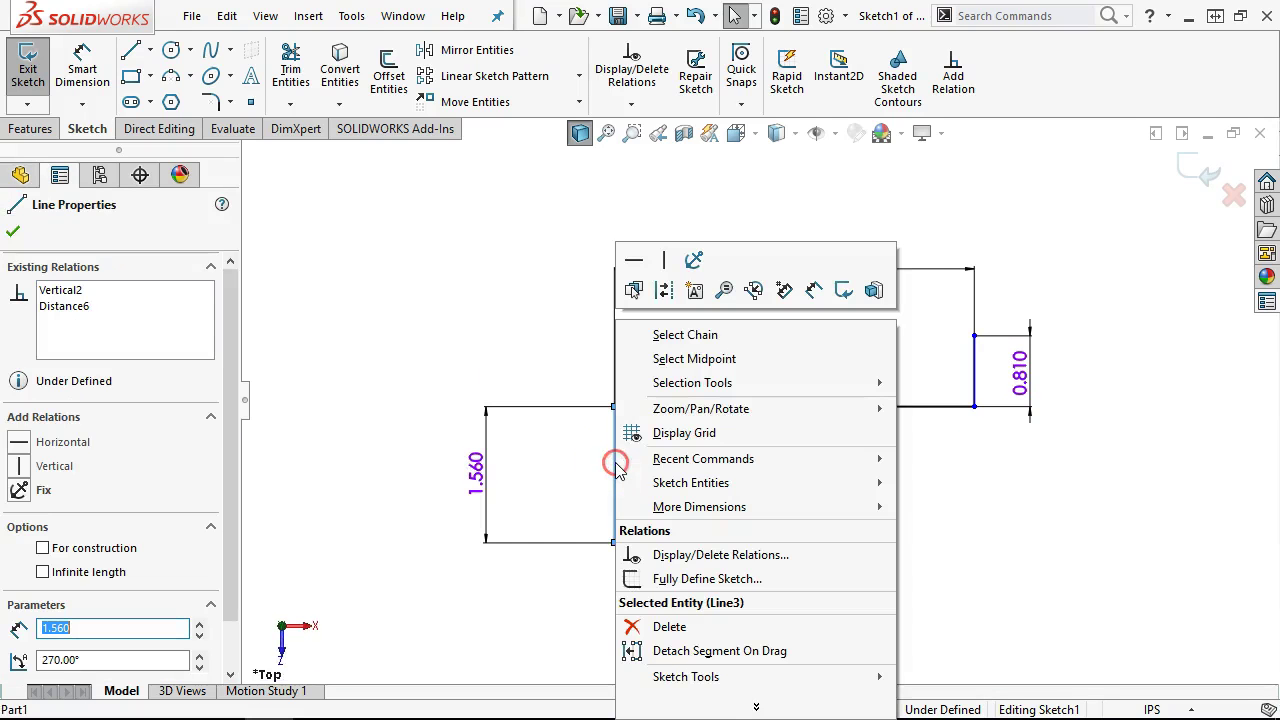
pyautogui.click(658, 334)
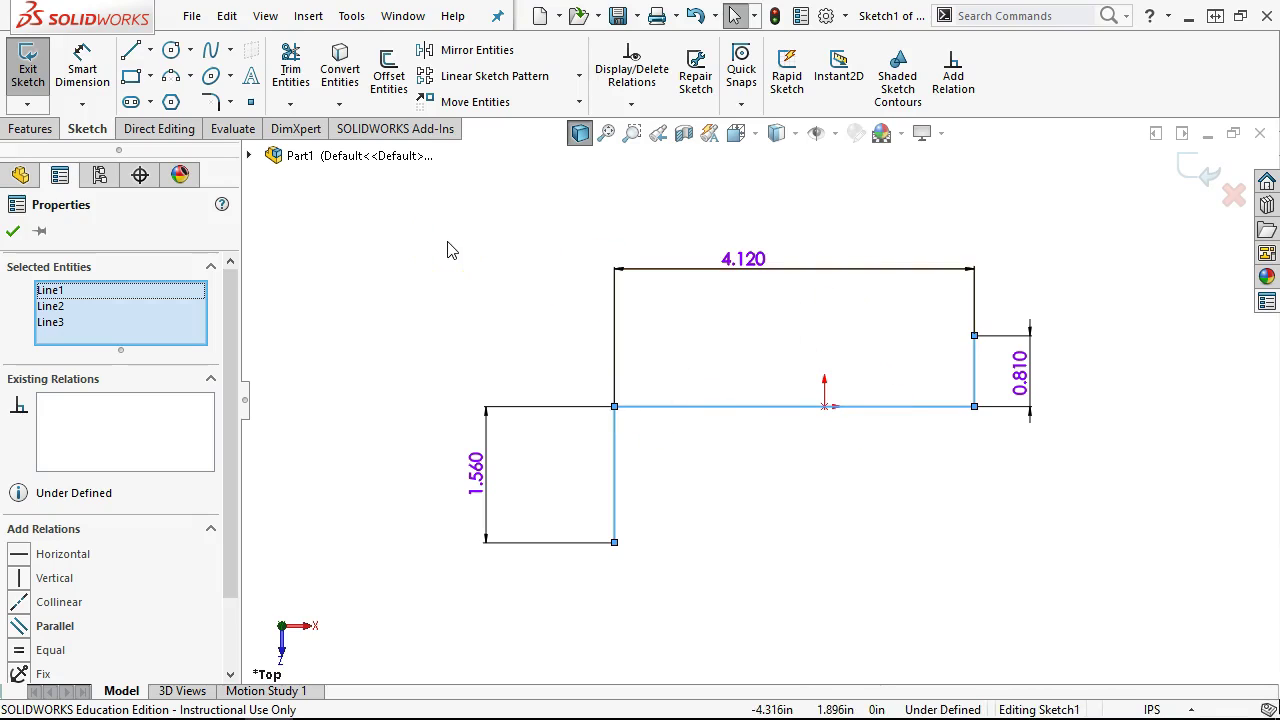
pyautogui.click(389, 75)
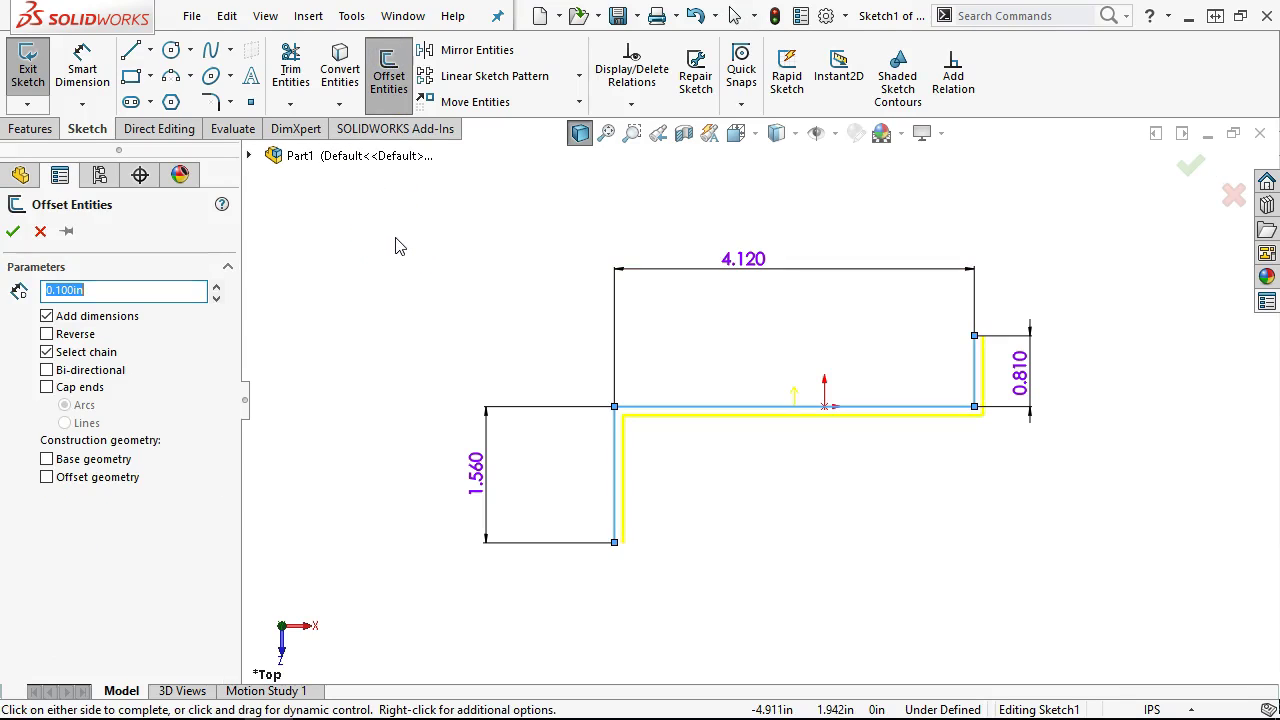
pyautogui.press('Return')
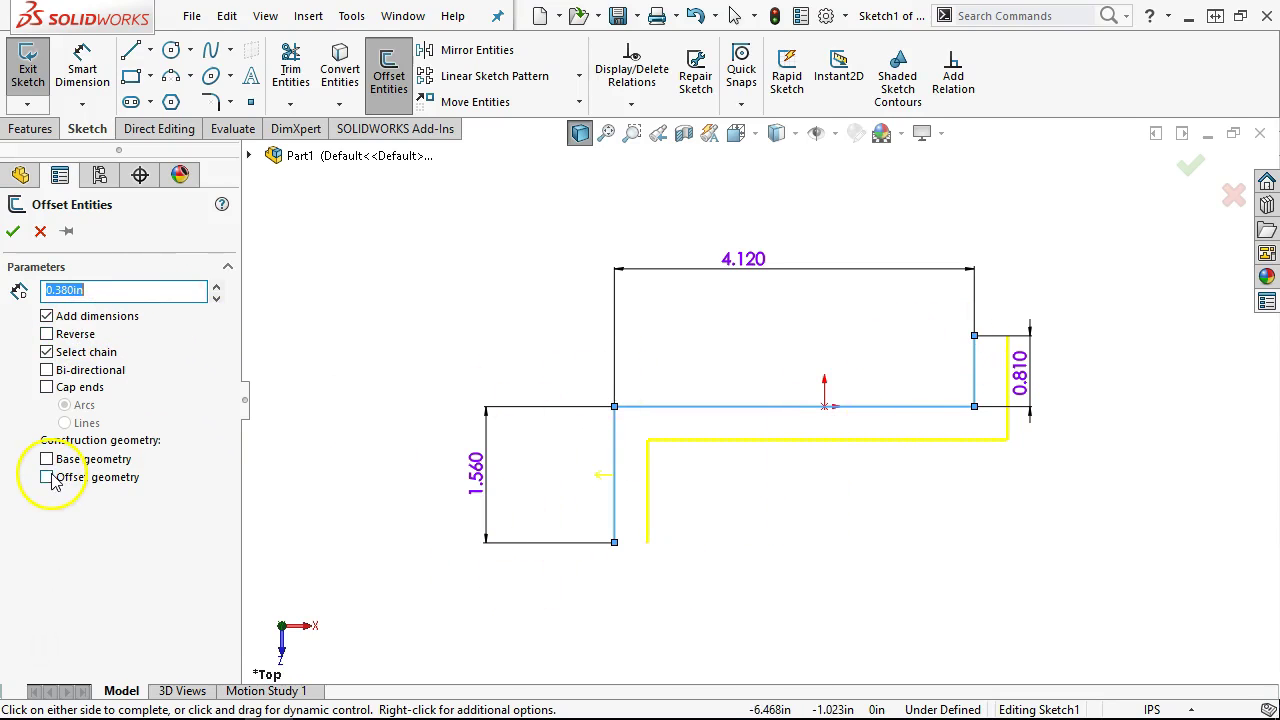
pyautogui.click(46, 387)
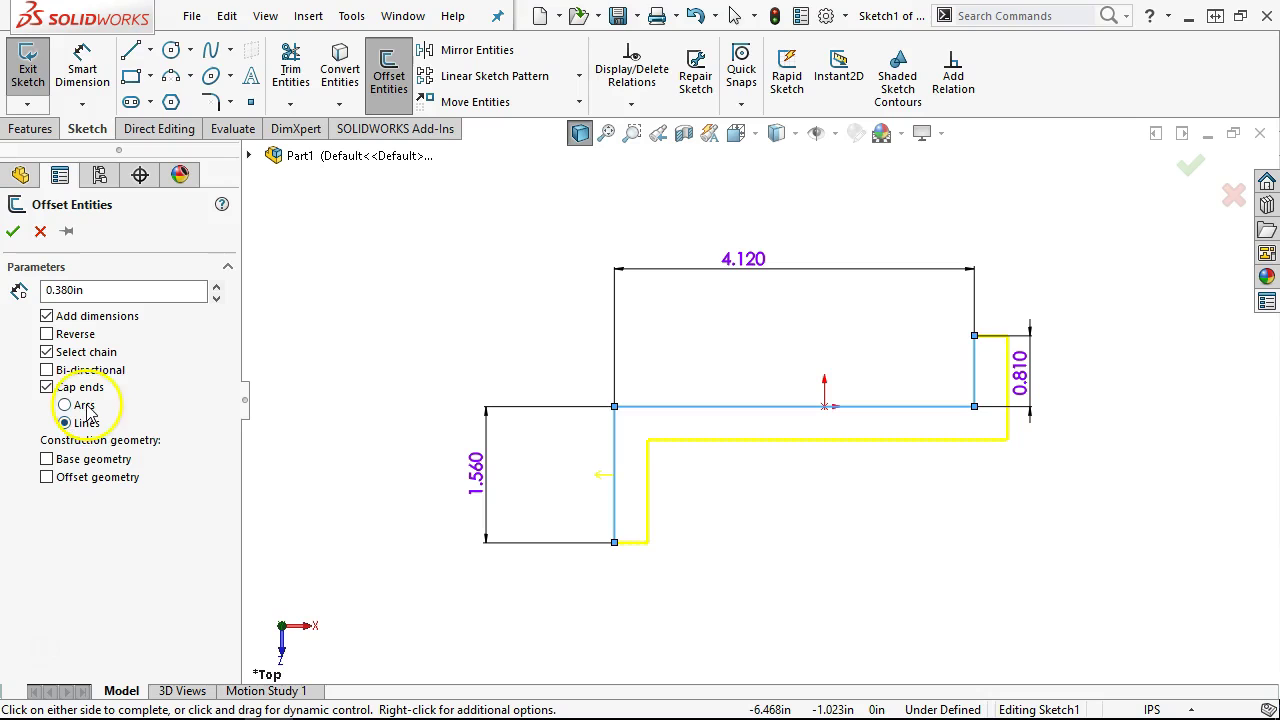
pyautogui.click(12, 231)
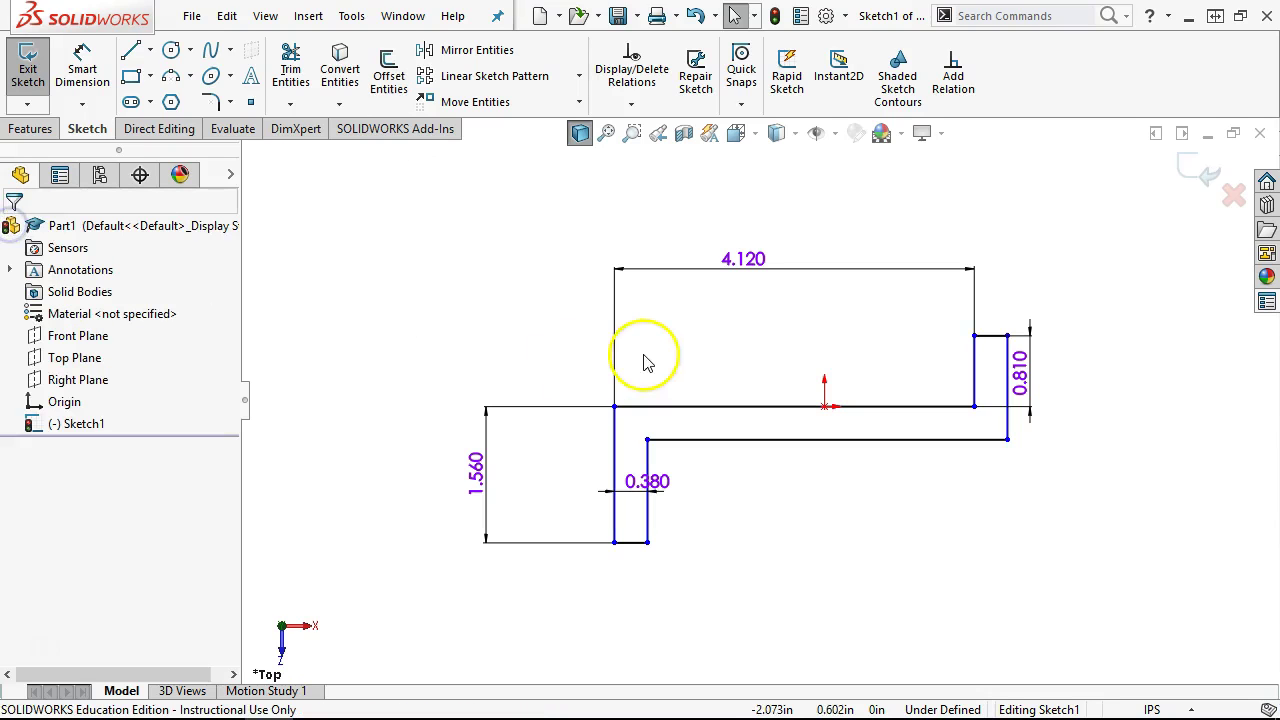
# Step: Reattach the overall width dimension to the right flange's outer edge and the right flange's height dimension to the lower offset line
pyautogui.click(800, 270)
pyautogui.moveTo(960, 325); pyautogui.dragTo(1008, 335)
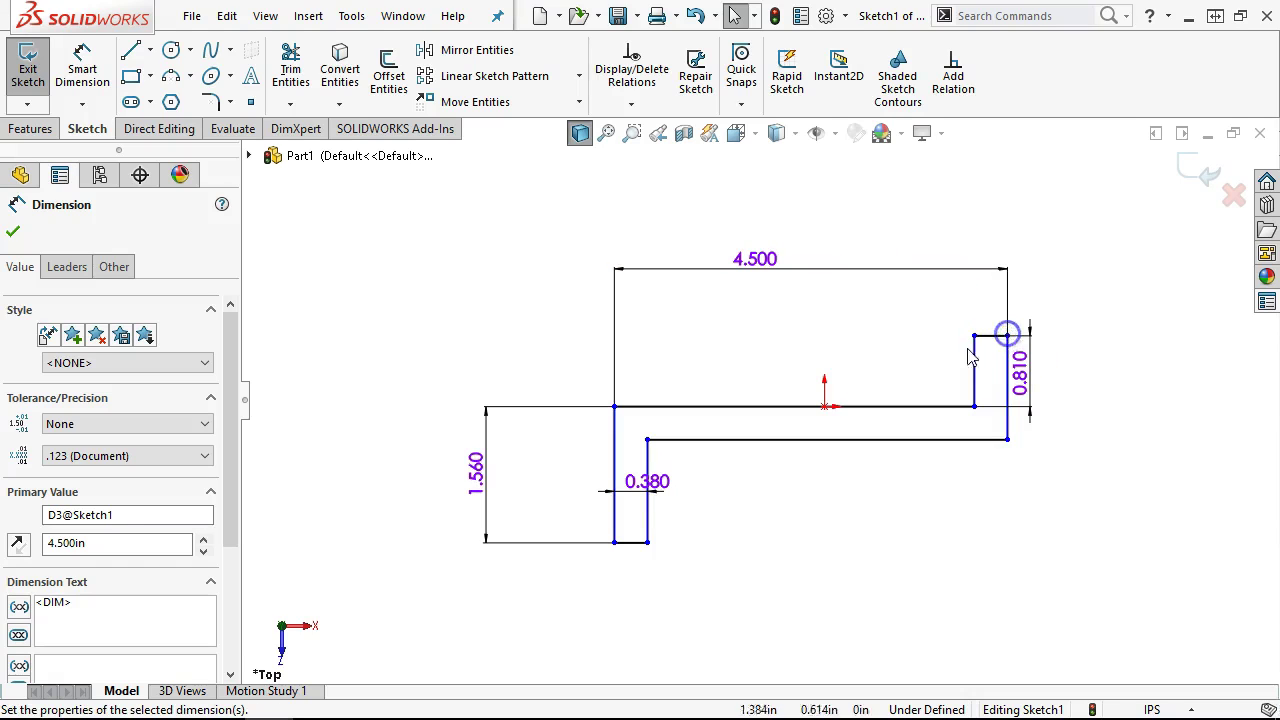
pyautogui.moveTo(751, 258); pyautogui.dragTo(779, 254)
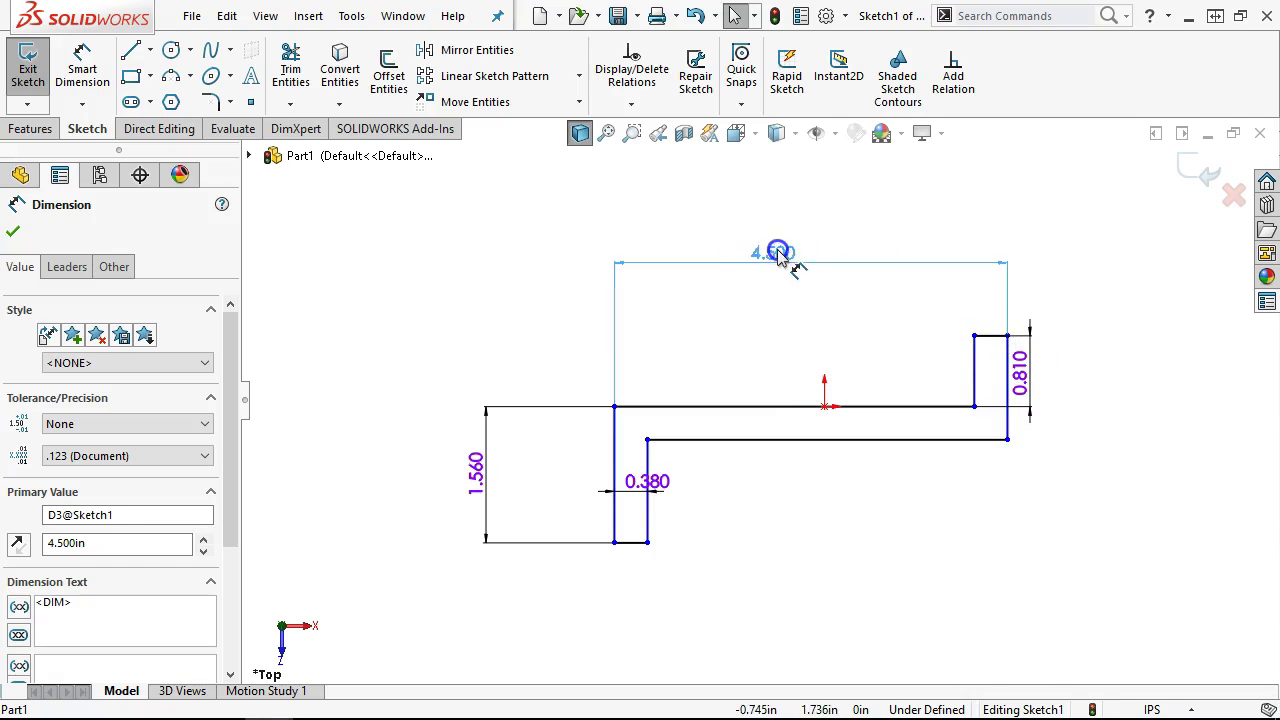
pyautogui.click(1023, 371)
pyautogui.moveTo(973, 407); pyautogui.dragTo(980, 443)
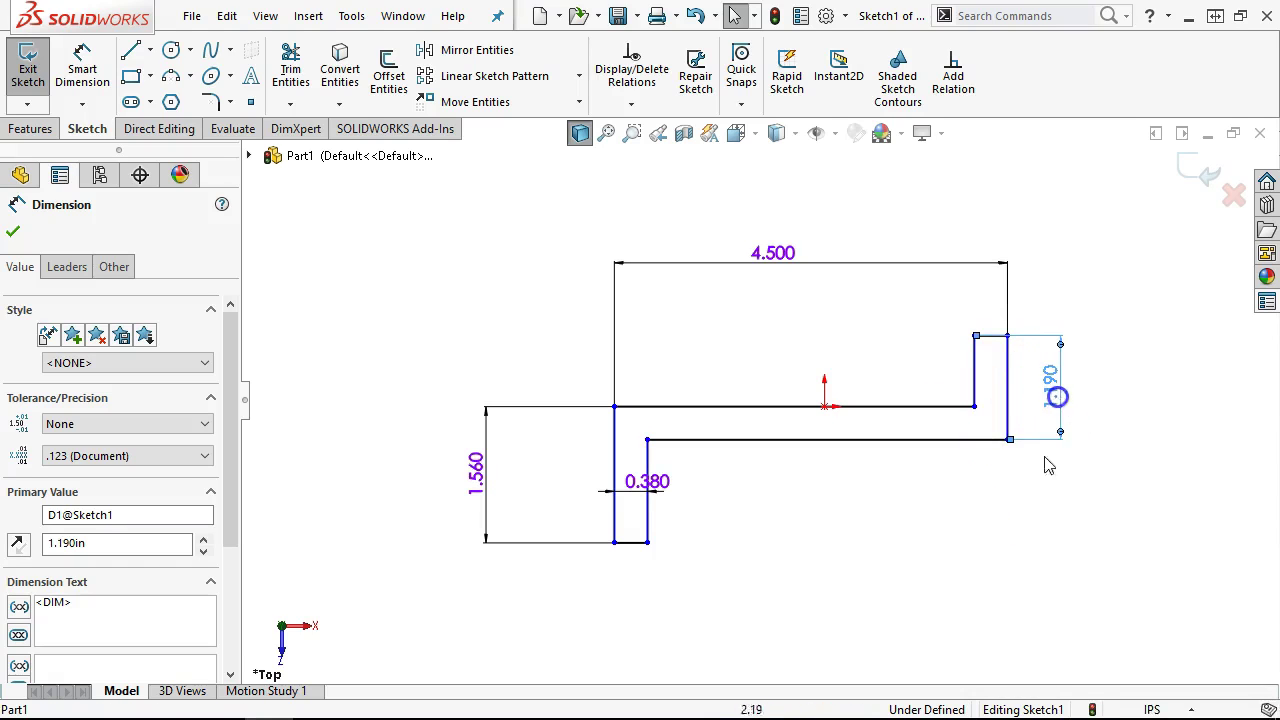
pyautogui.click(914, 530)
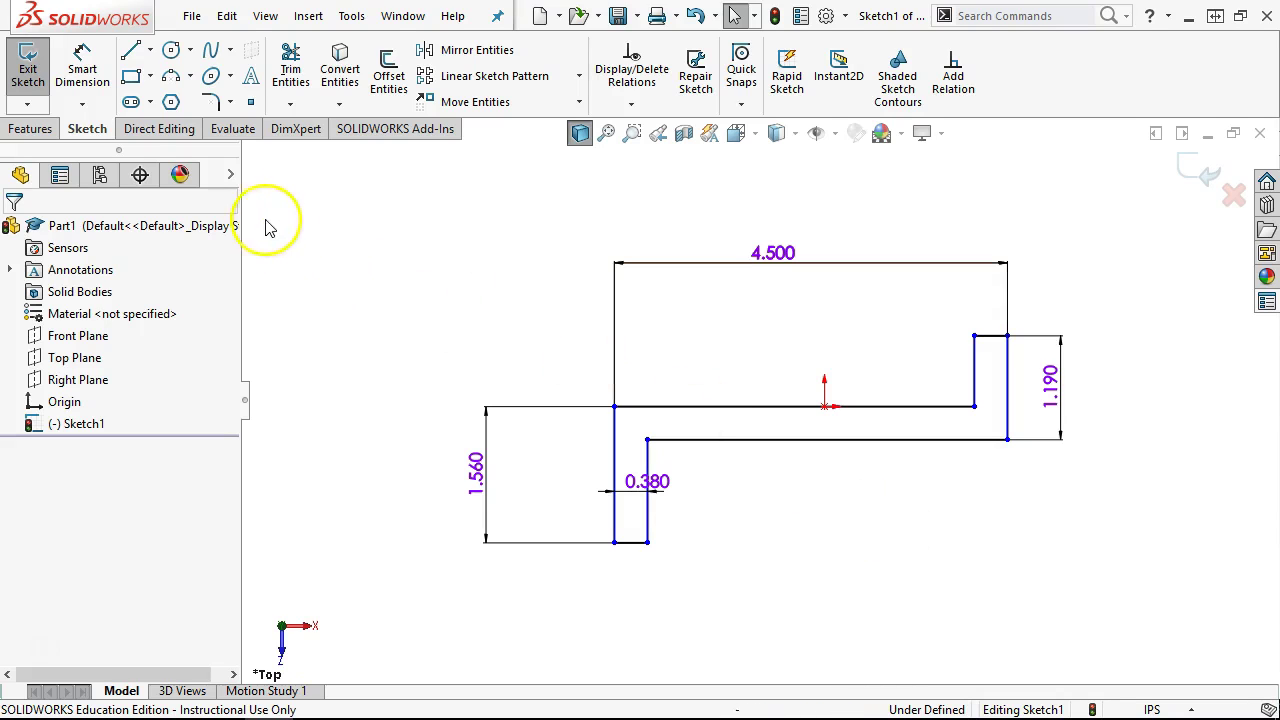
# Step: Dimension the horizontal distance from the origin to the profile's right outer edge as .72+1.53 in and exit the sketch
pyautogui.click(82, 70)
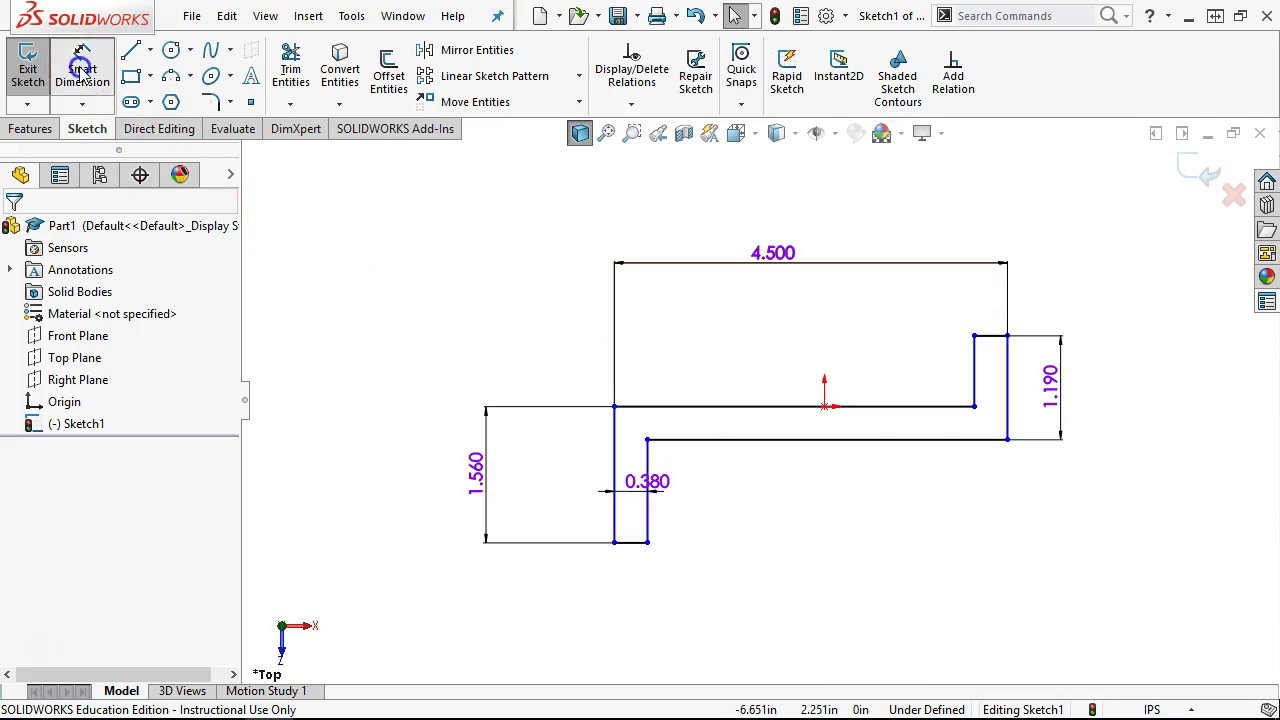
pyautogui.click(1007, 412)
pyautogui.click(824, 408)
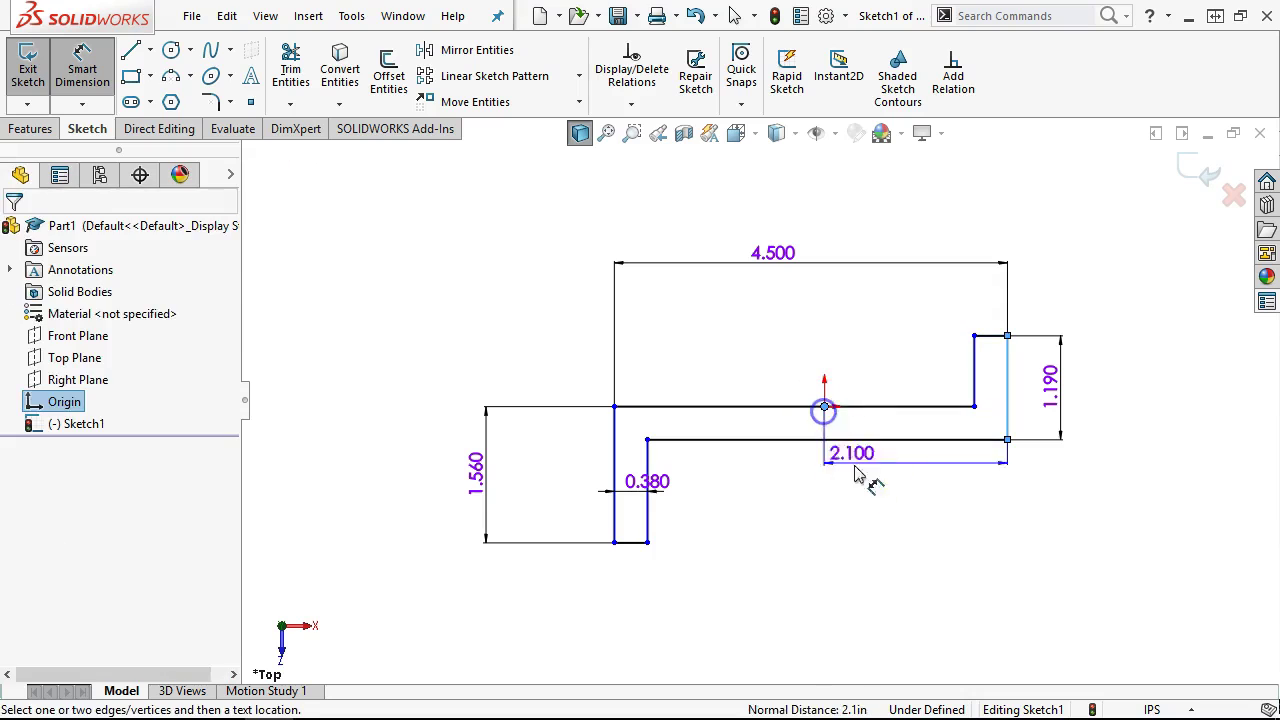
pyautogui.click(885, 495)
pyautogui.write('.72+1.53')
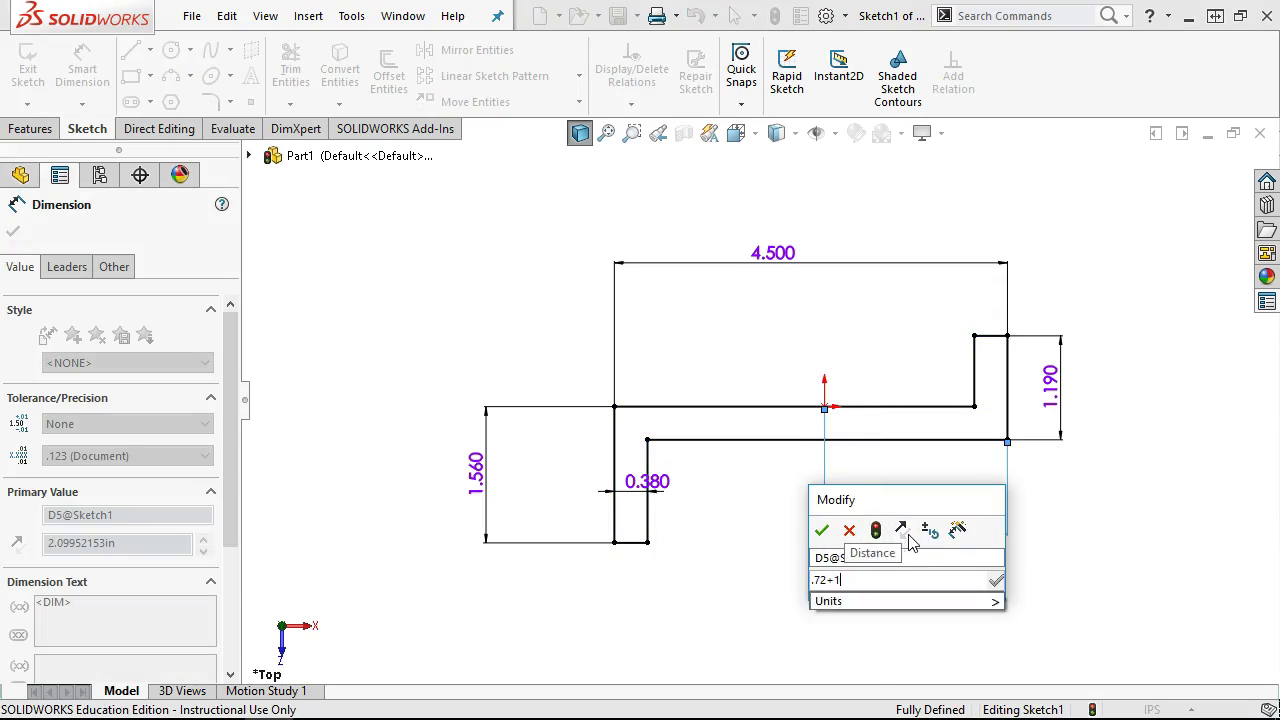
pyautogui.press('Return')
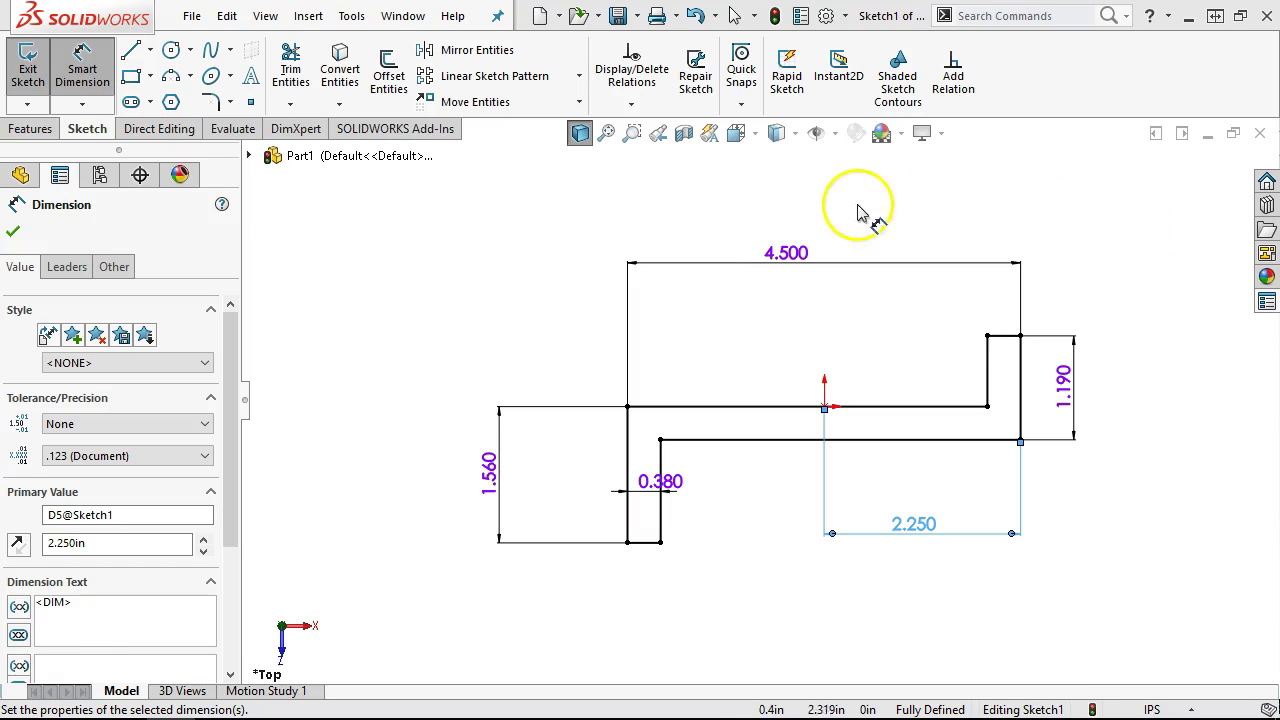
pyautogui.click(12, 231)
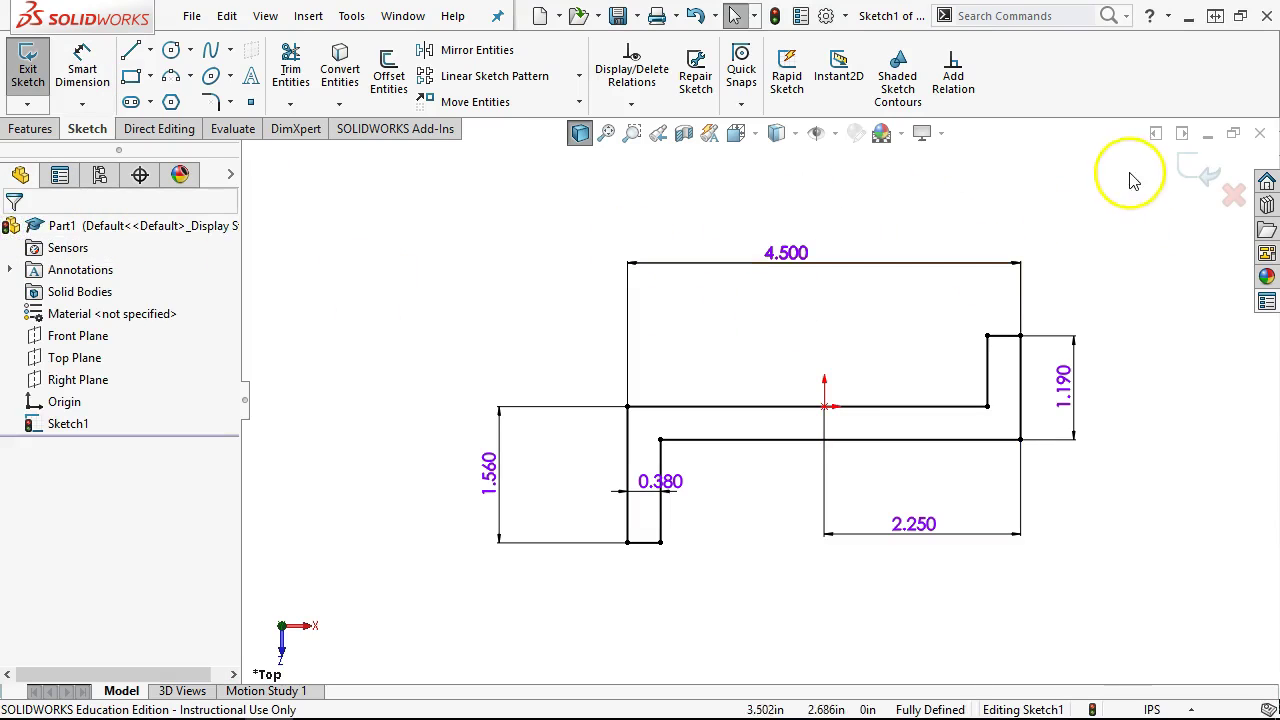
pyautogui.click(1192, 167)
# Step: Start a mid-plane boss extrusion of the closed offset profile and clear its selected contour
pyautogui.moveTo(787, 468)
pyautogui.mouseDown(button='middle')
pyautogui.moveTo(840, 337)
pyautogui.moveTo(766, 237)
pyautogui.moveTo(812, 323)
pyautogui.mouseUp(button='middle')
pyautogui.click(30, 78)
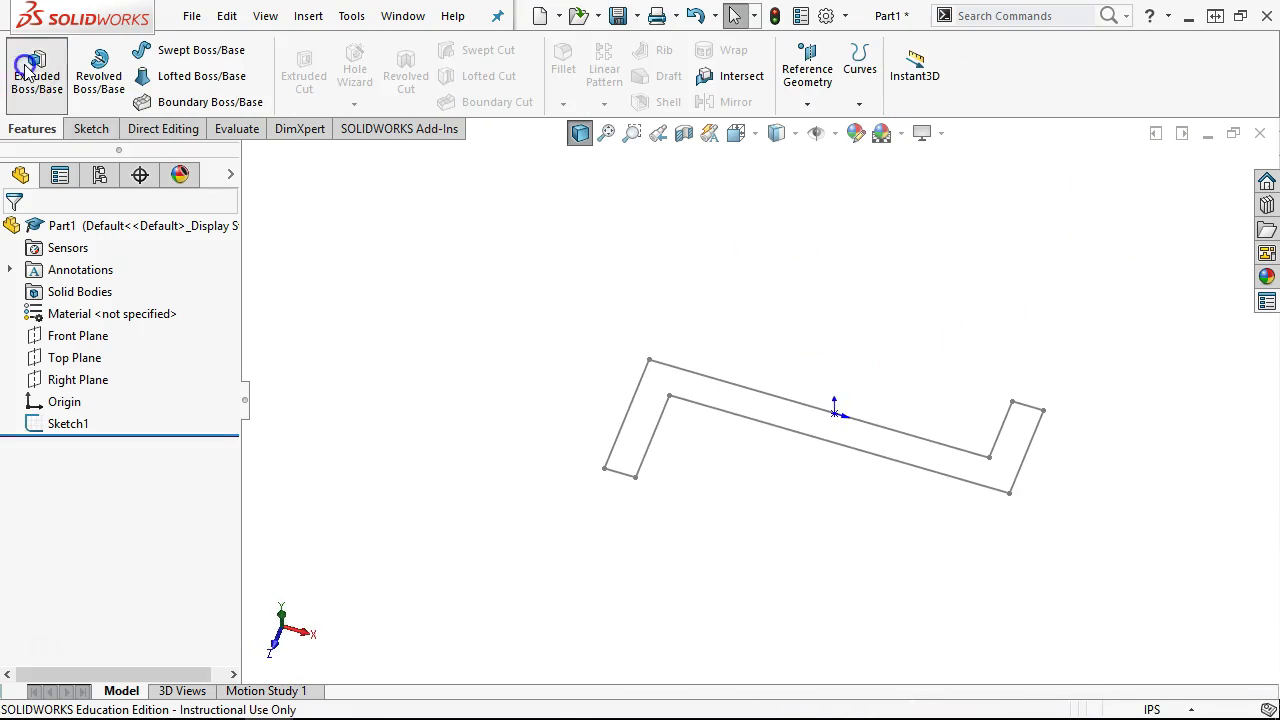
pyautogui.click(702, 372)
pyautogui.click(77, 354)
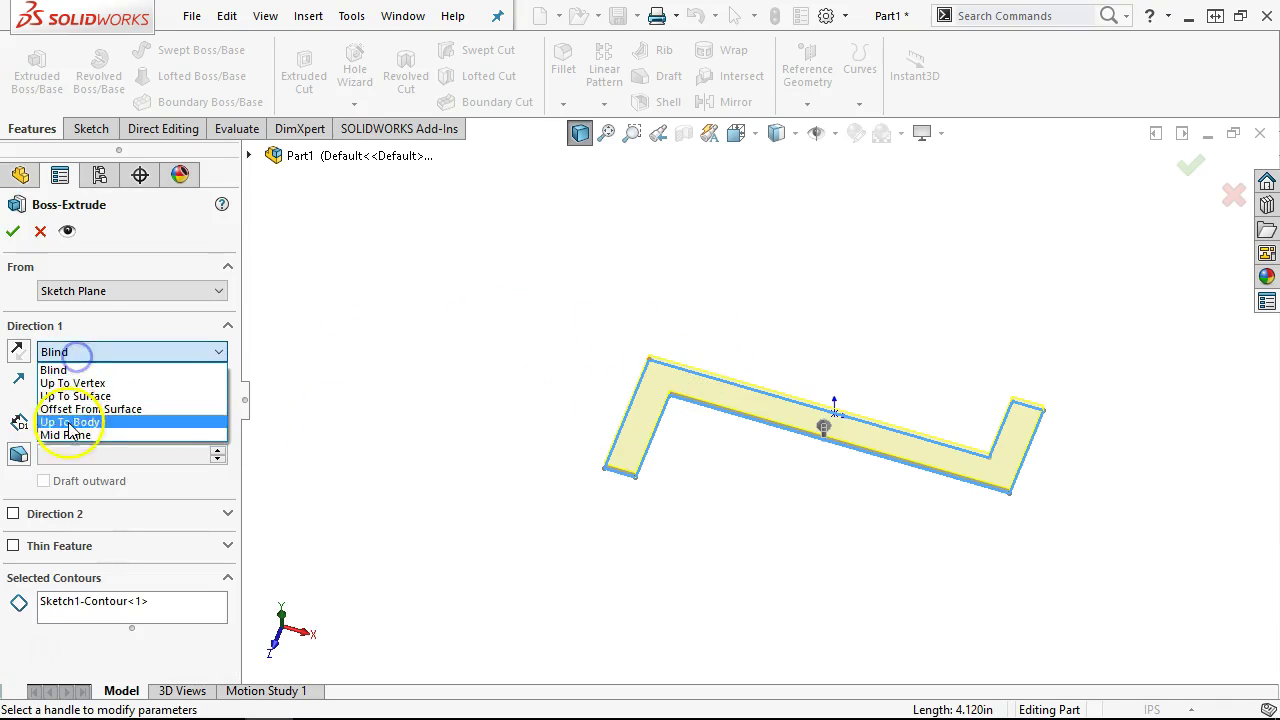
pyautogui.click(66, 432)
pyautogui.click(110, 570)
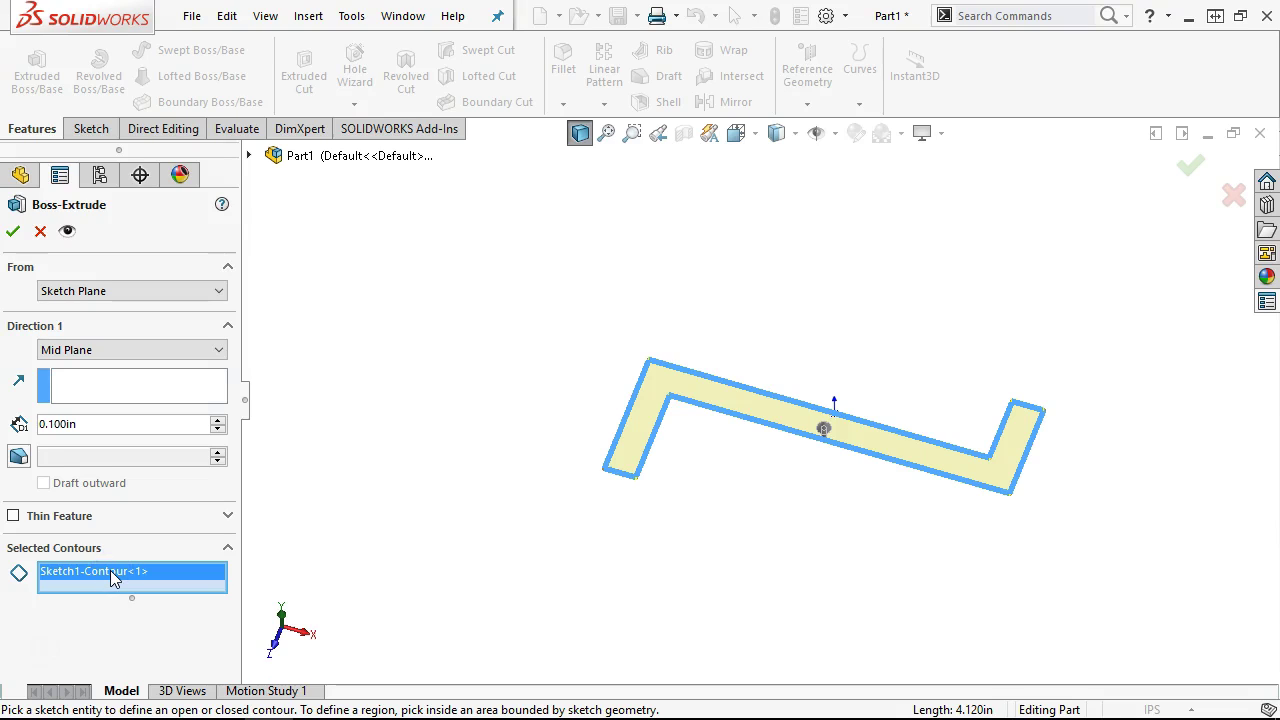
pyautogui.click(111, 572)
pyautogui.rightClick(111, 572)
pyautogui.click(137, 585)
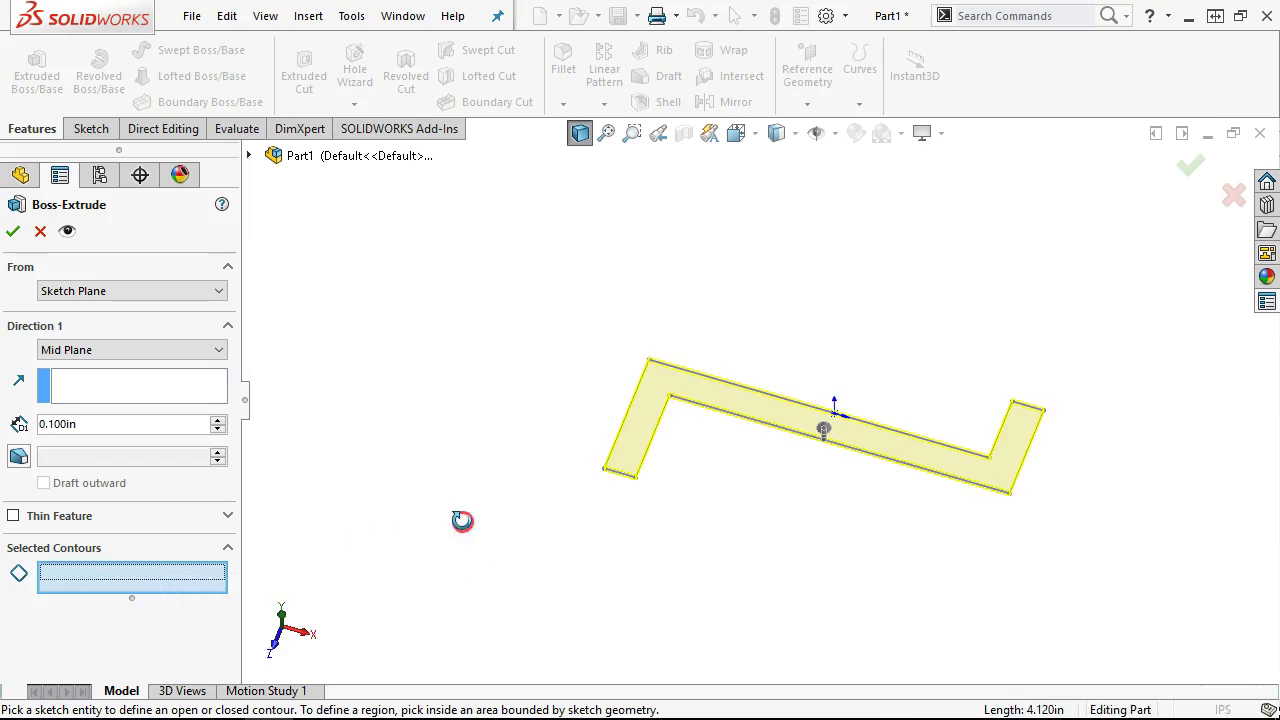
# Step: Set the mid-plane extrusion depth to 2.69 in and finish the feature
pyautogui.click(103, 421)
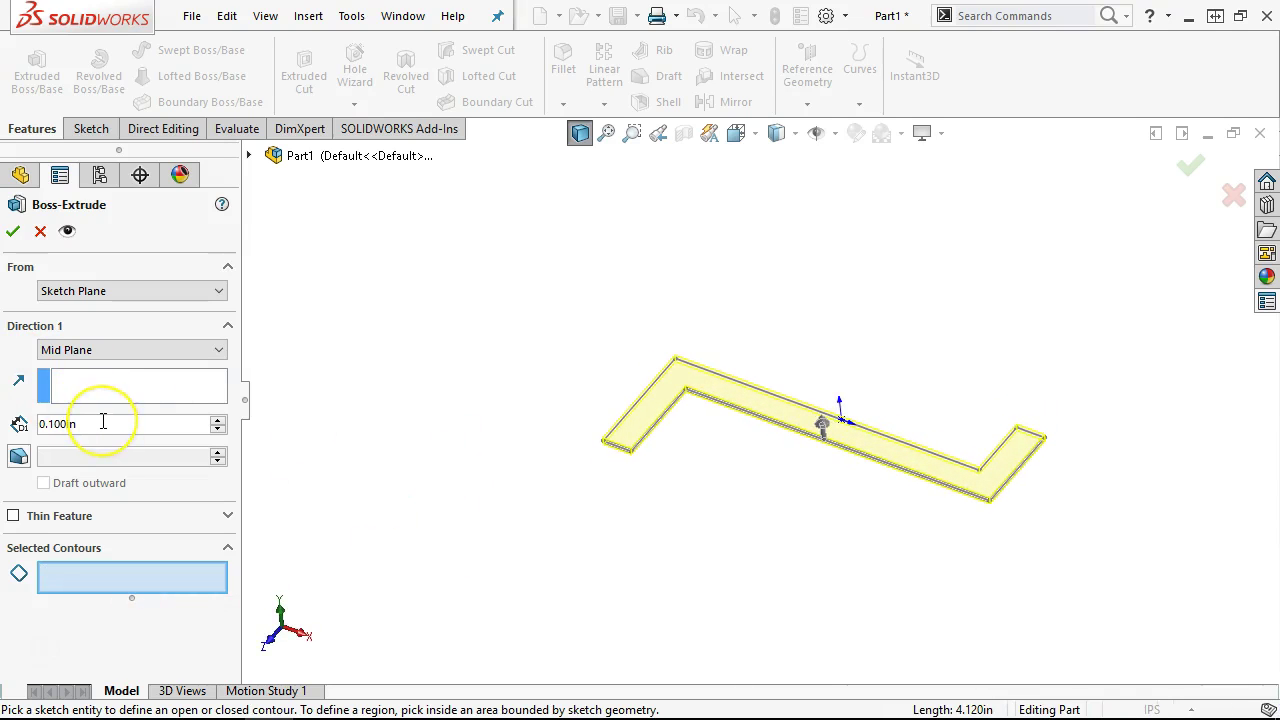
pyautogui.click(85, 428)
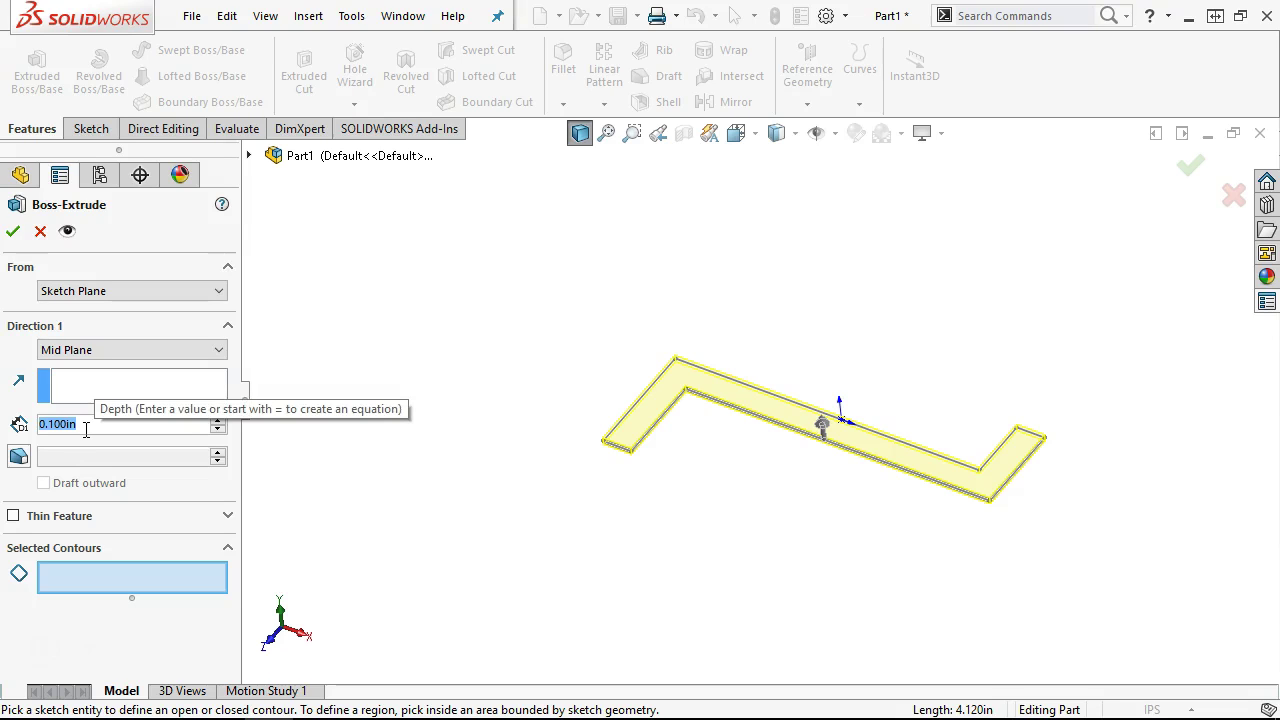
pyautogui.write('2.69')
pyautogui.press('Return')
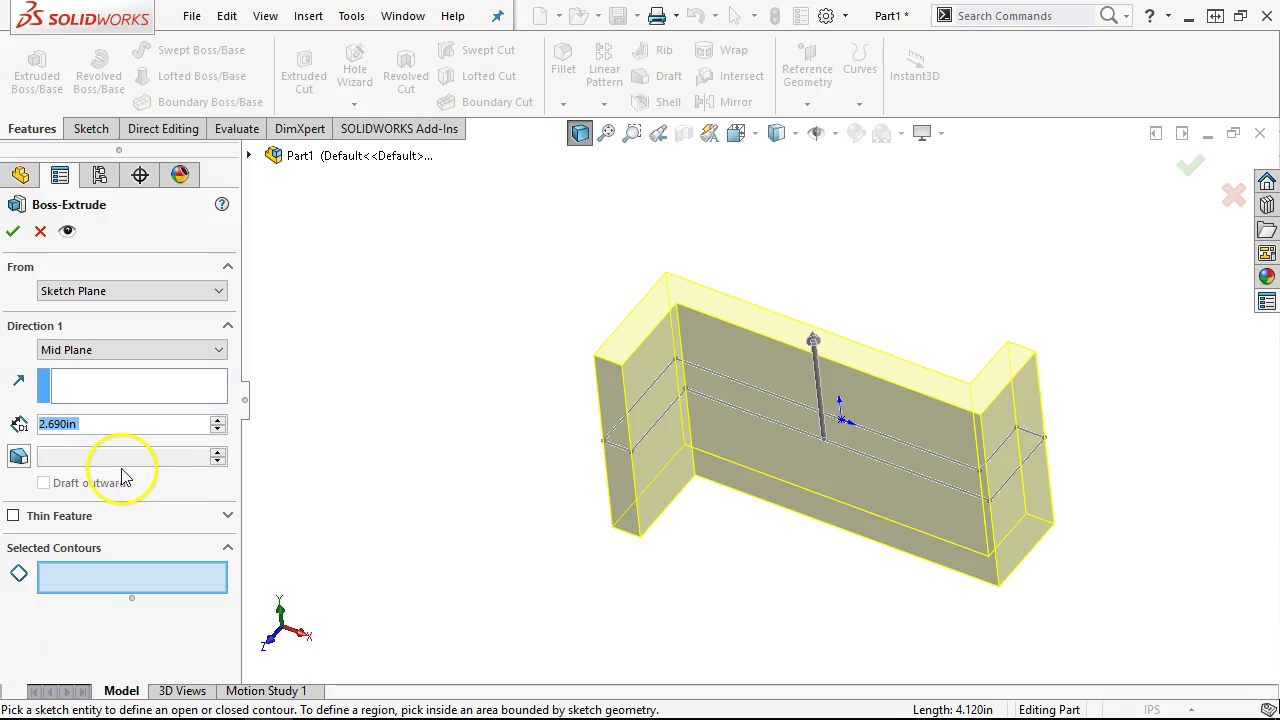
pyautogui.click(13, 231)
pyautogui.moveTo(314, 347); pyautogui.dragTo(355, 333, button='middle')
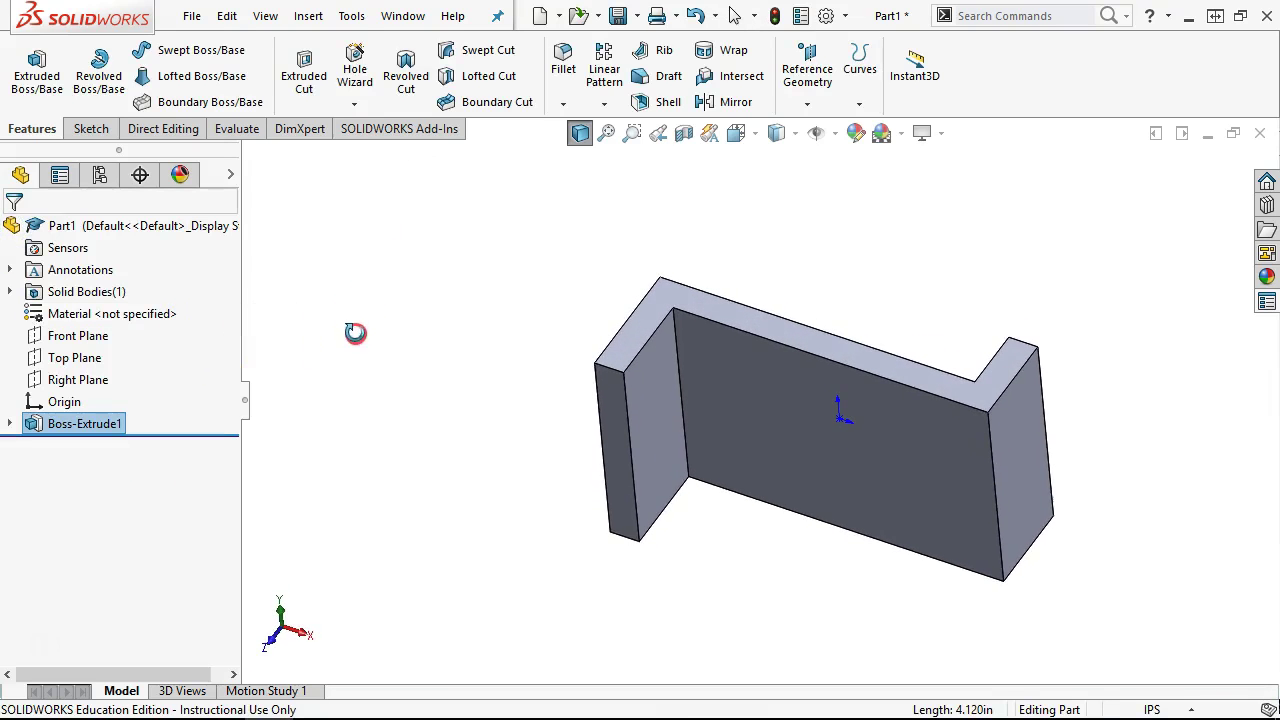
# Step: Open a sketch on the back plate's front face and draw a circle about 1.44 in in diameter centred on the origin
pyautogui.click(826, 450)
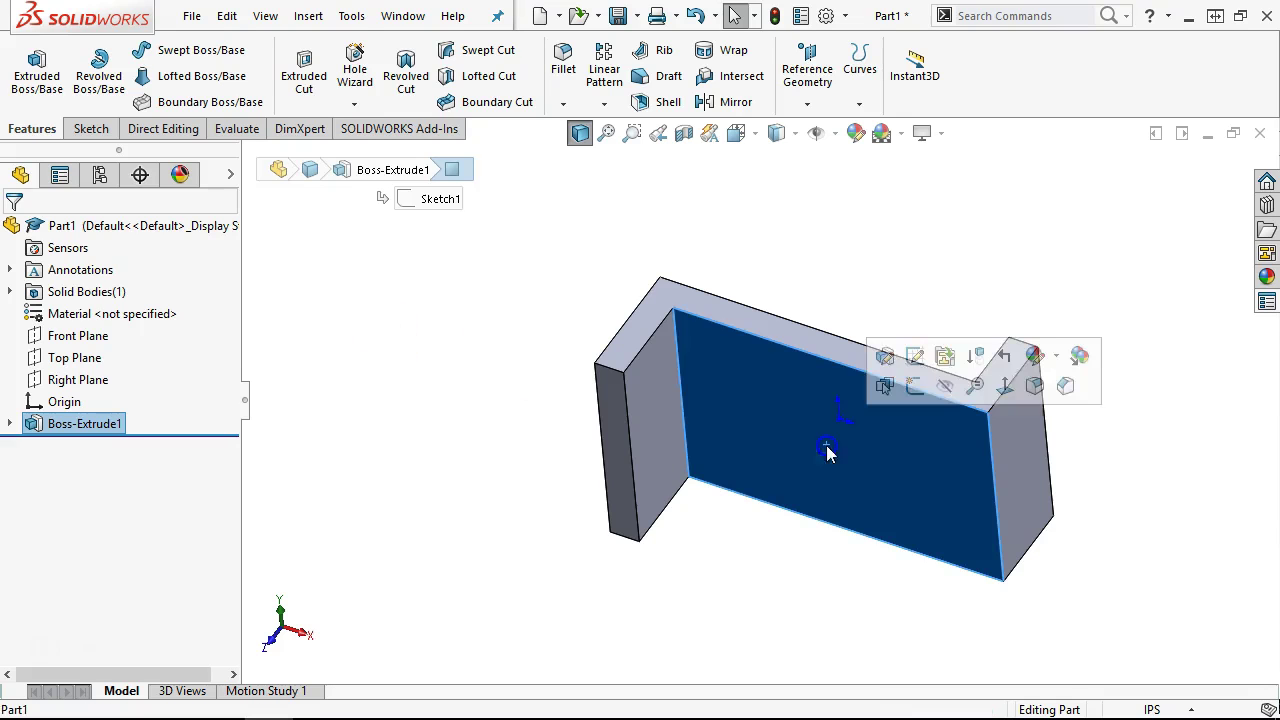
pyautogui.click(912, 388)
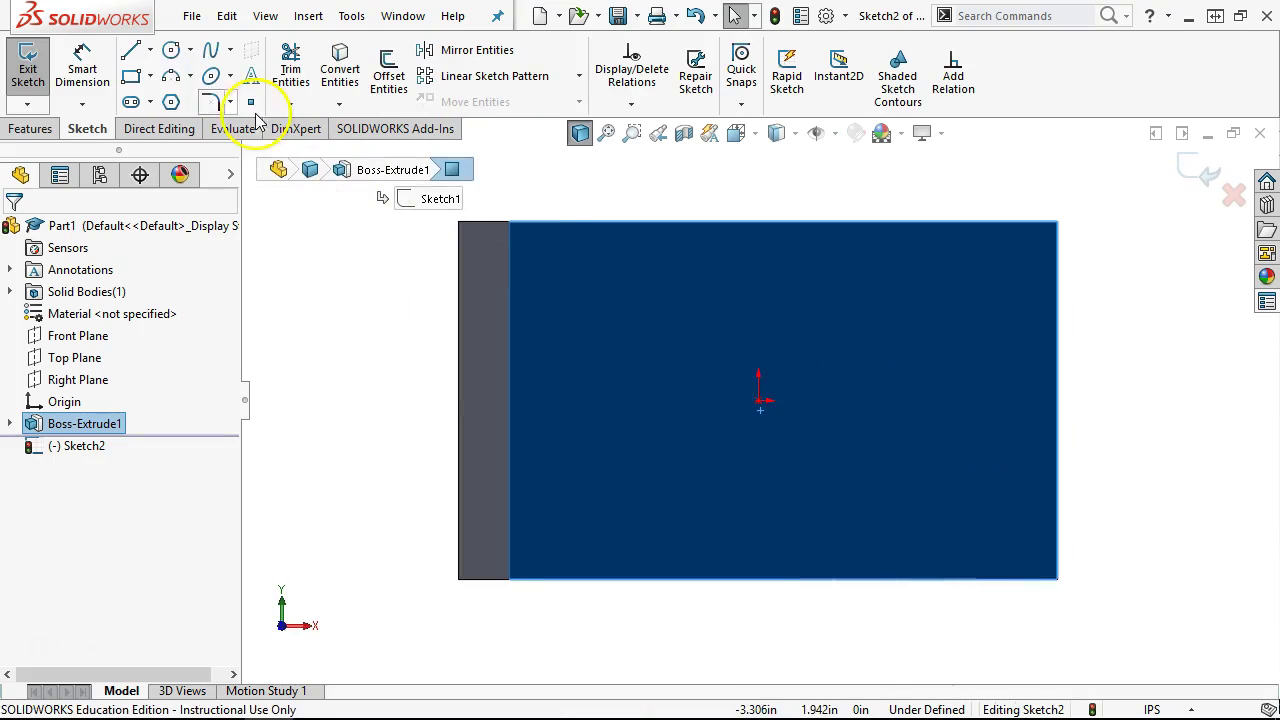
pyautogui.click(171, 49)
pyautogui.moveTo(762, 402); pyautogui.dragTo(826, 470)
pyautogui.rightClick(914, 342)
pyautogui.click(955, 348)
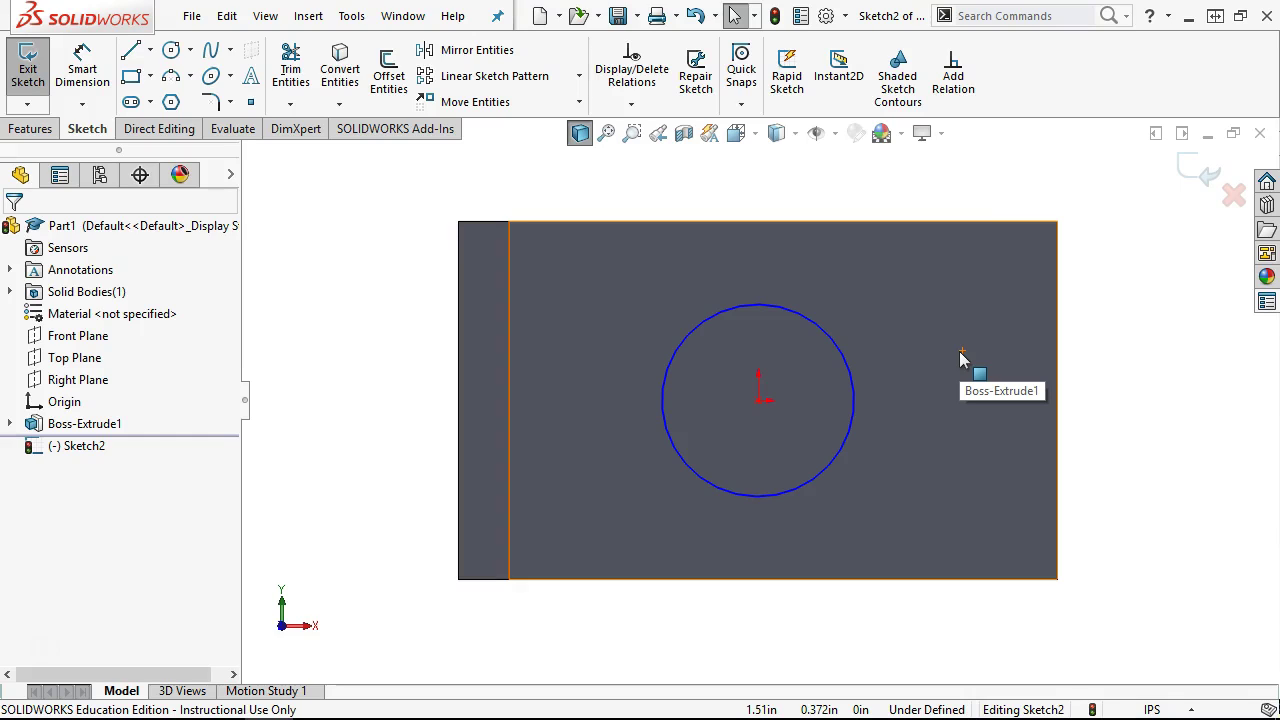
pyautogui.click(150, 55)
pyautogui.click(172, 100)
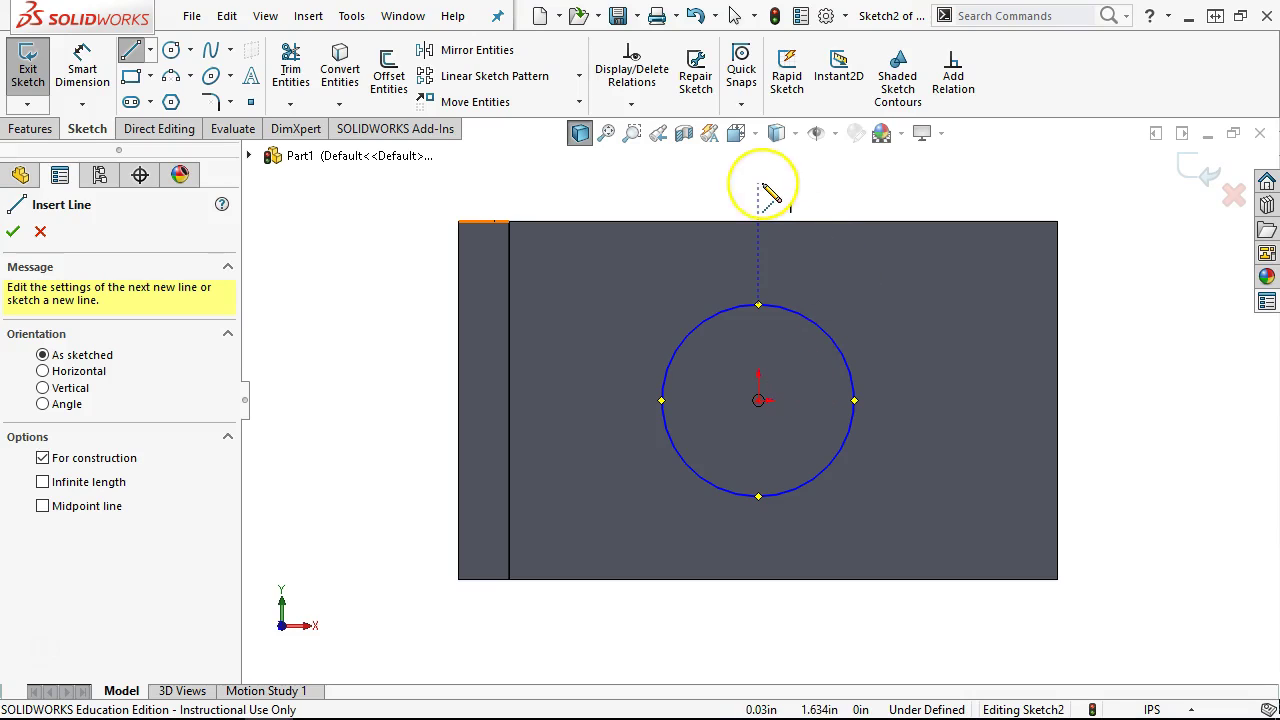
pyautogui.click(957, 411)
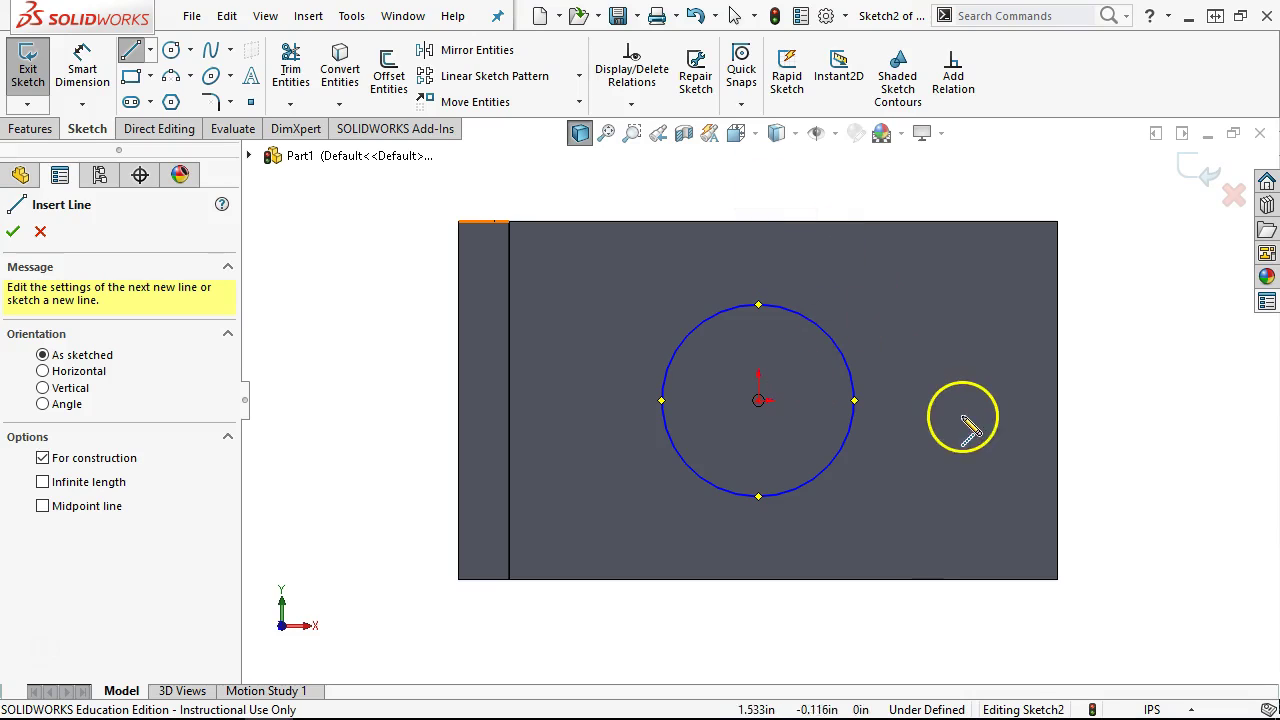
pyautogui.click(959, 411)
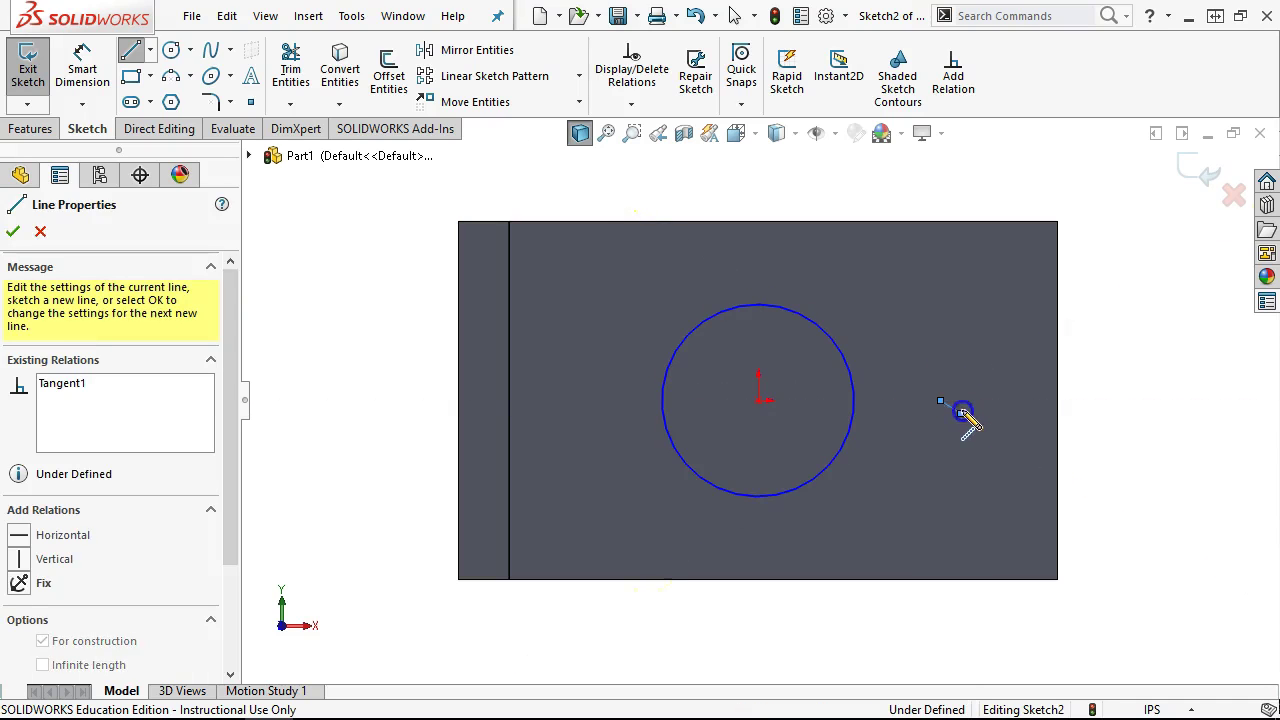
pyautogui.press('Escape')
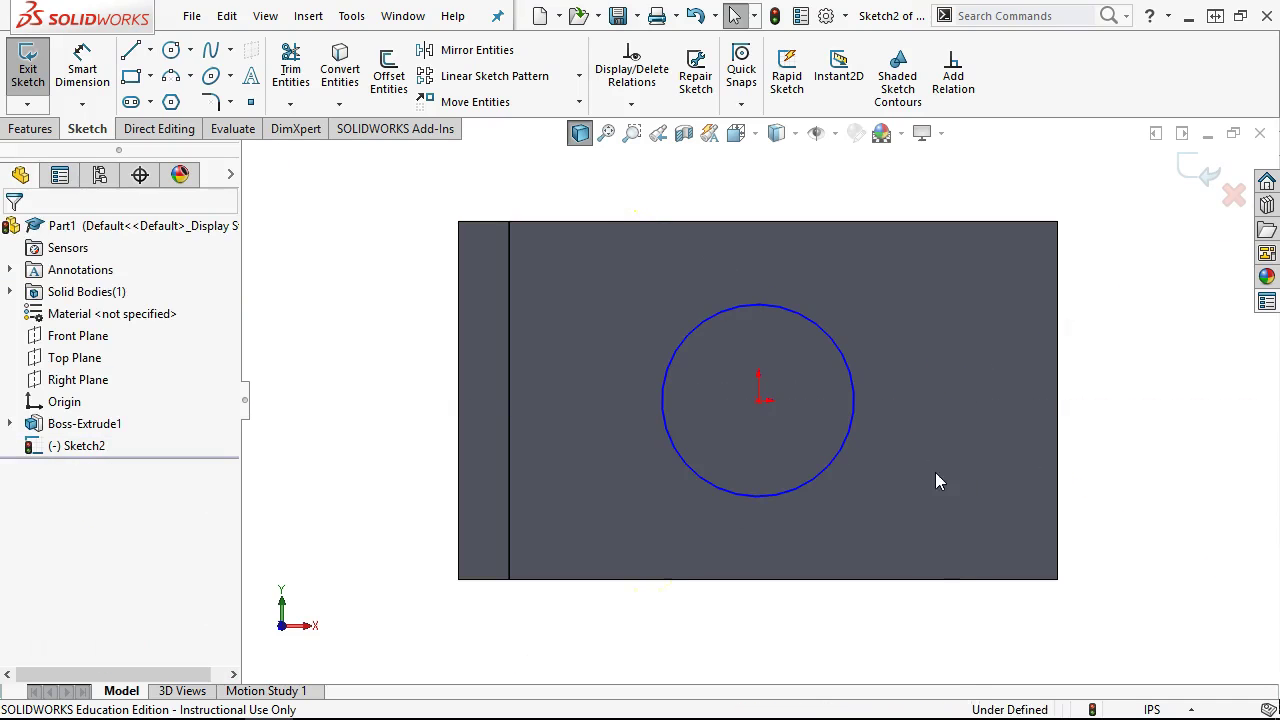
# Step: Draw a vertical centerline from the plate's upper edge to its lower edge, close to the origin
pyautogui.click(147, 50)
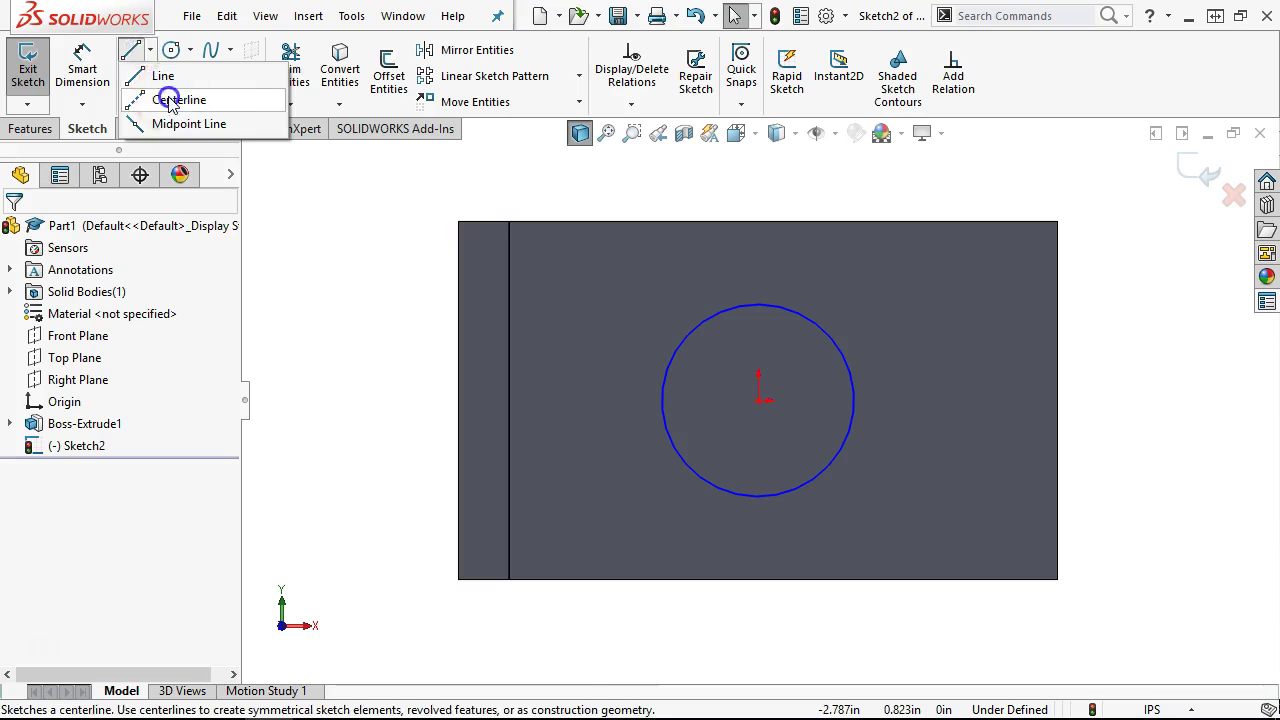
pyautogui.click(170, 100)
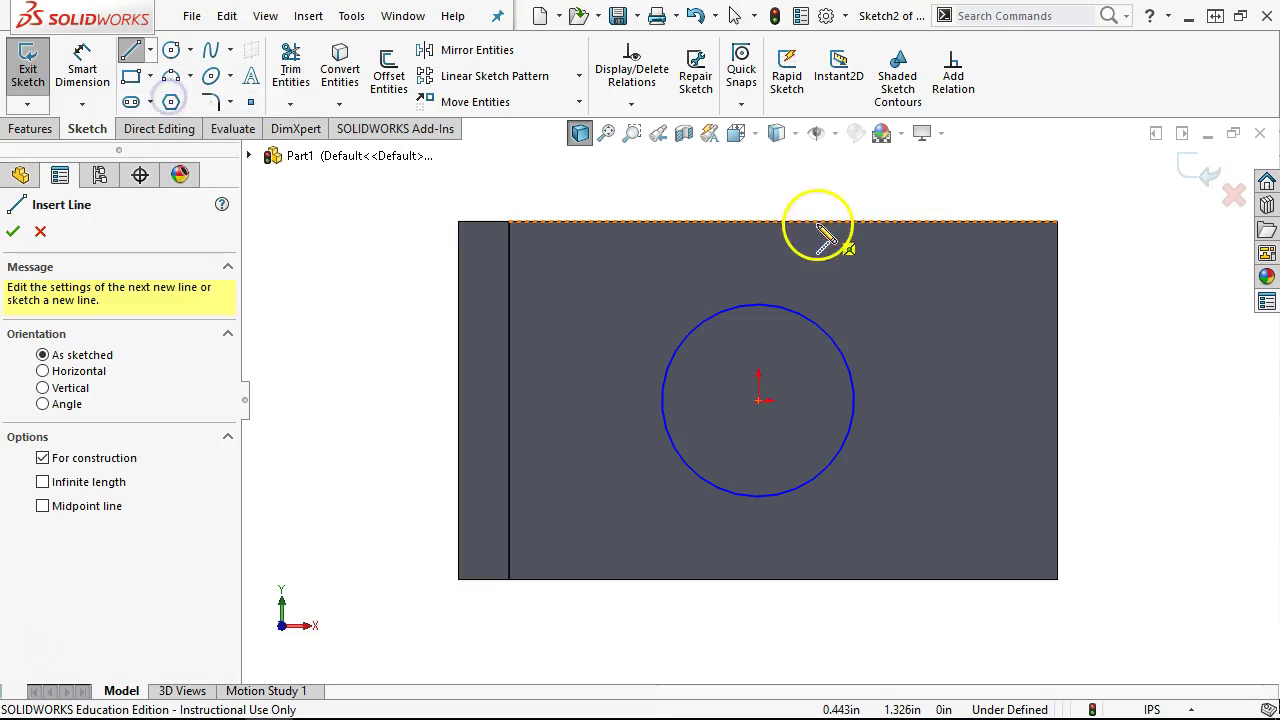
pyautogui.click(751, 221)
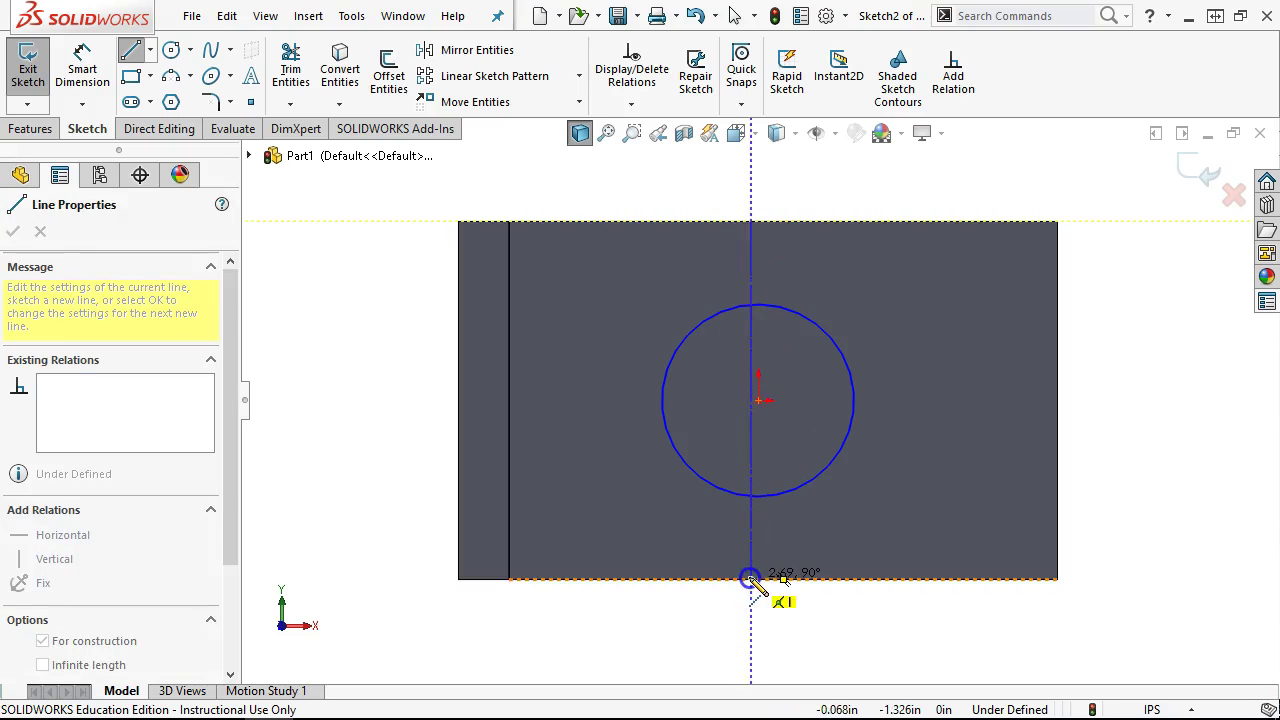
pyautogui.click(751, 578)
pyautogui.rightClick(768, 578)
pyautogui.click(808, 530)
# Step: Make the vertical centerline coincident with the origin
pyautogui.click(751, 555)
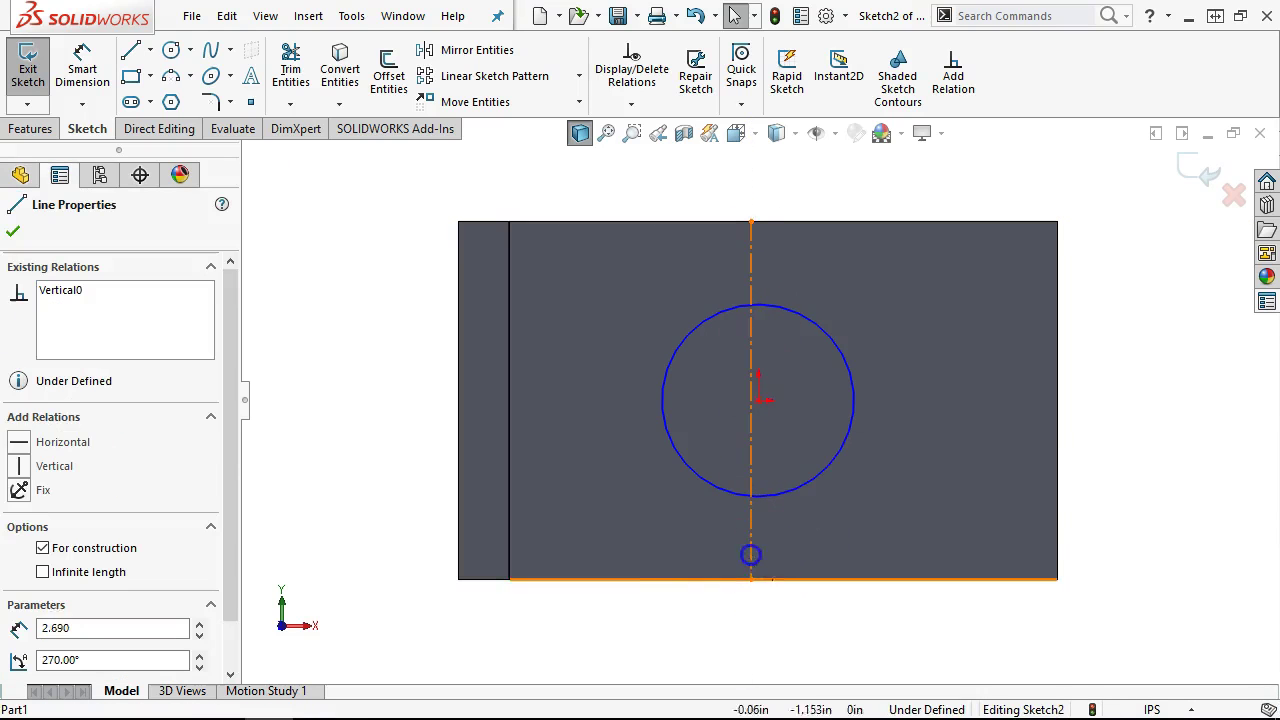
pyautogui.keyDown('ctrl'); pyautogui.click(757, 400); pyautogui.keyUp('ctrl')
pyautogui.click(847, 296)
pyautogui.click(399, 316)
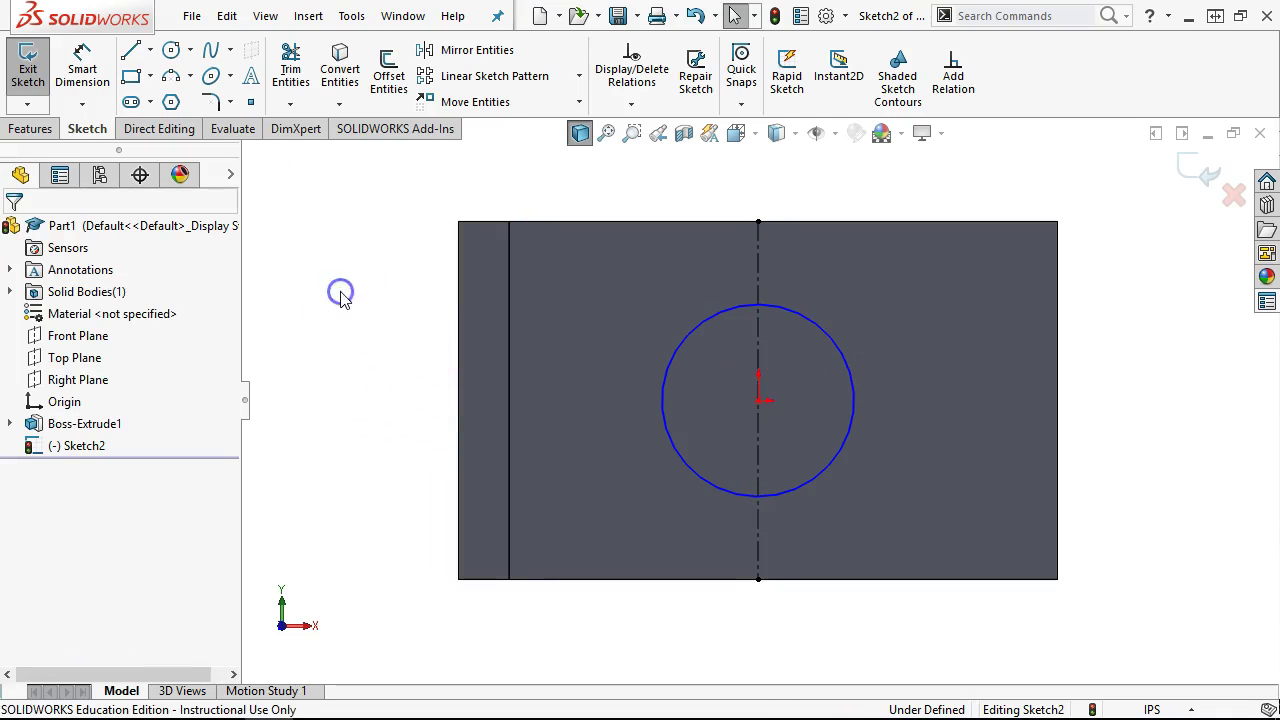
# Step: Dimension the central circle's diameter as 1.13 in
pyautogui.click(82, 70)
pyautogui.click(505, 389)
pyautogui.click(771, 489)
pyautogui.click(918, 645)
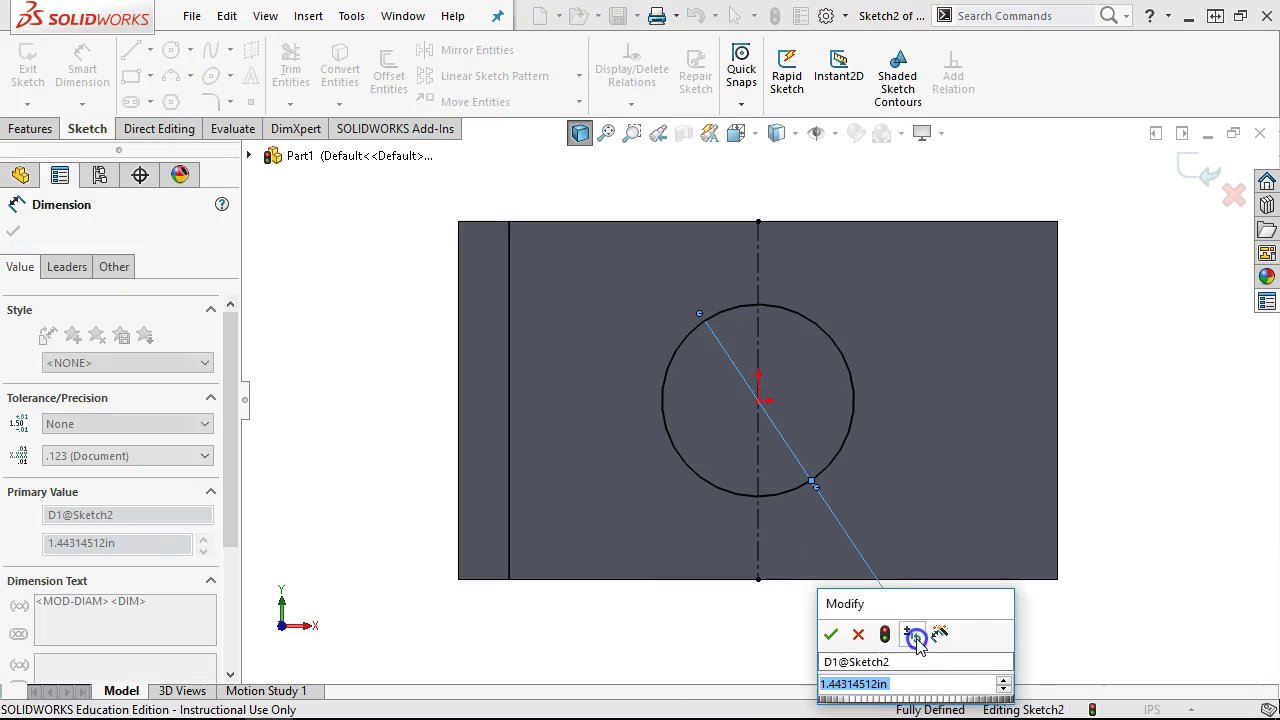
pyautogui.write('1')
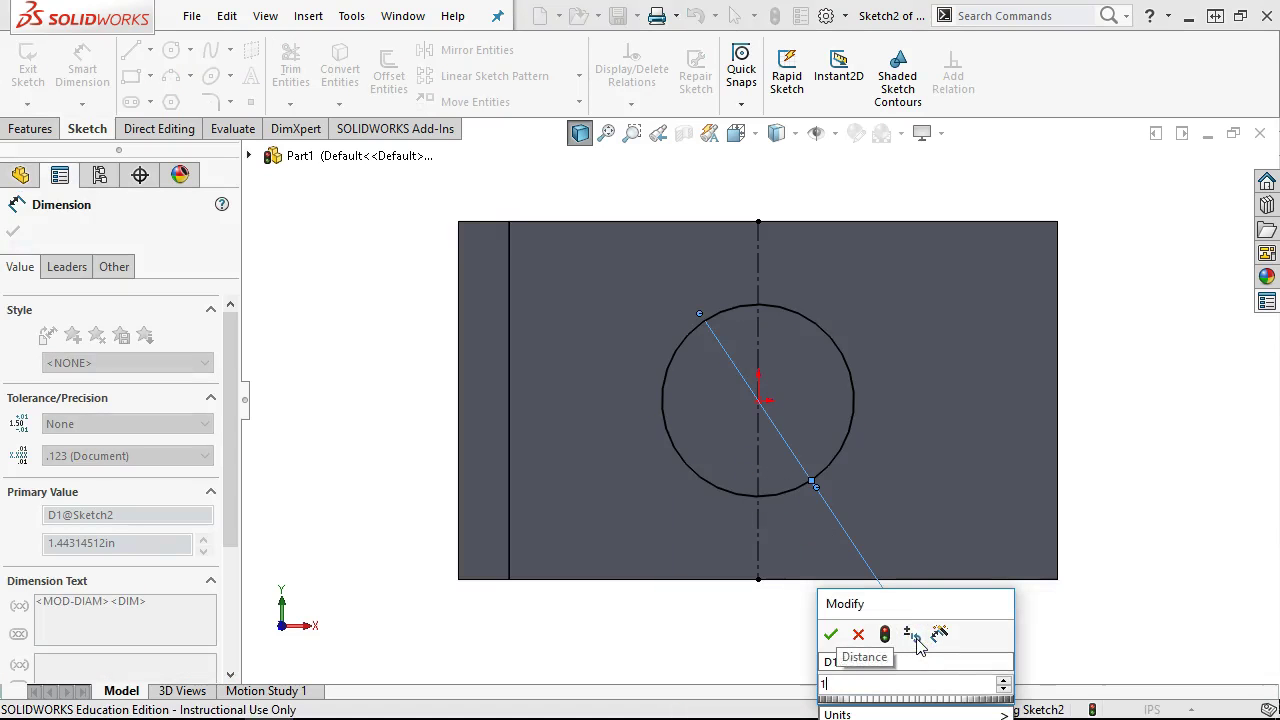
pyautogui.write('.13')
pyautogui.press('Return')
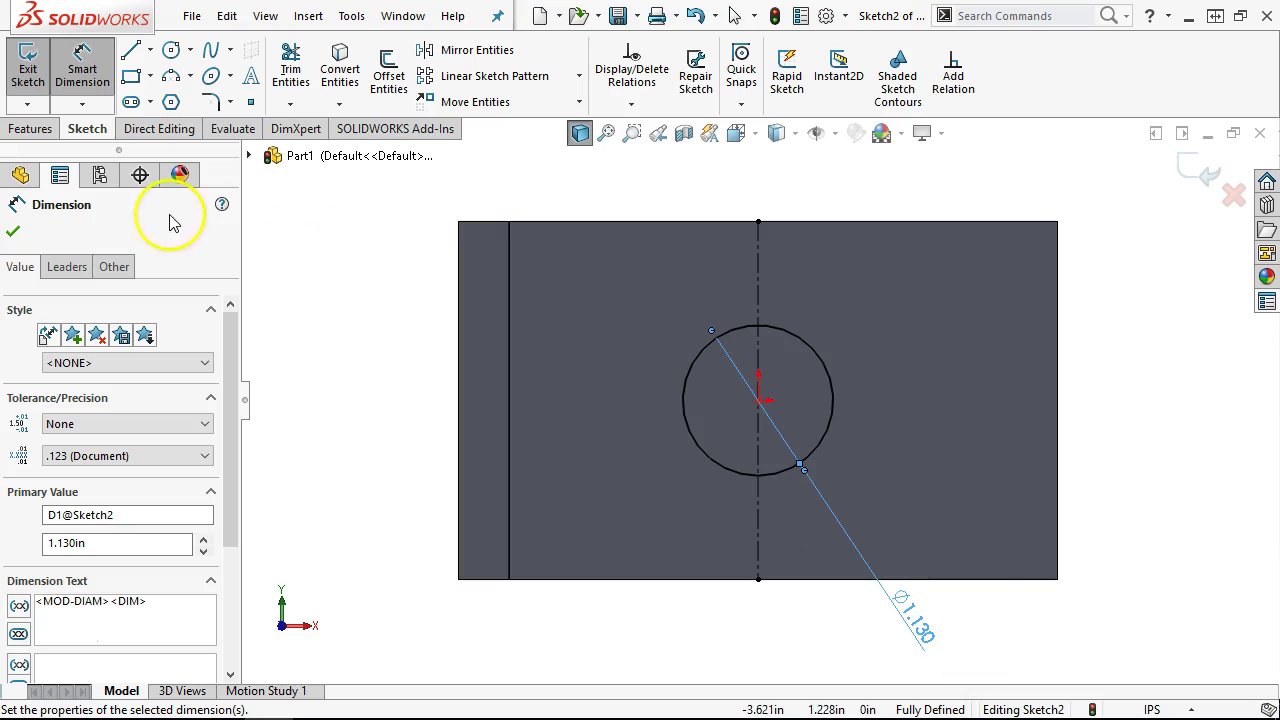
pyautogui.rightClick(331, 288)
pyautogui.click(384, 348)
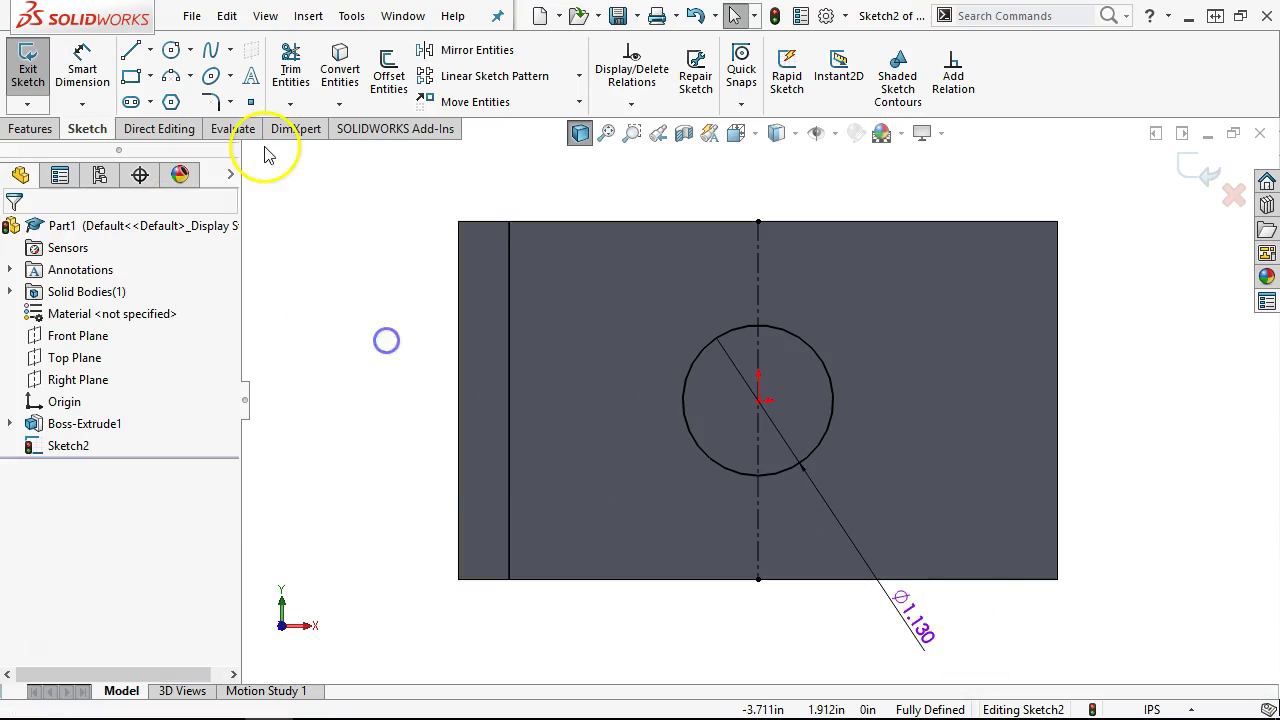
# Step: Sketch a circle about 0.42 in in diameter to the left of the central circle, level with the origin
pyautogui.click(176, 51)
pyautogui.click(618, 401)
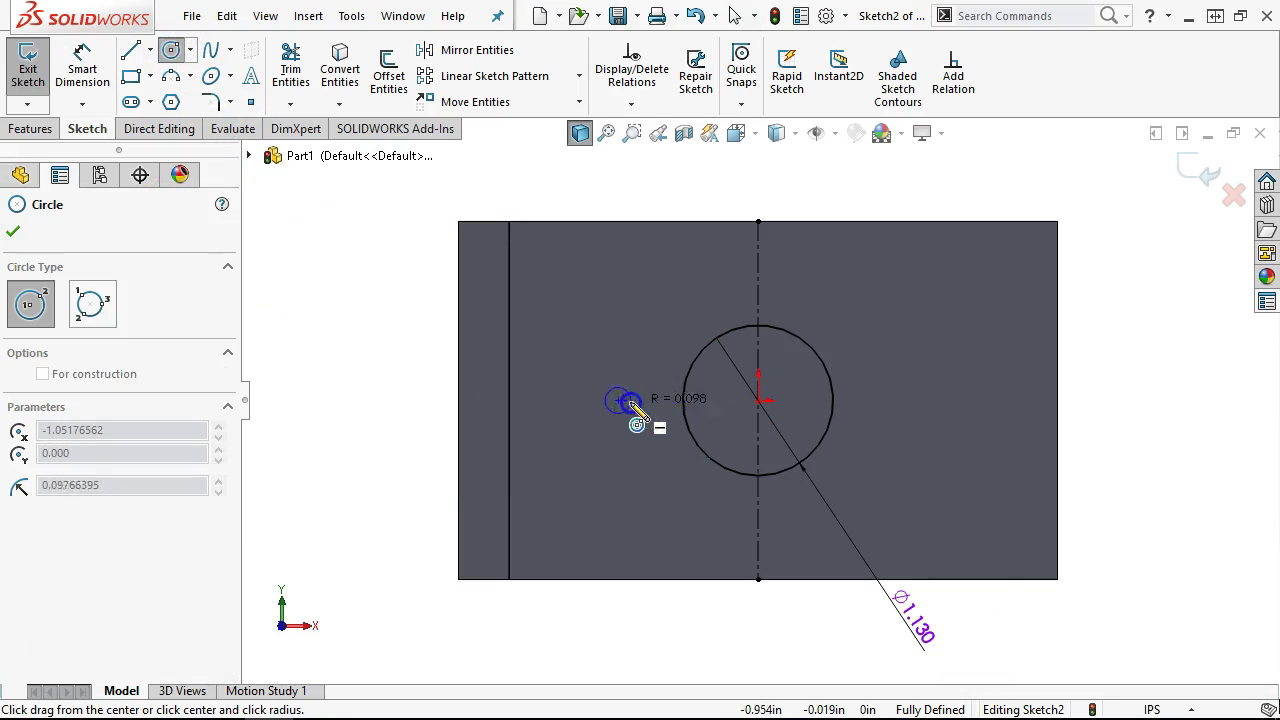
pyautogui.click(643, 408)
pyautogui.rightClick(645, 365)
pyautogui.click(697, 423)
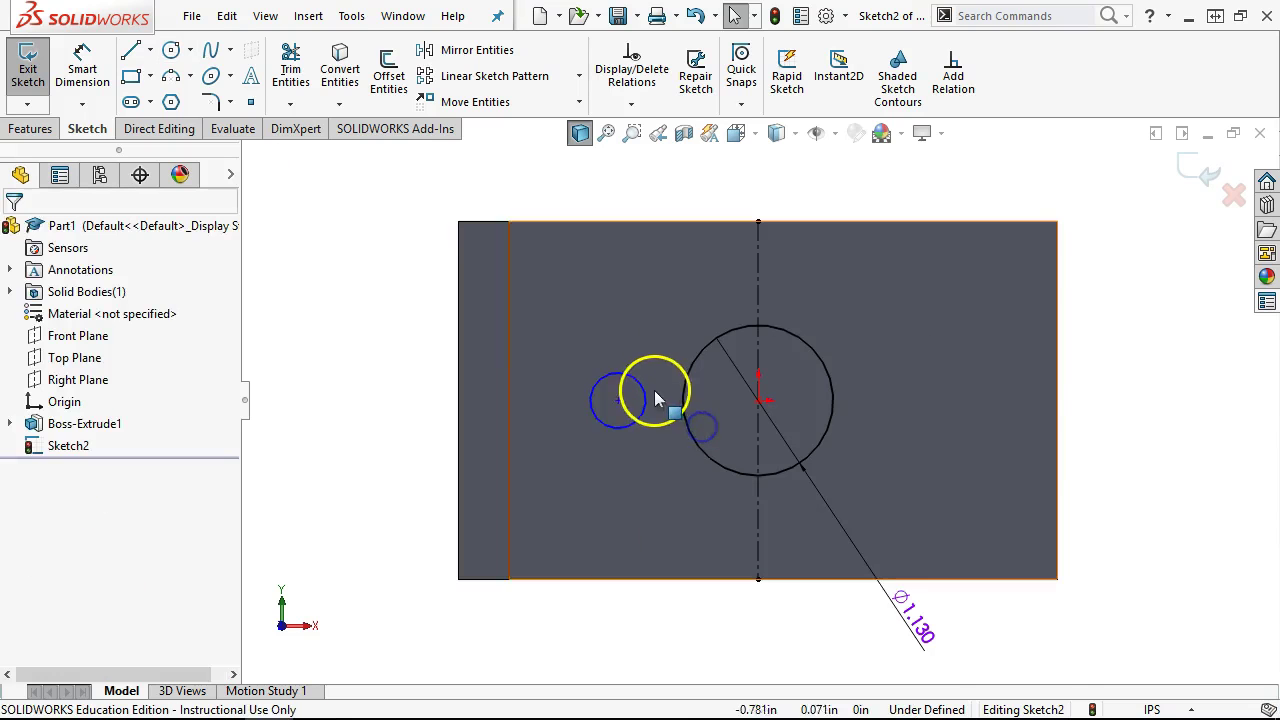
# Step: Mirror the small circle about the vertical centerline
pyautogui.click(650, 392)
pyautogui.keyDown('ctrl'); pyautogui.click(757, 292); pyautogui.keyUp('ctrl')
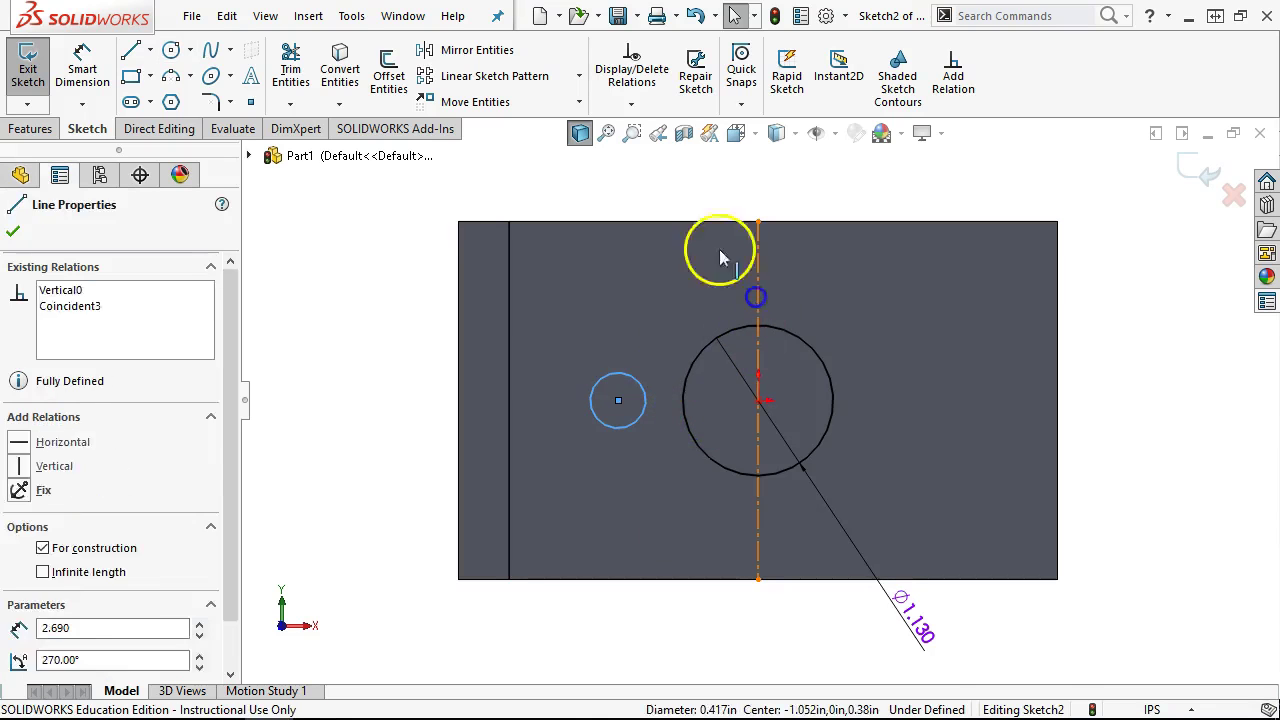
pyautogui.click(500, 55)
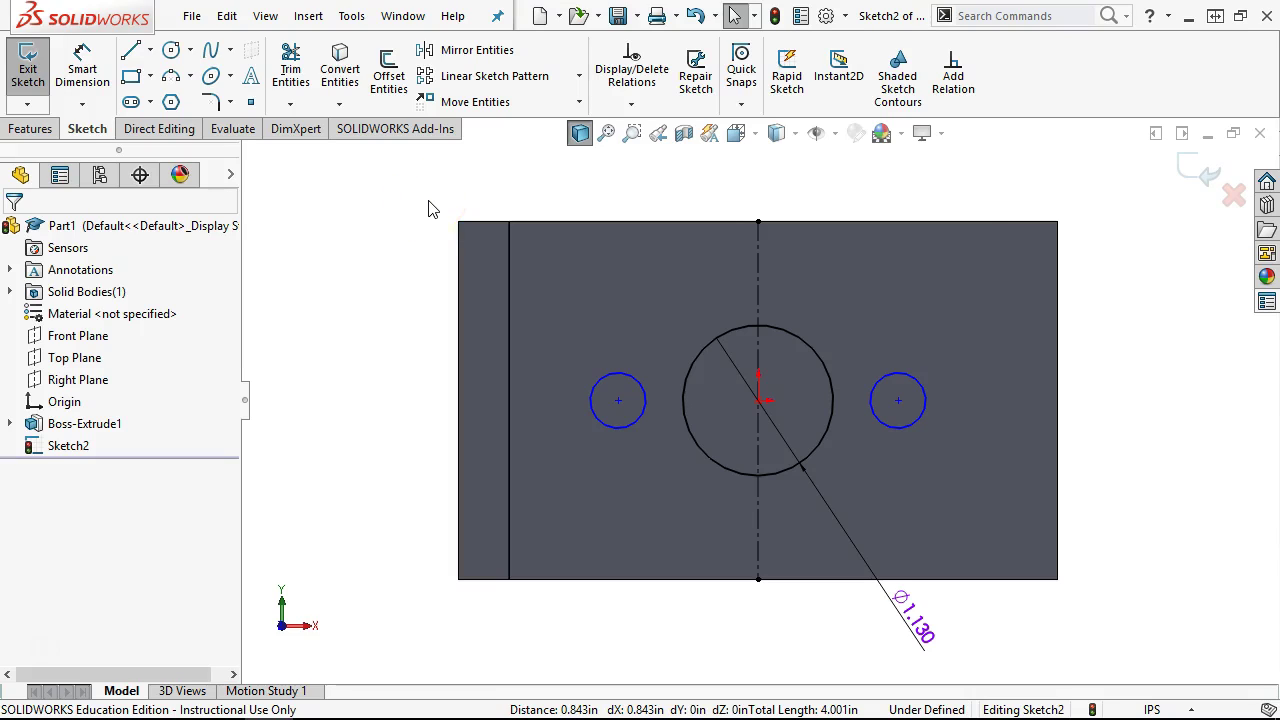
# Step: Dimension the left small circle's diameter as 0.5 in
pyautogui.click(82, 70)
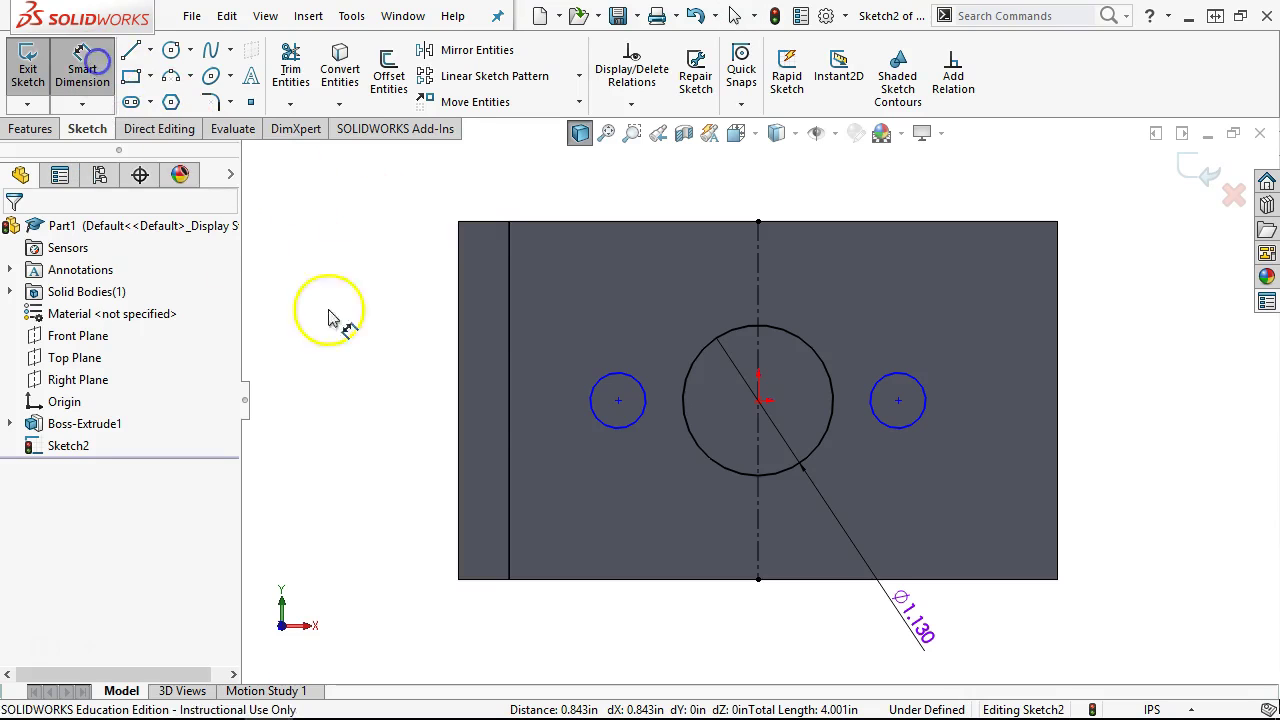
pyautogui.click(595, 430)
pyautogui.click(402, 532)
pyautogui.write('.5')
pyautogui.press('Return')
pyautogui.rightClick(379, 309)
pyautogui.click(452, 375)
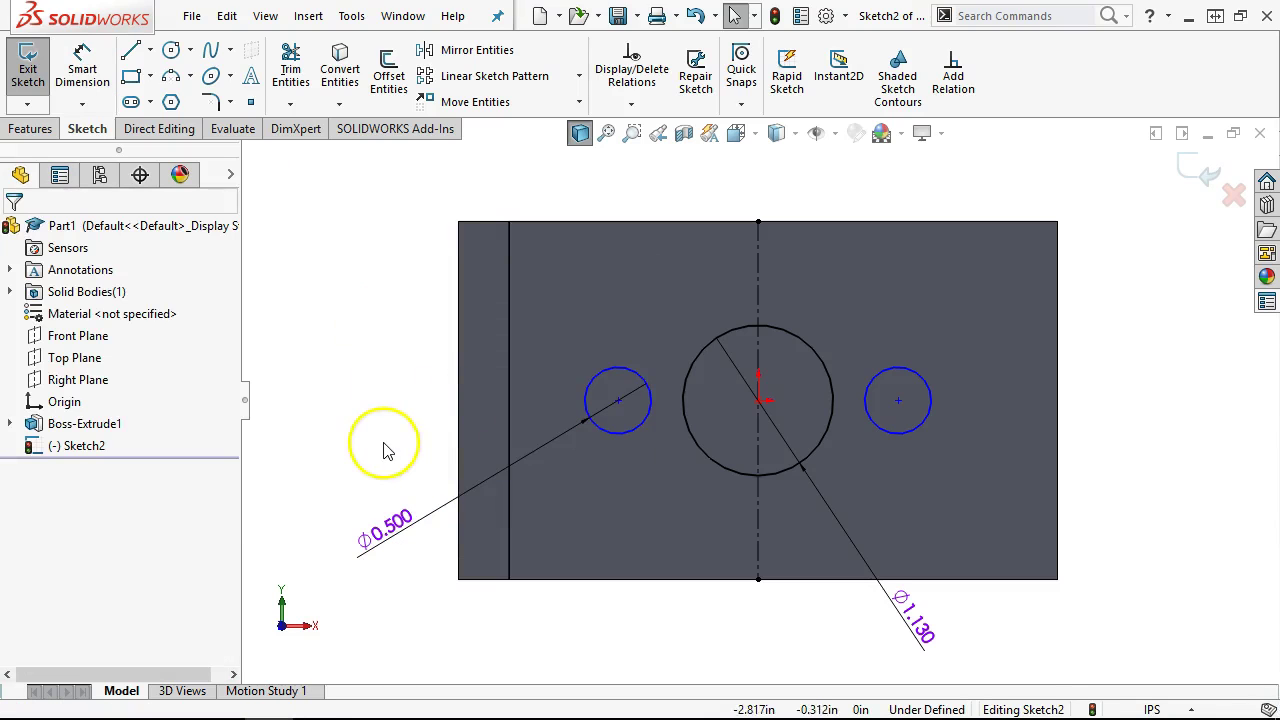
pyautogui.click(399, 522)
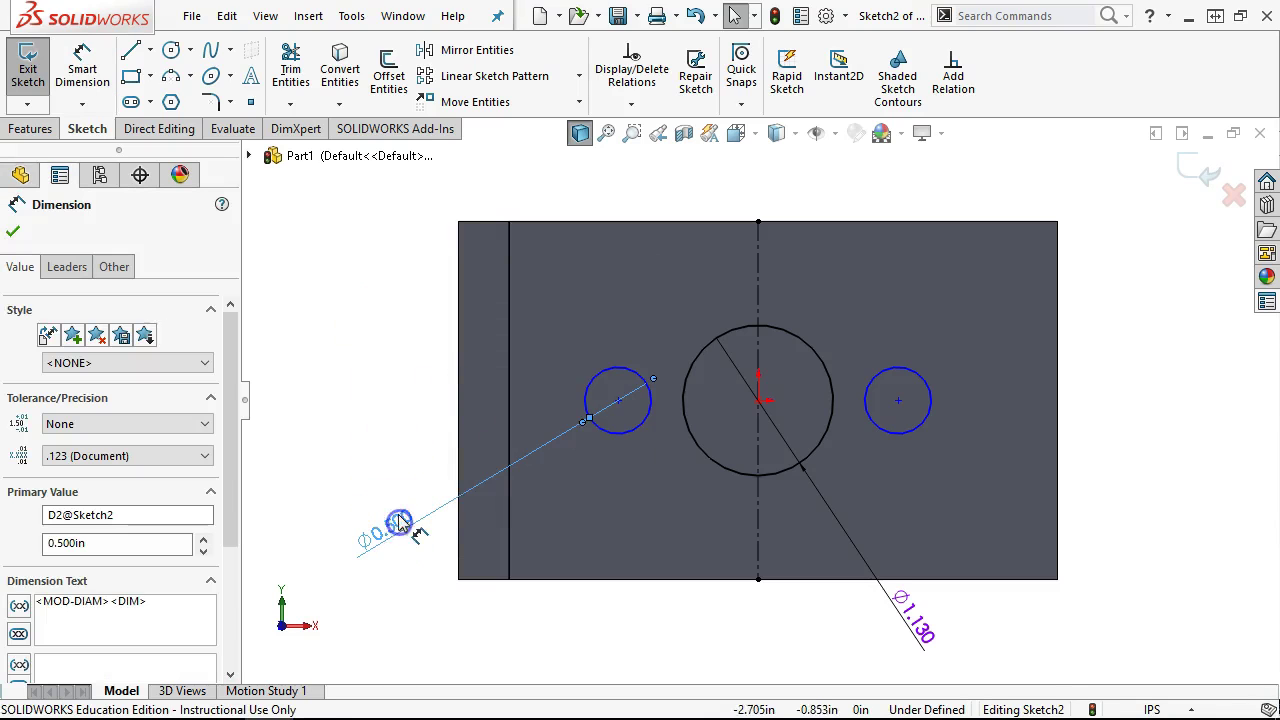
pyautogui.click(412, 452)
pyautogui.click(82, 68)
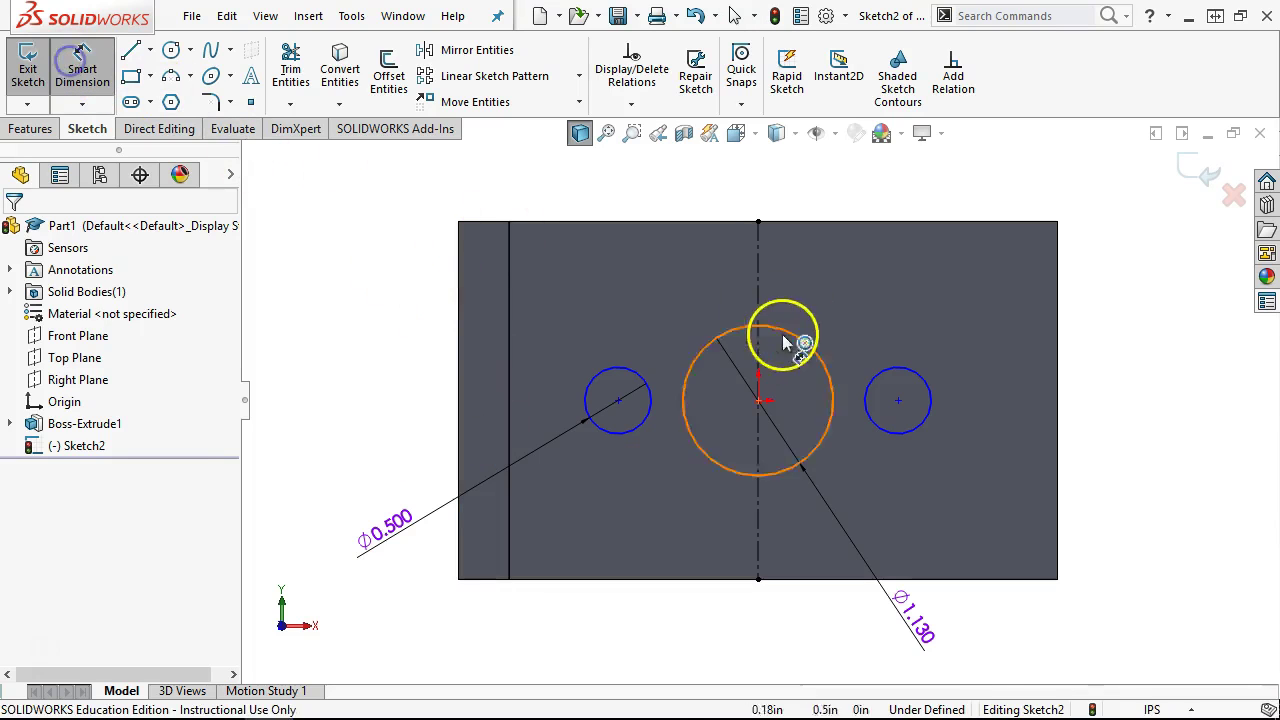
pyautogui.click(651, 394)
pyautogui.click(876, 366)
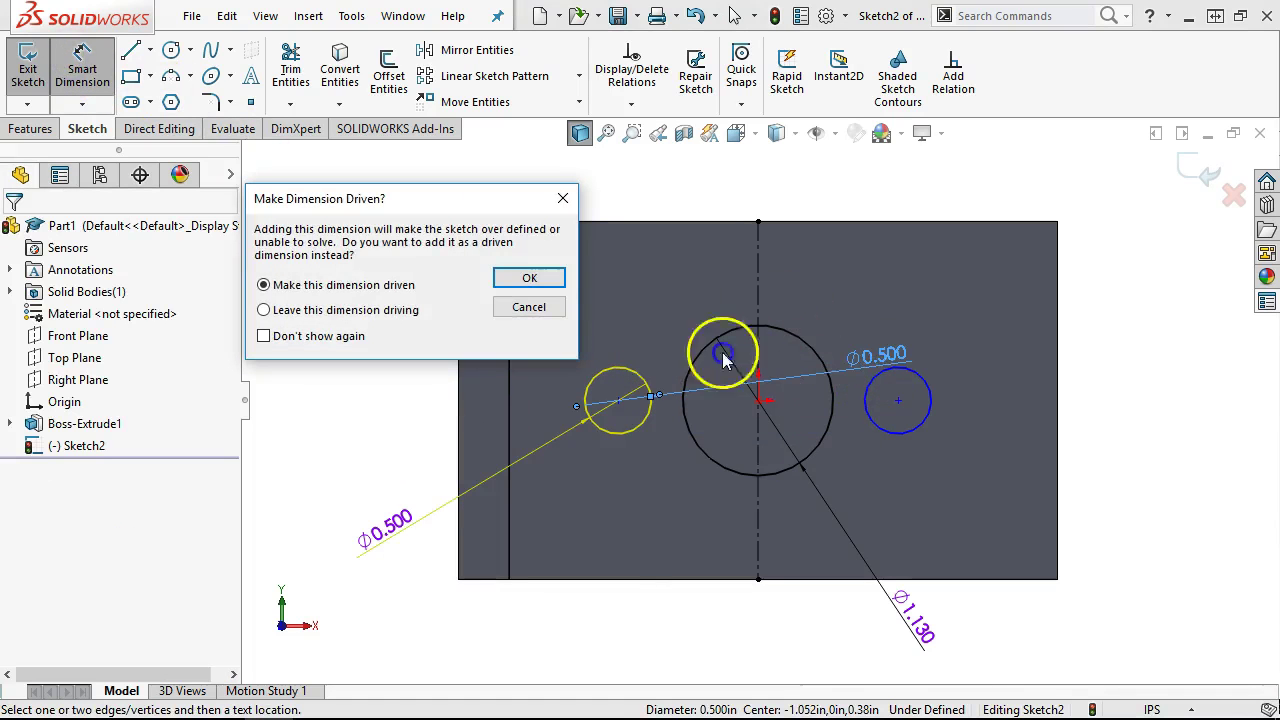
pyautogui.click(529, 307)
# Step: Dimension the horizontal distance between the centers of the two small side circles as 2 in
pyautogui.moveTo(878, 388); pyautogui.dragTo(651, 380)
pyautogui.click(740, 202)
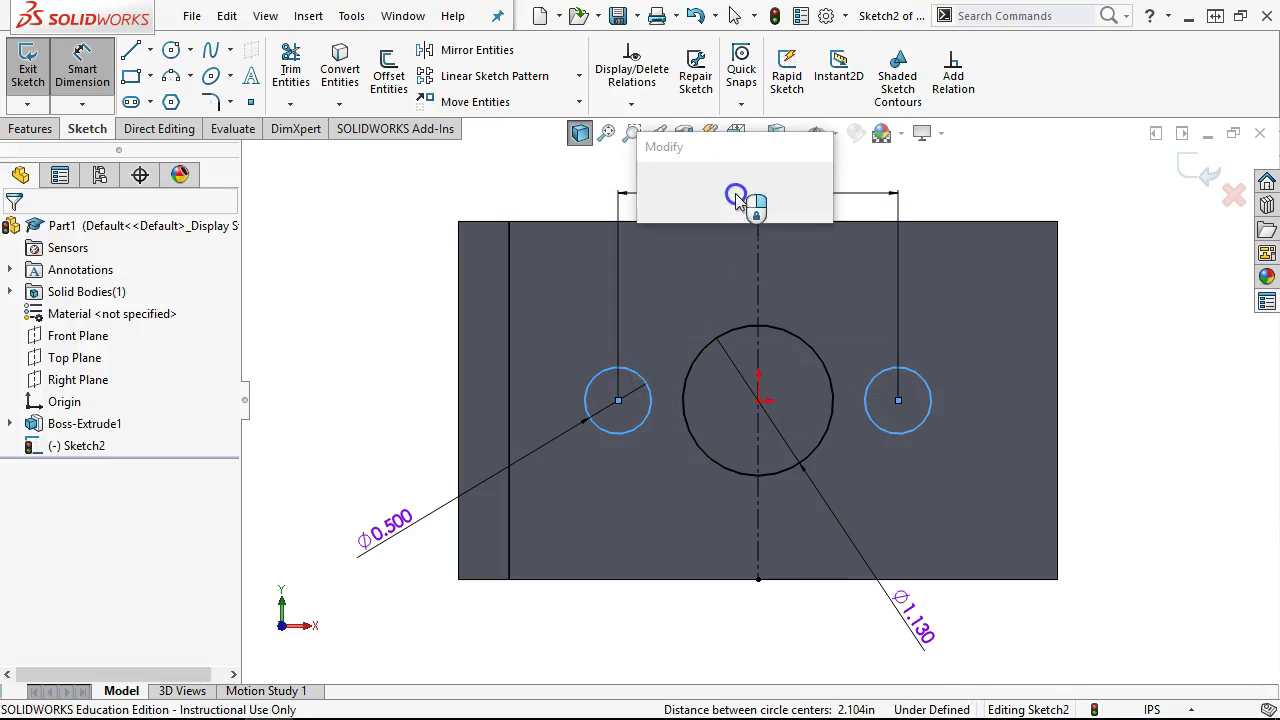
pyautogui.write('12')
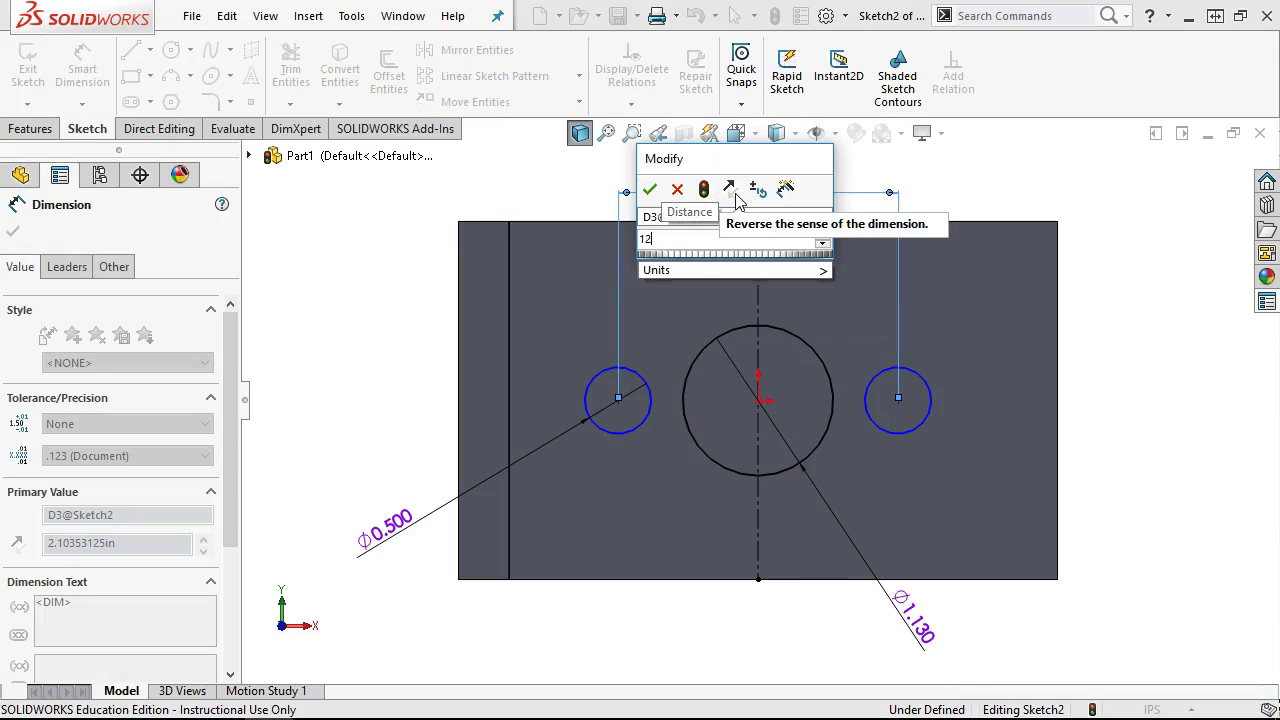
pyautogui.press('BackSpace')
pyautogui.press('BackSpace')
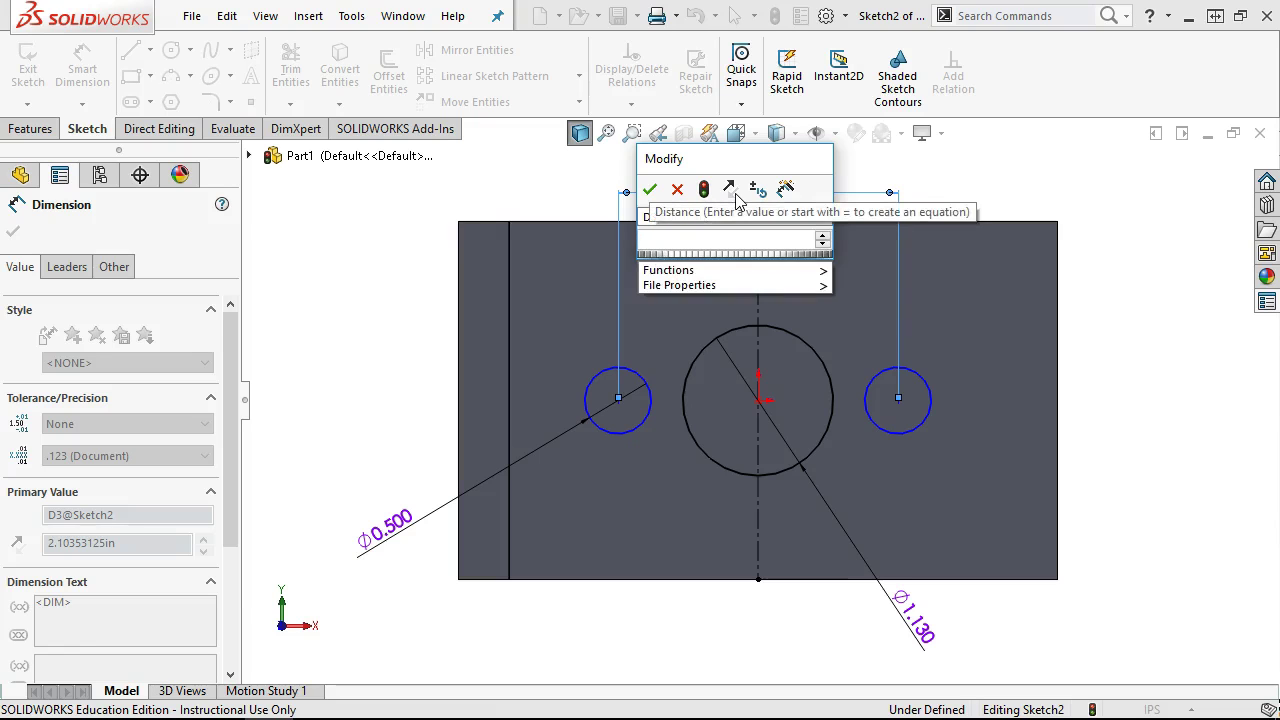
pyautogui.write('2')
pyautogui.press('Return')
pyautogui.rightClick(319, 317)
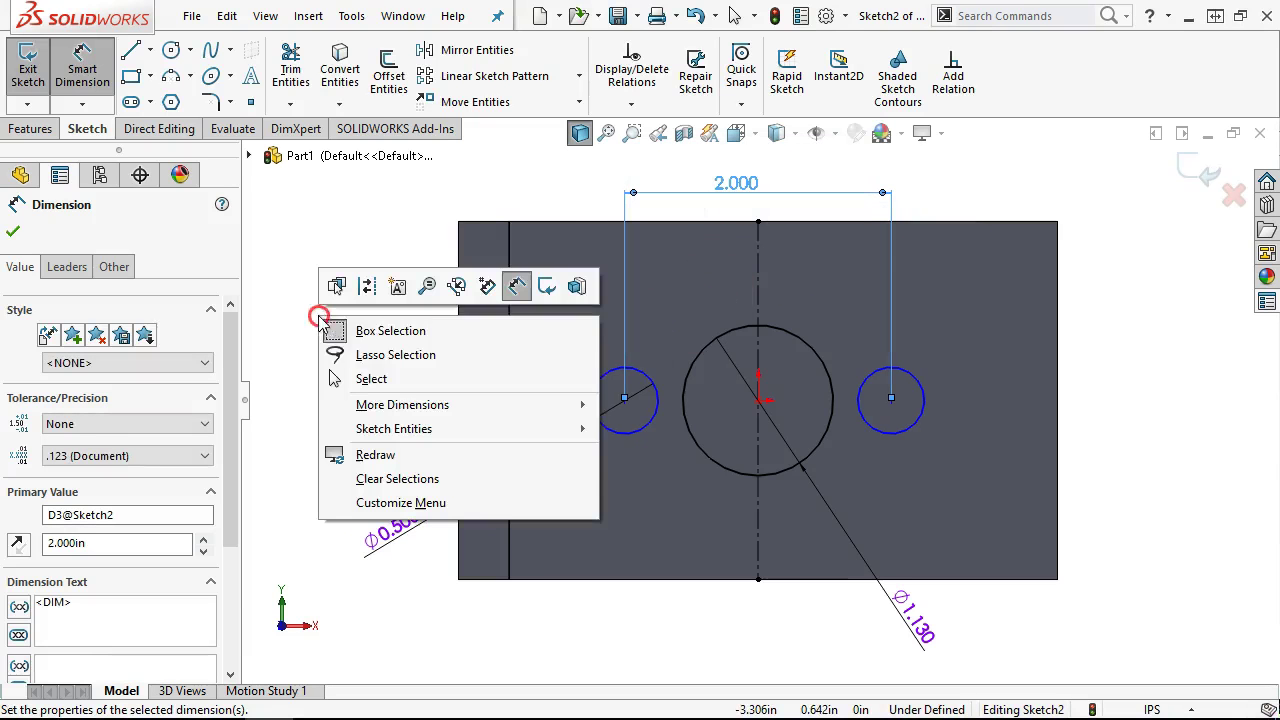
pyautogui.click(386, 374)
# Step: Add a horizontal relation between the left small circle's center and the central circle's center
pyautogui.moveTo(624, 402)
pyautogui.mouseDown()
pyautogui.moveTo(630, 344)
pyautogui.moveTo(629, 378)
pyautogui.mouseUp()
pyautogui.keyDown('ctrl'); pyautogui.click(758, 401); pyautogui.keyUp('ctrl')
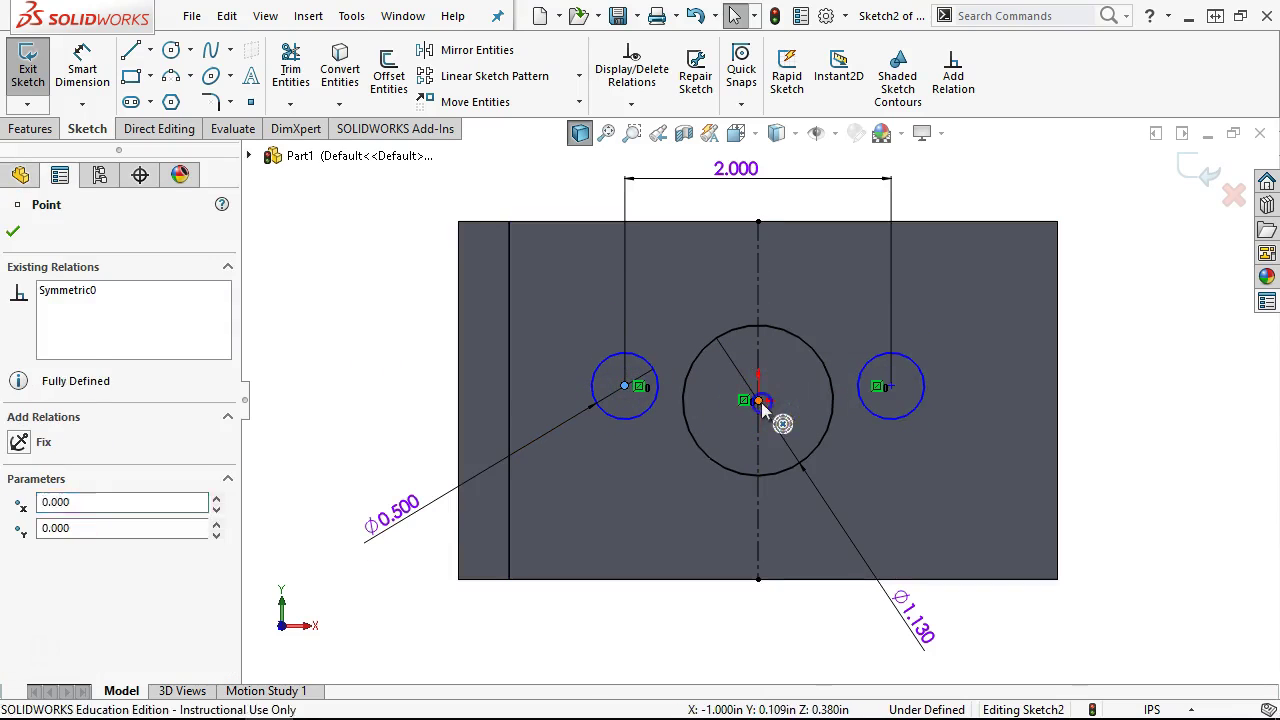
pyautogui.click(822, 316)
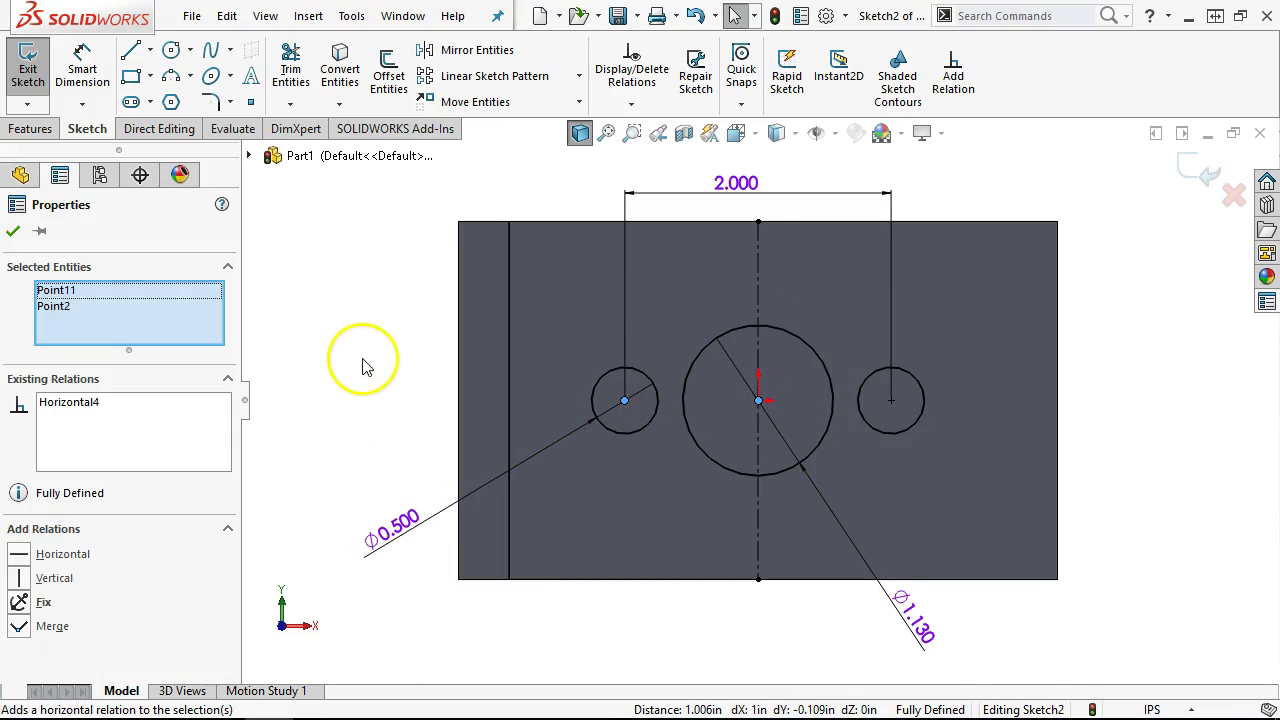
# Step: Sketch an upper and a lower line joining the outer edges of the left small circle and the central circle
pyautogui.click(130, 49)
pyautogui.scroll(-3, 610, 335)
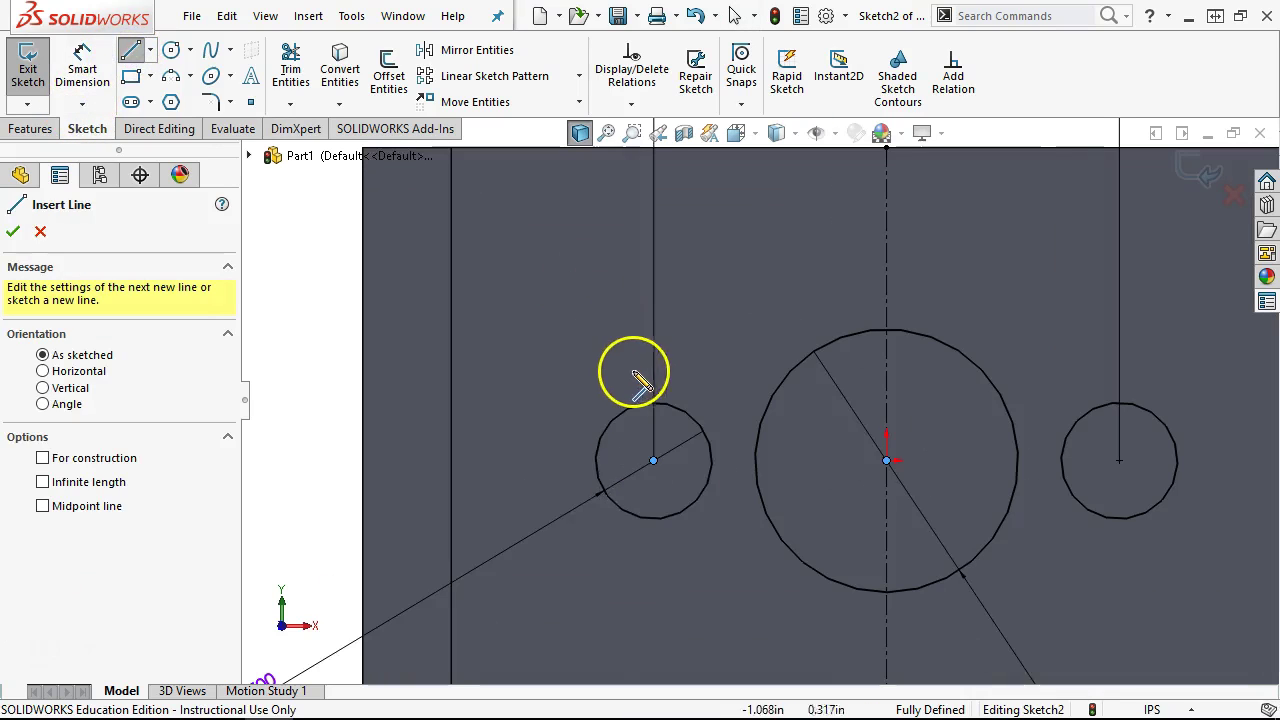
pyautogui.click(632, 408)
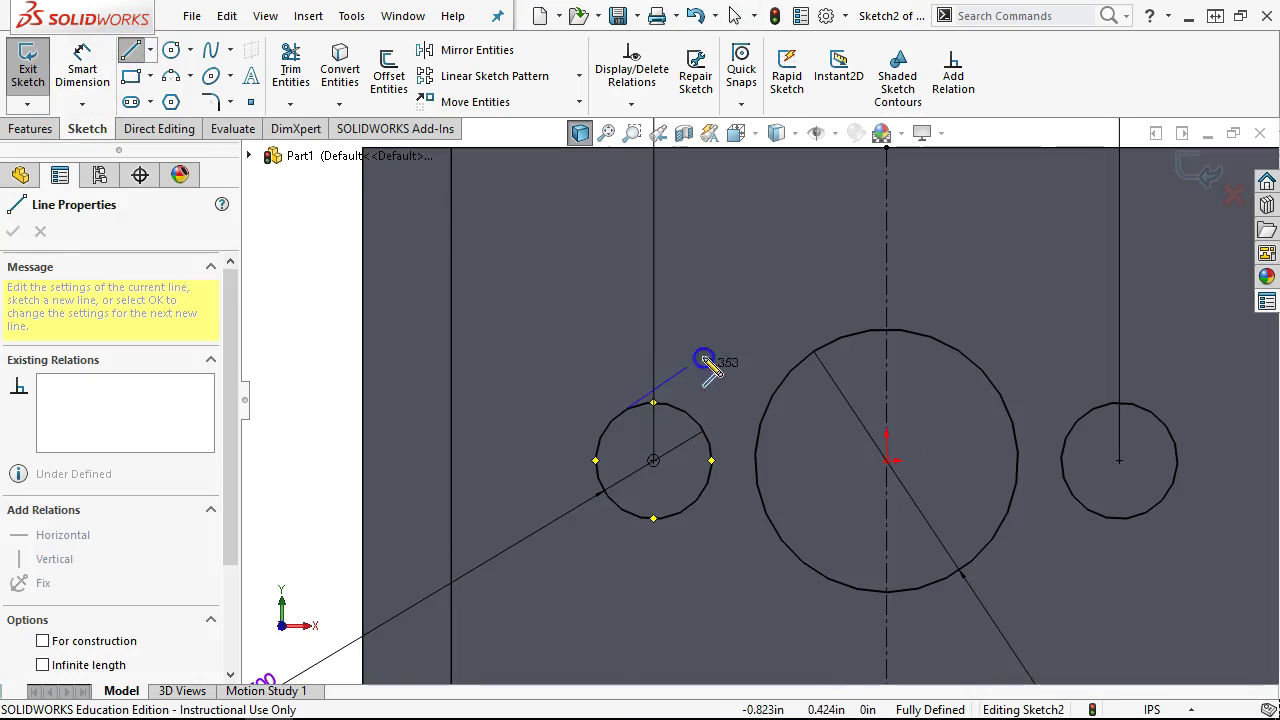
pyautogui.doubleClick(853, 335)
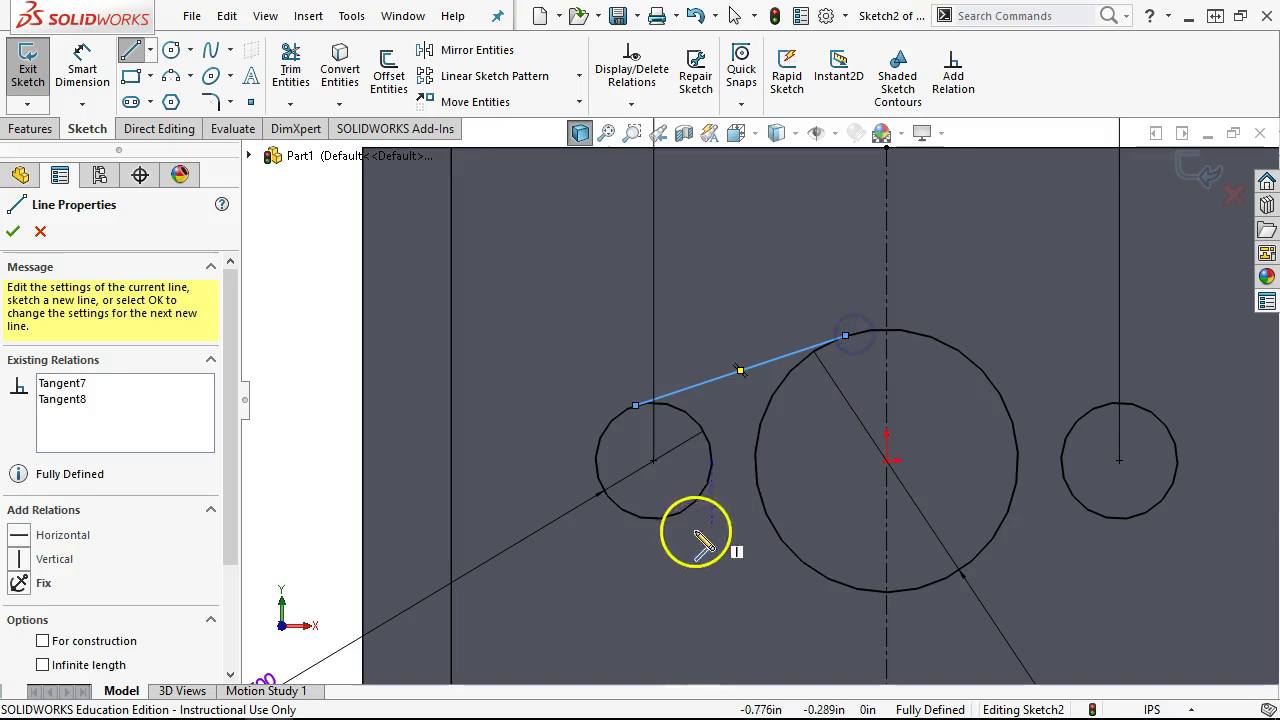
pyautogui.click(640, 520)
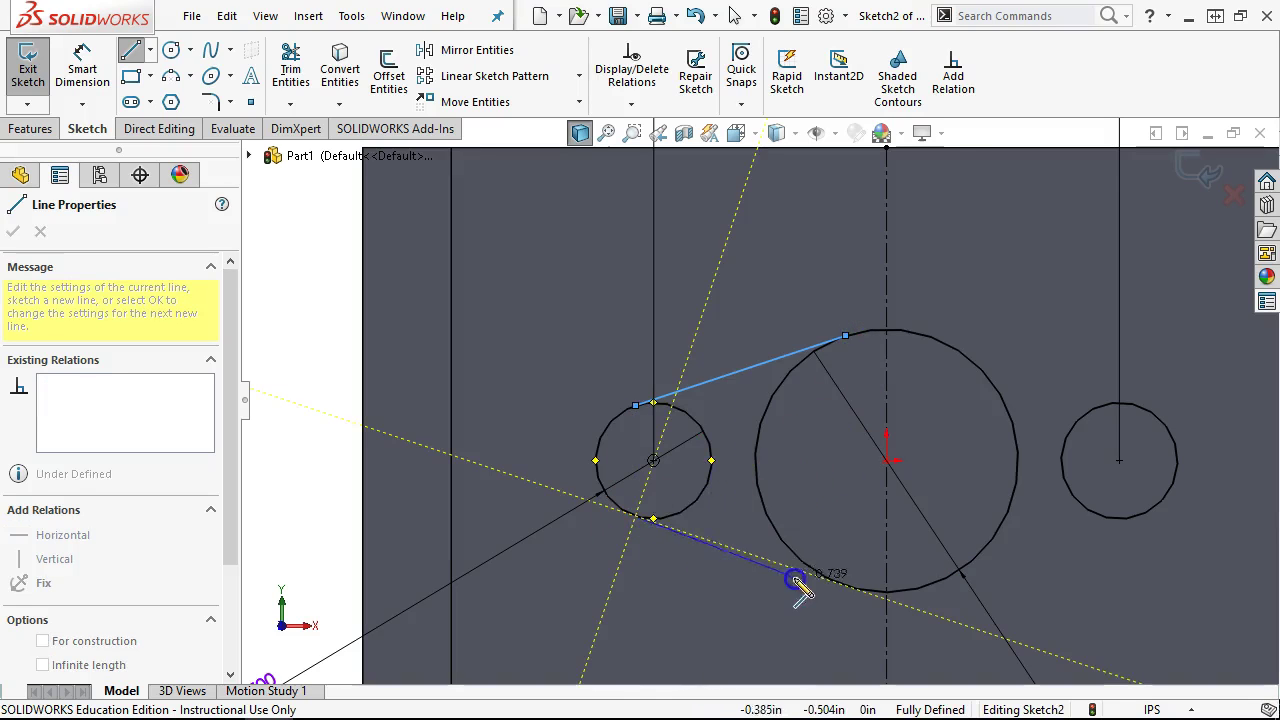
pyautogui.doubleClick(854, 587)
pyautogui.rightClick(757, 295)
pyautogui.click(768, 297)
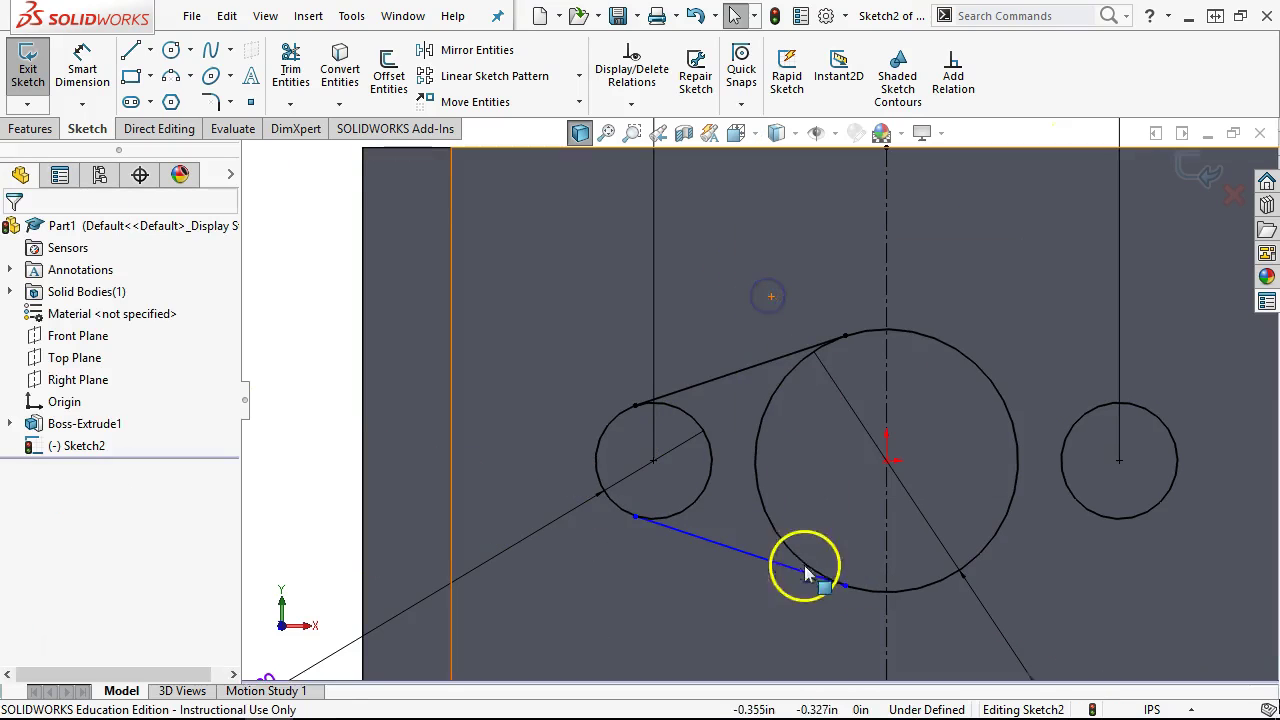
# Step: Add a tangent relation between the lower connecting line and the central circle
pyautogui.click(790, 569)
pyautogui.press('f')
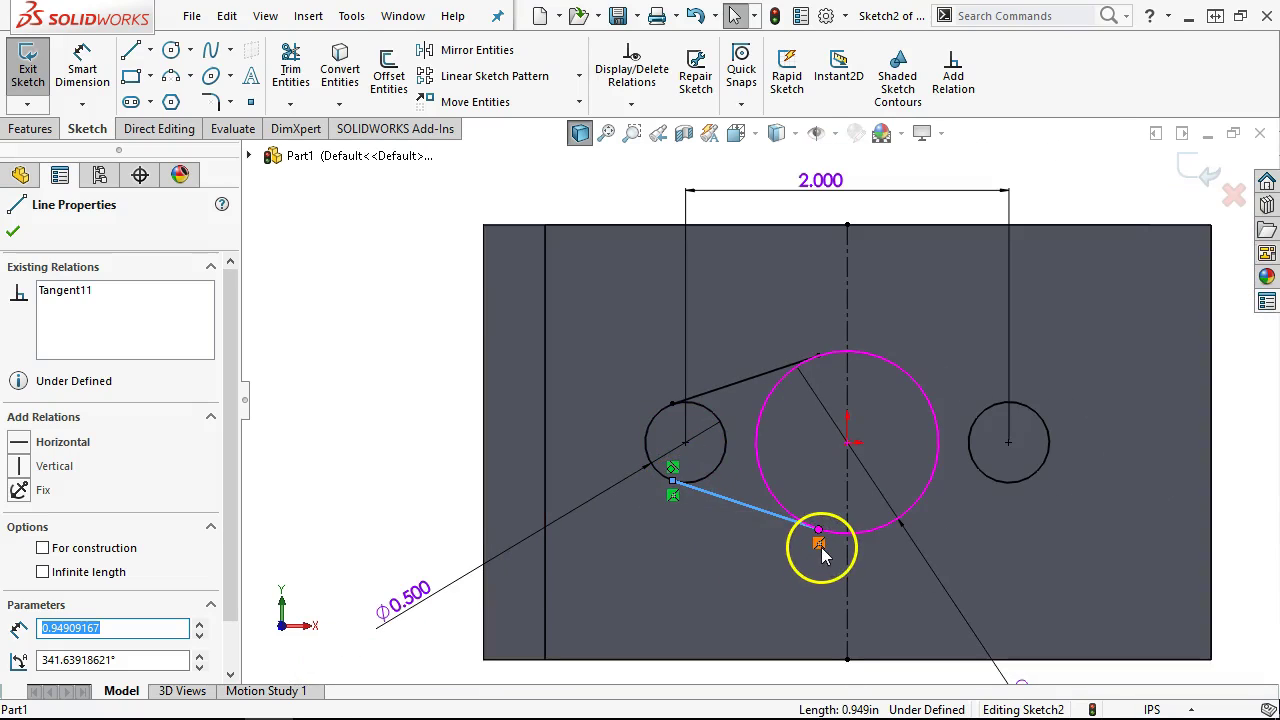
pyautogui.keyDown('ctrl'); pyautogui.click(880, 531); pyautogui.keyUp('ctrl')
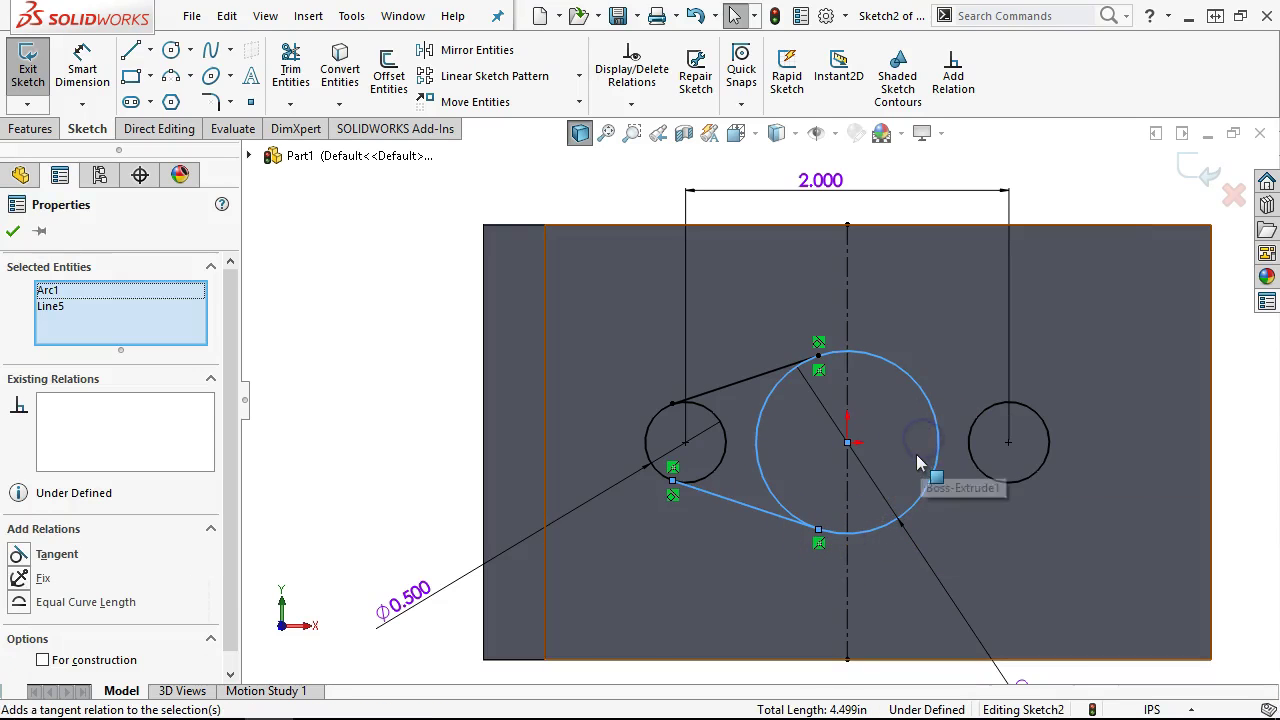
pyautogui.click(18, 554)
pyautogui.click(296, 372)
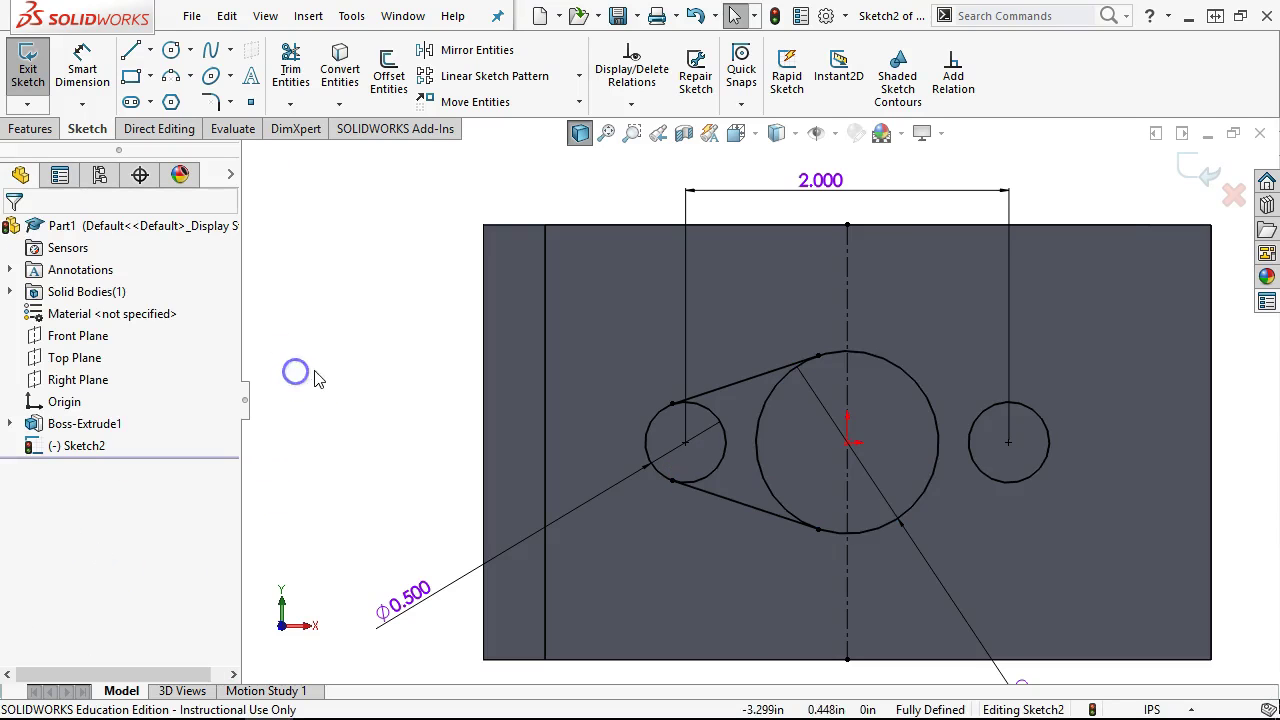
# Step: Mirror the upper and lower tangent lines about the vertical centerline
pyautogui.click(760, 377)
pyautogui.keyDown('ctrl'); pyautogui.click(743, 505); pyautogui.keyUp('ctrl')
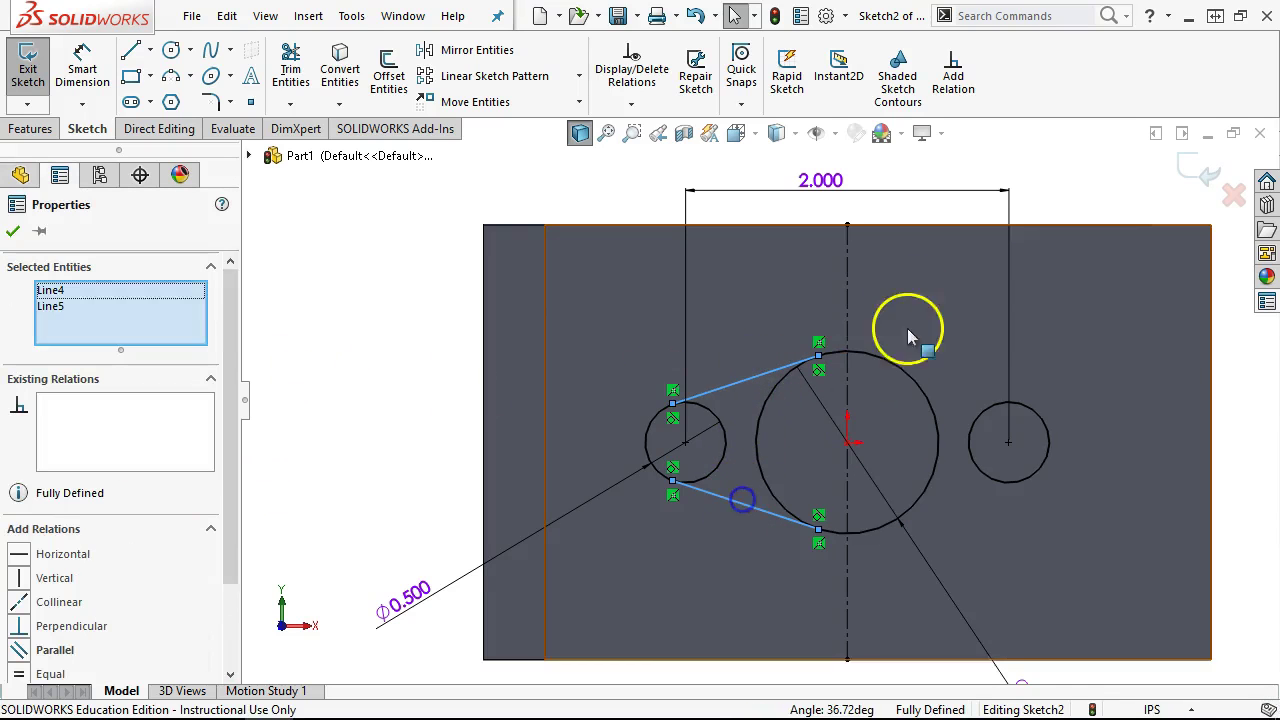
pyautogui.keyDown('ctrl'); pyautogui.click(847, 306); pyautogui.keyUp('ctrl')
pyautogui.click(477, 50)
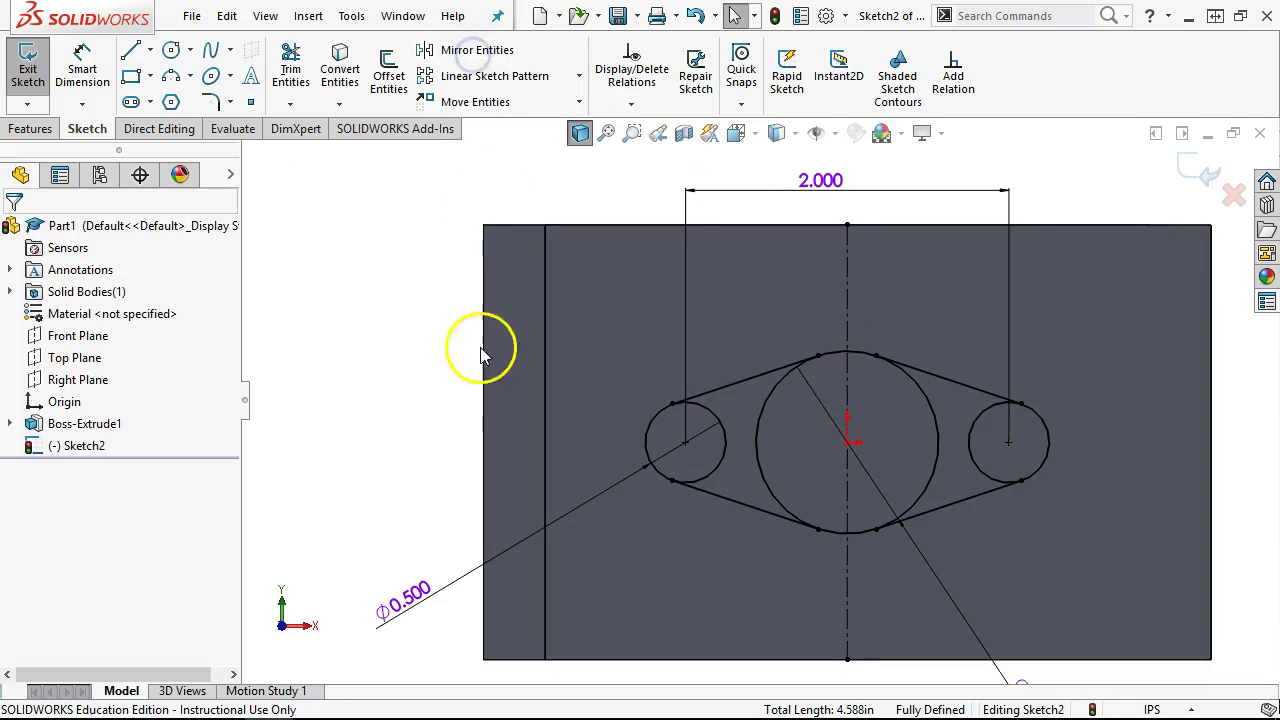
# Step: Sketch a circle about 0.67 in in diameter inside the large central circle, concentric with it at the origin
pyautogui.moveTo(700, 451)
pyautogui.mouseDown(button='middle')
pyautogui.moveTo(812, 296)
pyautogui.moveTo(763, 257)
pyautogui.moveTo(774, 290)
pyautogui.mouseUp(button='middle')
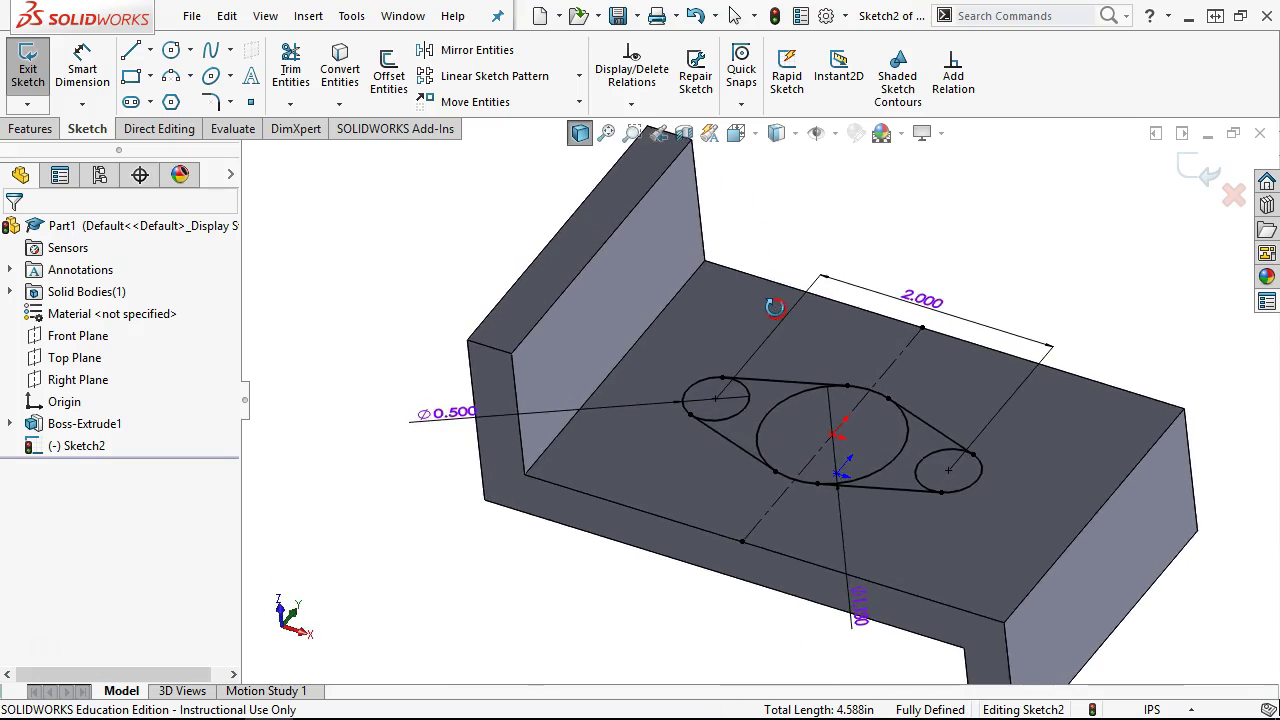
pyautogui.click(171, 50)
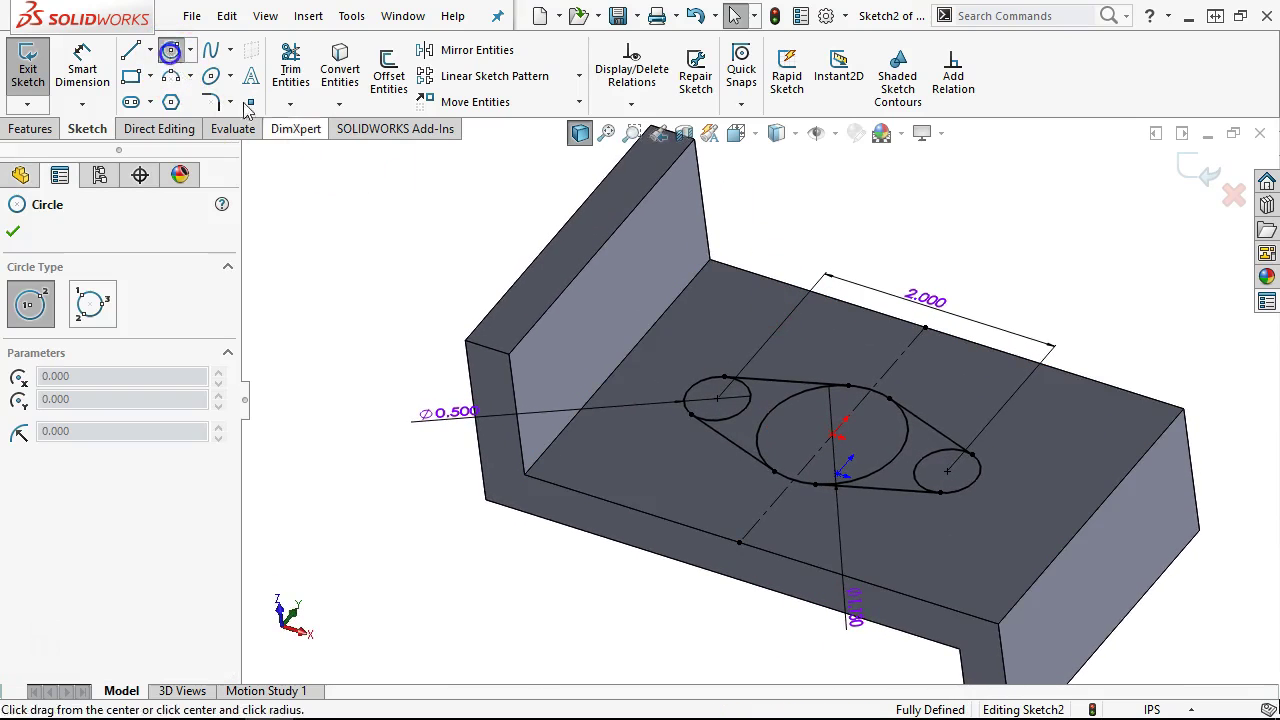
pyautogui.click(836, 436)
pyautogui.click(850, 472)
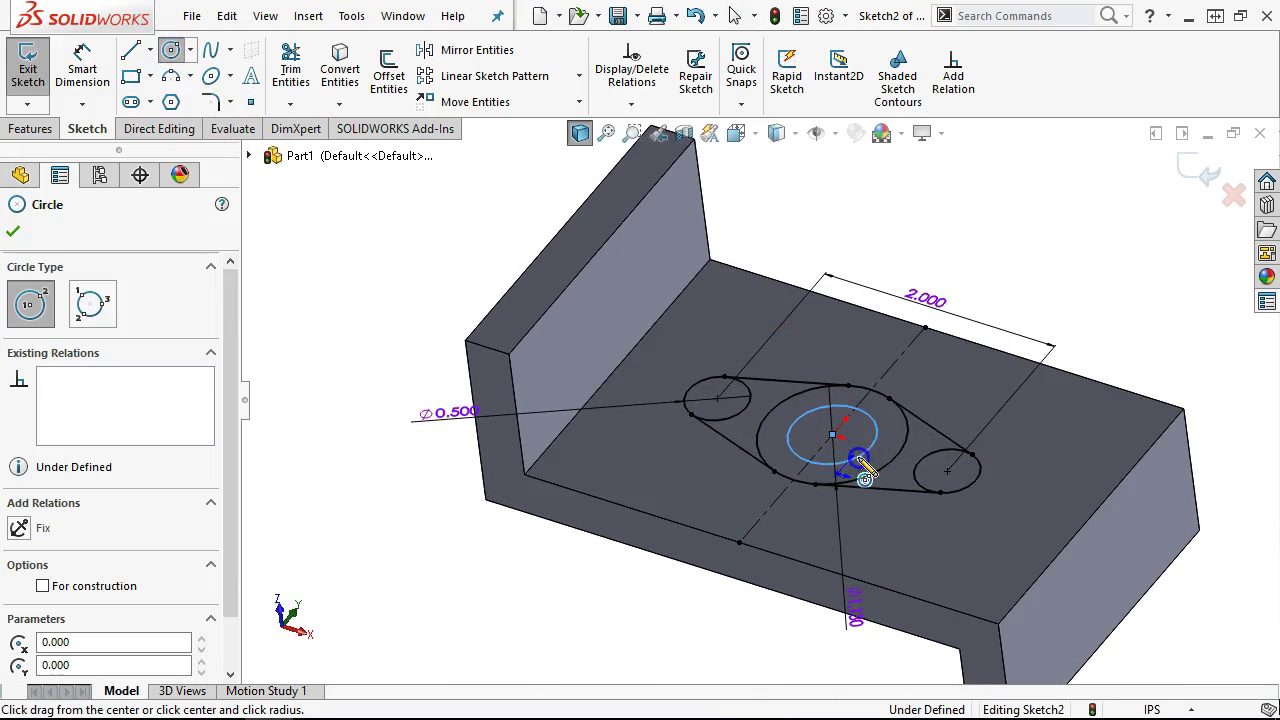
# Step: Dimension the inner central circle's diameter as 0.62 in
pyautogui.rightClick(851, 474)
pyautogui.click(1057, 428)
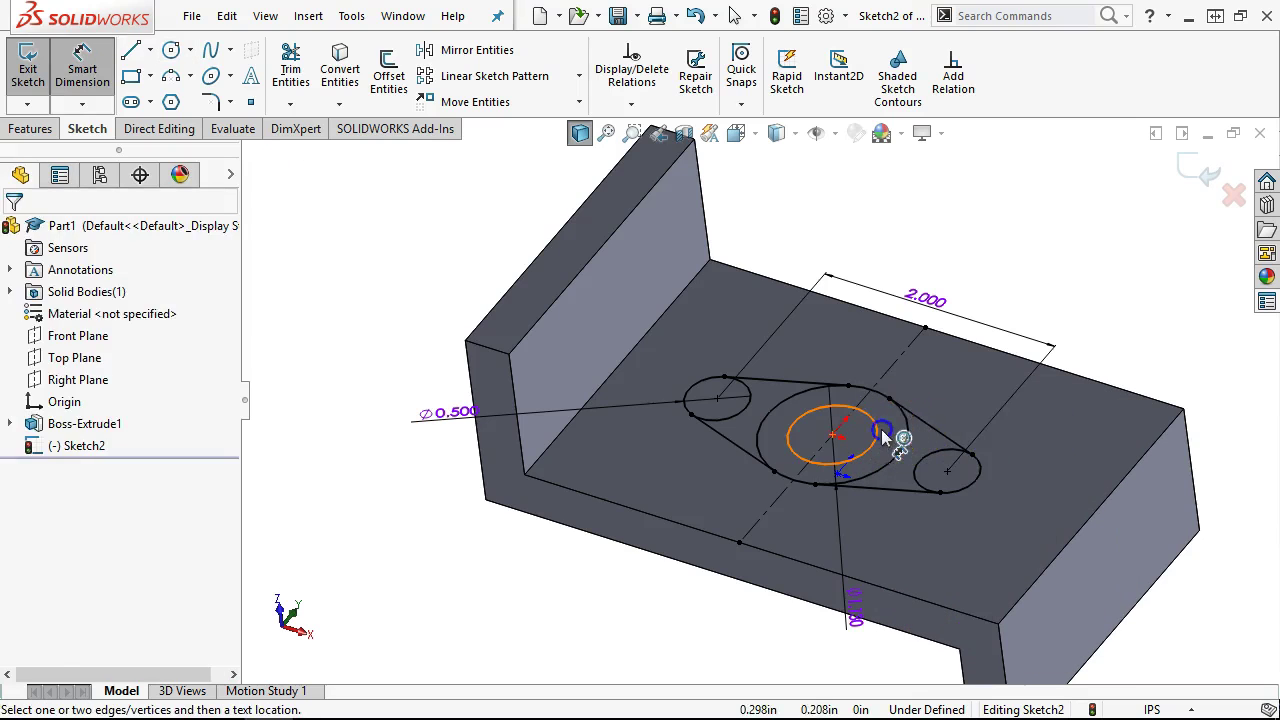
pyautogui.click(880, 440)
pyautogui.click(1066, 310)
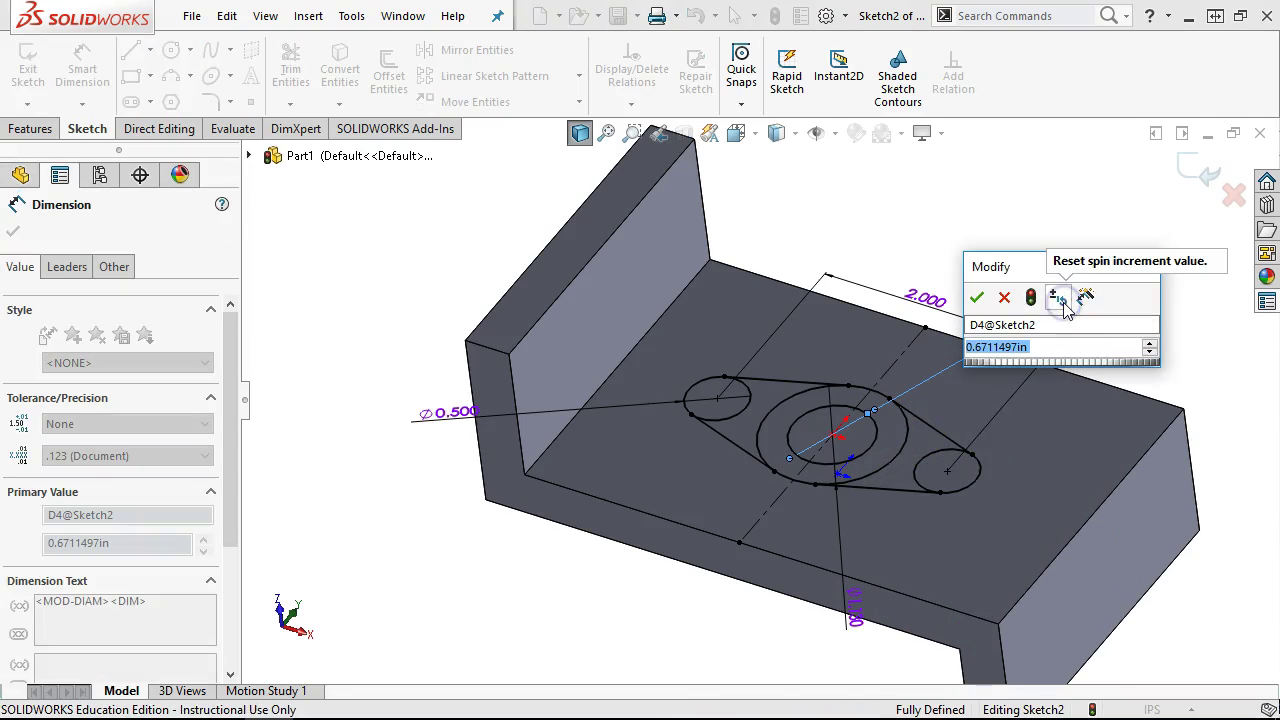
pyautogui.write('0.62')
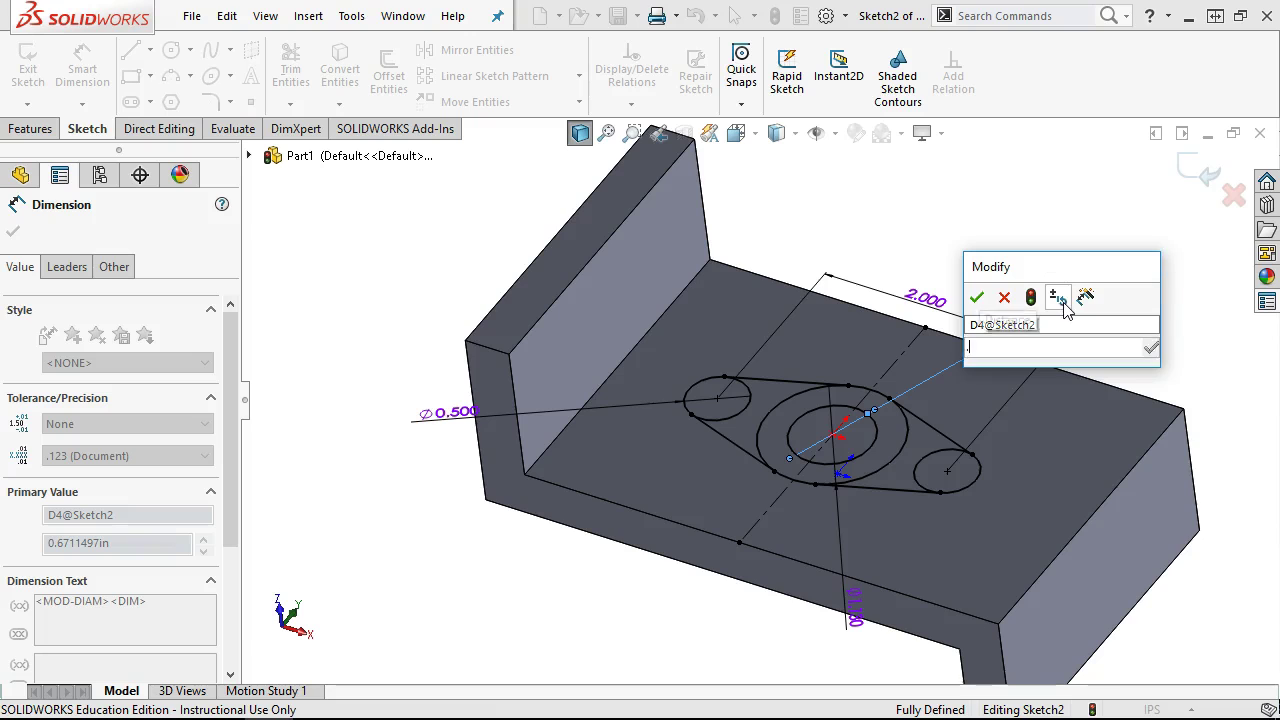
pyautogui.press('Return')
pyautogui.rightClick(1002, 233)
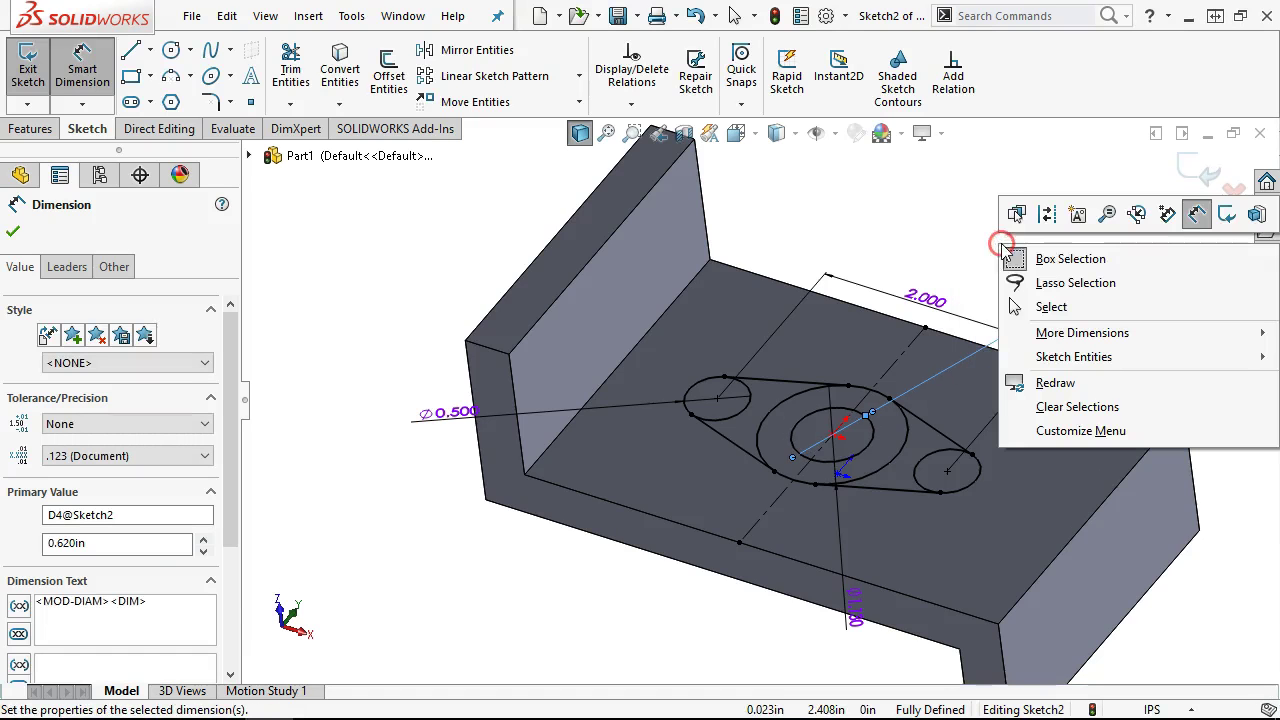
pyautogui.click(1020, 307)
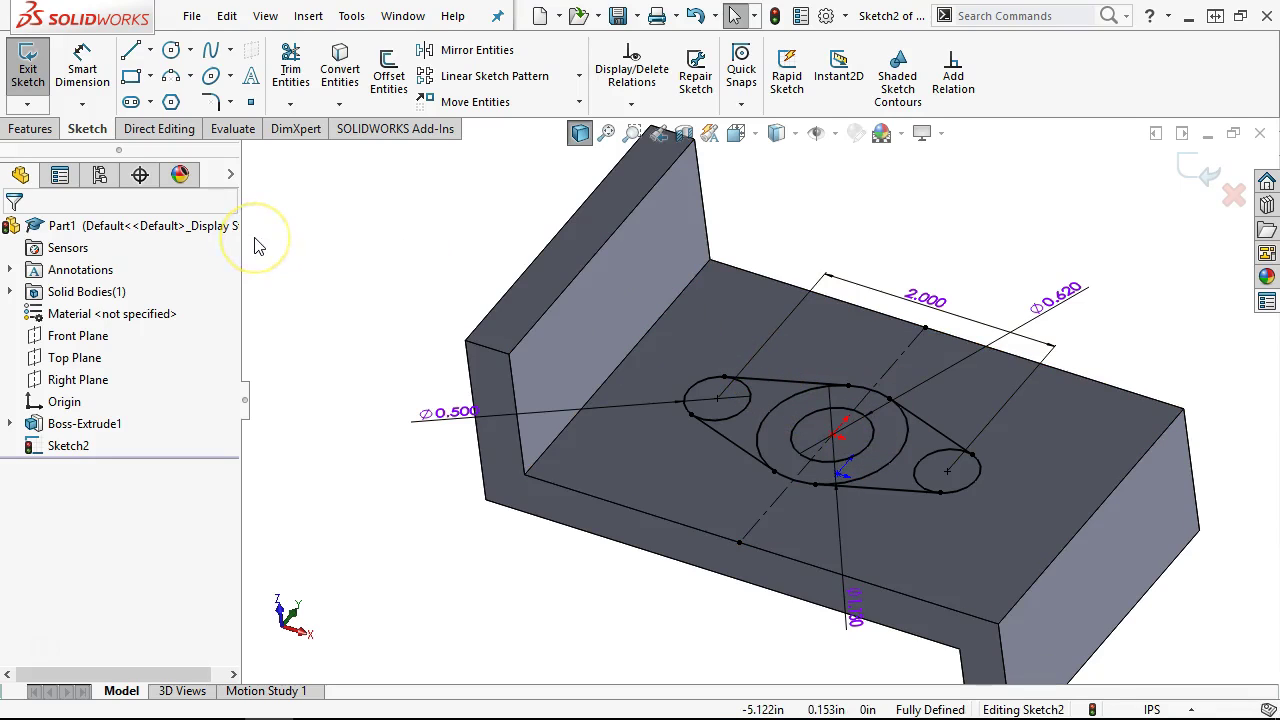
# Step: Start an Extruded Boss/Base from the current sketch
pyautogui.click(30, 128)
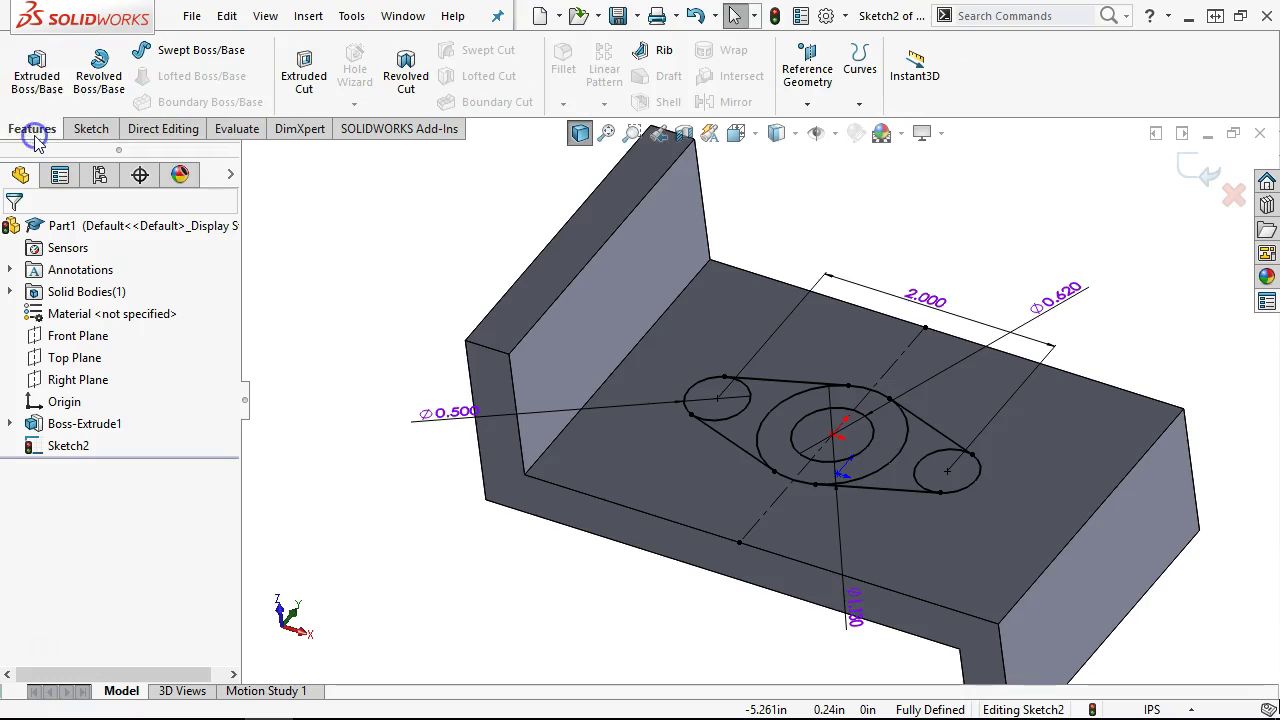
pyautogui.click(37, 80)
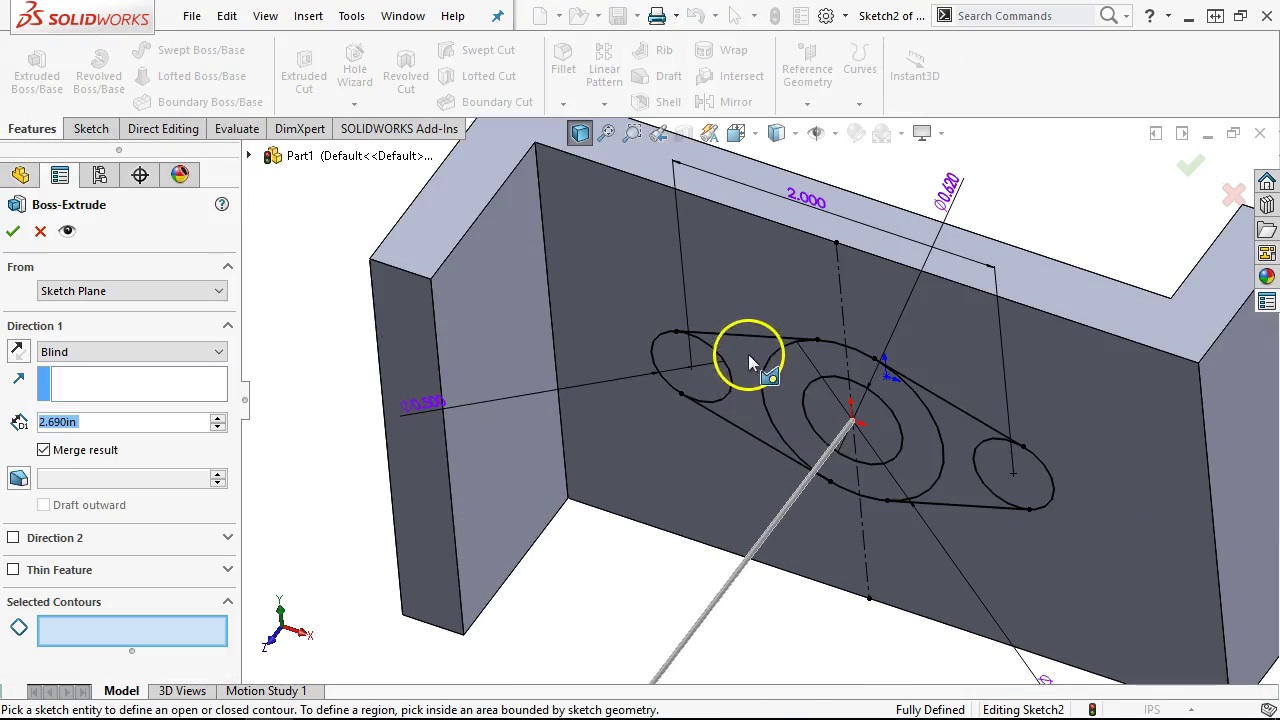
pyautogui.click(747, 338)
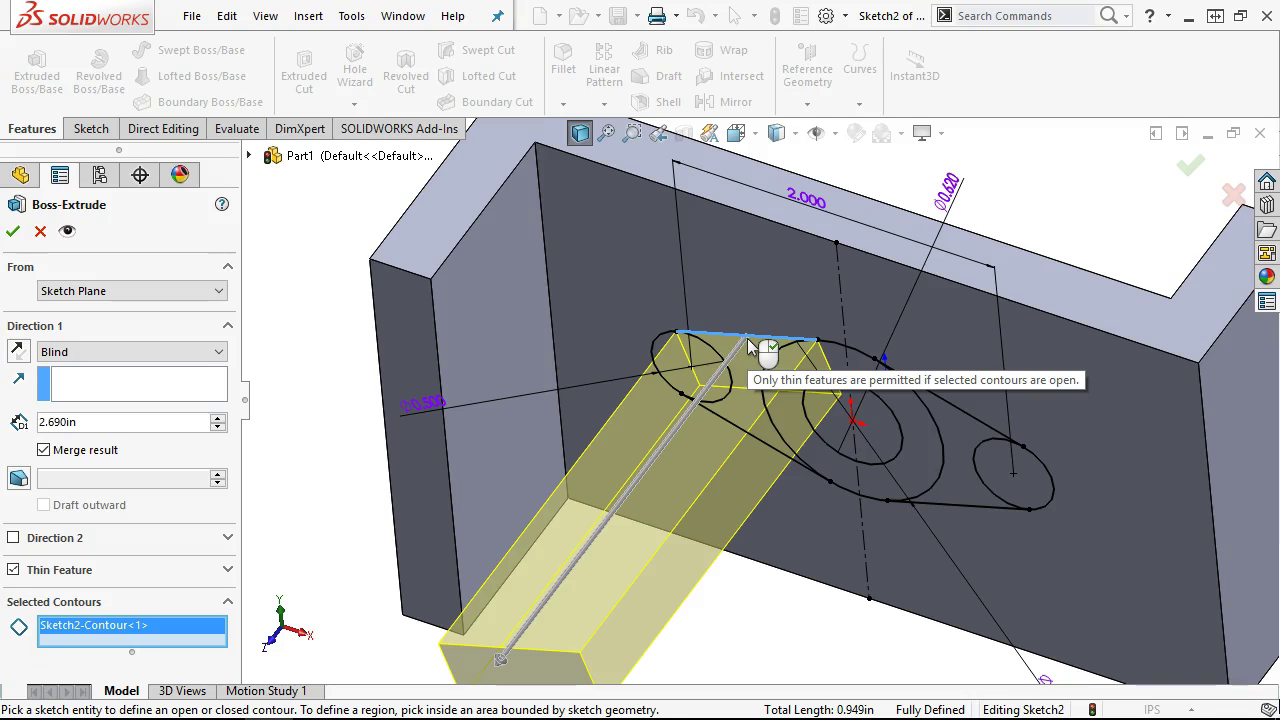
pyautogui.rightClick(175, 636)
pyautogui.click(212, 640)
pyautogui.click(13, 569)
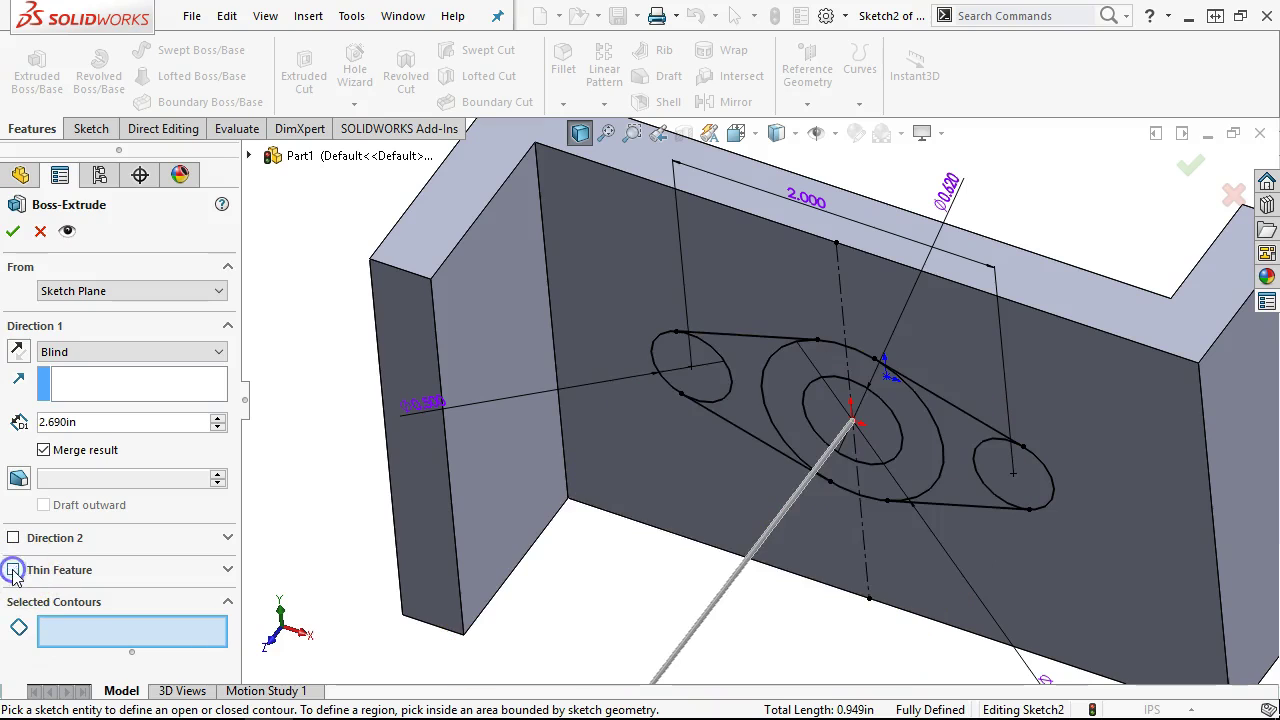
# Step: Extrude all regions inside the tangent outline, including the side and central circles, as a blind boss 1.56 in deep
pyautogui.click(709, 380)
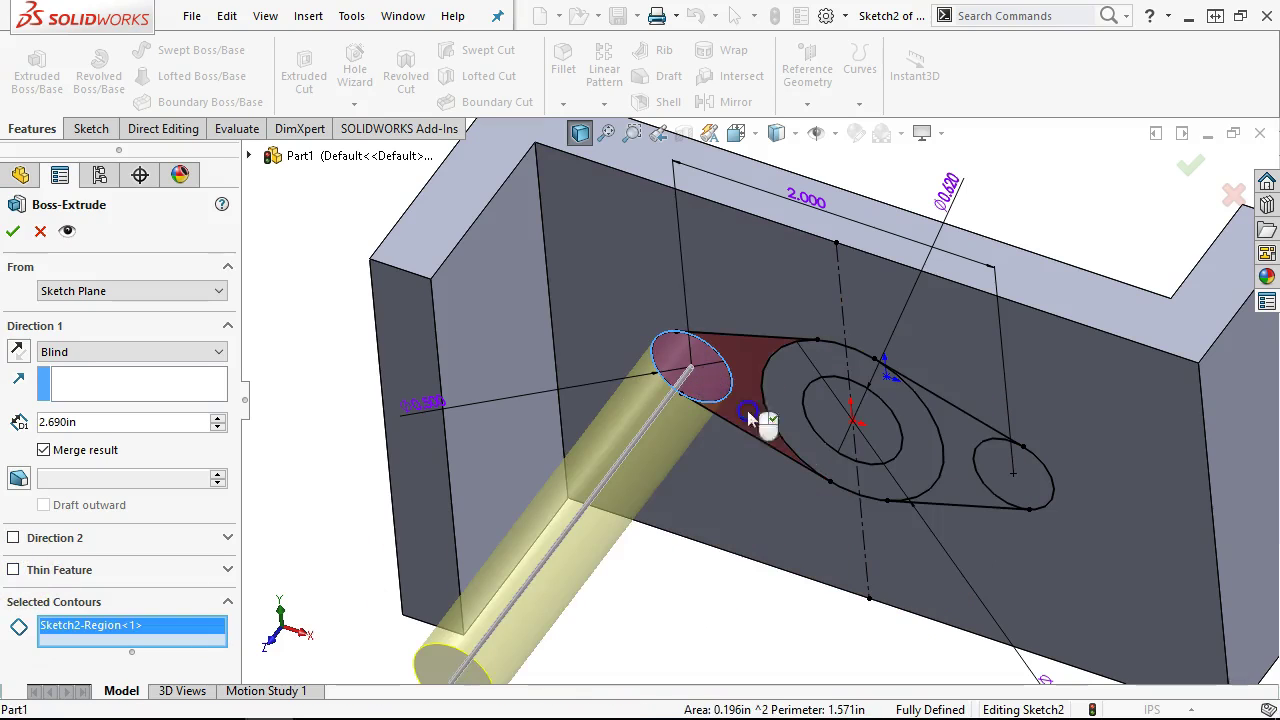
pyautogui.click(750, 418)
pyautogui.click(790, 434)
pyautogui.click(860, 440)
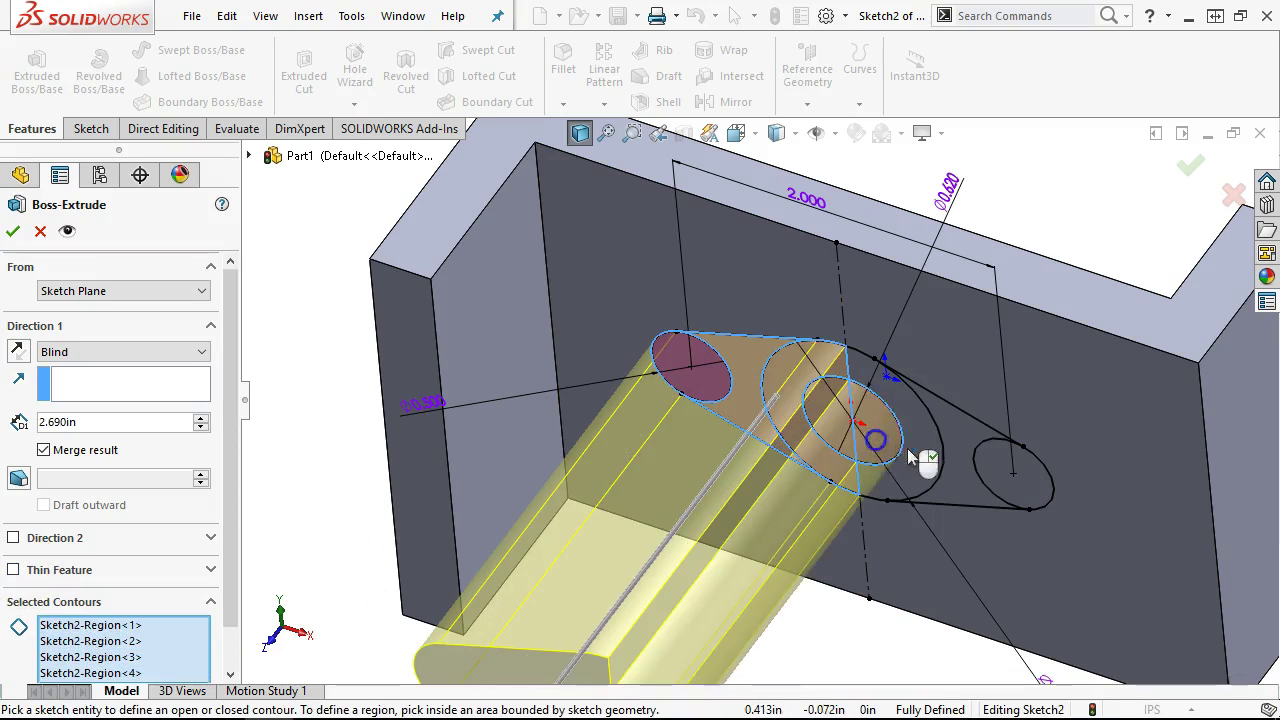
pyautogui.click(954, 471)
pyautogui.click(1008, 482)
pyautogui.moveTo(1066, 475); pyautogui.dragTo(1042, 398, button='middle')
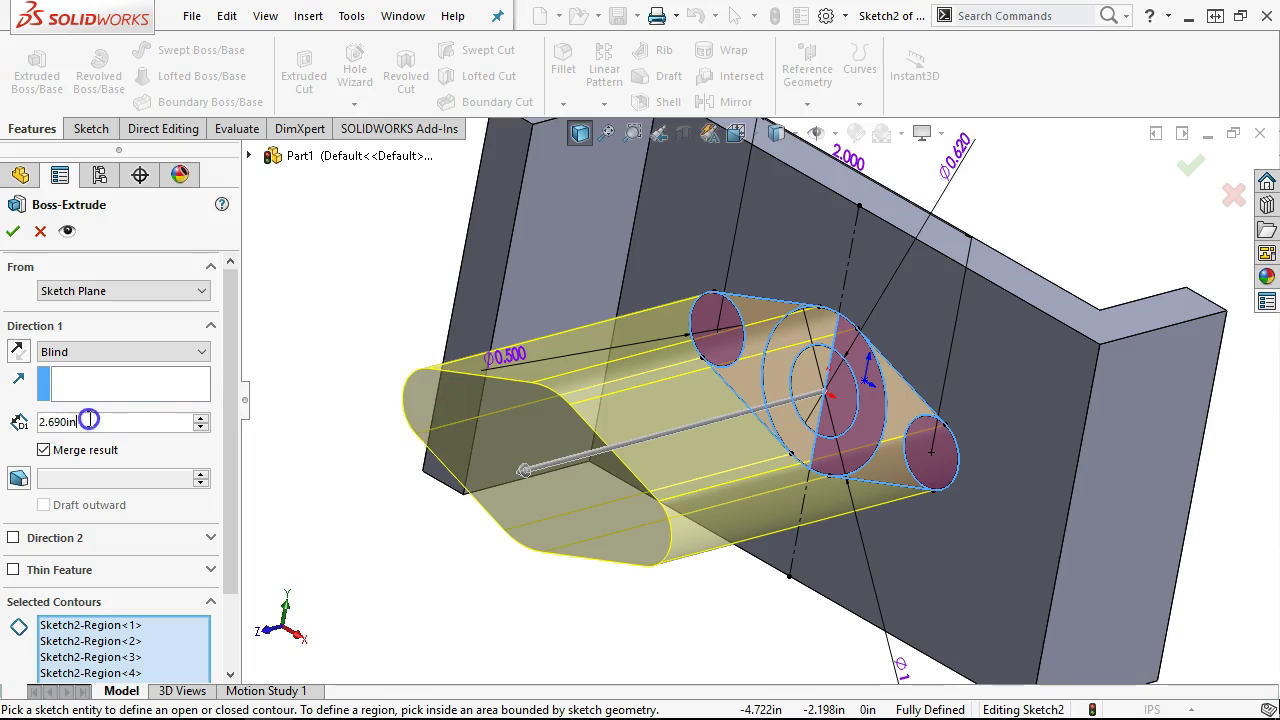
pyautogui.write('1.')
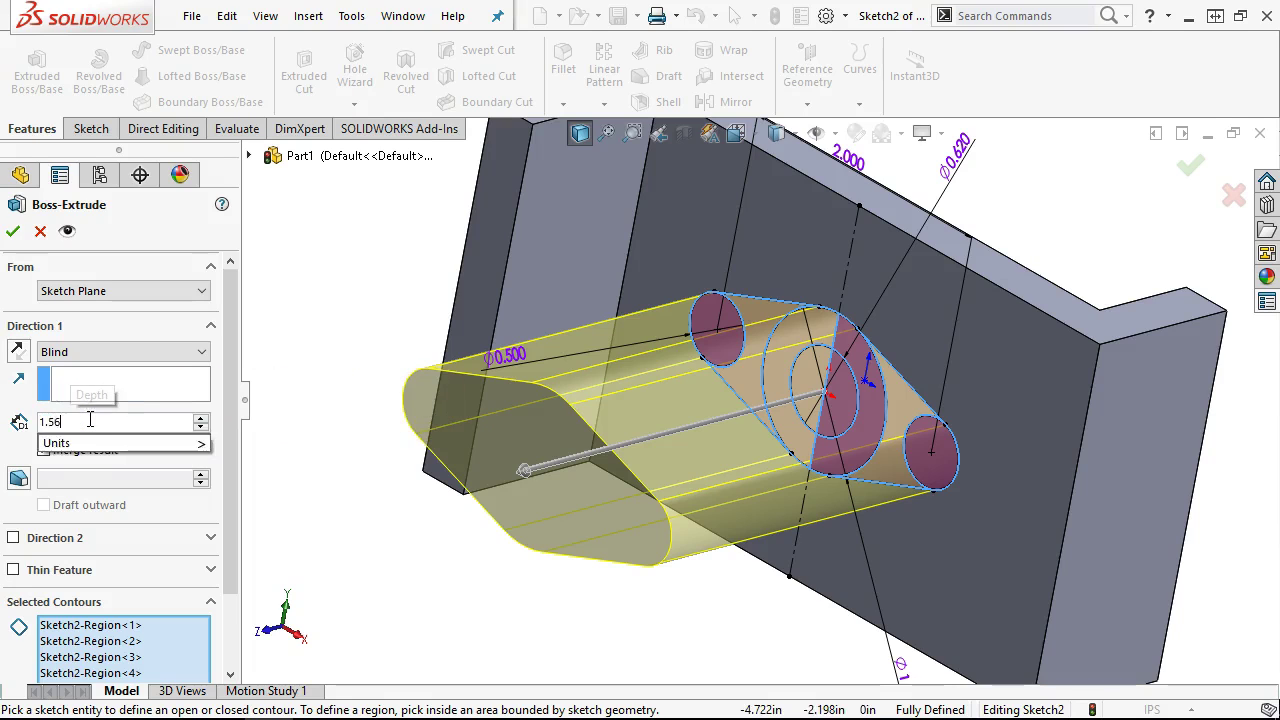
pyautogui.write('56')
pyautogui.press('Return')
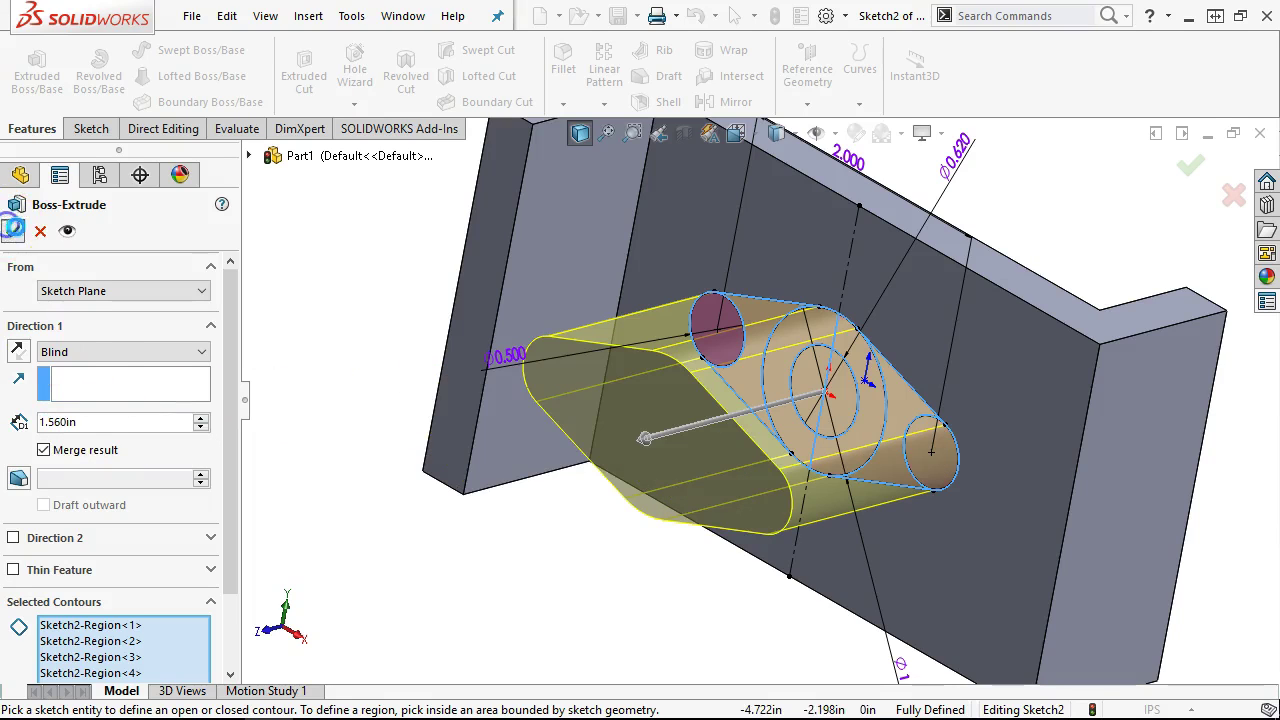
# Step: Accept the boss extrusion and expand its feature to reach the sketch it uses
pyautogui.click(13, 229)
pyautogui.moveTo(371, 443); pyautogui.dragTo(400, 388, button='middle')
pyautogui.click(10, 446)
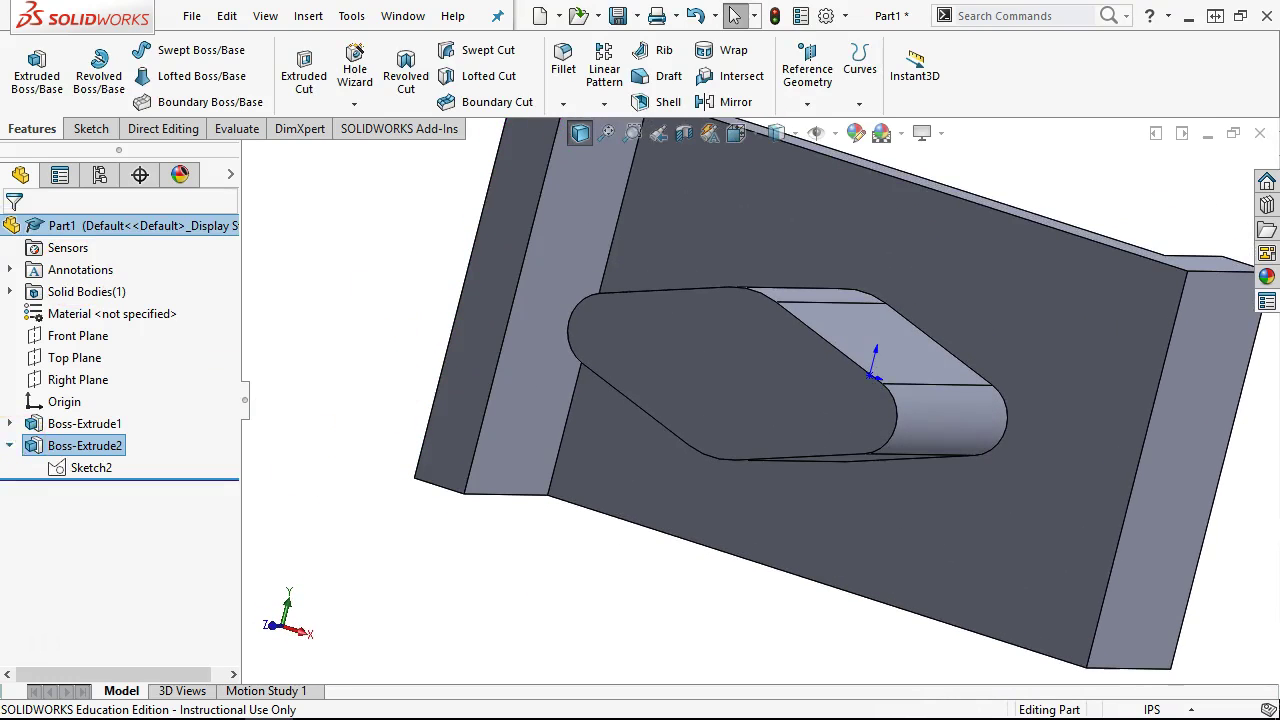
# Step: Reuse the boss's sketch to cut the 0.62 in central circle Through All - Both as an extruded cut
pyautogui.click(84, 468)
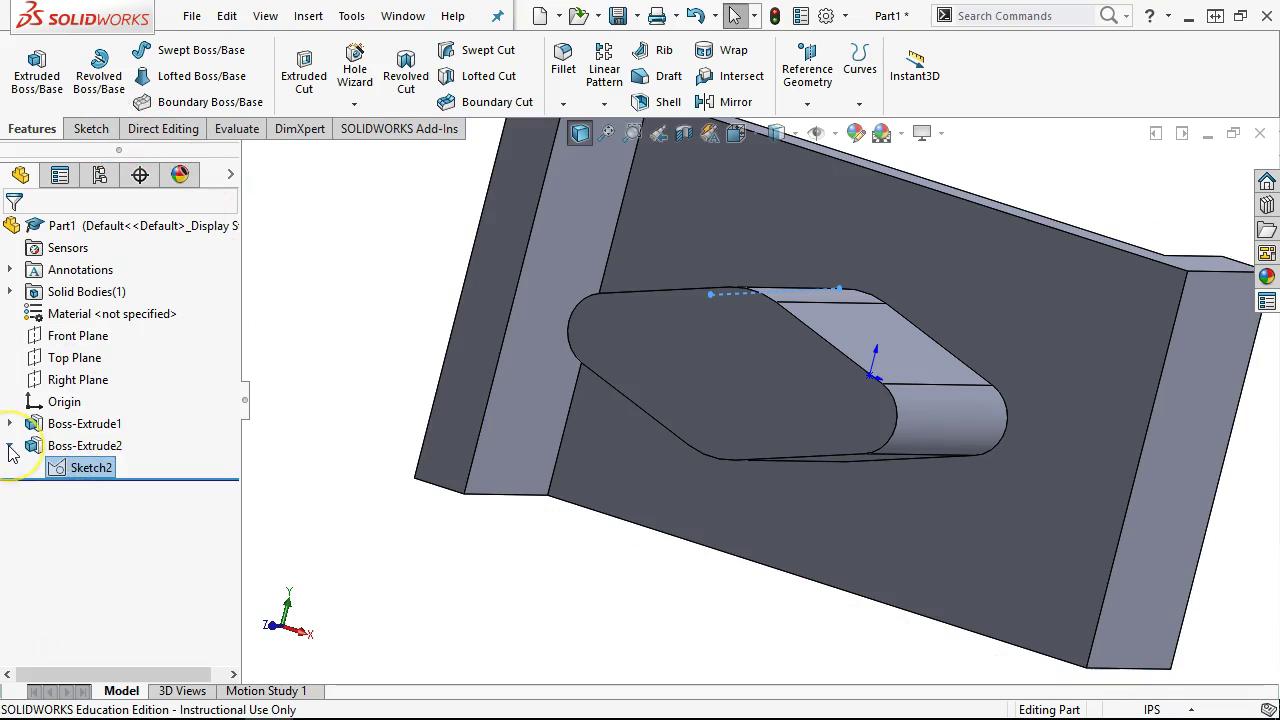
pyautogui.click(81, 470)
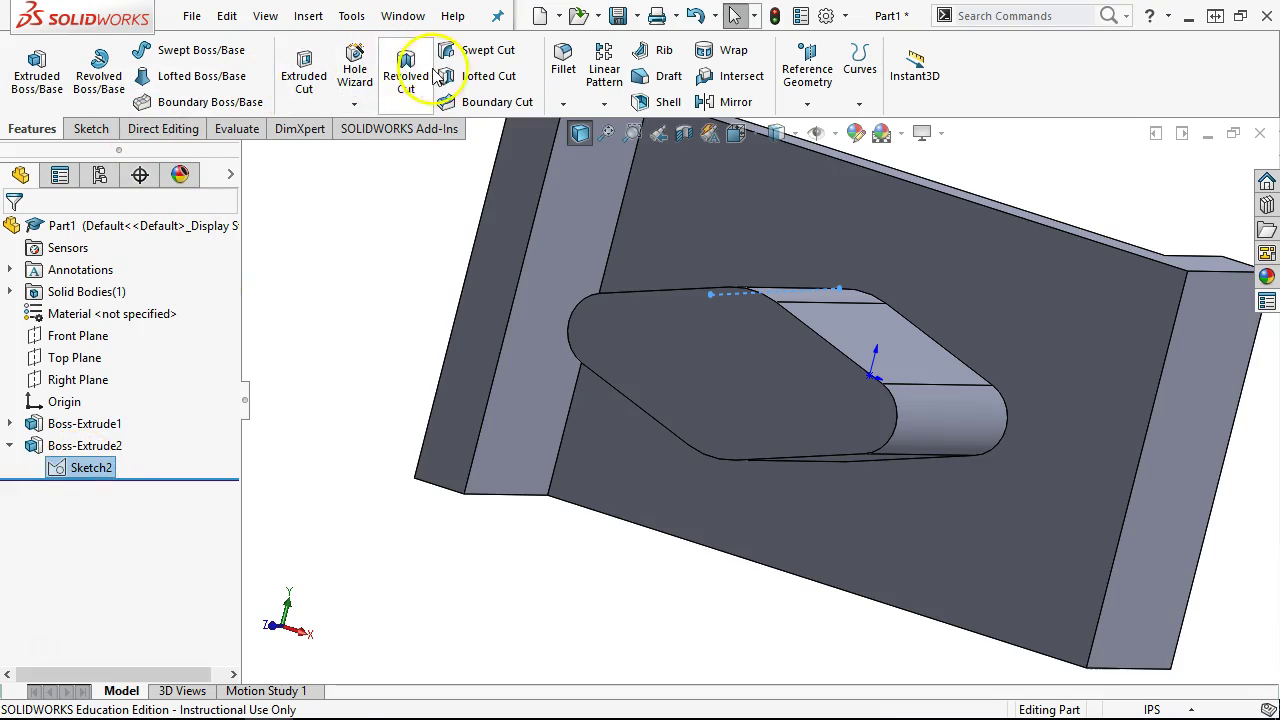
pyautogui.click(314, 76)
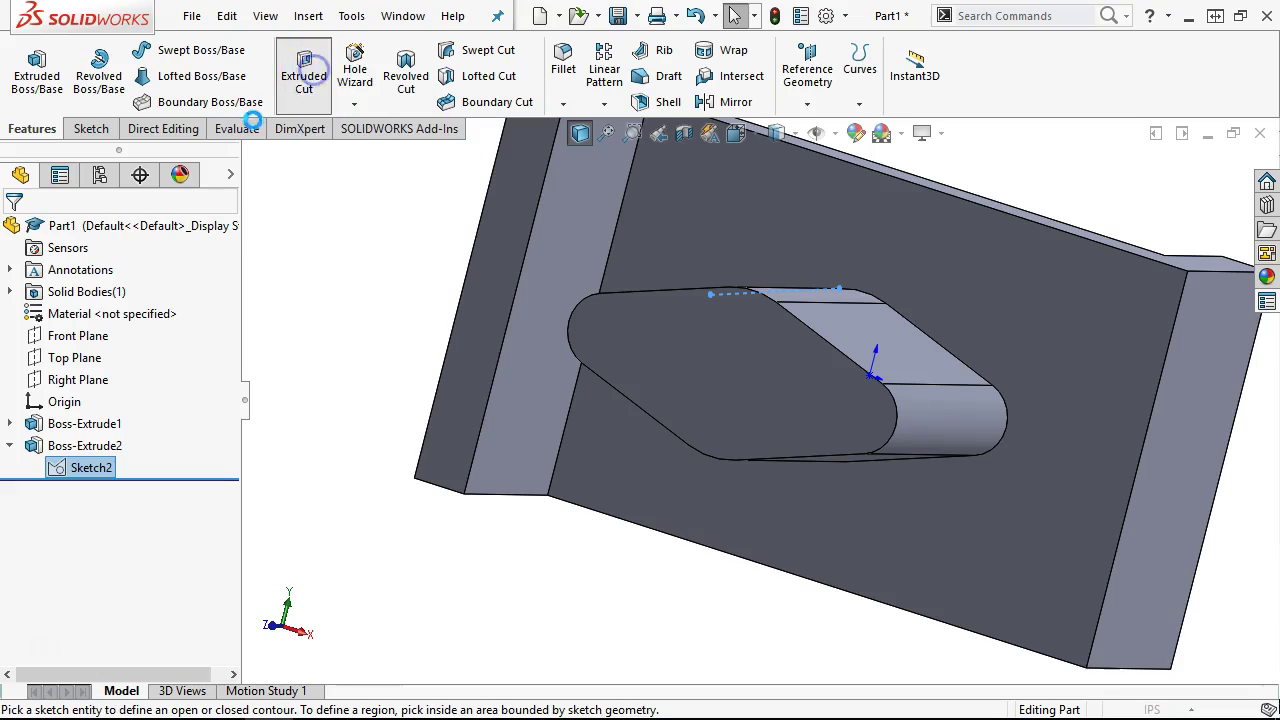
pyautogui.click(131, 351)
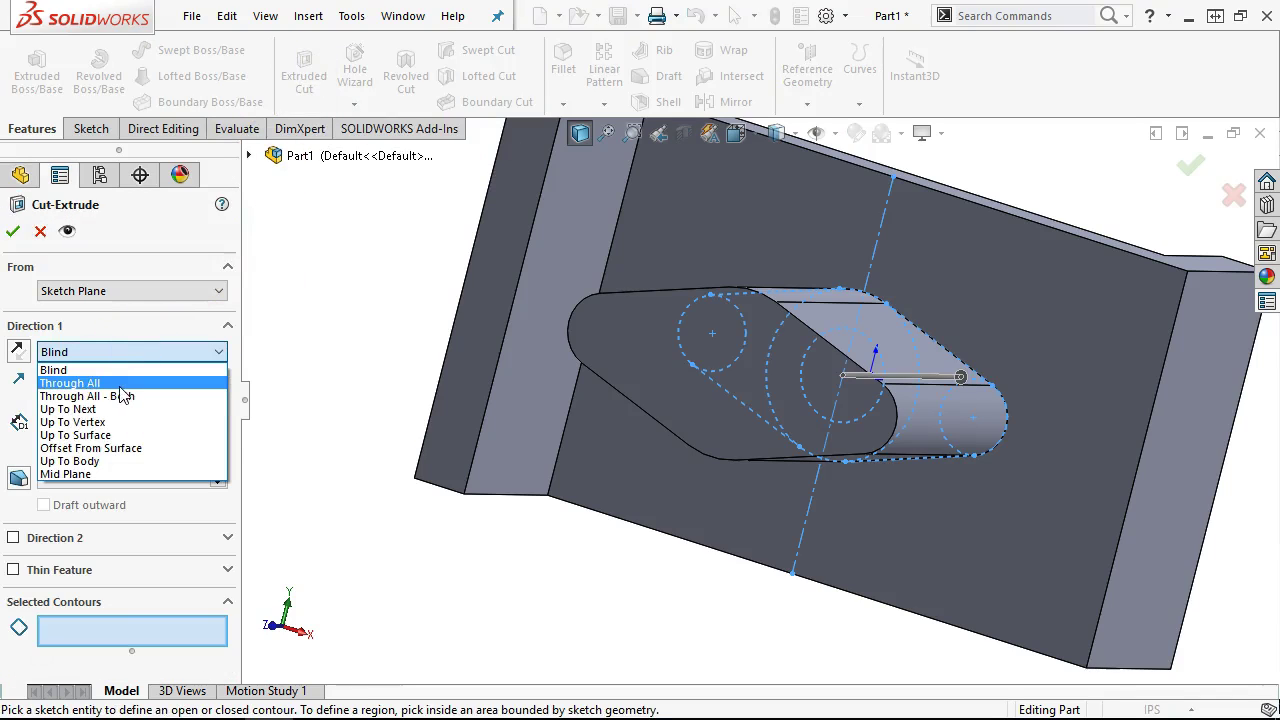
pyautogui.click(115, 396)
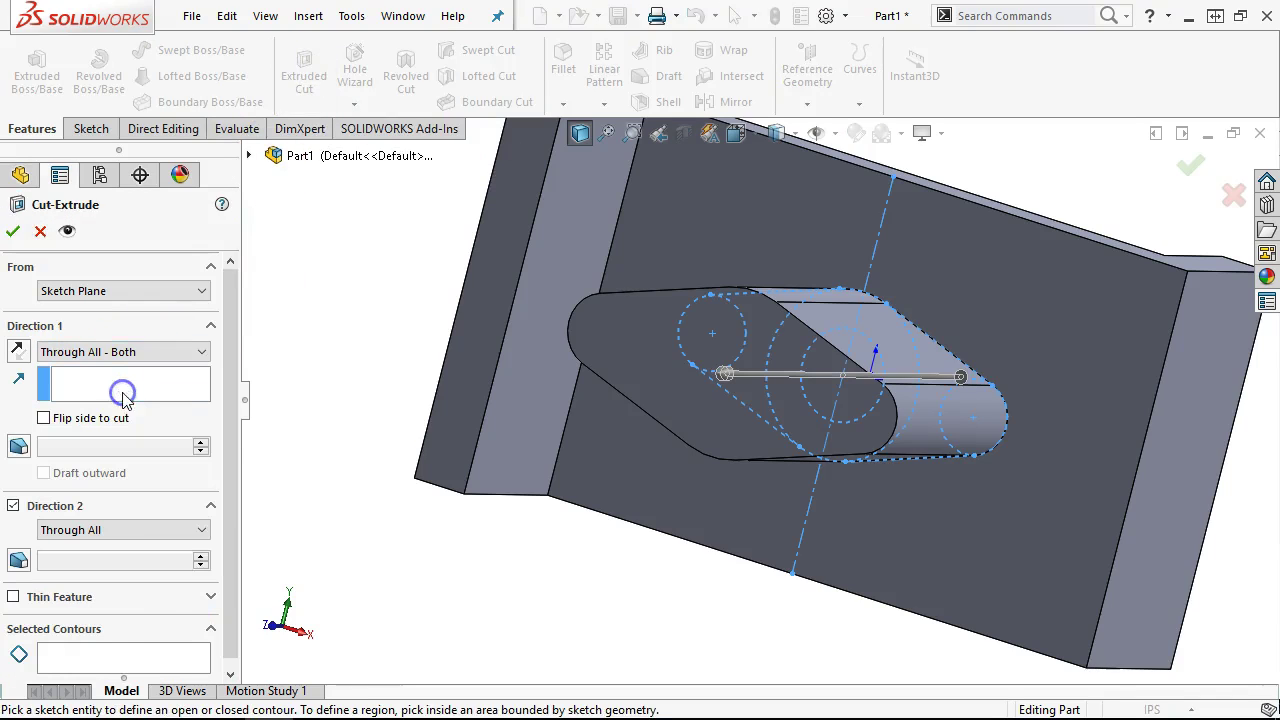
pyautogui.click(173, 658)
pyautogui.click(825, 418)
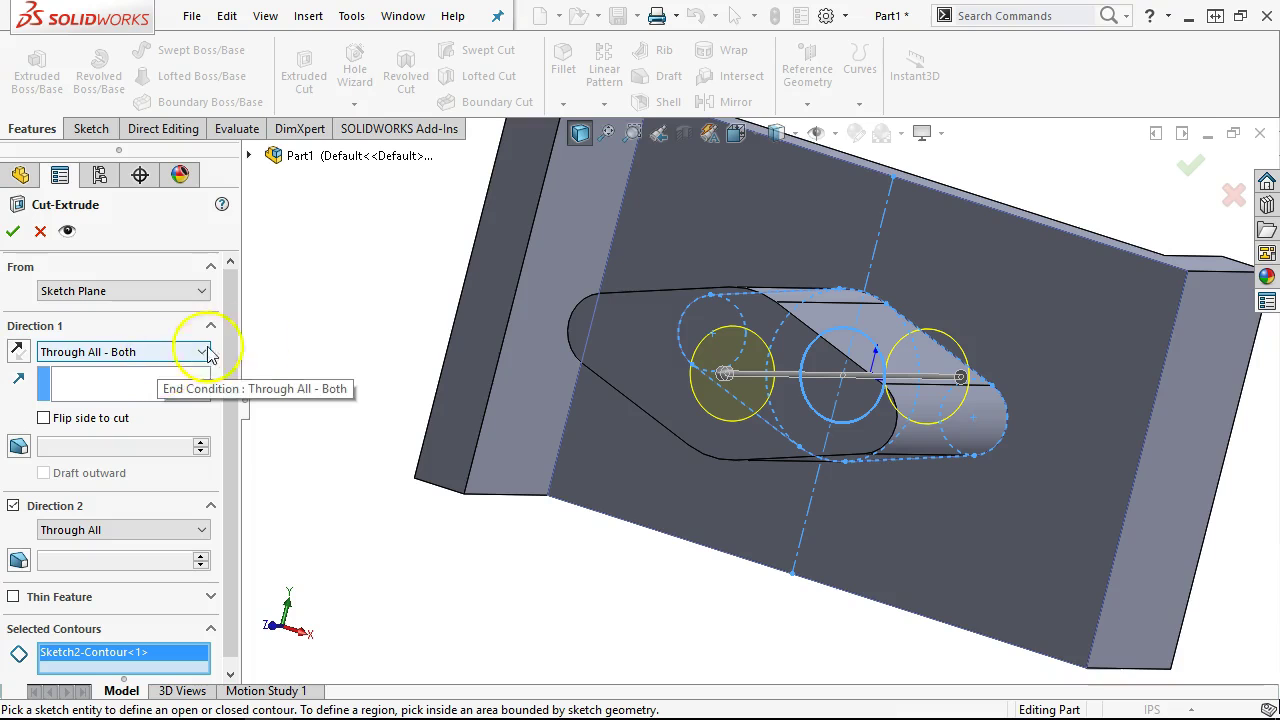
pyautogui.moveTo(486, 423); pyautogui.dragTo(473, 478, button='middle')
pyautogui.click(779, 221)
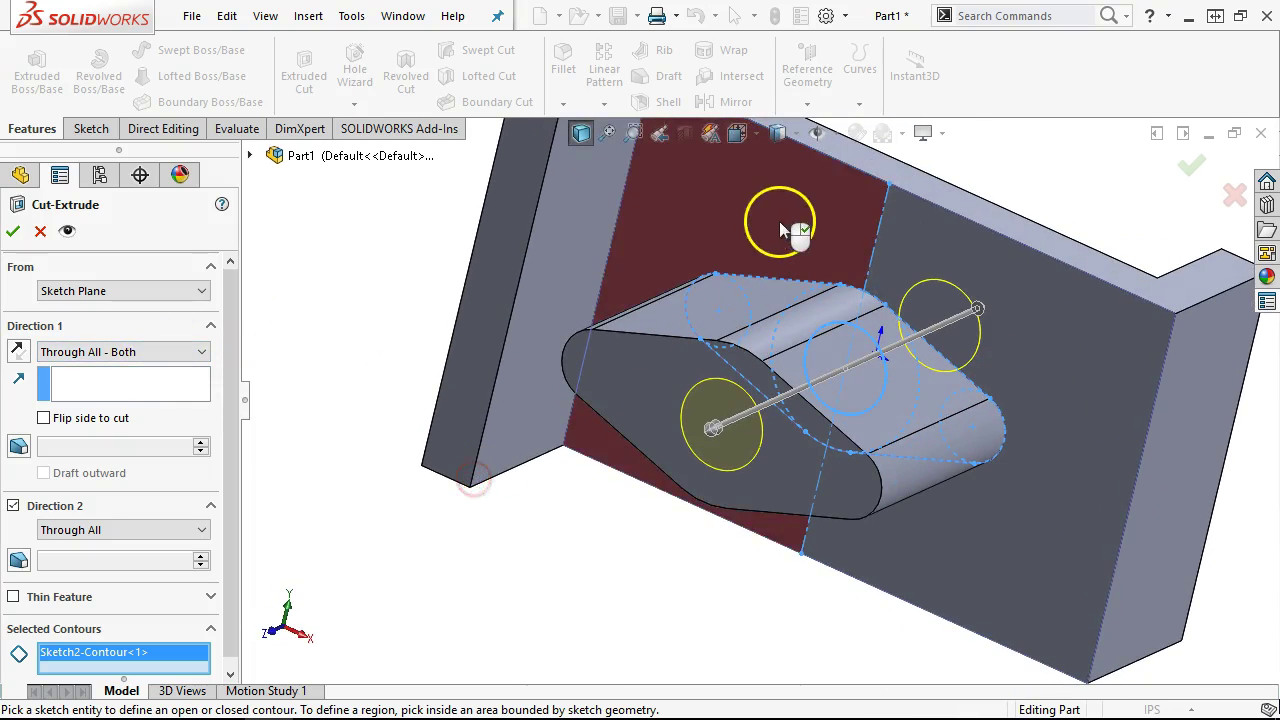
pyautogui.click(10, 232)
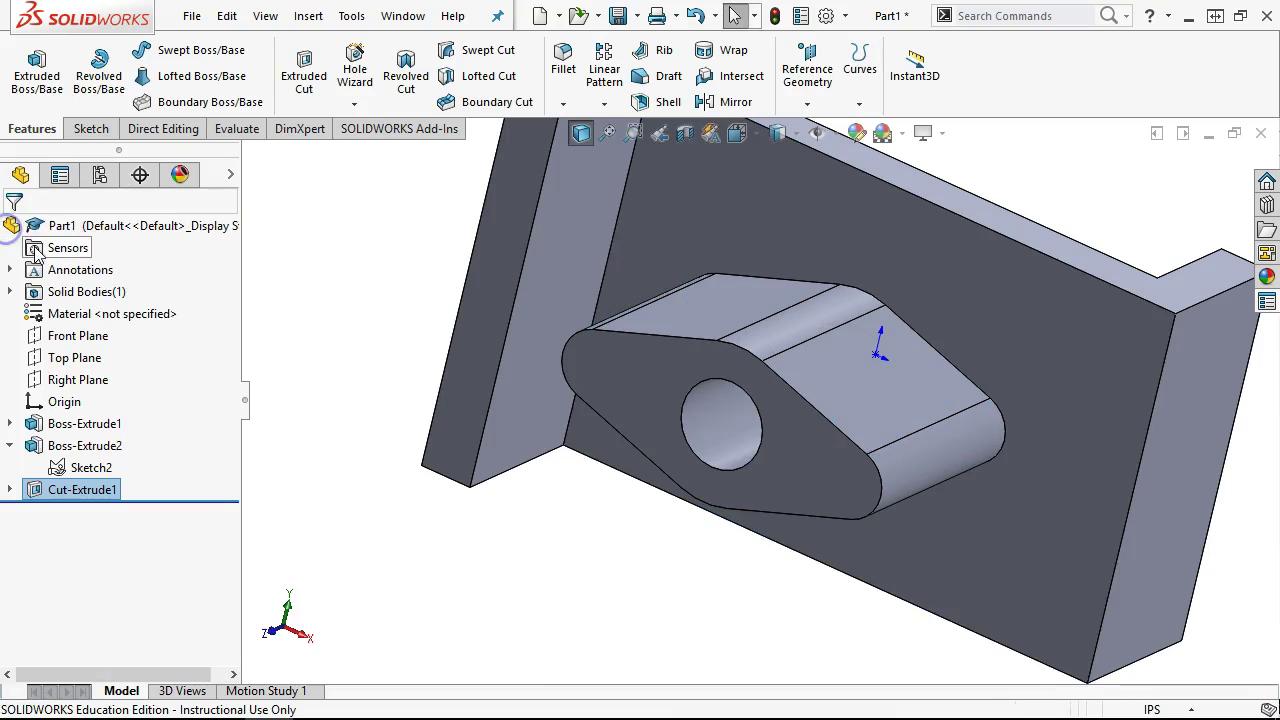
# Step: Set the depth of the tangent-outline boss to 1.25 in and rebuild the part
pyautogui.moveTo(551, 634); pyautogui.dragTo(409, 506, button='middle')
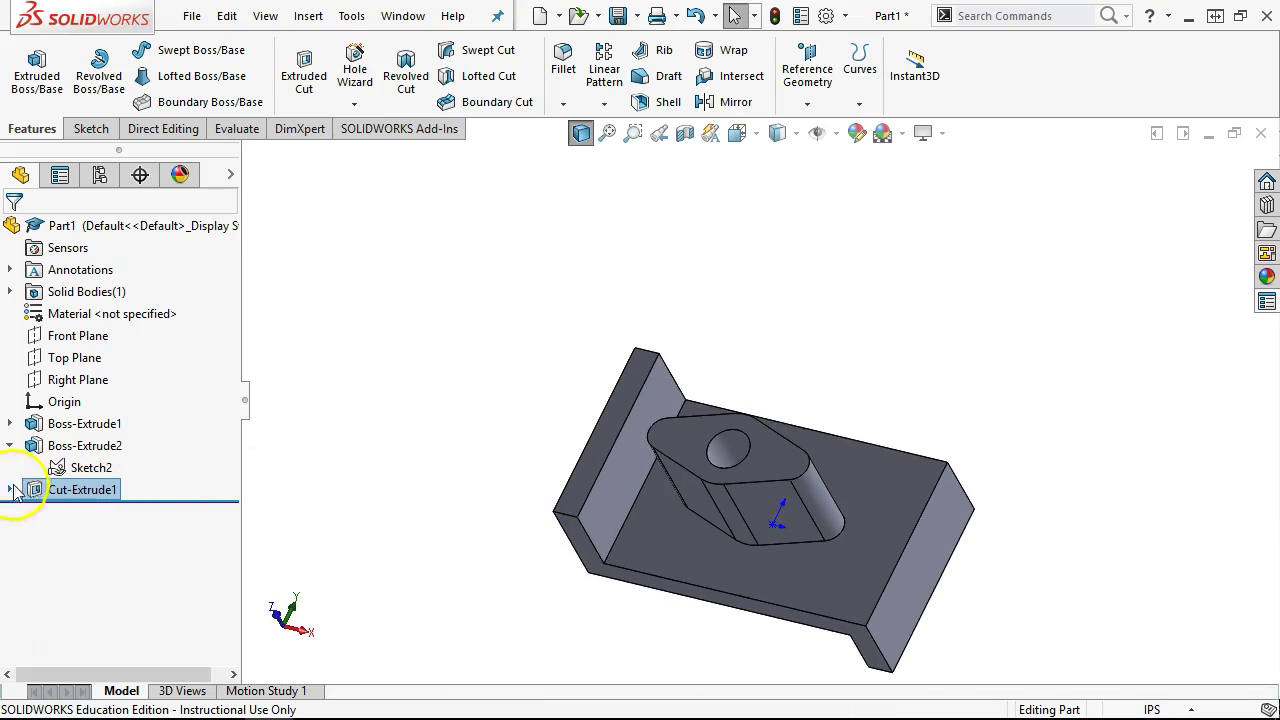
pyautogui.click(78, 469)
pyautogui.moveTo(666, 423); pyautogui.dragTo(145, 462, button='middle')
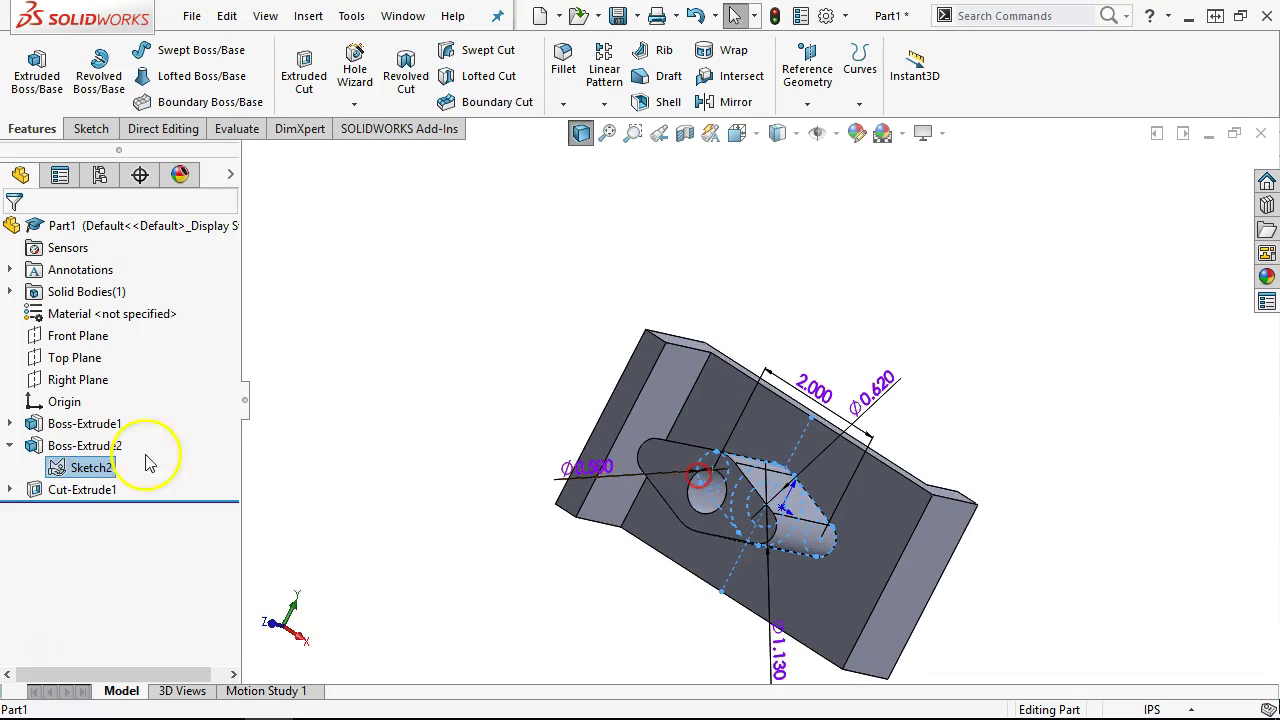
pyautogui.click(52, 445)
pyautogui.scroll(-2, 875, 460)
pyautogui.moveTo(876, 459); pyautogui.dragTo(876, 527, button='middle')
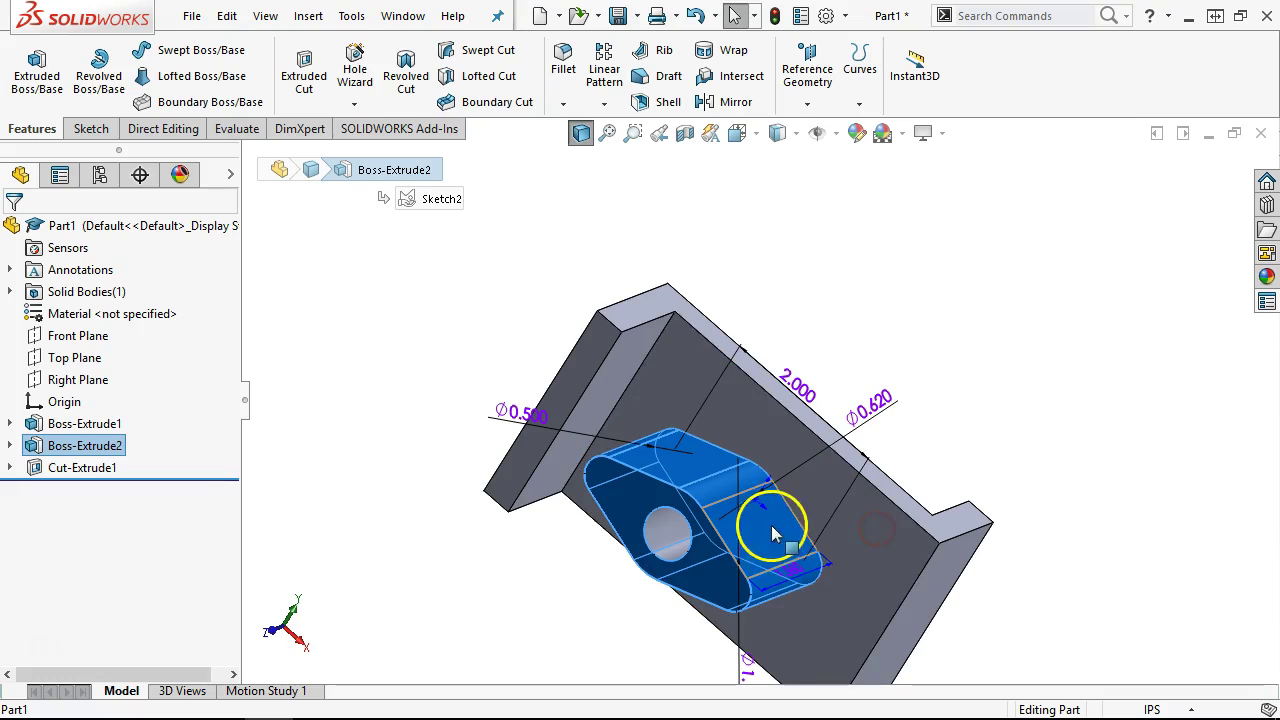
pyautogui.doubleClick(791, 571)
pyautogui.write('1.25')
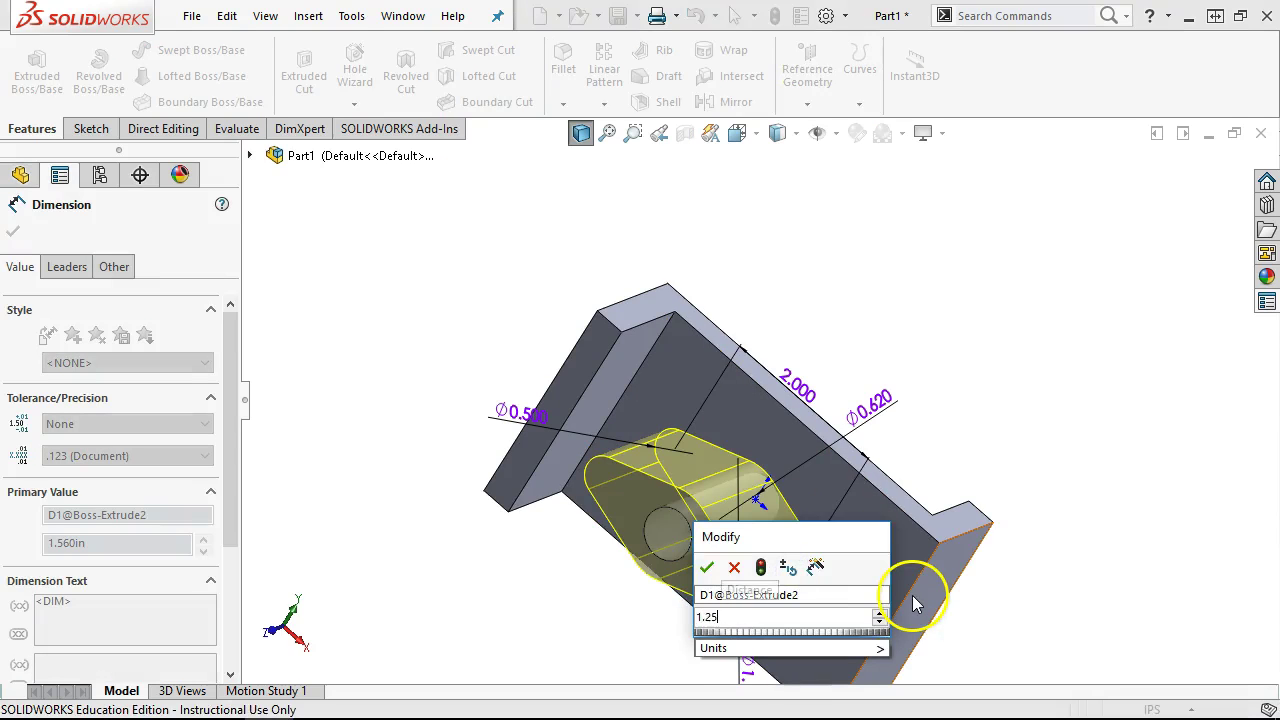
pyautogui.press('Return')
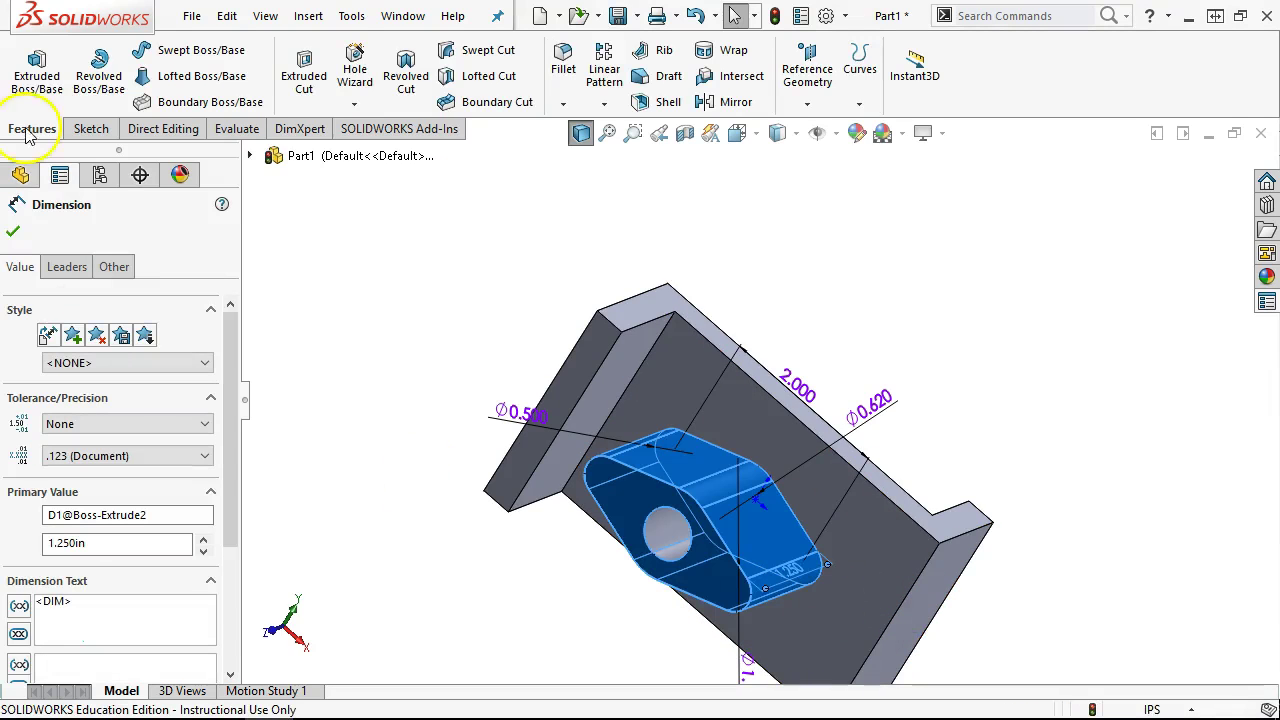
pyautogui.click(775, 15)
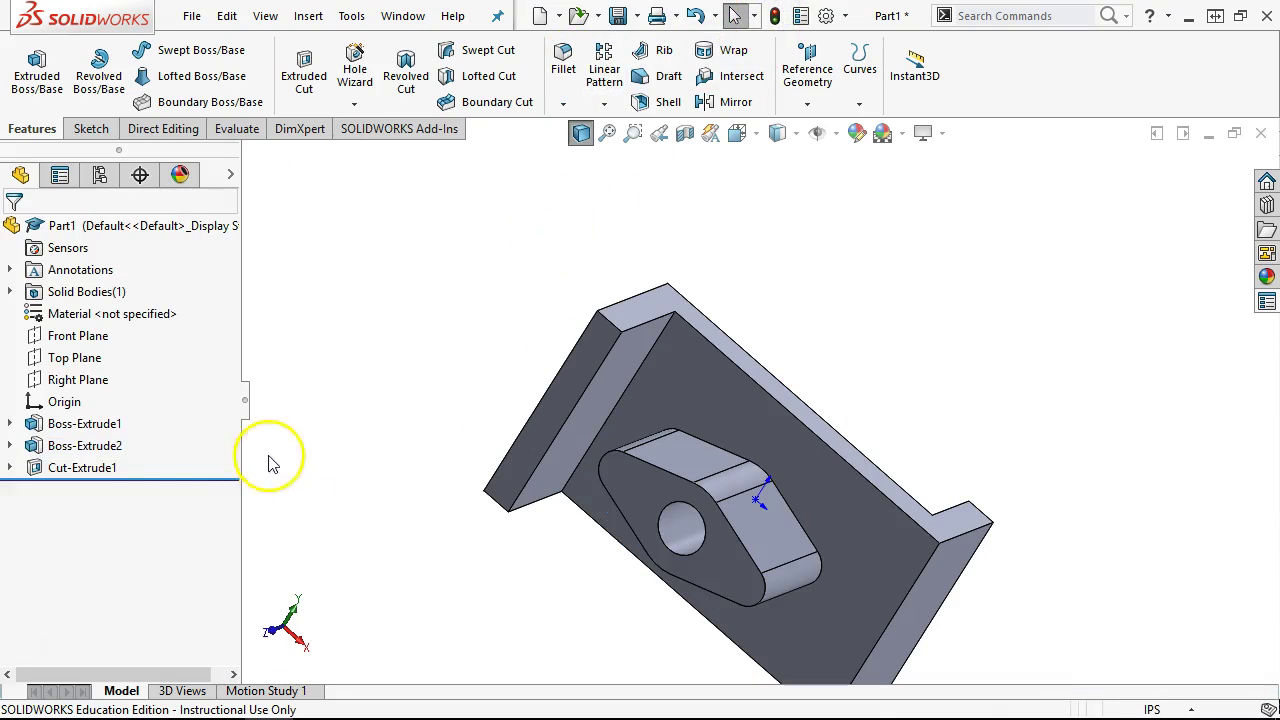
# Step: Roll back to before the central hole cut and extrude the sketch's large central circle as a 1.56 in blind boss
pyautogui.moveTo(175, 476); pyautogui.dragTo(168, 461)
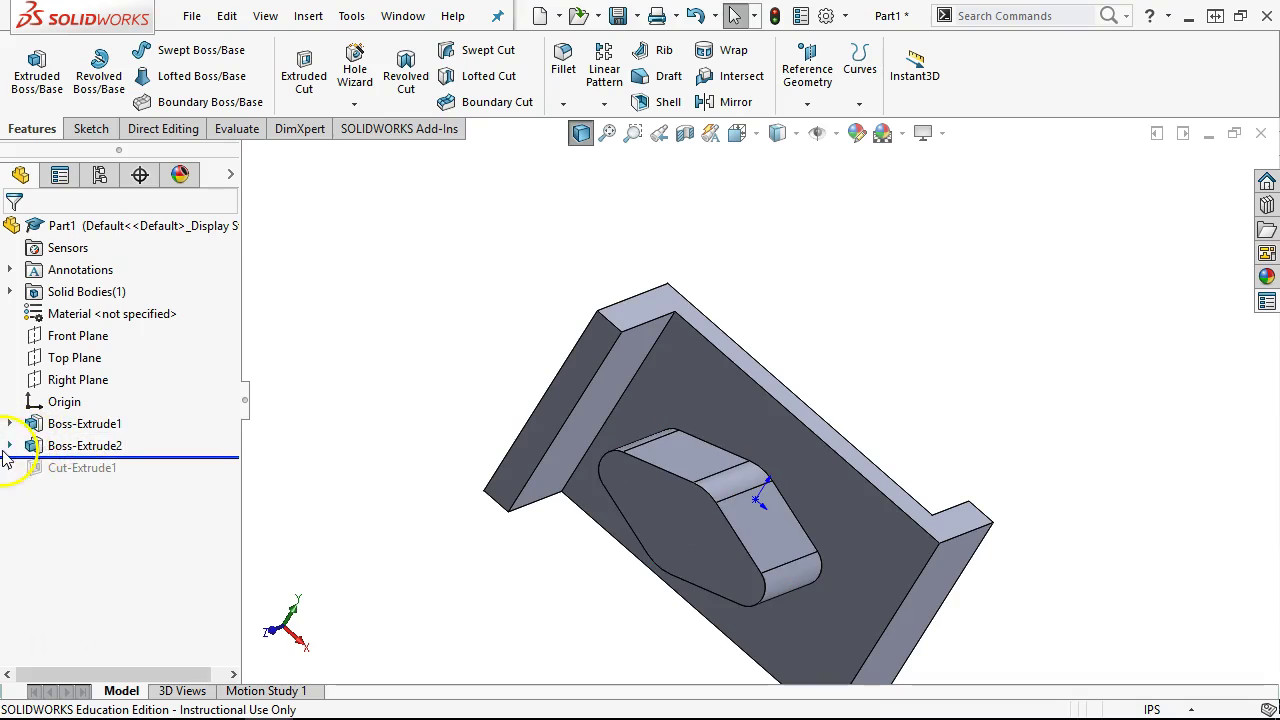
pyautogui.click(9, 446)
pyautogui.click(100, 467)
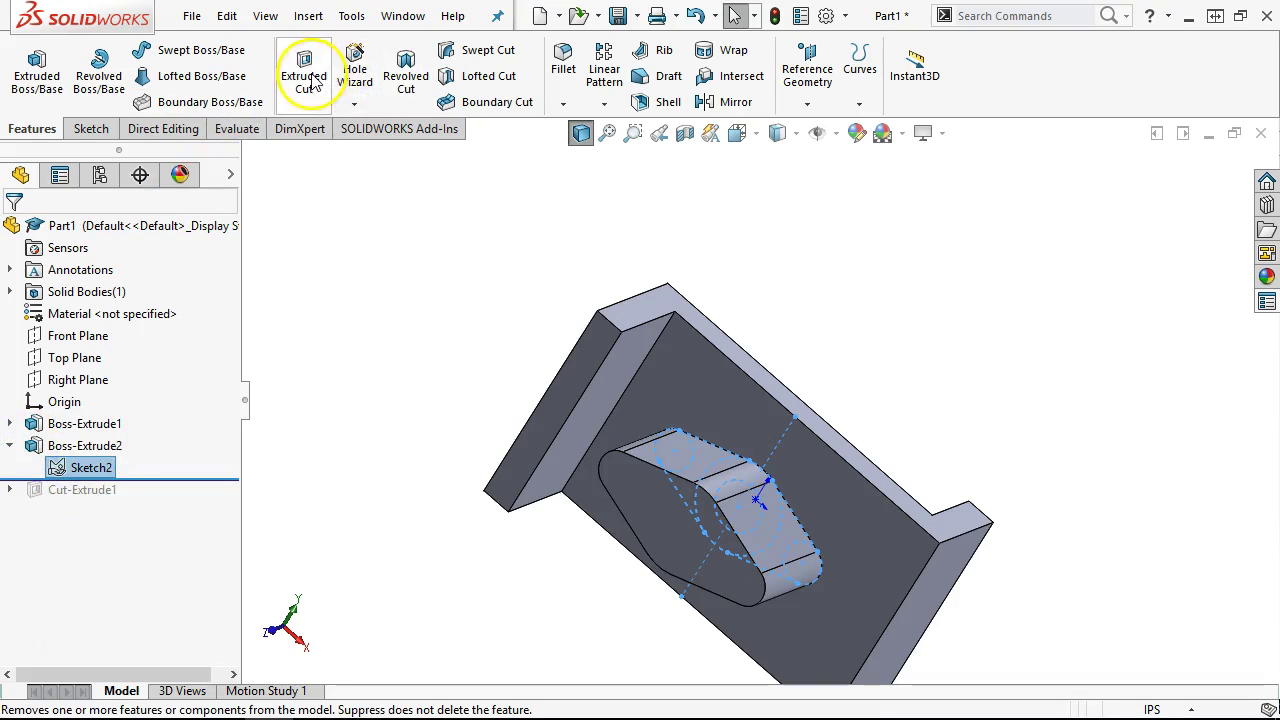
pyautogui.click(37, 72)
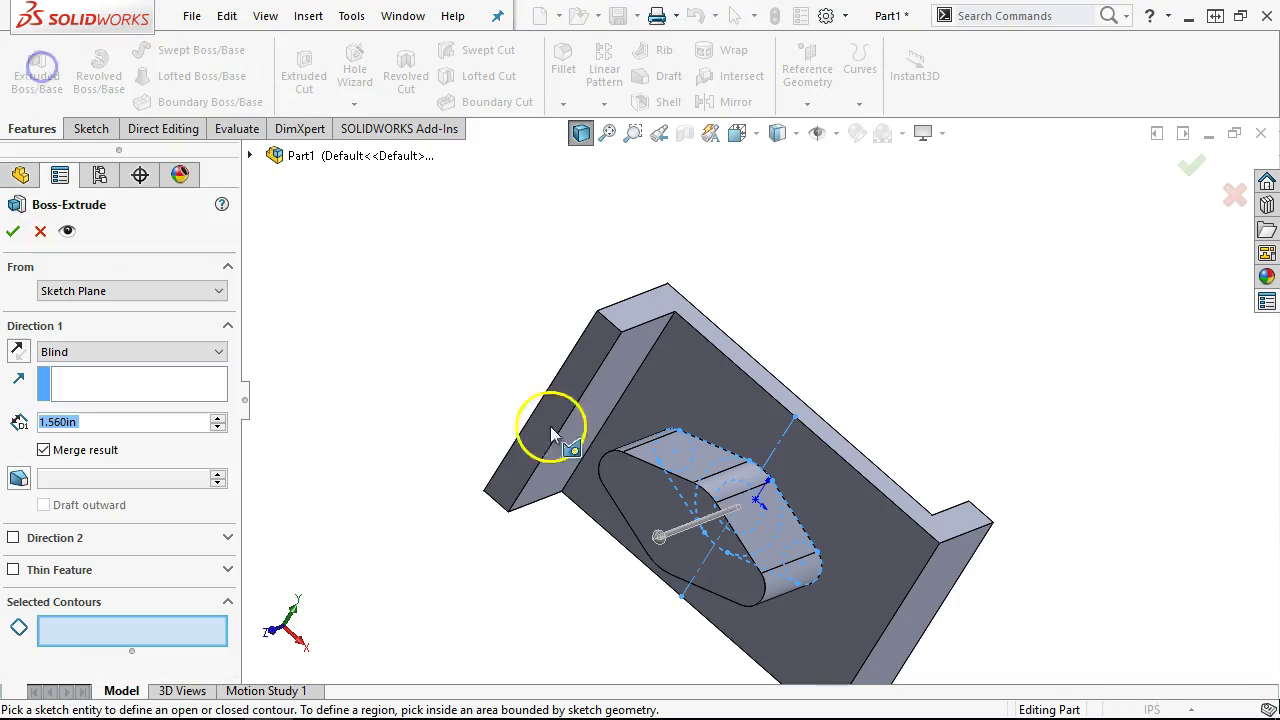
pyautogui.click(727, 470)
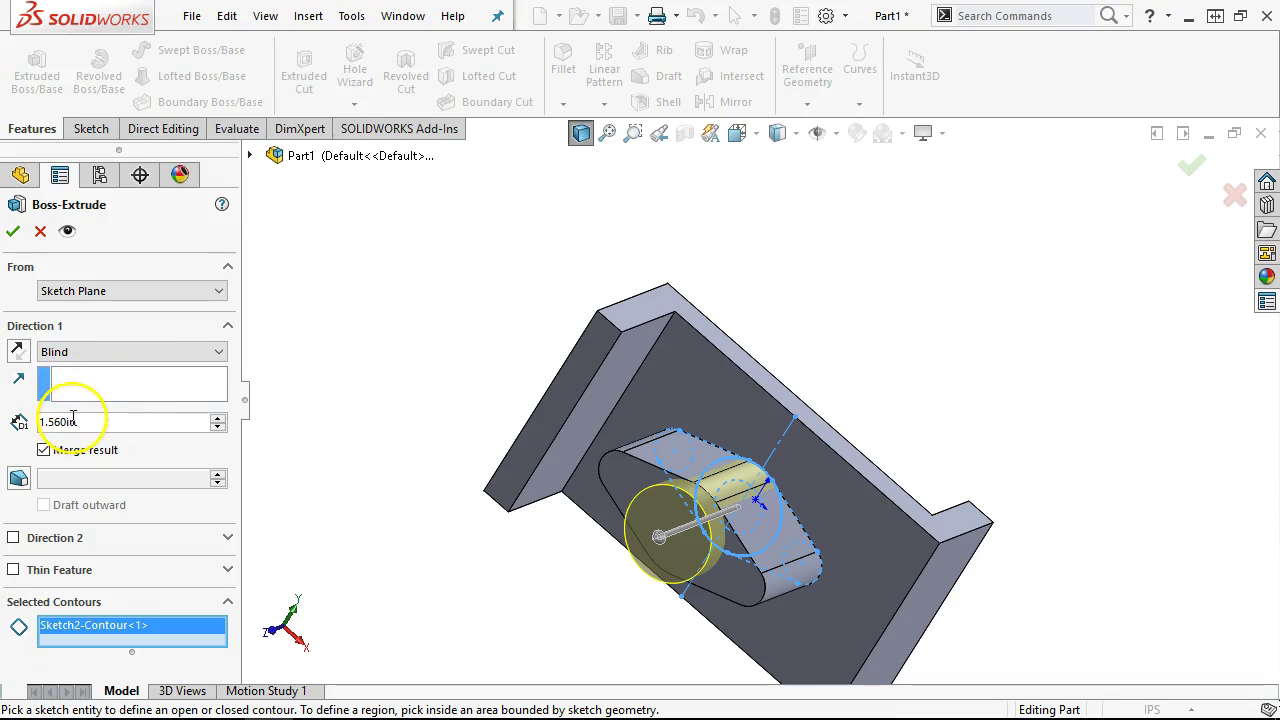
pyautogui.click(12, 233)
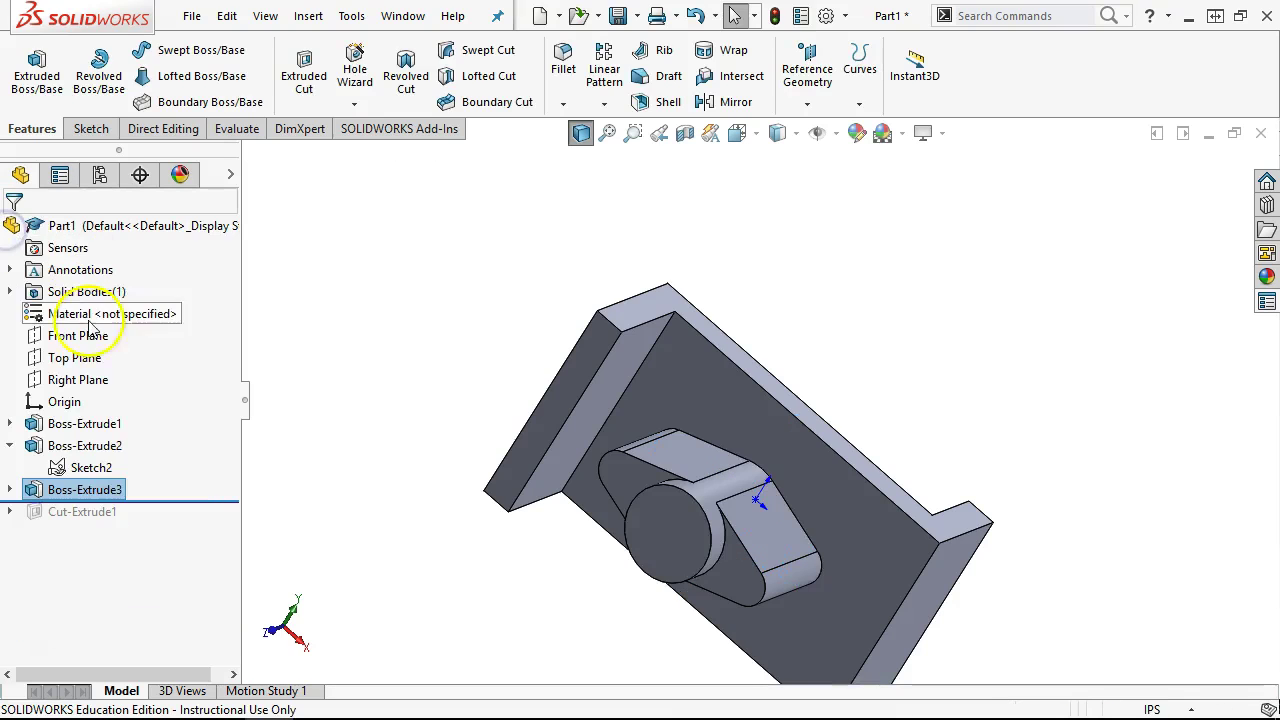
# Step: Roll the model forward past the central hole cut so it also passes through the round boss
pyautogui.moveTo(181, 500)
pyautogui.mouseDown()
pyautogui.moveTo(171, 517)
pyautogui.moveTo(183, 519)
pyautogui.mouseUp()
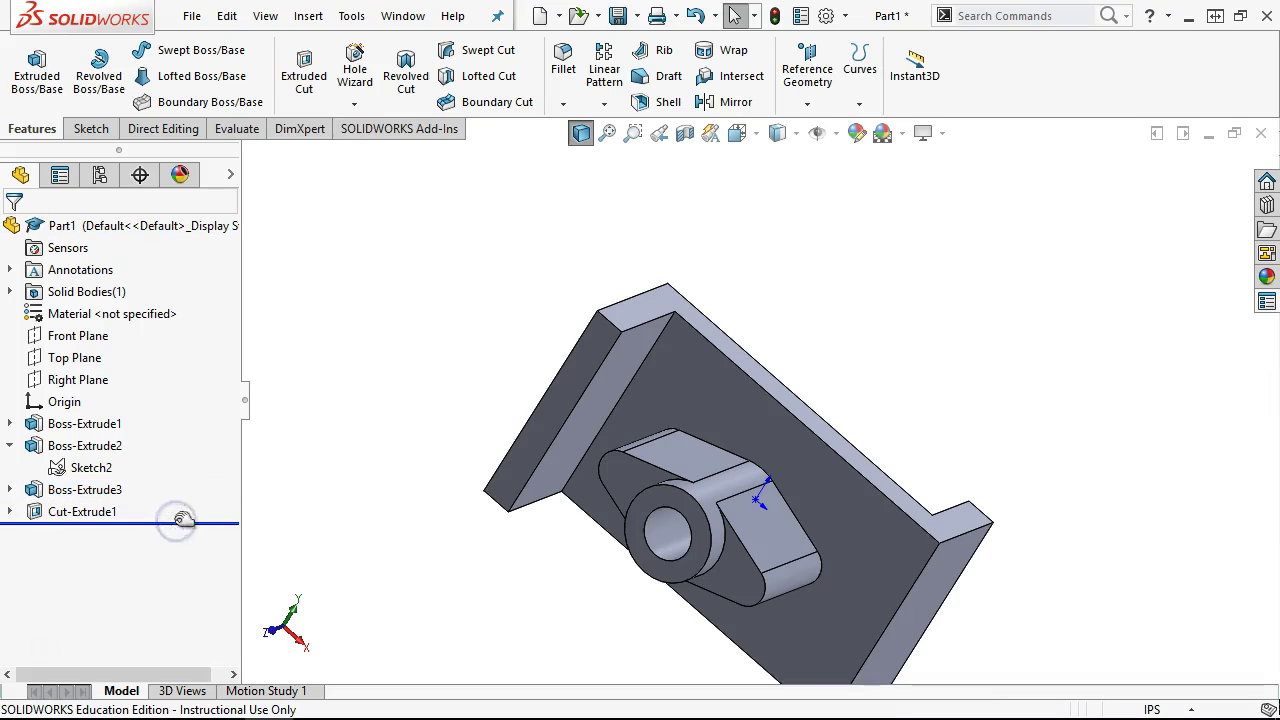
pyautogui.moveTo(420, 457); pyautogui.dragTo(455, 257, button='middle')
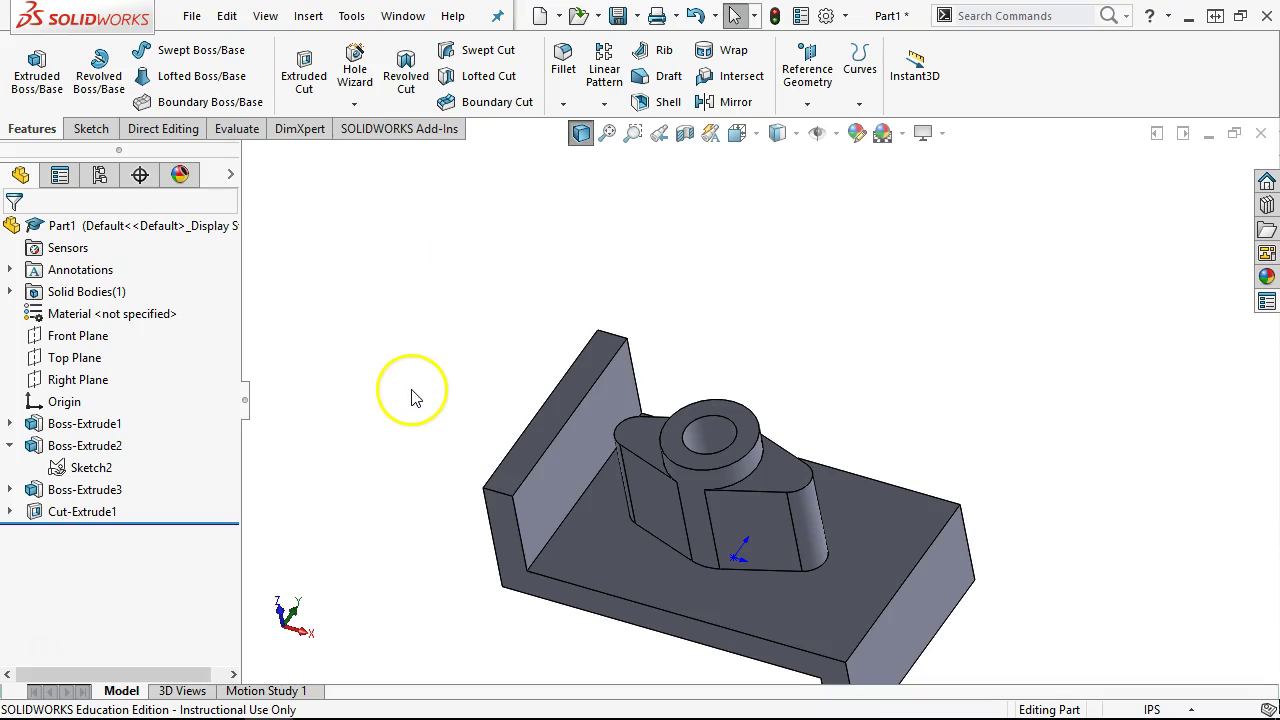
pyautogui.moveTo(416, 397); pyautogui.dragTo(431, 311, button='middle')
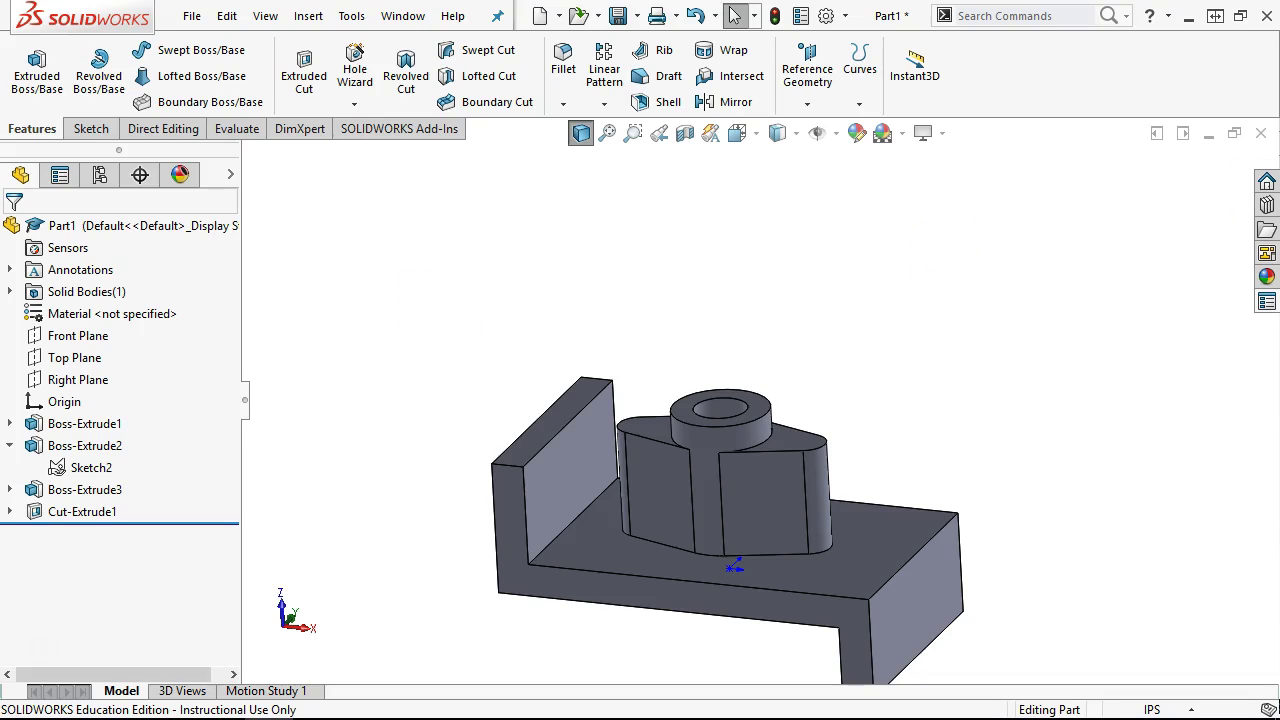
# Step: Switch to the CSWA Part Ex3 drawing in the browser, examine the side rib's dimensions, and return to SOLIDWORKS
pyautogui.hotkey('alt', 'Tab')
pyautogui.moveTo(530, 636); pyautogui.dragTo(724, 633)
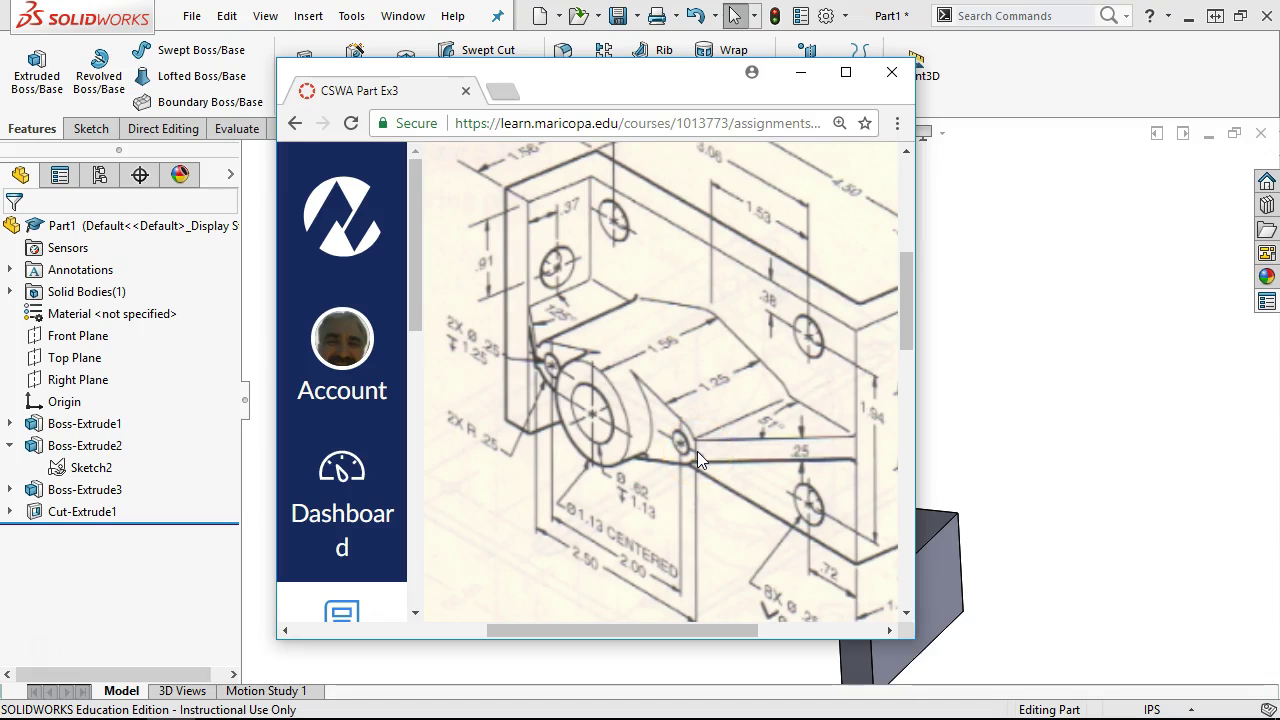
pyautogui.moveTo(581, 72); pyautogui.dragTo(1123, 75)
pyautogui.hotkey('alt', 'Tab')
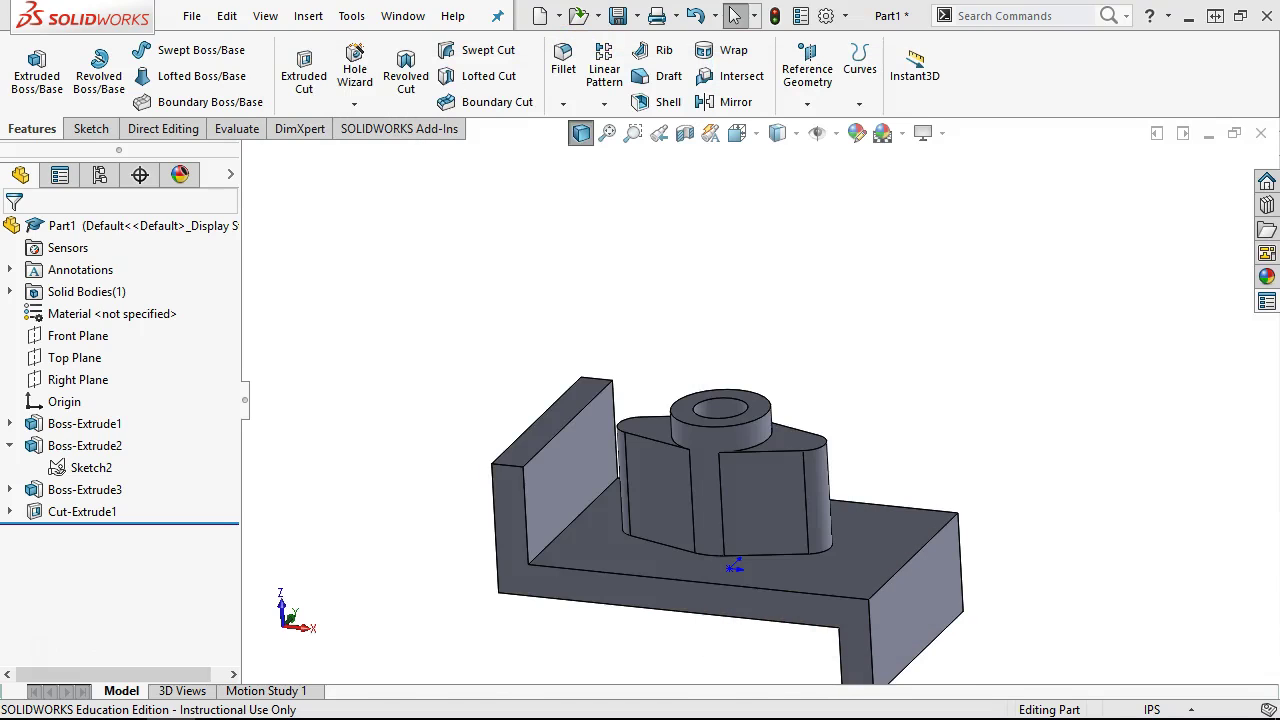
# Step: On the Top Plane, sketch a slanted line about 1.5 in long from just outside the boss's free end to the plate's outer corner
pyautogui.moveTo(929, 294); pyautogui.dragTo(891, 520, button='middle')
pyautogui.click(78, 360)
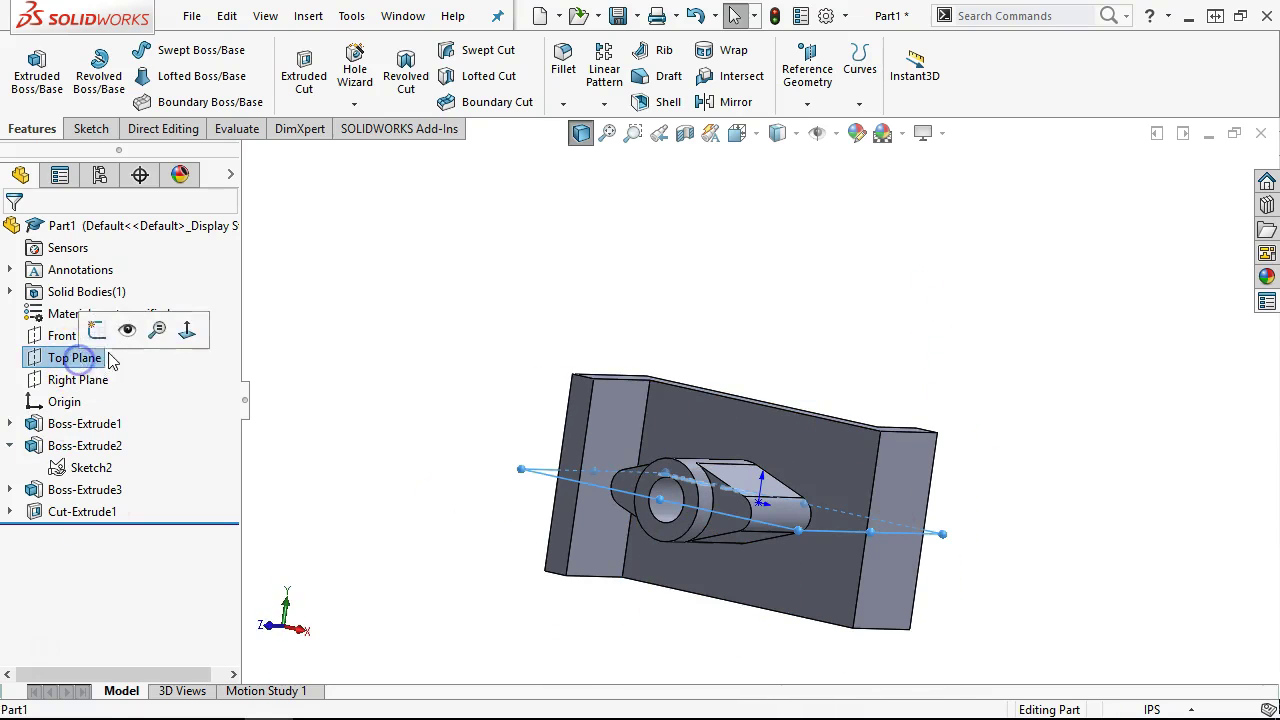
pyautogui.click(94, 331)
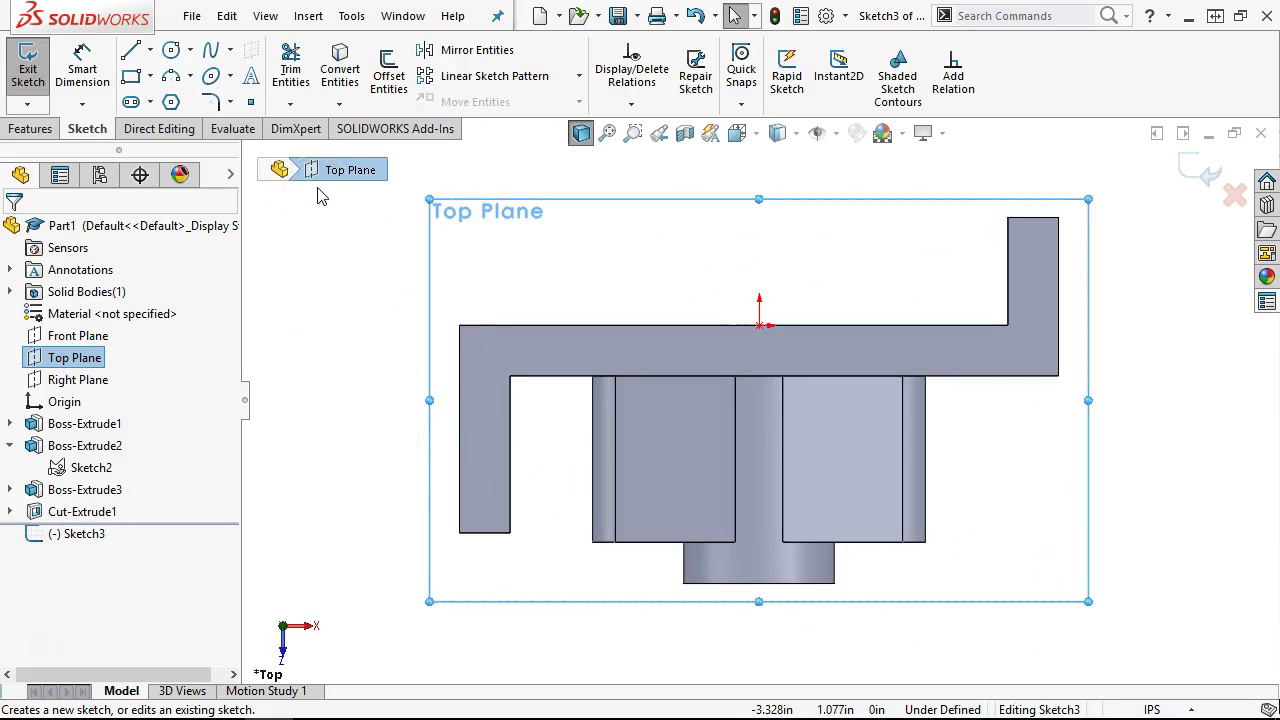
pyautogui.click(130, 50)
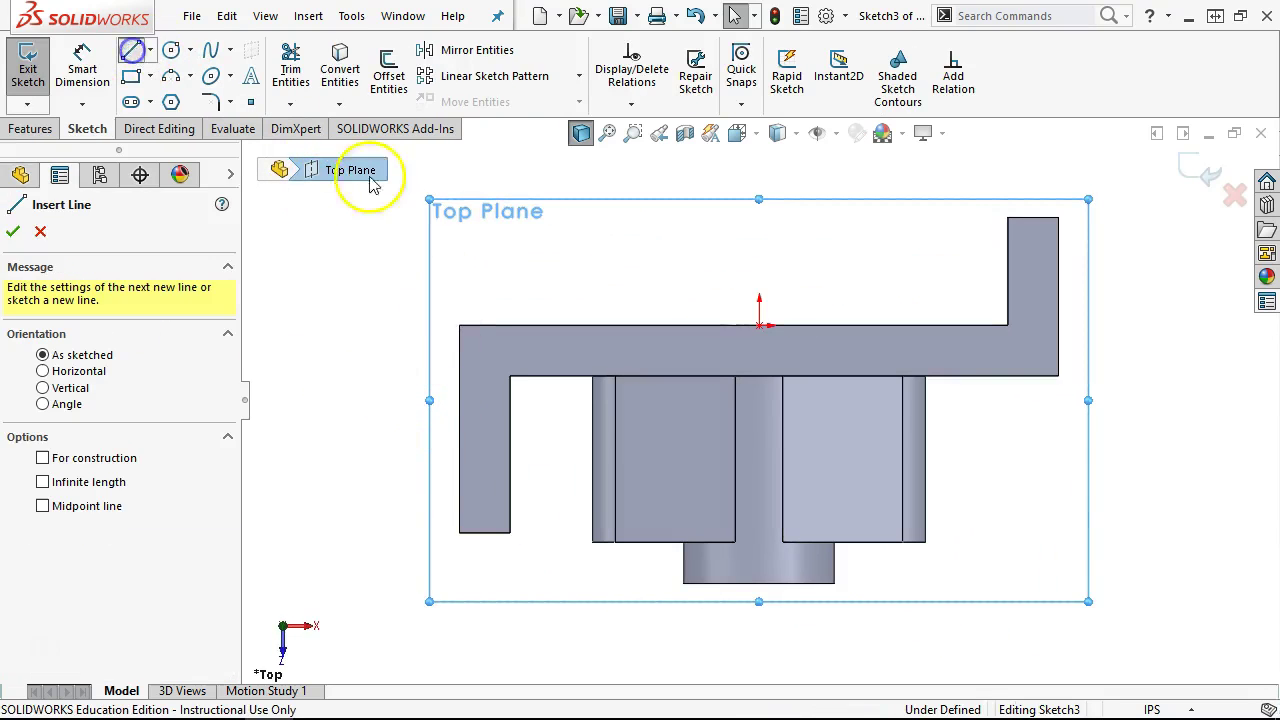
pyautogui.click(945, 540)
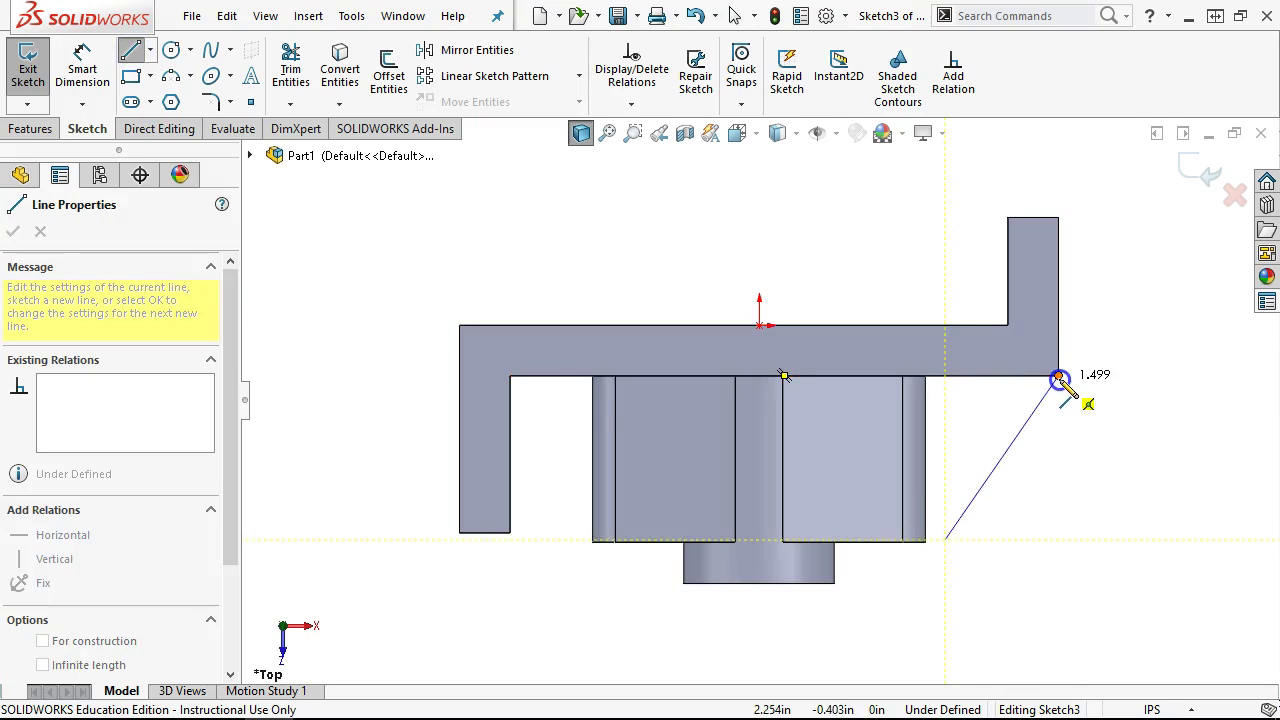
pyautogui.click(1055, 377)
pyautogui.rightClick(1071, 436)
pyautogui.click(1106, 456)
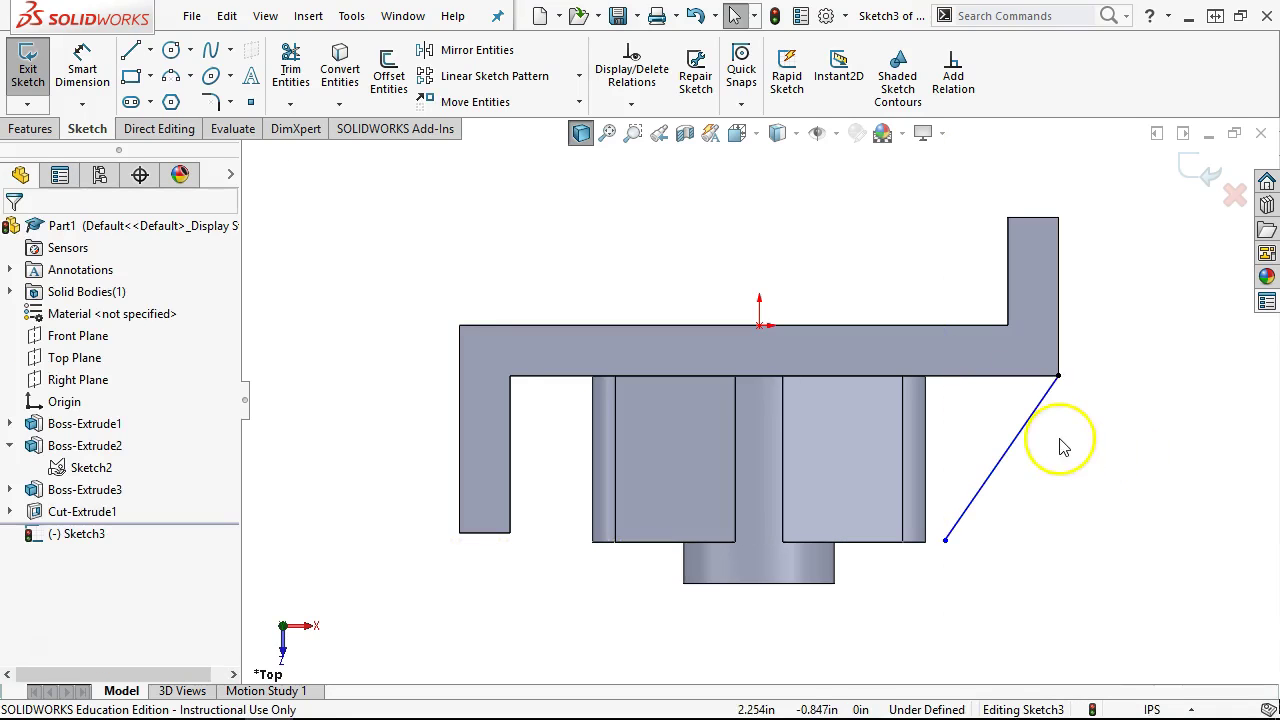
# Step: Sketch a vertical centerline about 1.94 in long from the origin to the middle of the round boss's end edge
pyautogui.click(149, 50)
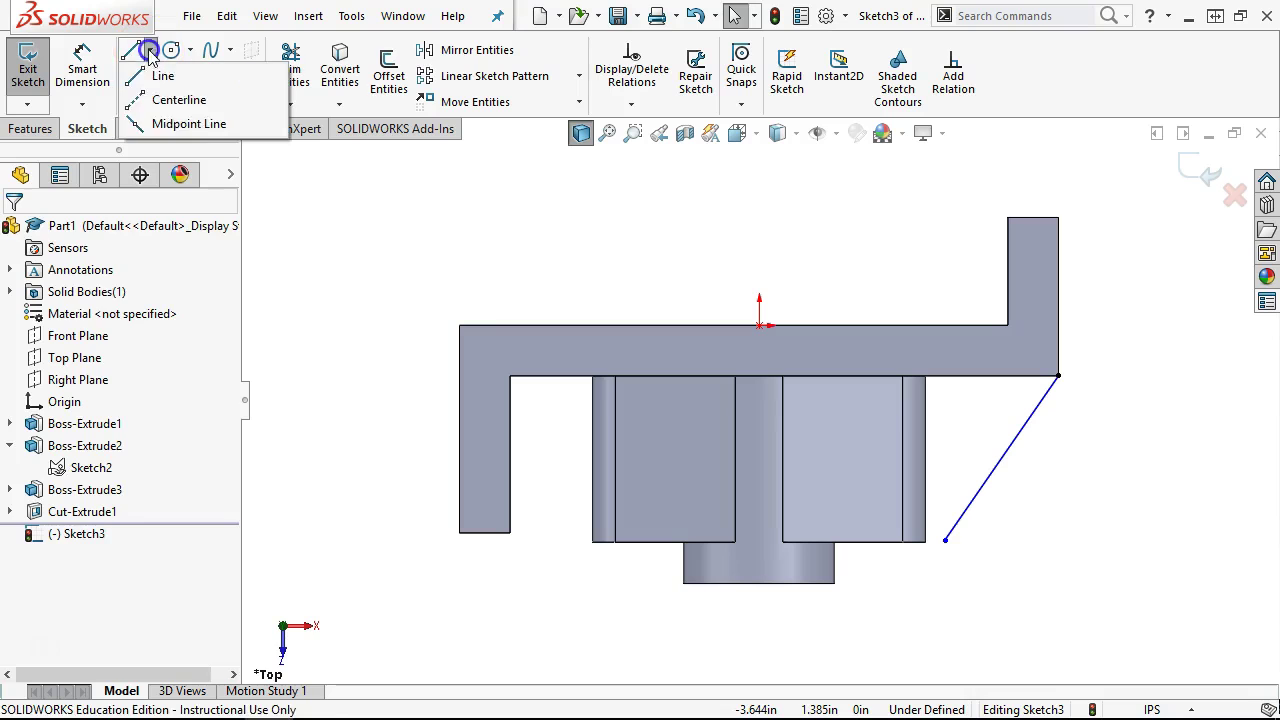
pyautogui.click(177, 100)
pyautogui.click(759, 325)
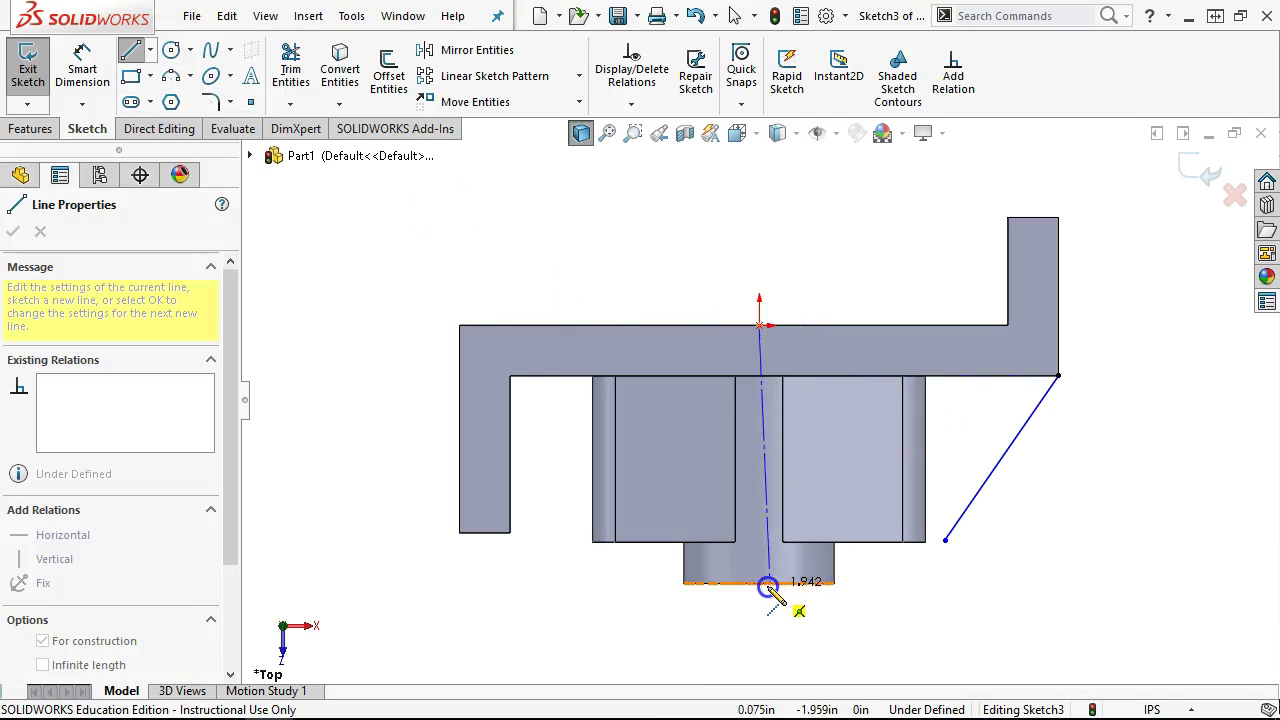
pyautogui.click(760, 583)
pyautogui.press('Escape')
pyautogui.press('Escape')
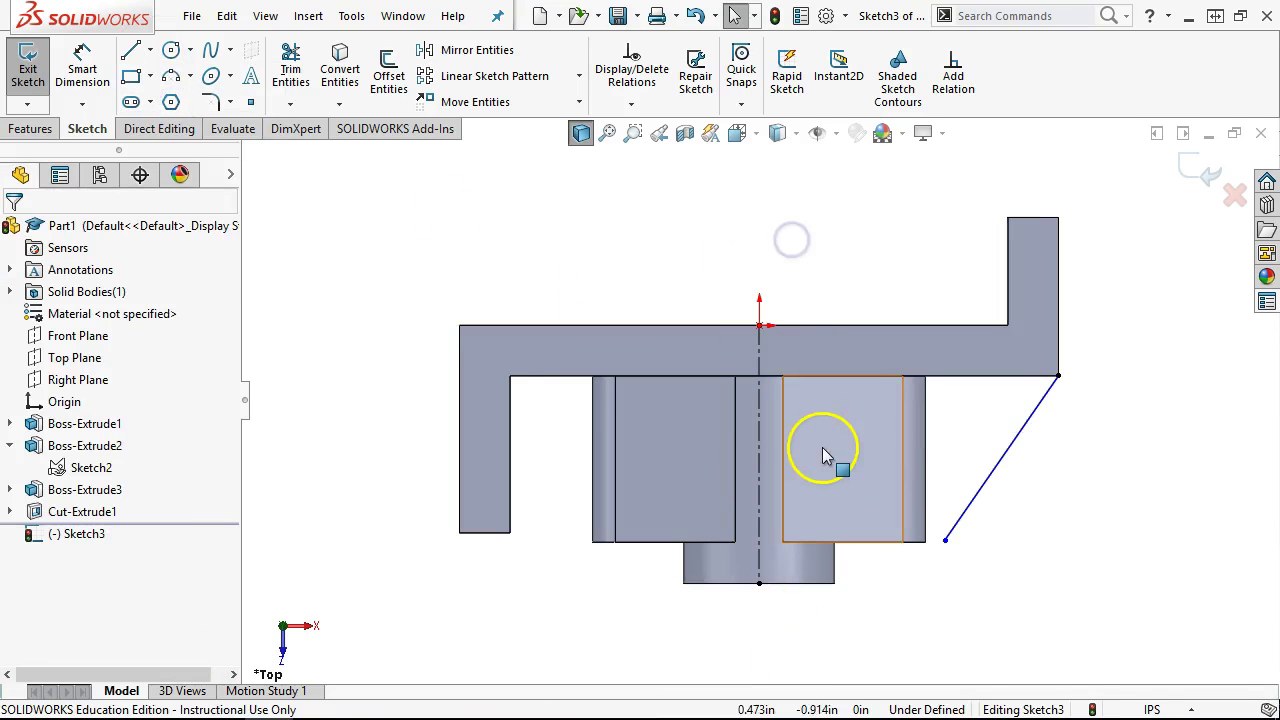
# Step: Dimension the slanted line's lower endpoint across the centerline as a doubled distance of 2.5 in
pyautogui.click(82, 70)
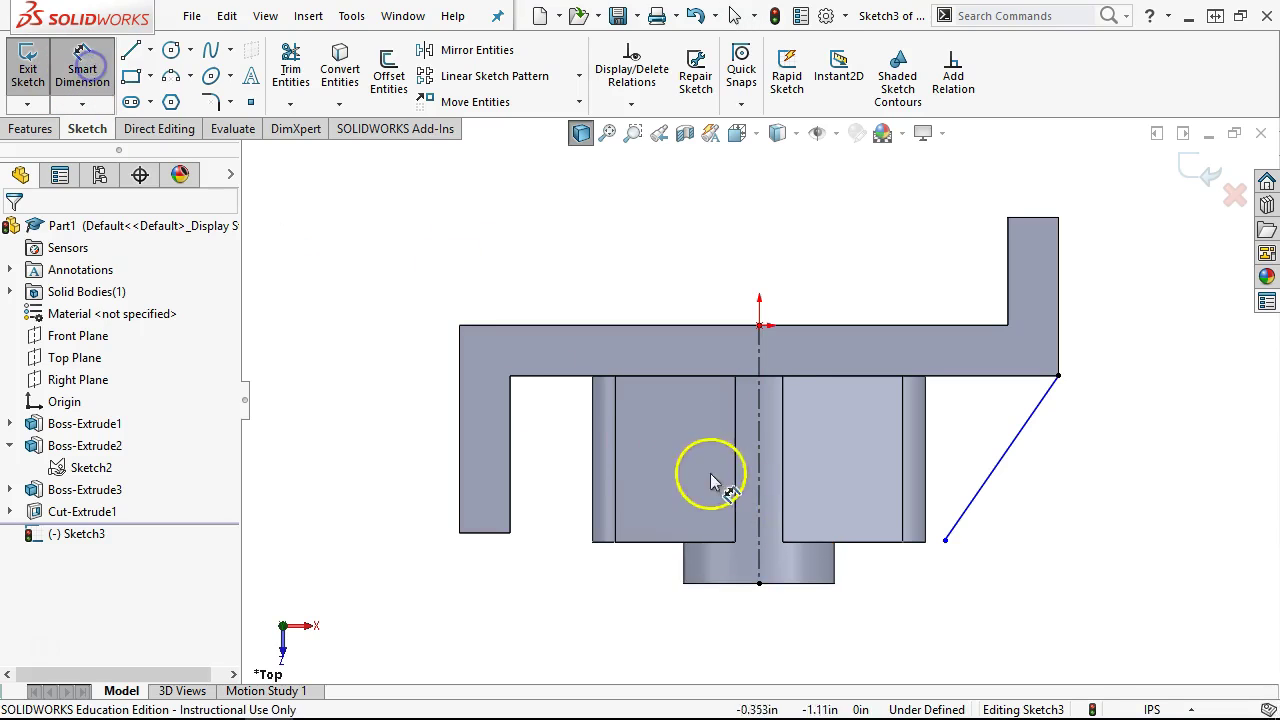
pyautogui.click(757, 492)
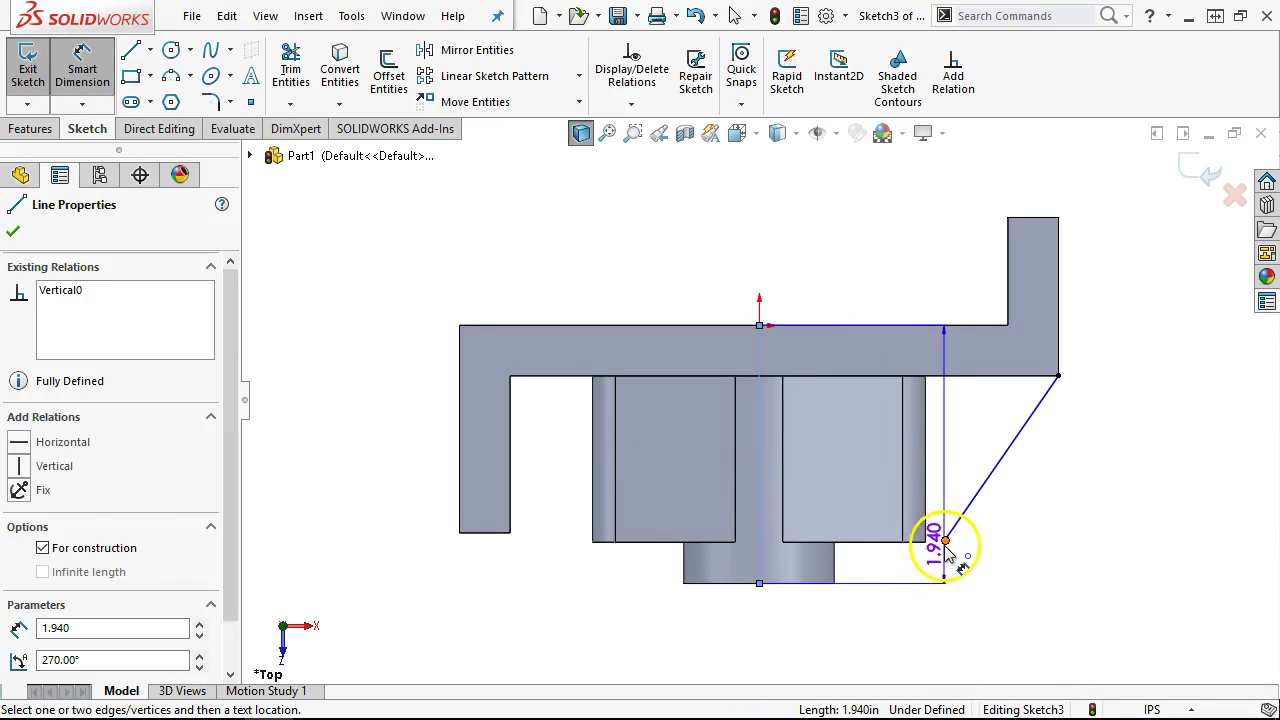
pyautogui.click(945, 541)
pyautogui.click(600, 628)
pyautogui.write('2.5')
pyautogui.press('Return')
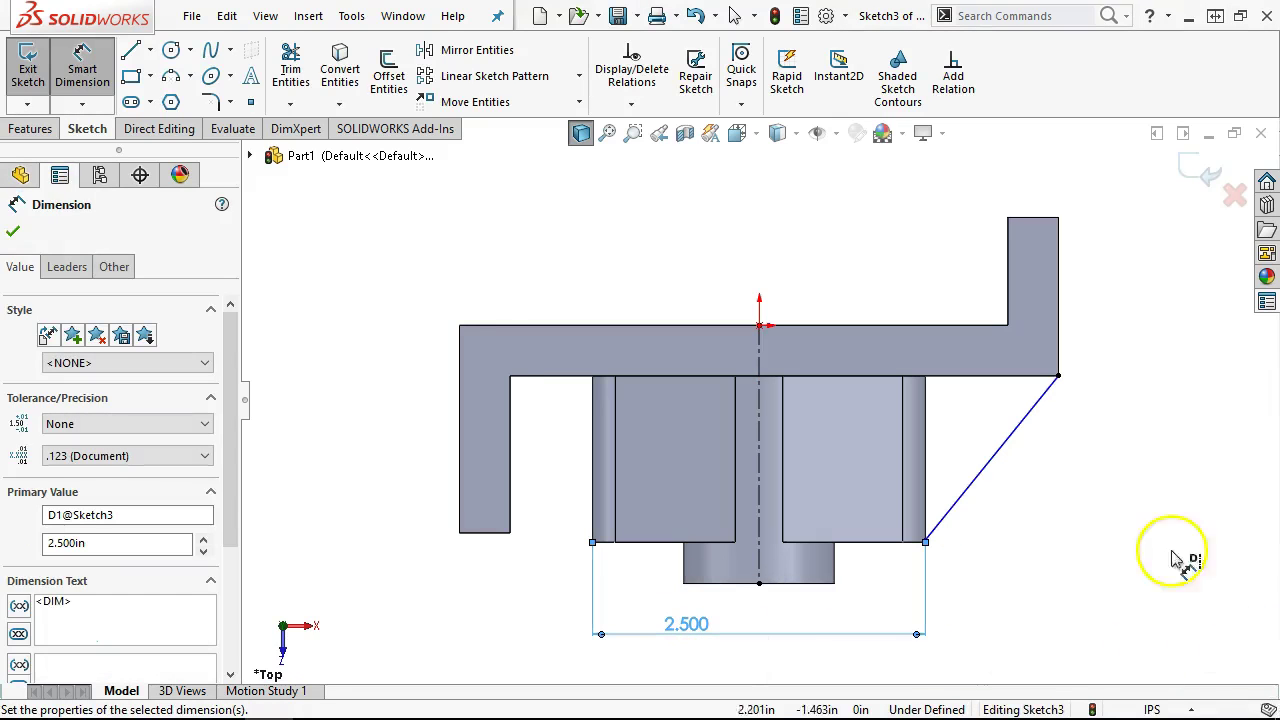
pyautogui.rightClick(1013, 510)
pyautogui.click(1051, 575)
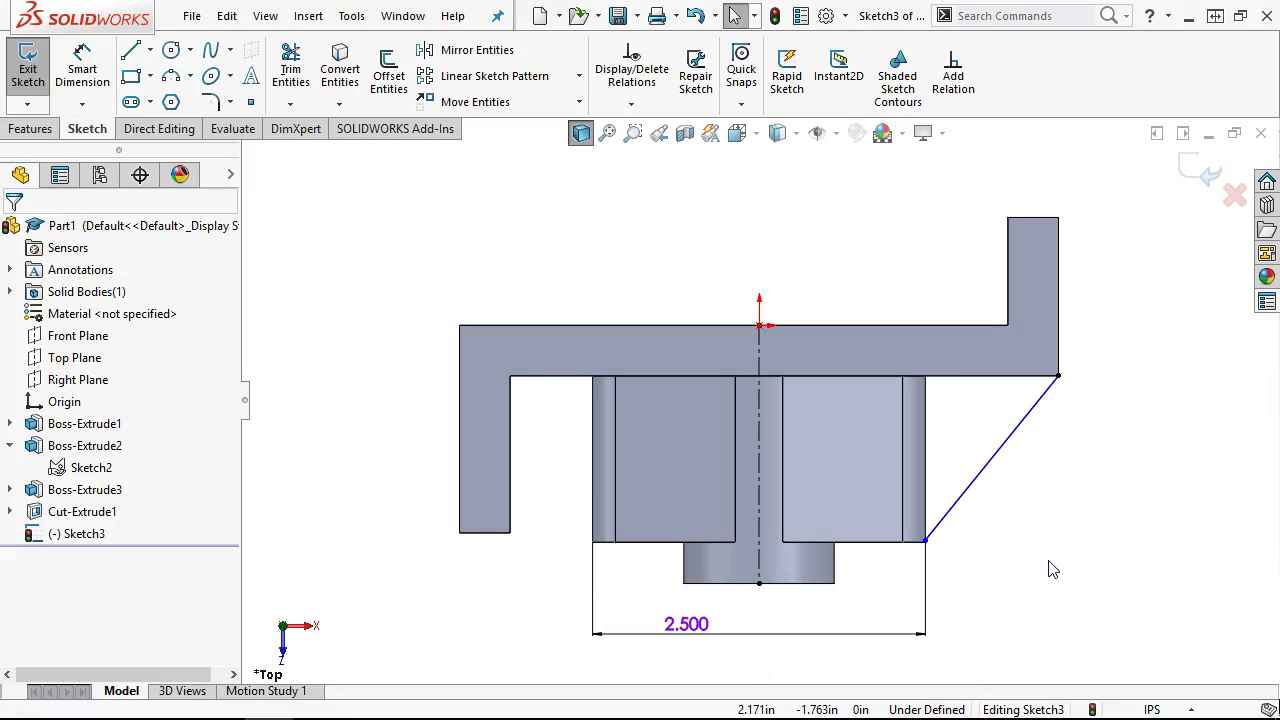
# Step: Move the slanted line's lower endpoint vertically to the level of the side boss's end edge
pyautogui.scroll(-5, 814, 523)
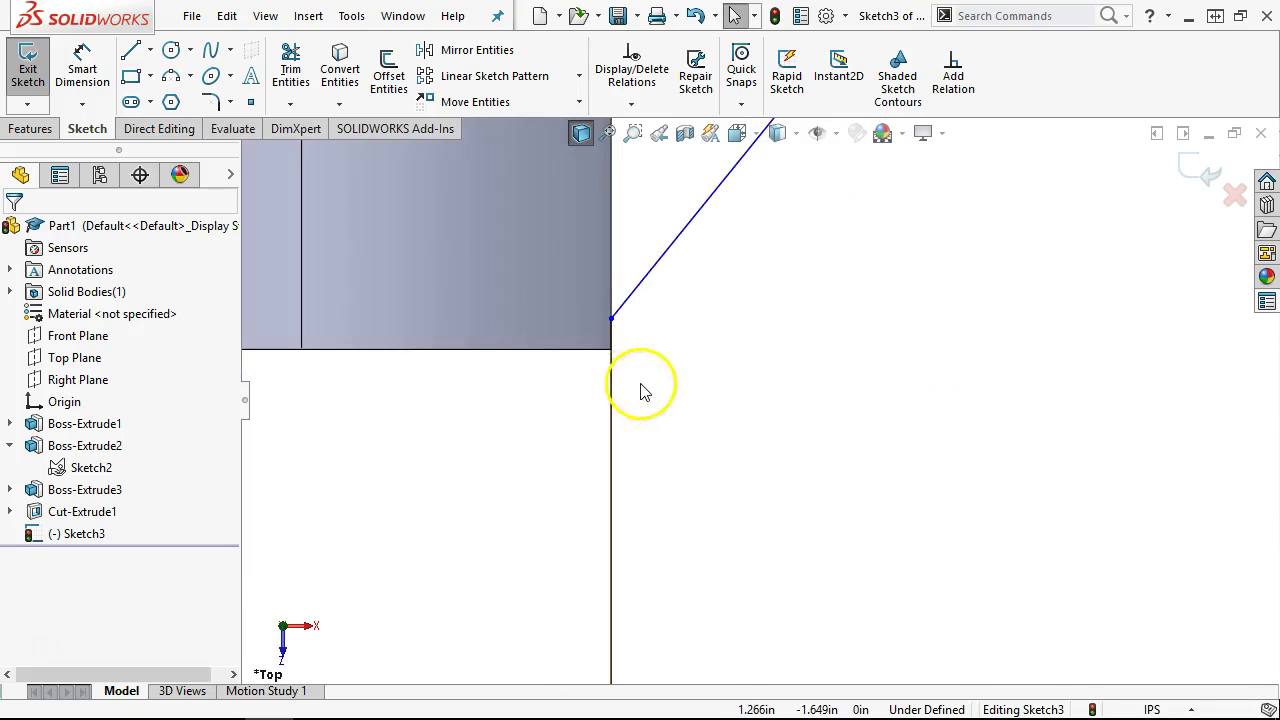
pyautogui.scroll(3, 766, 409)
pyautogui.click(747, 401)
pyautogui.moveTo(802, 408)
pyautogui.mouseDown()
pyautogui.moveTo(814, 449)
pyautogui.moveTo(811, 366)
pyautogui.moveTo(823, 420)
pyautogui.moveTo(814, 408)
pyautogui.mouseUp()
pyautogui.scroll(-4, 766, 412)
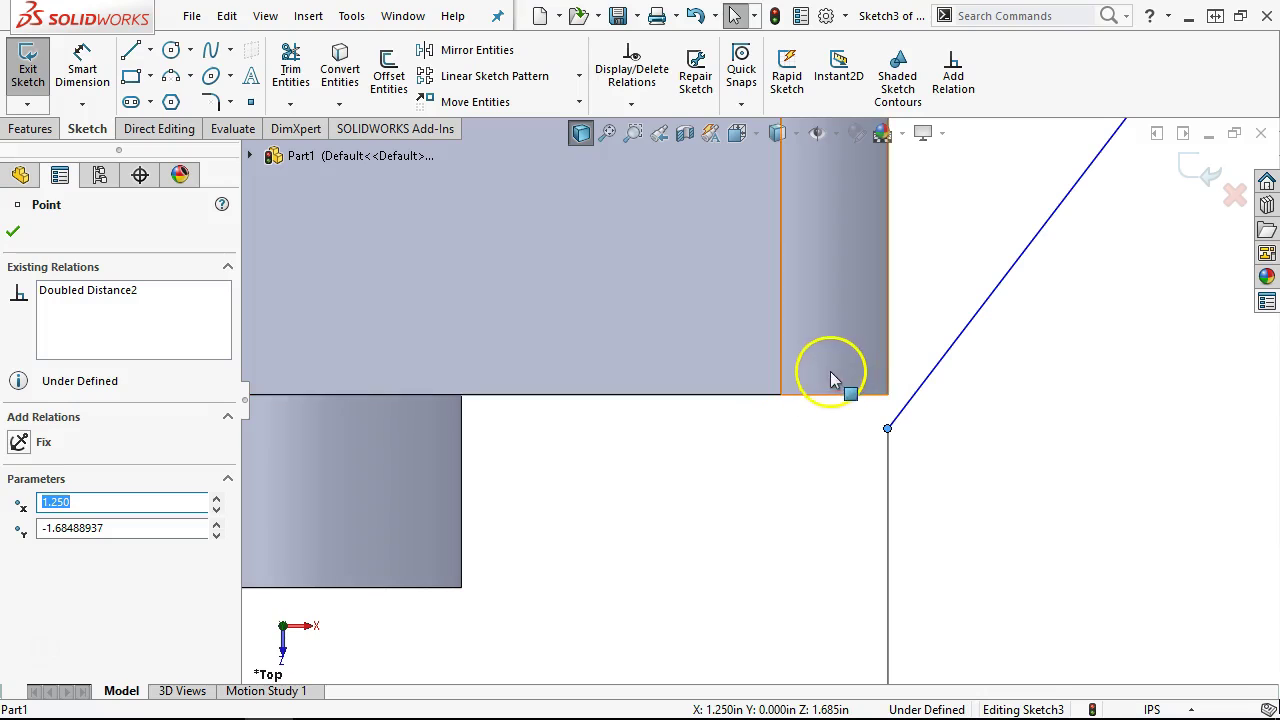
pyautogui.scroll(-2, 865, 412)
pyautogui.moveTo(893, 443); pyautogui.dragTo(902, 396)
pyautogui.click(750, 372)
pyautogui.scroll(2, 757, 472)
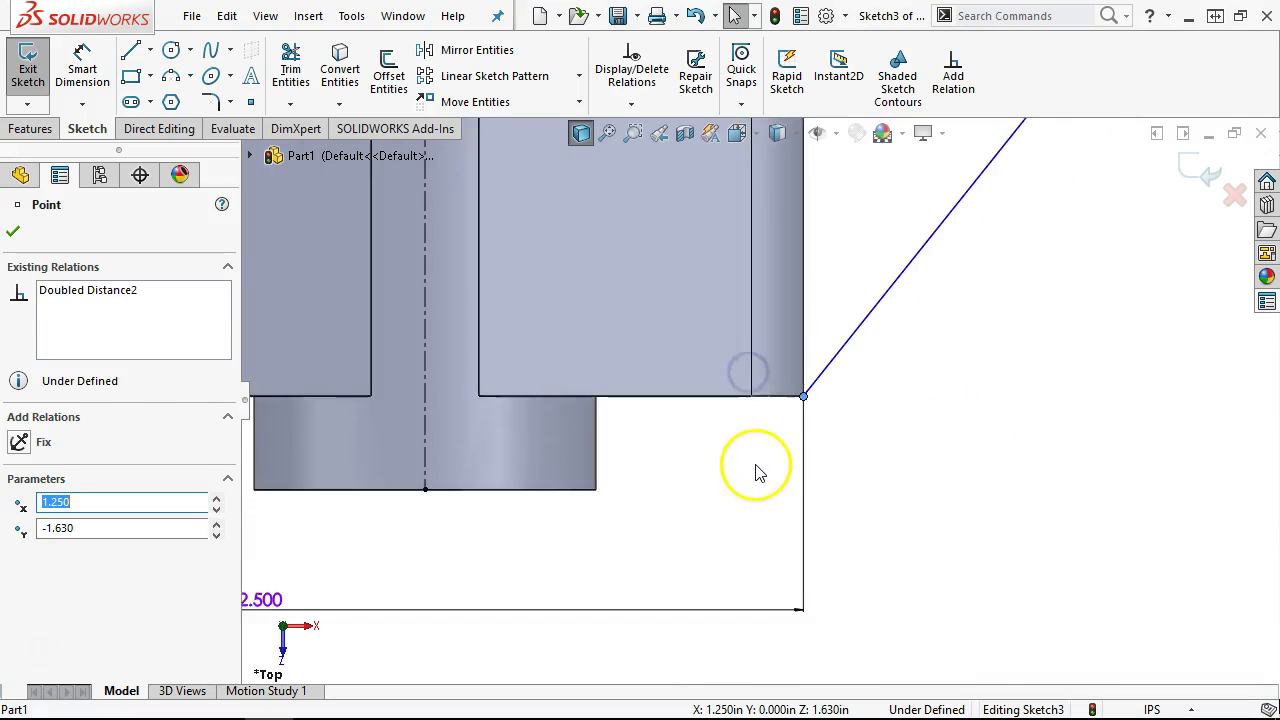
pyautogui.scroll(2, 757, 472)
# Step: Delete the 2.5 in dimension and attach the slanted line's lower endpoint to the side boss's outer corner
pyautogui.click(471, 514)
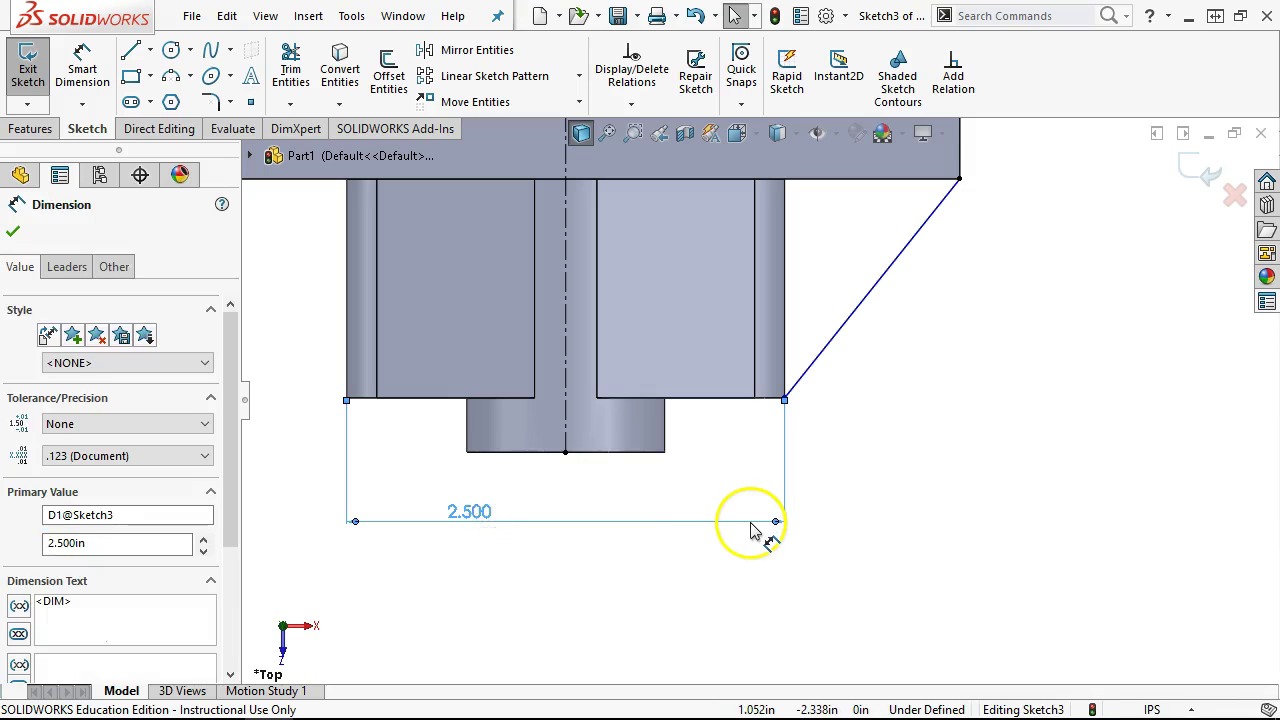
pyautogui.press('Delete')
pyautogui.scroll(-3, 814, 380)
pyautogui.moveTo(752, 320)
pyautogui.mouseDown()
pyautogui.moveTo(760, 363)
pyautogui.moveTo(743, 315)
pyautogui.mouseUp()
pyautogui.click(769, 400)
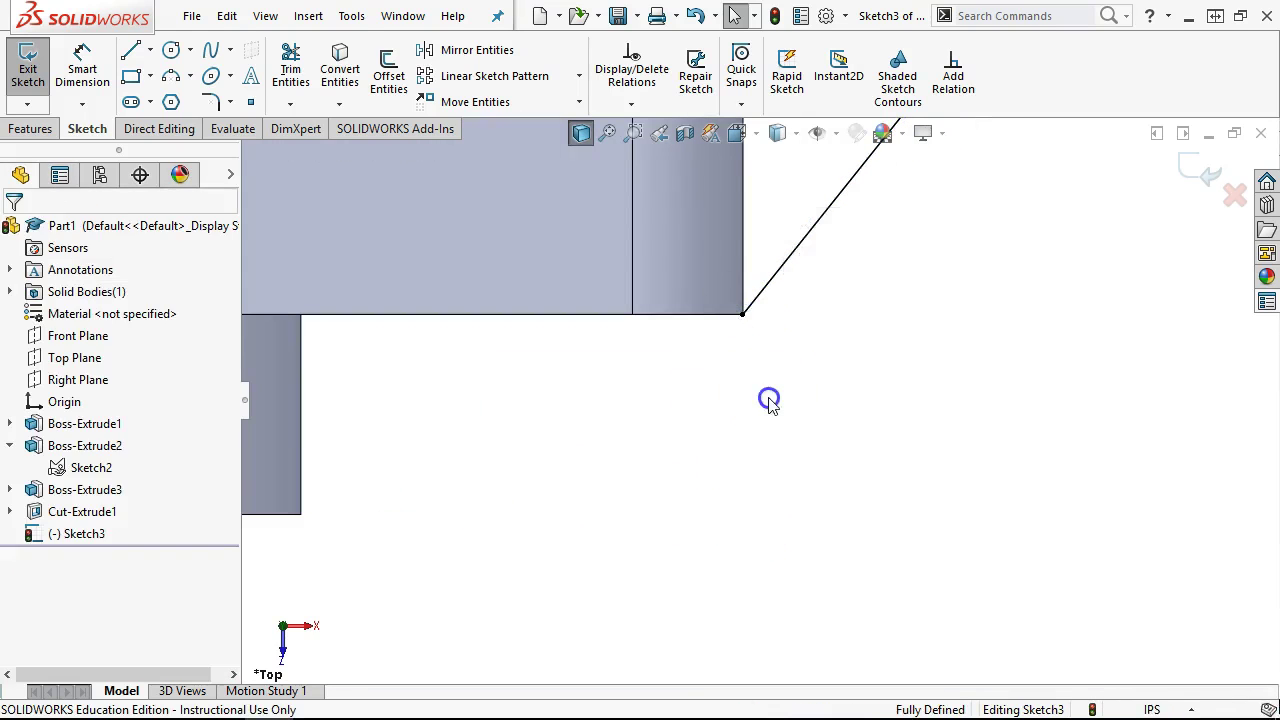
# Step: Try to create a 0.25 in thick rib on both sides of the slanted line, parallel to the sketch with the material side flipped
pyautogui.scroll(3, 800, 450)
pyautogui.hotkey('ctrl', '7')
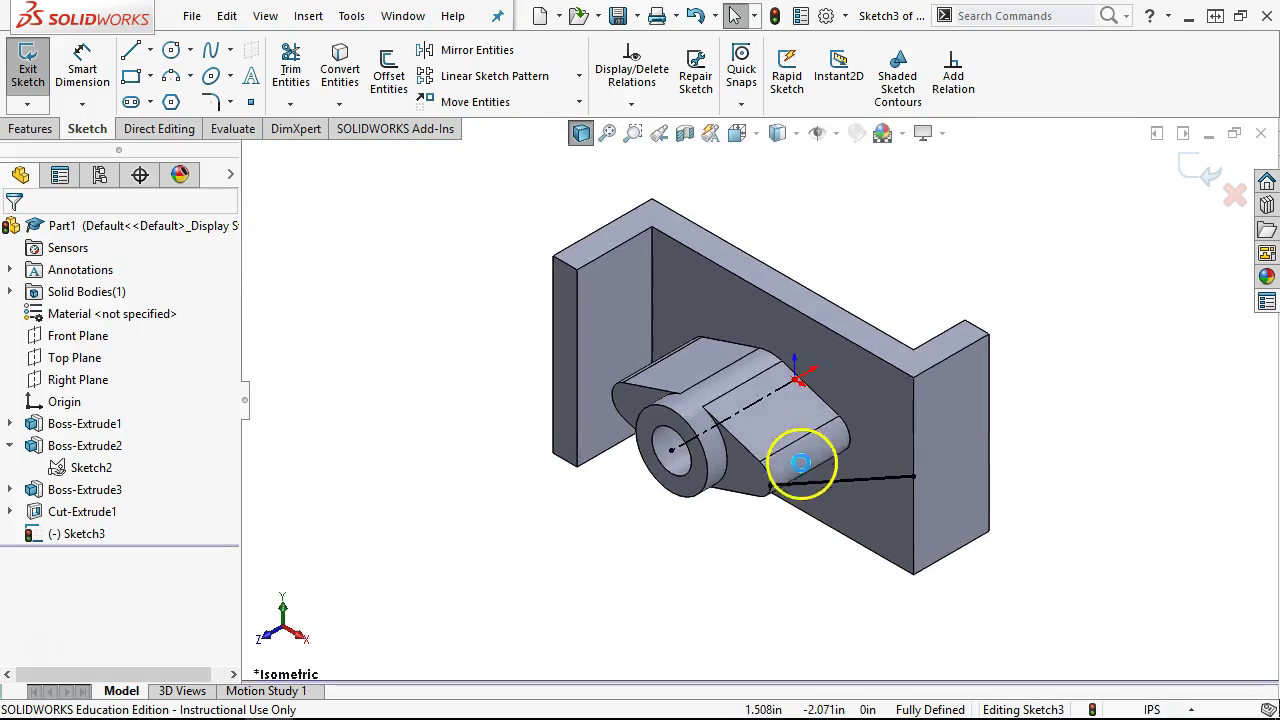
pyautogui.scroll(-4, 800, 462)
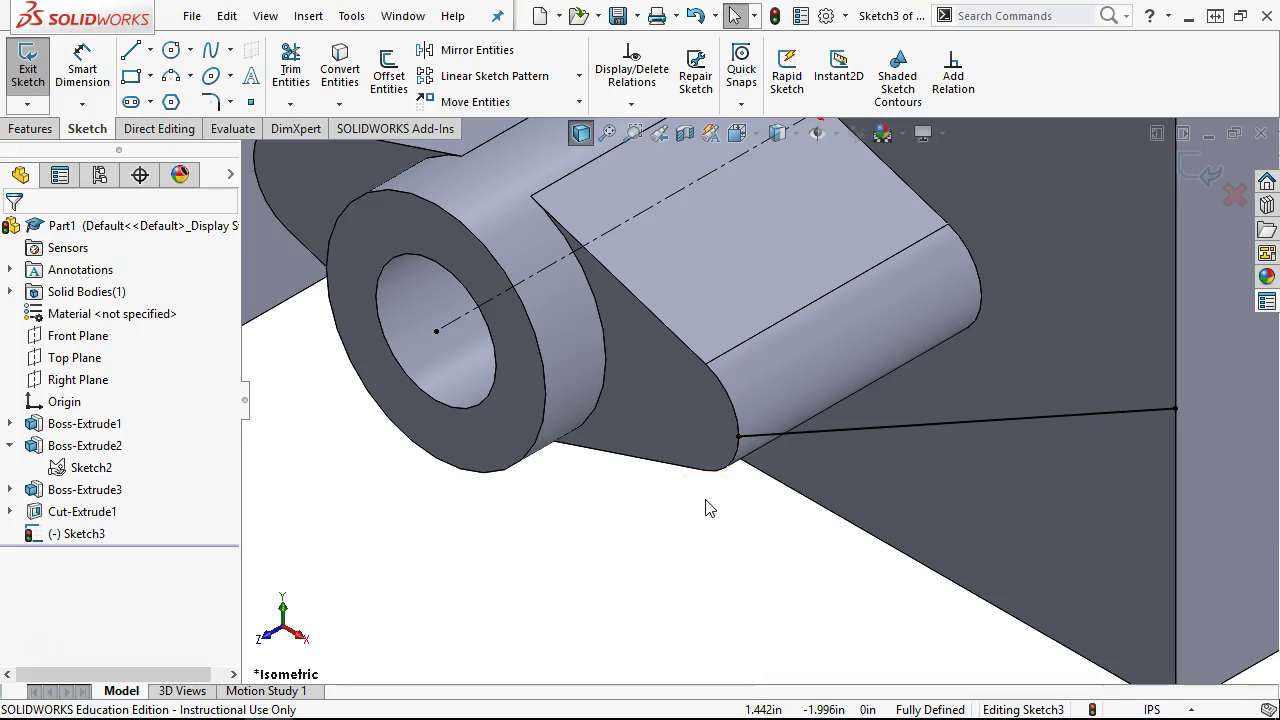
pyautogui.scroll(3, 688, 420)
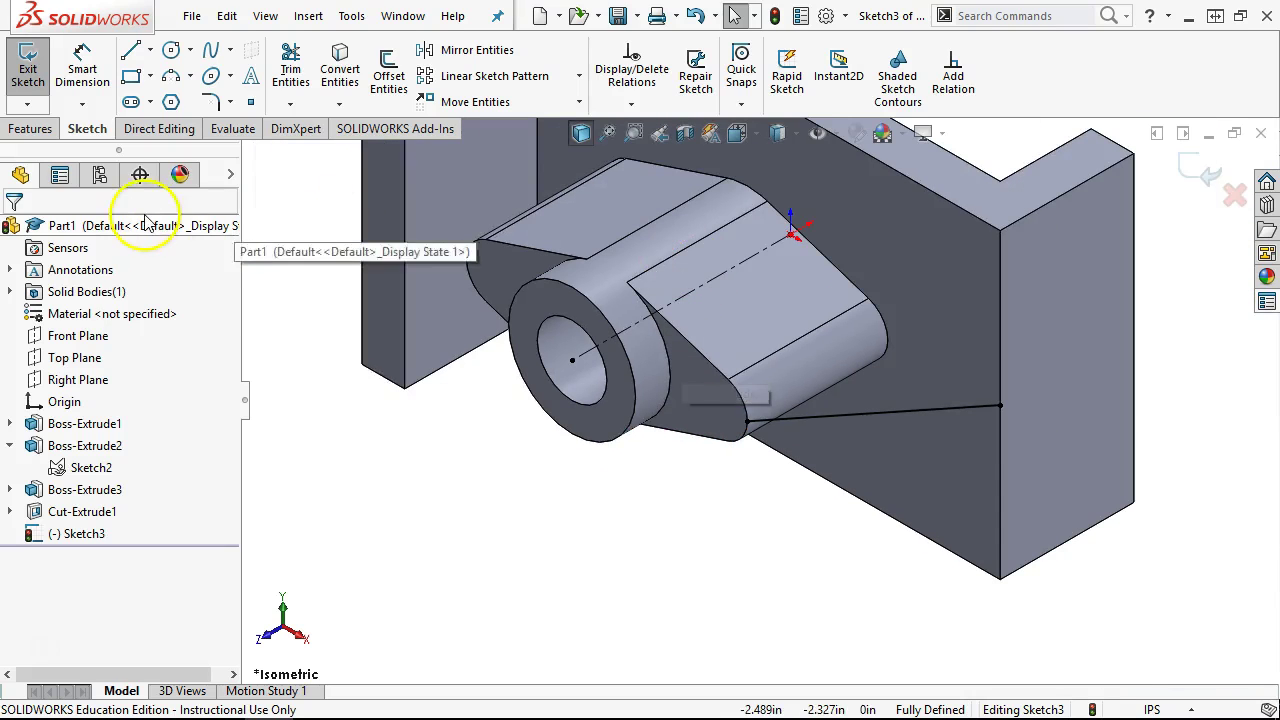
pyautogui.click(30, 128)
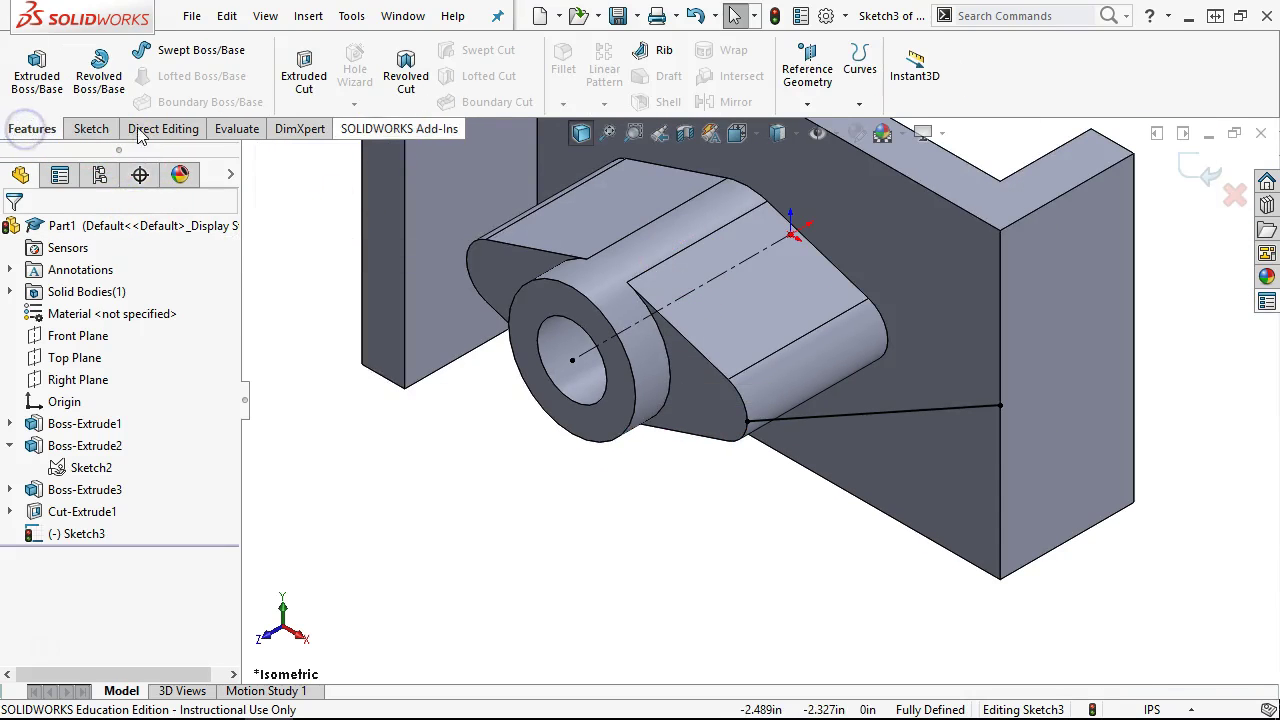
pyautogui.click(659, 58)
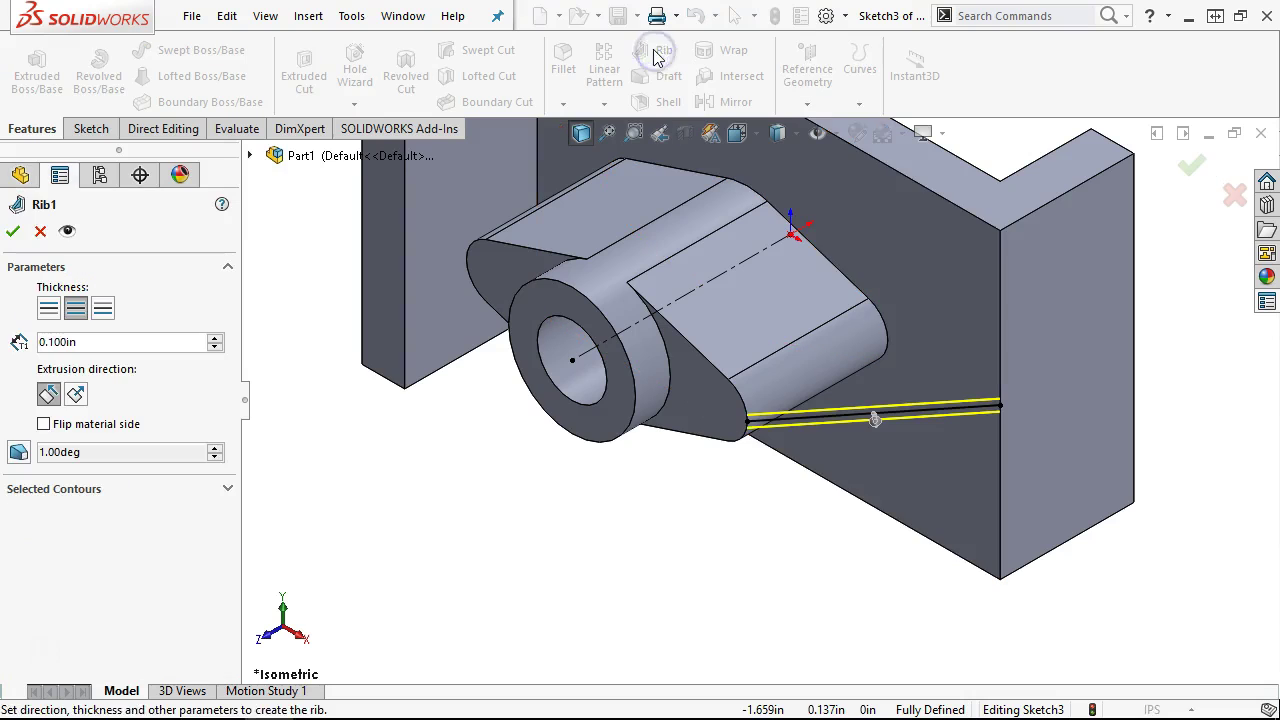
pyautogui.moveTo(734, 623)
pyautogui.mouseDown(button='middle')
pyautogui.moveTo(803, 306)
pyautogui.moveTo(780, 263)
pyautogui.mouseUp(button='middle')
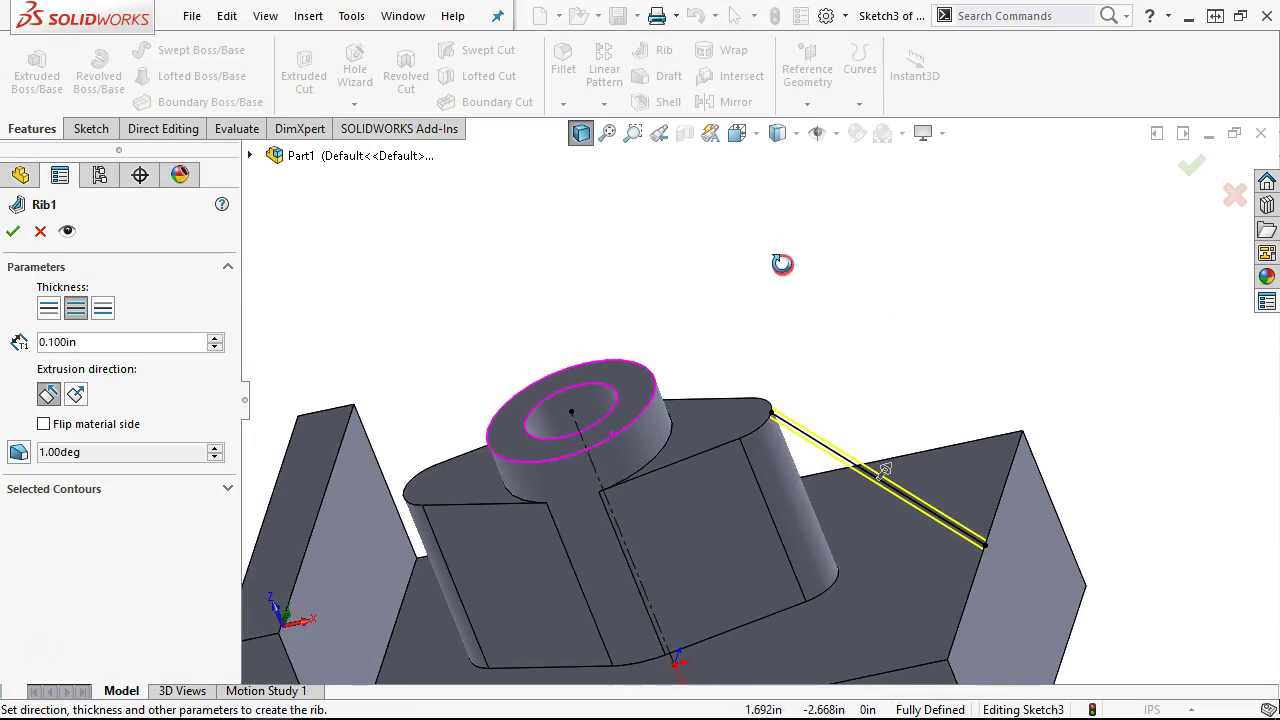
pyautogui.click(77, 394)
pyautogui.moveTo(857, 239)
pyautogui.mouseDown(button='middle')
pyautogui.moveTo(829, 297)
pyautogui.moveTo(870, 235)
pyautogui.mouseUp(button='middle')
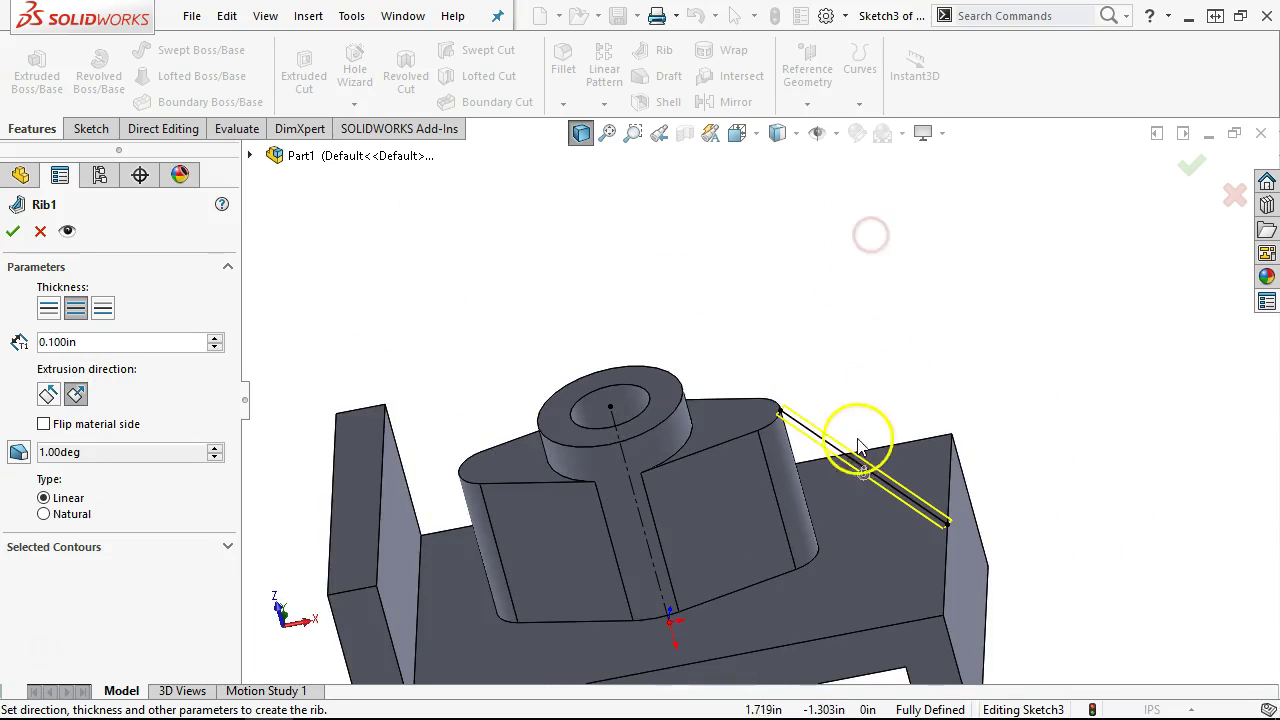
pyautogui.click(48, 394)
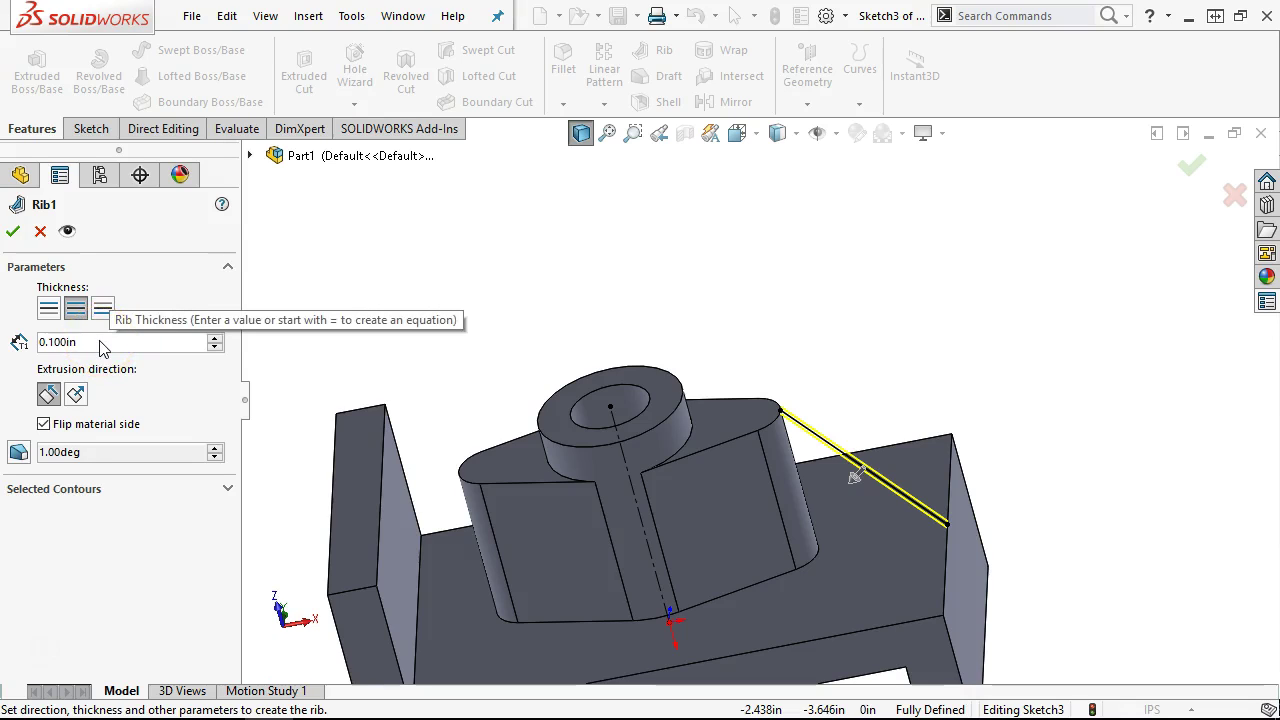
pyautogui.doubleClick(101, 341)
pyautogui.write('.25')
pyautogui.press('Return')
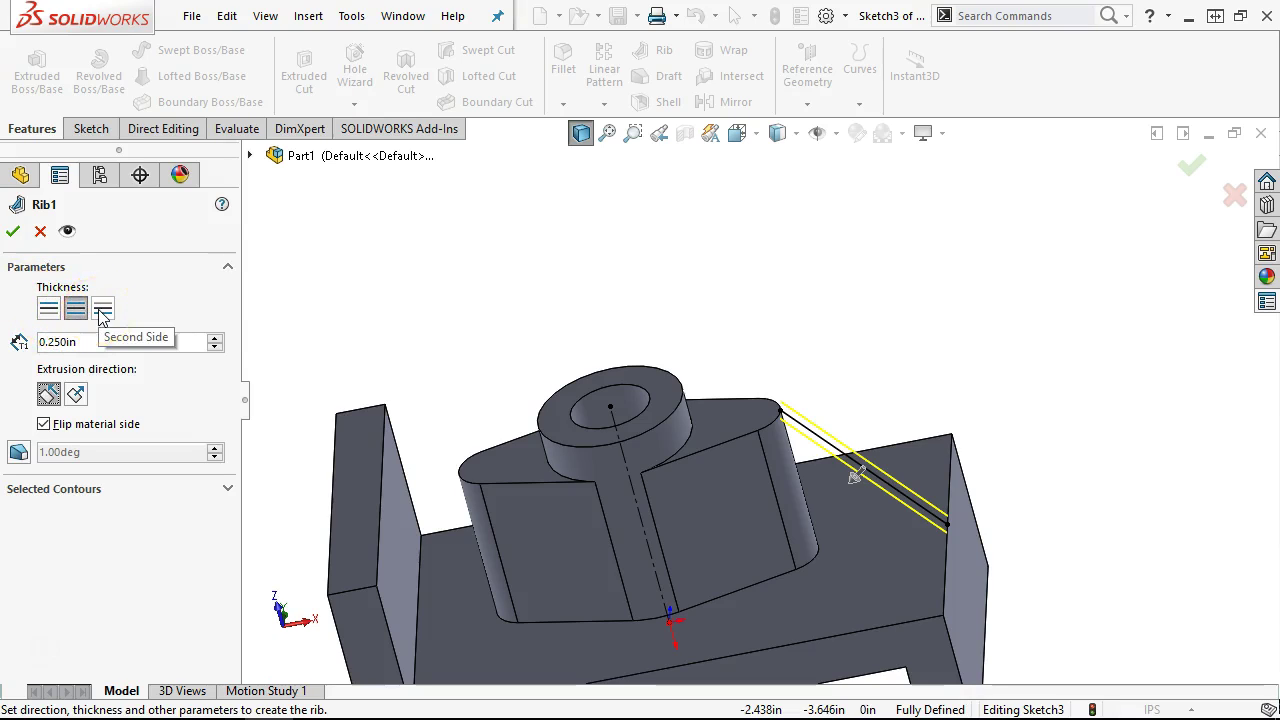
pyautogui.click(13, 231)
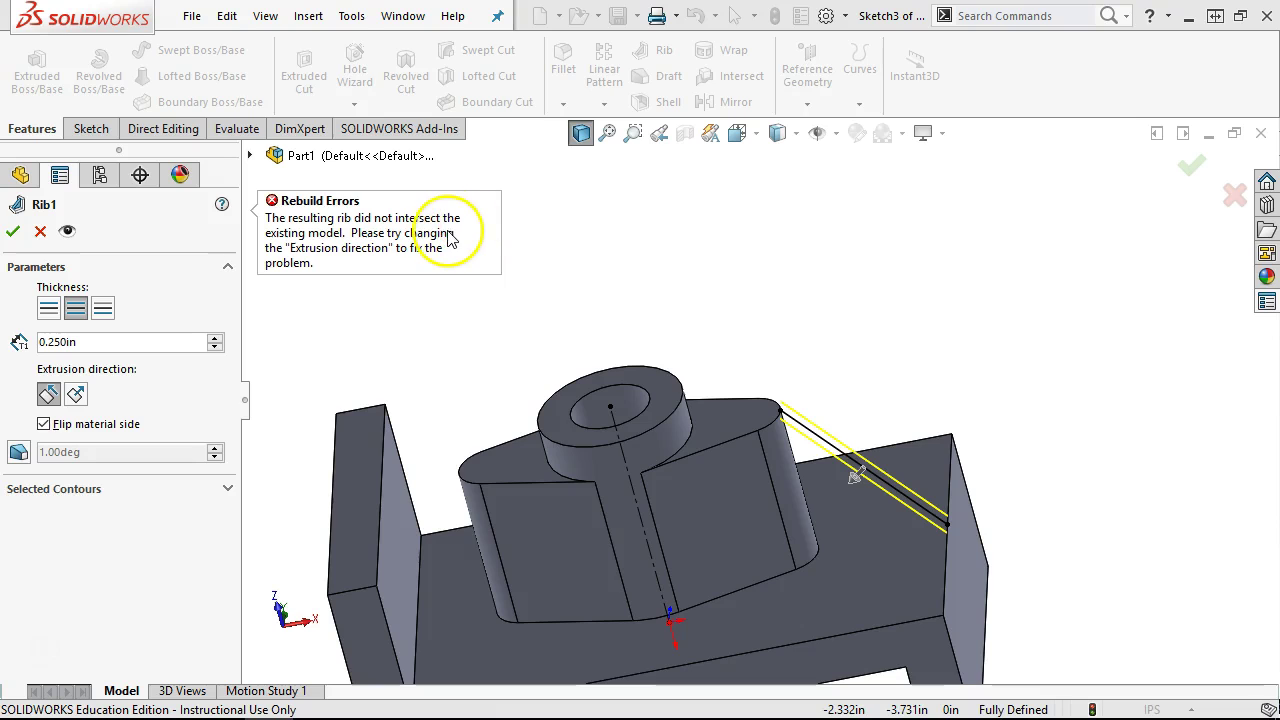
pyautogui.scroll(-5, 789, 363)
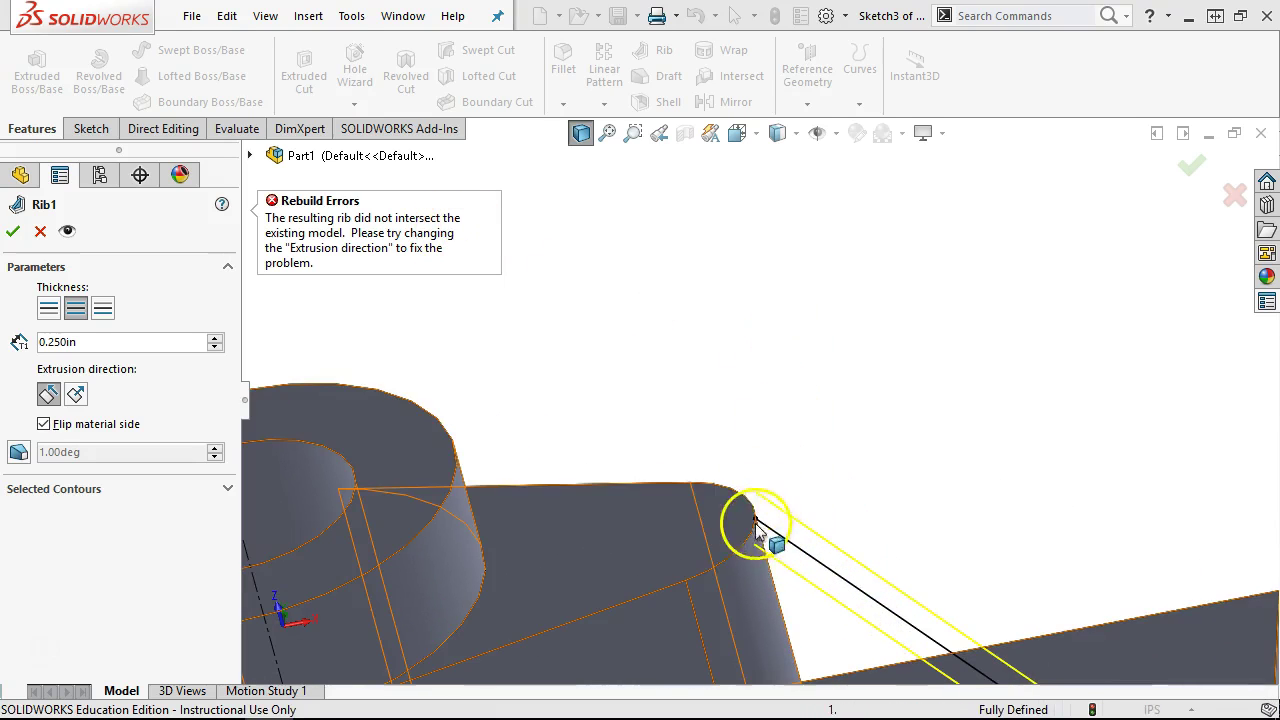
pyautogui.scroll(4, 750, 505)
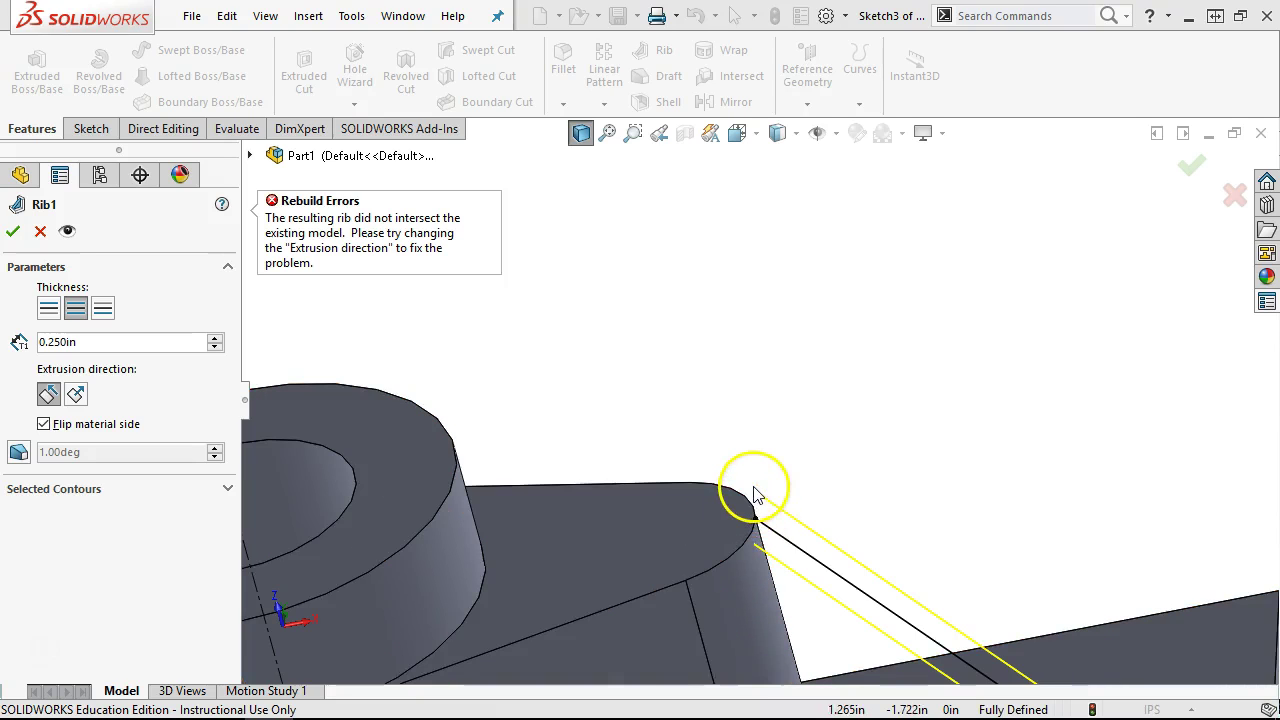
pyautogui.click(40, 232)
# Step: Detach the slanted line's lower endpoint from the boss corner and place it on the boss's side edge, slightly above the corner
pyautogui.click(689, 455)
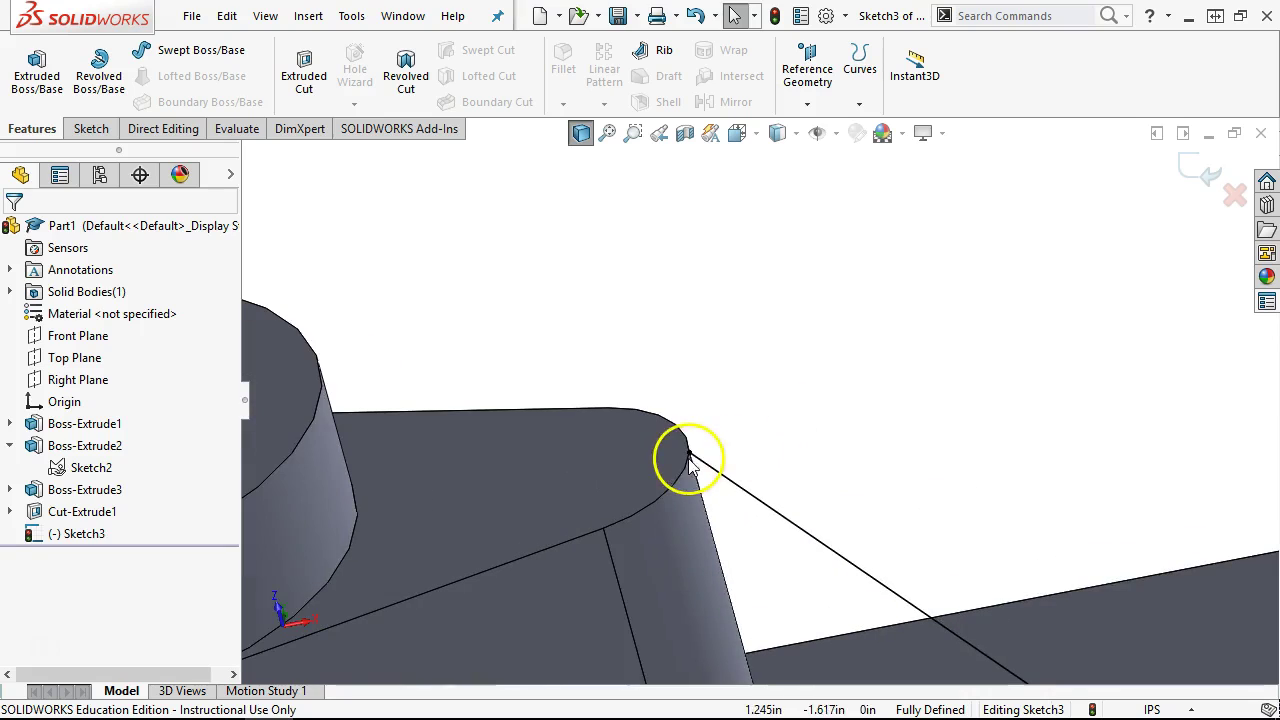
pyautogui.moveTo(691, 466); pyautogui.dragTo(689, 463)
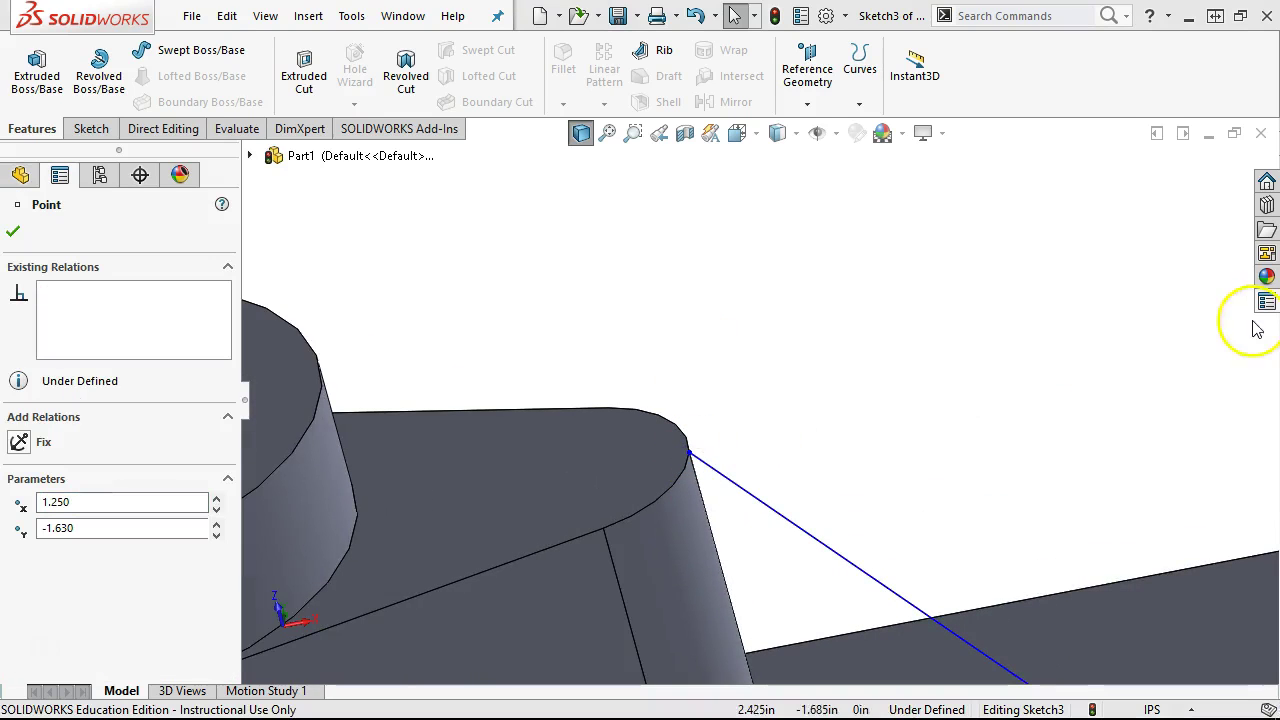
pyautogui.click(764, 407)
pyautogui.hotkey('ctrl', '7')
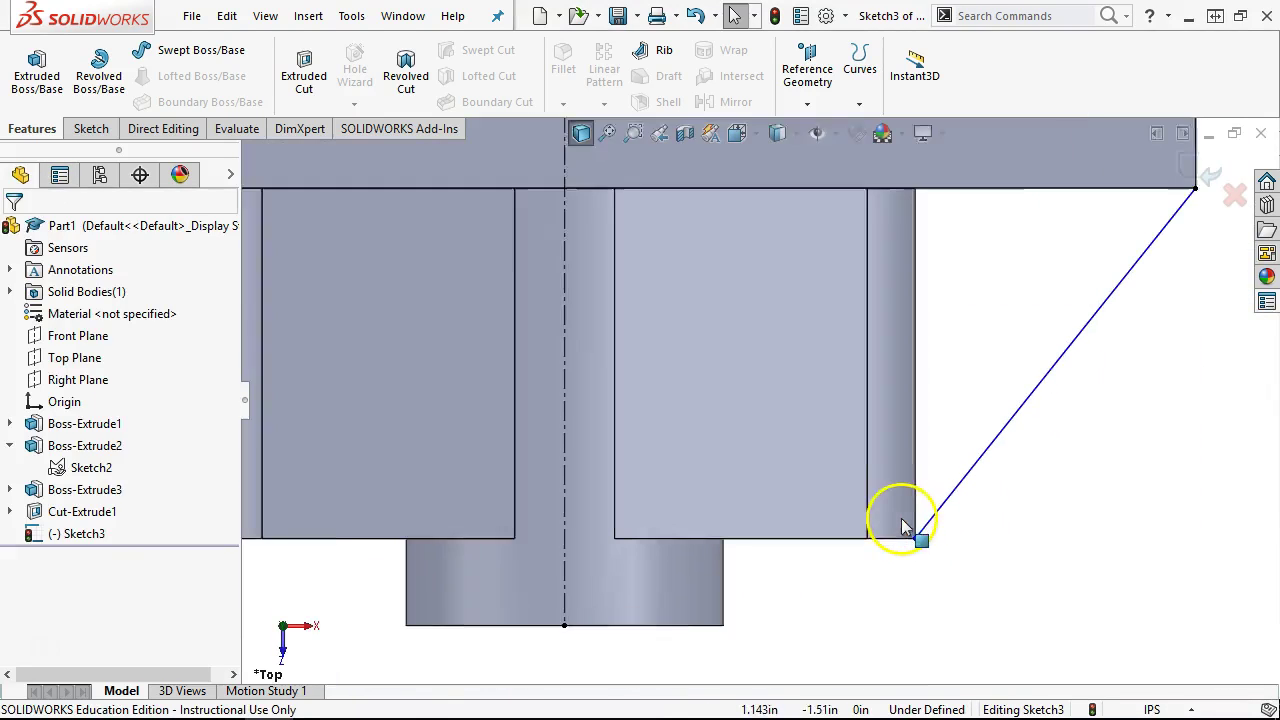
pyautogui.click(911, 534)
pyautogui.moveTo(911, 534); pyautogui.dragTo(912, 522)
# Step: Dimension the slanted line's lower endpoint 0.001 in from the side boss's end edge
pyautogui.rightClick(961, 581)
pyautogui.click(1129, 412)
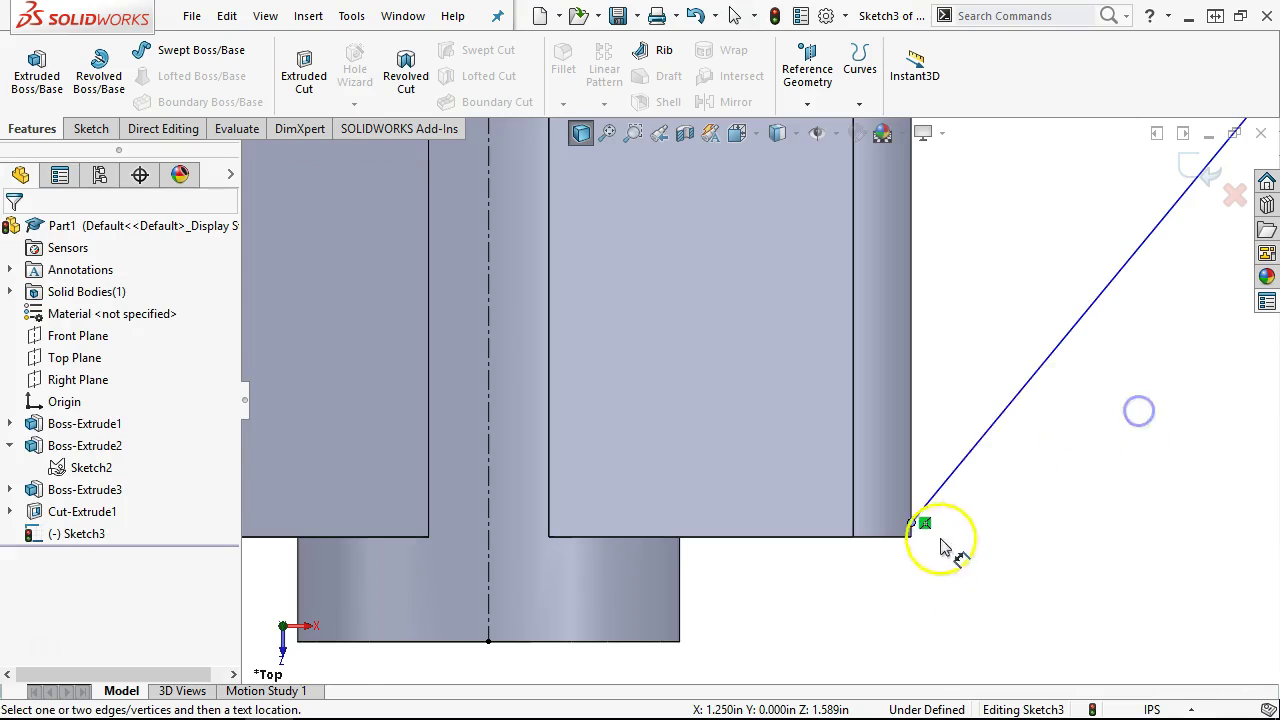
pyautogui.scroll(-5, 943, 543)
pyautogui.click(818, 408)
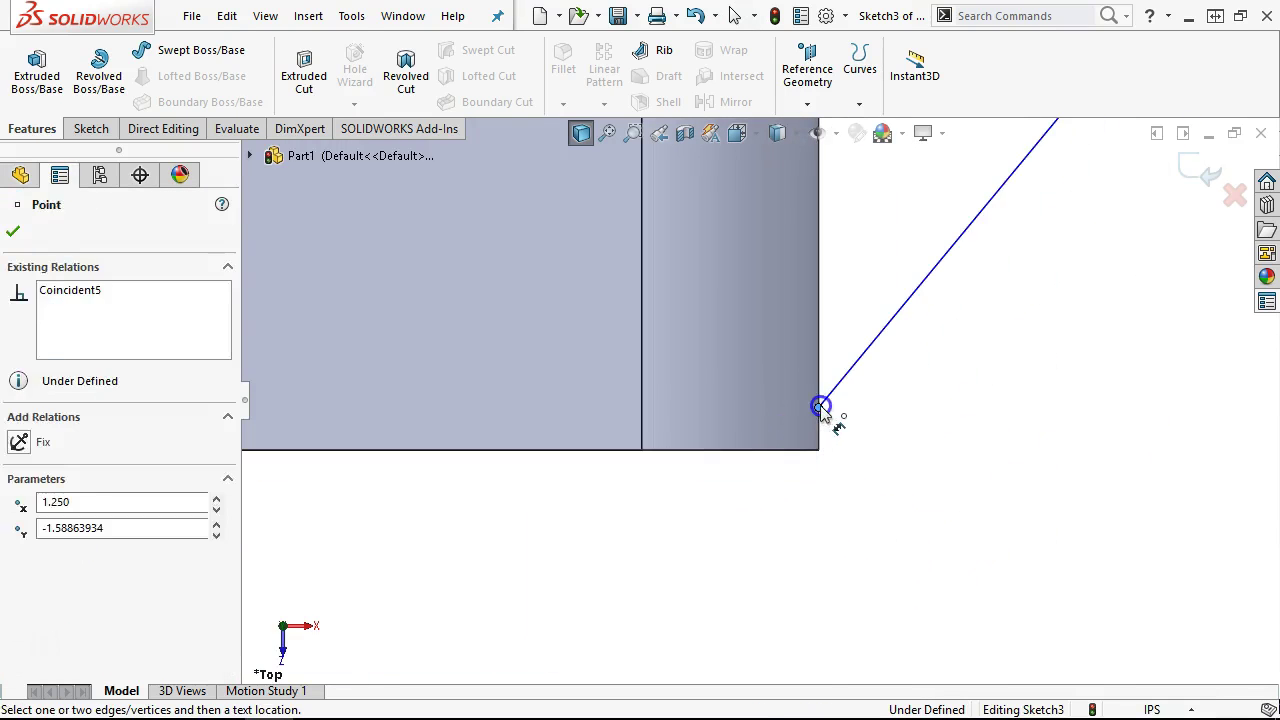
pyautogui.click(812, 452)
pyautogui.click(935, 486)
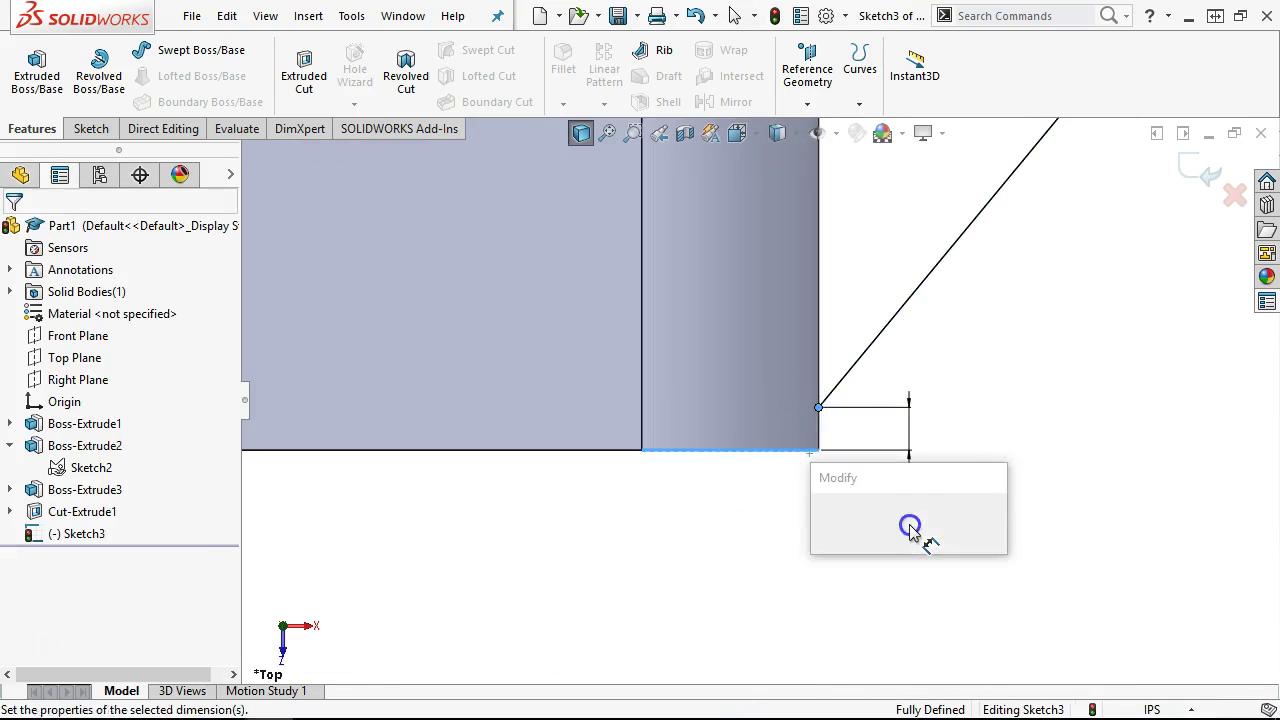
pyautogui.write('.001')
pyautogui.press('Return')
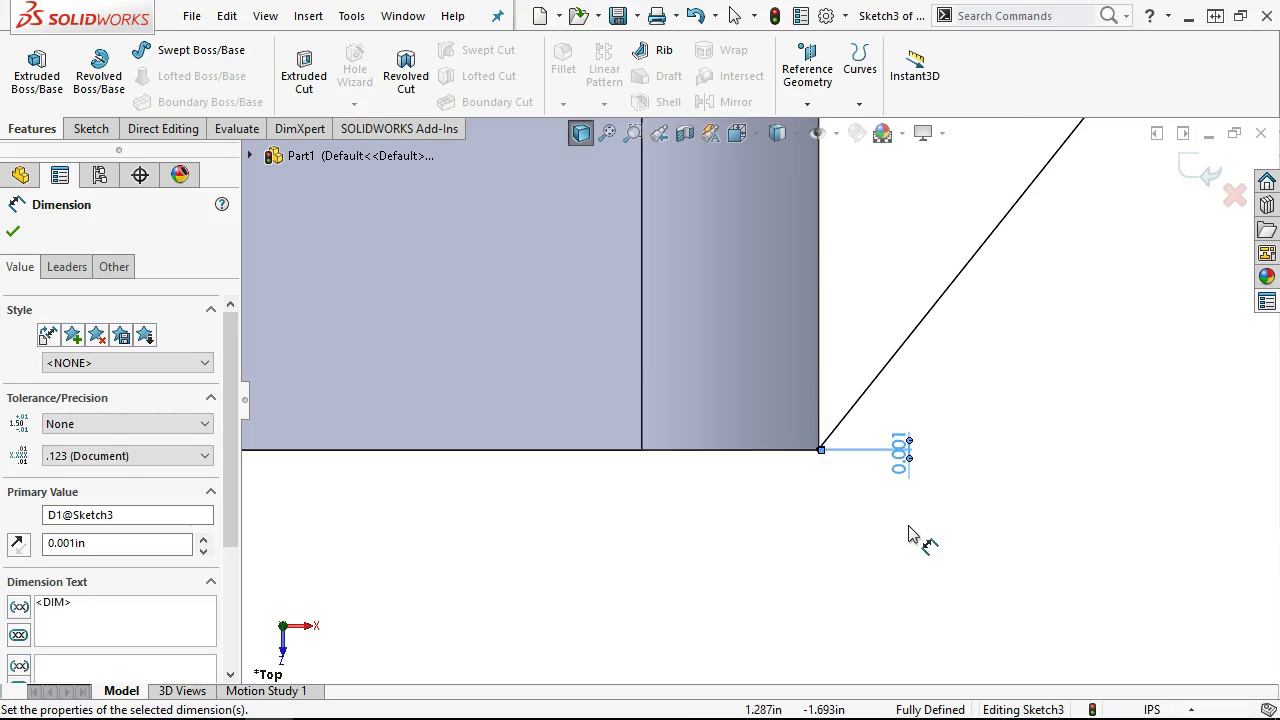
pyautogui.rightClick(836, 243)
pyautogui.click(889, 307)
# Step: Try to build the rib from the adjusted sketch with 0.25 in thickness and the material side flipped
pyautogui.moveTo(886, 306); pyautogui.dragTo(846, 40, button='middle')
pyautogui.press('f')
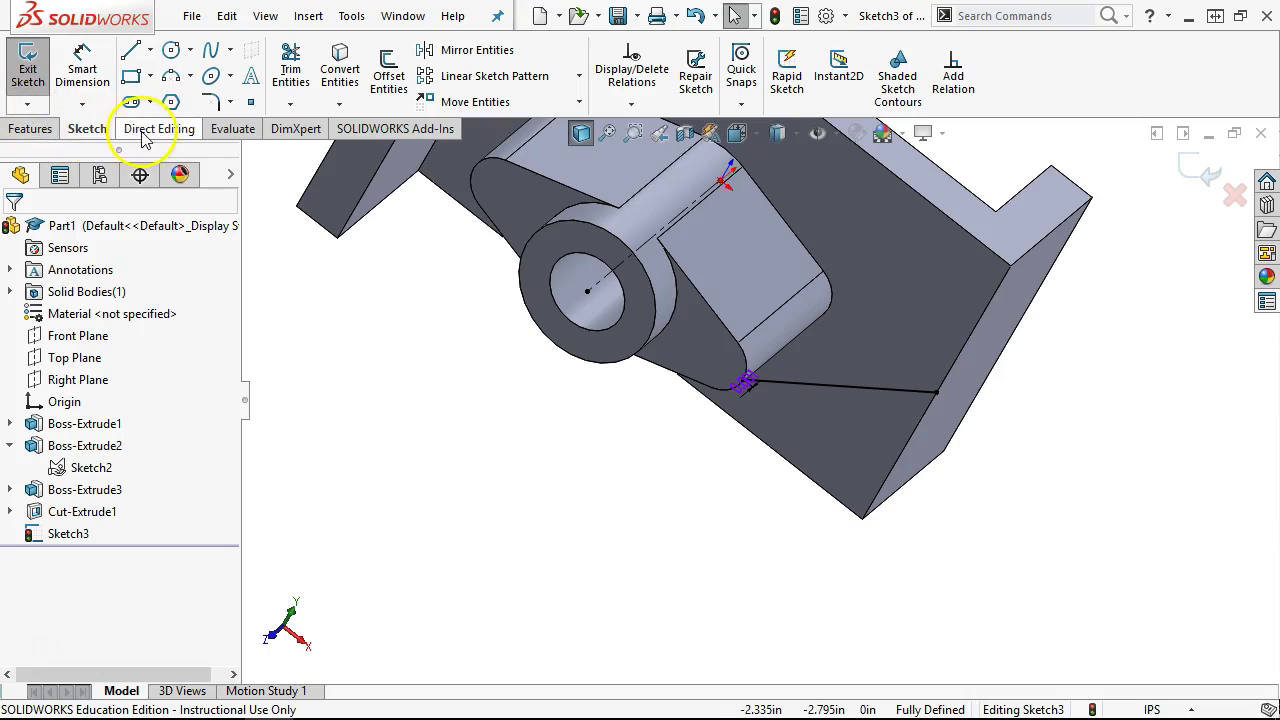
pyautogui.click(30, 128)
pyautogui.click(662, 54)
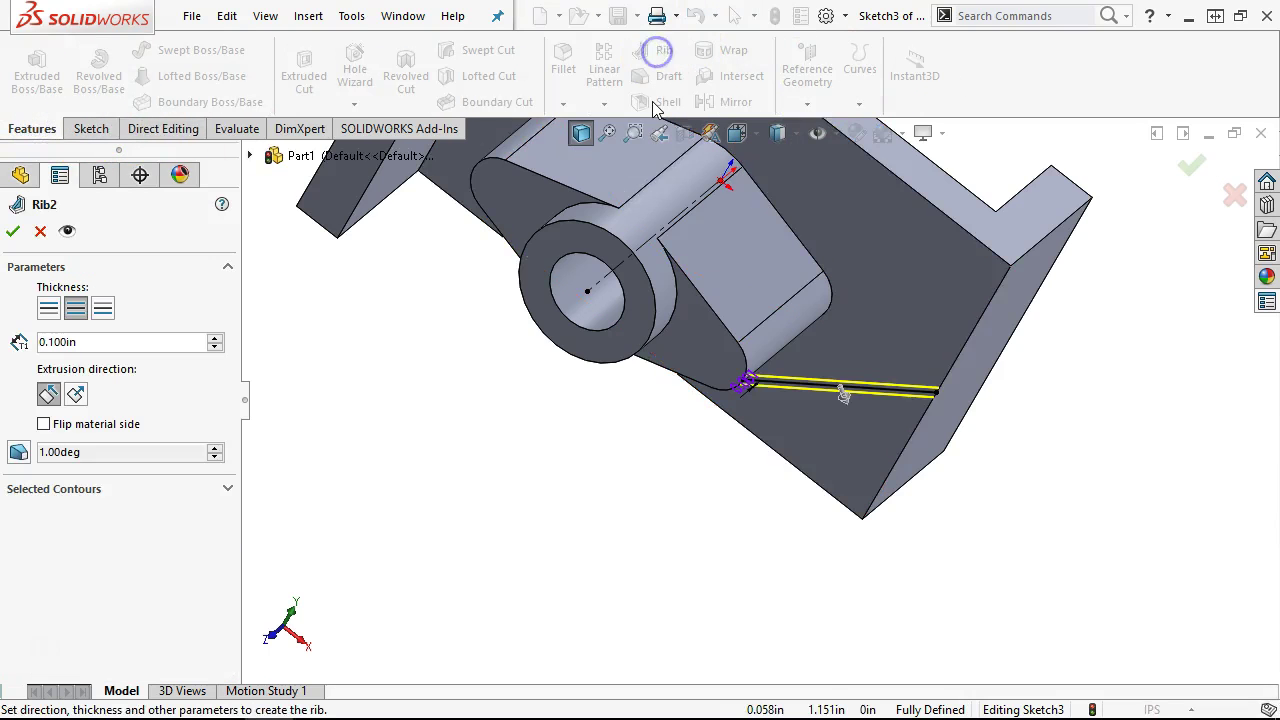
pyautogui.click(43, 424)
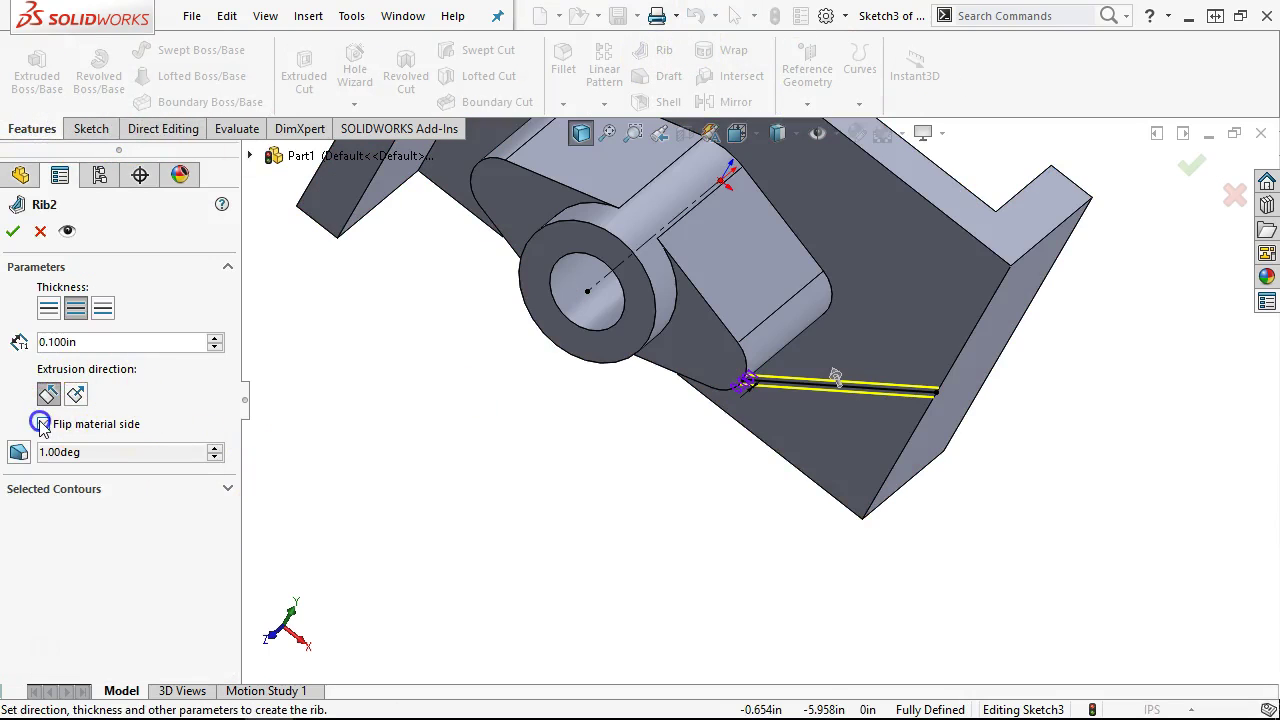
pyautogui.write('.25')
pyautogui.press('Return')
pyautogui.click(13, 232)
pyautogui.moveTo(371, 406); pyautogui.dragTo(380, 229, button='middle')
pyautogui.click(13, 232)
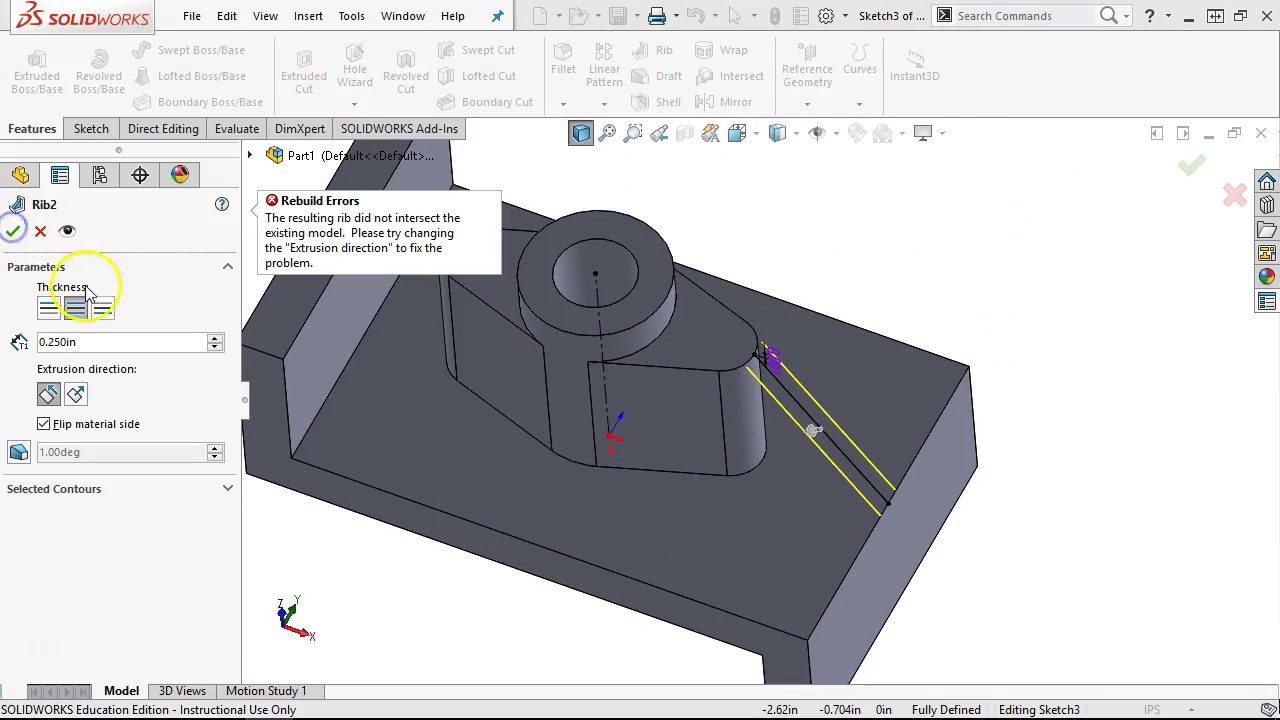
pyautogui.click(40, 231)
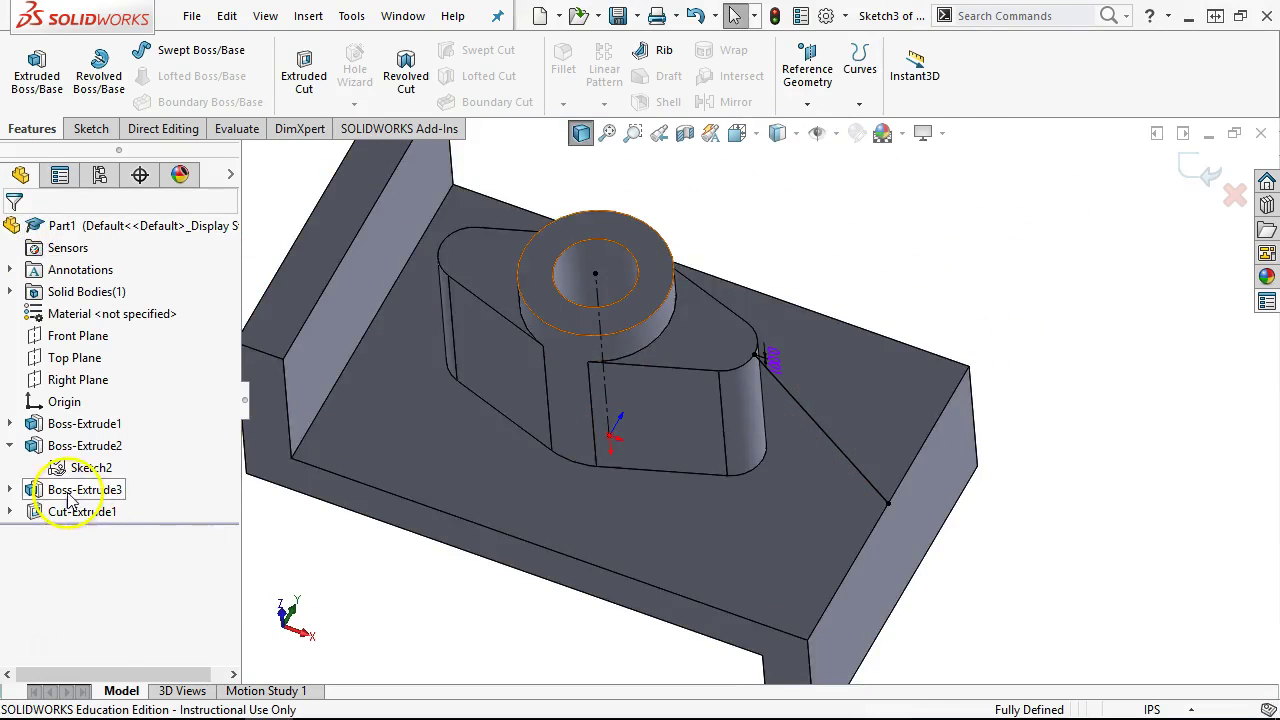
# Step: Set the slanted line endpoint's offset from the side boss's end edge to 0.010 in
pyautogui.doubleClick(770, 358)
pyautogui.write('.0')
pyautogui.press('Return')
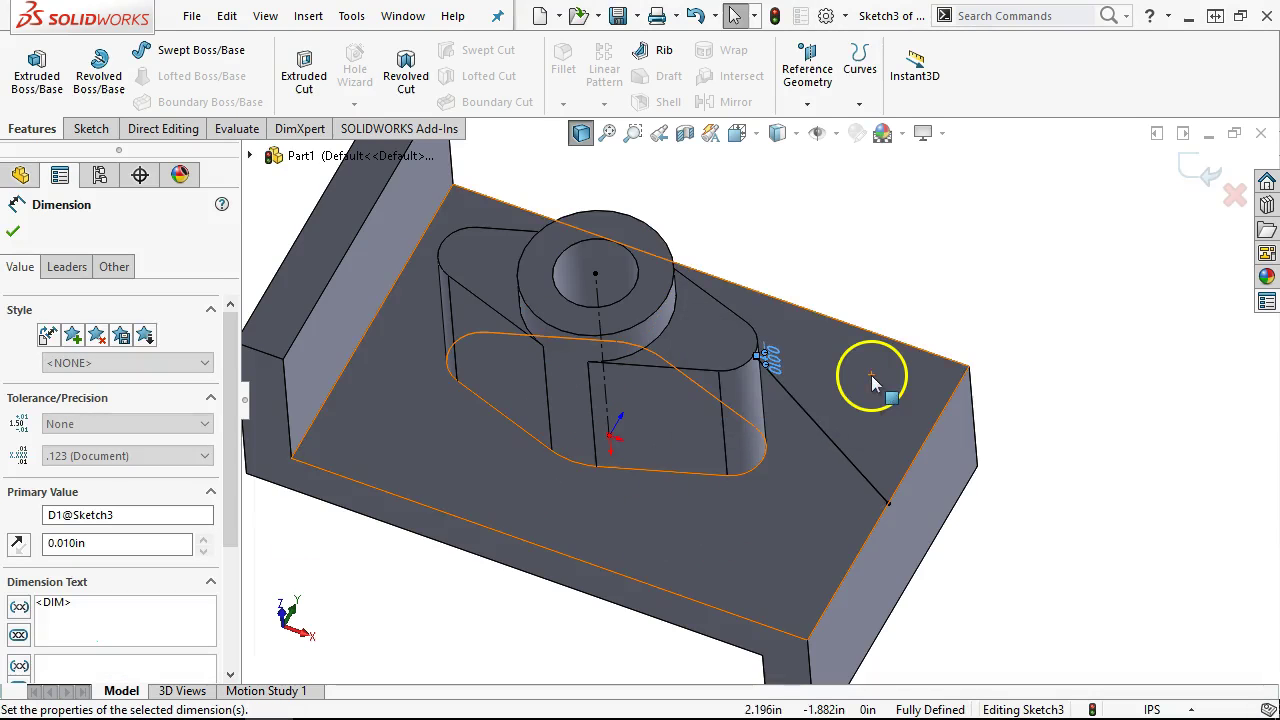
pyautogui.click(13, 231)
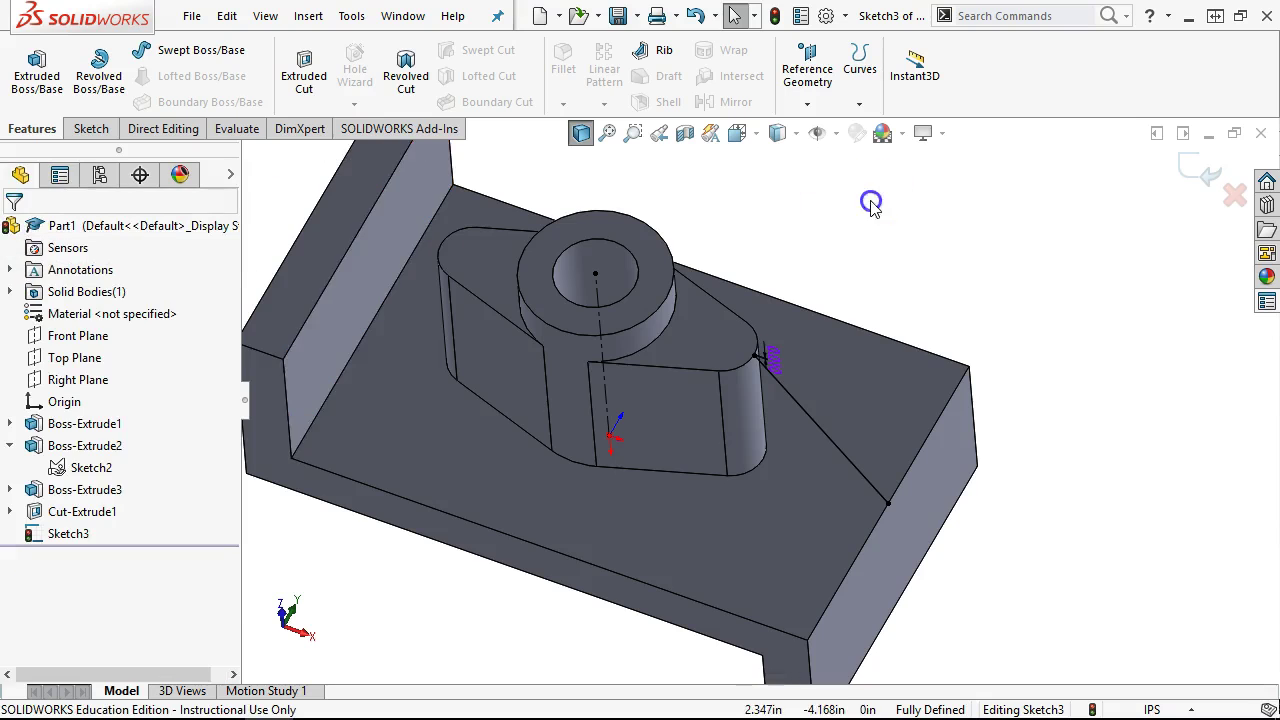
# Step: Try the Rib feature again on the slanted line, 0.25 in thick with the material side flipped
pyautogui.click(660, 52)
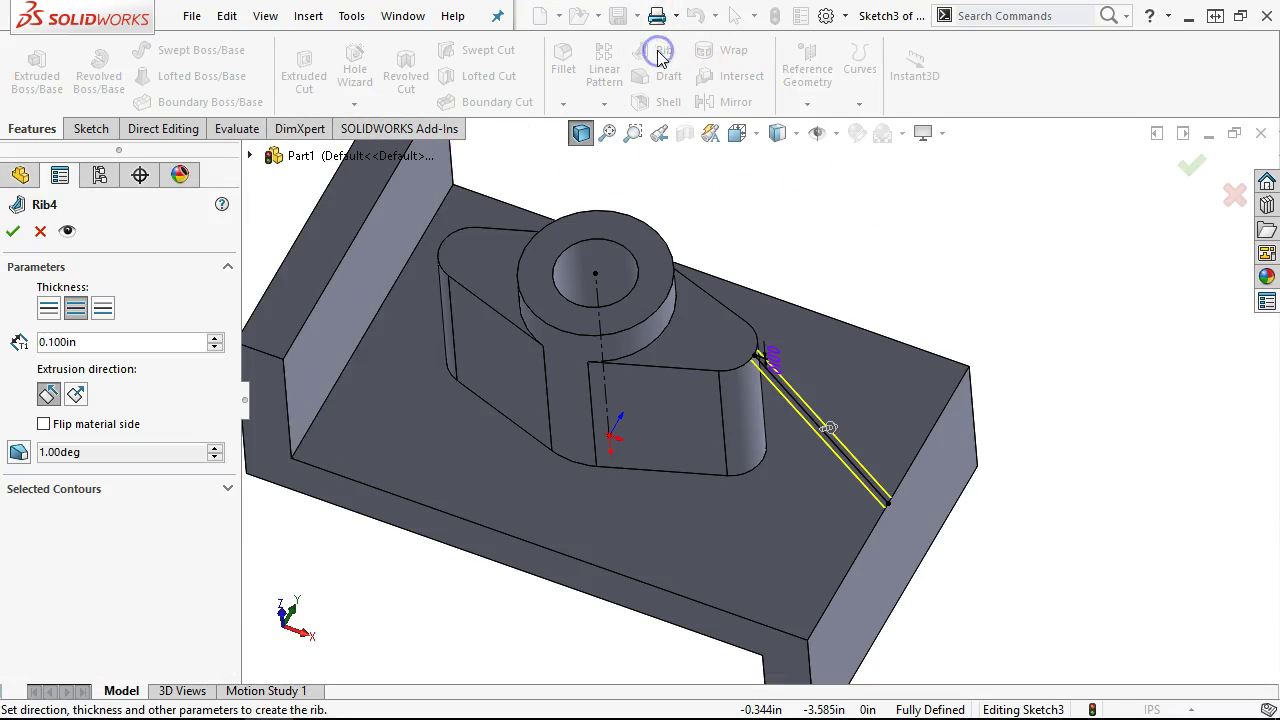
pyautogui.click(56, 398)
pyautogui.click(44, 425)
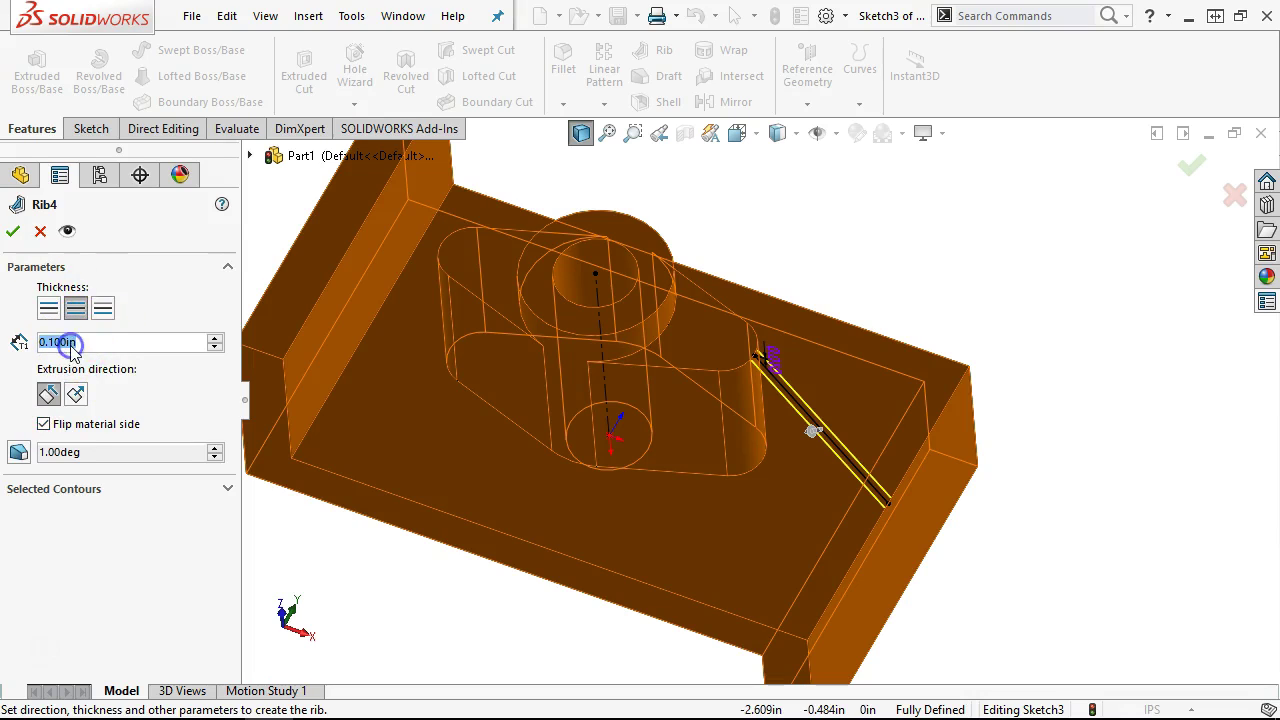
pyautogui.write('.25')
pyautogui.press('Return')
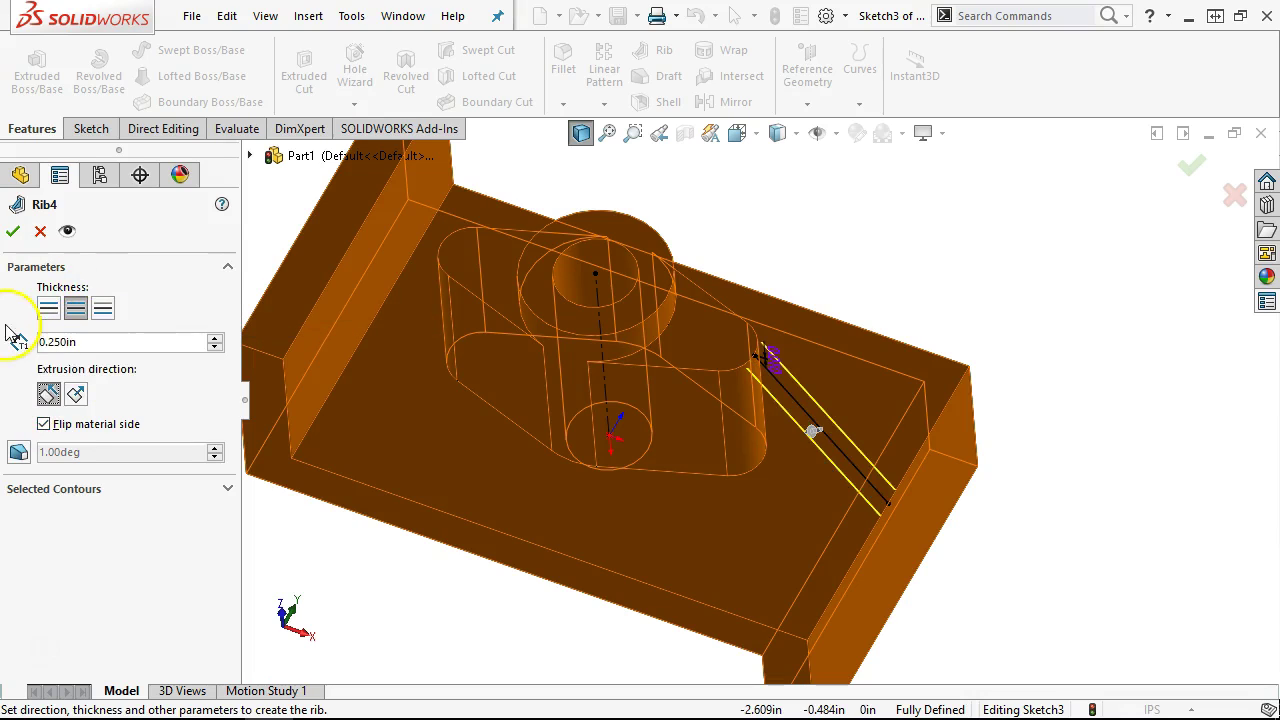
pyautogui.click(13, 231)
# Step: Examine where the rib preview meets the side boss's rounded edge and the base, and cancel the rib
pyautogui.moveTo(945, 155); pyautogui.dragTo(925, 277, button='middle')
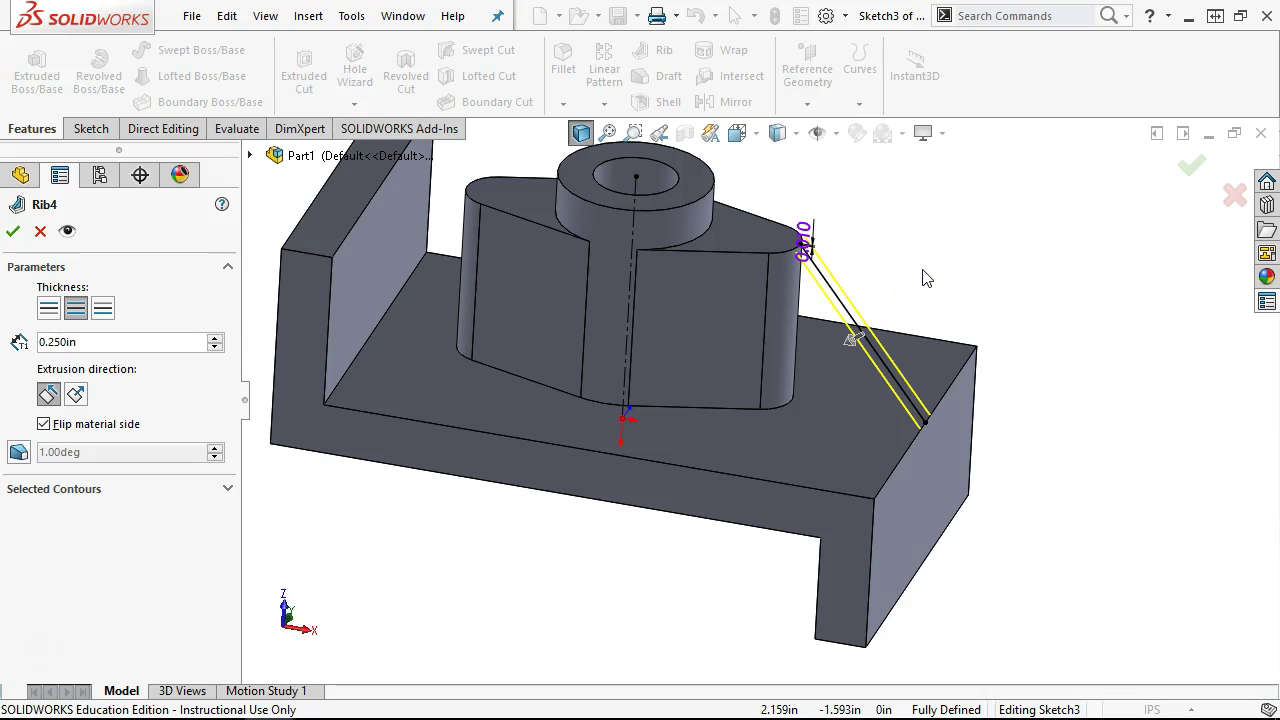
pyautogui.moveTo(925, 278); pyautogui.dragTo(907, 291, button='middle')
pyautogui.click(300, 271)
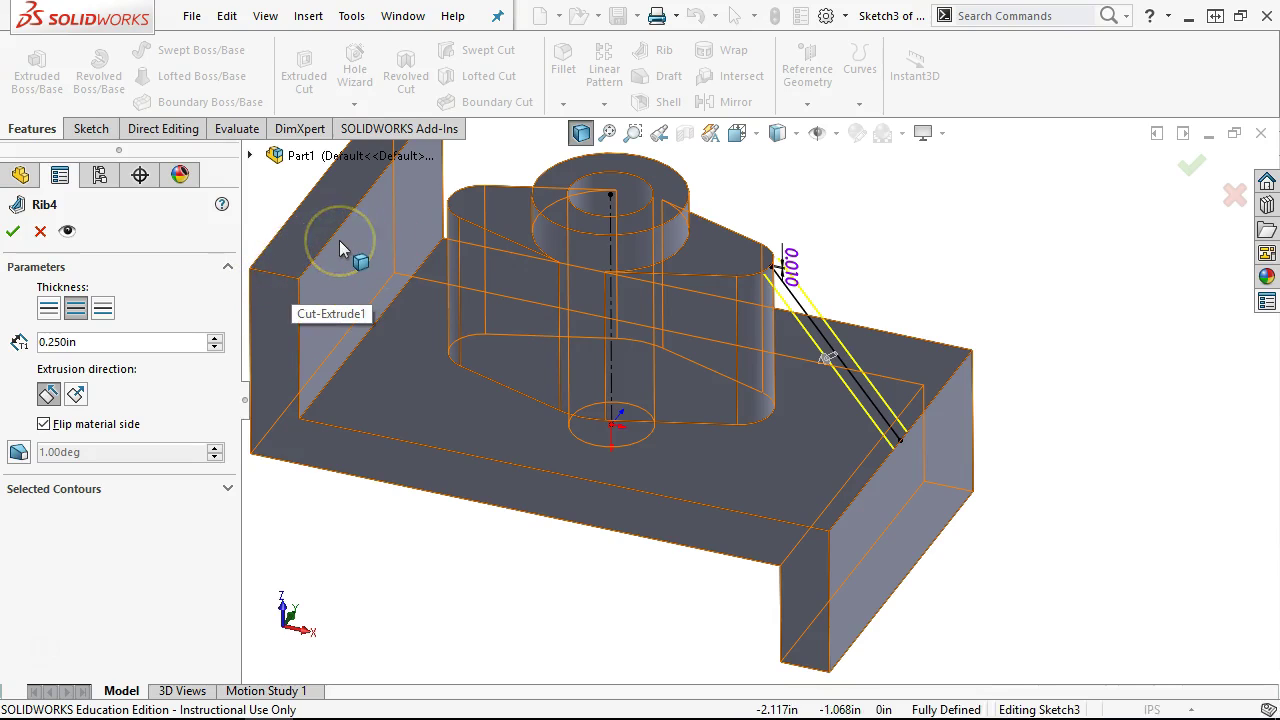
pyautogui.moveTo(339, 245)
pyautogui.mouseDown()
pyautogui.moveTo(356, 232)
pyautogui.moveTo(350, 203)
pyautogui.mouseUp()
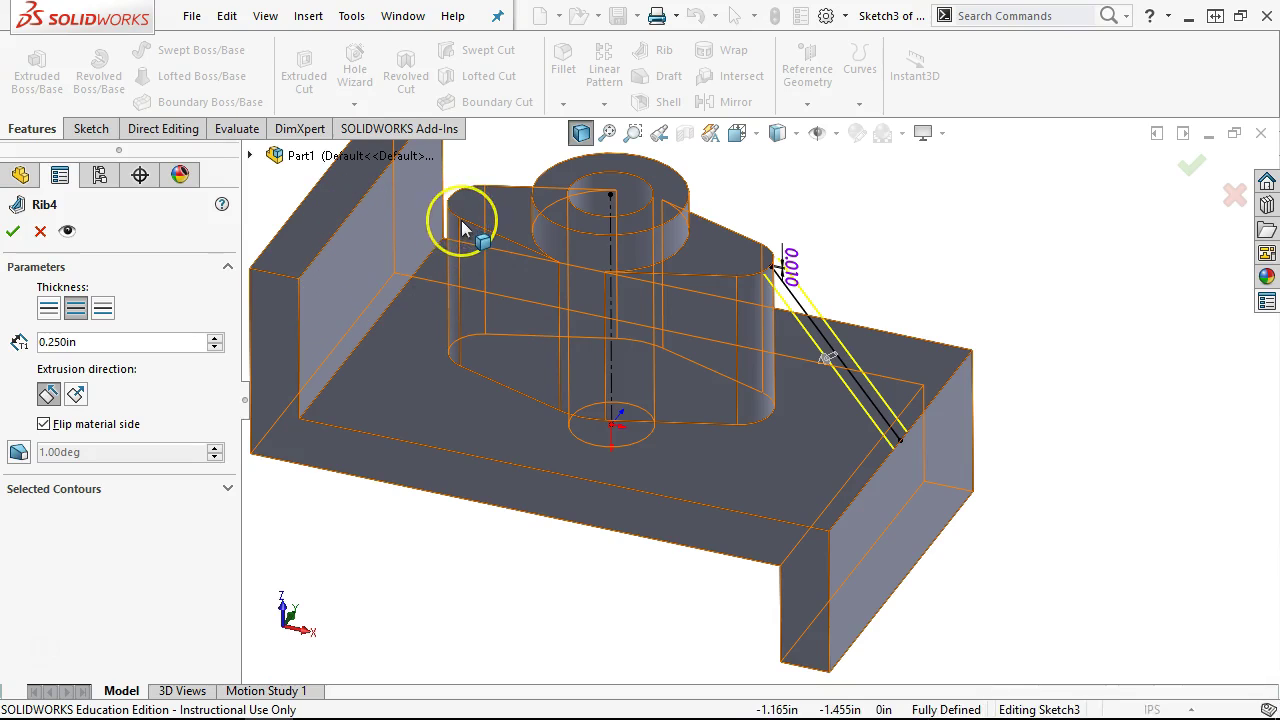
pyautogui.moveTo(533, 215)
pyautogui.mouseDown()
pyautogui.moveTo(551, 229)
pyautogui.moveTo(814, 263)
pyautogui.moveTo(778, 268)
pyautogui.mouseUp()
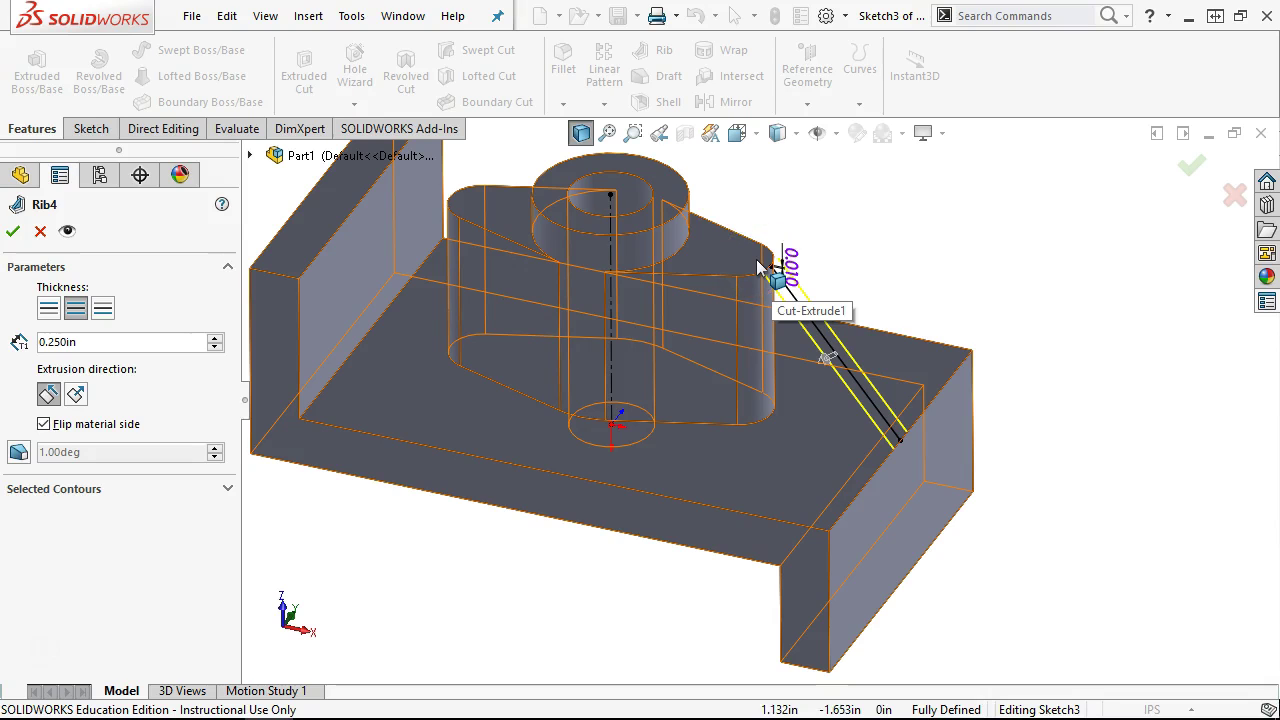
pyautogui.click(39, 232)
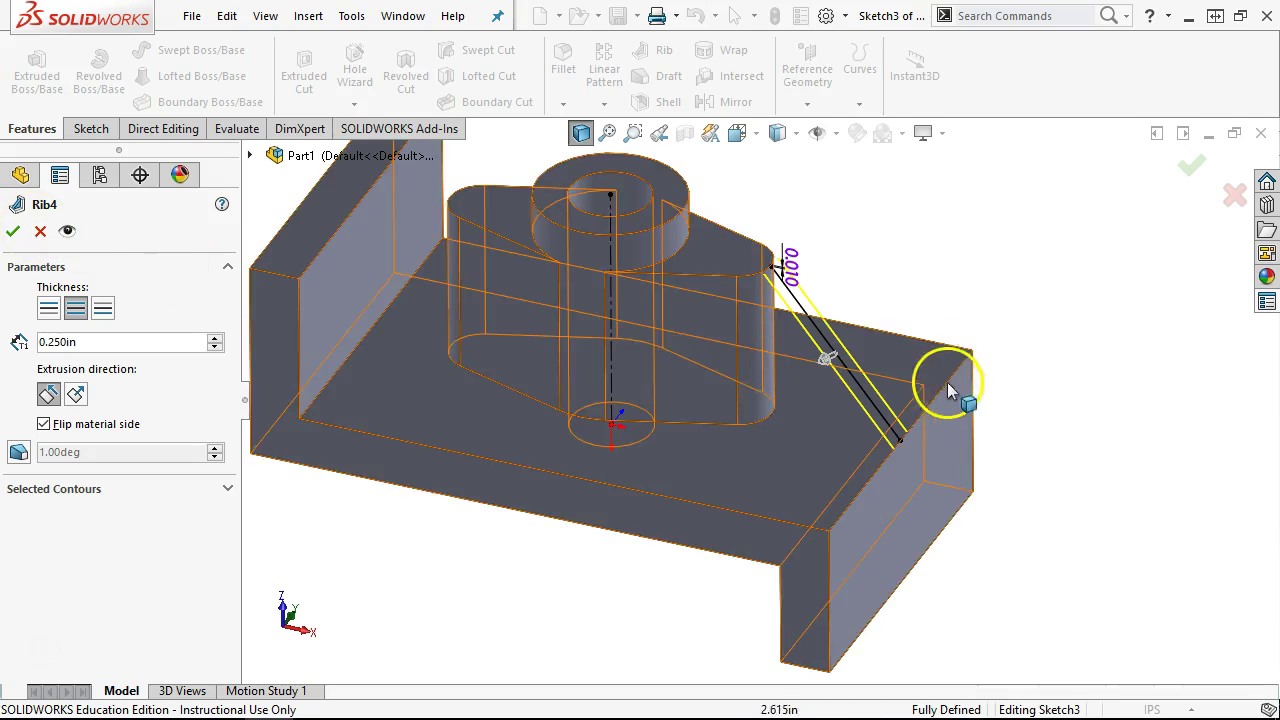
pyautogui.scroll(-3, 812, 305)
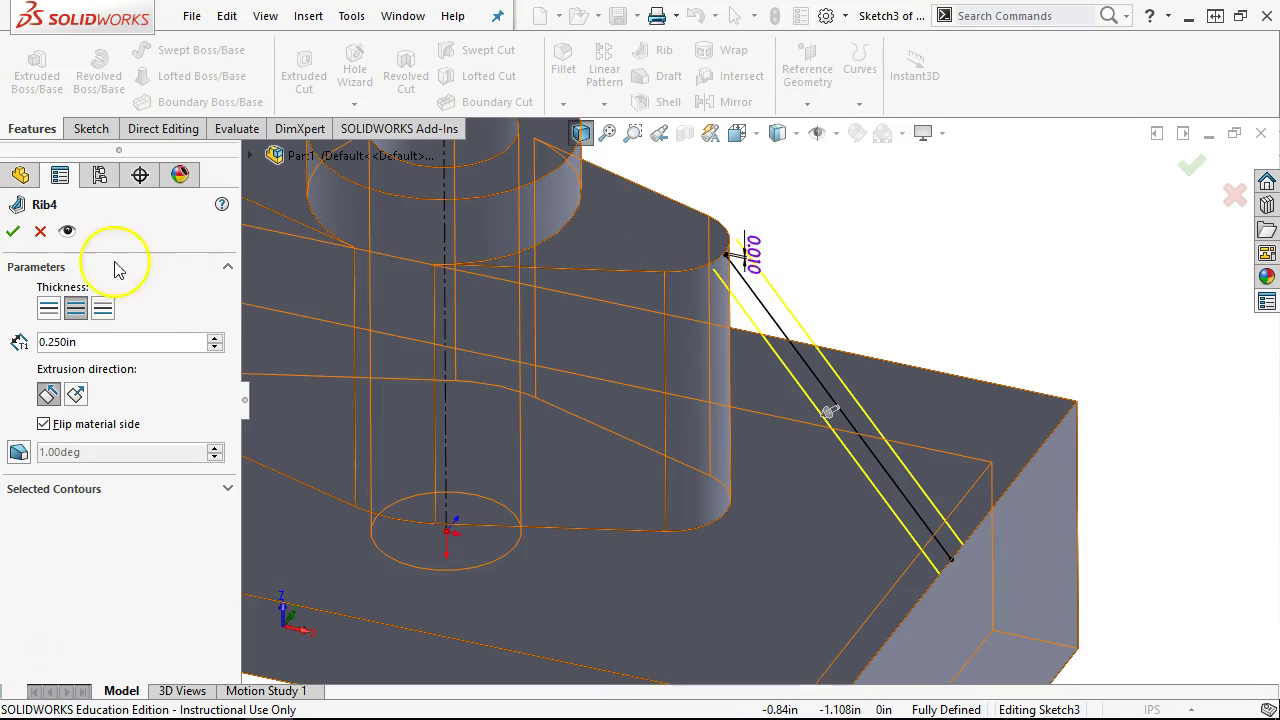
pyautogui.click(40, 232)
# Step: Set the slanted line endpoint's offset from the side boss's end edge to 0.1 in
pyautogui.doubleClick(752, 254)
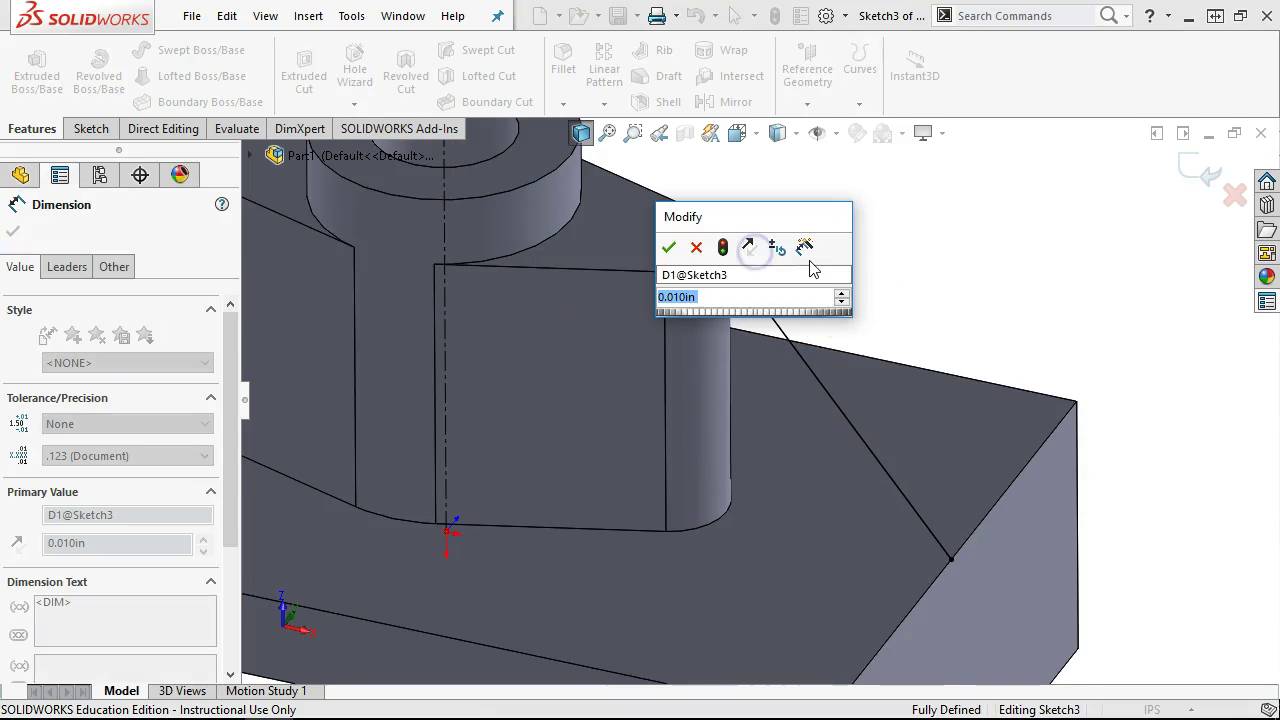
pyautogui.write('.1')
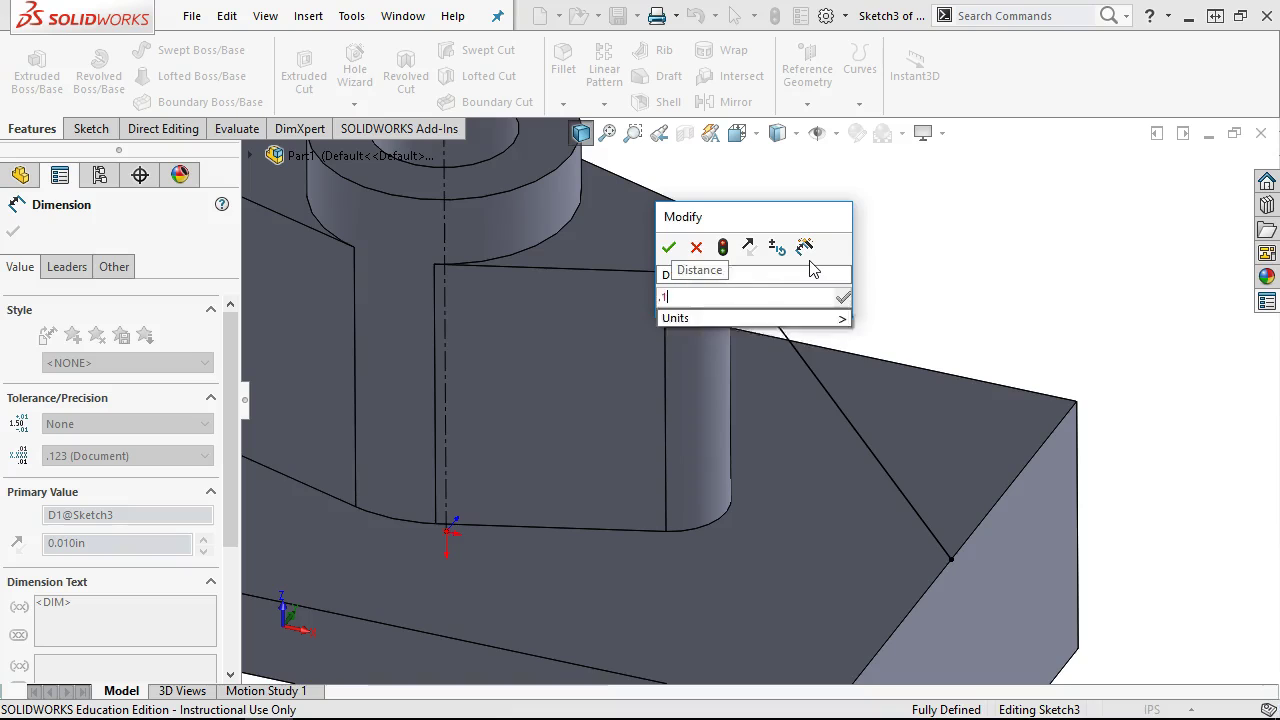
pyautogui.press('Return')
# Step: Create a 0.25 in thick rib from the slanted line with the material side flipped towards the boss and base
pyautogui.click(760, 316)
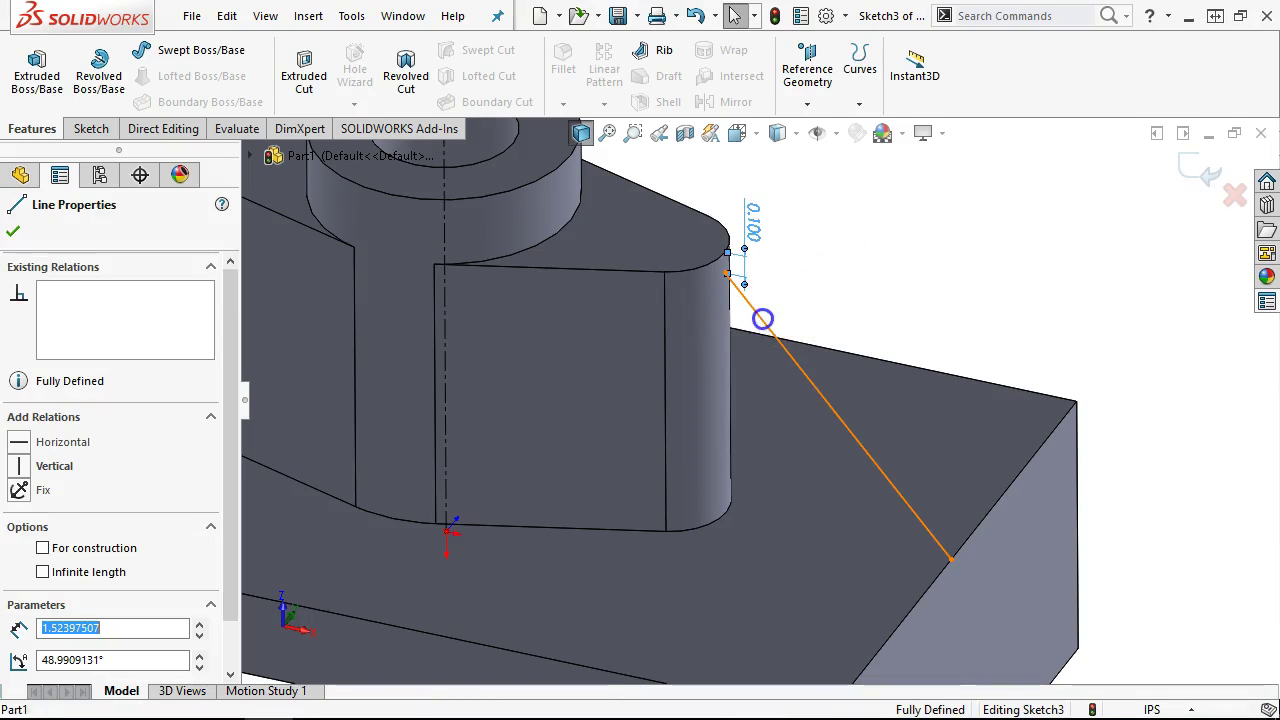
pyautogui.click(660, 52)
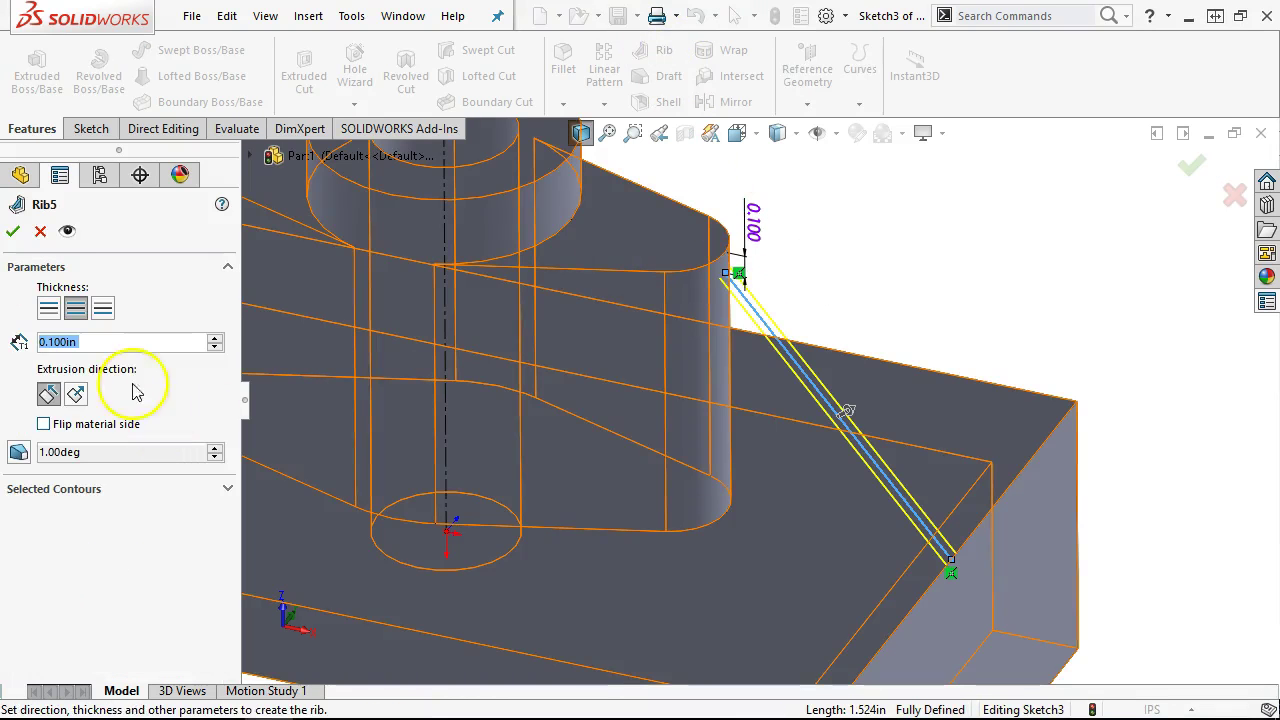
pyautogui.click(43, 424)
pyautogui.click(58, 342)
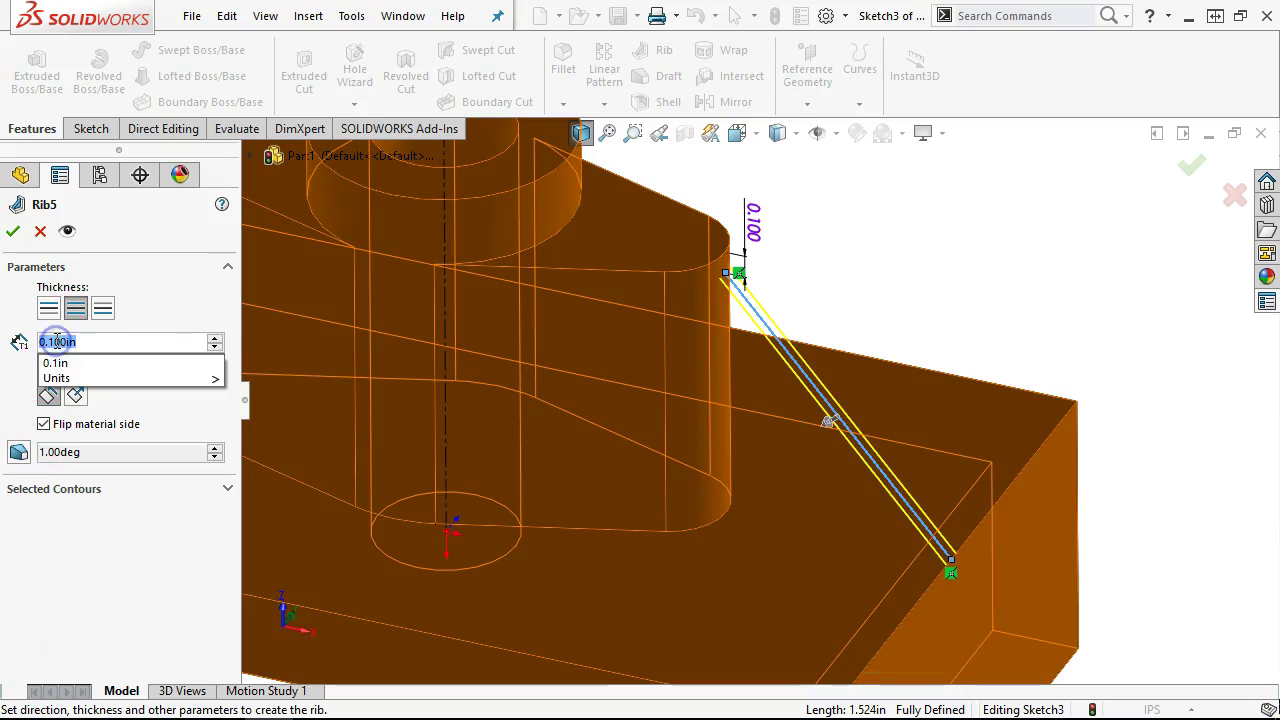
pyautogui.write('.25')
pyautogui.press('Return')
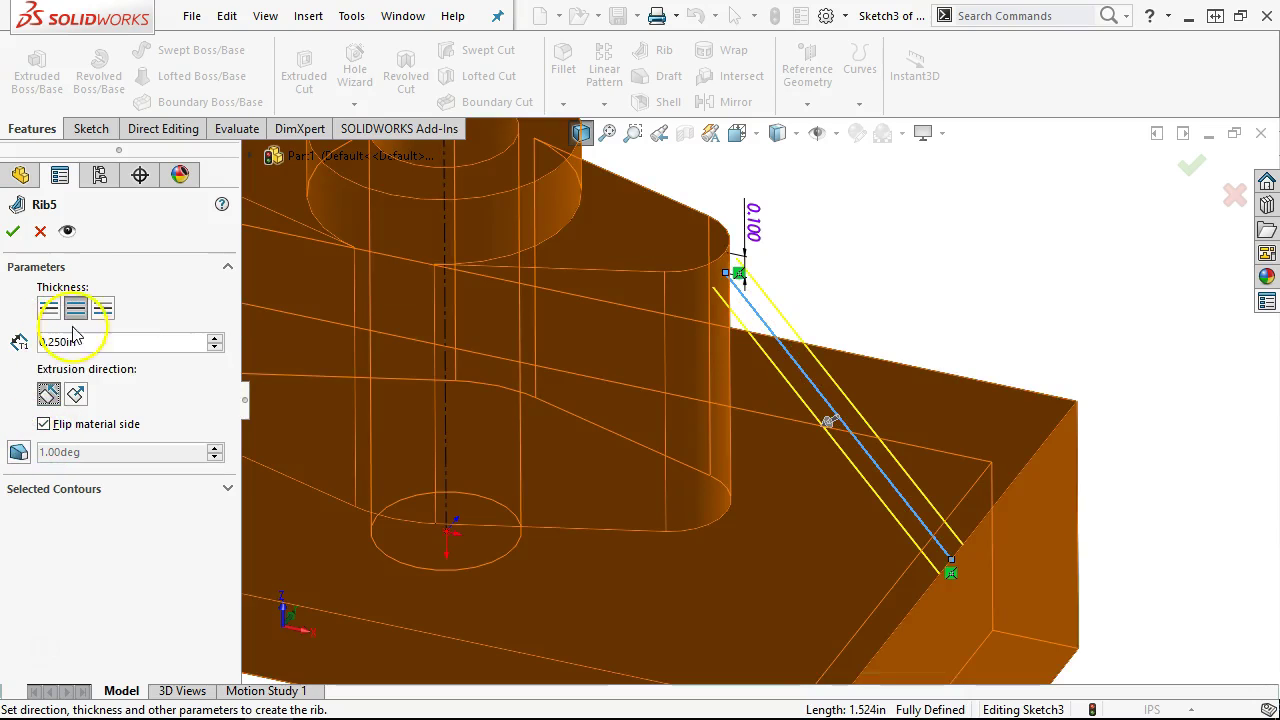
pyautogui.click(13, 232)
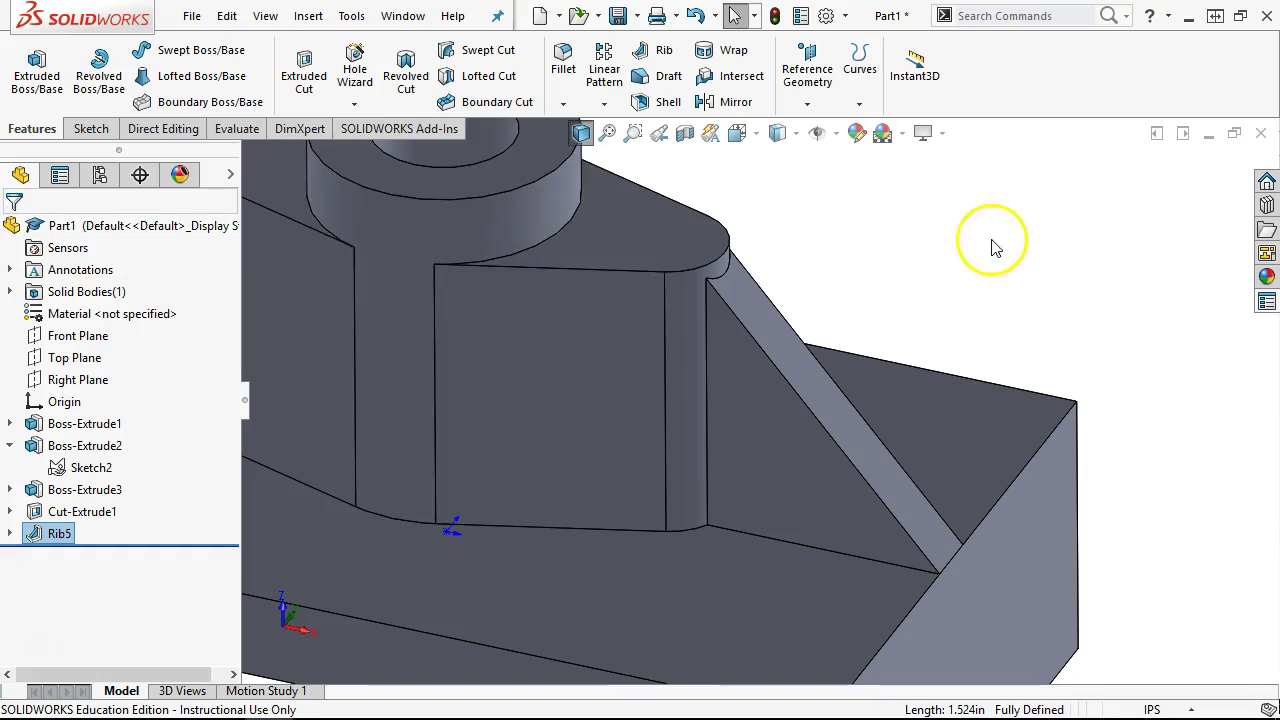
# Step: Measure the gap between the rib's upper corner and the side boss's rounded end edge
pyautogui.moveTo(991, 246); pyautogui.dragTo(980, 187, button='middle')
pyautogui.scroll(-3, 623, 194)
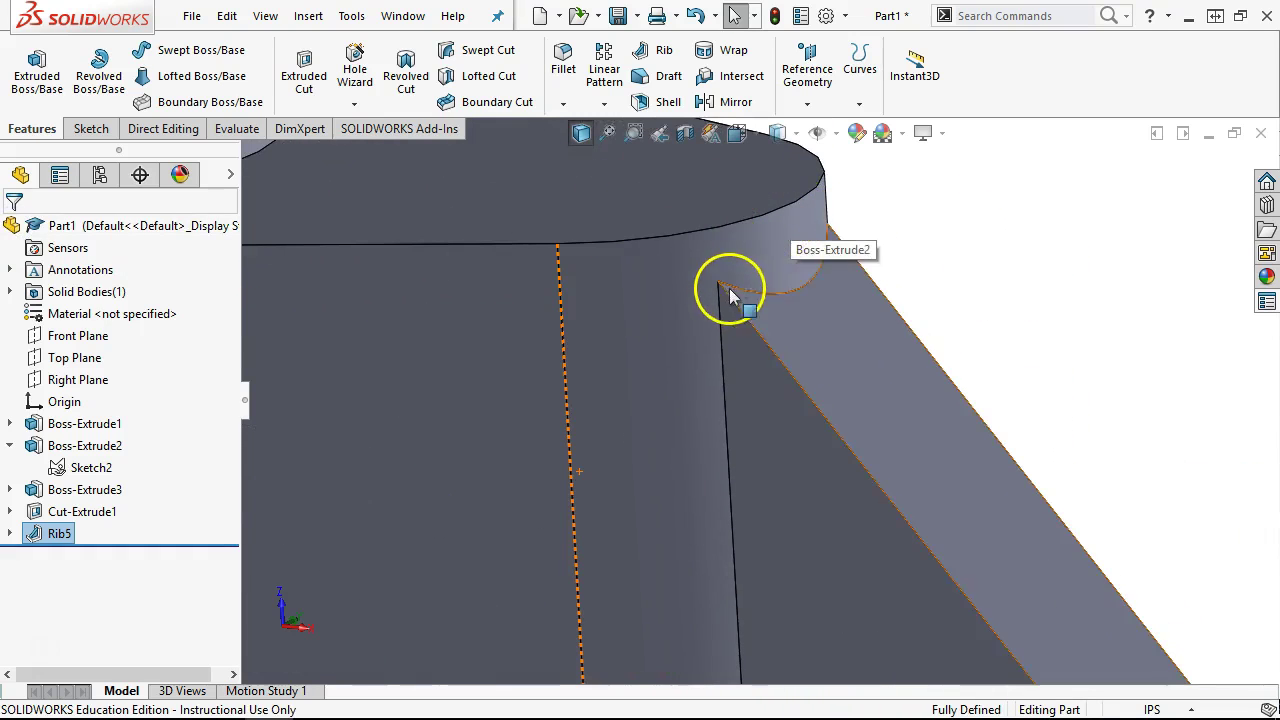
pyautogui.click(712, 233)
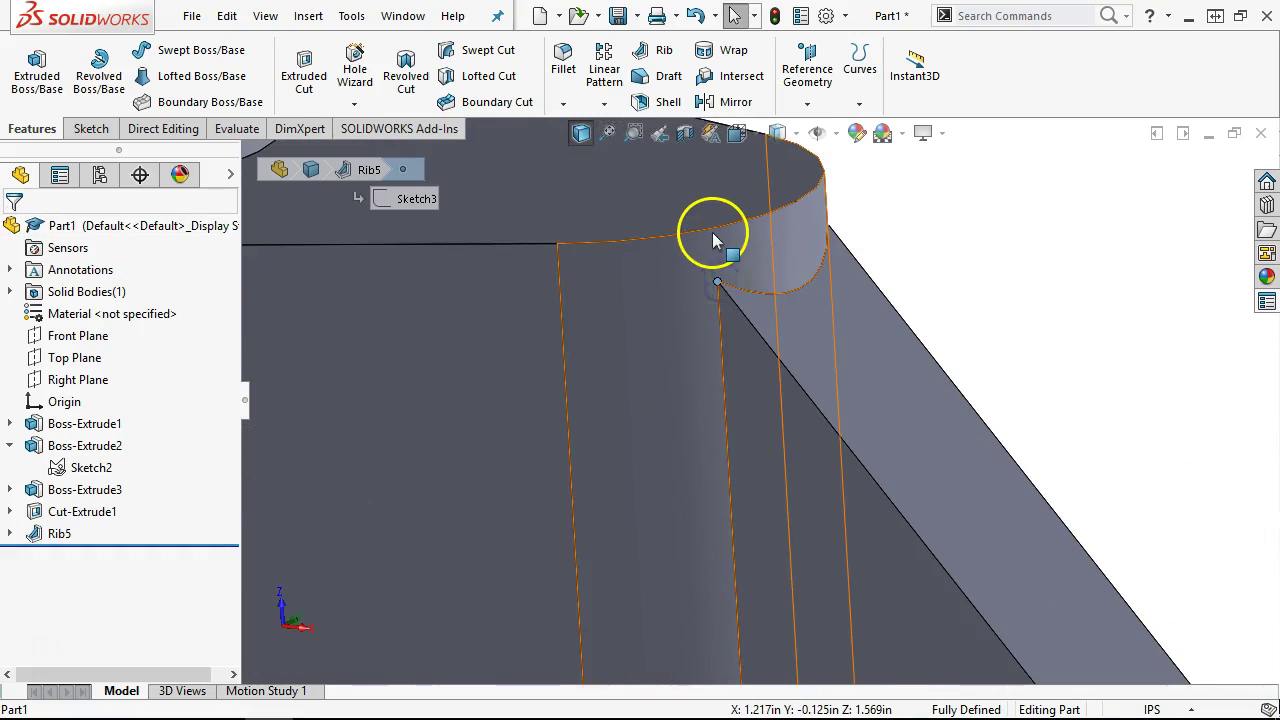
pyautogui.keyDown('ctrl'); pyautogui.click(737, 451); pyautogui.keyUp('ctrl')
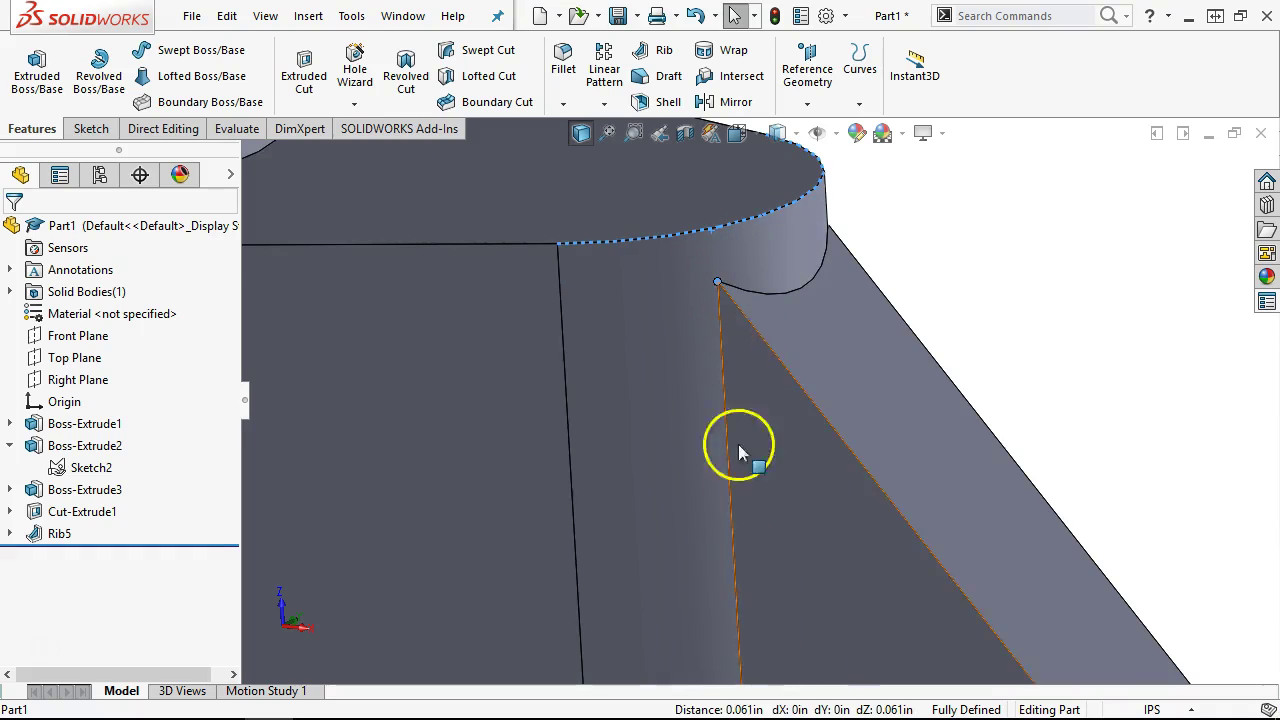
pyautogui.moveTo(971, 206); pyautogui.dragTo(960, 277, button='middle')
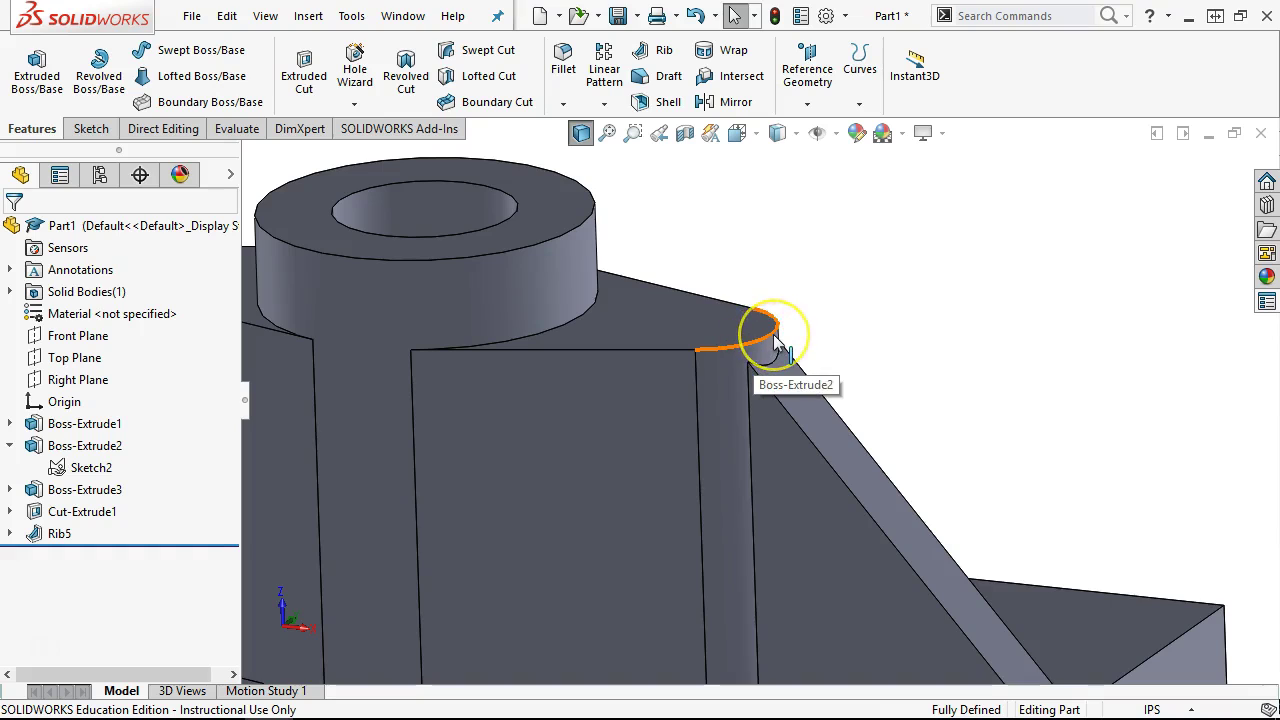
pyautogui.click(873, 372)
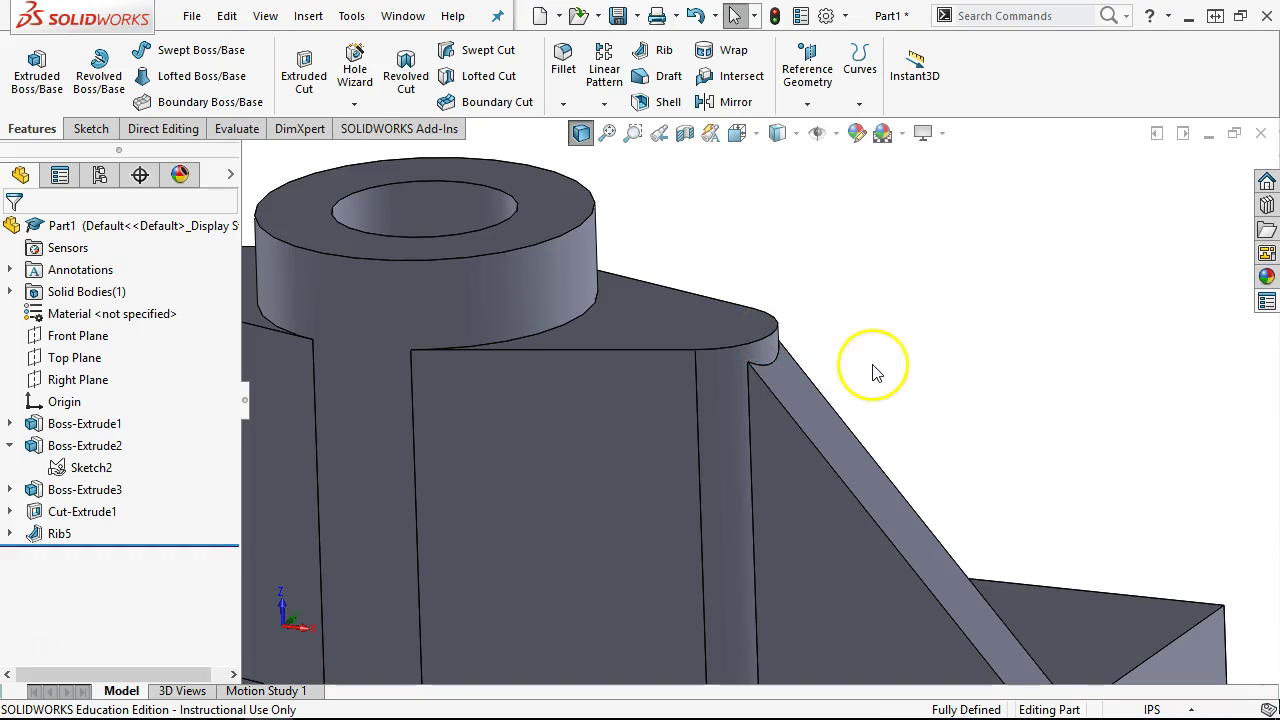
pyautogui.click(880, 366)
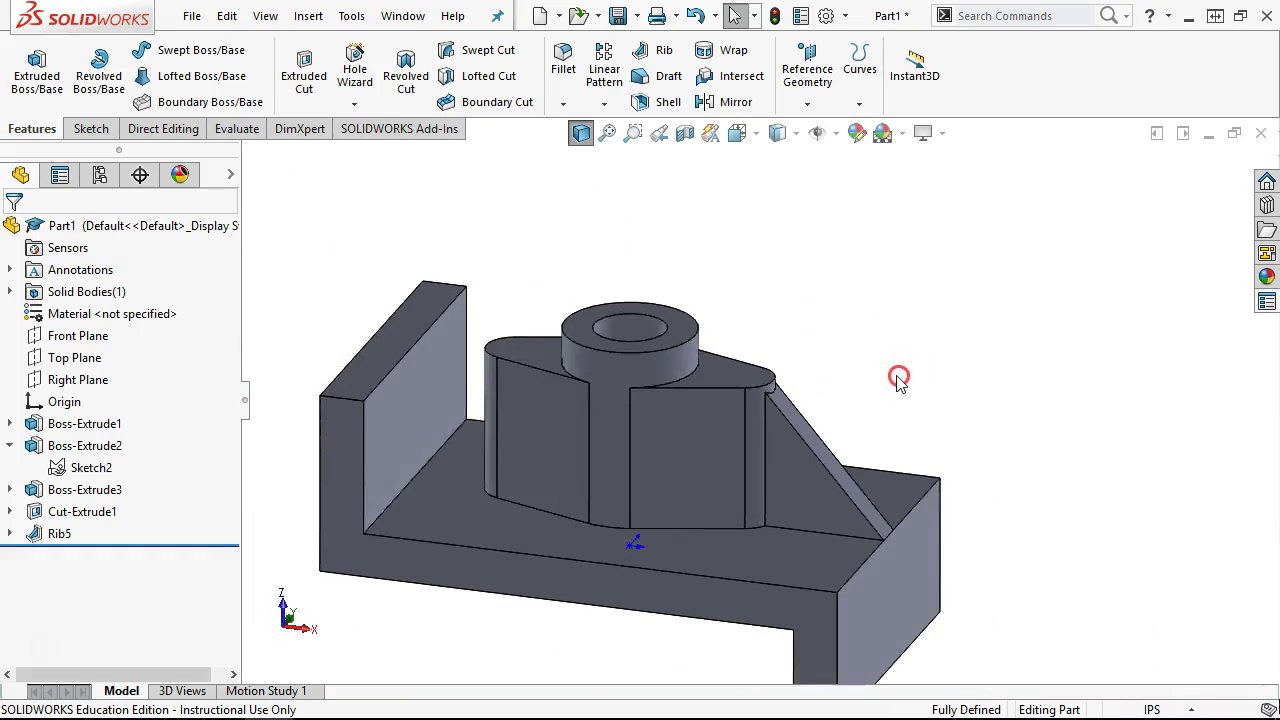
# Step: Undo the rib and delete the offset dimension at the slanted line's endpoint
pyautogui.click(753, 216)
pyautogui.click(963, 307)
pyautogui.press('Delete')
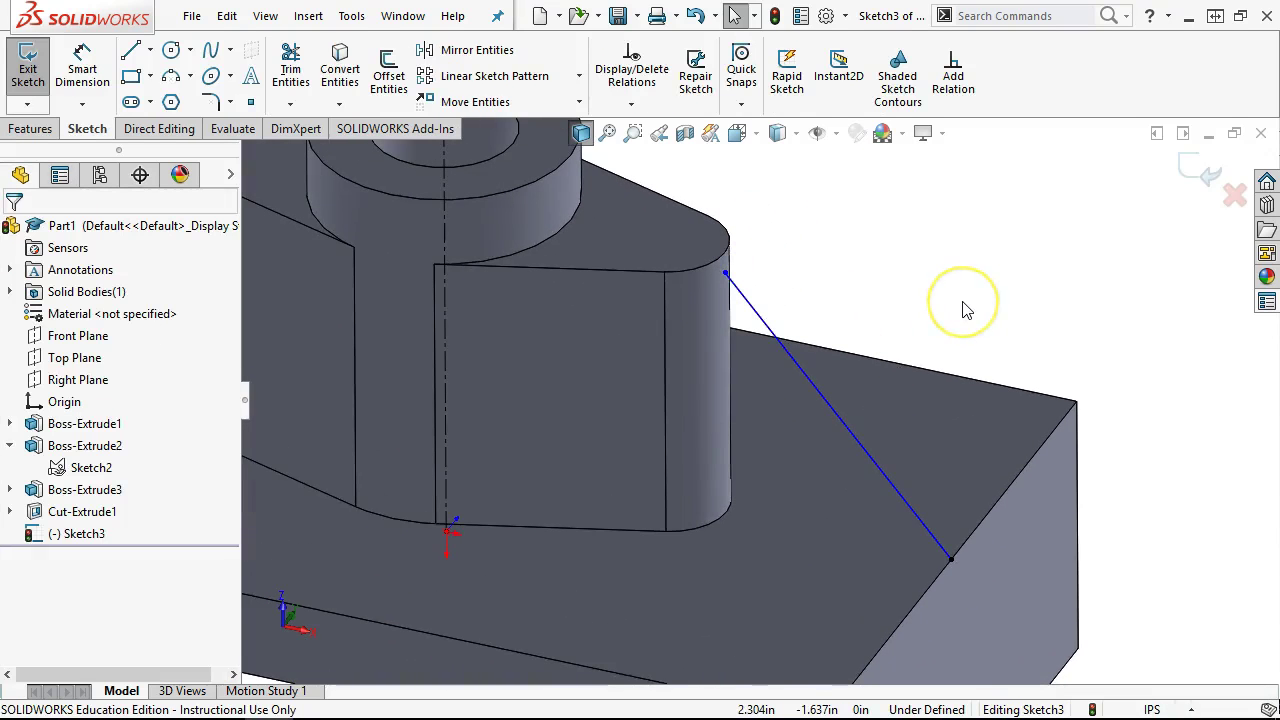
# Step: Move the slanted line's free endpoint onto the side boss's outer corner in the top view
pyautogui.hotkey('ctrl', '5')
pyautogui.scroll(5, 903, 517)
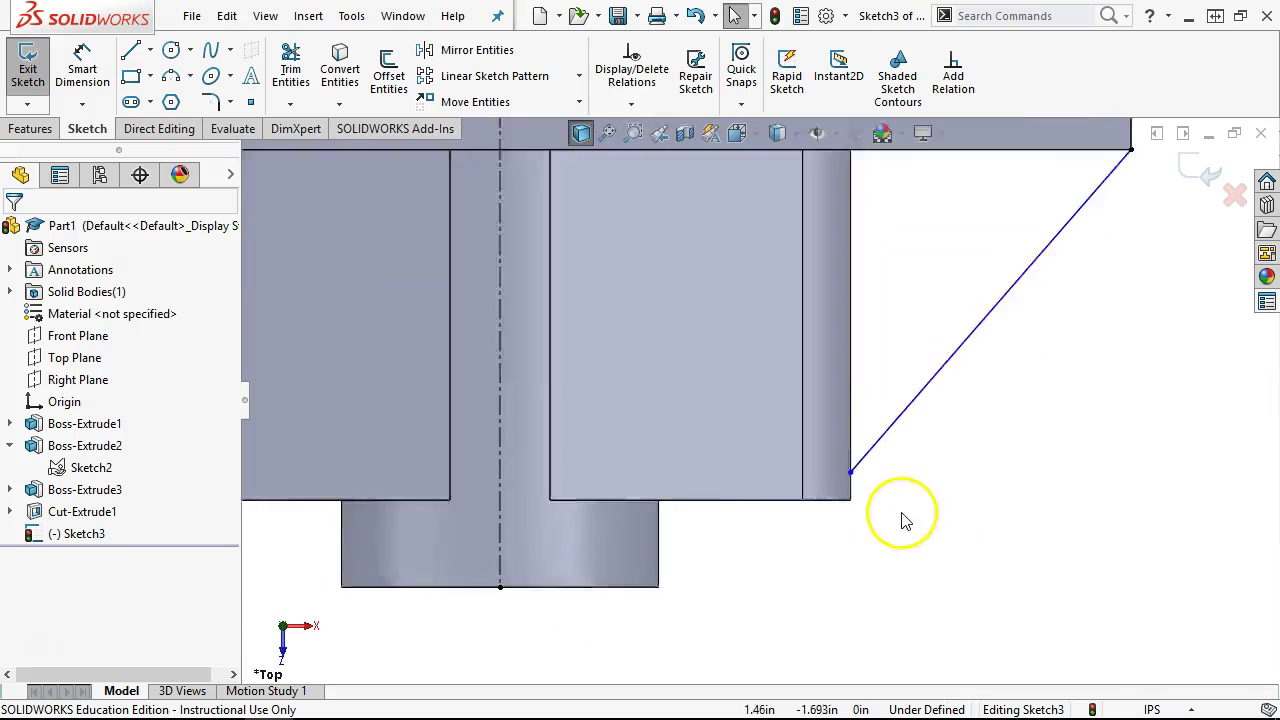
pyautogui.click(813, 480)
pyautogui.moveTo(820, 482); pyautogui.dragTo(815, 486)
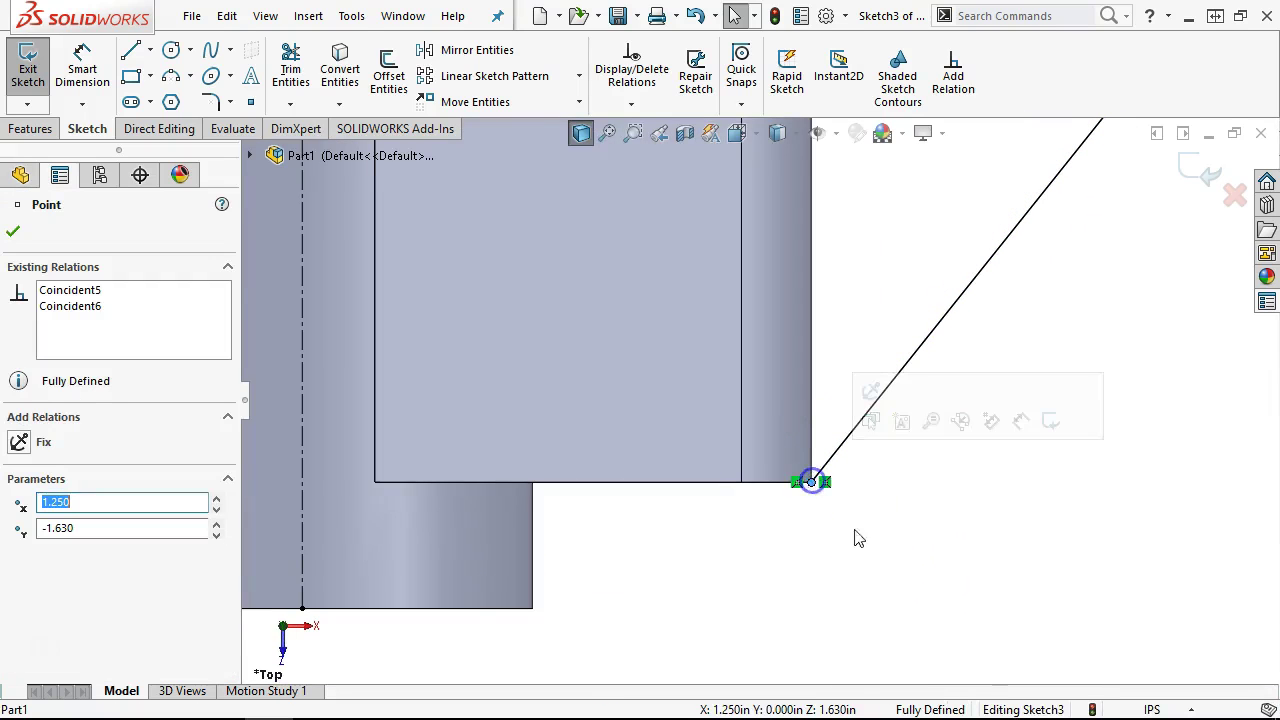
# Step: Close the rib profile with lines from the boss corner to its tangent edge, along that edge to the base, and across to the slanted line's end
pyautogui.click(138, 57)
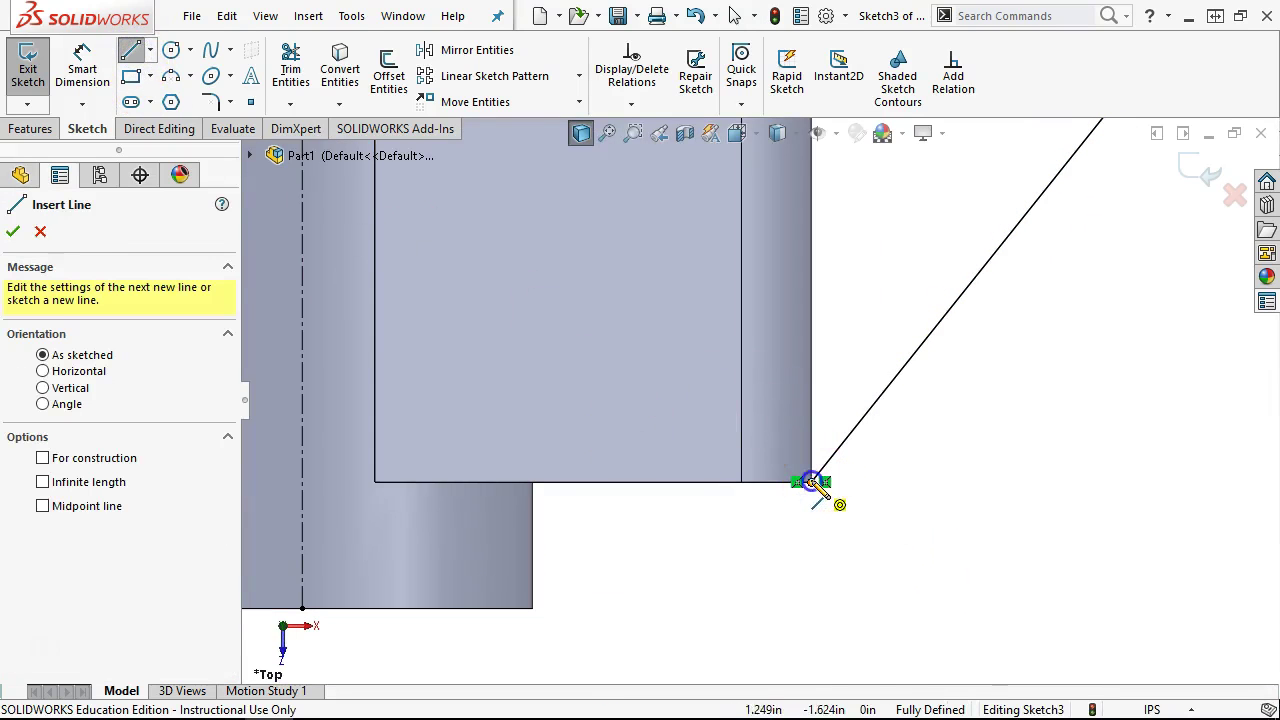
pyautogui.click(812, 482)
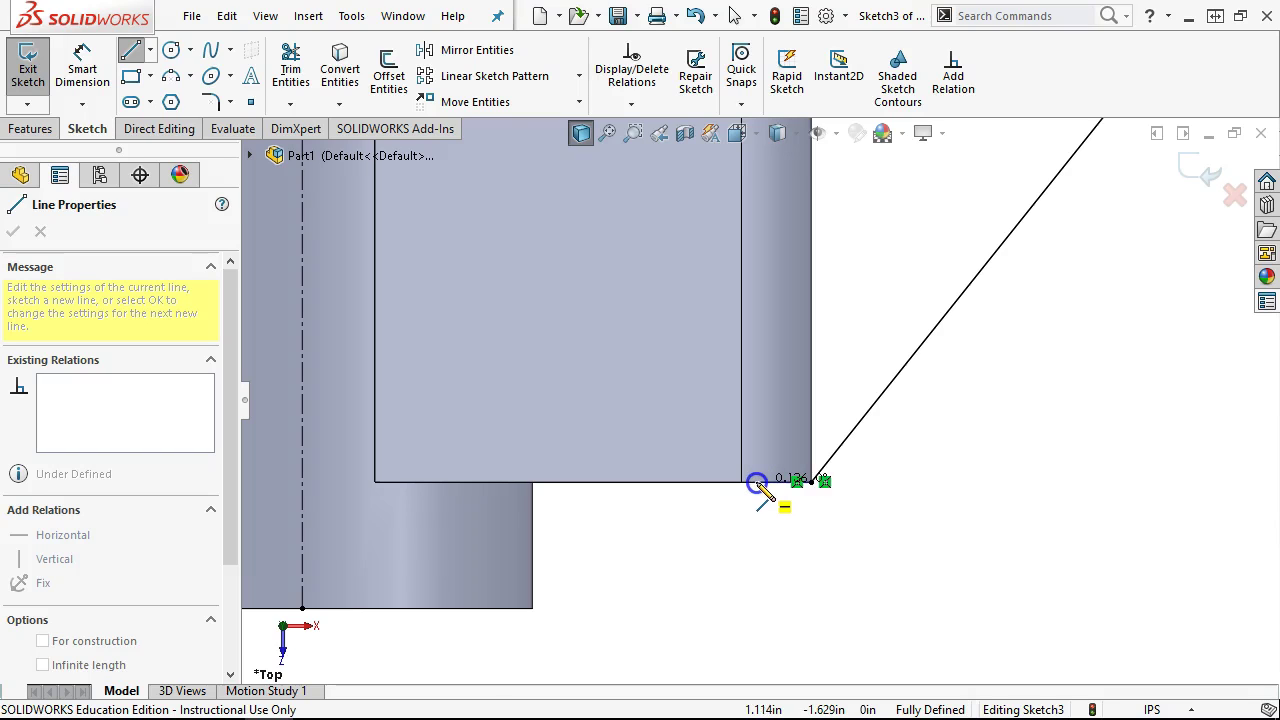
pyautogui.click(742, 484)
pyautogui.scroll(3, 760, 300)
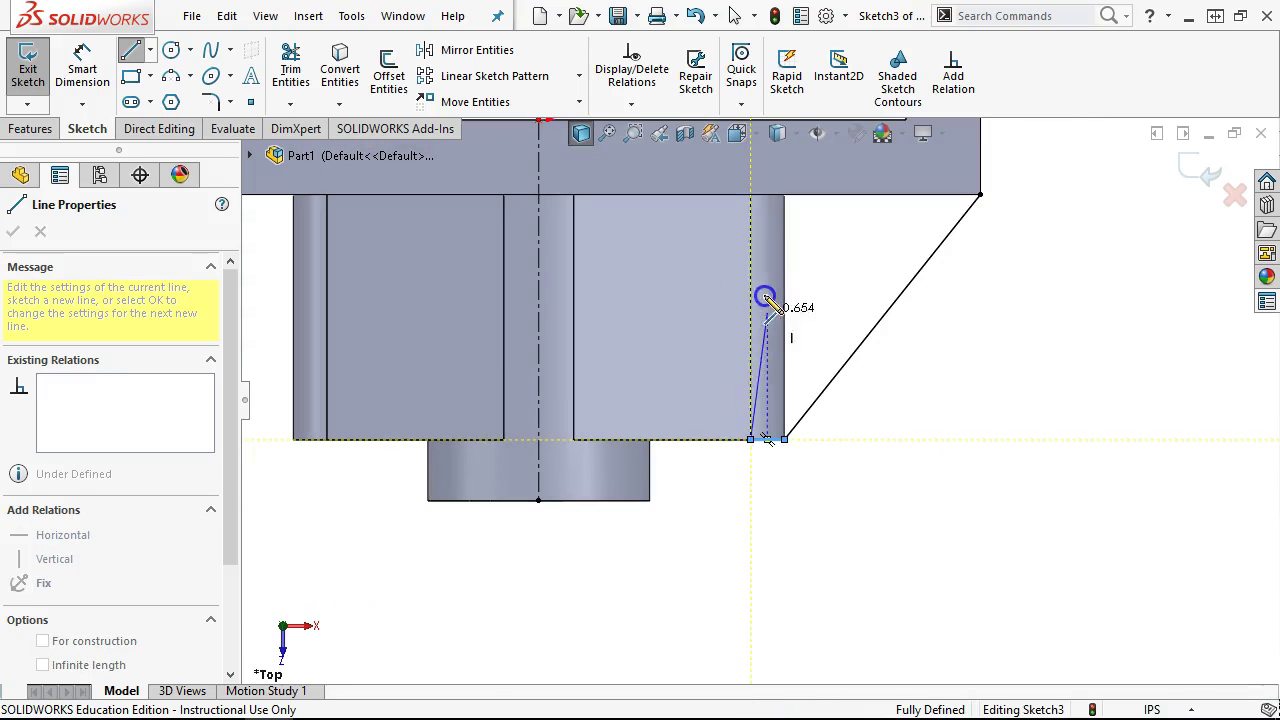
pyautogui.click(753, 194)
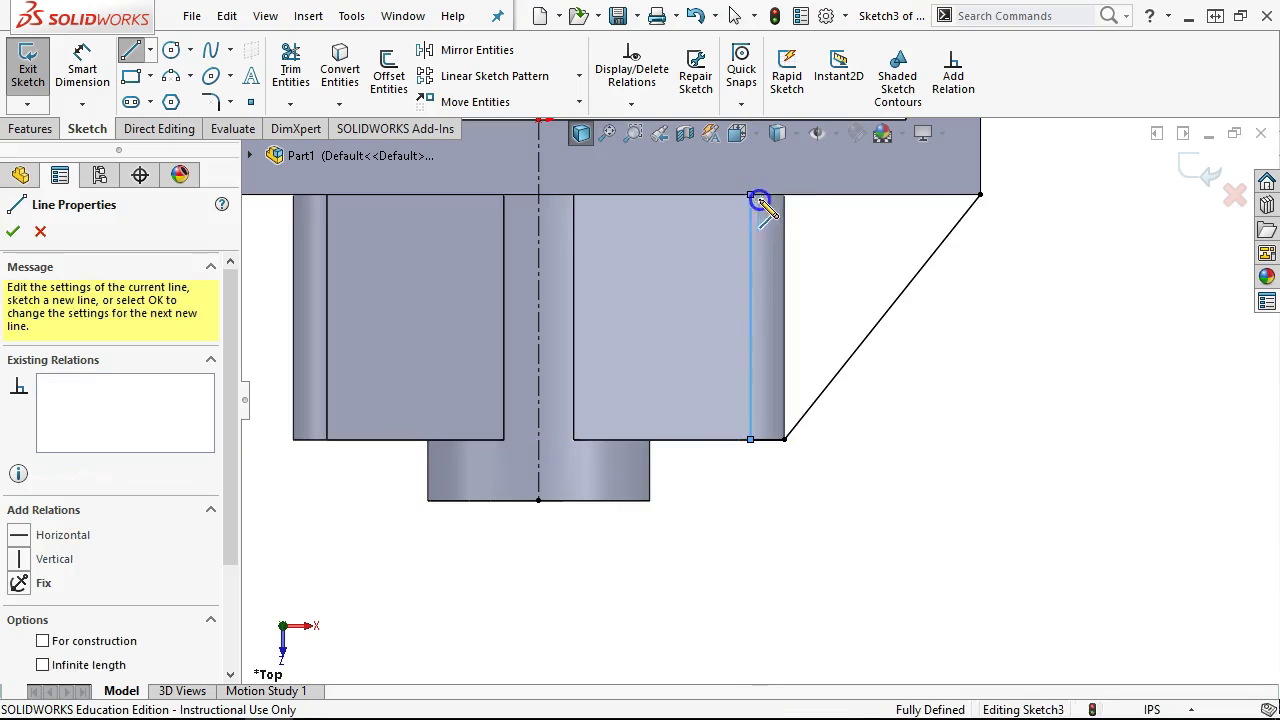
pyautogui.click(979, 193)
pyautogui.rightClick(1000, 258)
pyautogui.click(1030, 262)
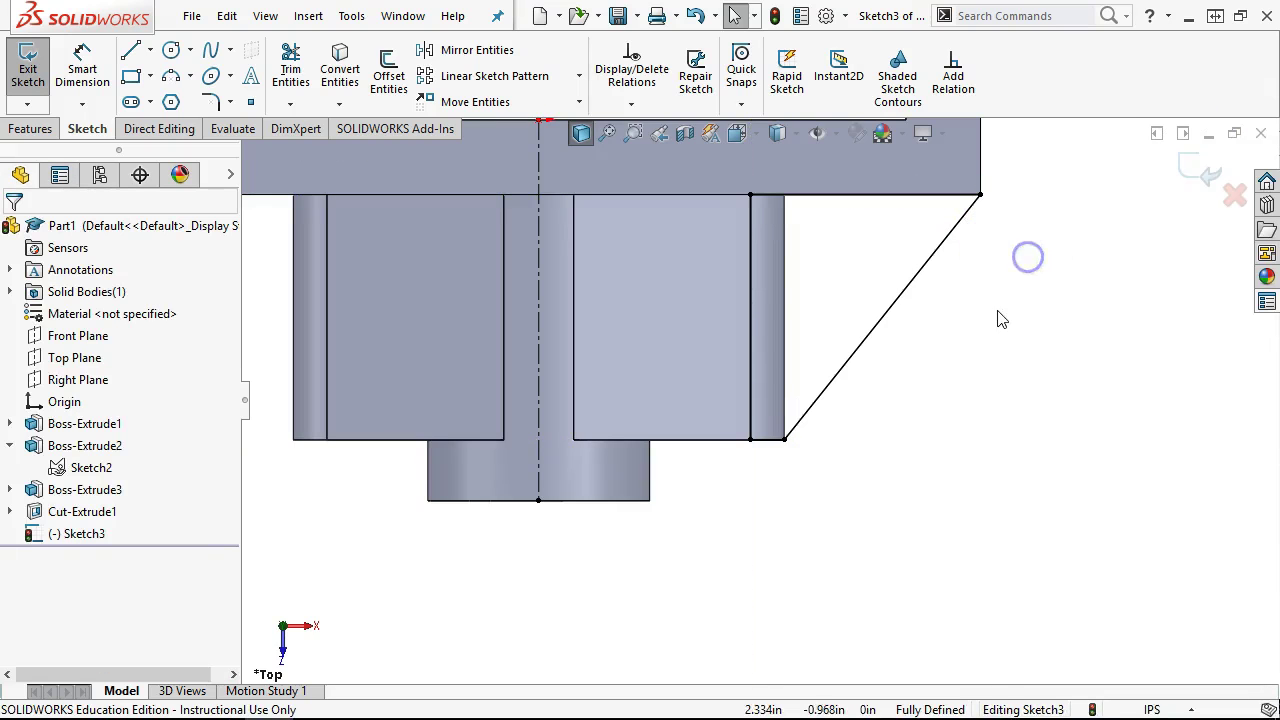
# Step: Extrude the closed rib profile 0.25 in with the Mid Plane end condition, merged with the body
pyautogui.moveTo(971, 386); pyautogui.dragTo(978, 392, button='middle')
pyautogui.hotkey('ctrl', '7')
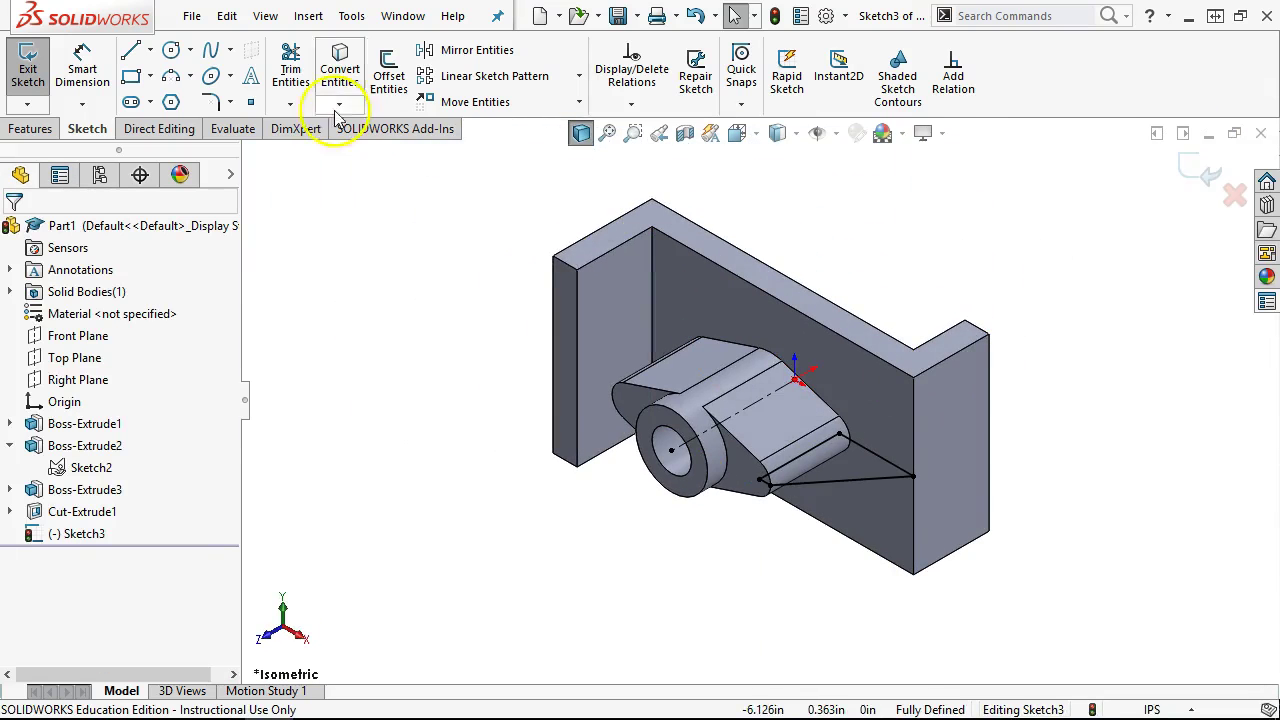
pyautogui.click(34, 130)
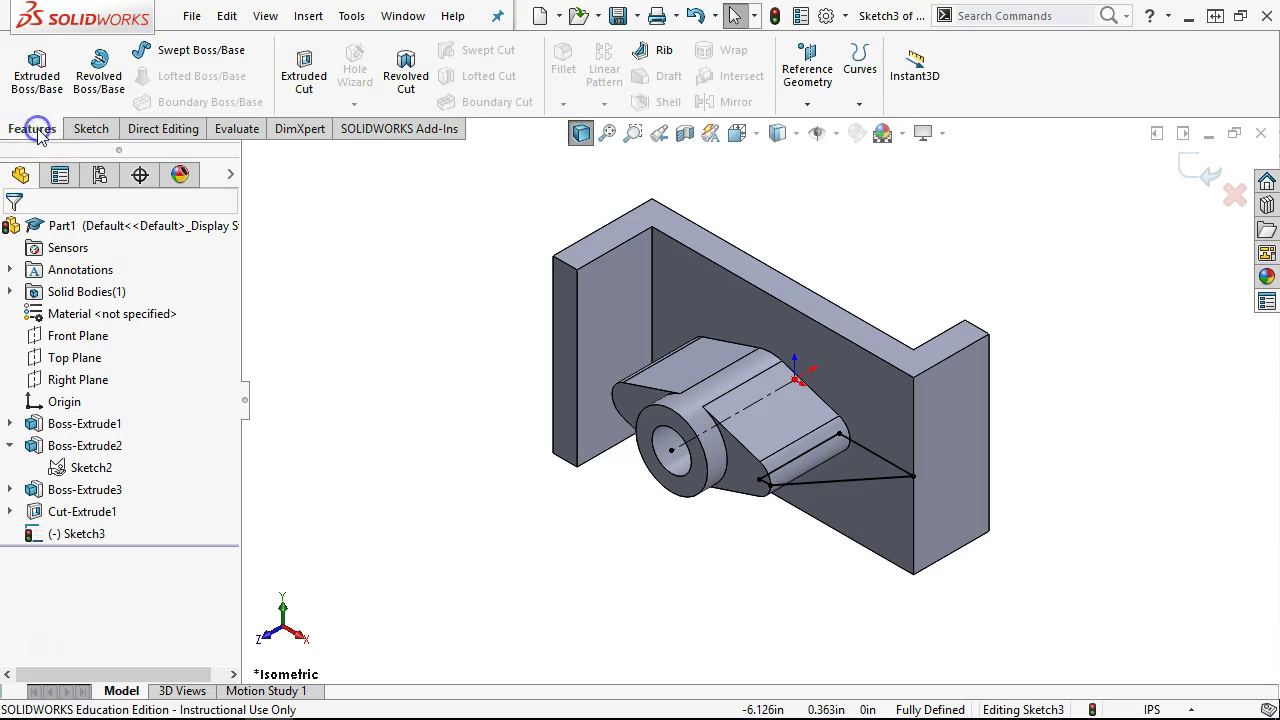
pyautogui.click(37, 72)
pyautogui.click(107, 351)
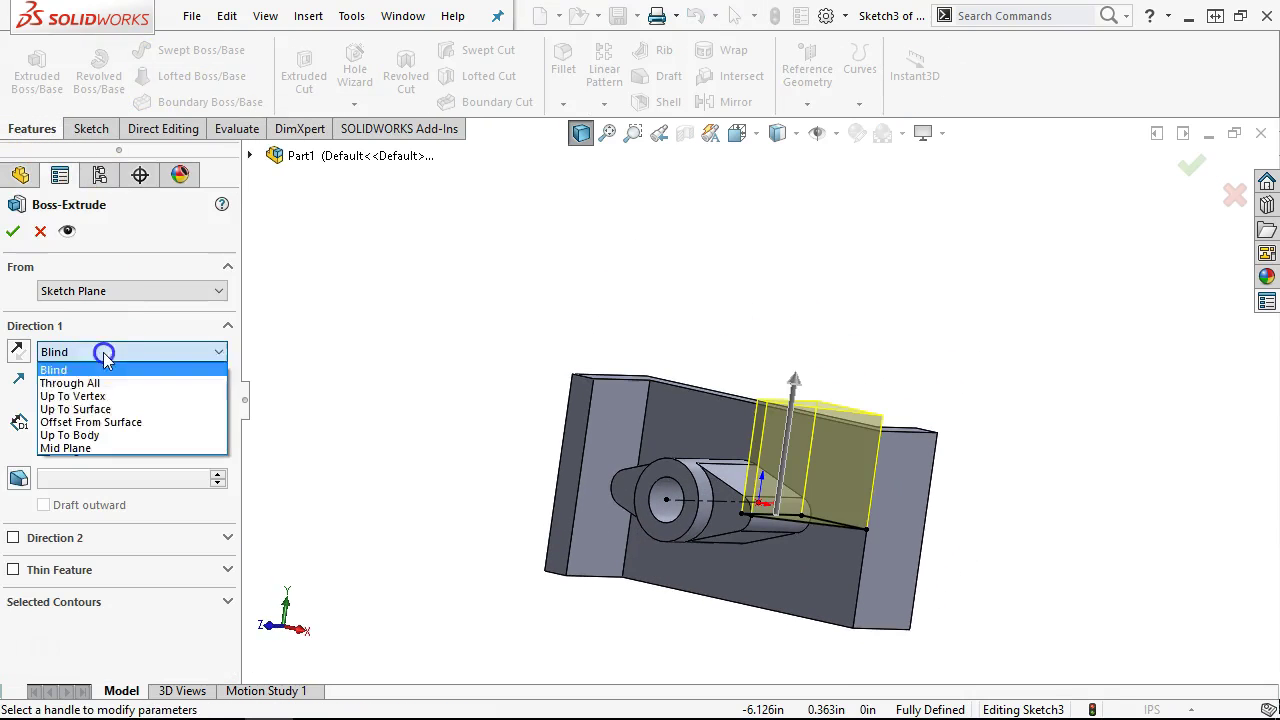
pyautogui.click(106, 446)
pyautogui.write('.25')
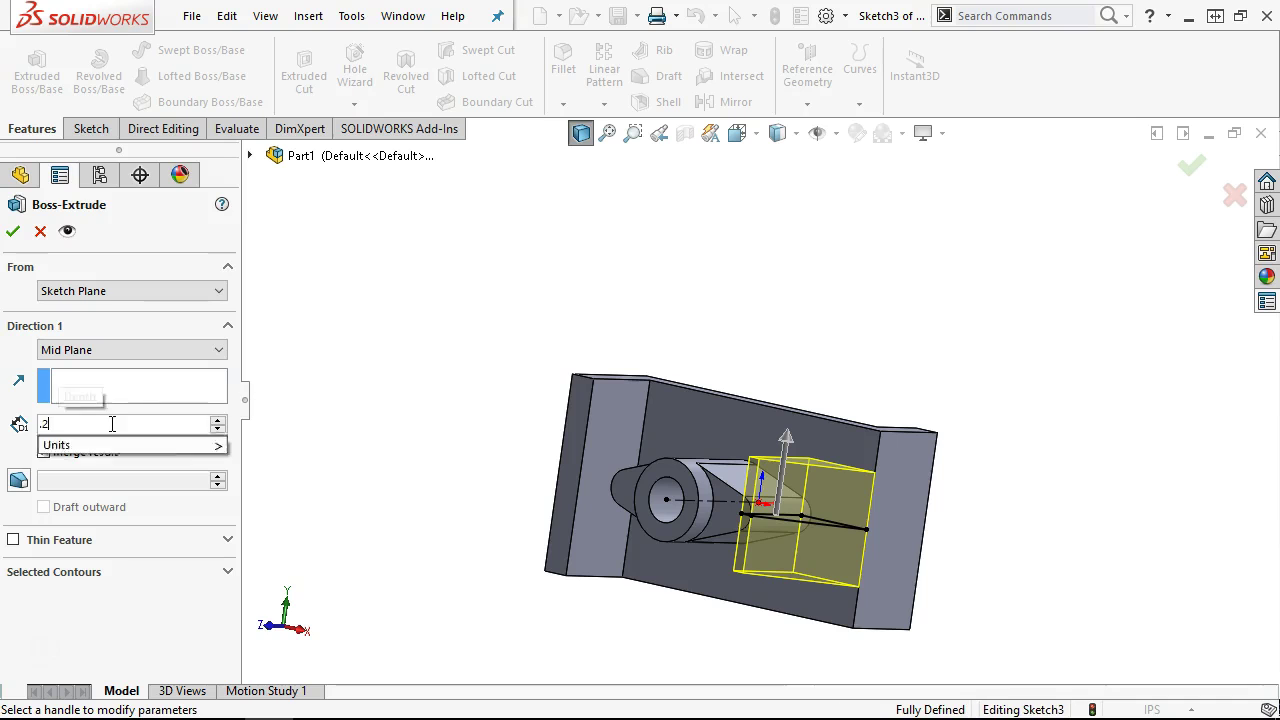
pyautogui.press('Tab')
pyautogui.click(13, 231)
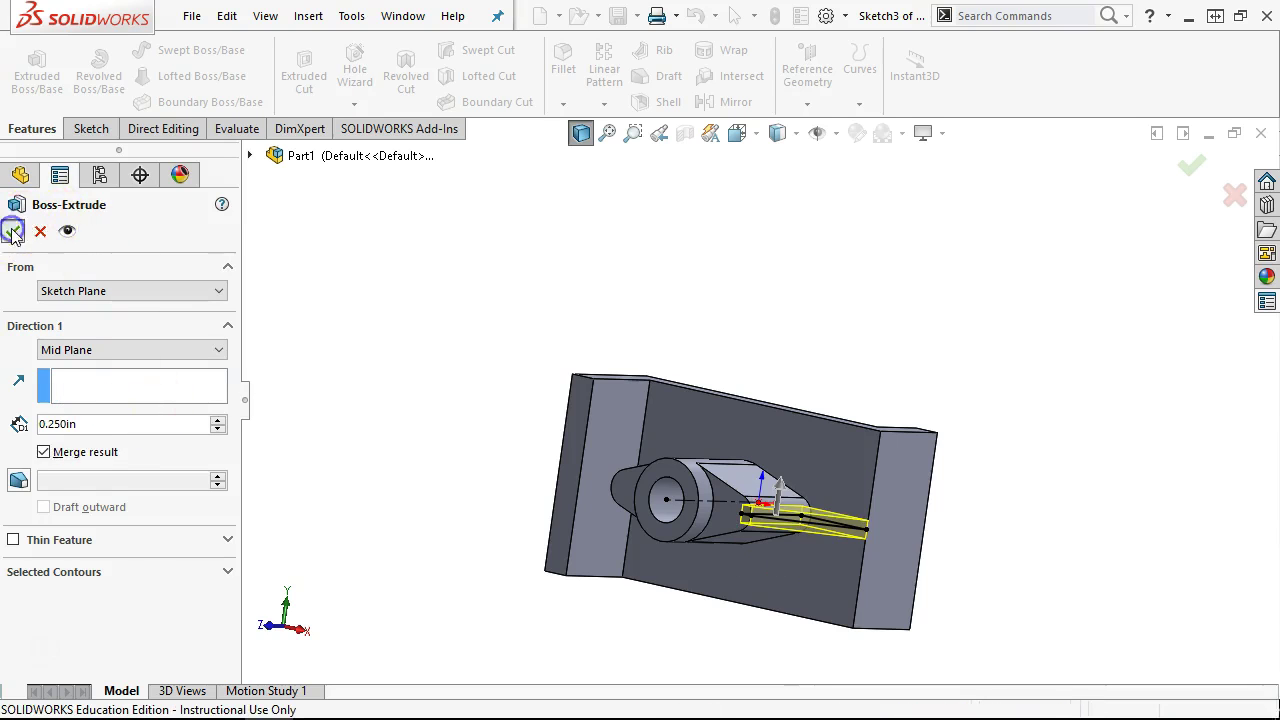
# Step: Examine the rib's junction with the side boss and compare it with the CSWA Part Ex3 drawing in the browser
pyautogui.moveTo(643, 388); pyautogui.dragTo(772, 256, button='middle')
pyautogui.scroll(-10, 811, 471)
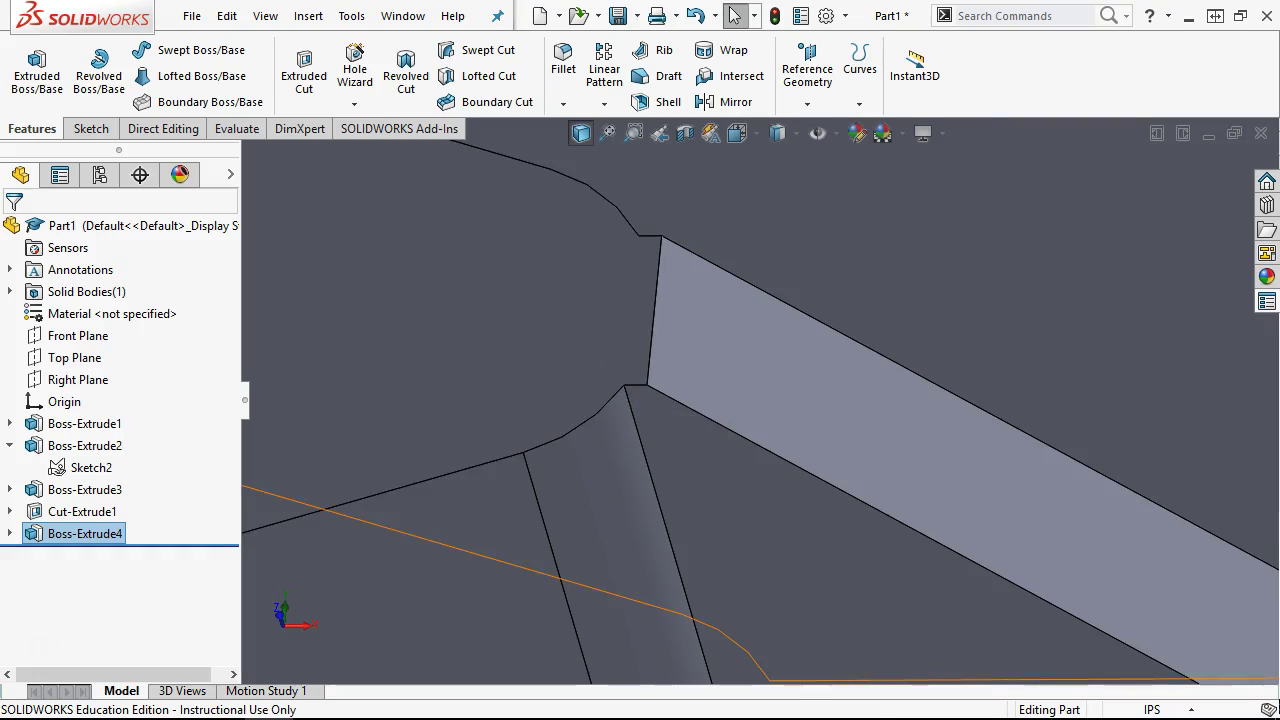
pyautogui.hotkey('alt', 'Tab')
pyautogui.moveTo(757, 104); pyautogui.dragTo(634, 92)
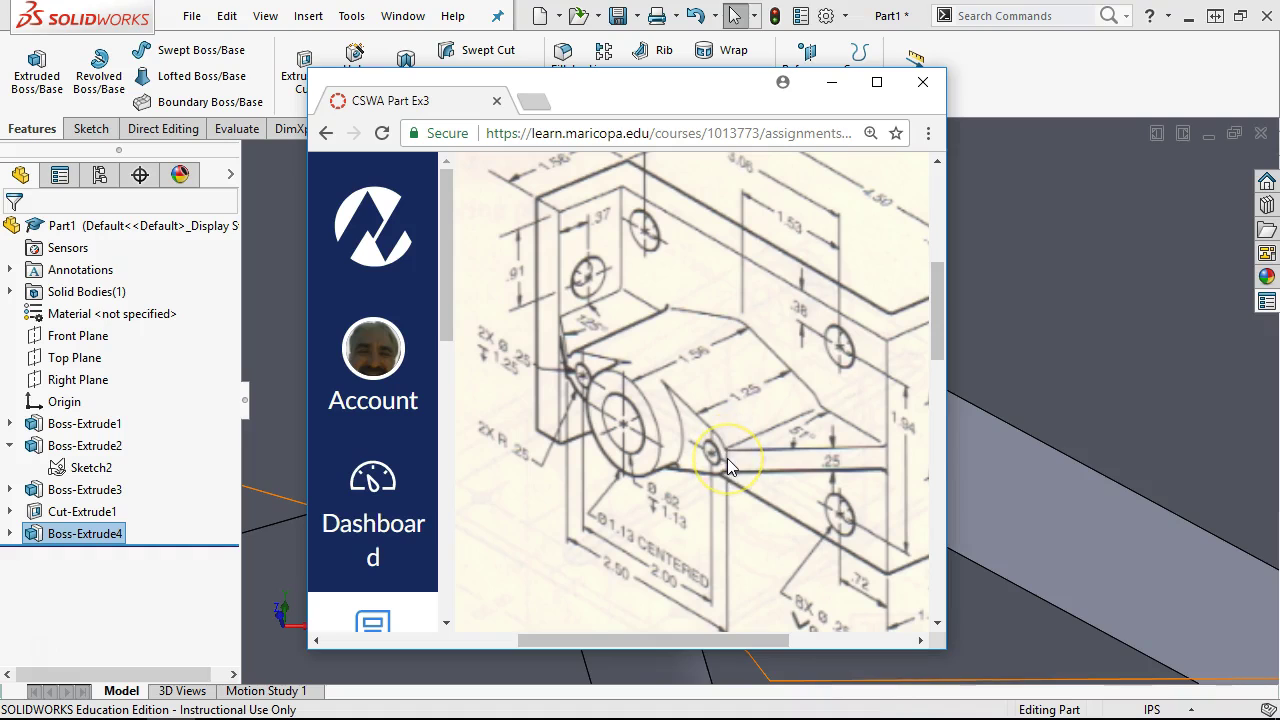
pyautogui.moveTo(646, 86); pyautogui.dragTo(1279, 190)
pyautogui.scroll(5, 957, 309)
pyautogui.moveTo(957, 309); pyautogui.dragTo(916, 374, button='middle')
pyautogui.scroll(-3, 770, 420)
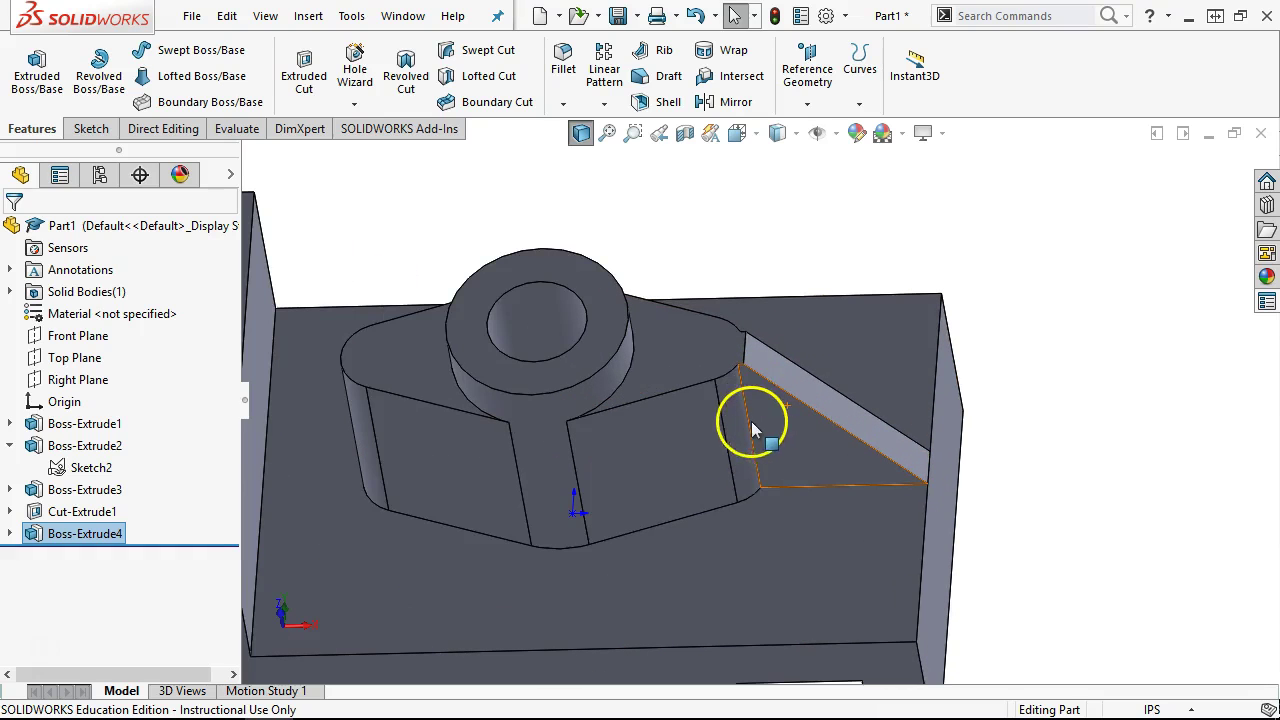
# Step: Measure the distance between the two parallel edges where the rib meets the rounded side boss
pyautogui.click(746, 425)
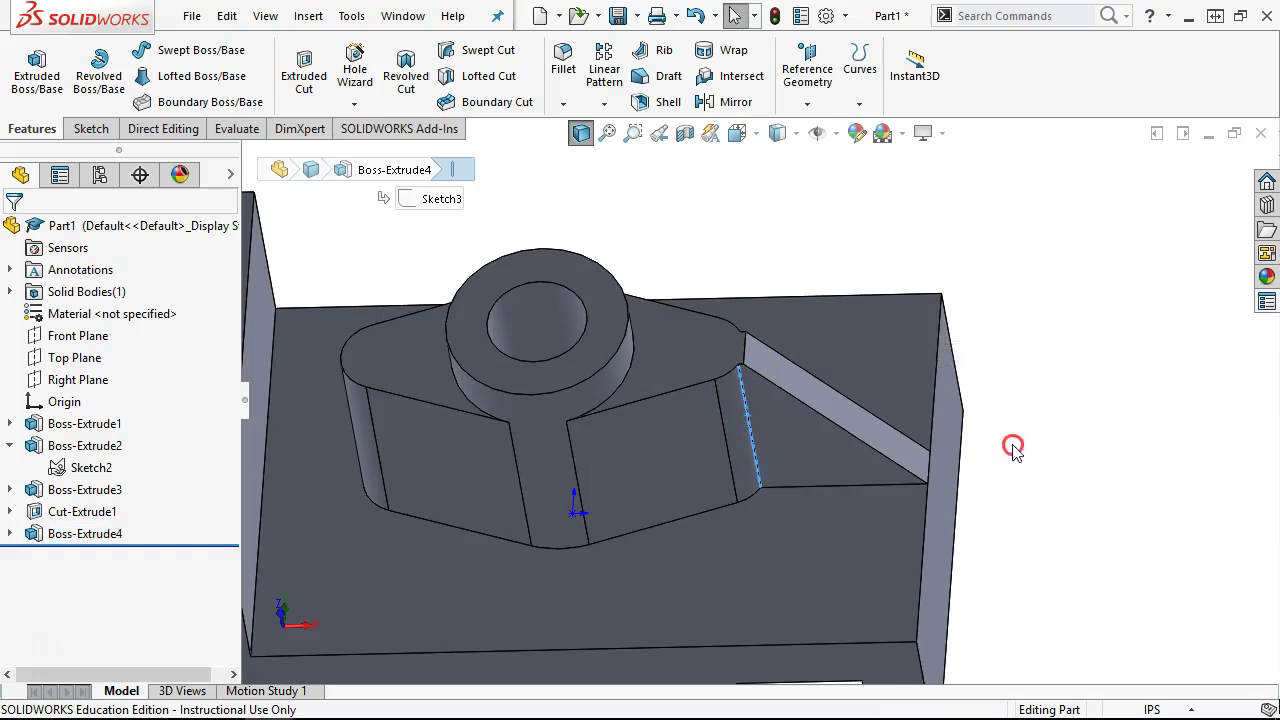
pyautogui.moveTo(1014, 446); pyautogui.dragTo(958, 593, button='middle')
pyautogui.scroll(-3, 675, 510)
pyautogui.keyDown('ctrl'); pyautogui.click(674, 479); pyautogui.keyUp('ctrl')
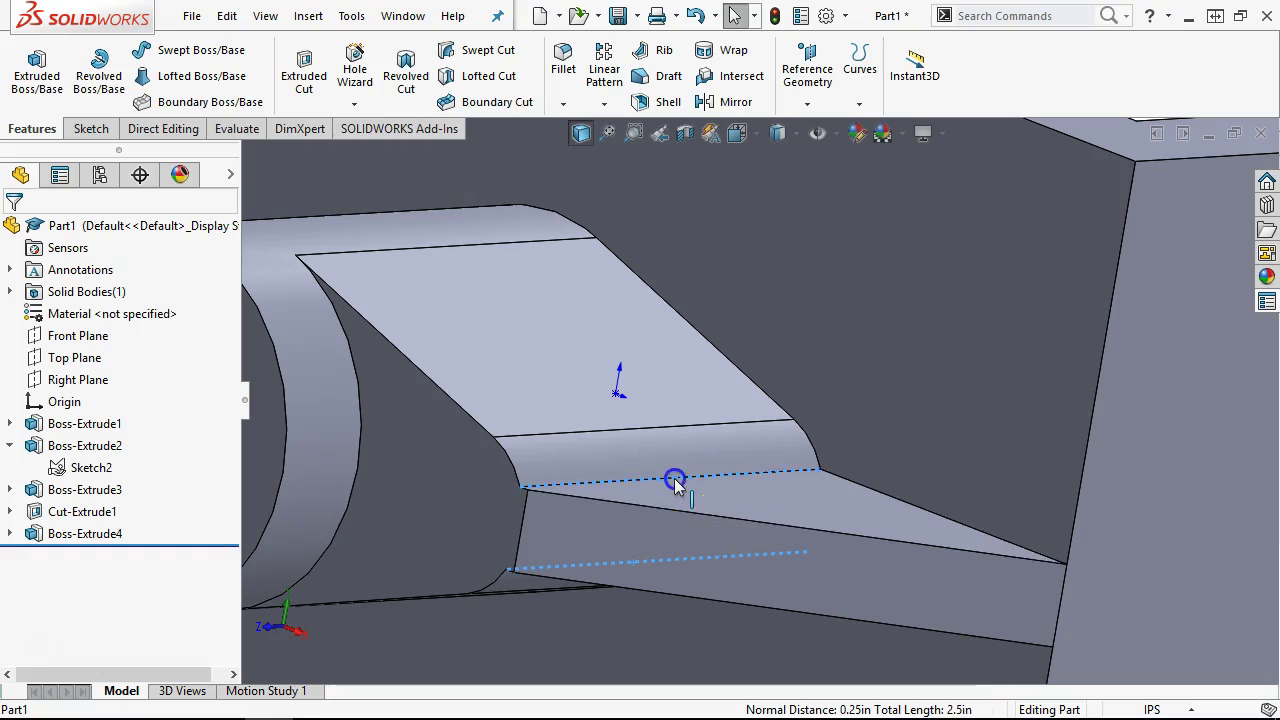
pyautogui.hotkey('ctrl', '7')
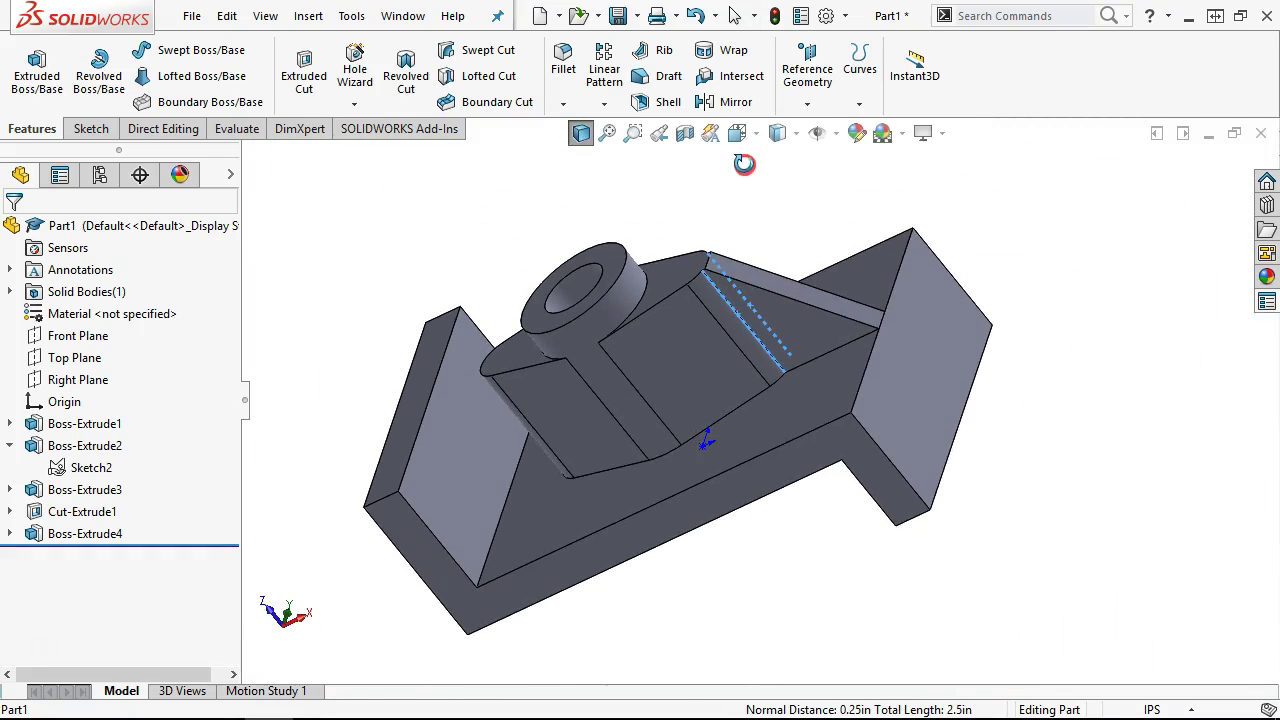
pyautogui.click(961, 312)
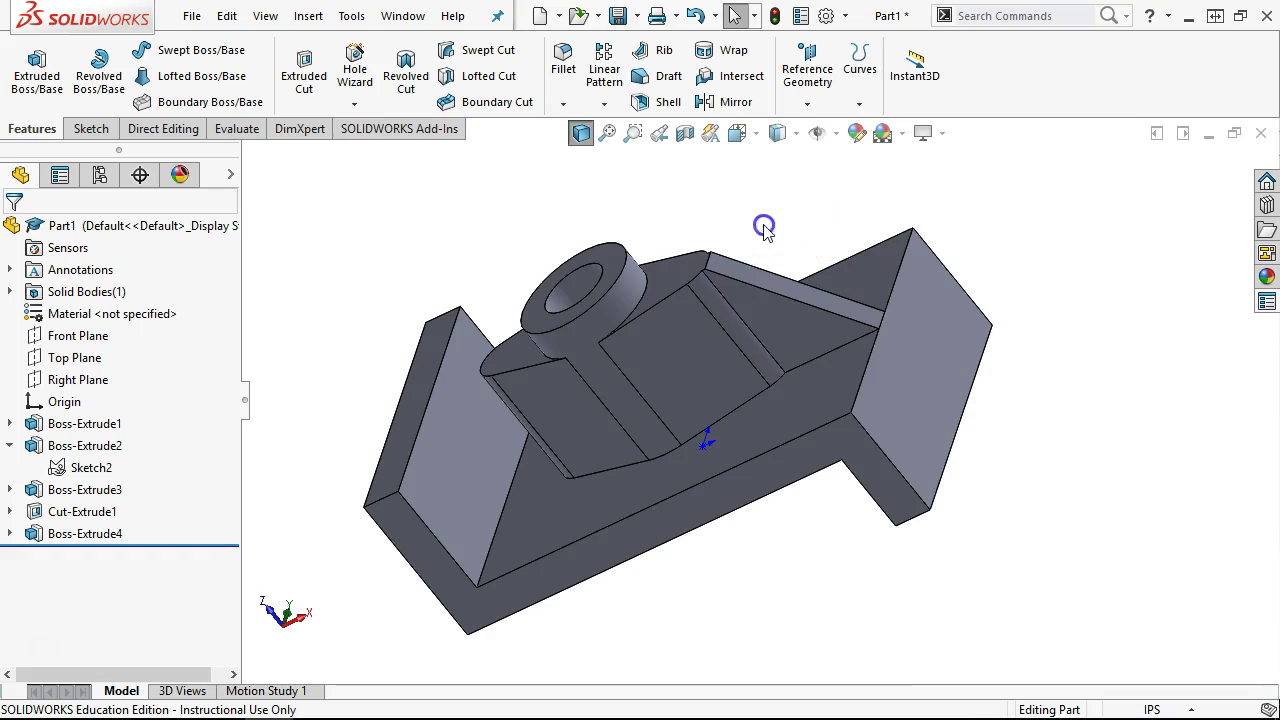
# Step: Inspect the part in front and top views and examine the opposite rib's angle on the enlarged drawing in the browser
pyautogui.moveTo(806, 229); pyautogui.dragTo(855, 187, button='middle')
pyautogui.click(975, 357)
pyautogui.hotkey('ctrl', '1')
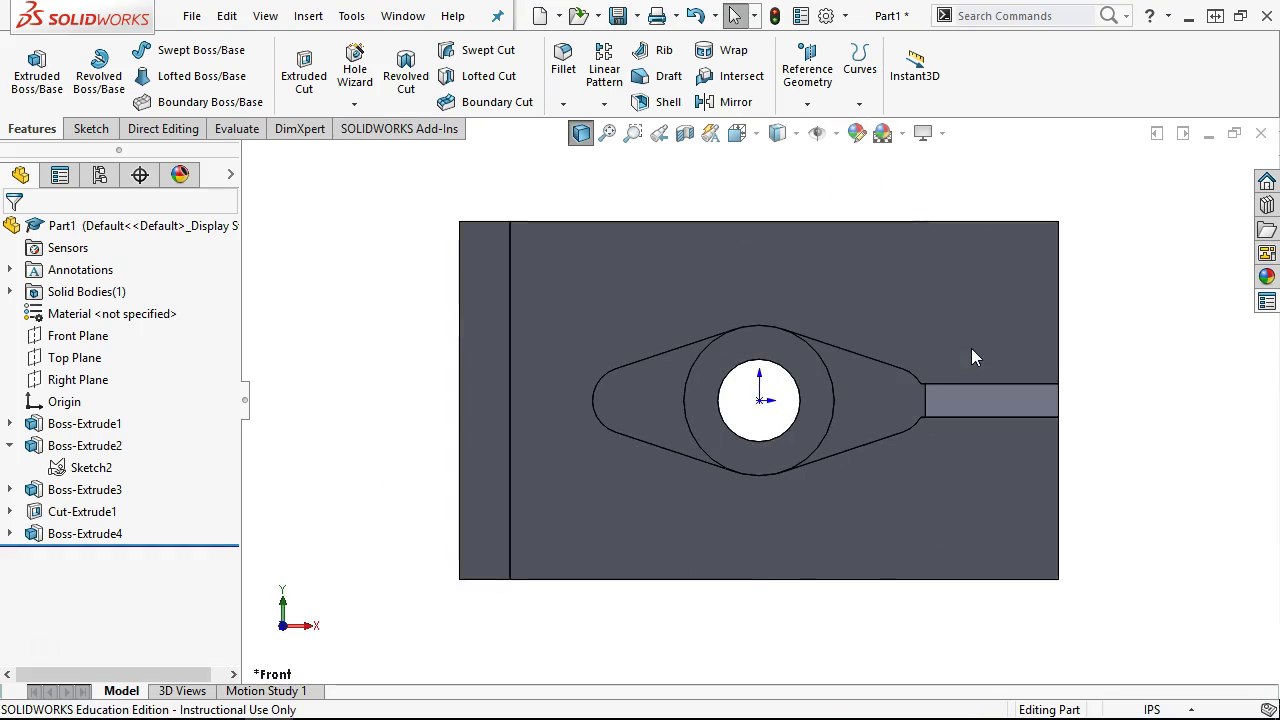
pyautogui.hotkey('ctrl', '5')
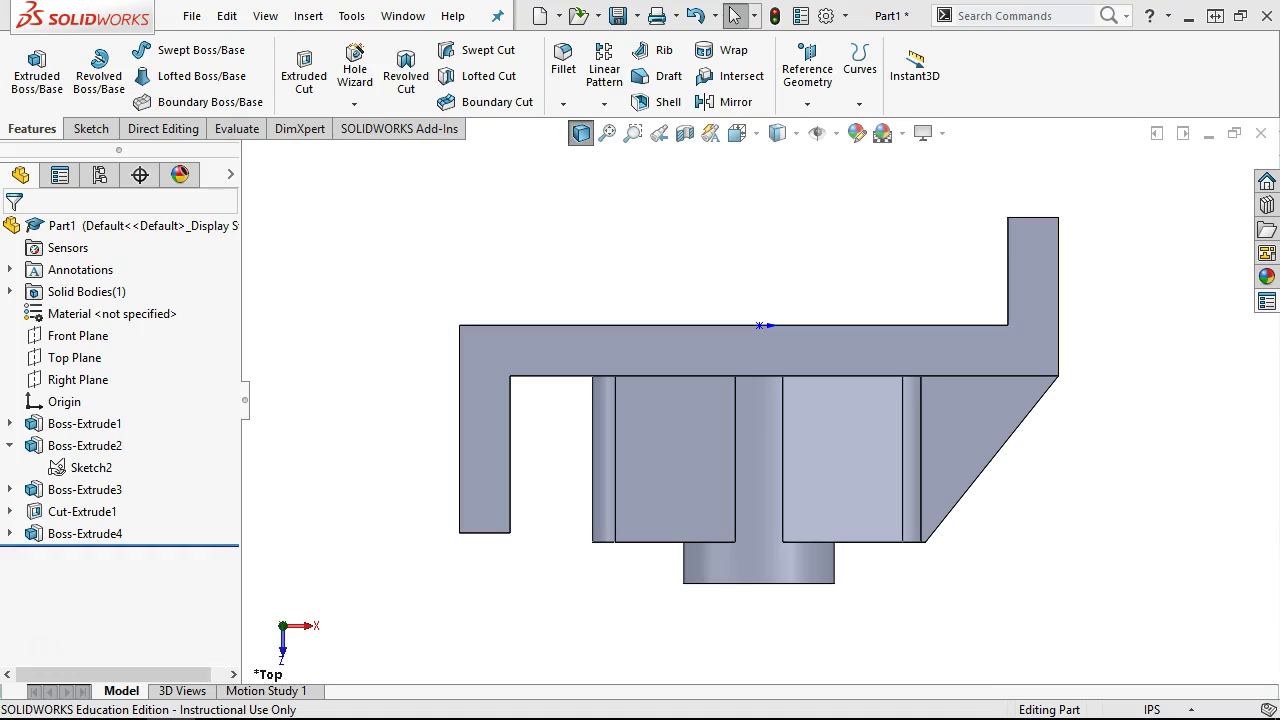
pyautogui.hotkey('alt', 'Tab')
pyautogui.moveTo(428, 57); pyautogui.dragTo(480, 90)
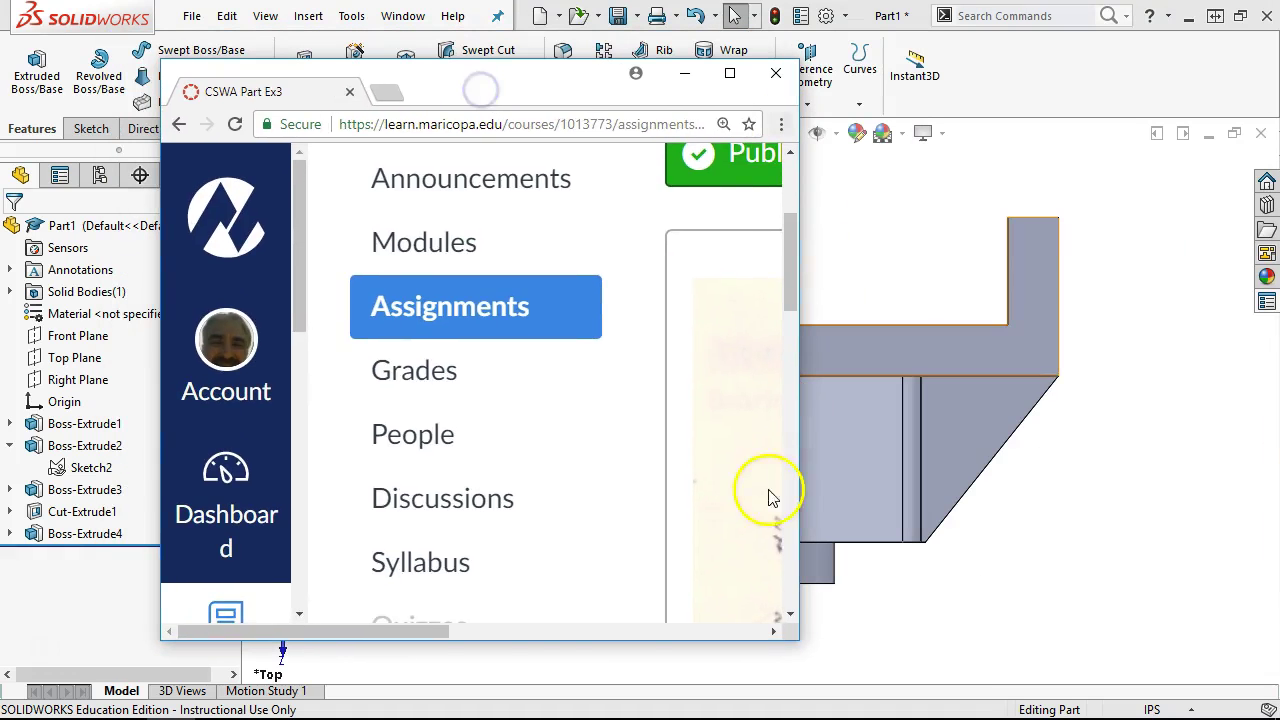
pyautogui.moveTo(432, 643); pyautogui.dragTo(619, 640)
pyautogui.moveTo(790, 264)
pyautogui.mouseDown()
pyautogui.moveTo(798, 325)
pyautogui.moveTo(805, 299)
pyautogui.mouseUp()
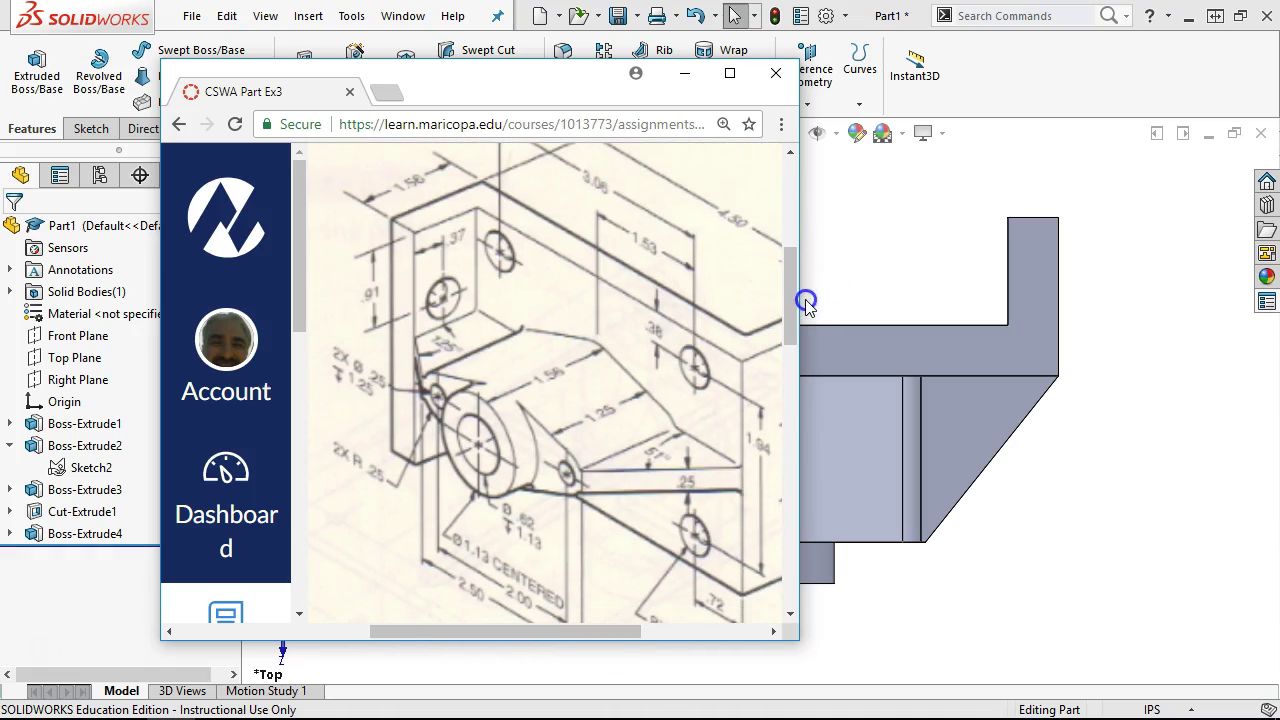
pyautogui.click(730, 74)
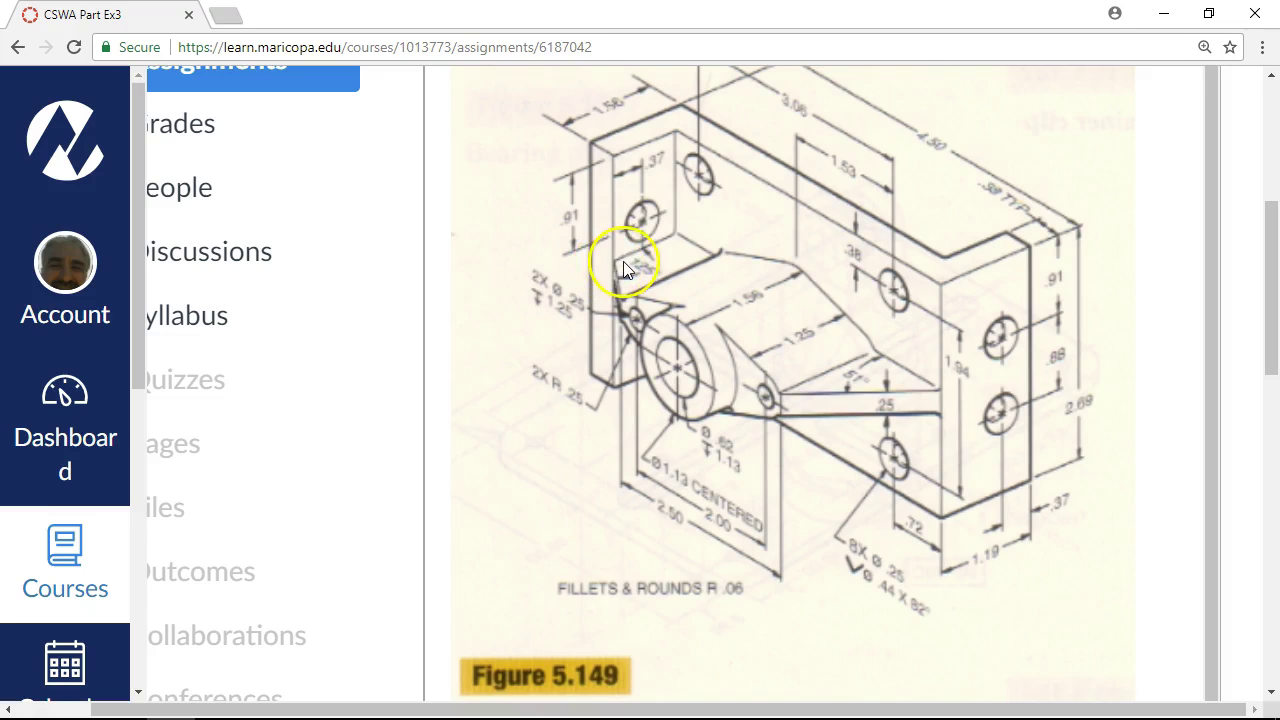
pyautogui.click(1163, 13)
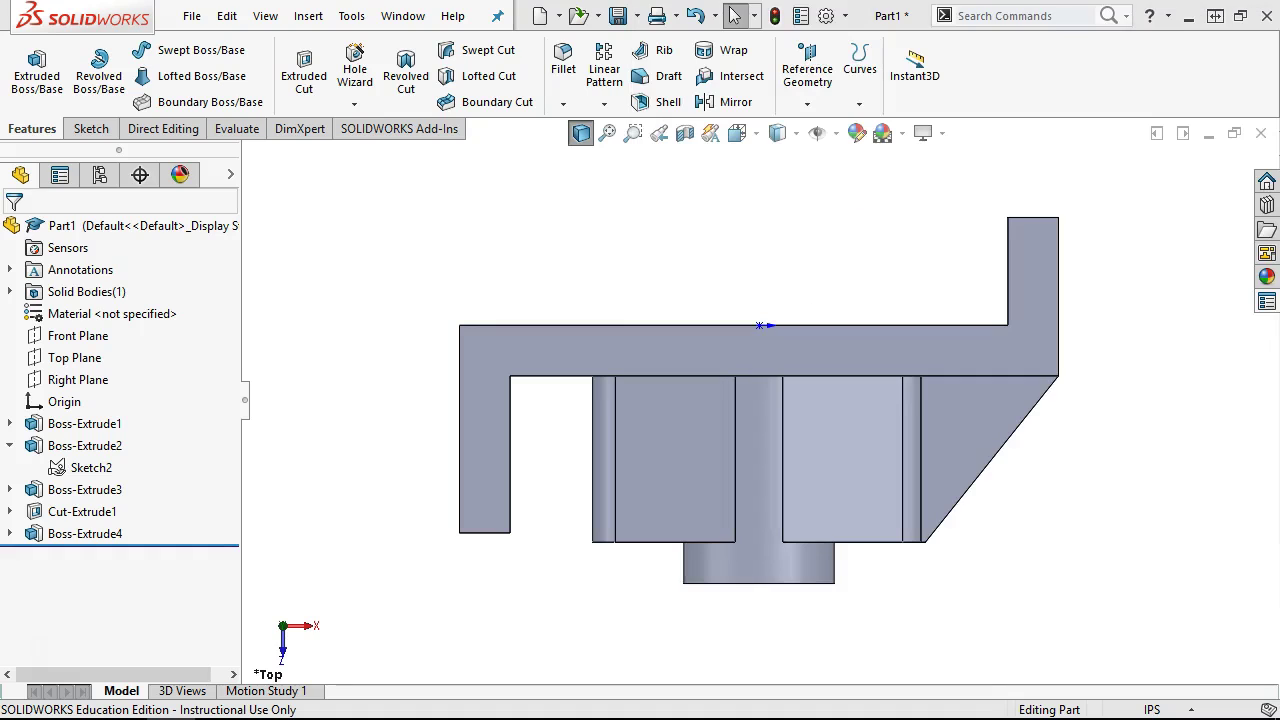
# Step: Edit the rib sketch and add a closed five-line profile between the opposite flange and boss, about 1.03 in along the flange, with a slanted outer line
pyautogui.scroll(-2, 614, 543)
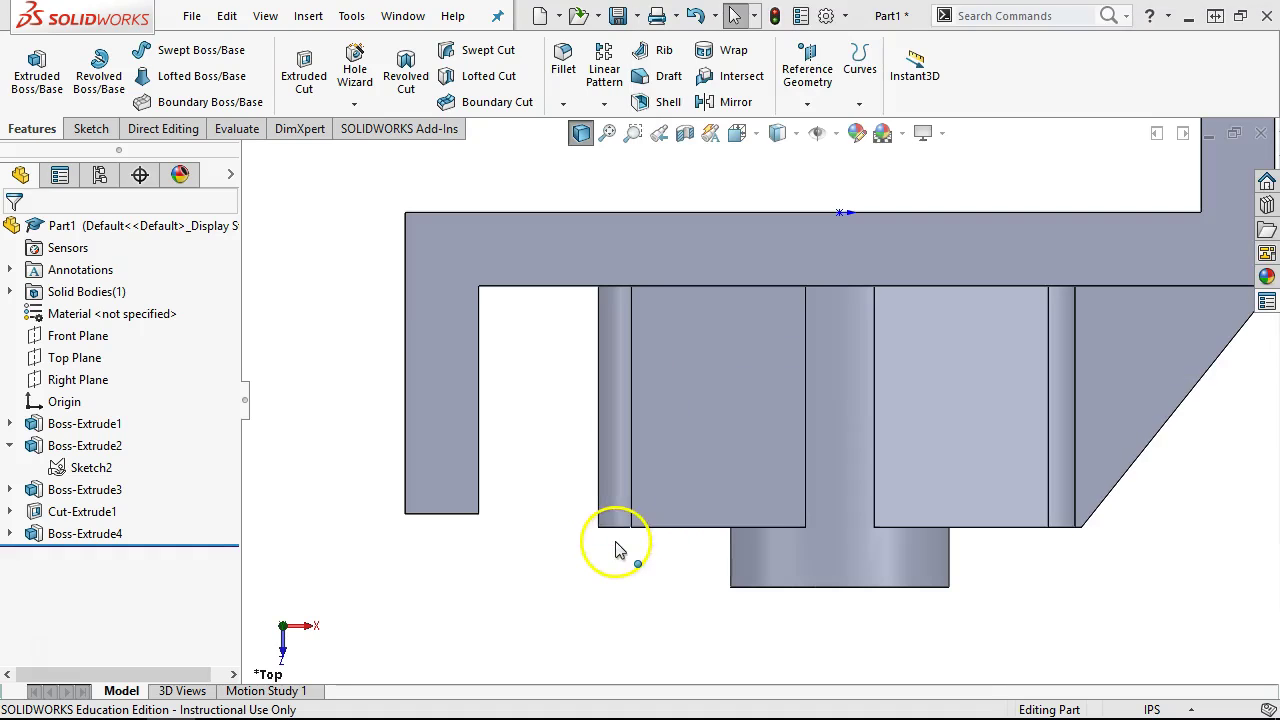
pyautogui.click(9, 533)
pyautogui.rightClick(70, 555)
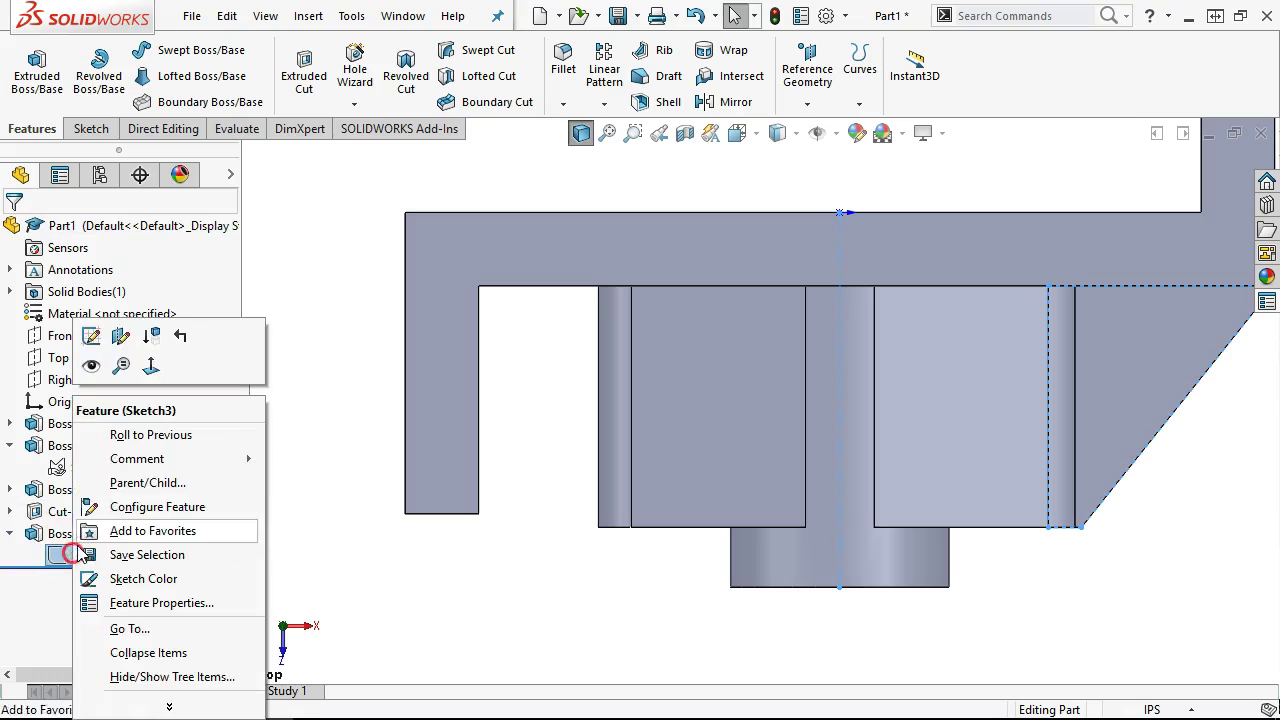
pyautogui.click(93, 338)
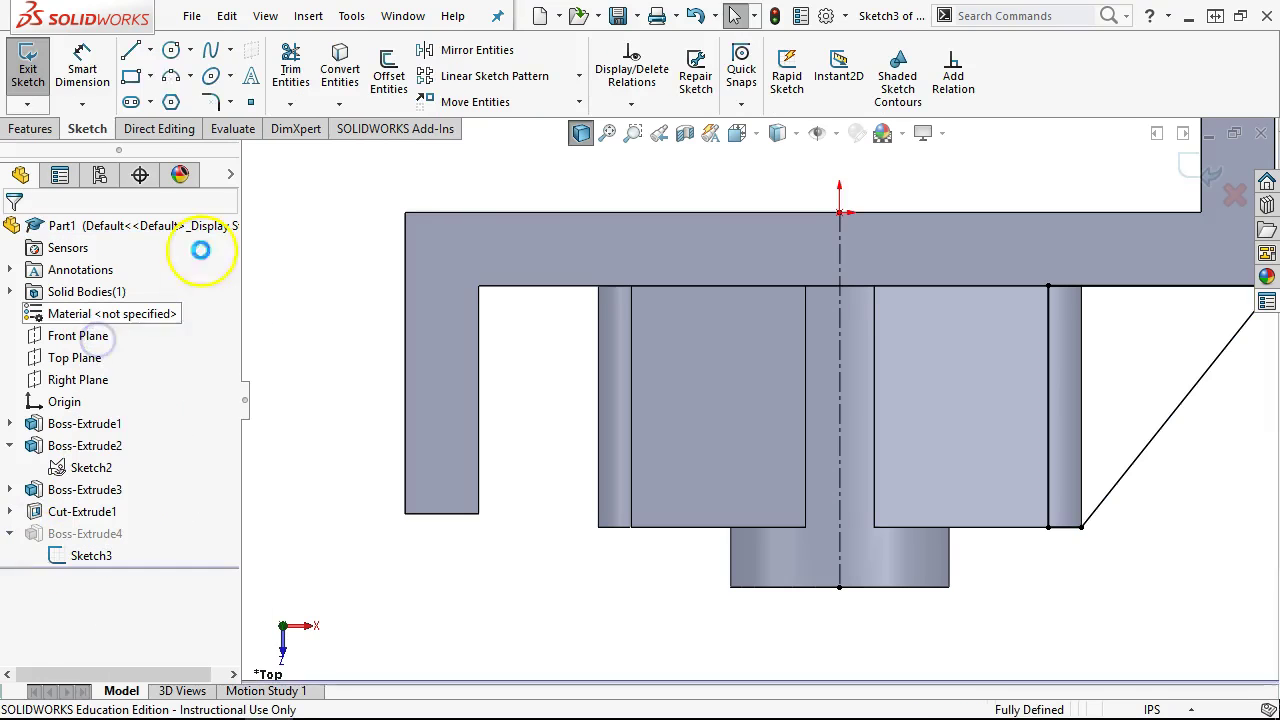
pyautogui.click(130, 50)
pyautogui.click(478, 287)
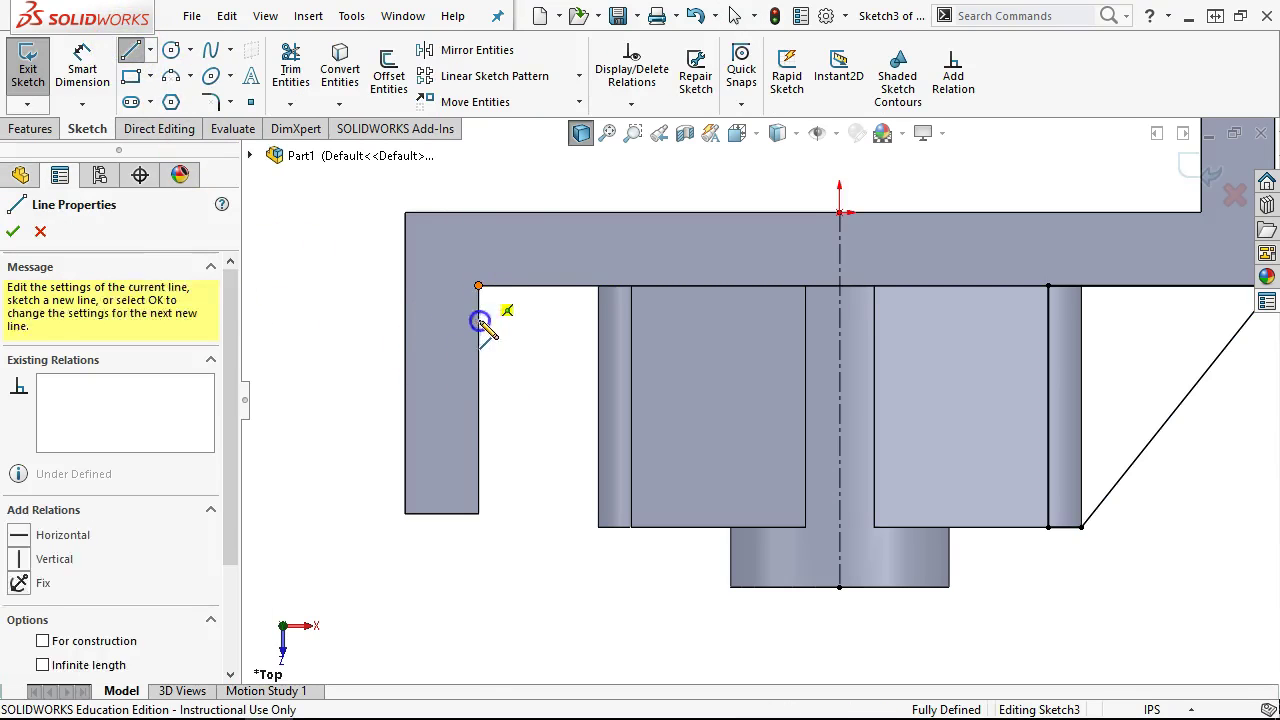
pyautogui.click(478, 484)
pyautogui.click(598, 527)
pyautogui.click(631, 527)
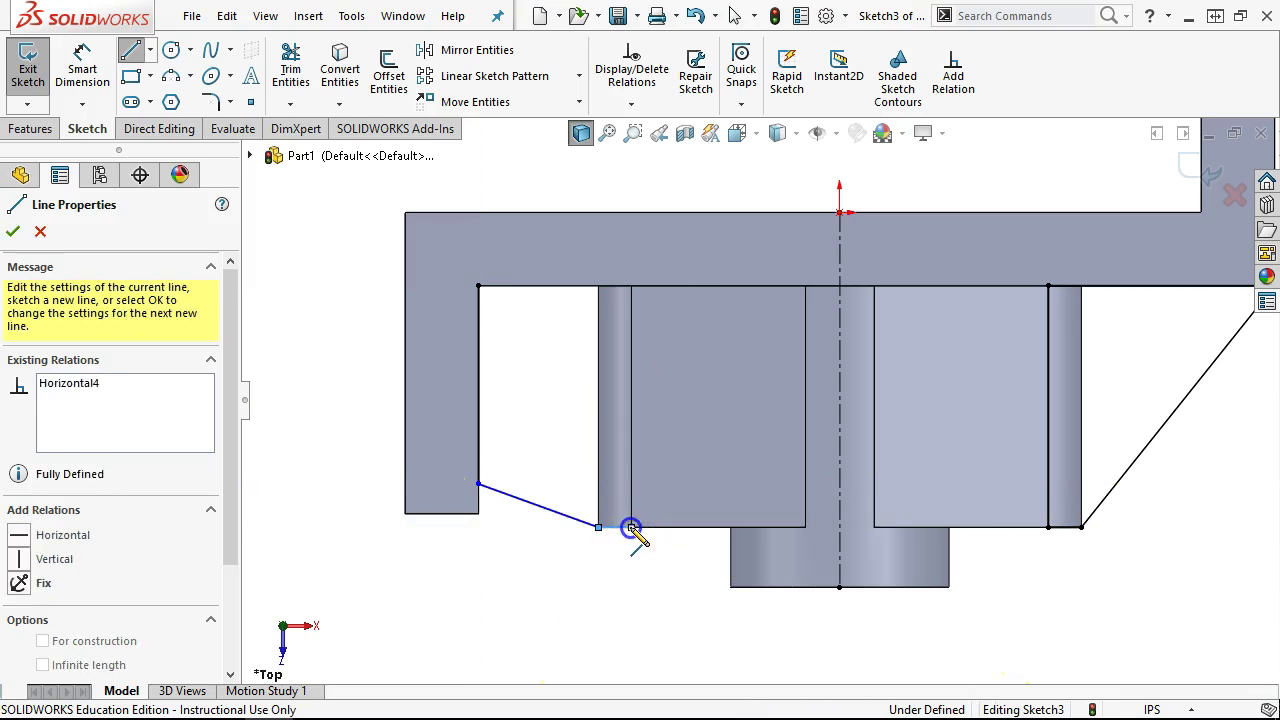
pyautogui.click(630, 287)
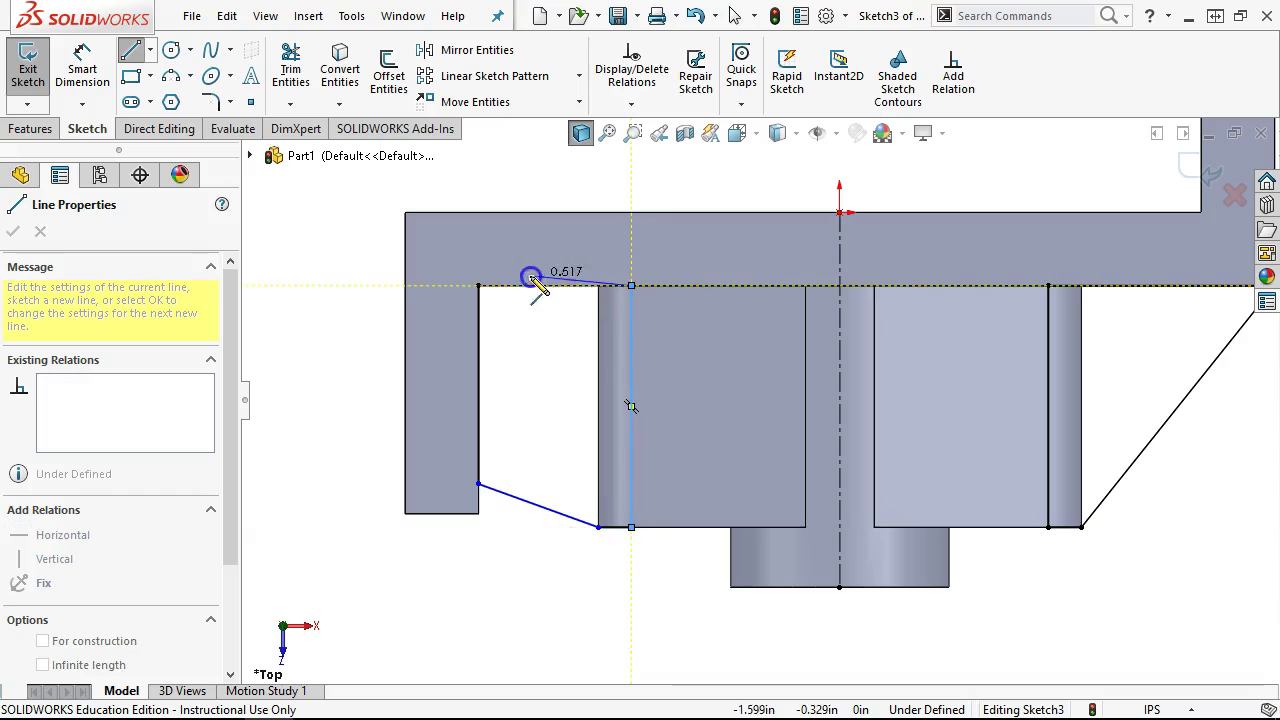
pyautogui.click(480, 287)
pyautogui.rightClick(517, 229)
pyautogui.click(550, 360)
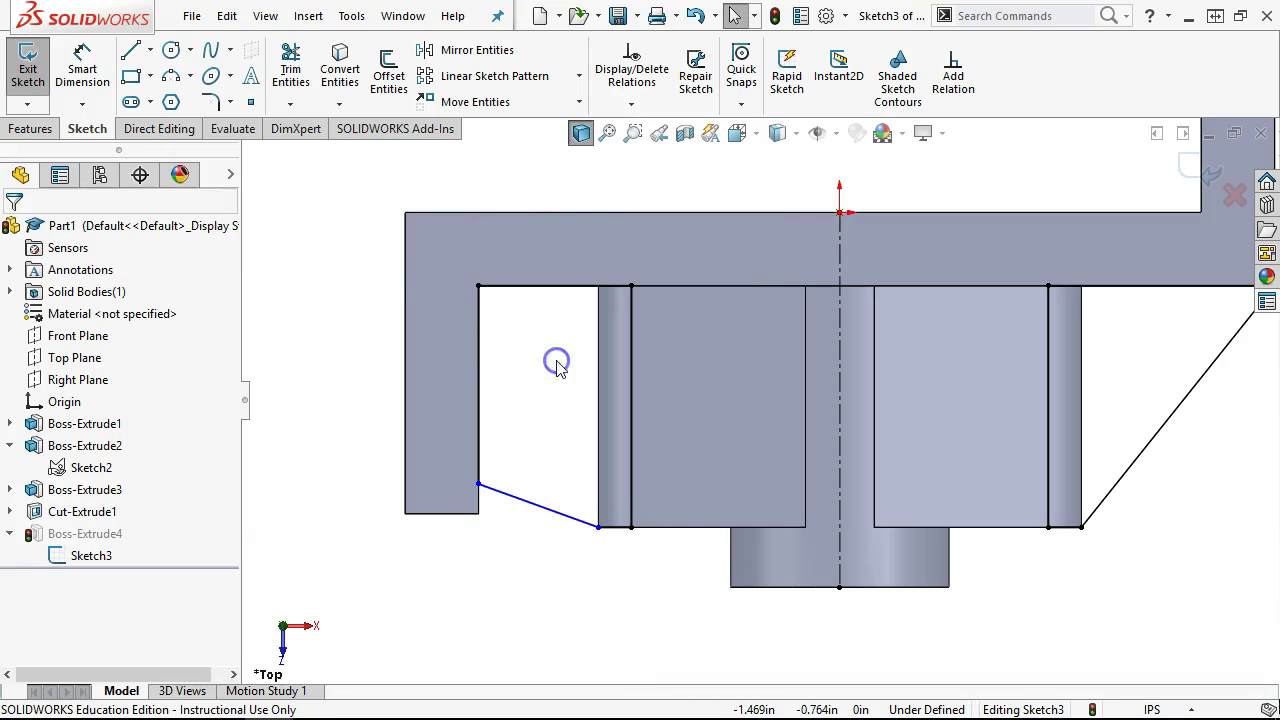
# Step: Dimension the angle between the new profile's flange line and its slanted line
pyautogui.click(82, 68)
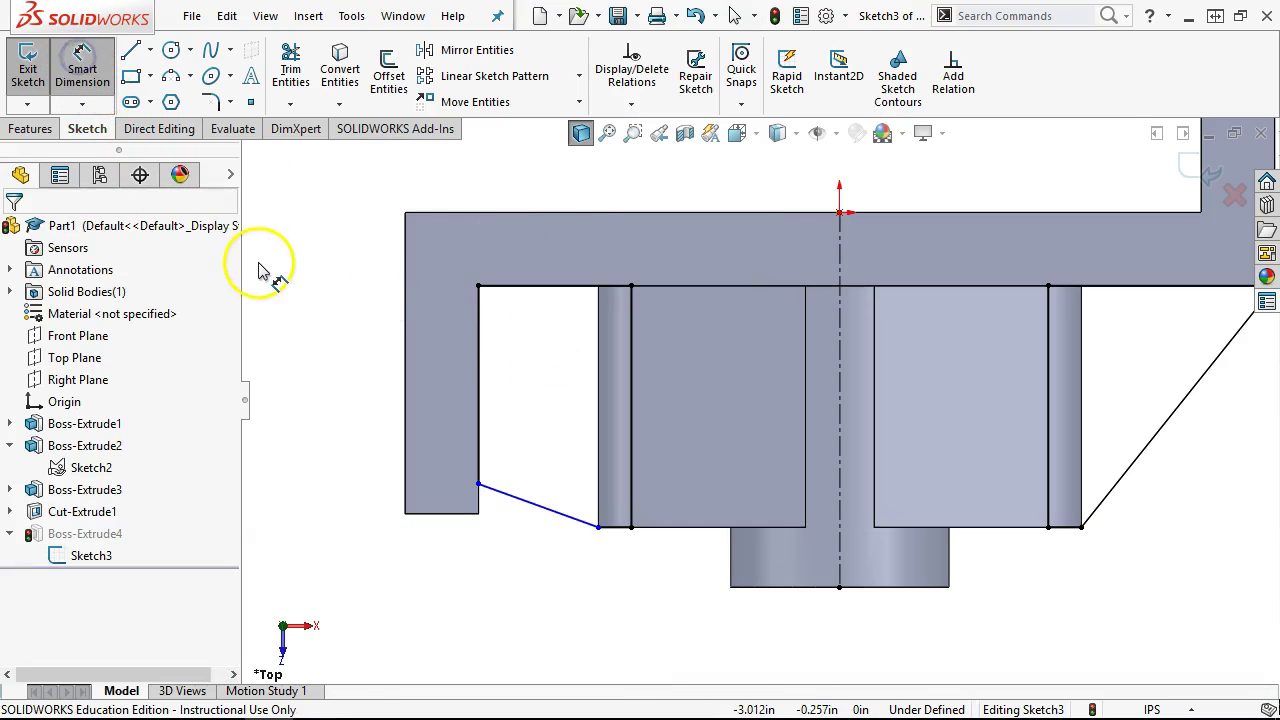
pyautogui.click(480, 421)
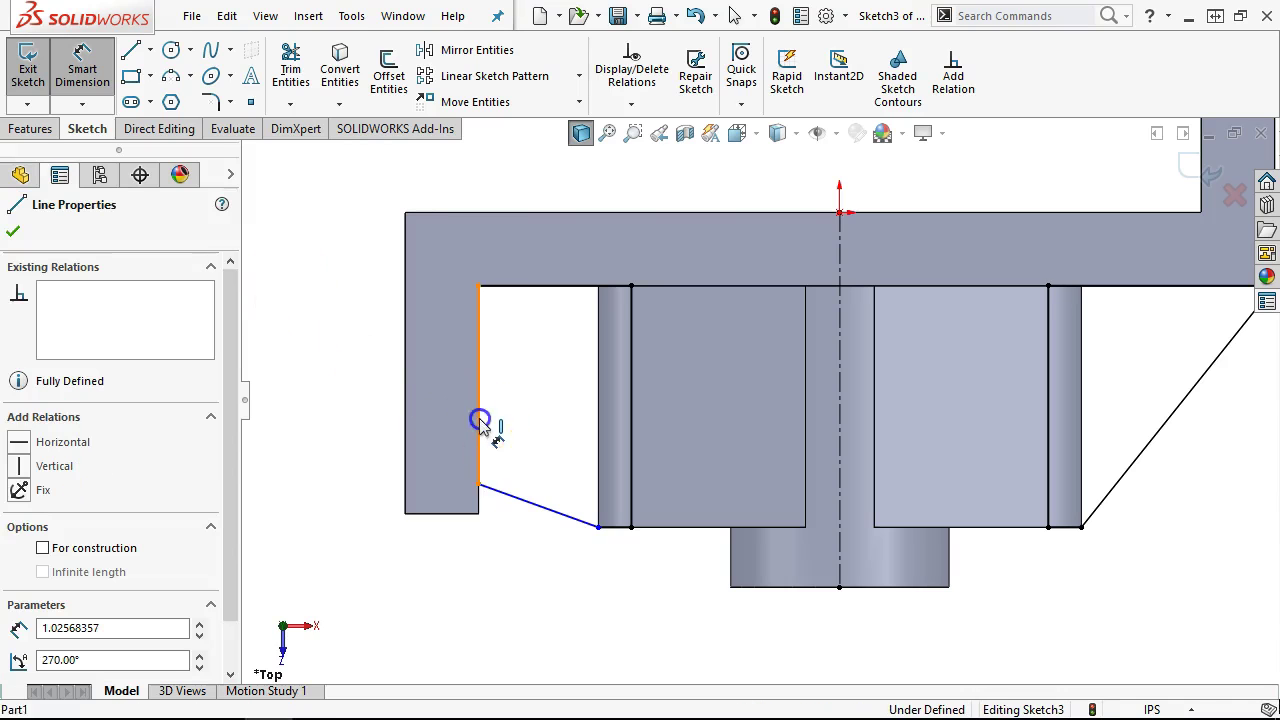
pyautogui.click(512, 494)
pyautogui.click(538, 463)
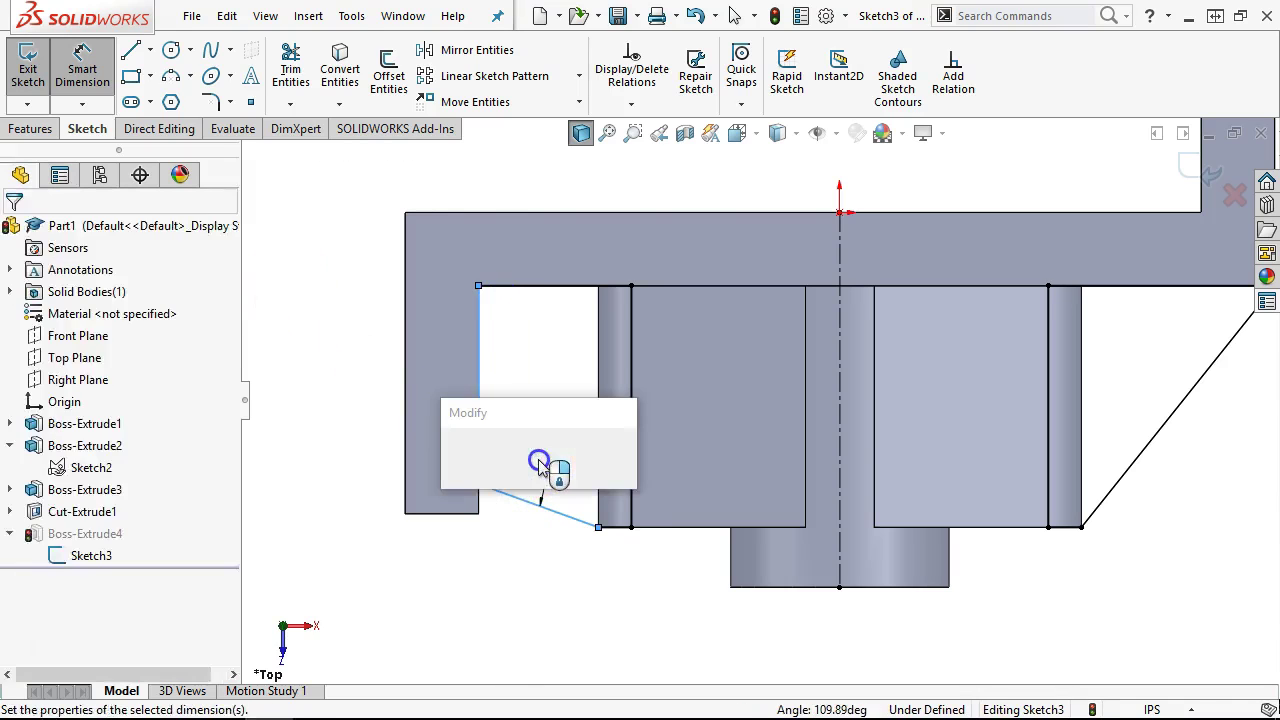
# Step: Set the angle between the left web's vertical line and its slanted line to 125°
pyautogui.write('125')
pyautogui.press('Return')
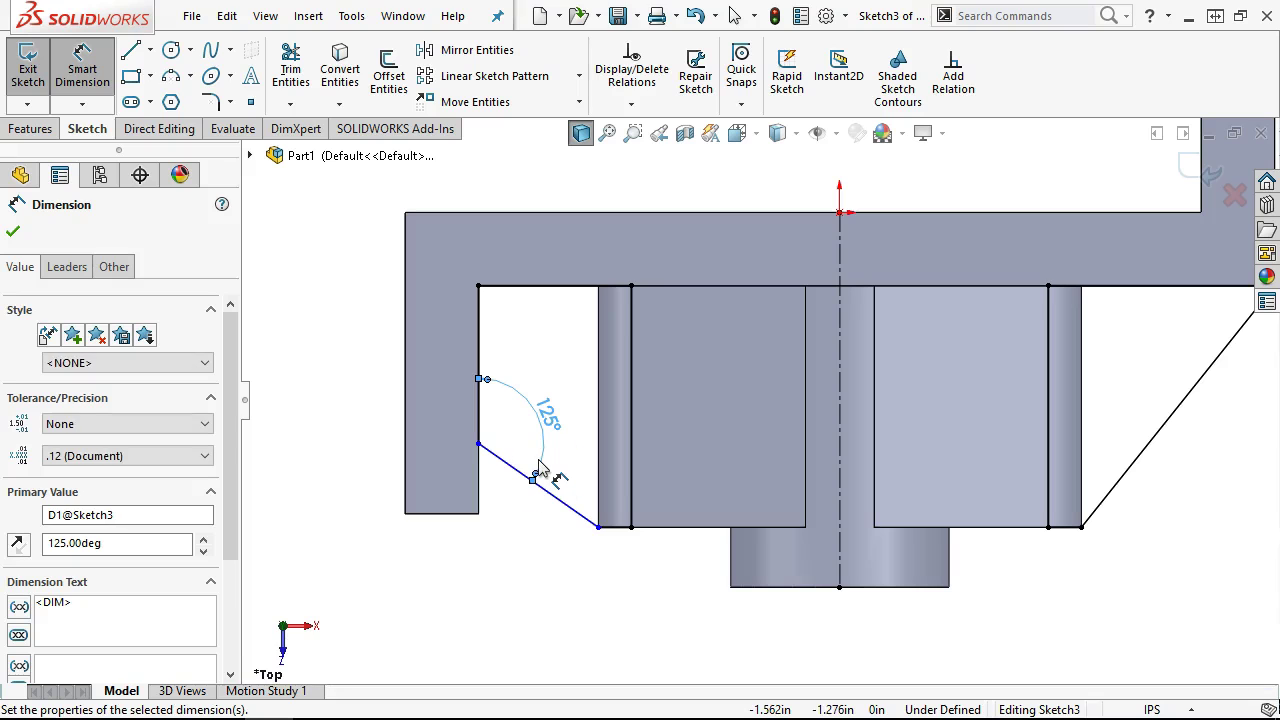
pyautogui.rightClick(564, 594)
pyautogui.click(607, 574)
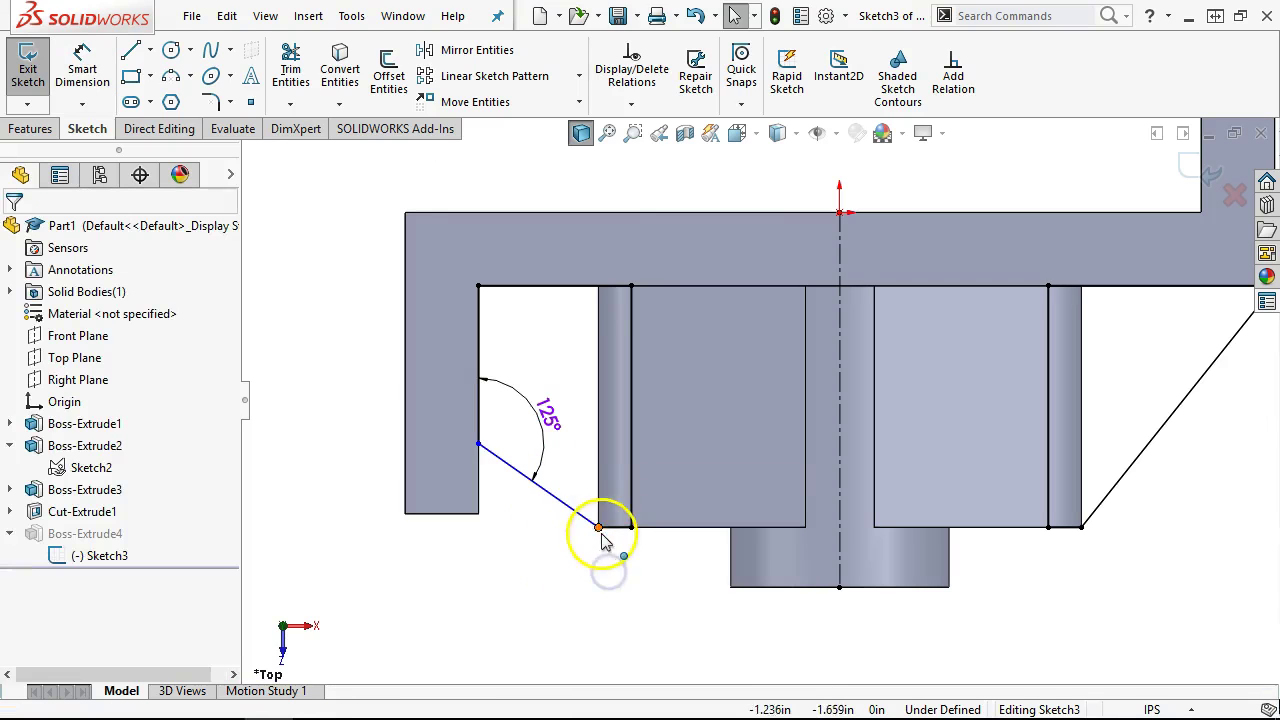
# Step: Make the slanted line's lower endpoint coincident with the outer silhouette edge of the central boss's left arm
pyautogui.click(603, 541)
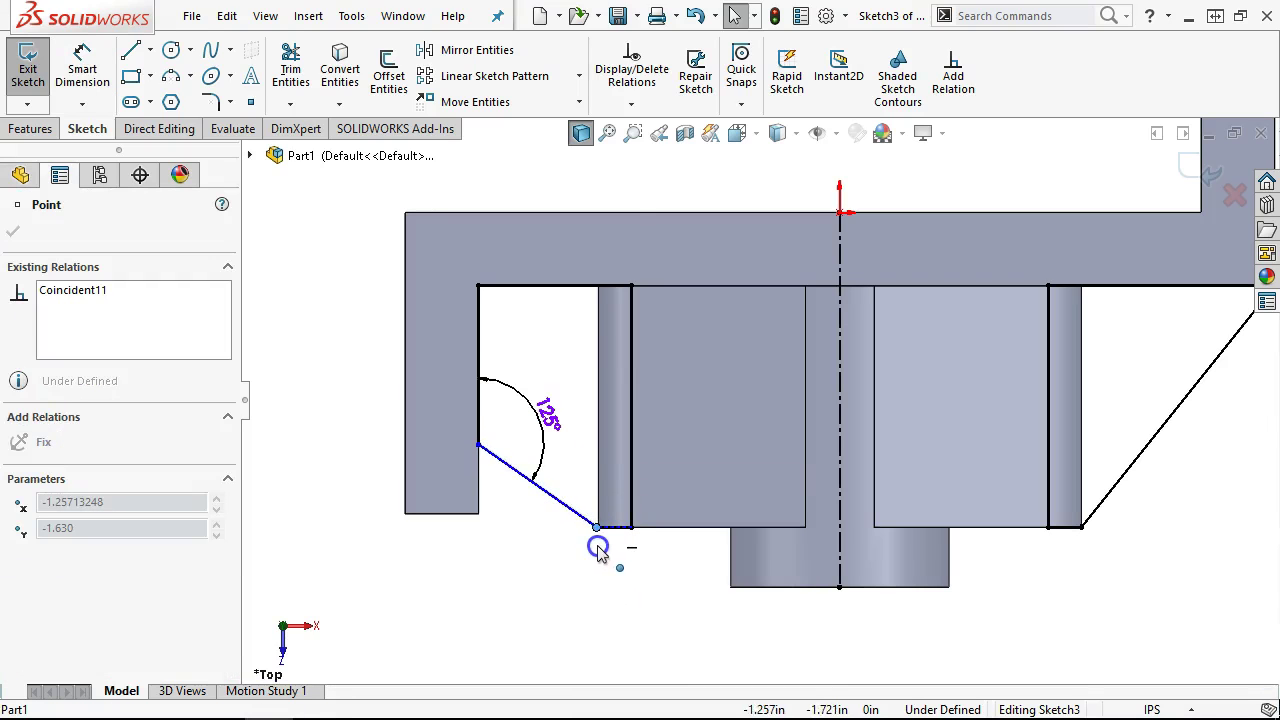
pyautogui.keyDown('ctrl'); pyautogui.click(596, 484); pyautogui.keyUp('ctrl')
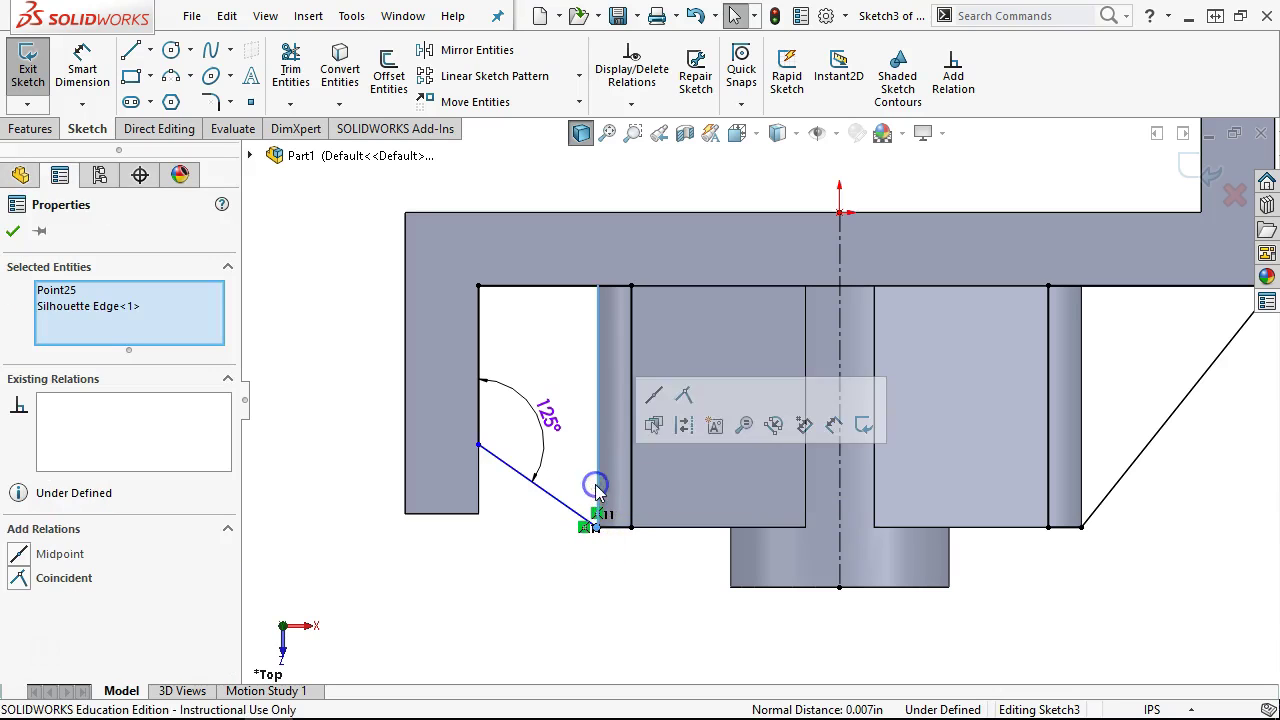
pyautogui.click(681, 397)
pyautogui.click(591, 589)
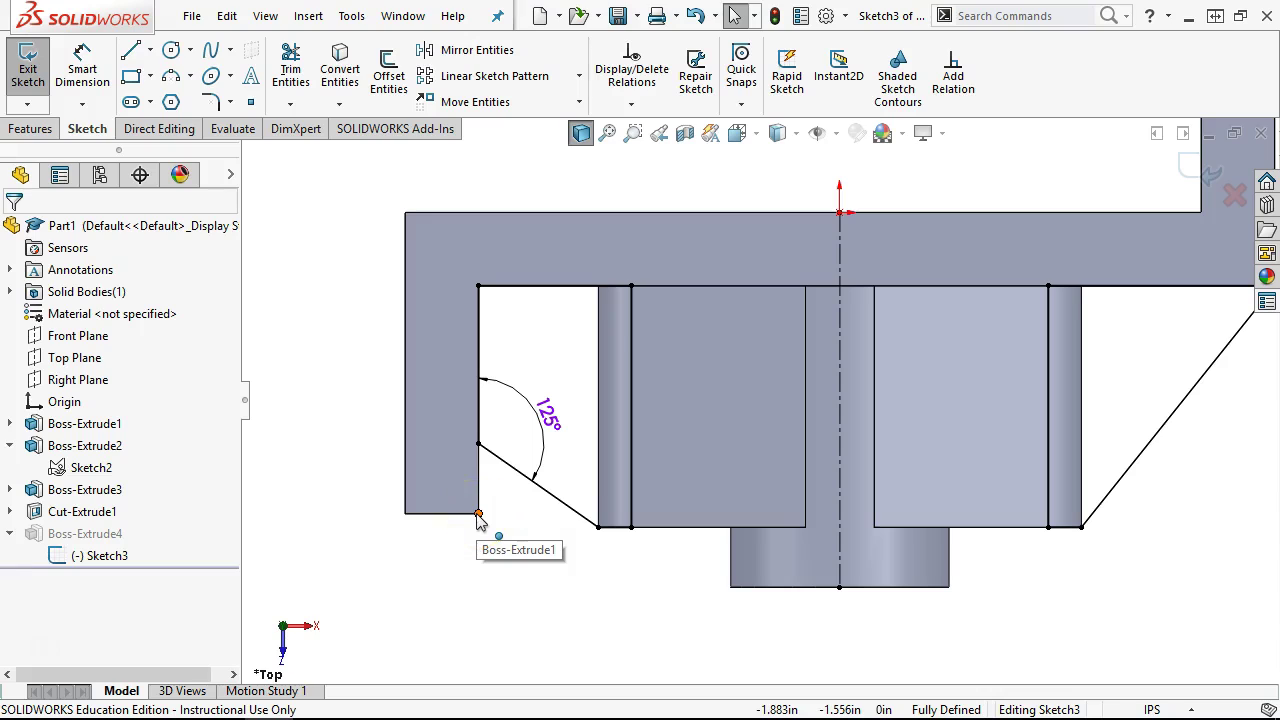
# Step: Delete the 125° angle dimension and move the slanted line's upper endpoint onto the left wall's inner front corner
pyautogui.click(505, 412)
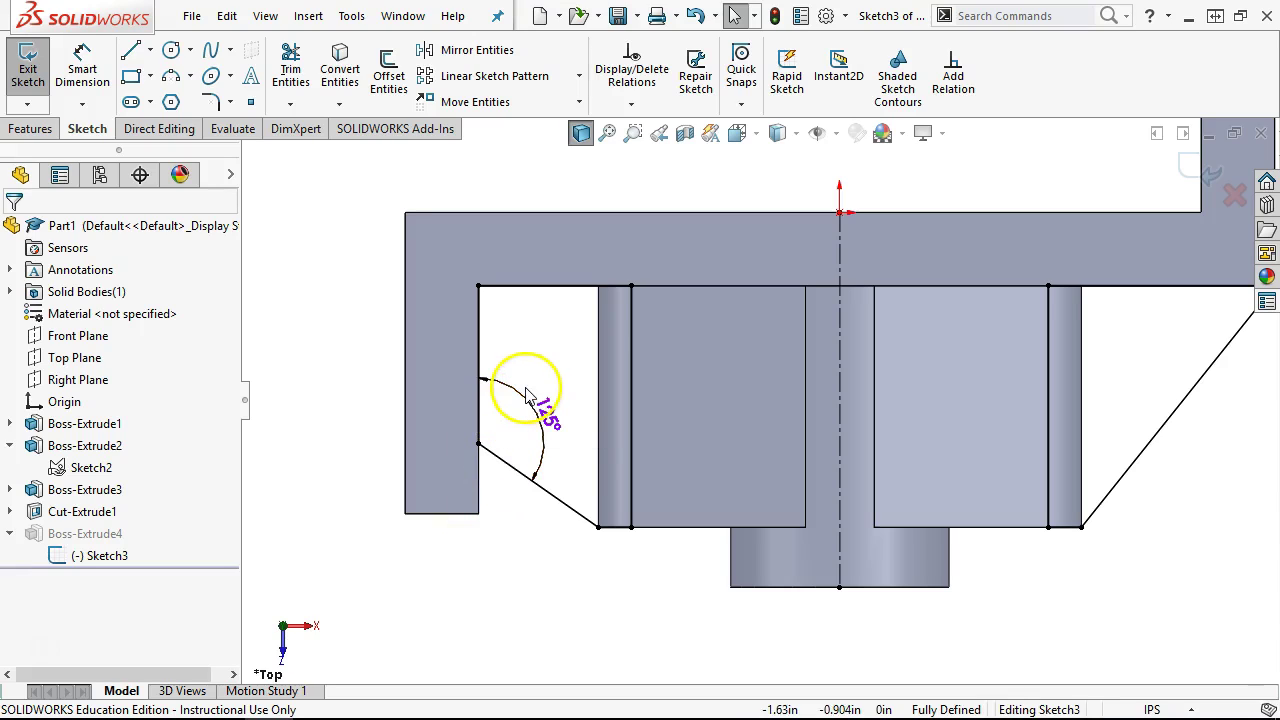
pyautogui.moveTo(508, 462)
pyautogui.mouseDown()
pyautogui.moveTo(503, 491)
pyautogui.moveTo(574, 551)
pyautogui.moveTo(535, 432)
pyautogui.mouseUp()
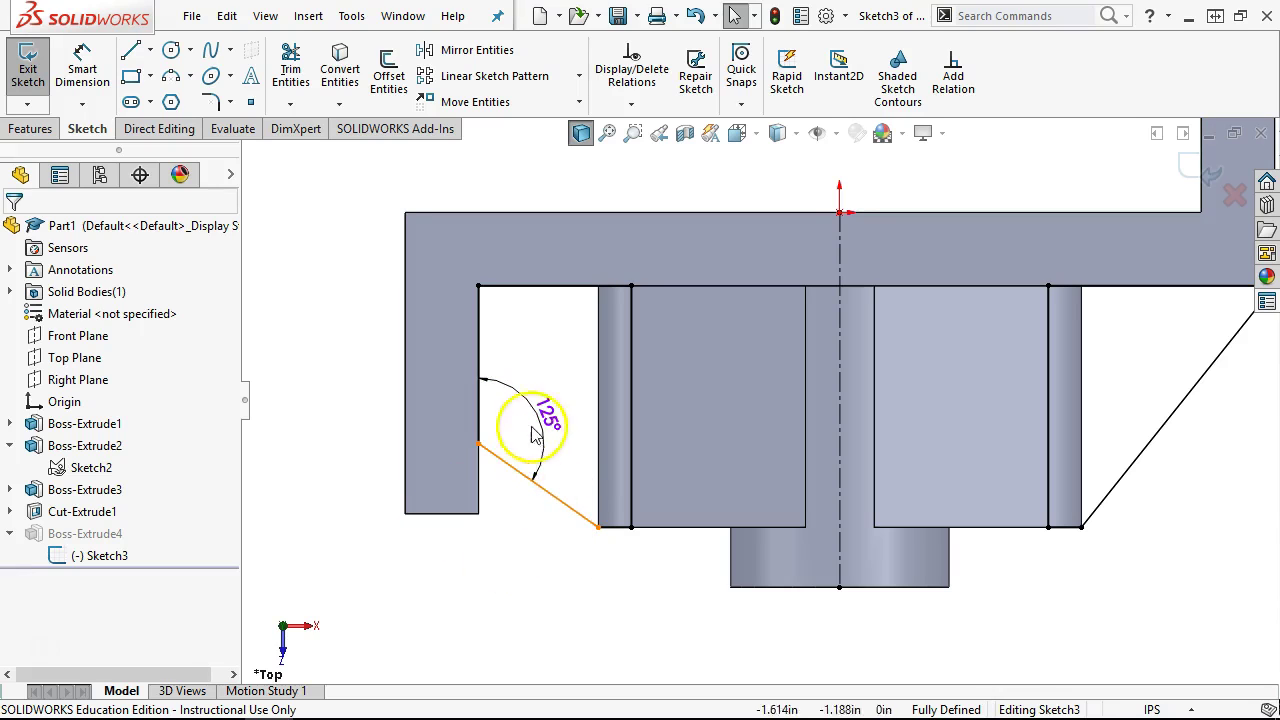
pyautogui.click(535, 432)
pyautogui.press('Delete')
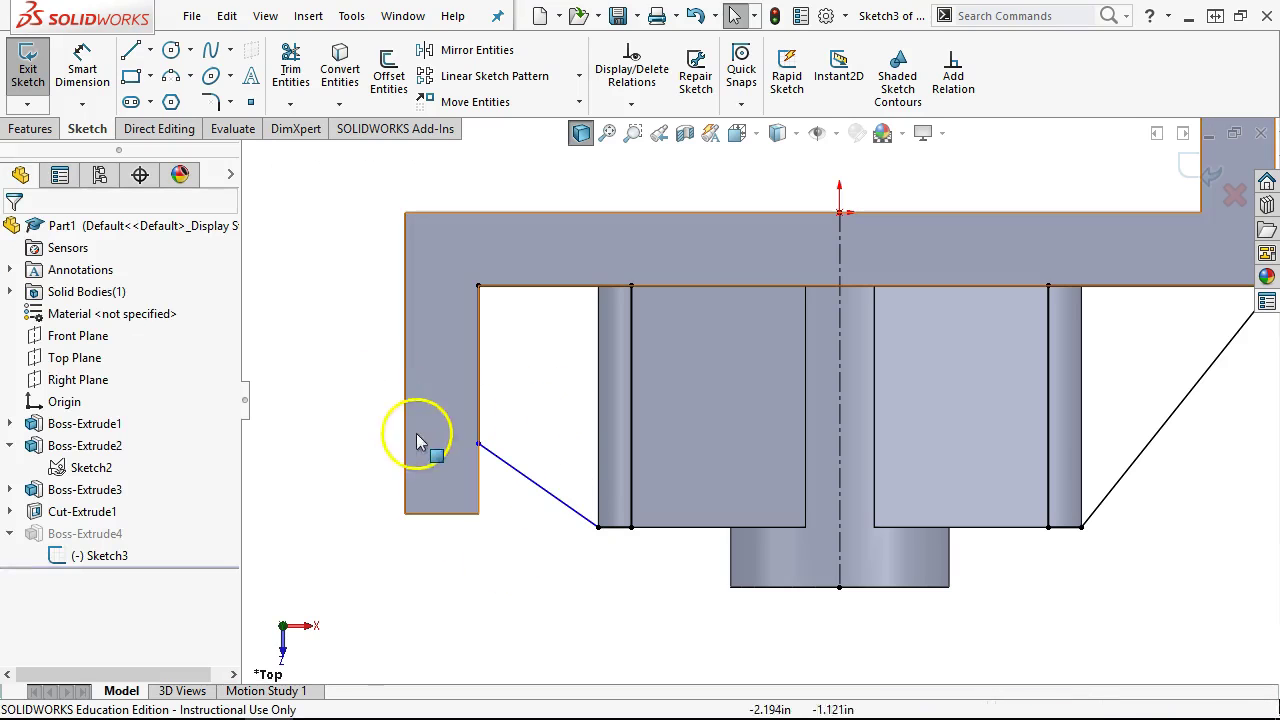
pyautogui.moveTo(478, 443)
pyautogui.mouseDown()
pyautogui.moveTo(458, 516)
pyautogui.moveTo(472, 514)
pyautogui.mouseUp()
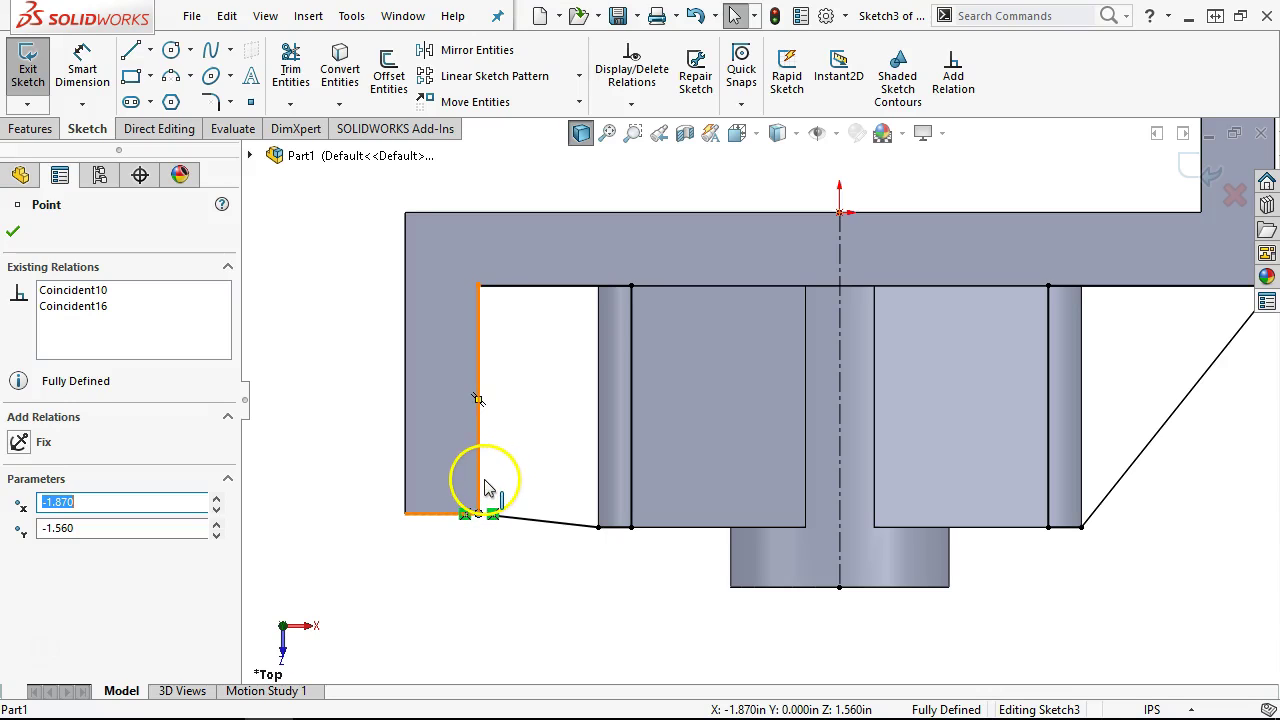
pyautogui.click(506, 515)
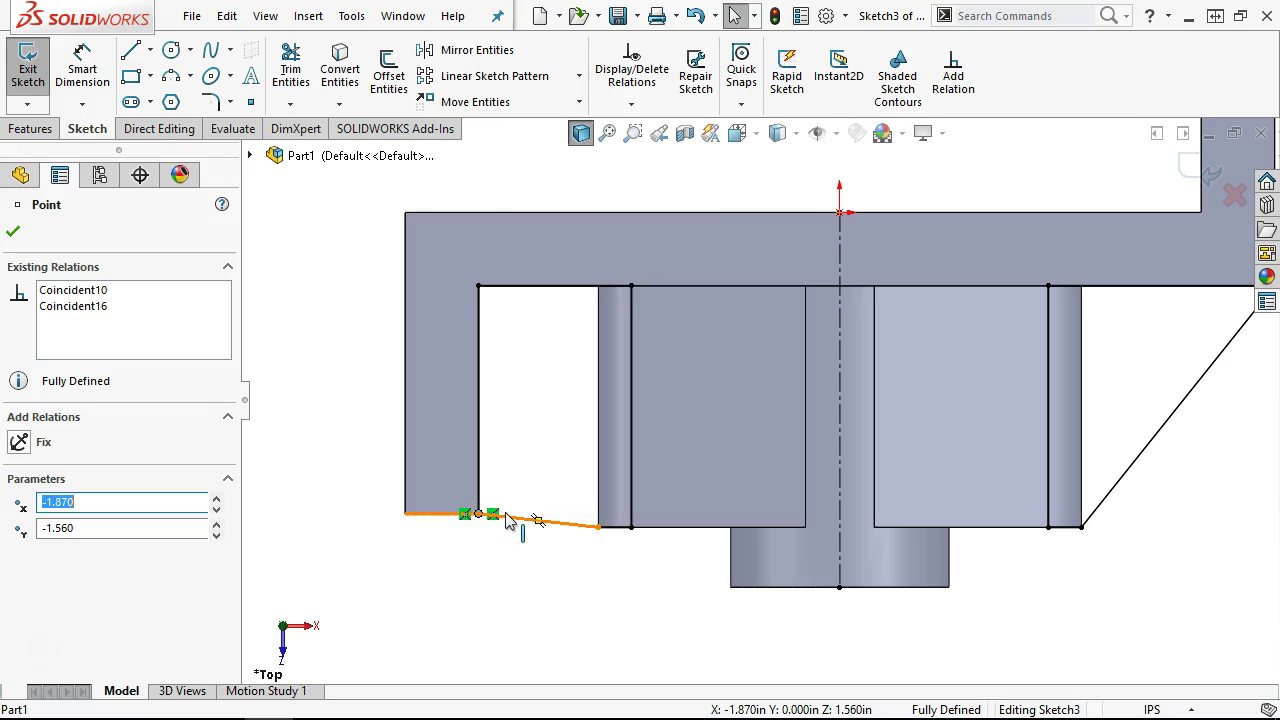
# Step: Exit the web sketch to rebuild its boss extrusion
pyautogui.moveTo(500, 563); pyautogui.dragTo(508, 514, button='middle')
pyautogui.middleClick(508, 480)
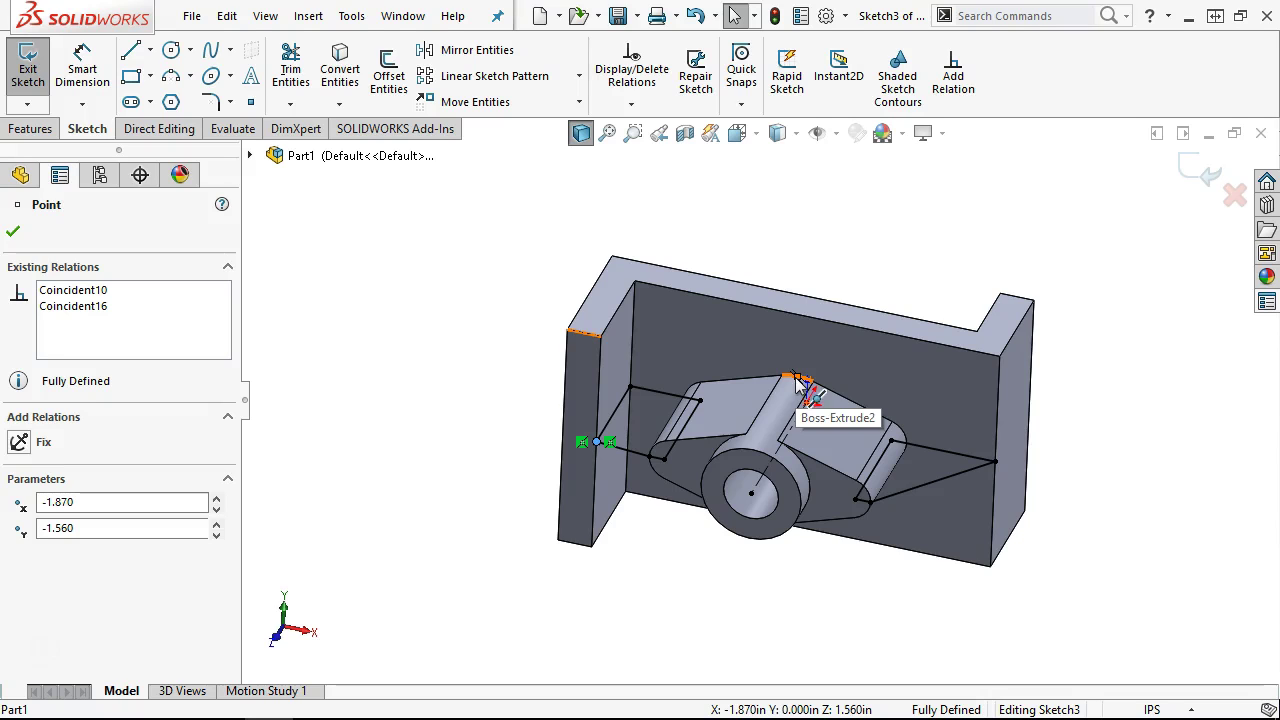
pyautogui.moveTo(503, 333); pyautogui.dragTo(460, 401, button='middle')
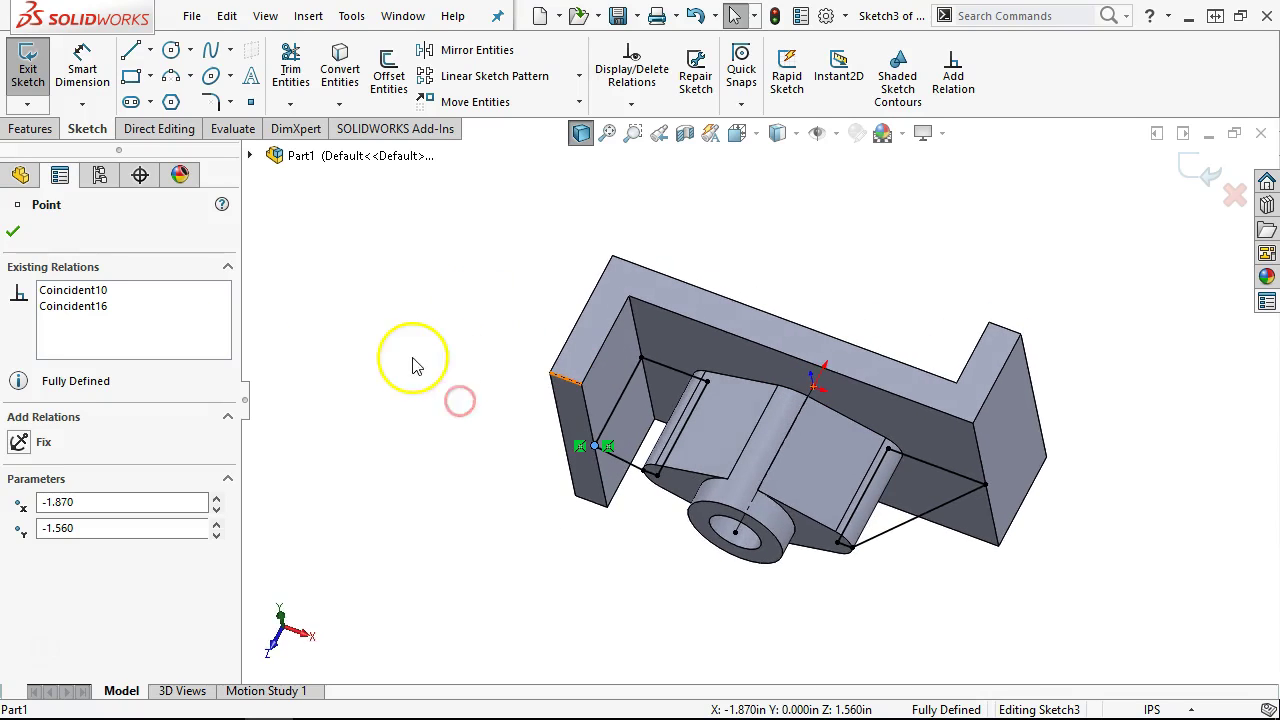
pyautogui.click(13, 231)
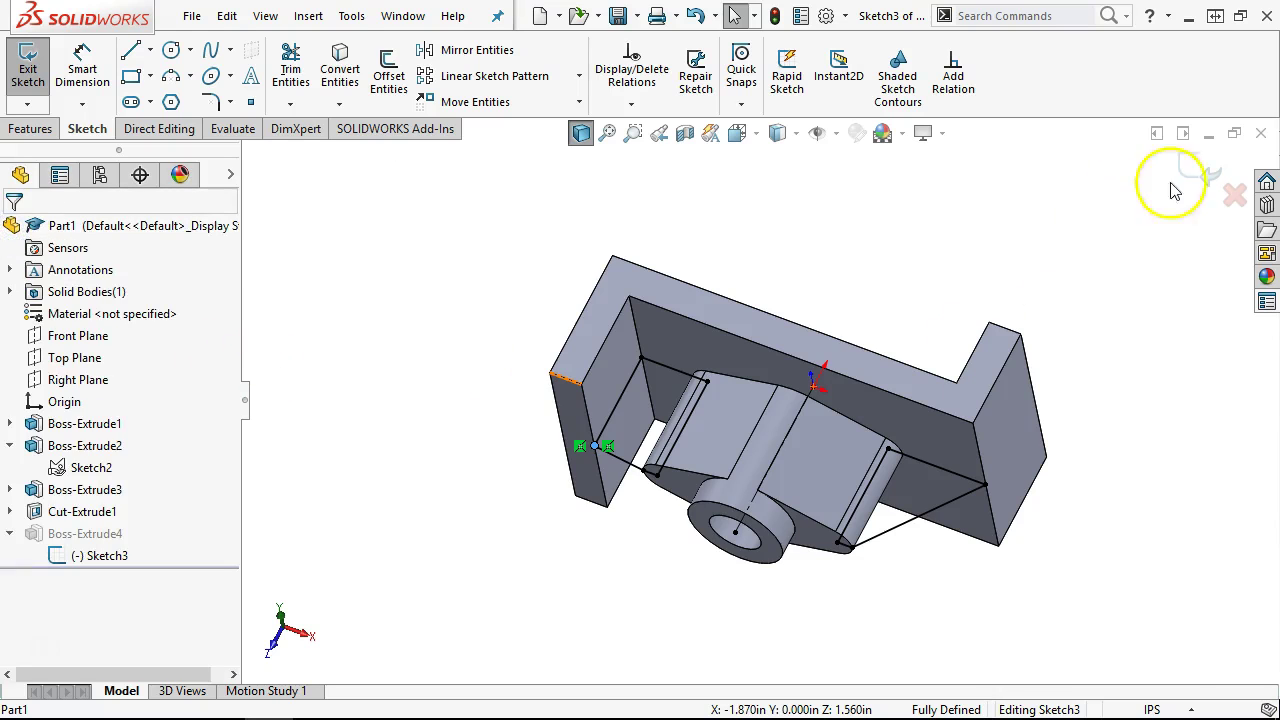
pyautogui.click(1198, 166)
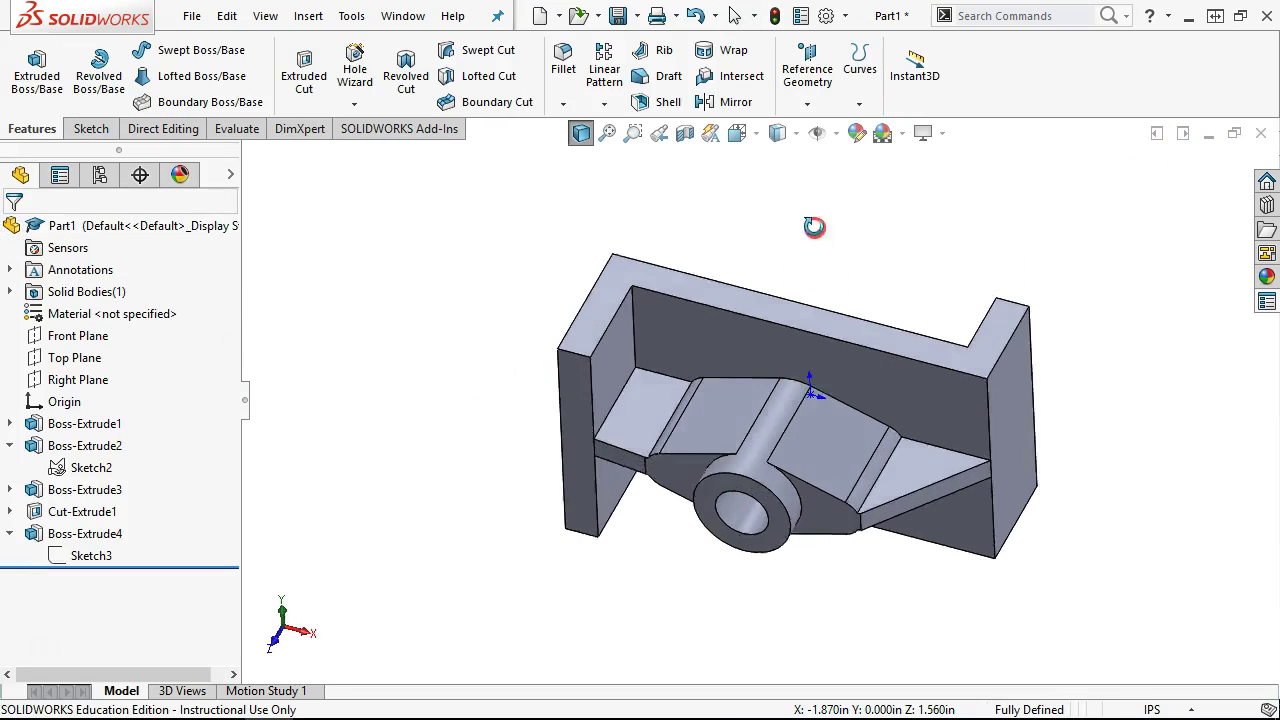
# Step: Examine the rebuilt left web's front face and where it meets the left wall and the boss arm
pyautogui.scroll(-5, 740, 343)
pyautogui.click(632, 447)
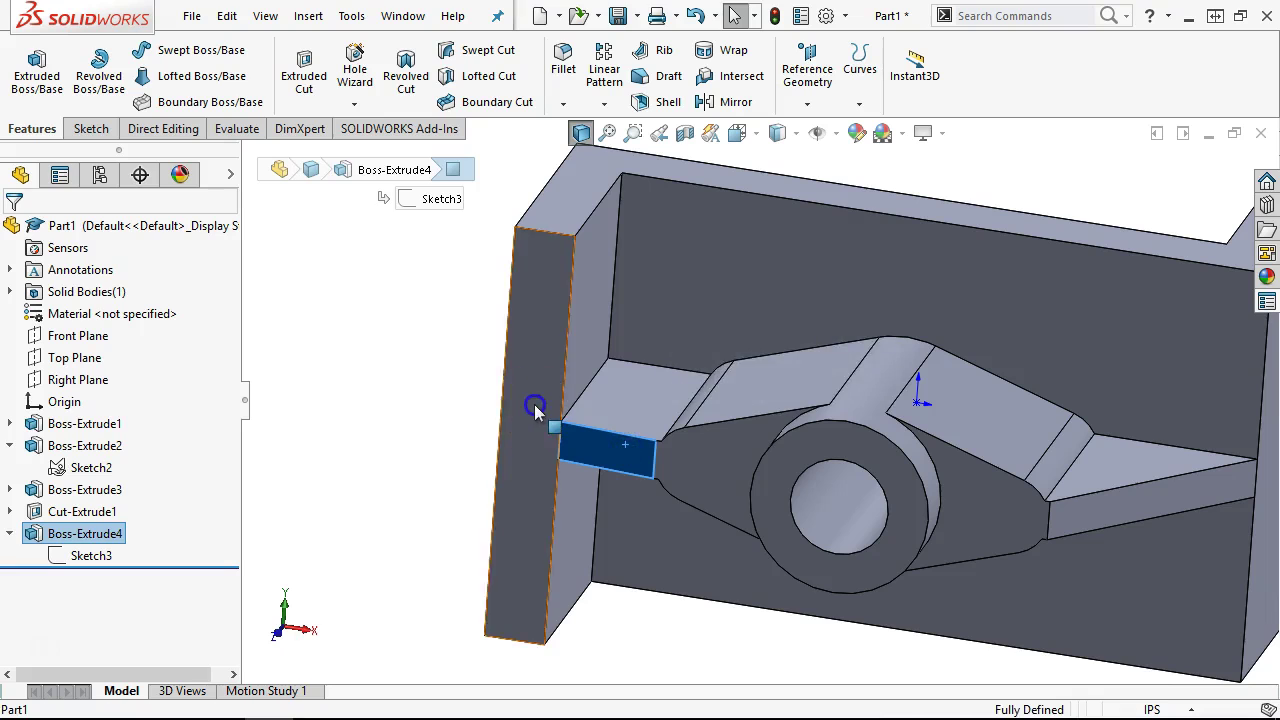
pyautogui.keyDown('ctrl'); pyautogui.click(535, 411); pyautogui.keyUp('ctrl')
pyautogui.scroll(3, 451, 417)
pyautogui.moveTo(451, 417); pyautogui.dragTo(449, 303, button='middle')
pyautogui.click(455, 315)
pyautogui.scroll(-5, 780, 306)
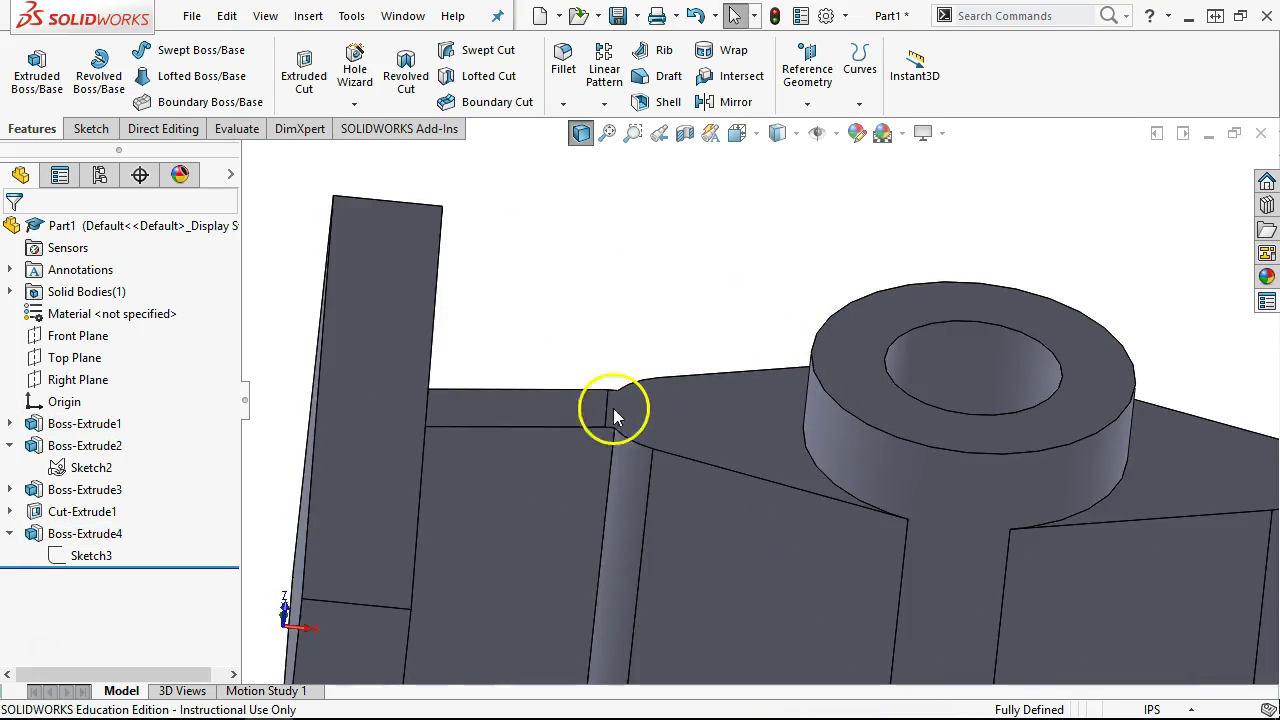
pyautogui.scroll(1, 629, 457)
pyautogui.moveTo(629, 455); pyautogui.dragTo(632, 374, button='middle')
pyautogui.scroll(3, 645, 350)
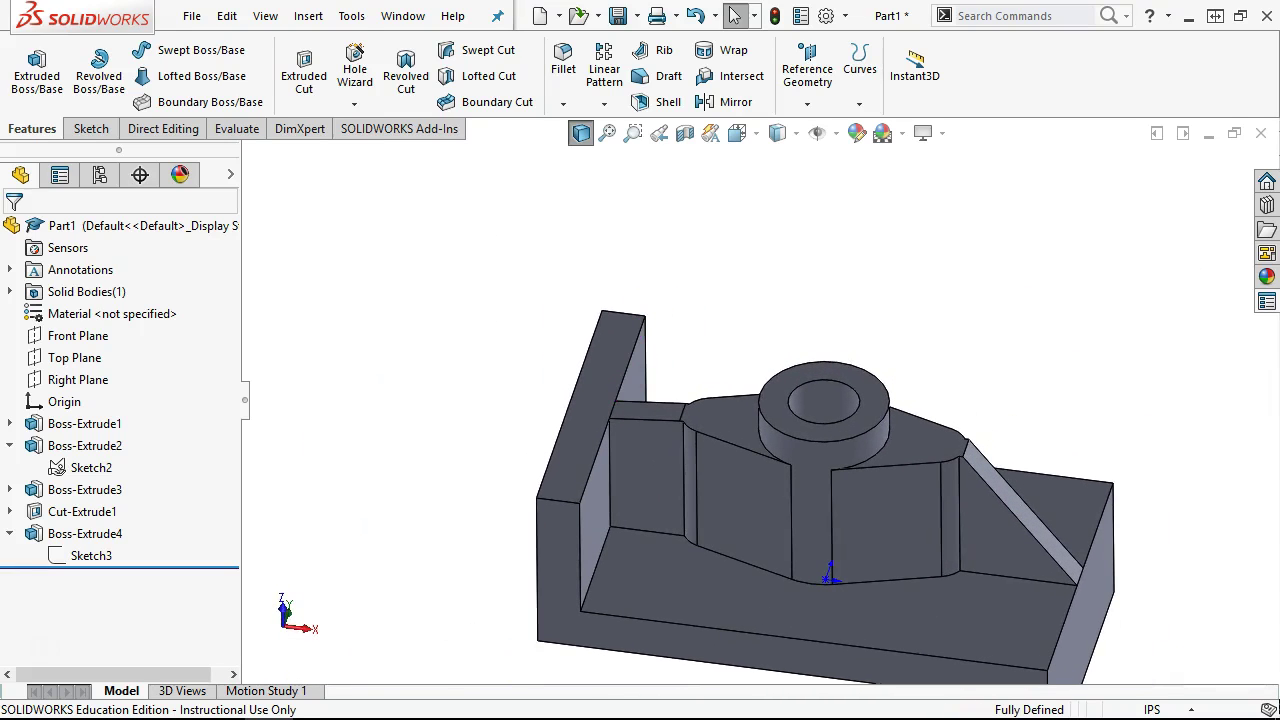
# Step: Consult the Figure 5.149 drawing in the browser for the boss-arm hole callout, and return to SOLIDWORKS
pyautogui.moveTo(1279, 40); pyautogui.dragTo(758, 47)
pyautogui.click(1002, 23)
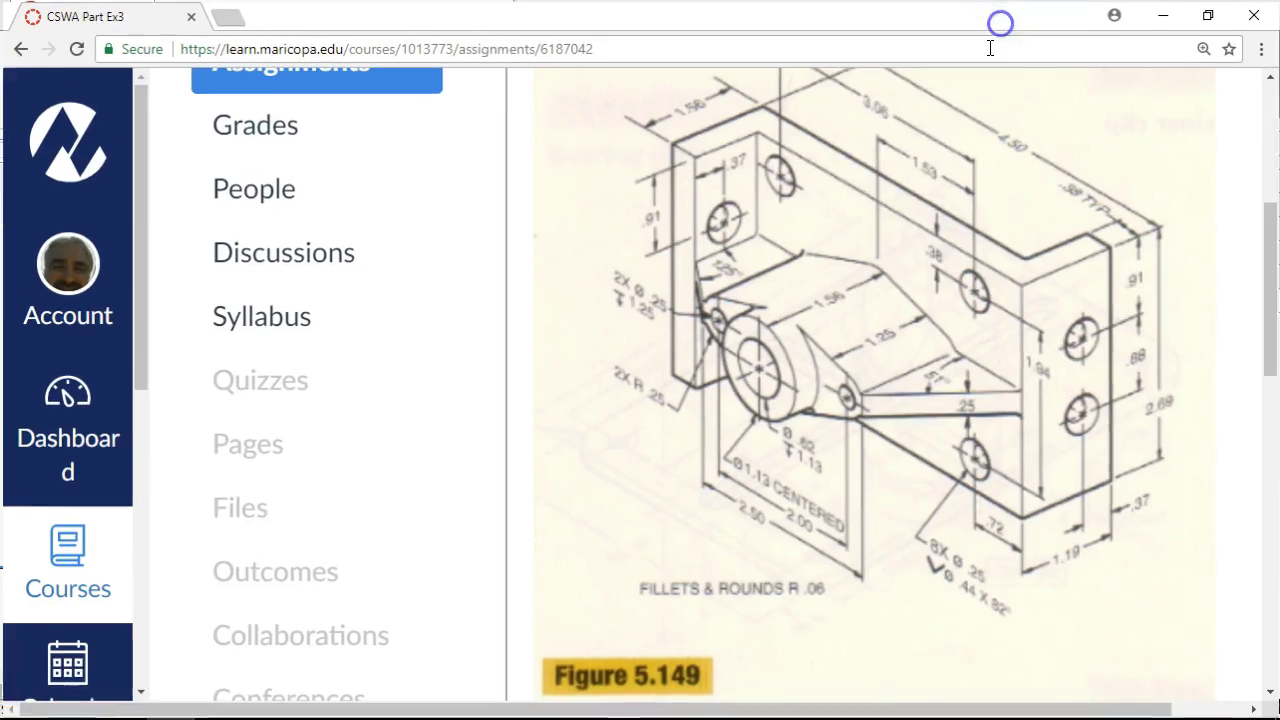
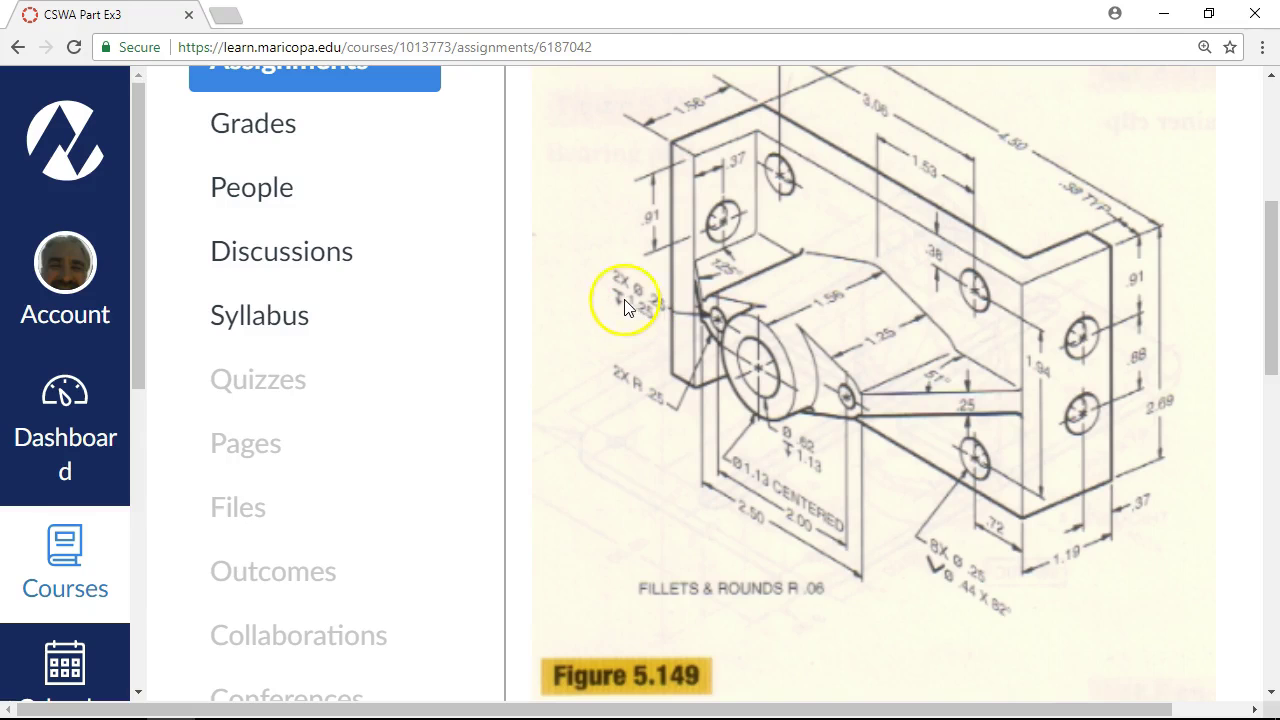
pyautogui.doubleClick(600, 23)
pyautogui.hotkey('alt', 'Tab')
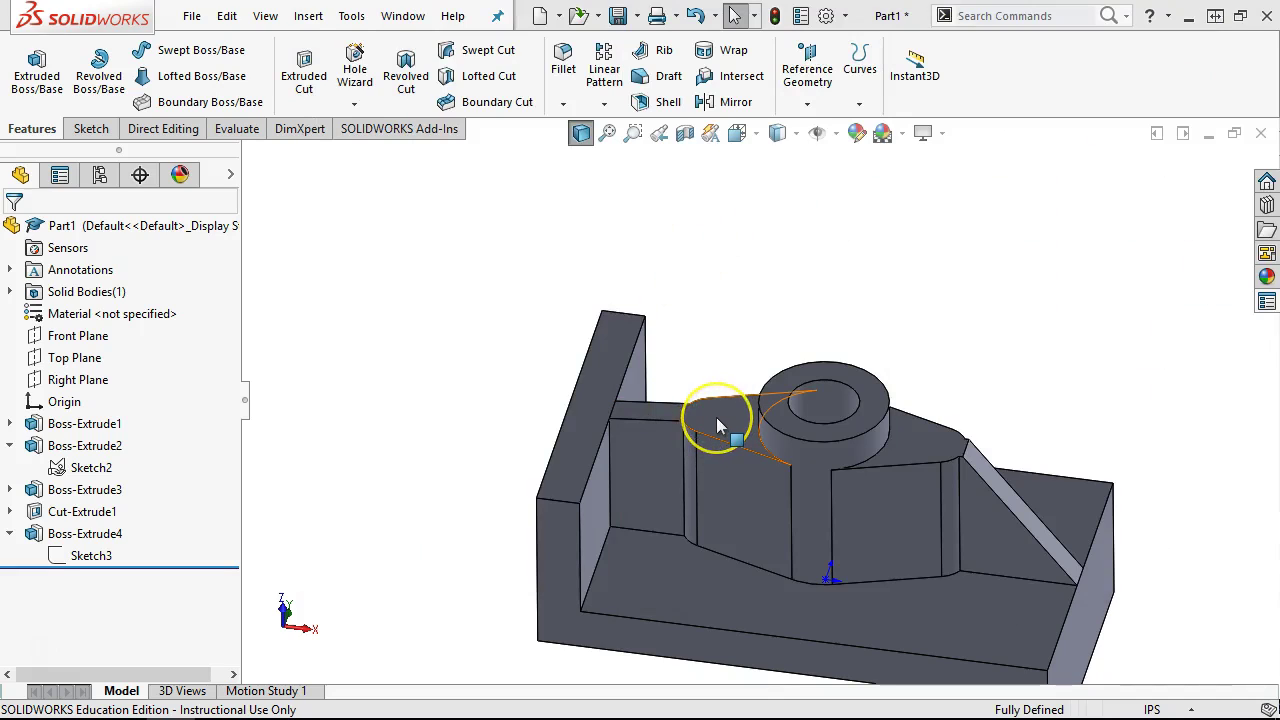
# Step: Start the Hole Wizard on the front face of the boss's left arm and choose the plain Hole type
pyautogui.moveTo(716, 417)
pyautogui.mouseDown()
pyautogui.moveTo(738, 423)
pyautogui.moveTo(706, 492)
pyautogui.mouseUp()
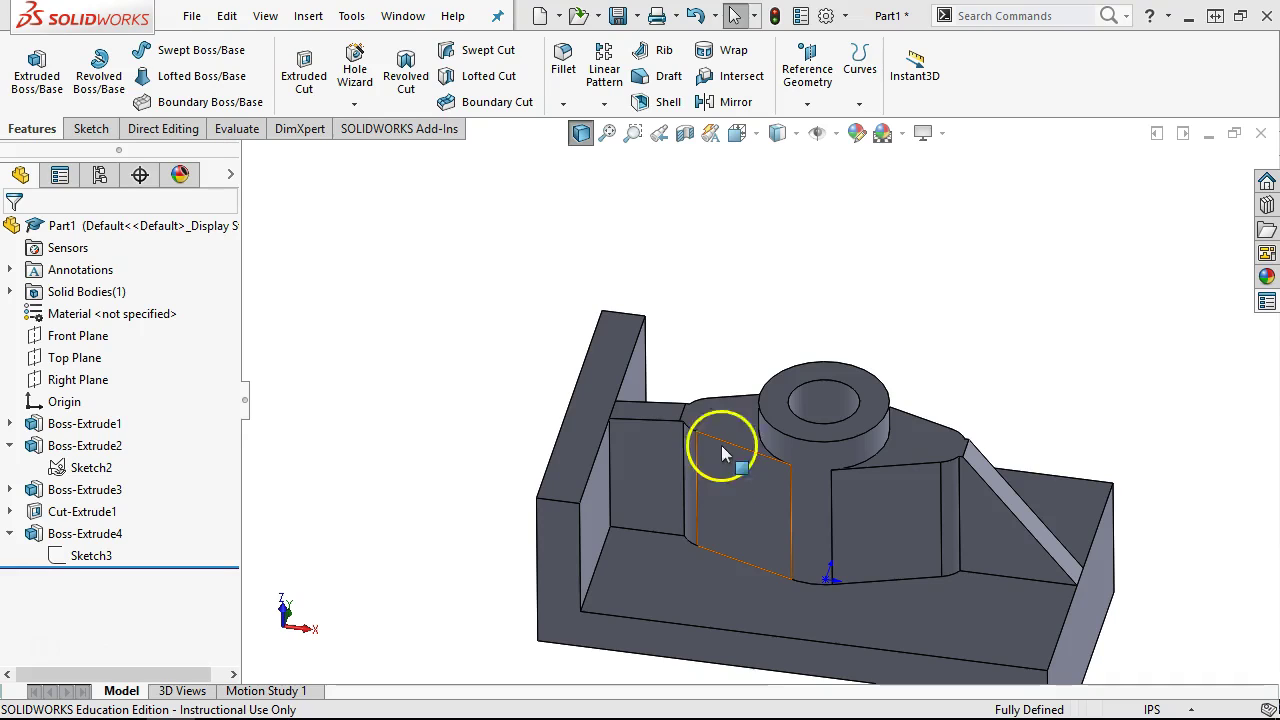
pyautogui.click(721, 408)
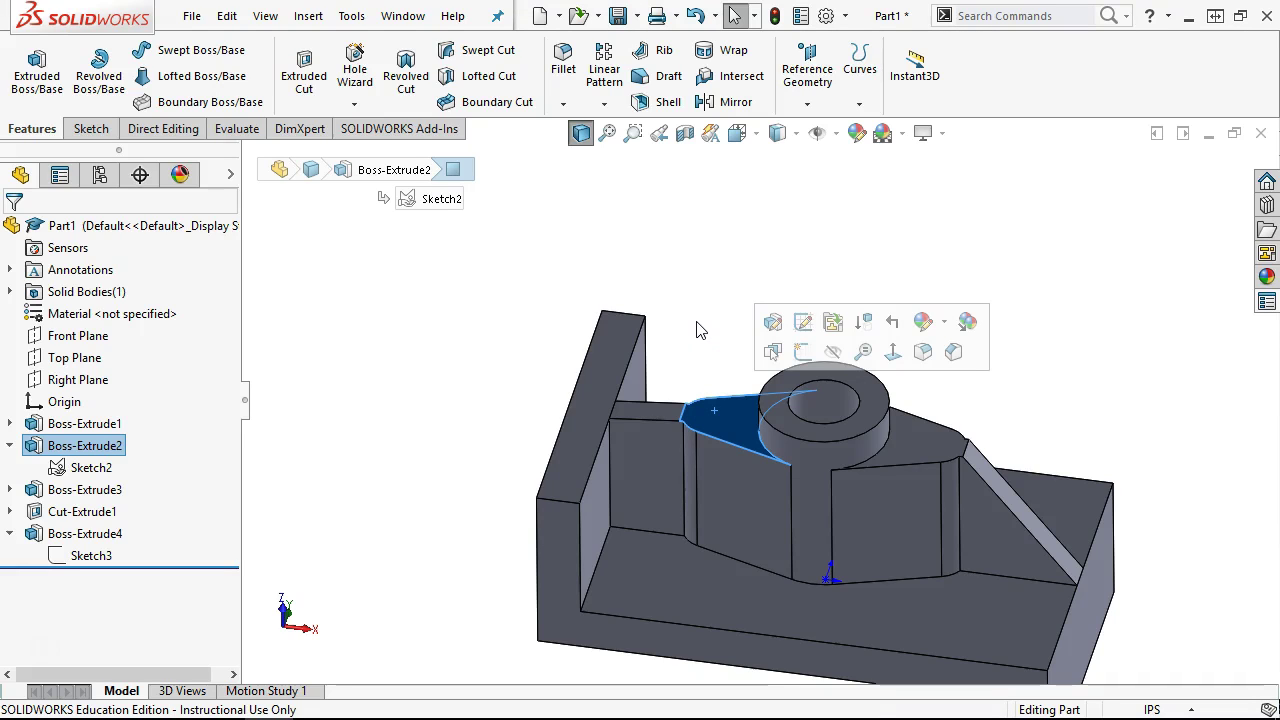
pyautogui.moveTo(712, 366); pyautogui.dragTo(703, 445, button='middle')
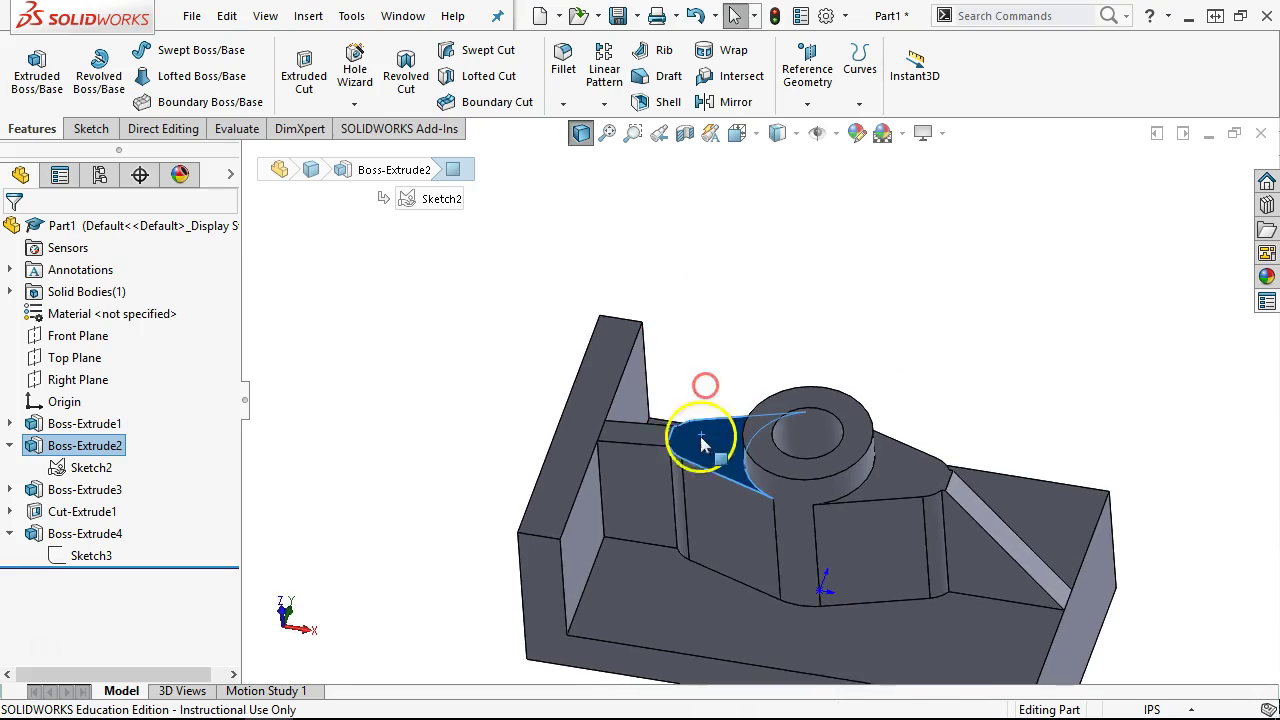
pyautogui.scroll(-3, 705, 450)
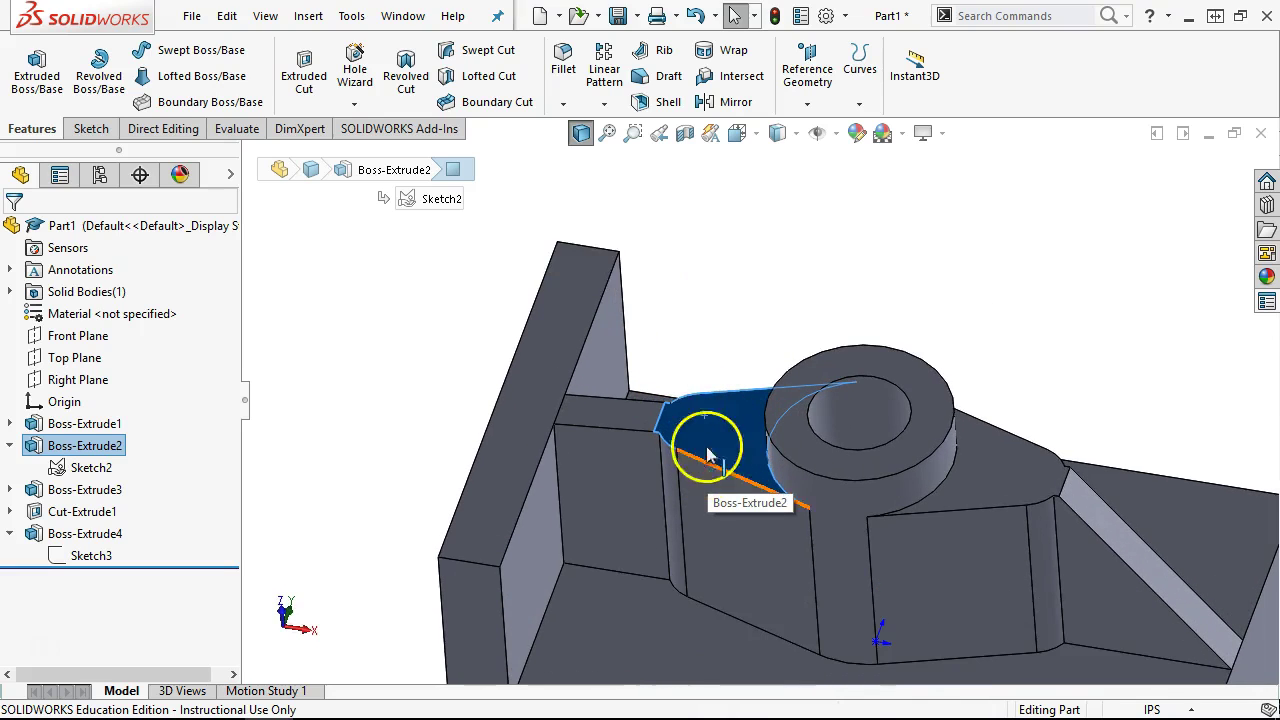
pyautogui.click(707, 455)
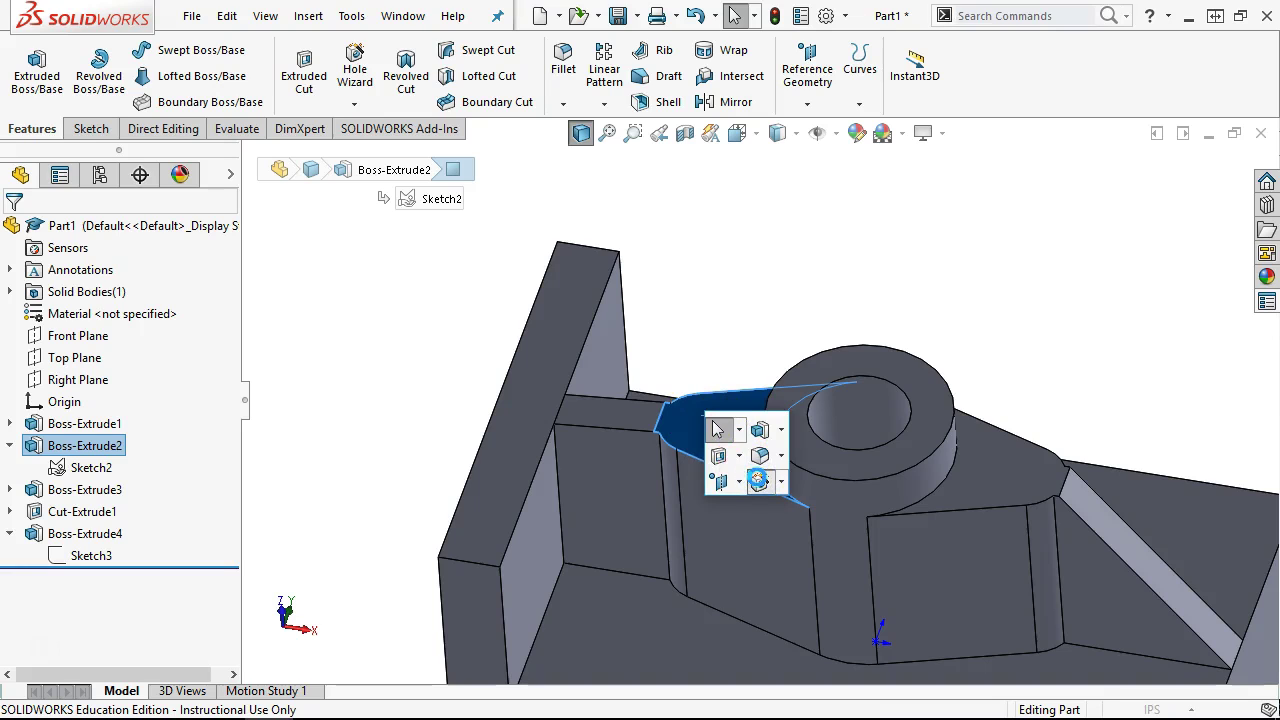
pyautogui.click(758, 480)
pyautogui.click(148, 430)
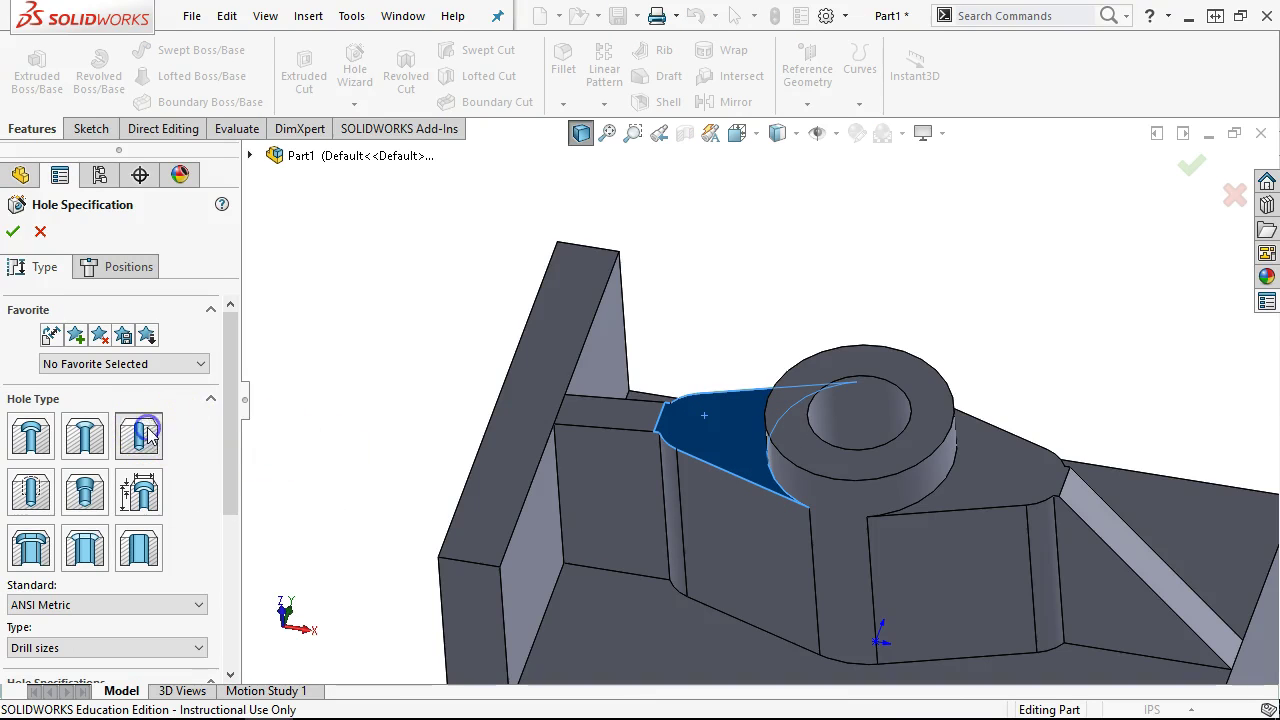
# Step: Set the hole standard to ANSI Inch and the type to Fractional Drill Sizes
pyautogui.moveTo(229, 443); pyautogui.dragTo(243, 571)
pyautogui.click(106, 336)
pyautogui.scroll(1, 103, 366)
pyautogui.click(80, 356)
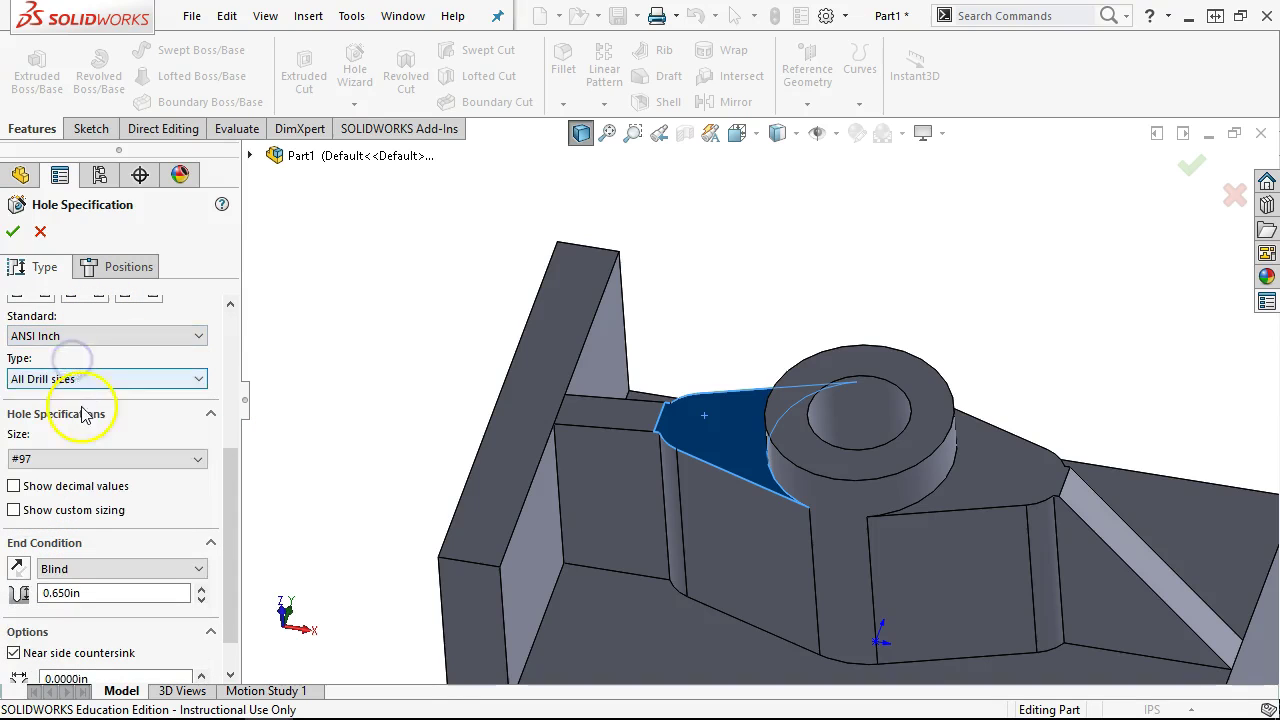
pyautogui.click(82, 377)
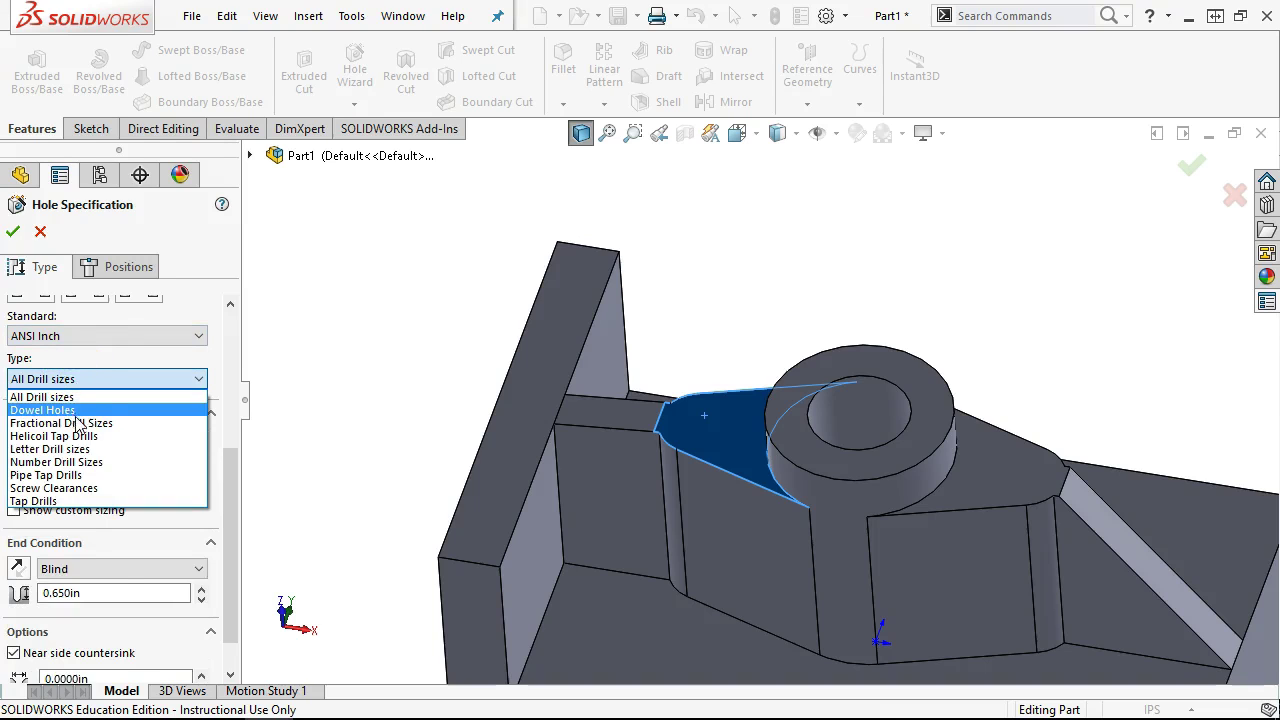
pyautogui.click(80, 423)
# Step: Show decimal values, choose the 1/4 (0.25000in) hole size, and set the blind depth to 1.250 in
pyautogui.click(86, 451)
pyautogui.click(83, 451)
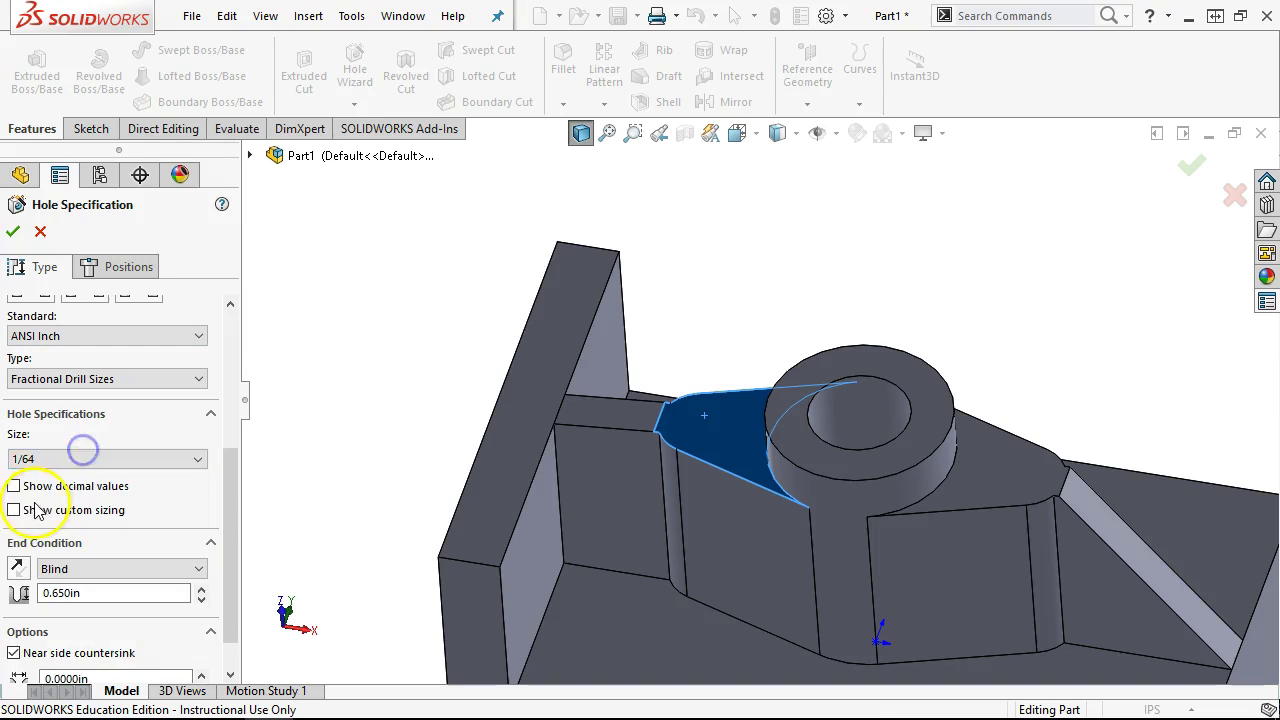
pyautogui.click(95, 458)
pyautogui.scroll(-4, 108, 534)
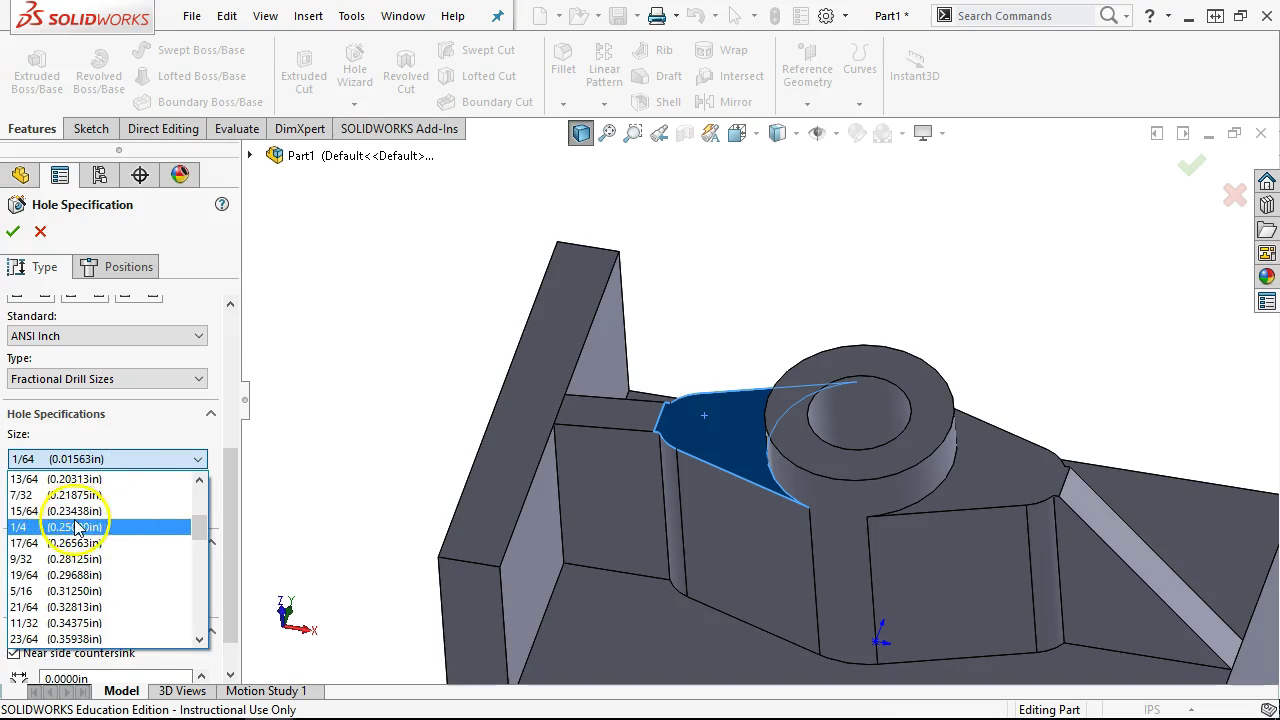
pyautogui.click(79, 527)
pyautogui.moveTo(230, 462); pyautogui.dragTo(234, 517)
pyautogui.doubleClick(100, 541)
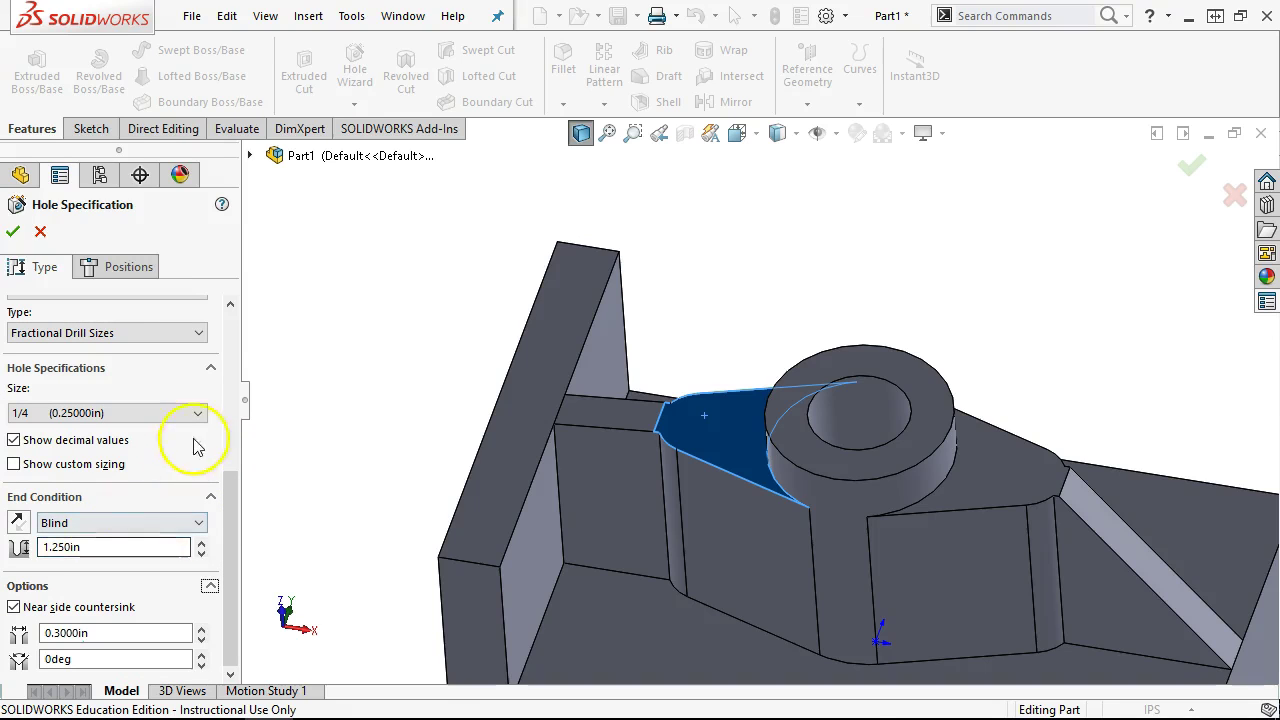
# Step: Position one hole at the rounded-end center of each boss arm and finish the hole feature
pyautogui.click(120, 262)
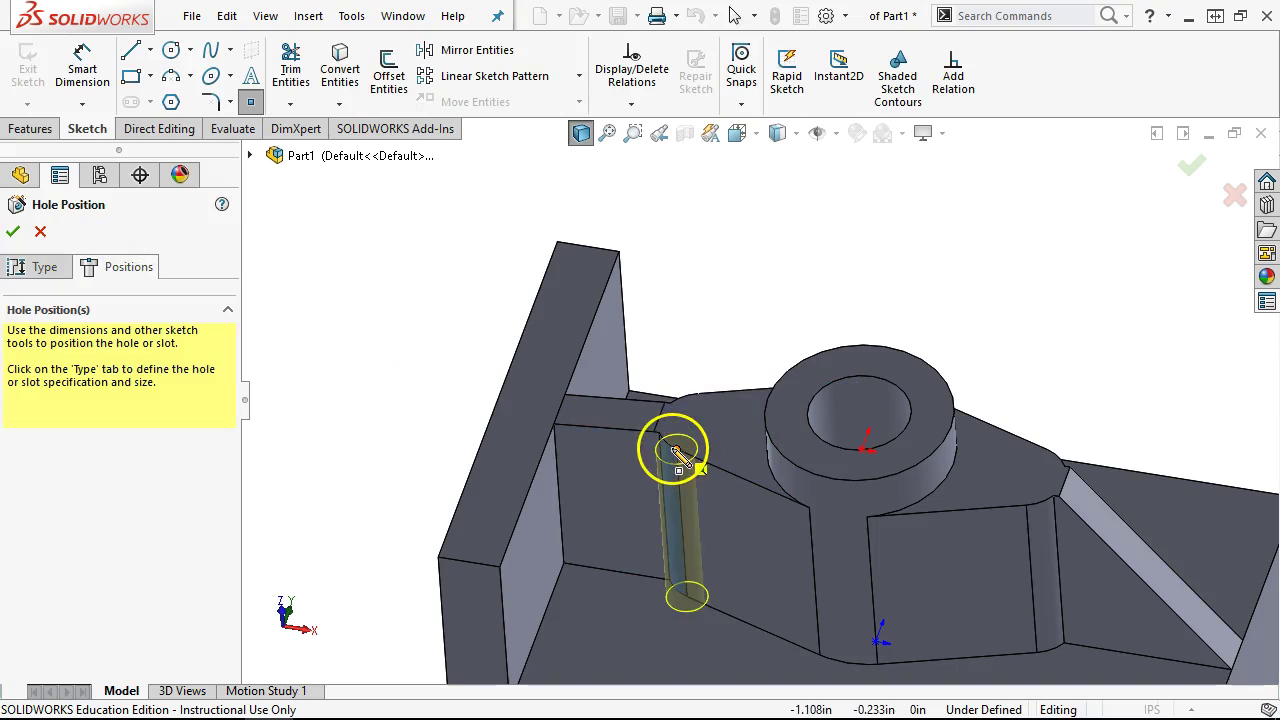
pyautogui.click(699, 424)
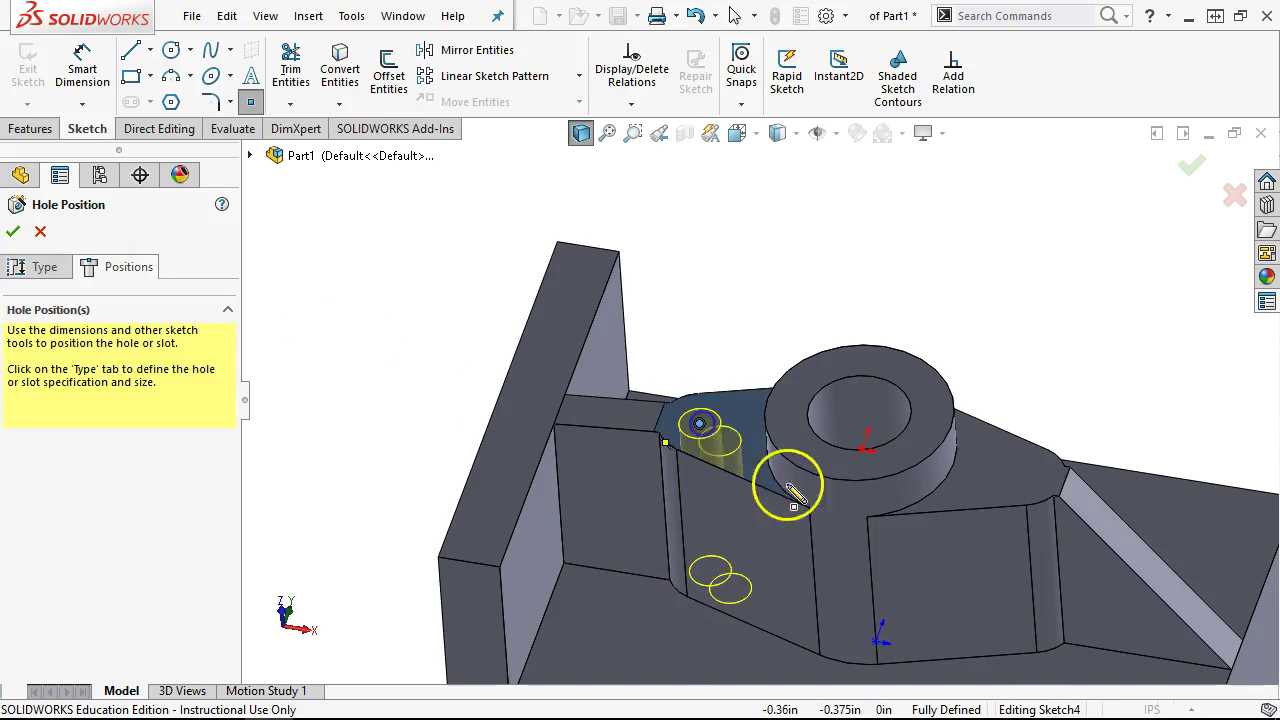
pyautogui.click(1025, 477)
pyautogui.rightClick(1014, 337)
pyautogui.click(1066, 350)
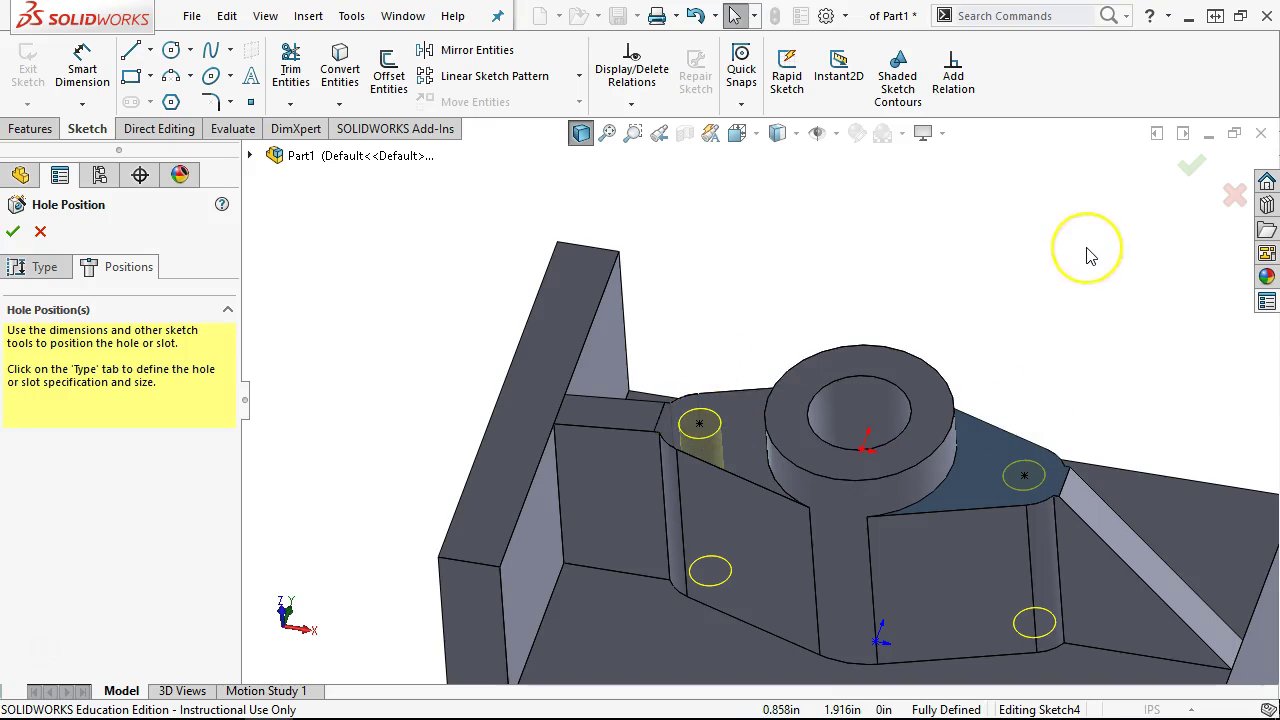
pyautogui.moveTo(1060, 286); pyautogui.dragTo(1068, 228, button='middle')
pyautogui.click(1191, 188)
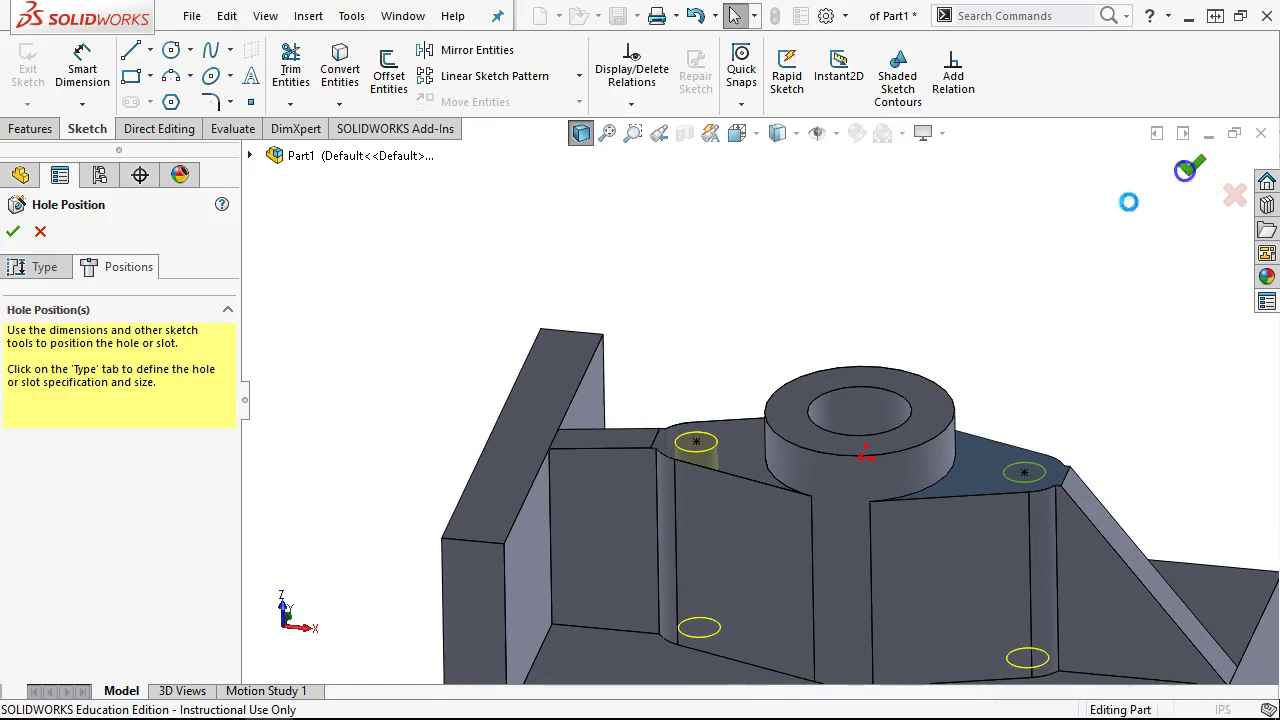
# Step: Examine the depth of the boss-arm holes from above with hidden lines visible, and return to the shaded display
pyautogui.hotkey('ctrl', '5')
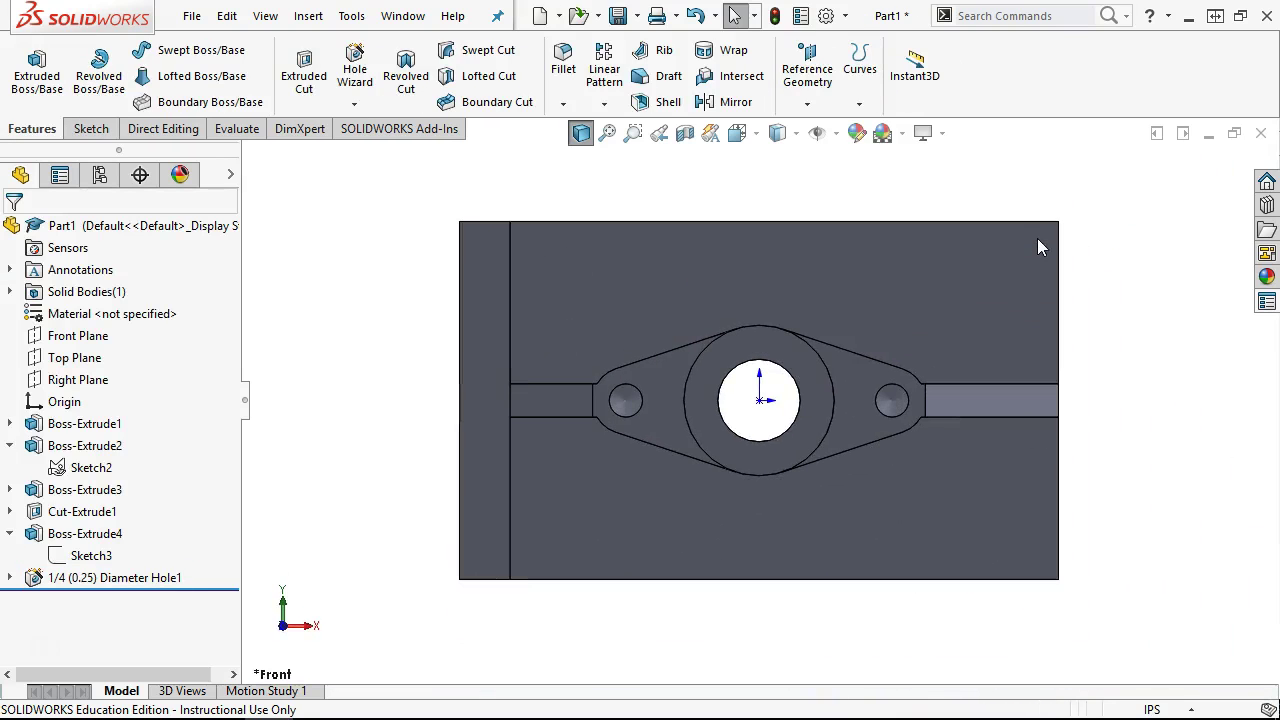
pyautogui.hotkey('ctrl', '4')
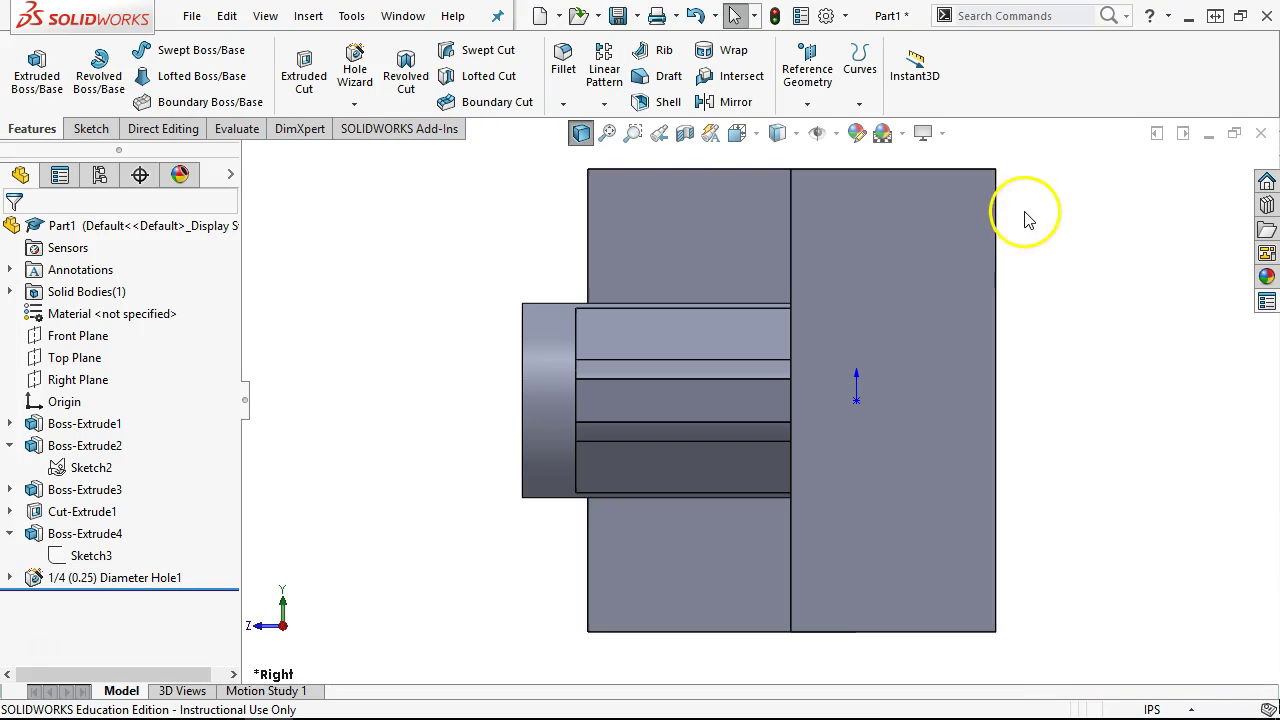
pyautogui.hotkey('ctrl', '5')
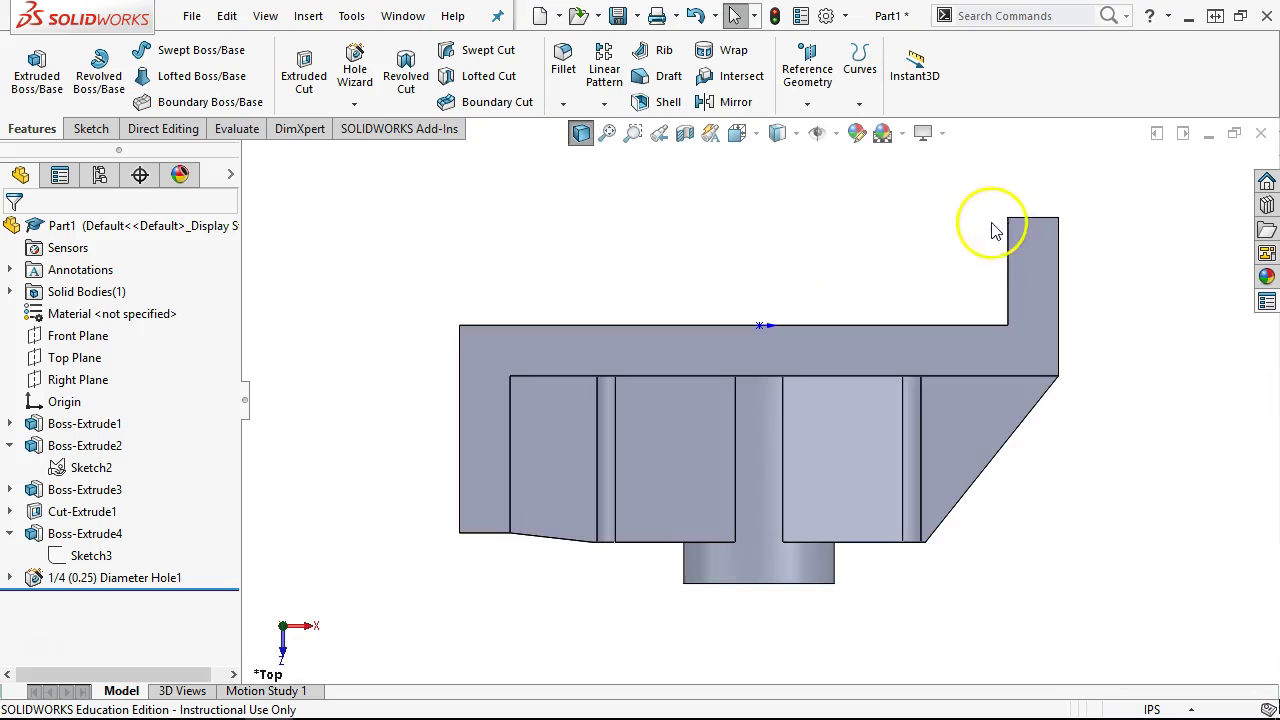
pyautogui.click(796, 133)
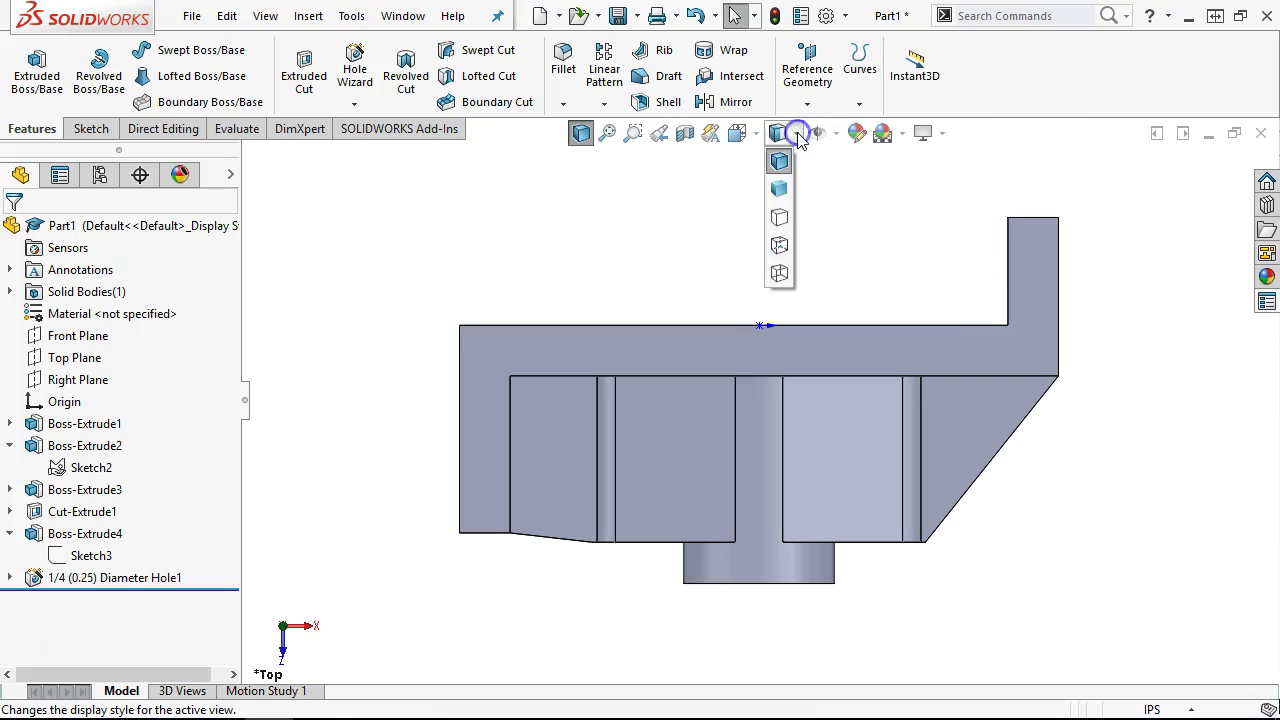
pyautogui.click(780, 250)
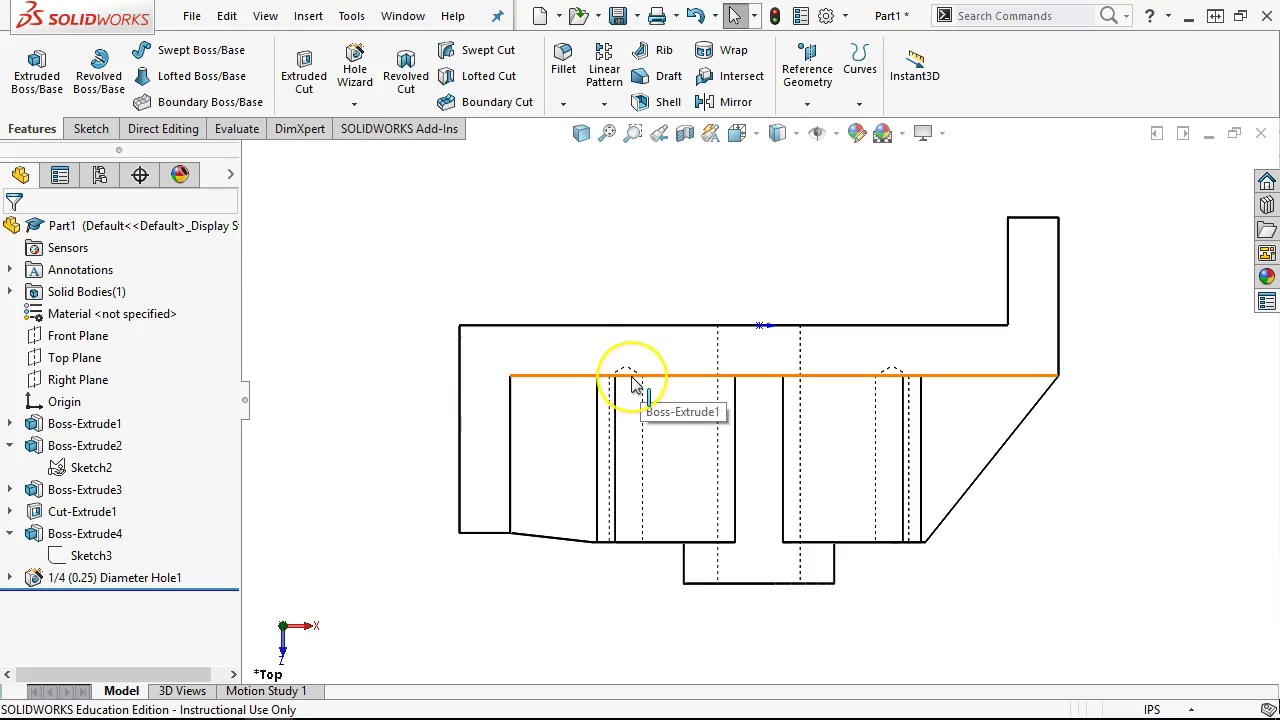
pyautogui.moveTo(677, 429)
pyautogui.mouseDown(button='middle')
pyautogui.moveTo(691, 400)
pyautogui.moveTo(634, 200)
pyautogui.moveTo(660, 285)
pyautogui.moveTo(737, 257)
pyautogui.moveTo(711, 190)
pyautogui.moveTo(766, 214)
pyautogui.moveTo(743, 174)
pyautogui.mouseUp(button='middle')
pyautogui.click(581, 133)
# Step: Start the Hole Wizard on the outer face of the right end flange and choose the Countersink hole type
pyautogui.moveTo(788, 375); pyautogui.dragTo(789, 231, button='middle')
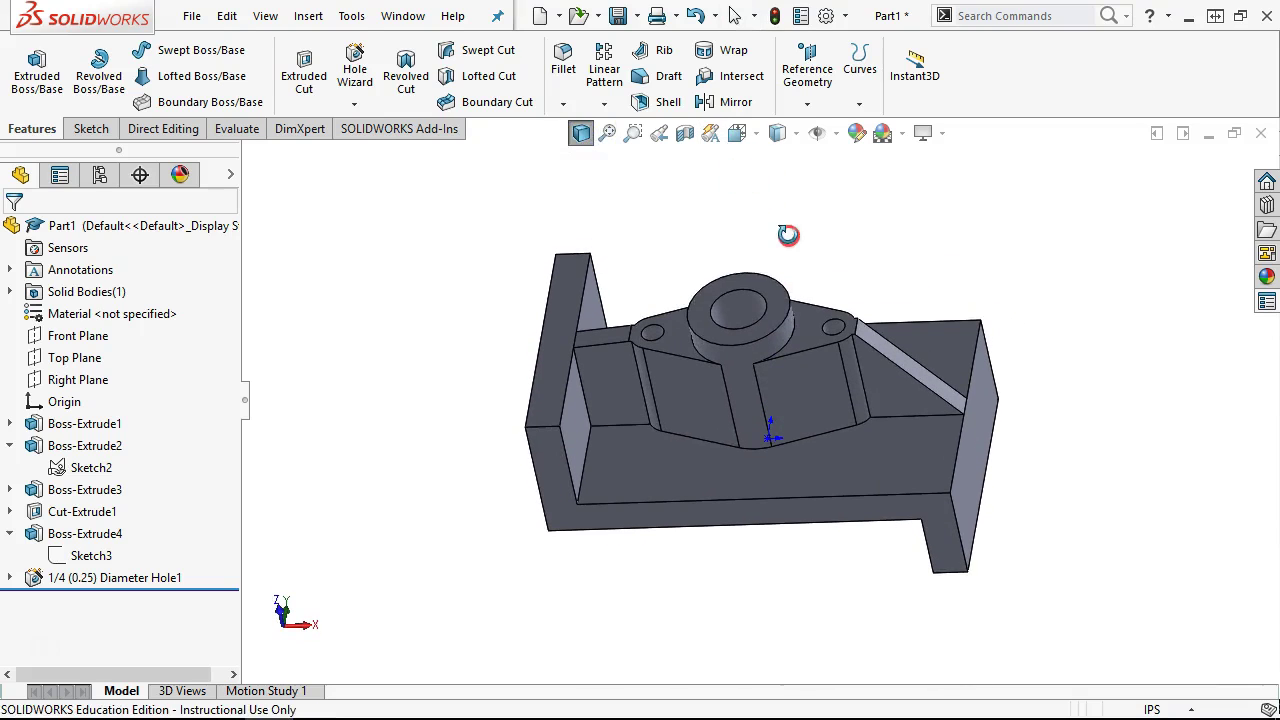
pyautogui.moveTo(765, 290); pyautogui.dragTo(746, 271, button='middle')
pyautogui.click(876, 446)
pyautogui.press('s')
pyautogui.click(895, 490)
pyautogui.click(938, 514)
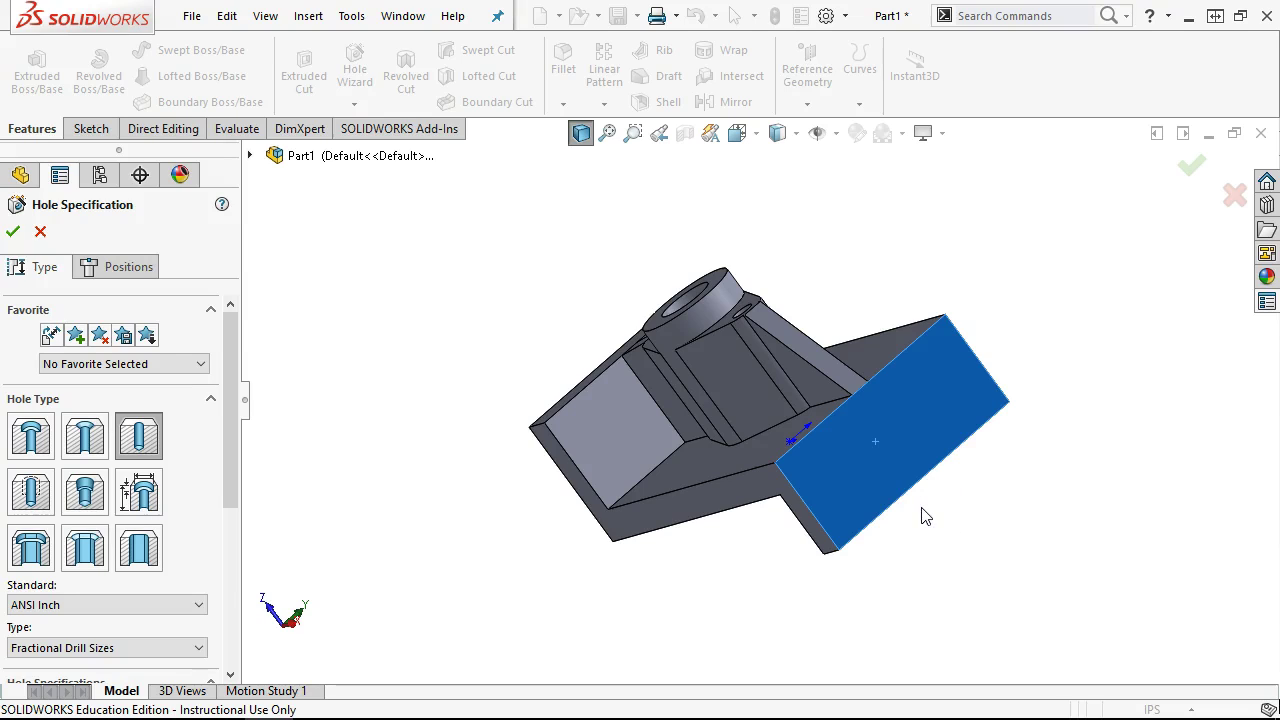
pyautogui.click(511, 421)
pyautogui.click(85, 437)
# Step: Set the countersink type to Flat Head Screw (82) and the size to #12
pyautogui.moveTo(224, 448); pyautogui.dragTo(222, 588)
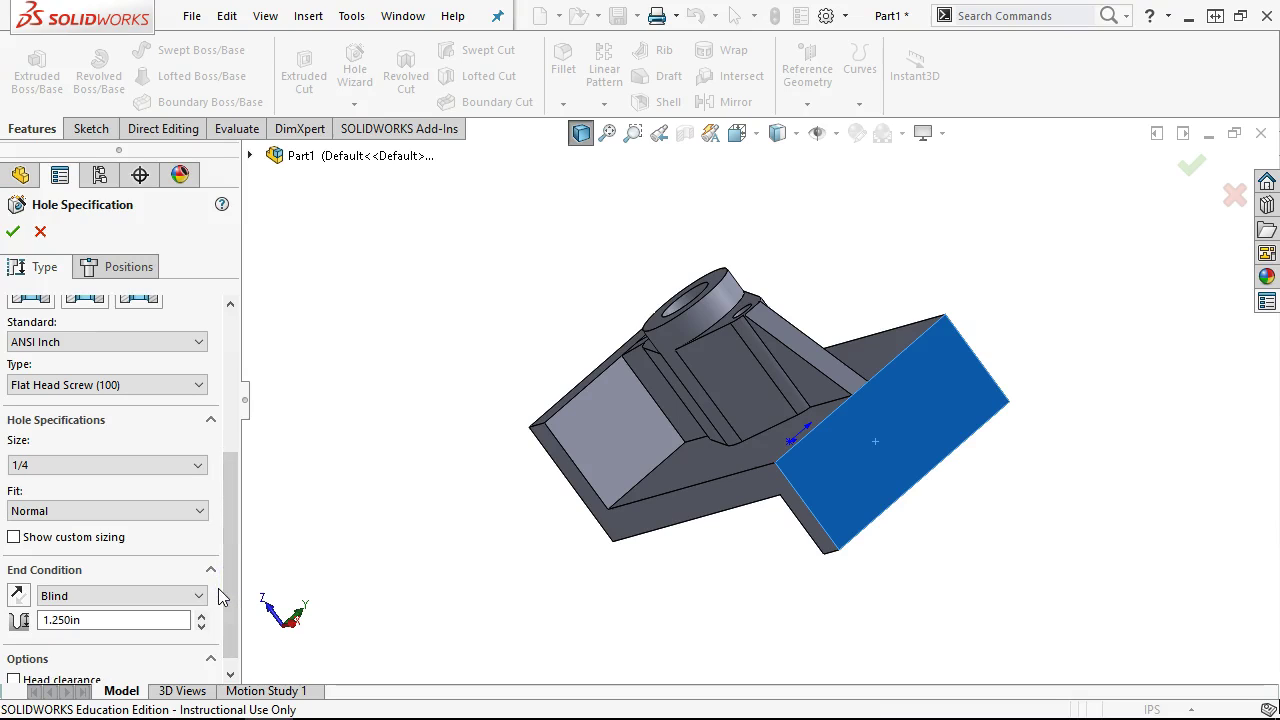
pyautogui.click(81, 470)
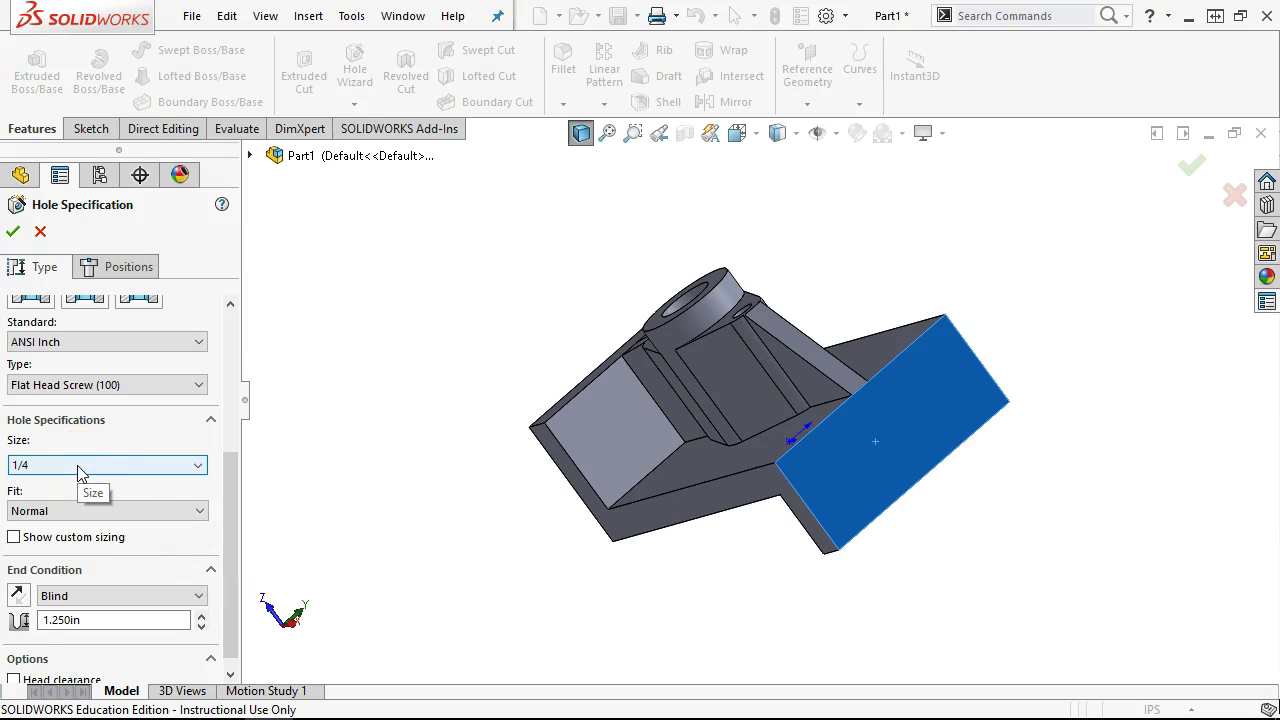
pyautogui.click(92, 385)
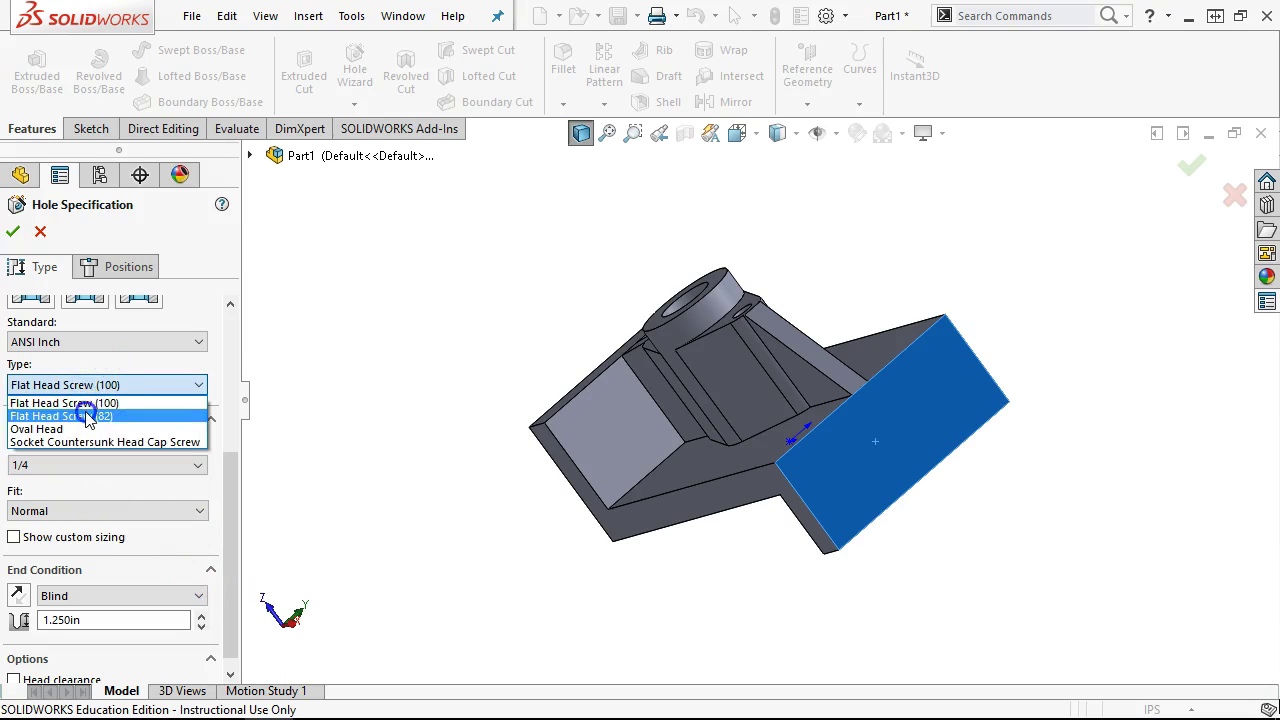
pyautogui.click(90, 415)
pyautogui.click(109, 468)
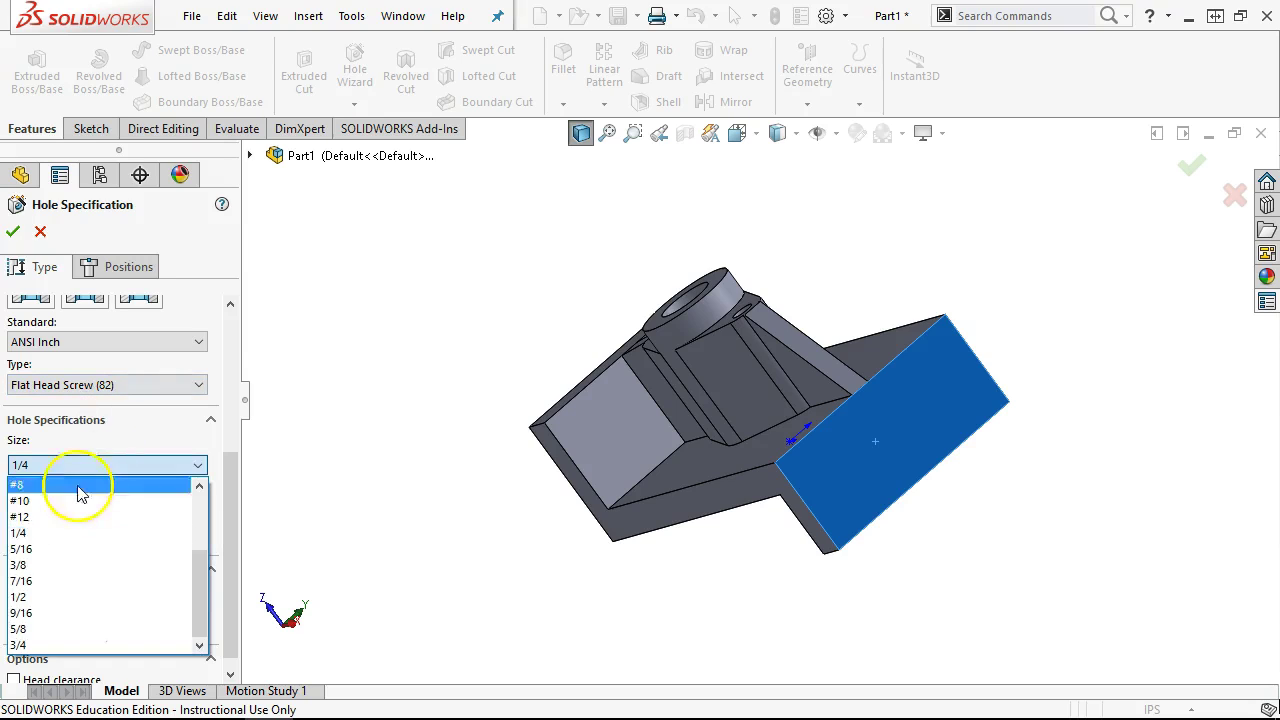
pyautogui.click(63, 516)
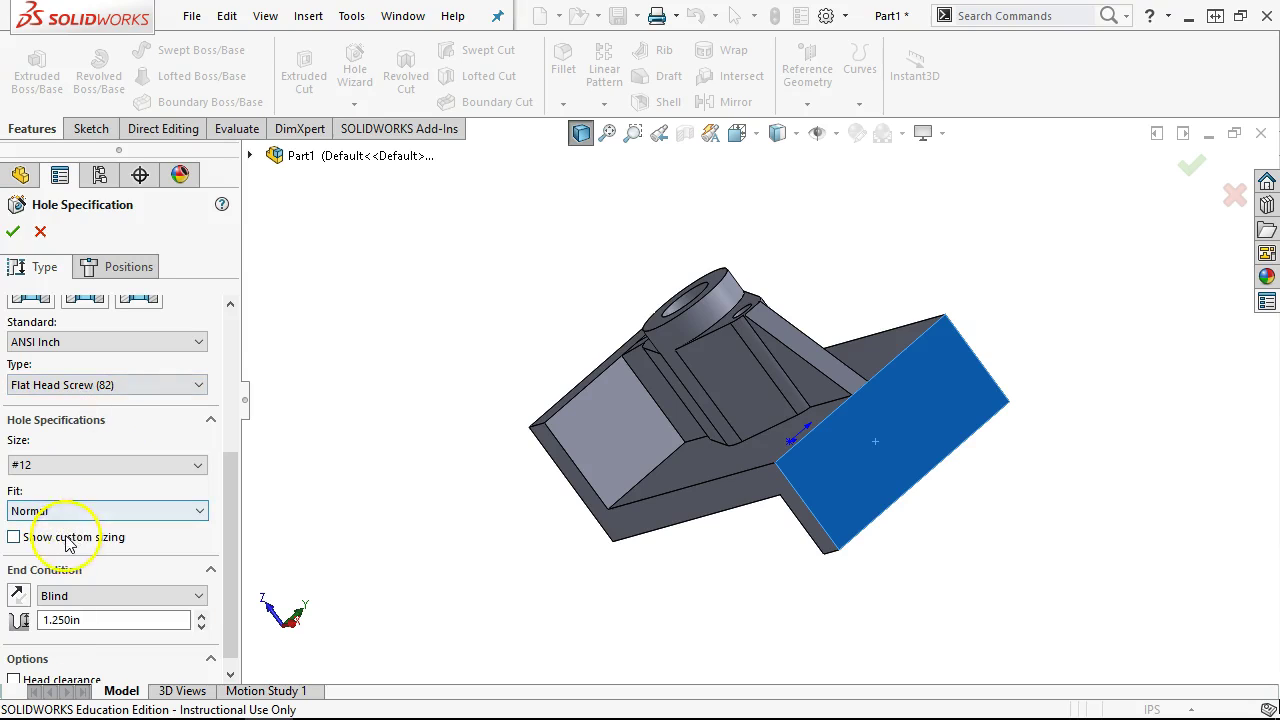
# Step: Choose the Loose fit and show custom sizing, with a 0.25 in hole diameter and a 0.44 in countersink diameter
pyautogui.click(15, 537)
pyautogui.moveTo(240, 486); pyautogui.dragTo(237, 551)
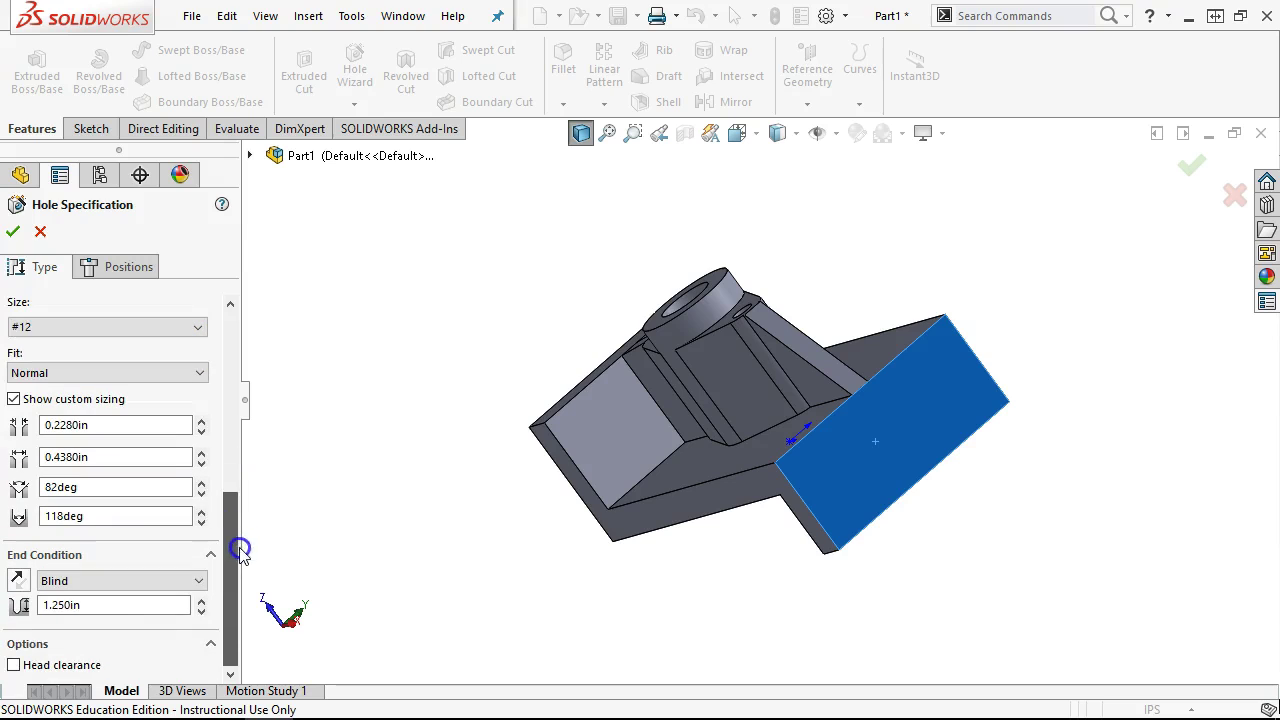
pyautogui.click(97, 370)
pyautogui.click(30, 417)
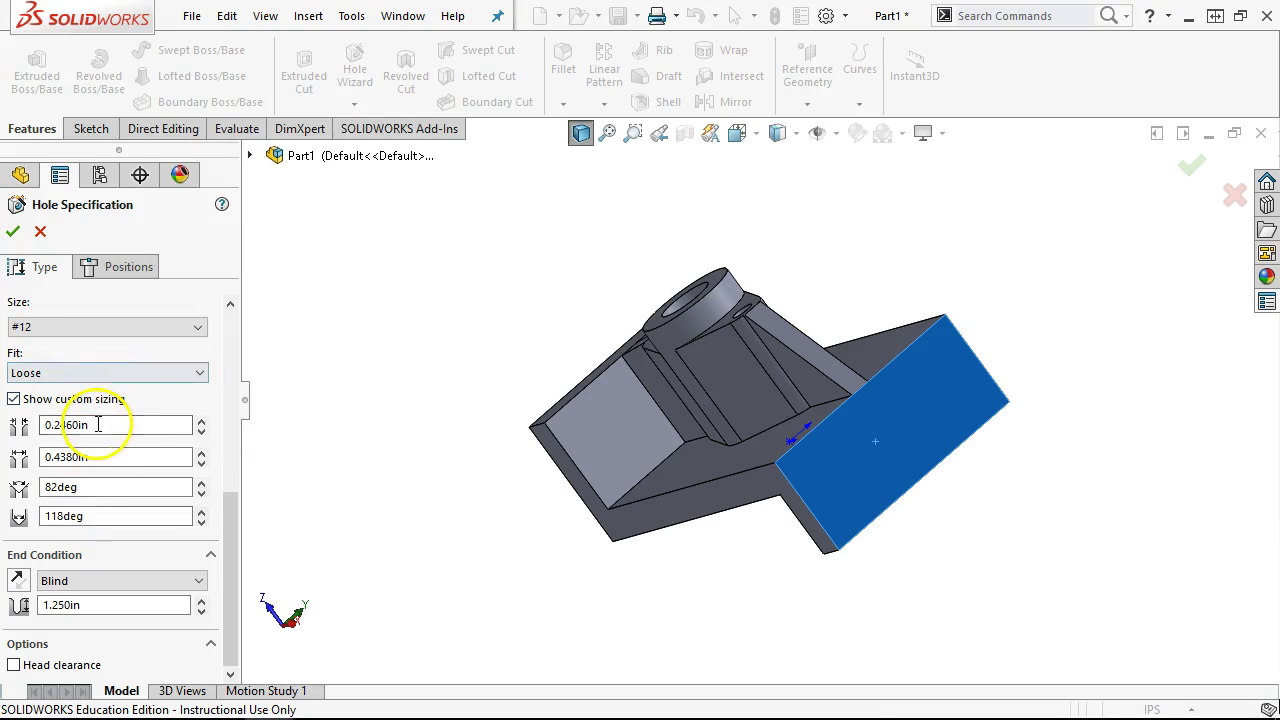
pyautogui.click(96, 424)
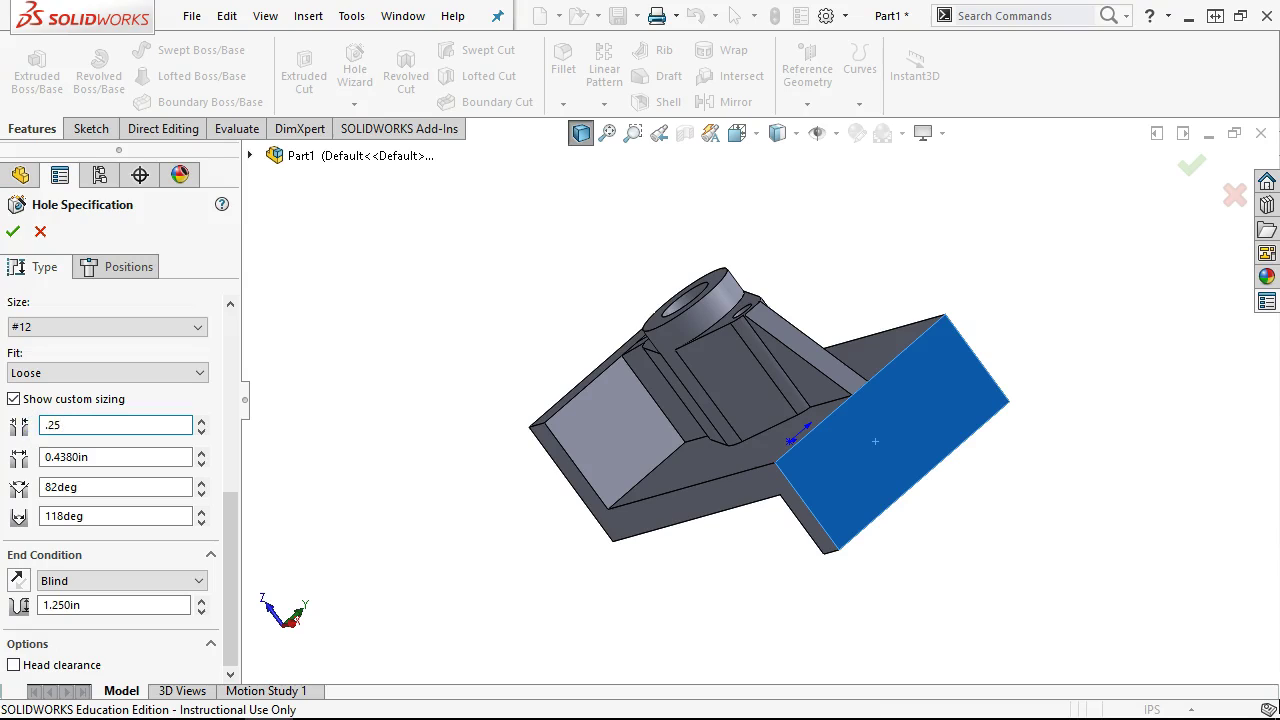
pyautogui.press('Tab')
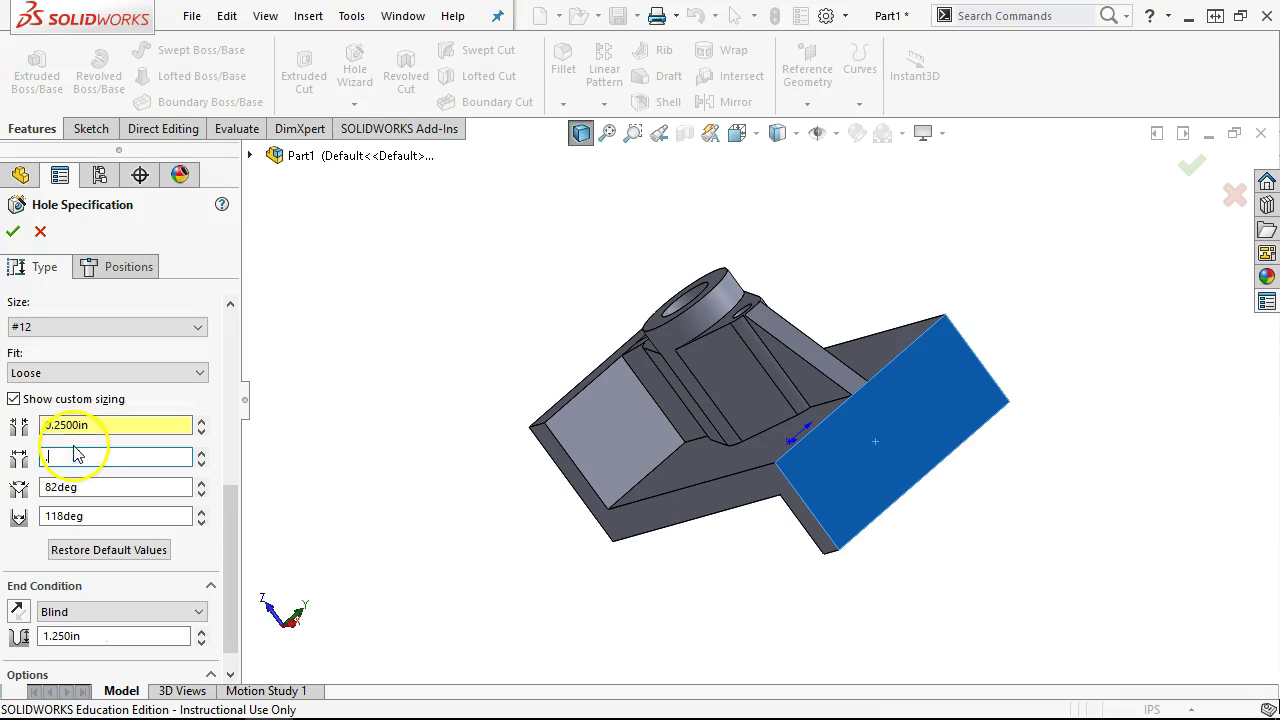
pyautogui.press('Tab')
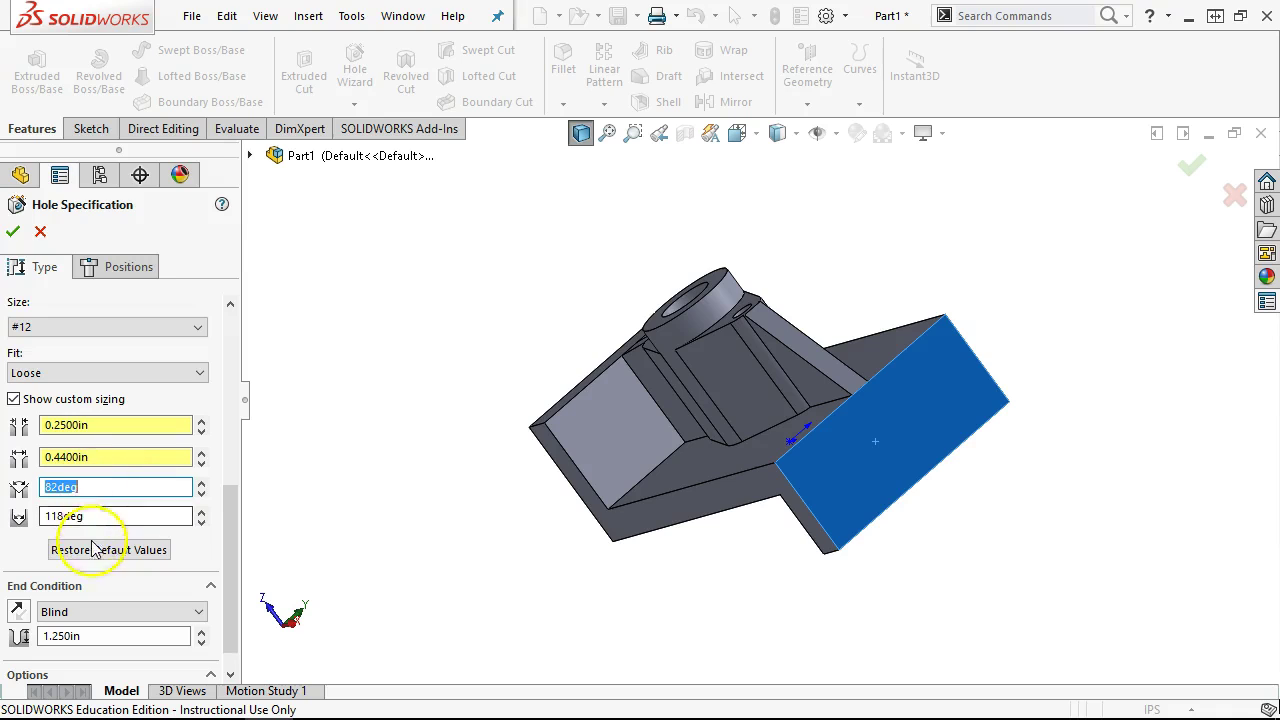
# Step: Set the countersunk hole's end condition to Up To Next
pyautogui.scroll(-1, 226, 597)
pyautogui.click(172, 580)
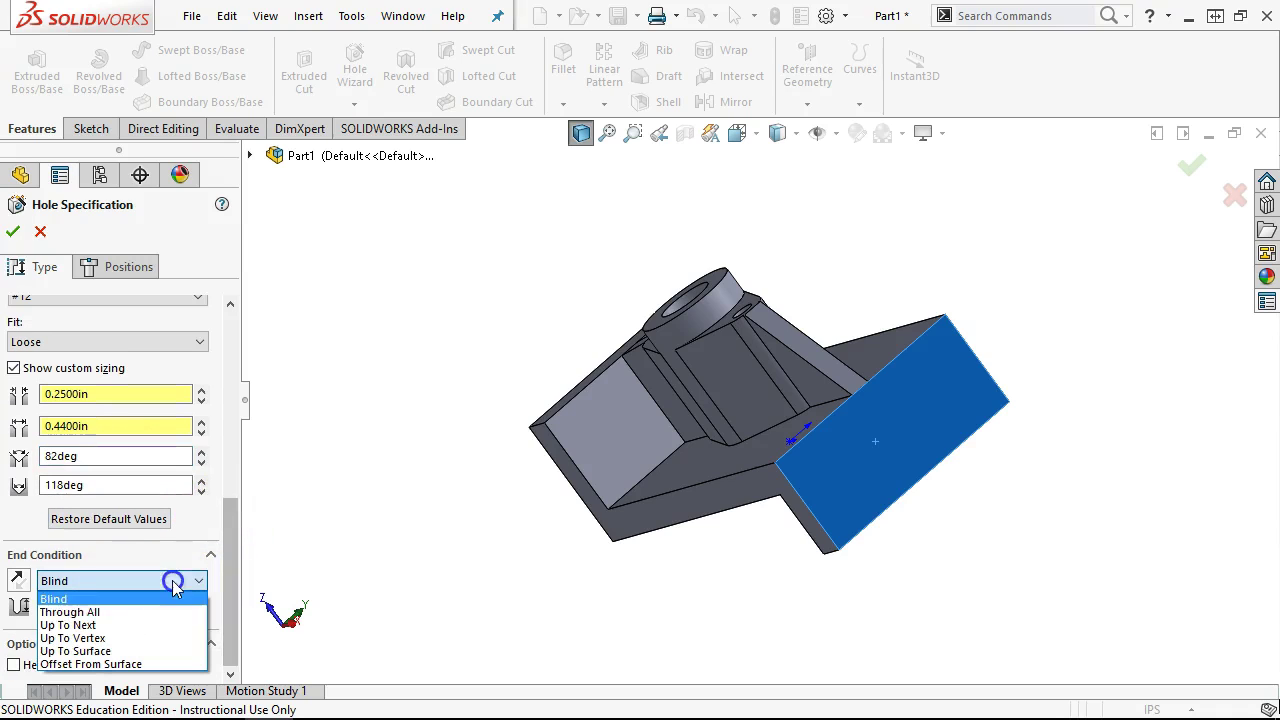
pyautogui.click(197, 625)
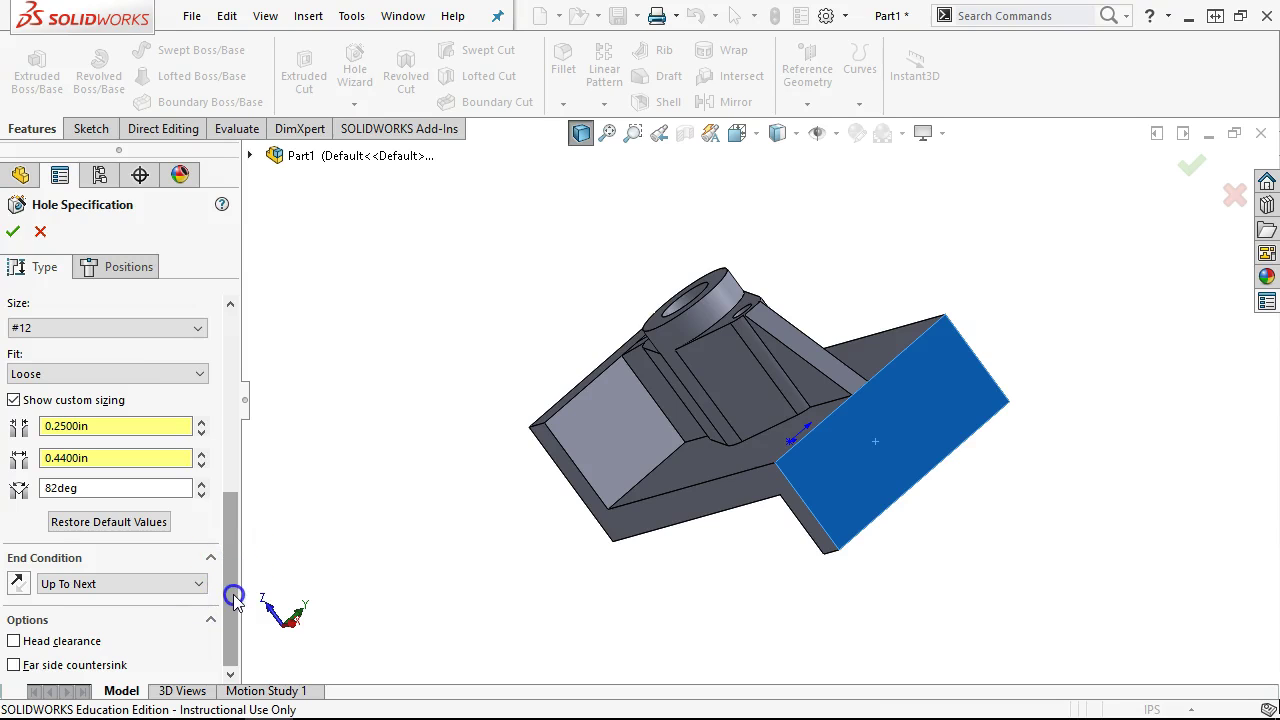
pyautogui.moveTo(233, 598); pyautogui.dragTo(229, 400)
# Step: Place two countersunk hole points on the right flange's outer face, one above the other
pyautogui.click(118, 266)
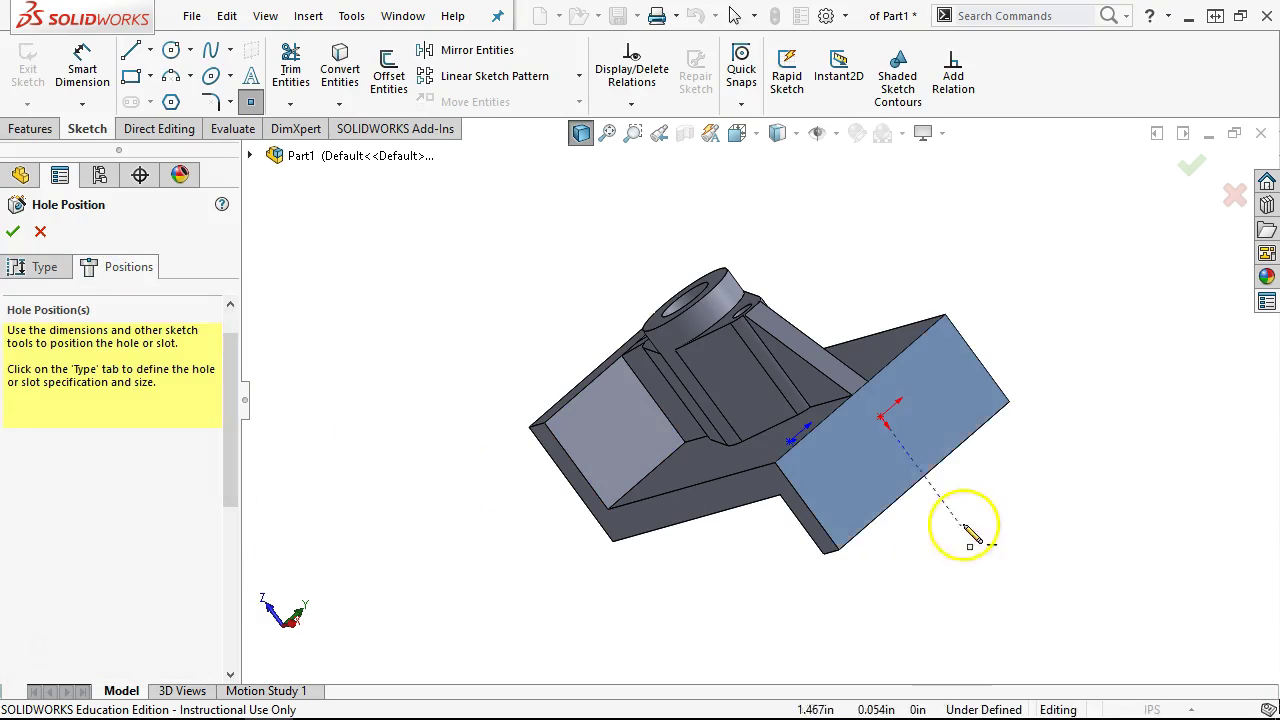
pyautogui.click(935, 406)
pyautogui.rightClick(1003, 343)
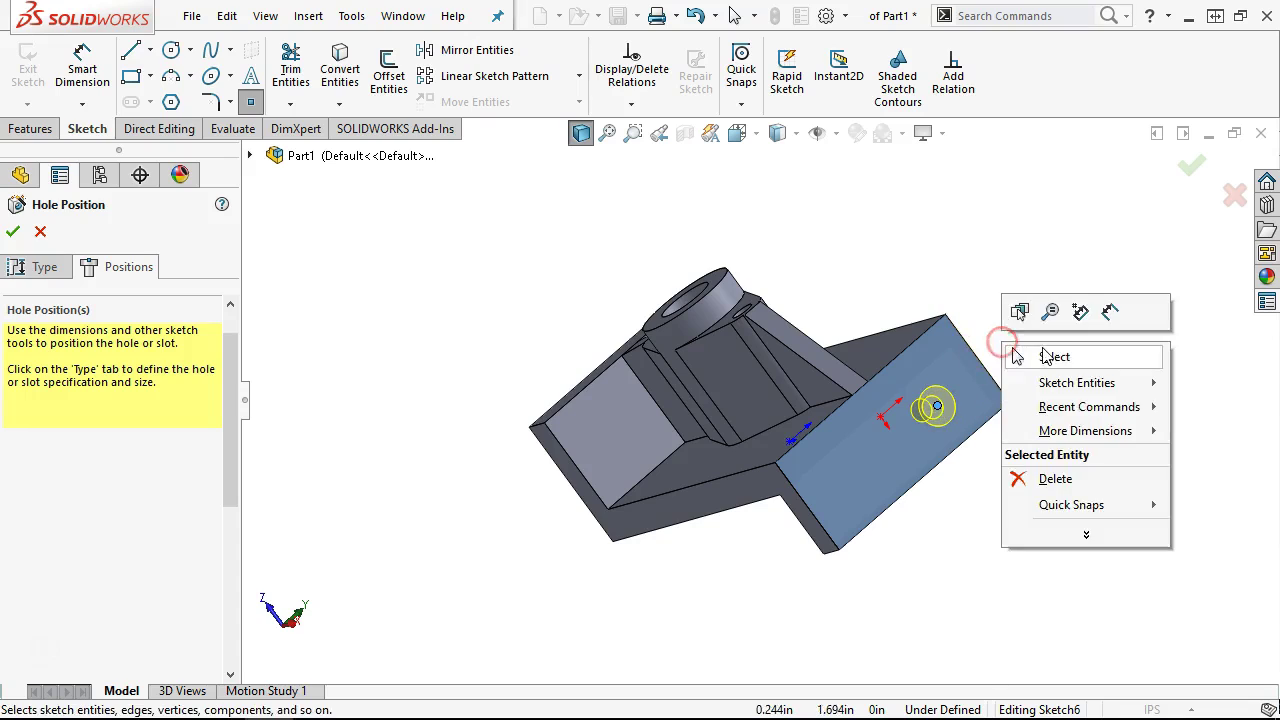
pyautogui.click(1046, 357)
pyautogui.click(1034, 523)
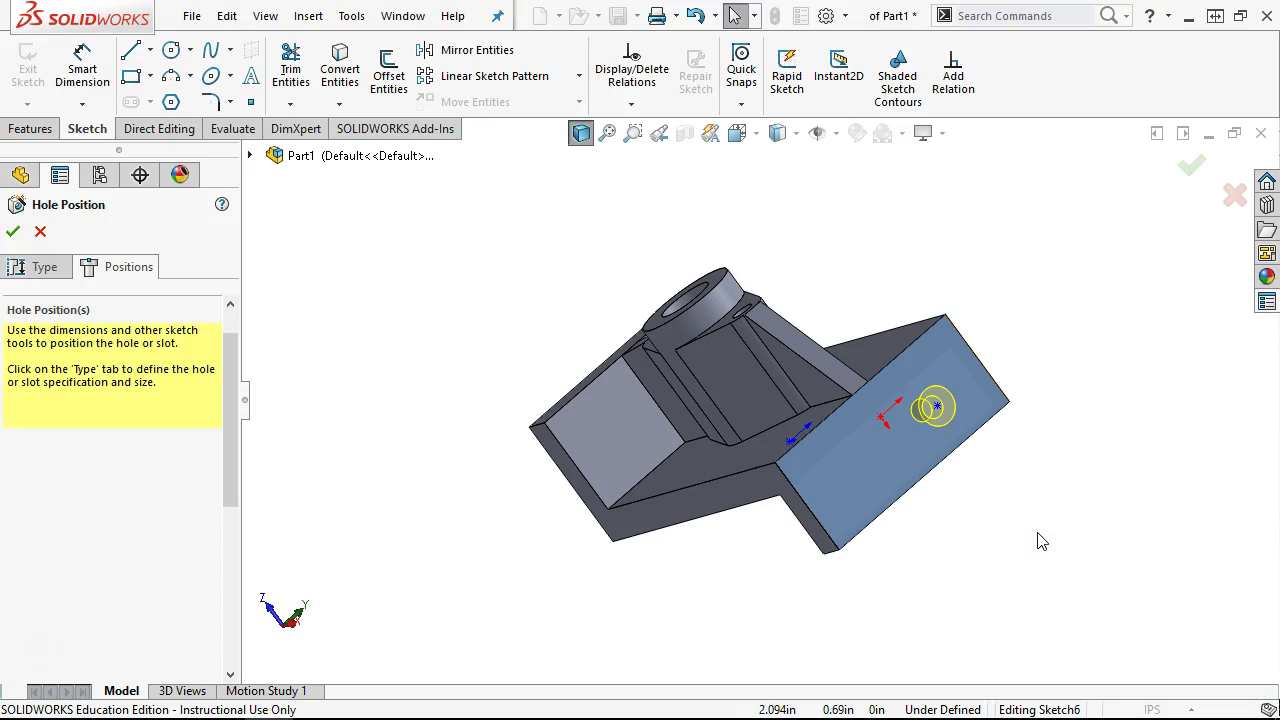
pyautogui.hotkey('ctrl', '8')
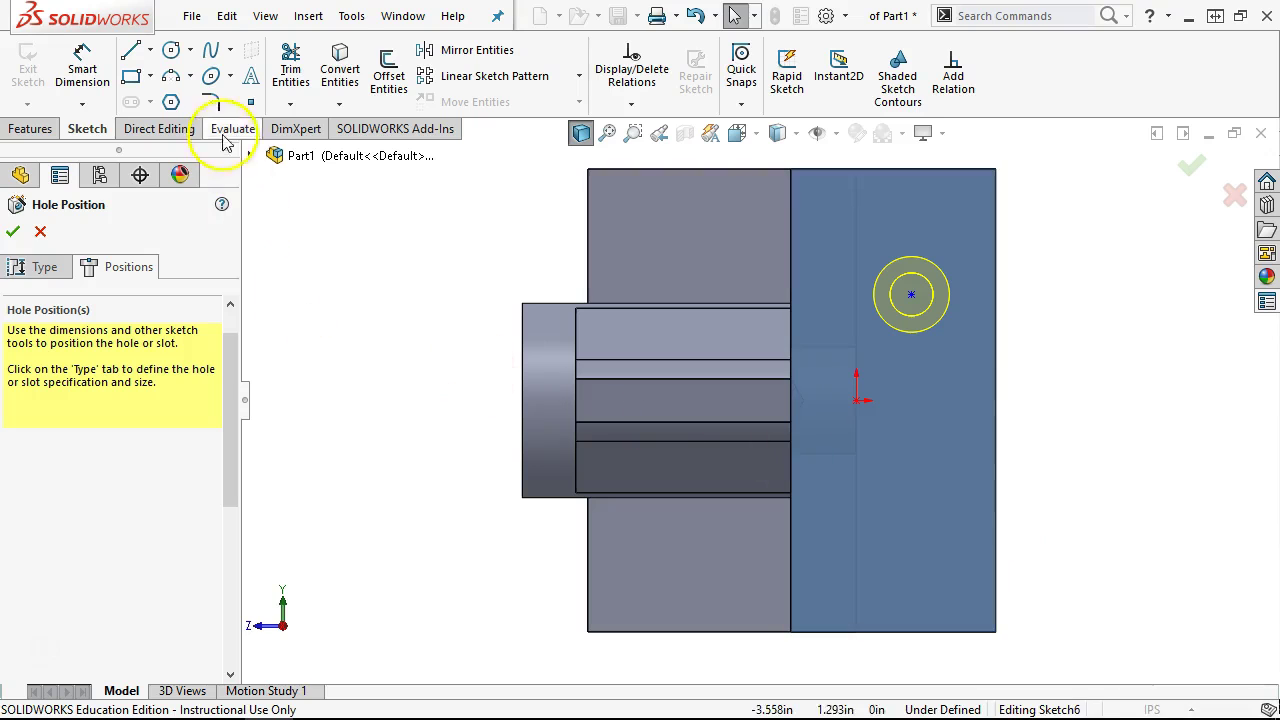
pyautogui.click(250, 101)
pyautogui.click(911, 502)
pyautogui.rightClick(1092, 489)
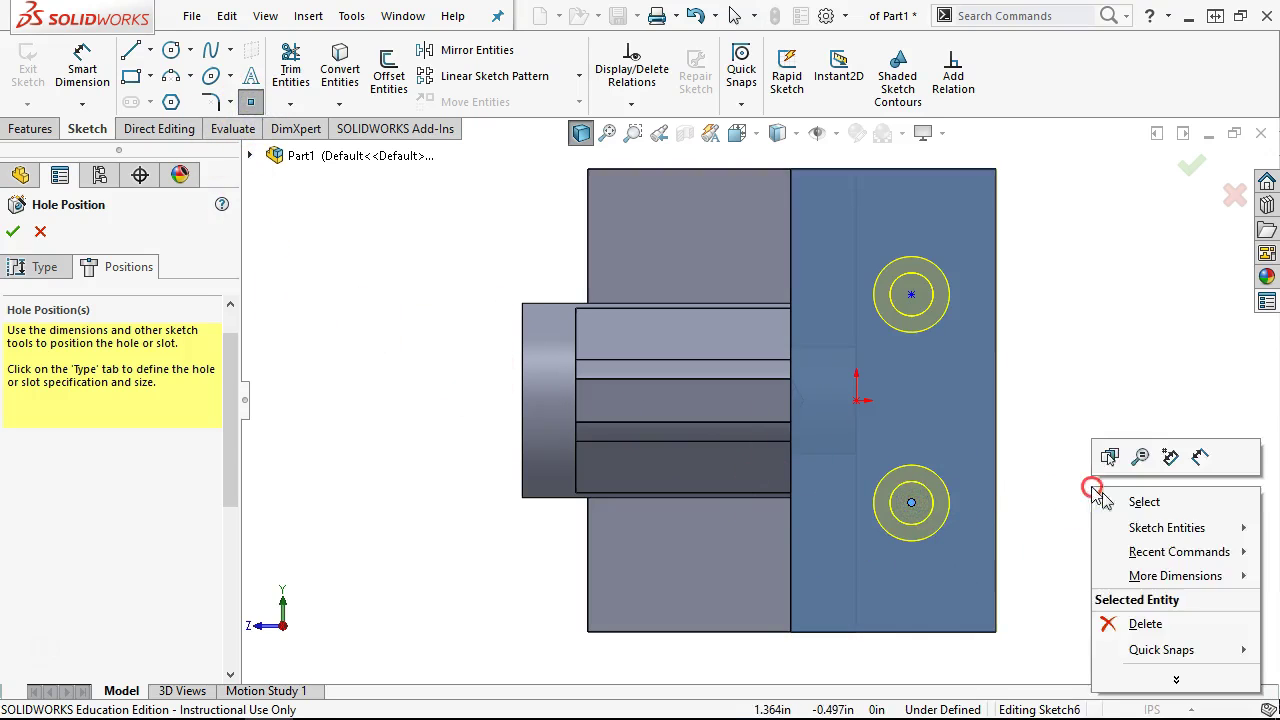
pyautogui.click(1144, 501)
# Step: Align the two hole points vertically and dimension the spacing between them as 0.88 in
pyautogui.click(911, 502)
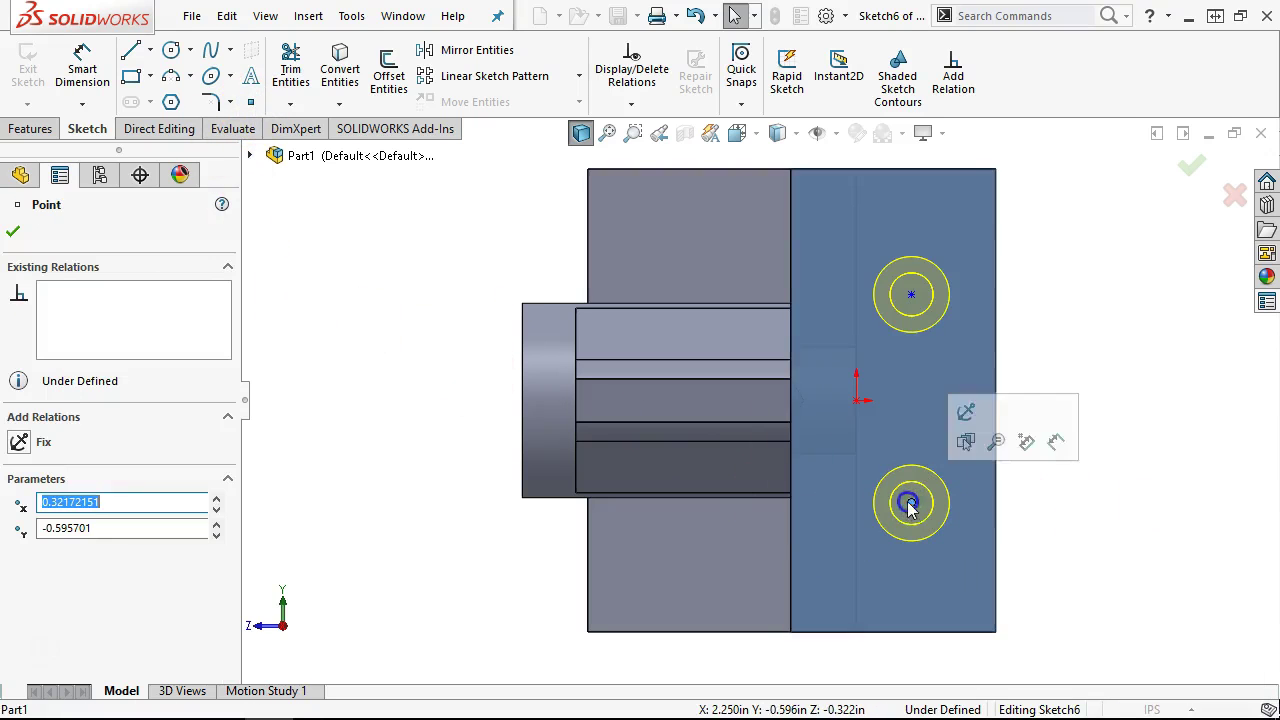
pyautogui.keyDown('ctrl'); pyautogui.click(918, 307); pyautogui.keyUp('ctrl')
pyautogui.click(998, 208)
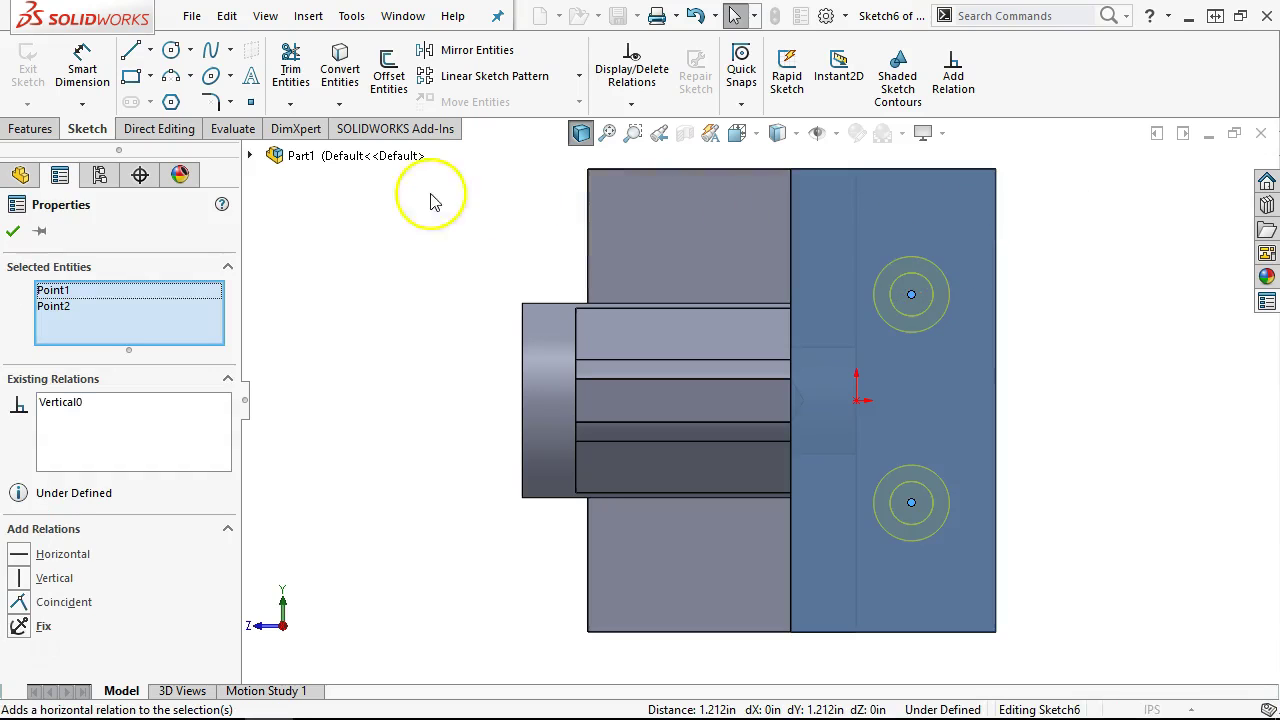
pyautogui.click(82, 68)
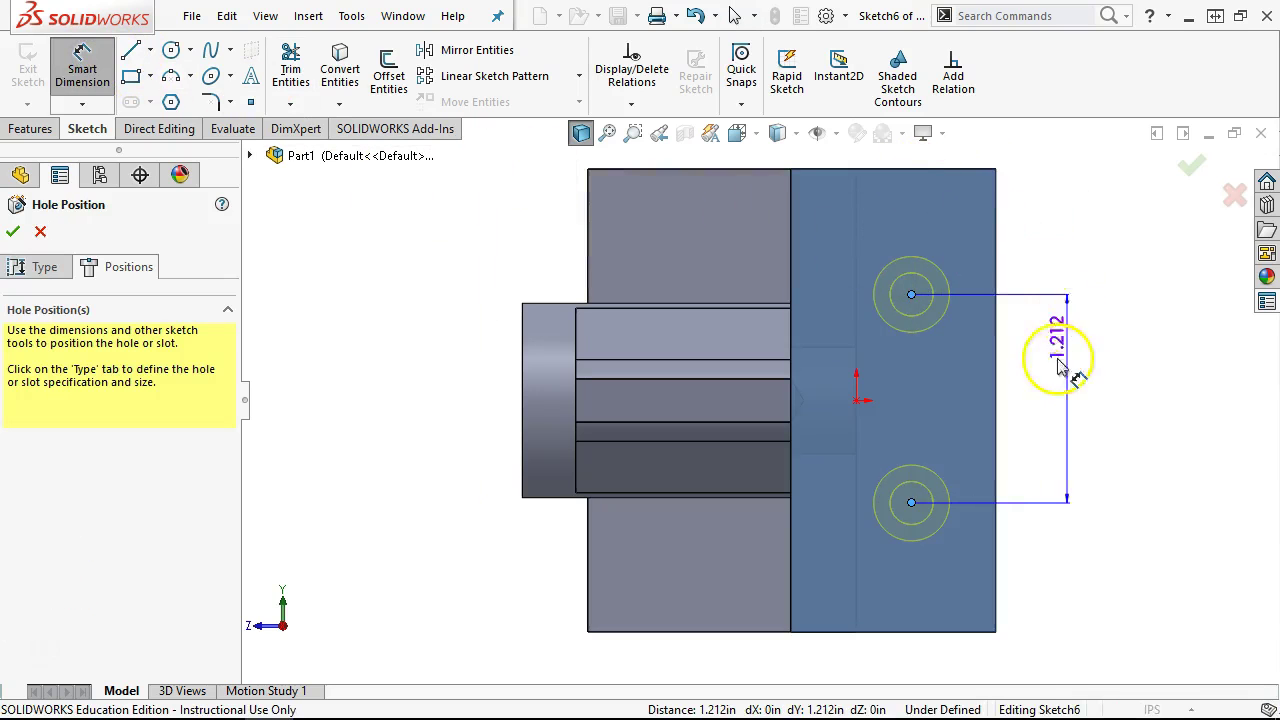
pyautogui.click(1045, 385)
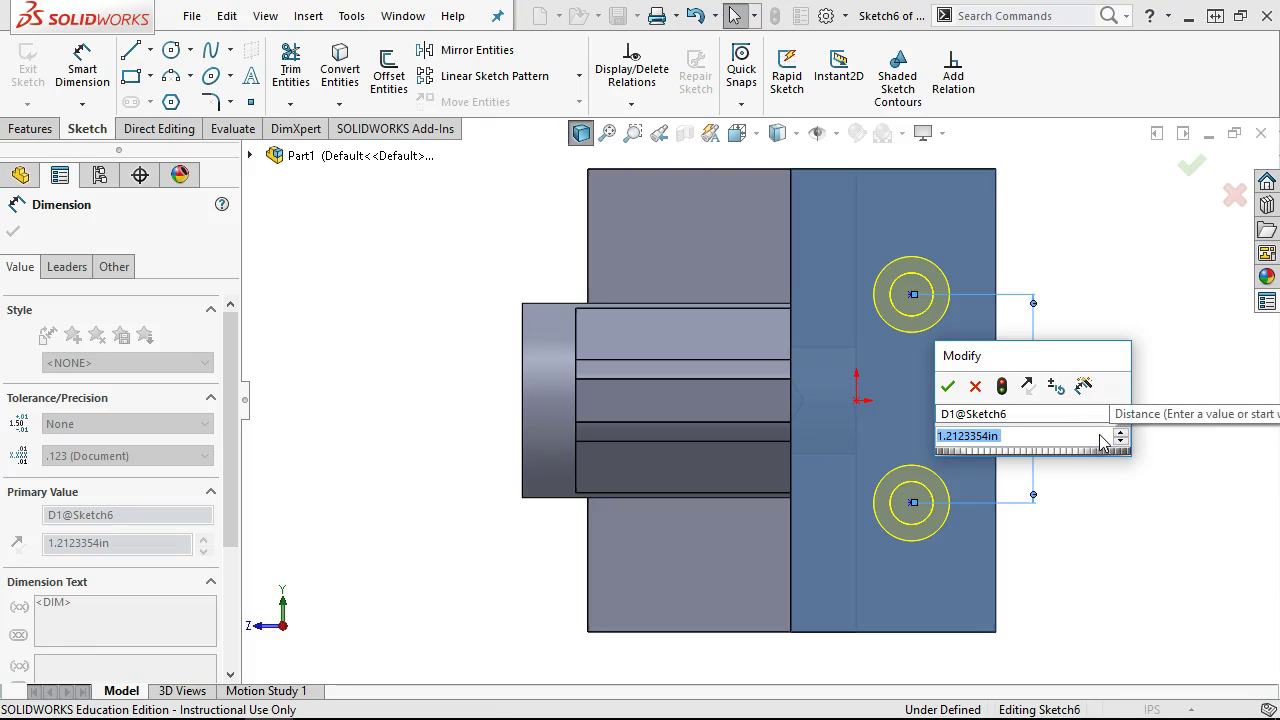
pyautogui.write('.88')
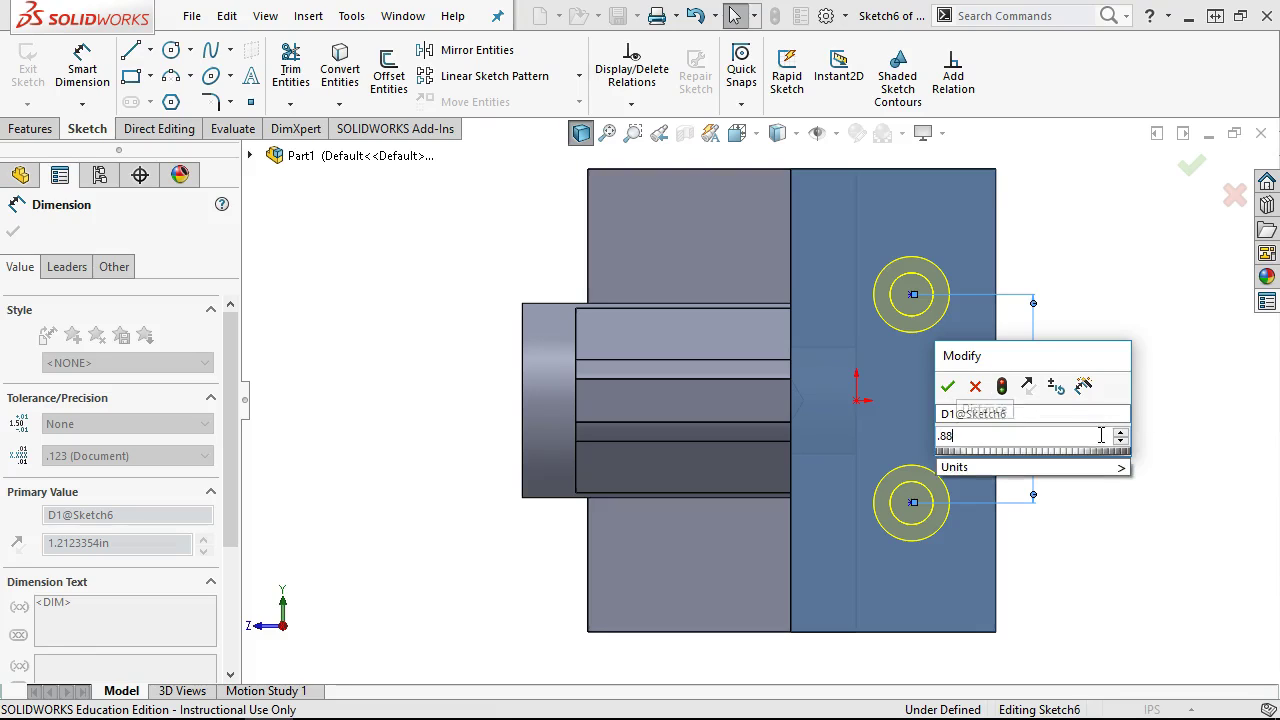
pyautogui.press('Return')
# Step: Dimension the upper hole point 0.91 in from the upper edge of the flange face
pyautogui.click(912, 351)
pyautogui.click(913, 171)
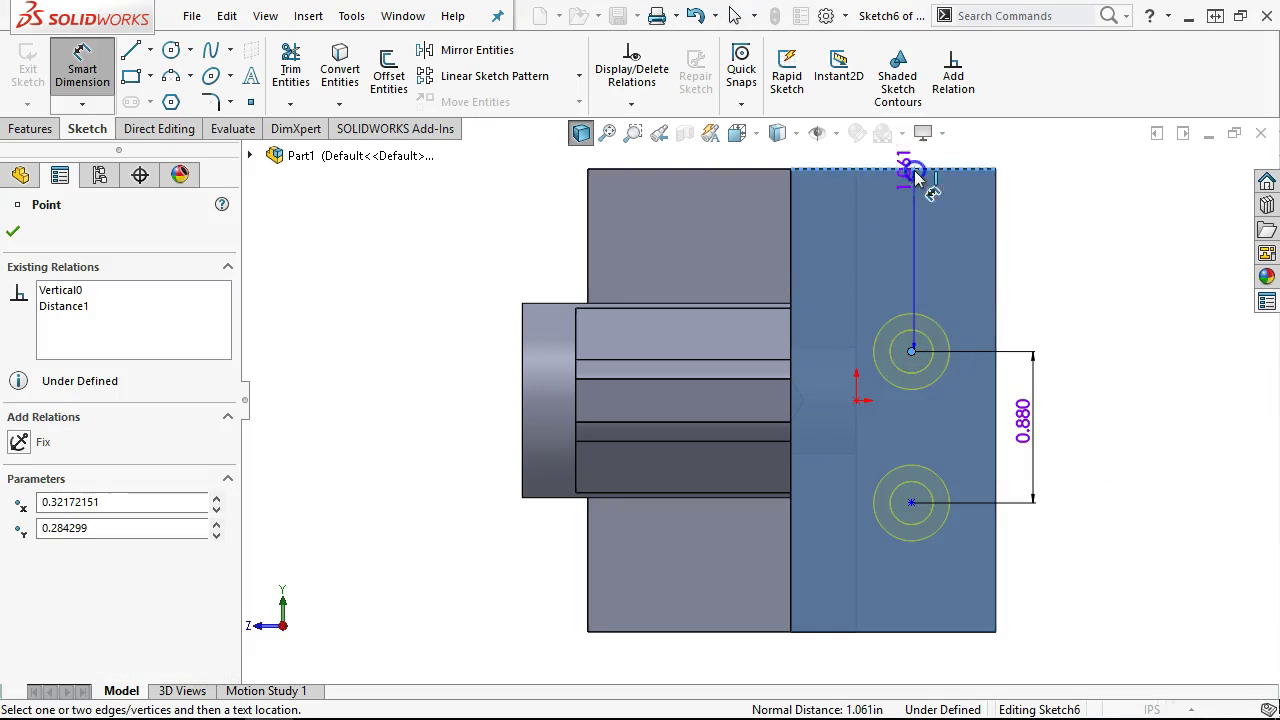
pyautogui.click(1051, 243)
pyautogui.press('Return')
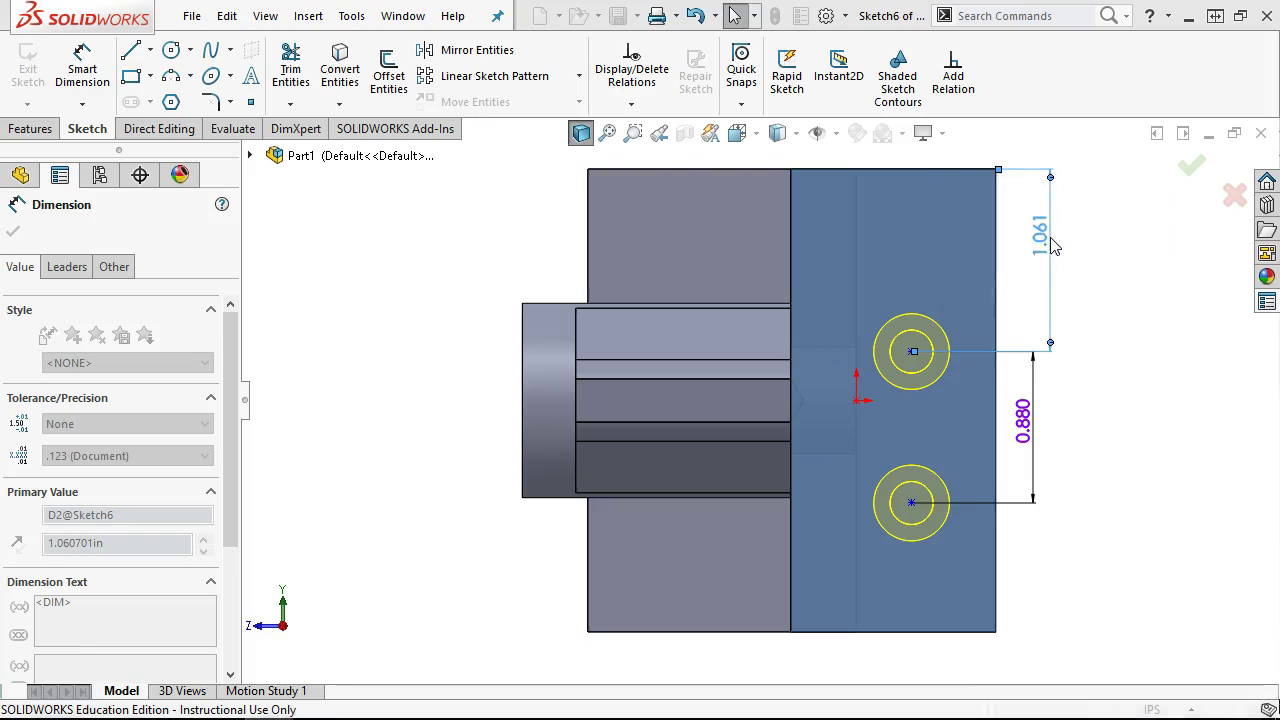
pyautogui.click(1076, 280)
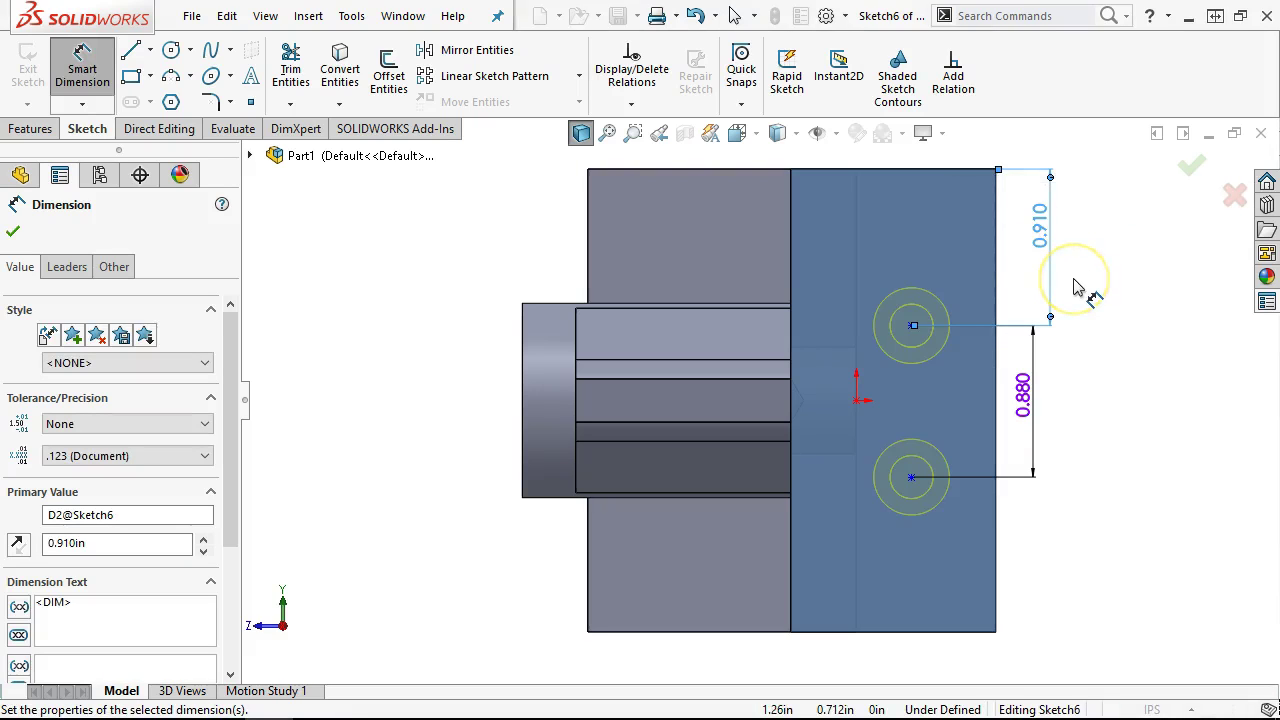
pyautogui.rightClick(1066, 294)
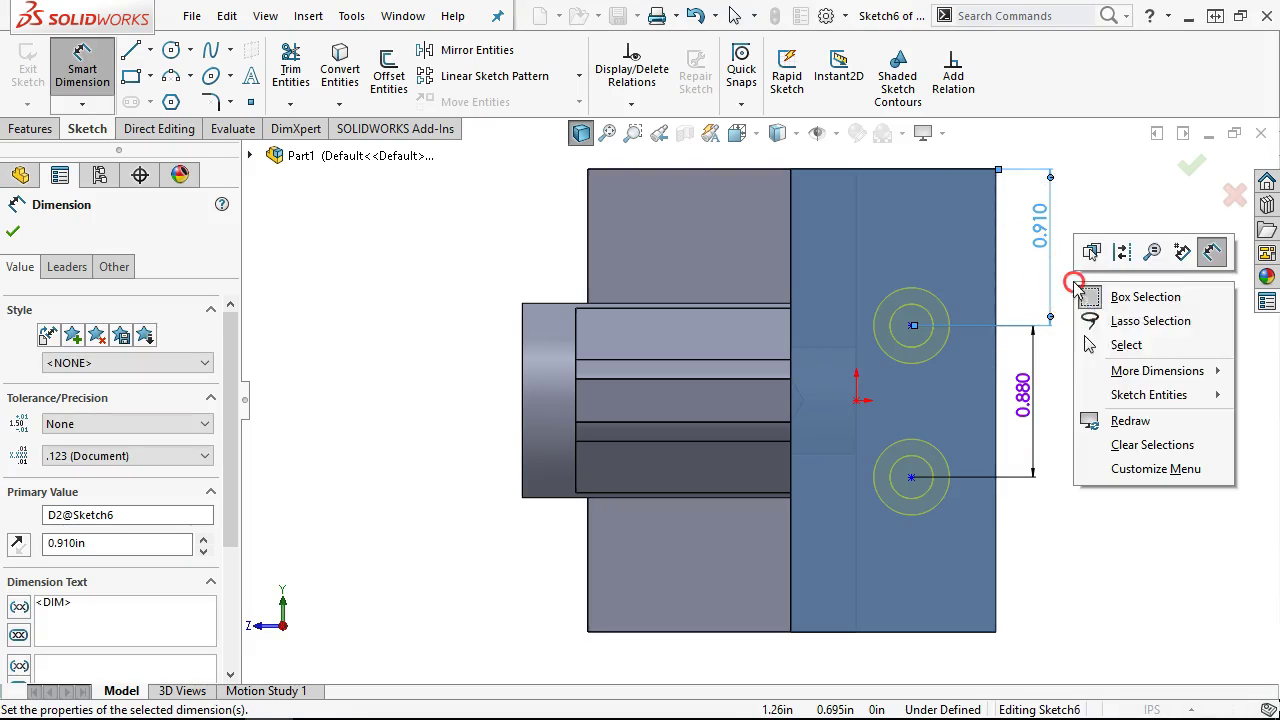
pyautogui.click(1108, 344)
# Step: Line up the 0.91 in dimension with the 0.88 in one and dimension the lower hole point 0.37 in from the flange's rear vertical edge
pyautogui.click(1045, 240)
pyautogui.click(1026, 405)
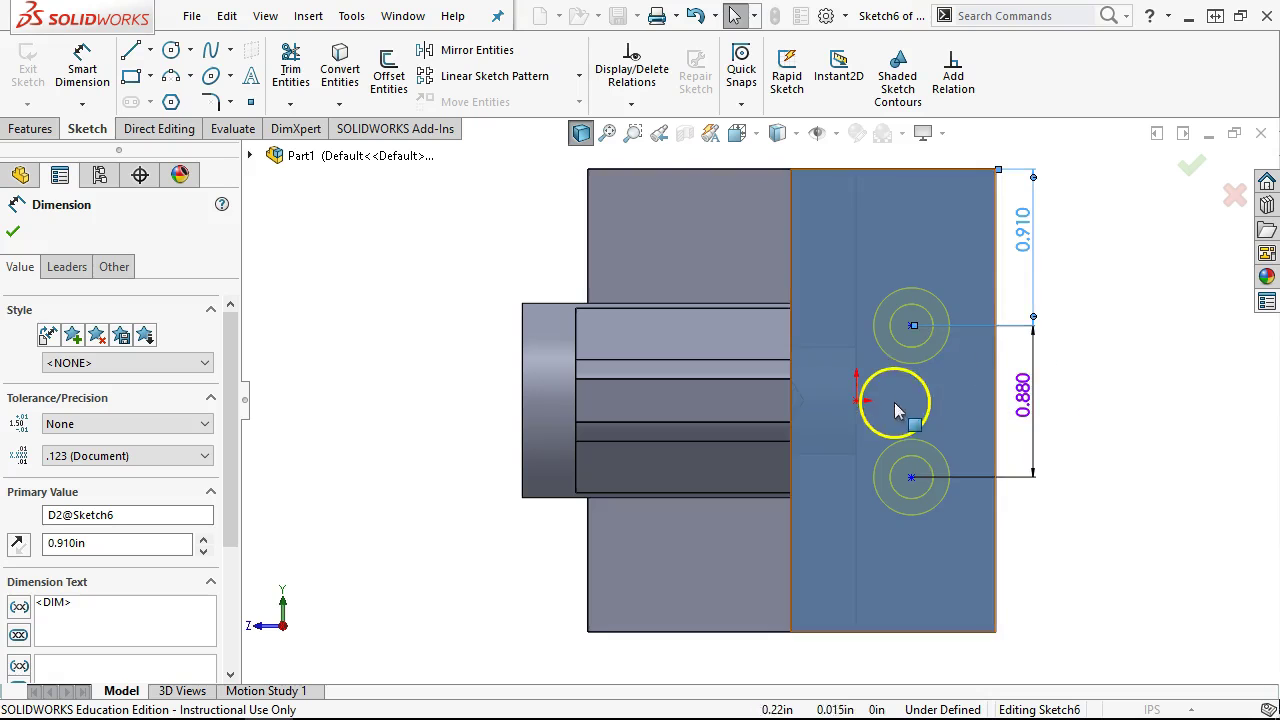
pyautogui.rightClick(1075, 290)
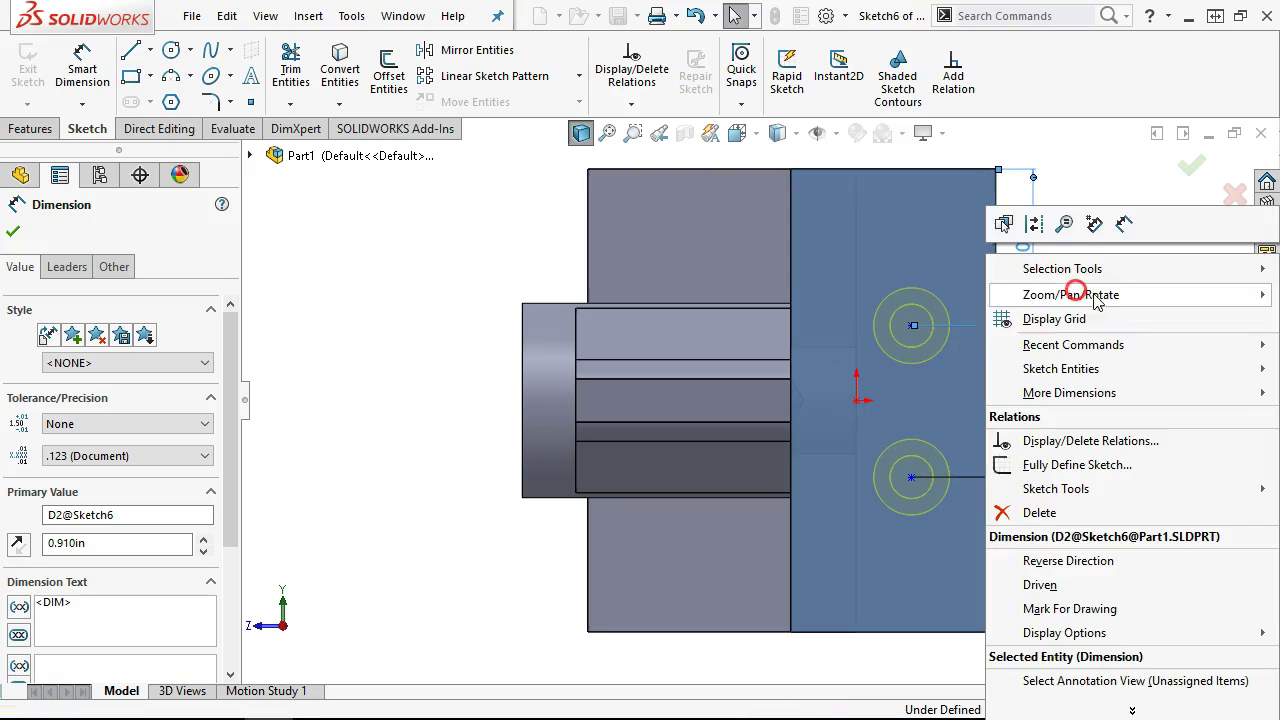
pyautogui.click(1127, 224)
pyautogui.click(909, 478)
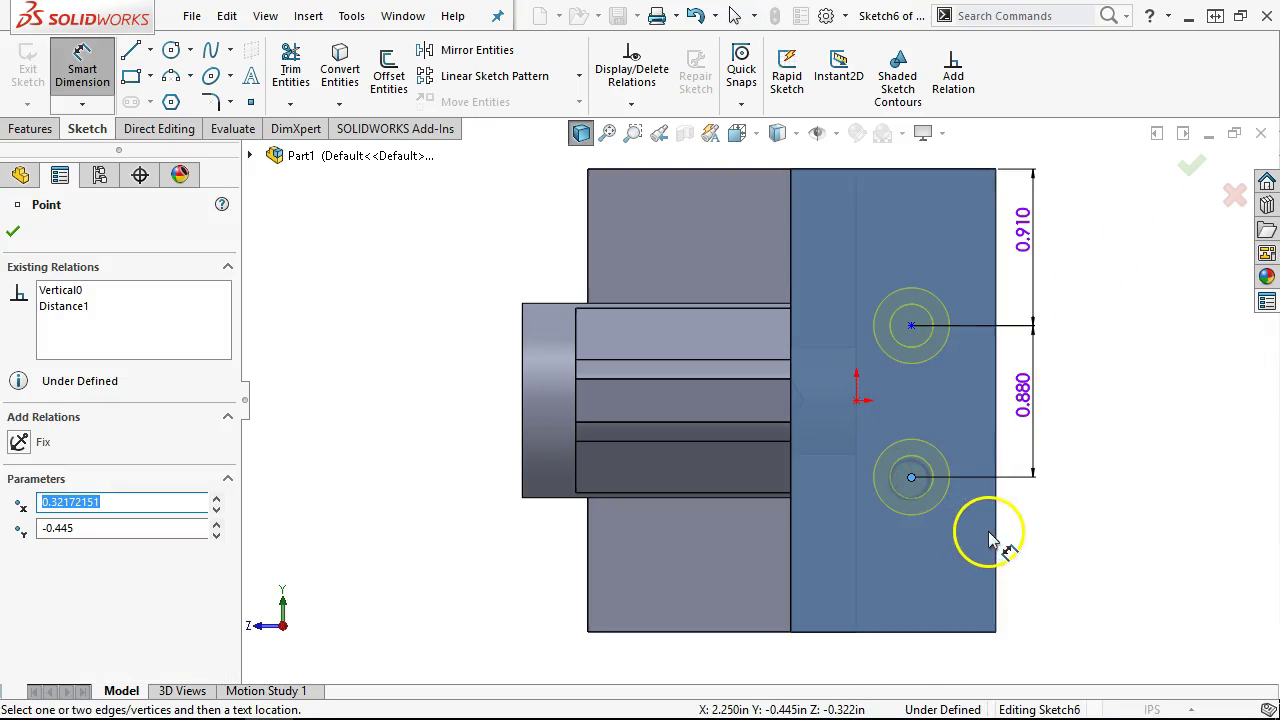
pyautogui.click(994, 533)
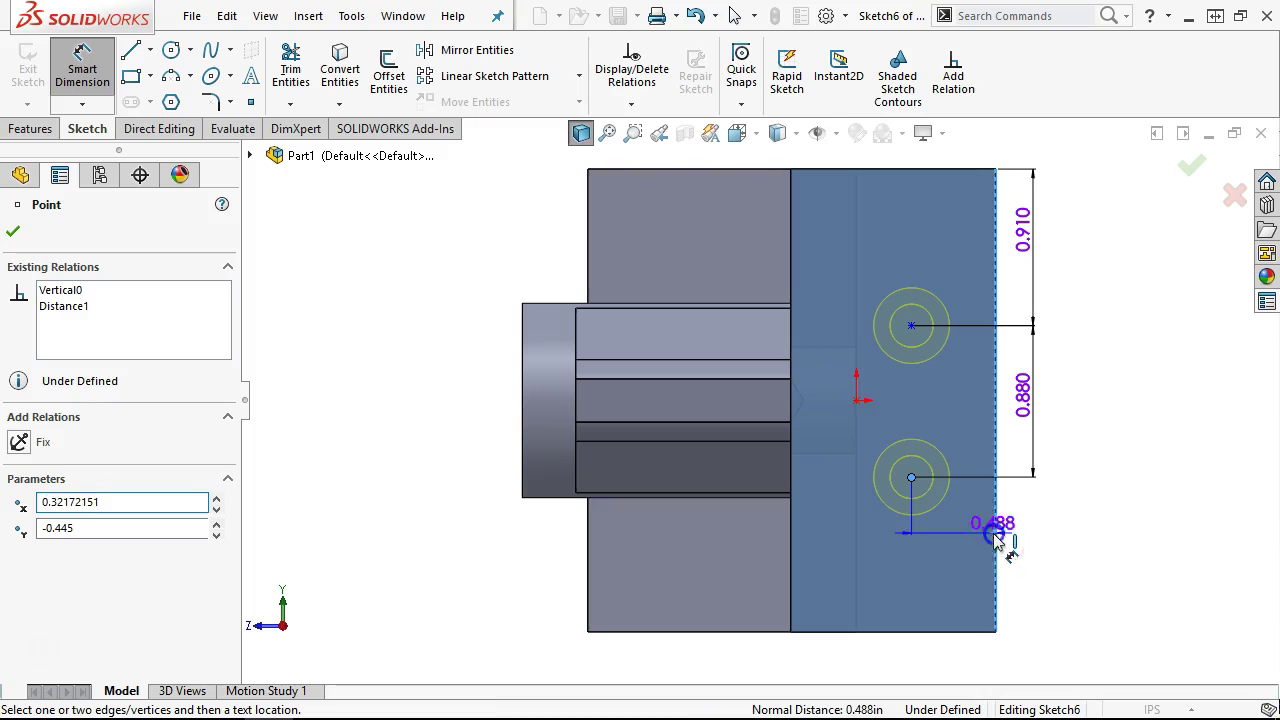
pyautogui.click(1068, 570)
pyautogui.write('0.37')
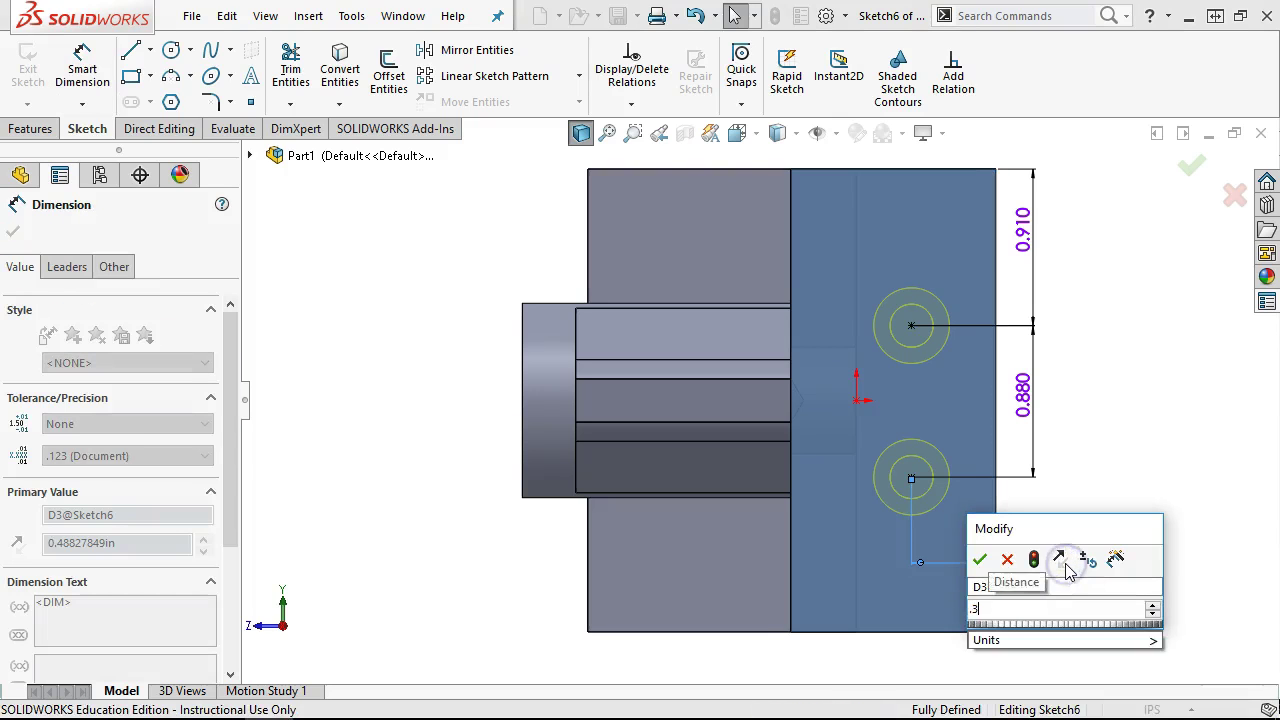
pyautogui.press('Return')
# Step: Finish dimensioning and accept the two countersunk holes on the right flange
pyautogui.rightClick(1110, 372)
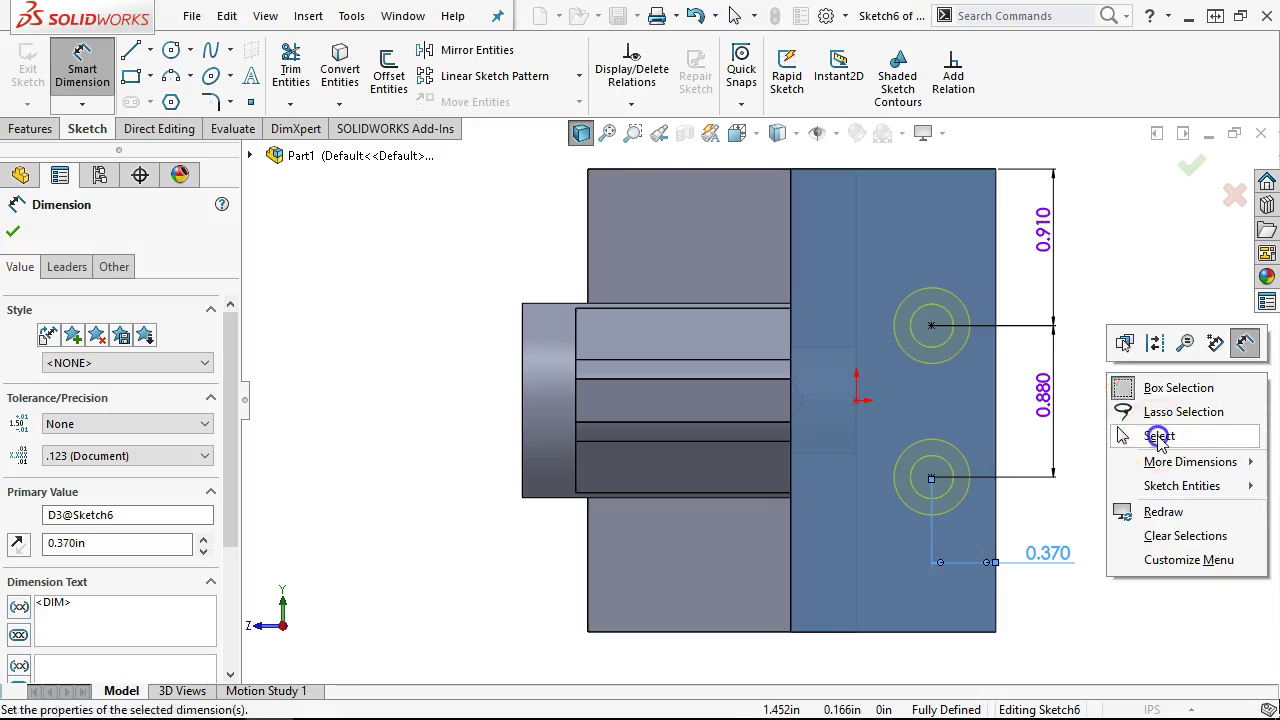
pyautogui.click(1157, 432)
pyautogui.click(1155, 212)
pyautogui.click(1193, 164)
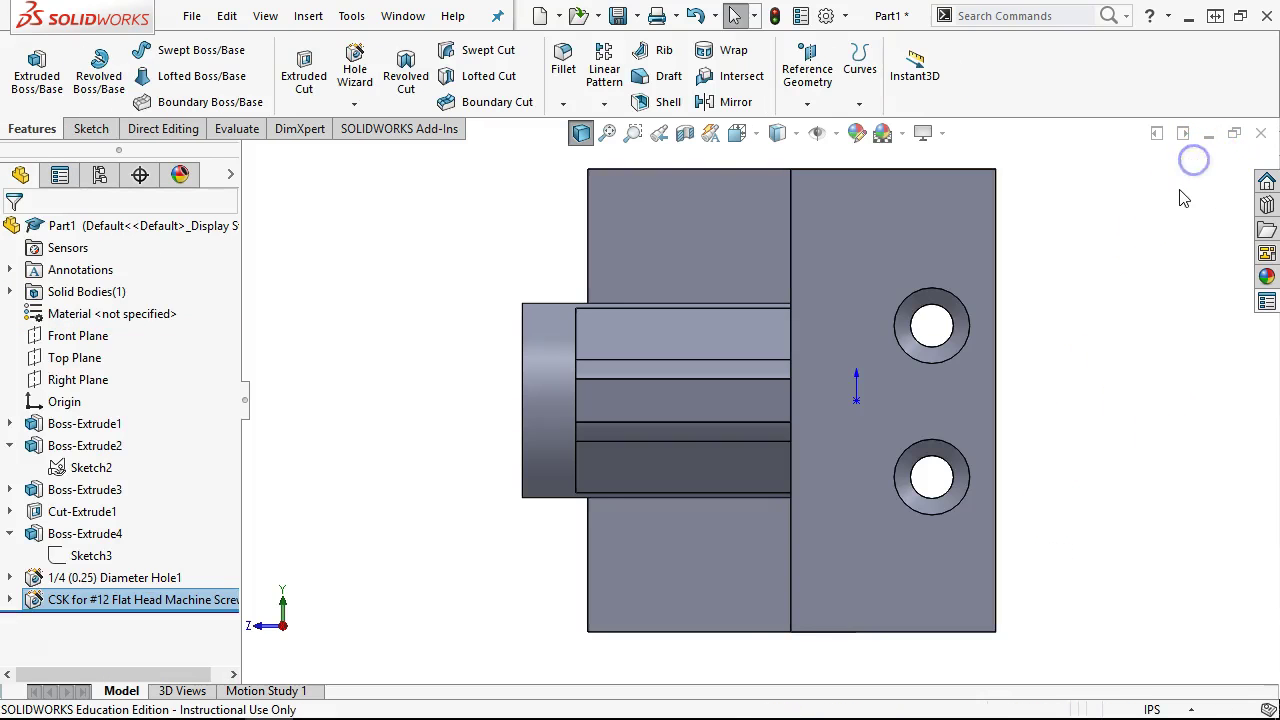
# Step: Start another Hole Wizard feature on the back plate's inner face, keeping the #12 Loose countersink with Up To Next, and begin positioning it
pyautogui.moveTo(1087, 275); pyautogui.dragTo(1147, 293, button='middle')
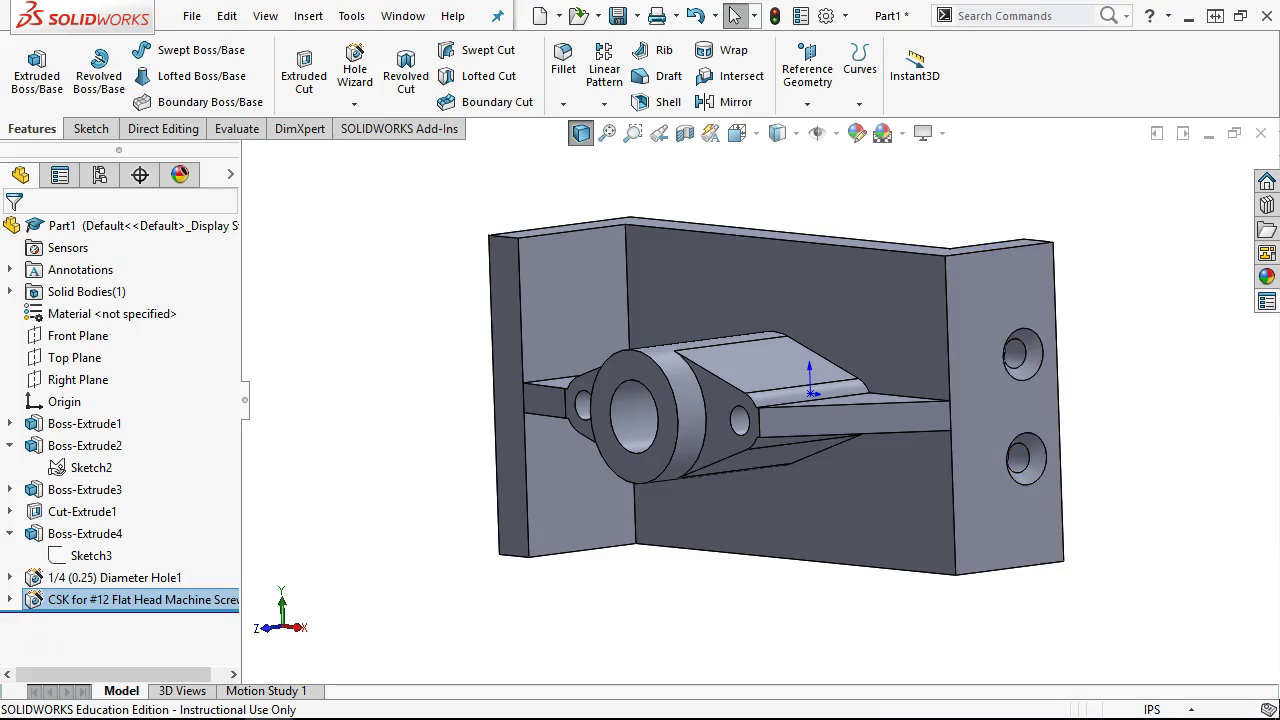
pyautogui.click(846, 277)
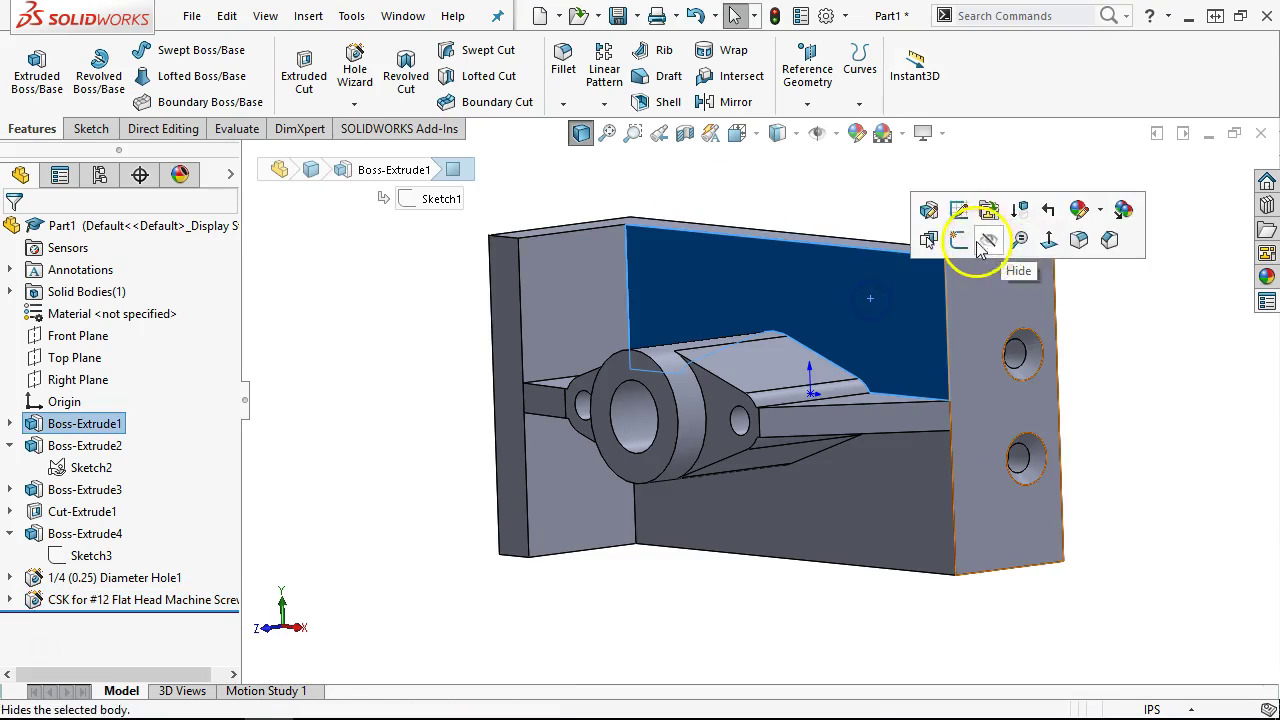
pyautogui.click(946, 429)
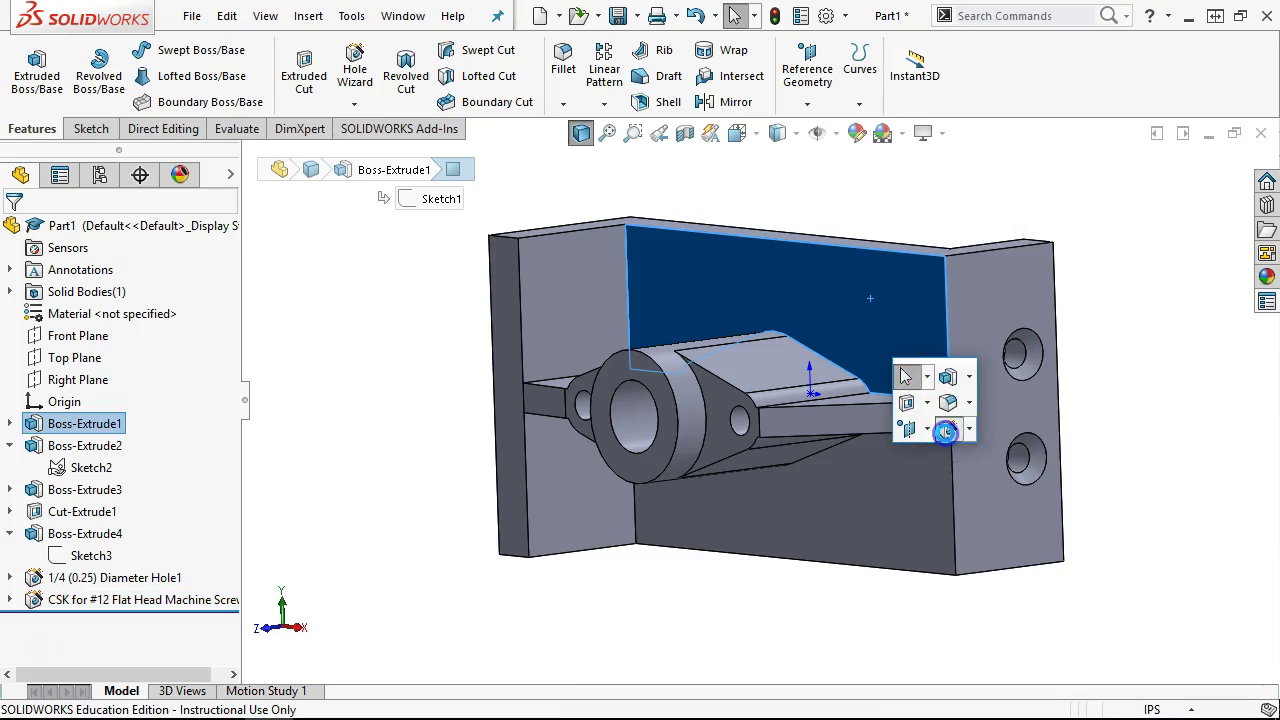
pyautogui.moveTo(240, 400); pyautogui.dragTo(257, 630)
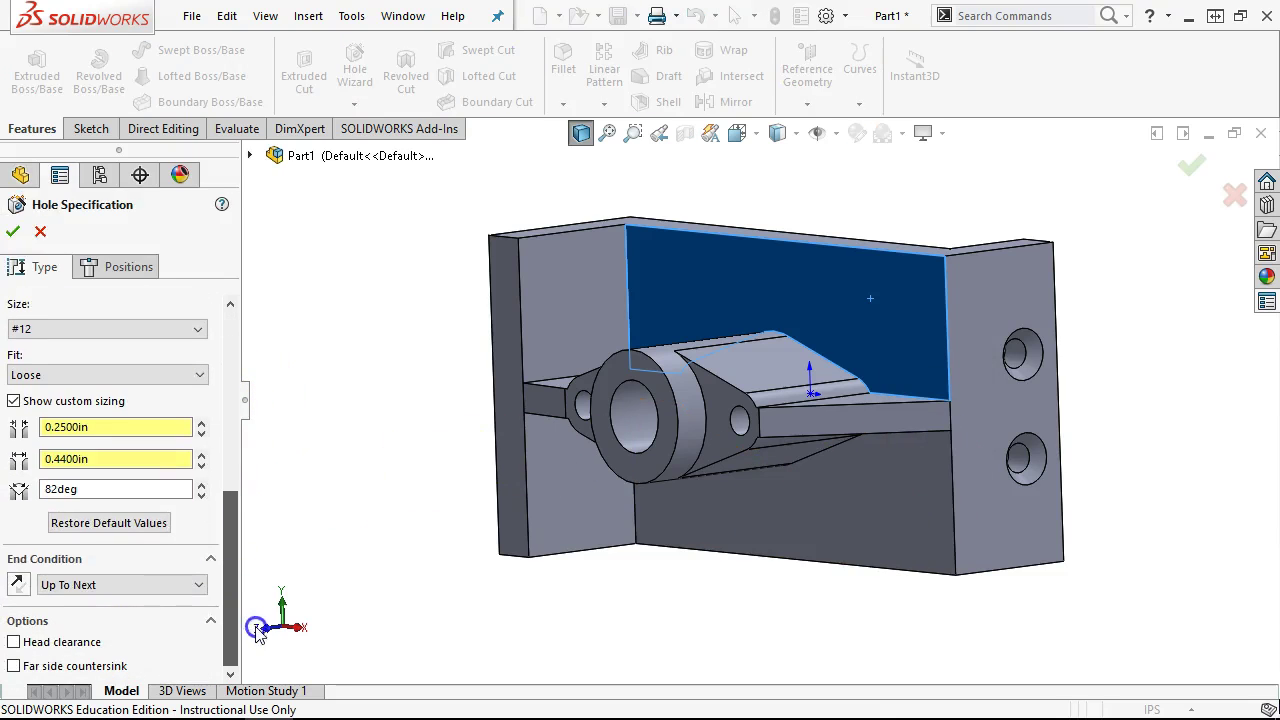
pyautogui.click(129, 266)
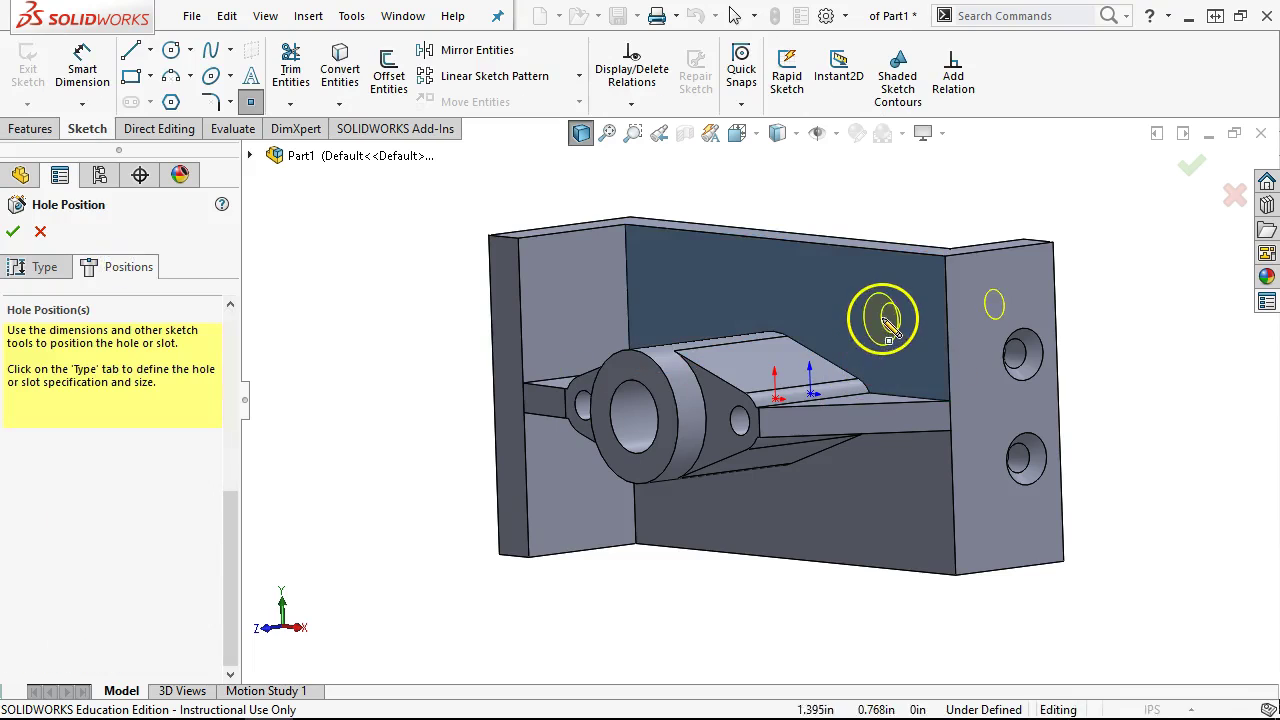
# Step: Place four countersunk hole points in a rectangular layout on the back plate's inner face, two above and two below the boss
pyautogui.click(885, 316)
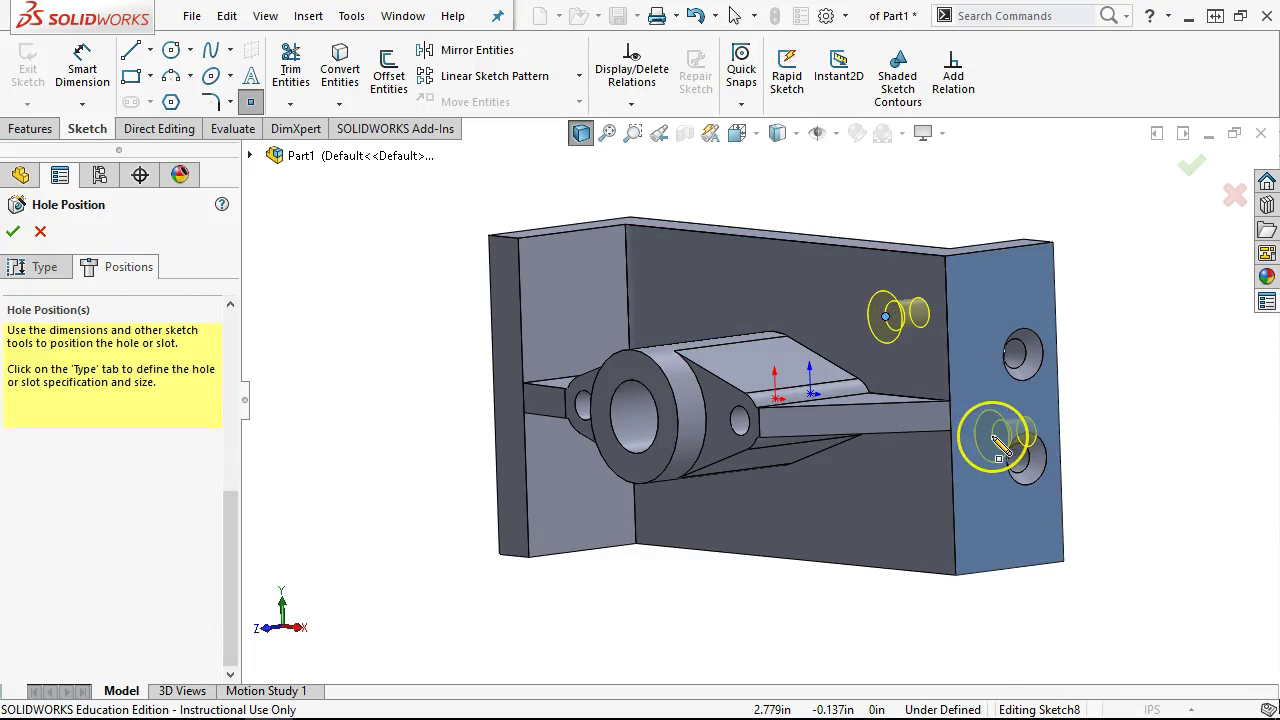
pyautogui.hotkey('ctrl', '1')
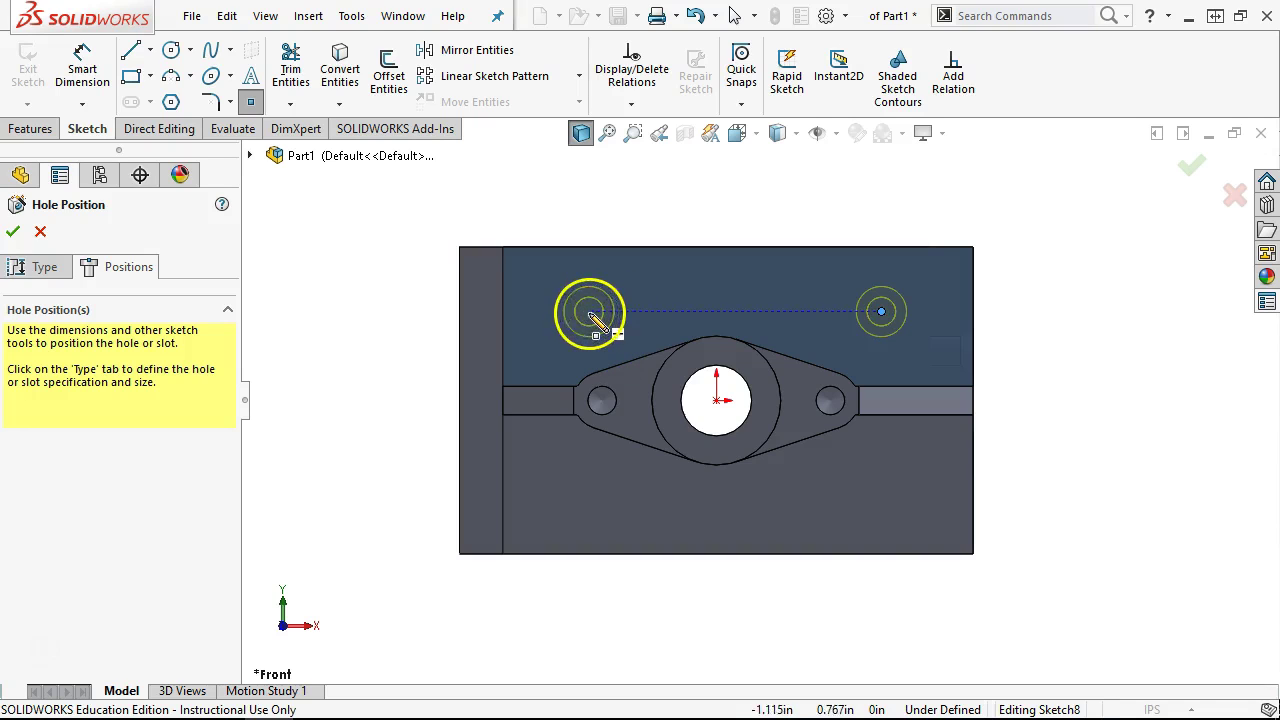
pyautogui.click(589, 311)
pyautogui.click(589, 497)
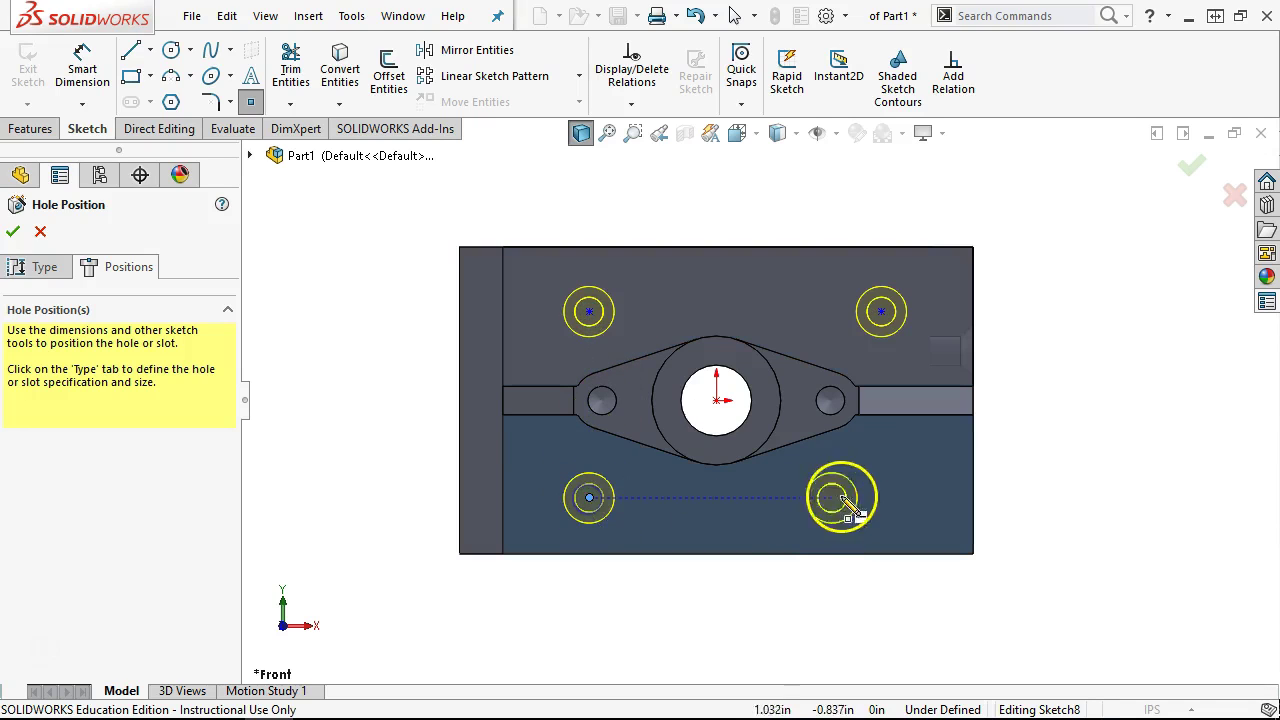
pyautogui.click(881, 497)
pyautogui.rightClick(971, 503)
pyautogui.click(1050, 510)
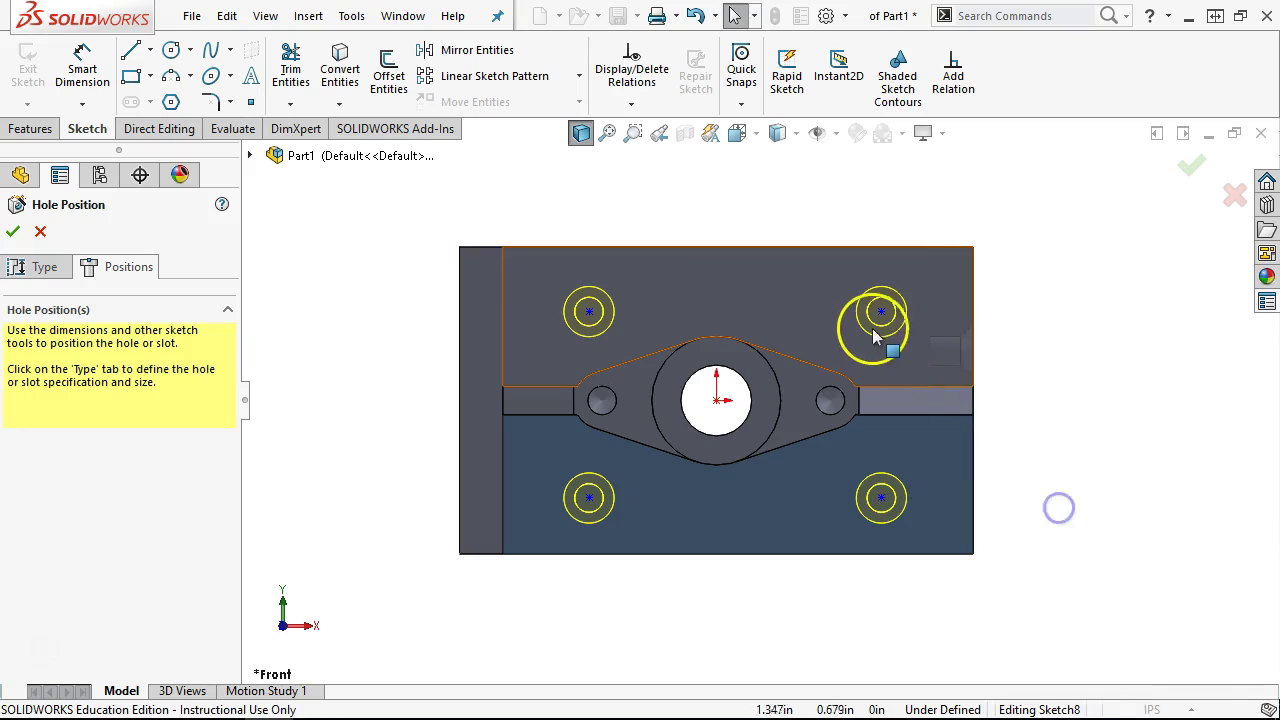
# Step: Make the two upper hole points horizontal to each other and the two left-hand points vertical to each other
pyautogui.click(881, 311)
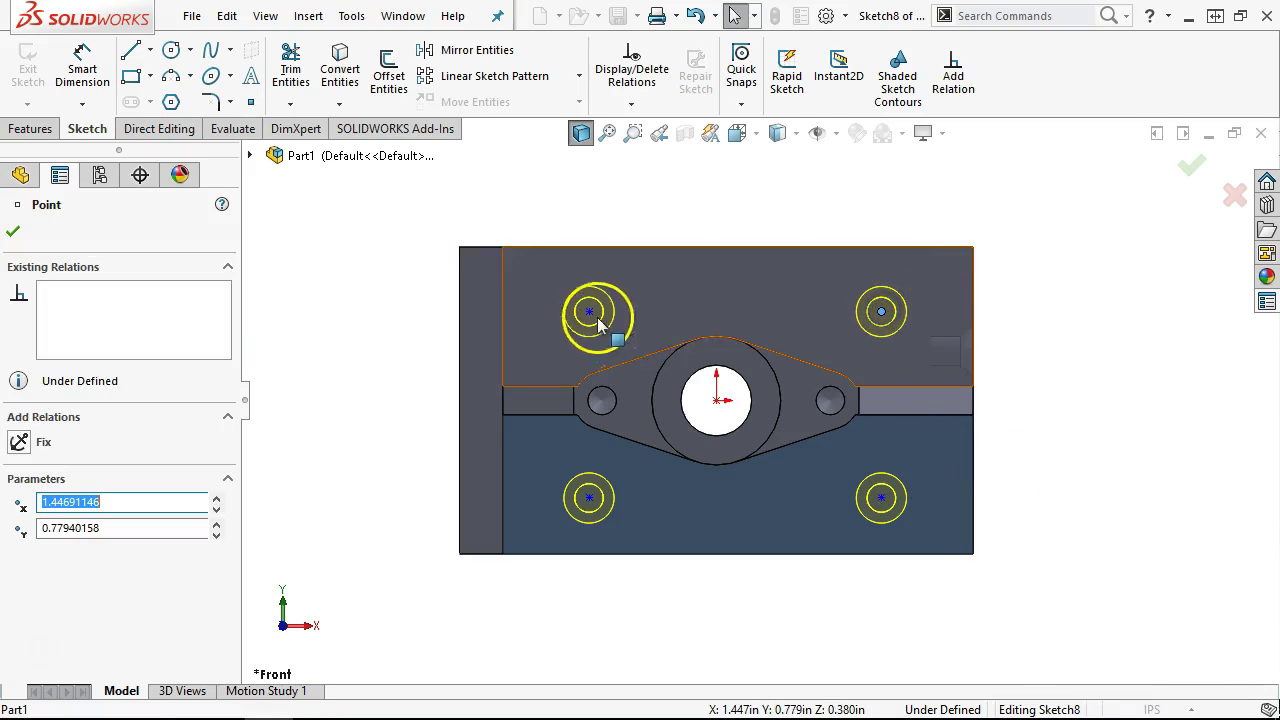
pyautogui.keyDown('ctrl'); pyautogui.click(589, 311); pyautogui.keyUp('ctrl')
pyautogui.click(653, 224)
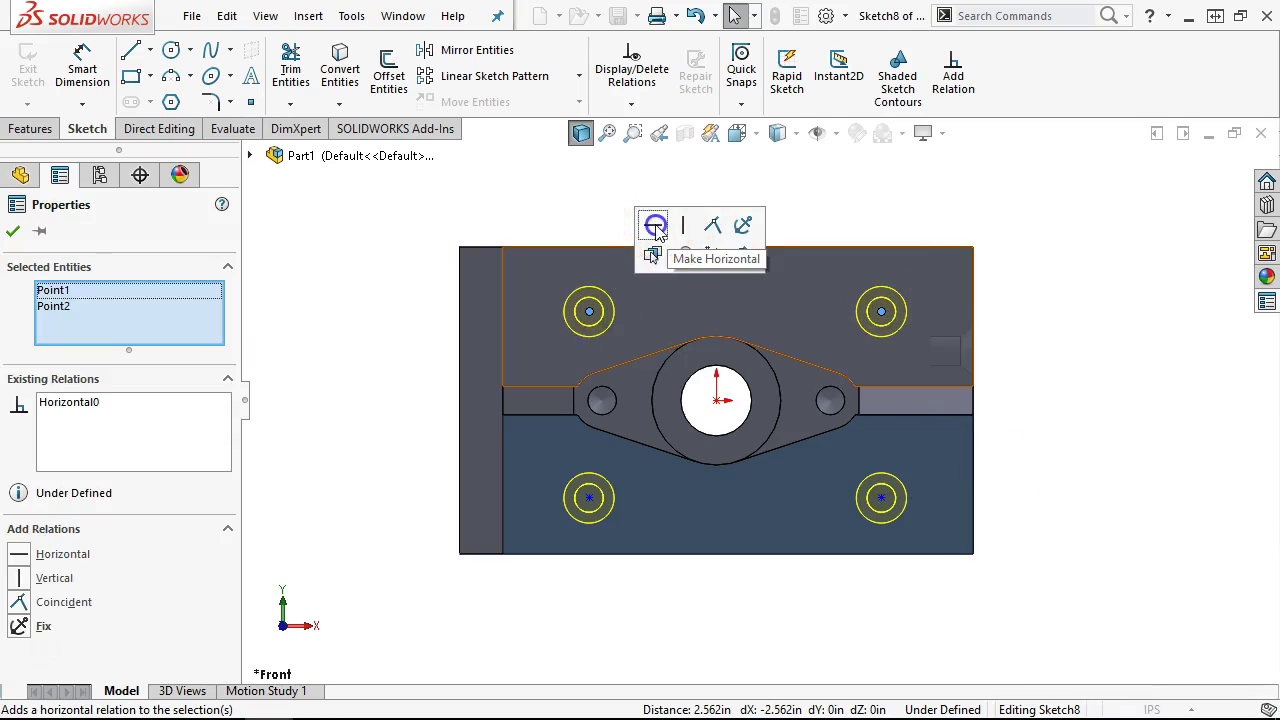
pyautogui.click(594, 245)
pyautogui.click(589, 311)
pyautogui.keyDown('ctrl'); pyautogui.click(589, 497); pyautogui.keyUp('ctrl')
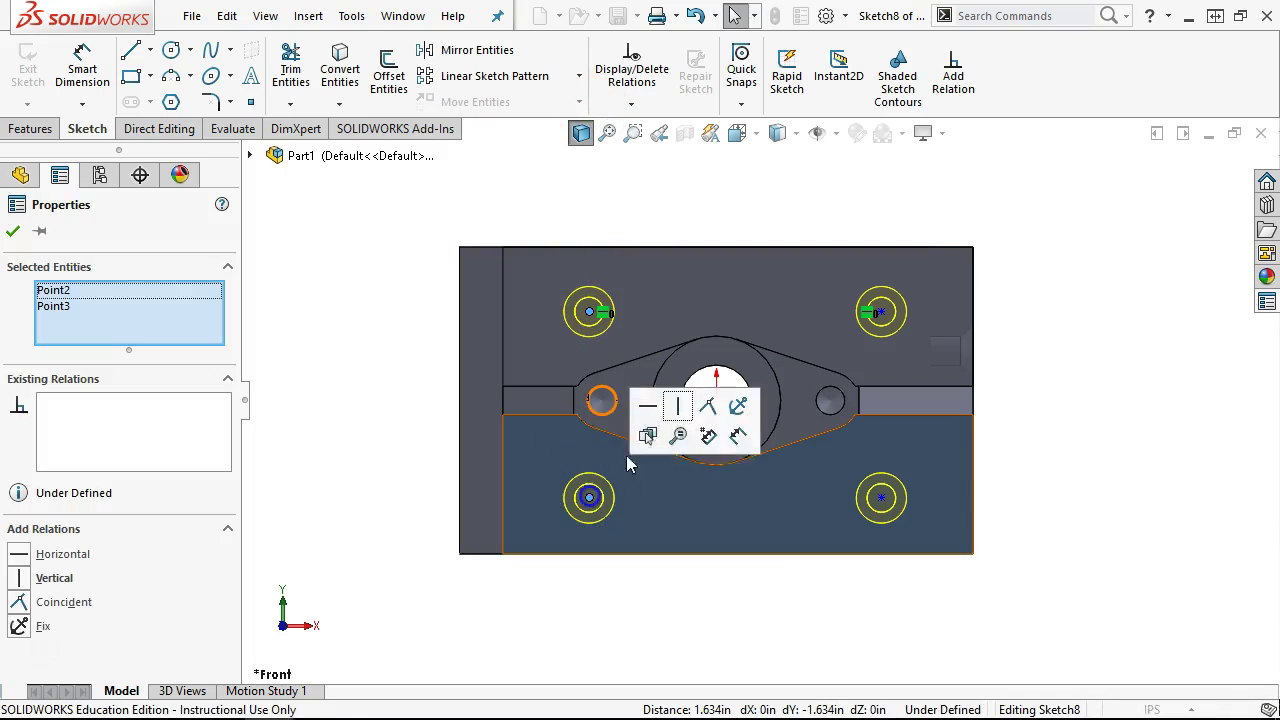
pyautogui.click(676, 404)
# Step: Make the two right-hand hole points vertical to each other and the two lower points horizontal to each other
pyautogui.click(881, 497)
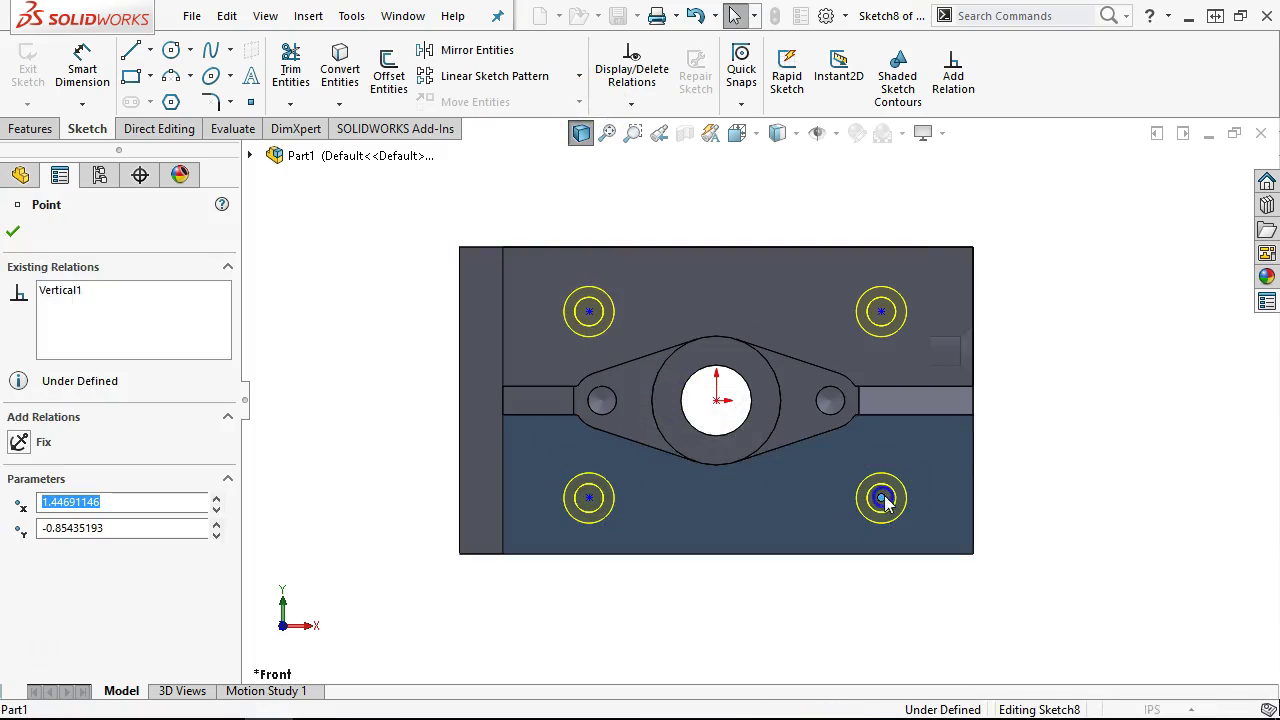
pyautogui.keyDown('ctrl'); pyautogui.click(881, 311); pyautogui.keyUp('ctrl')
pyautogui.click(970, 222)
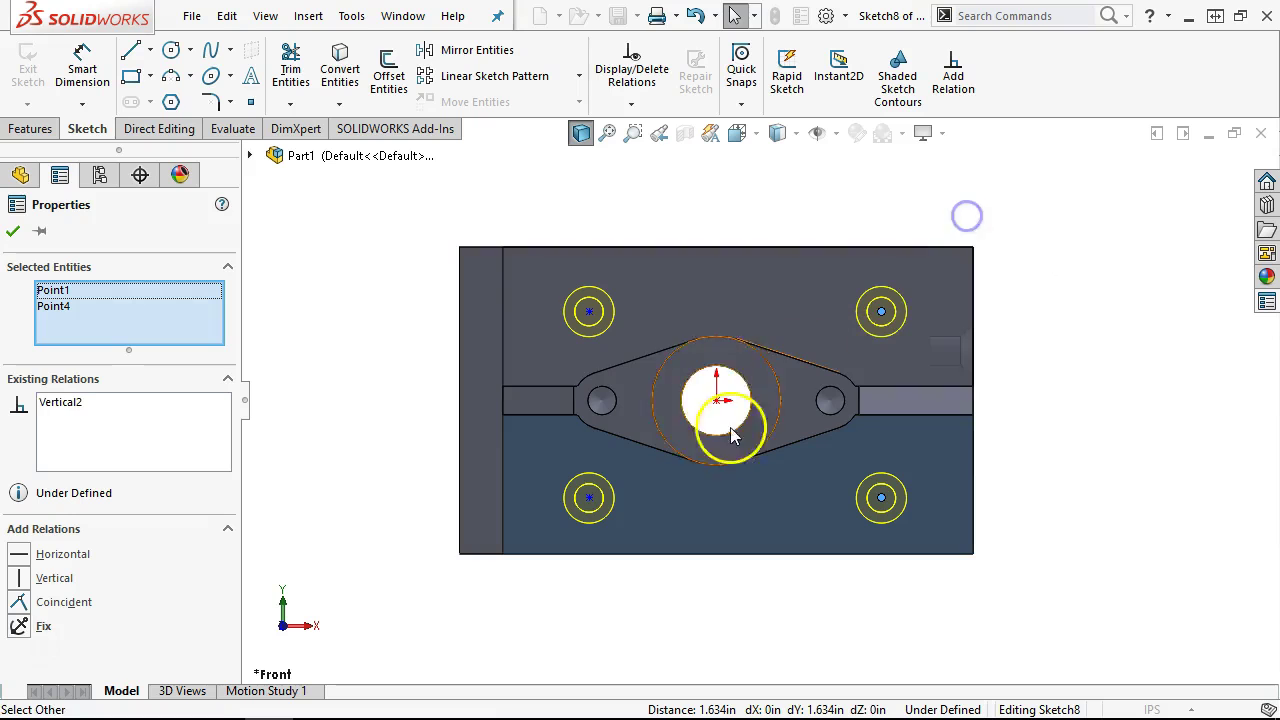
pyautogui.click(589, 497)
pyautogui.keyDown('ctrl'); pyautogui.click(881, 497); pyautogui.keyUp('ctrl')
pyautogui.click(945, 402)
pyautogui.click(1066, 303)
# Step: Dimension the vertical spacing between the two right-hand hole points as 1.94 in
pyautogui.rightClick(1068, 300)
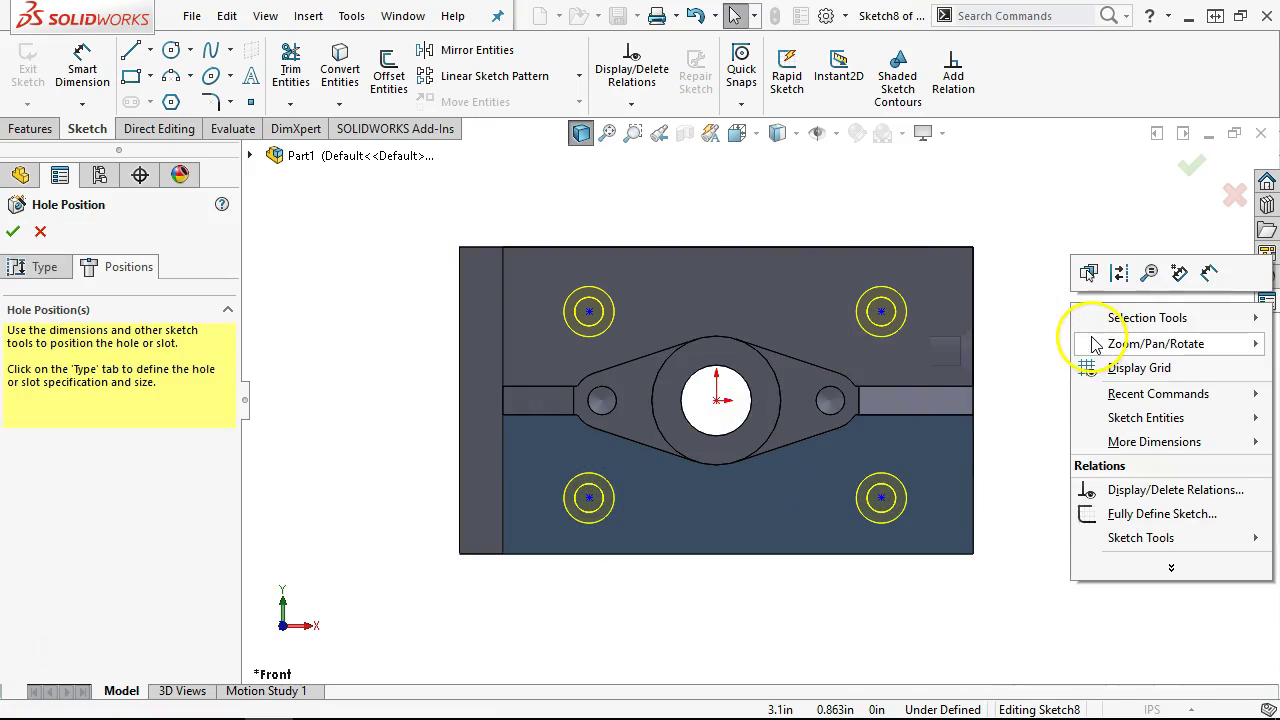
pyautogui.click(1210, 274)
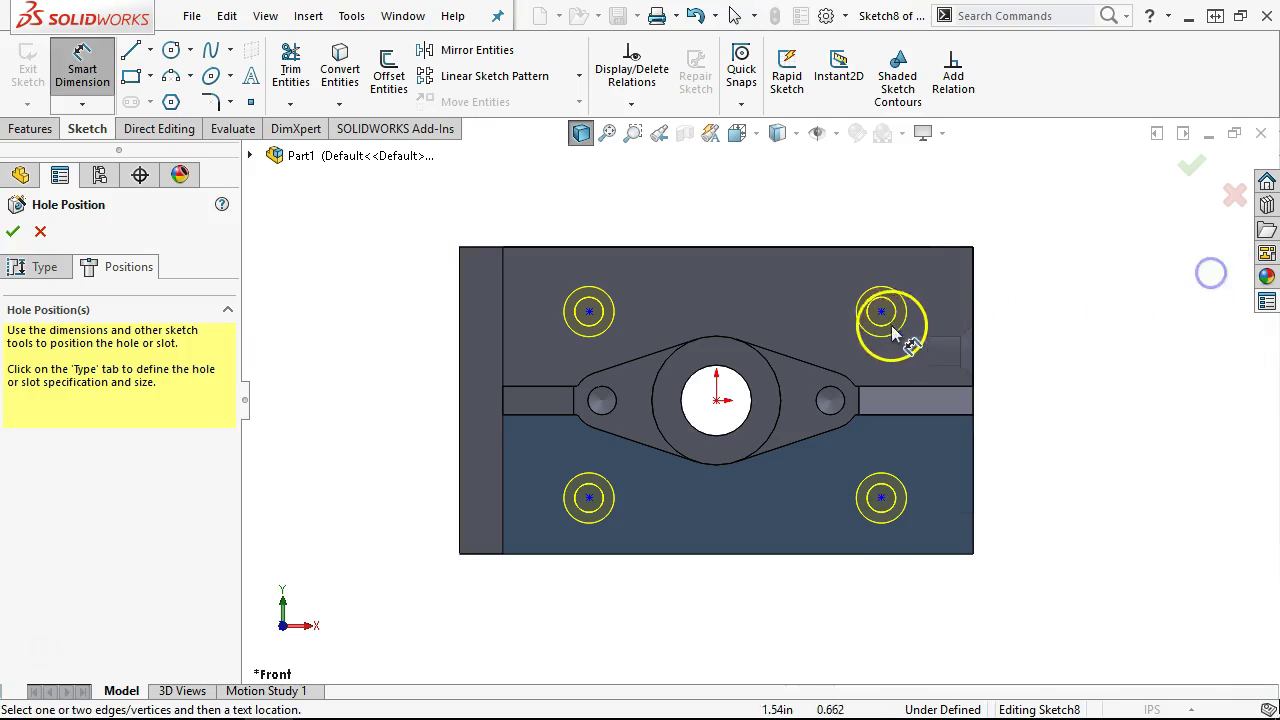
pyautogui.click(881, 312)
pyautogui.click(881, 497)
pyautogui.click(1033, 420)
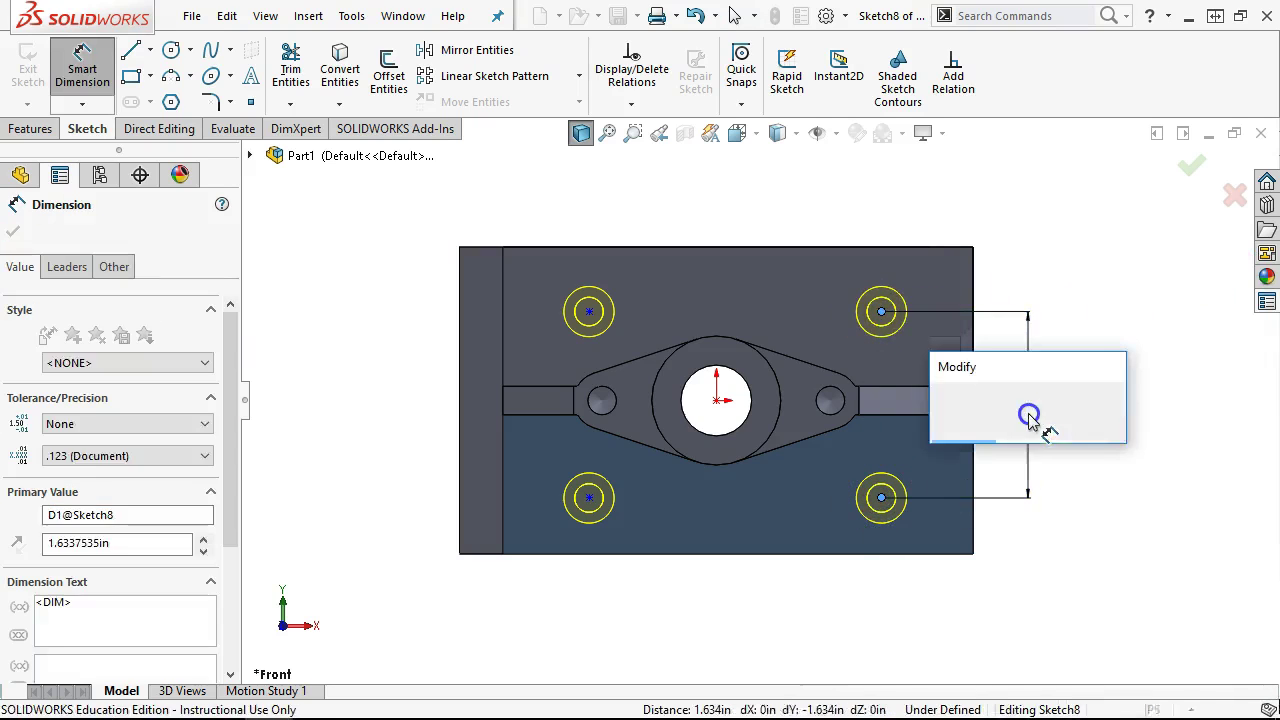
pyautogui.write('1.94')
pyautogui.press('Return')
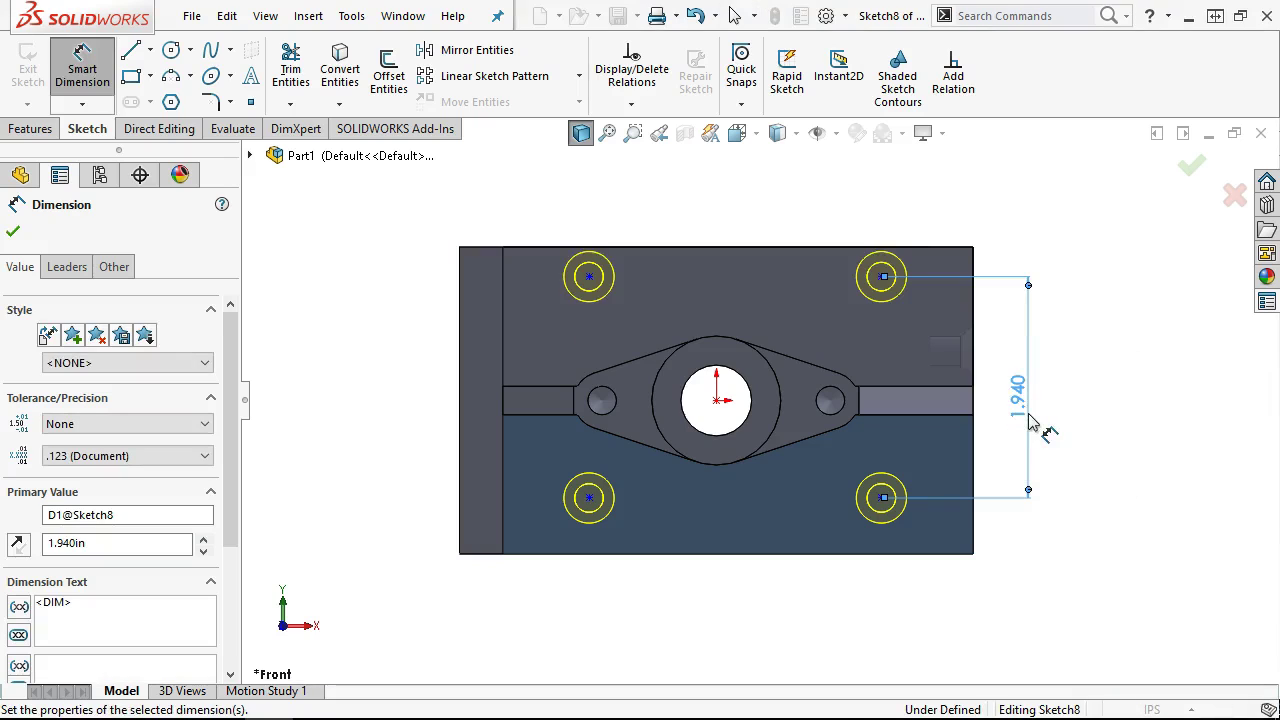
pyautogui.click(1017, 392)
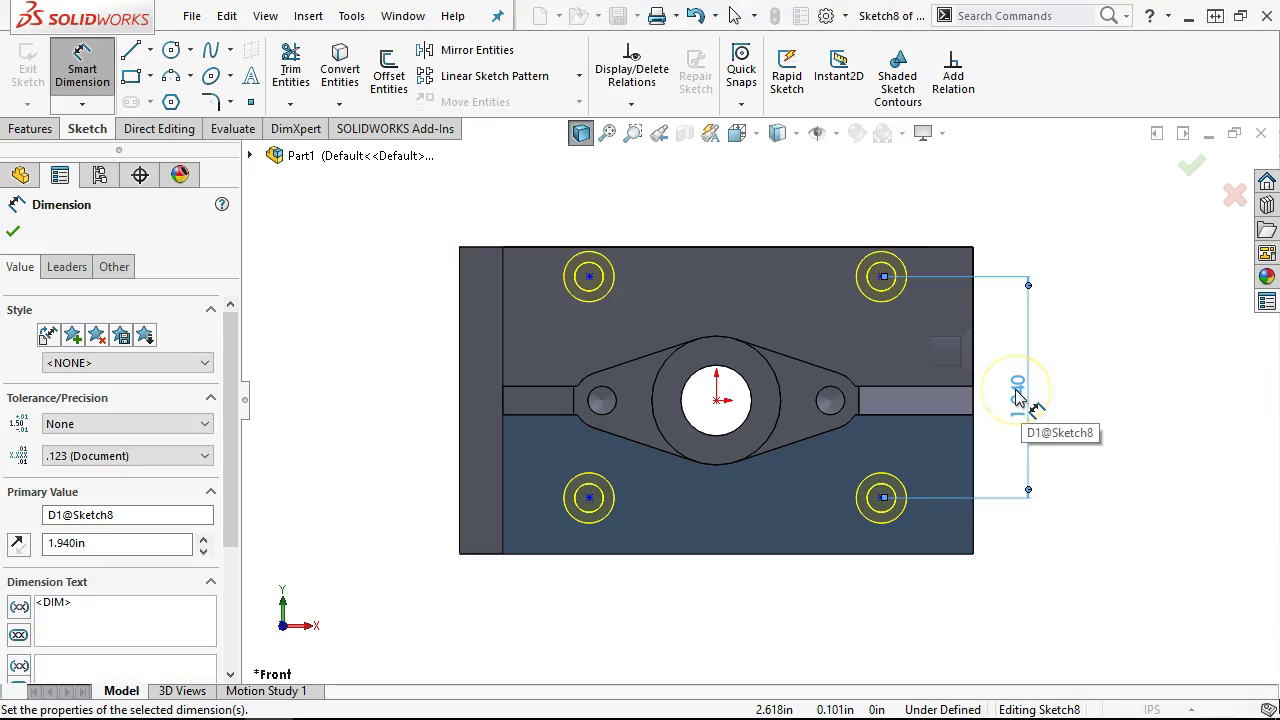
# Step: Dimension the lower right hole point 0.72 in horizontally from the plate's right edge
pyautogui.click(880, 500)
pyautogui.click(970, 545)
pyautogui.click(1030, 585)
pyautogui.write('0.72')
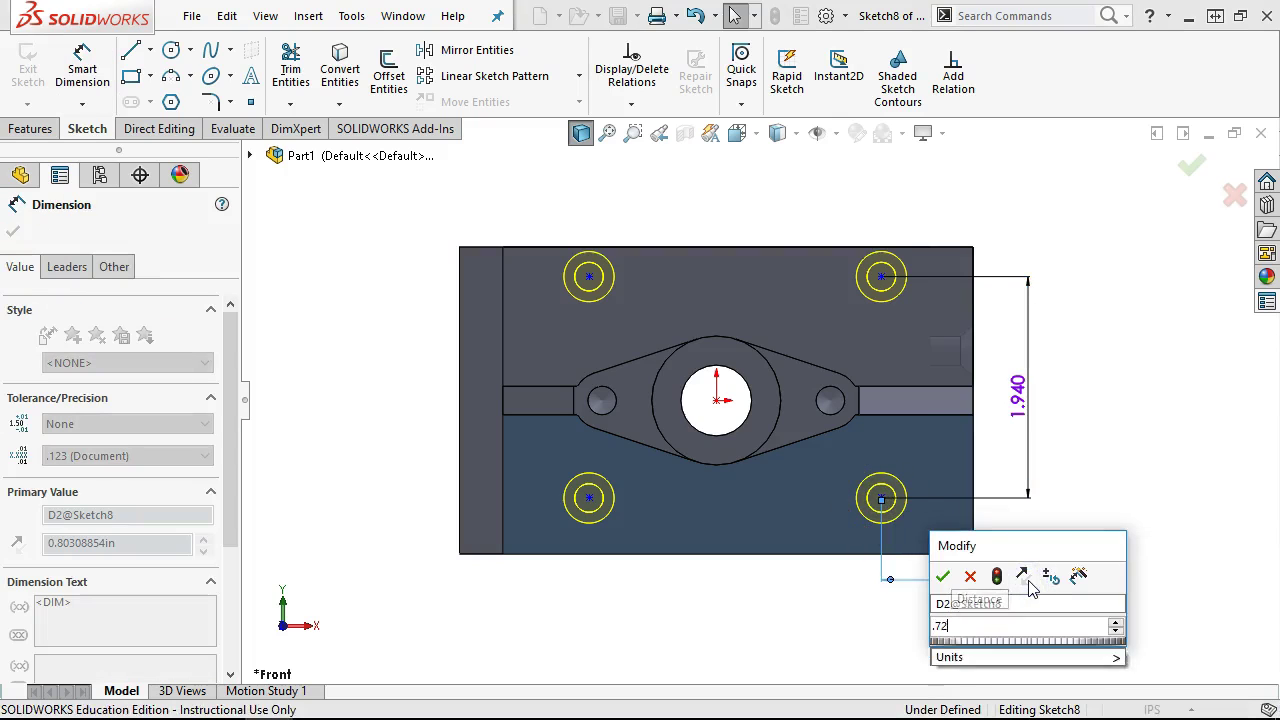
pyautogui.press('Return')
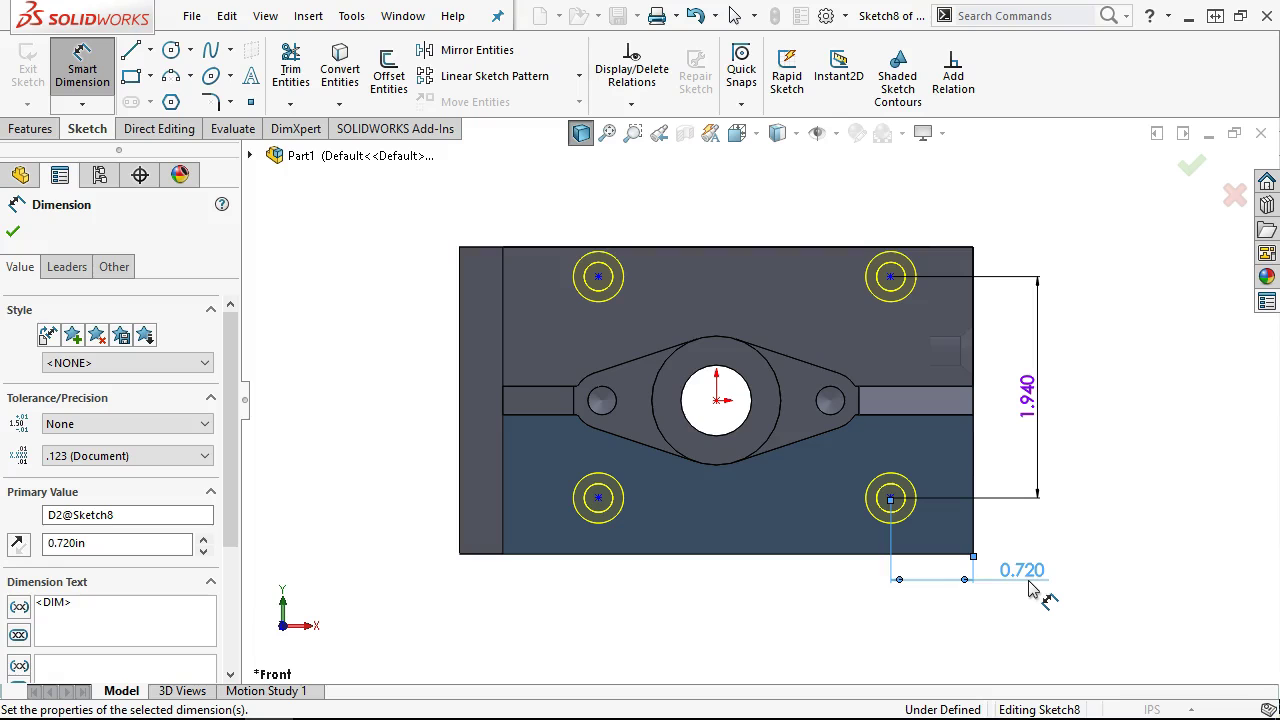
# Step: Dimension the horizontal spacing between the two upper hole points as 3.06 in
pyautogui.click(599, 277)
pyautogui.click(890, 277)
pyautogui.click(755, 235)
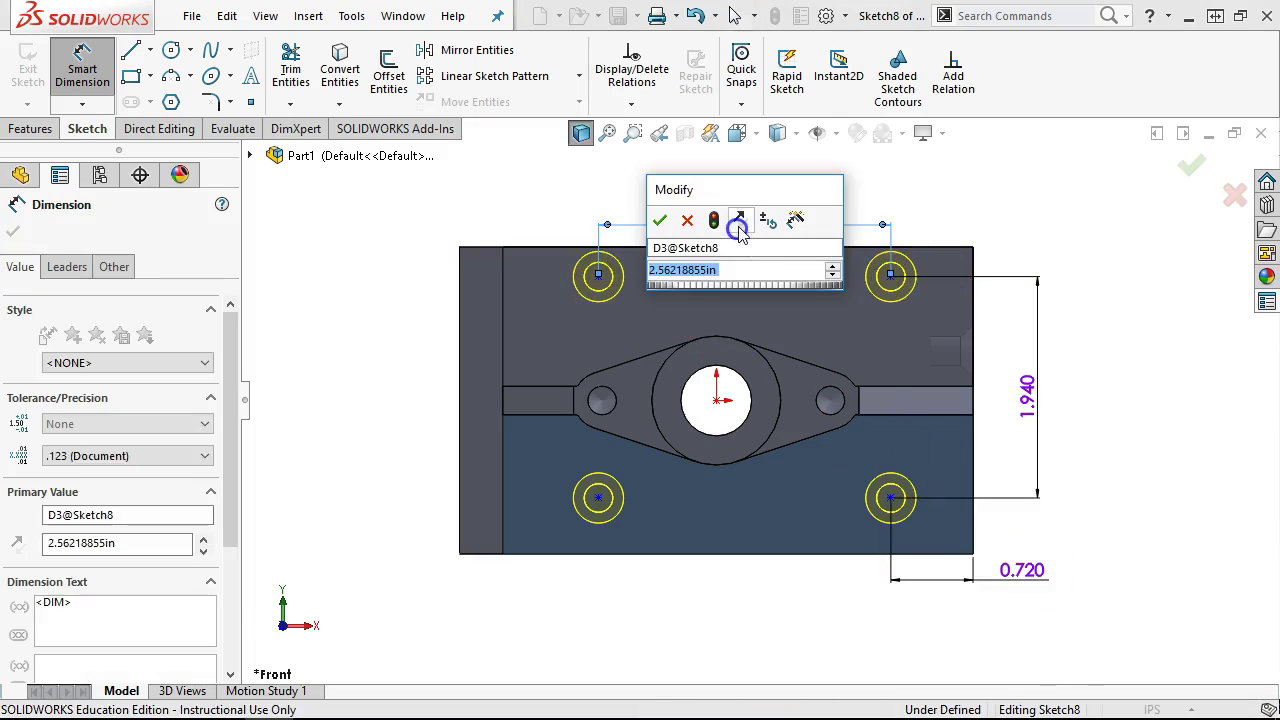
pyautogui.write('3.06')
pyautogui.press('Return')
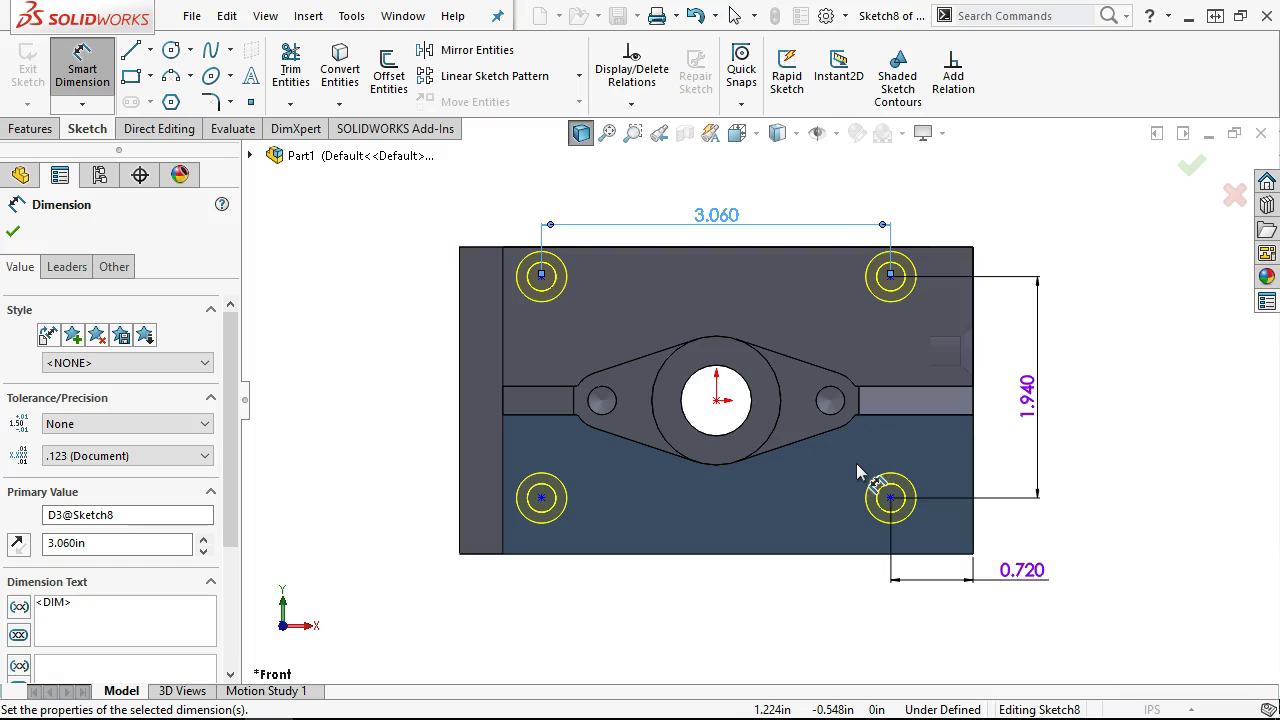
# Step: Dimension the upper right hole point 0.38 in below the plate's upper edge
pyautogui.click(892, 284)
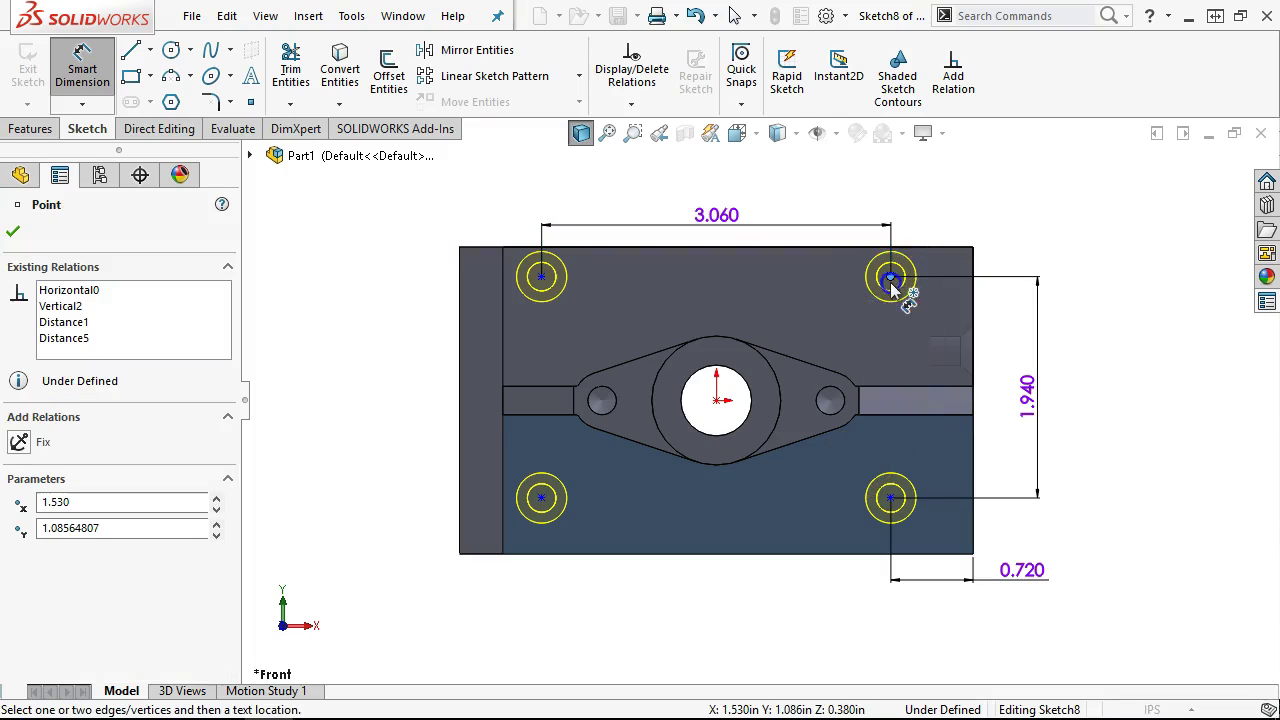
pyautogui.click(935, 250)
pyautogui.click(1042, 207)
pyautogui.press('Return')
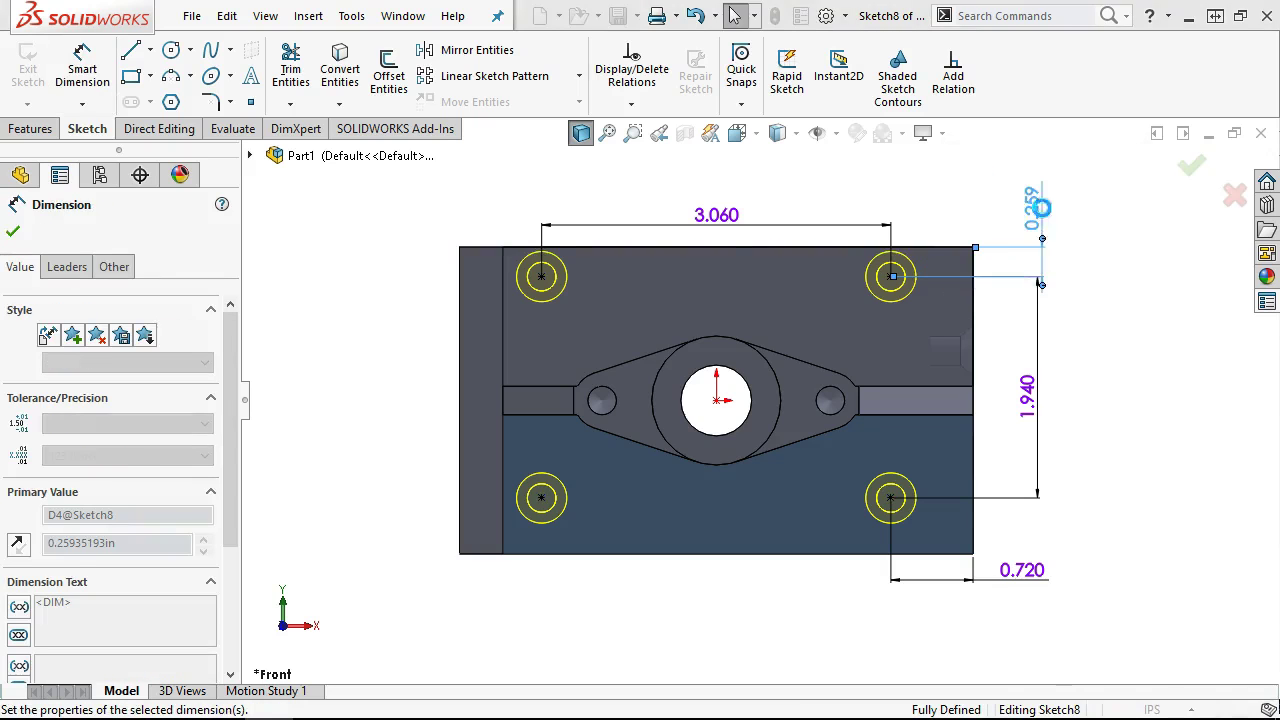
# Step: Accept the four countersunk holes in the back plate and inspect the bracket in an angled view
pyautogui.rightClick(1060, 370)
pyautogui.click(1100, 420)
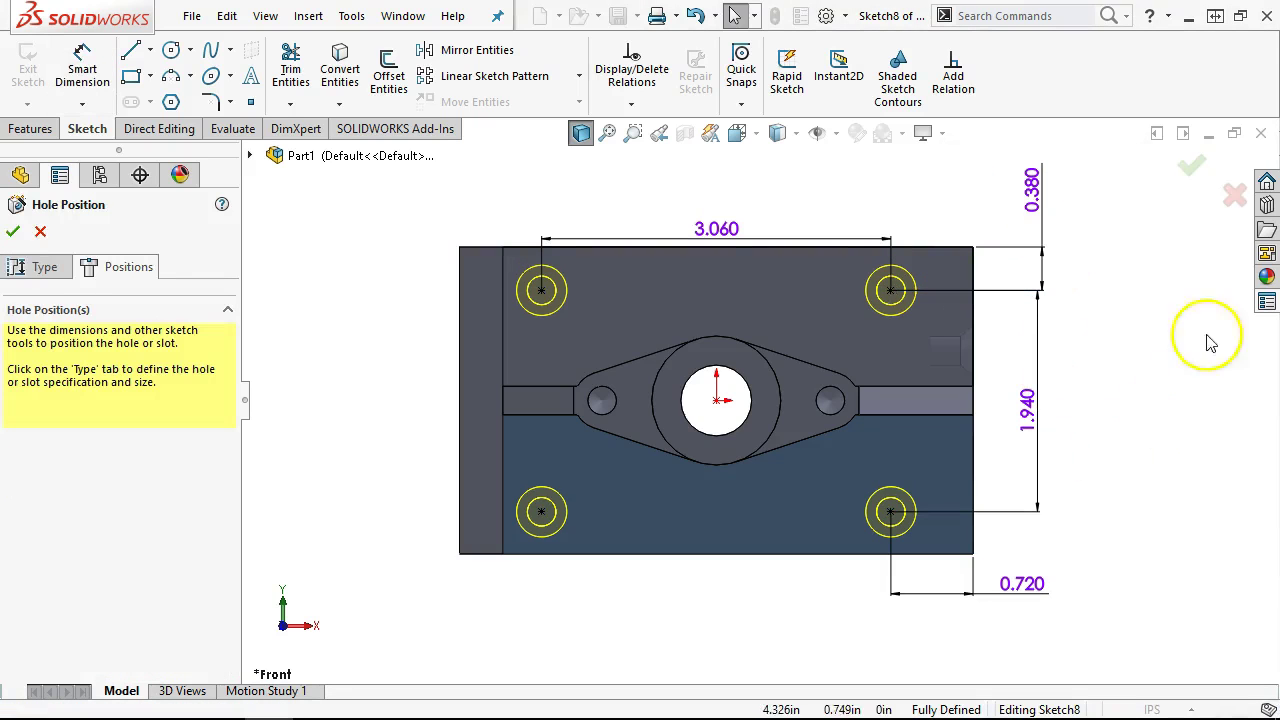
pyautogui.click(1192, 163)
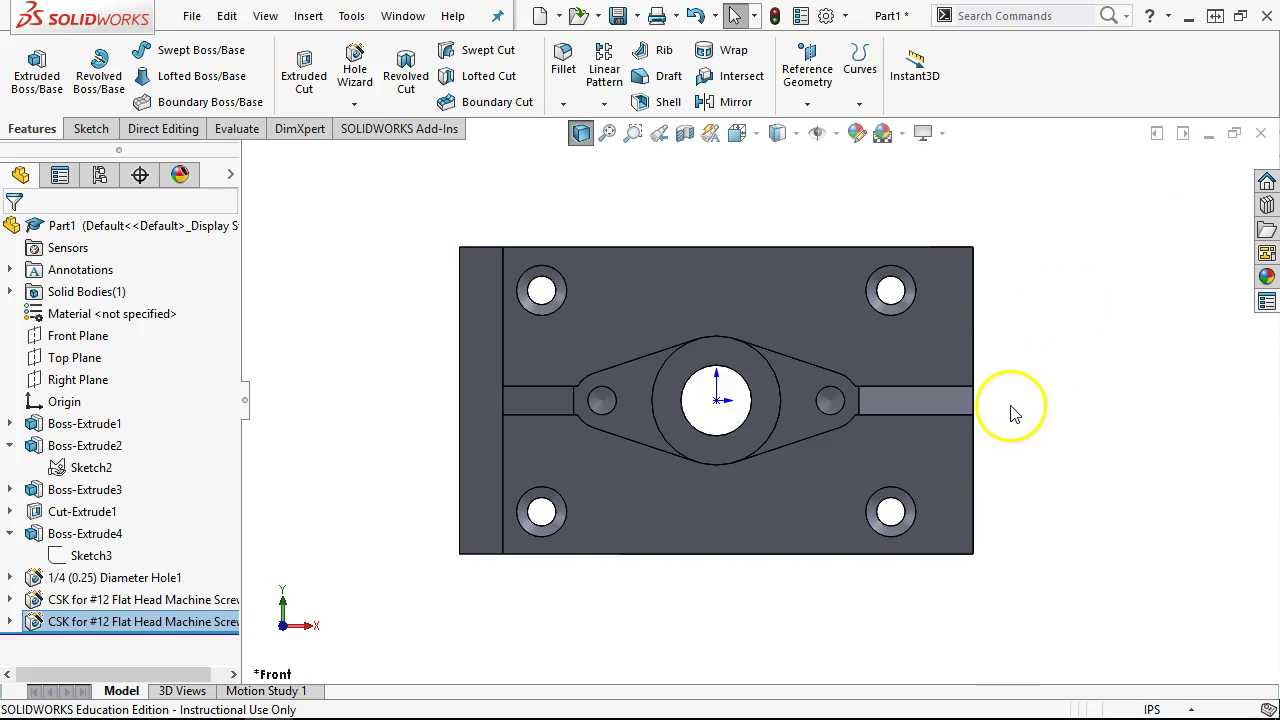
pyautogui.moveTo(1010, 417); pyautogui.dragTo(943, 451, button='middle')
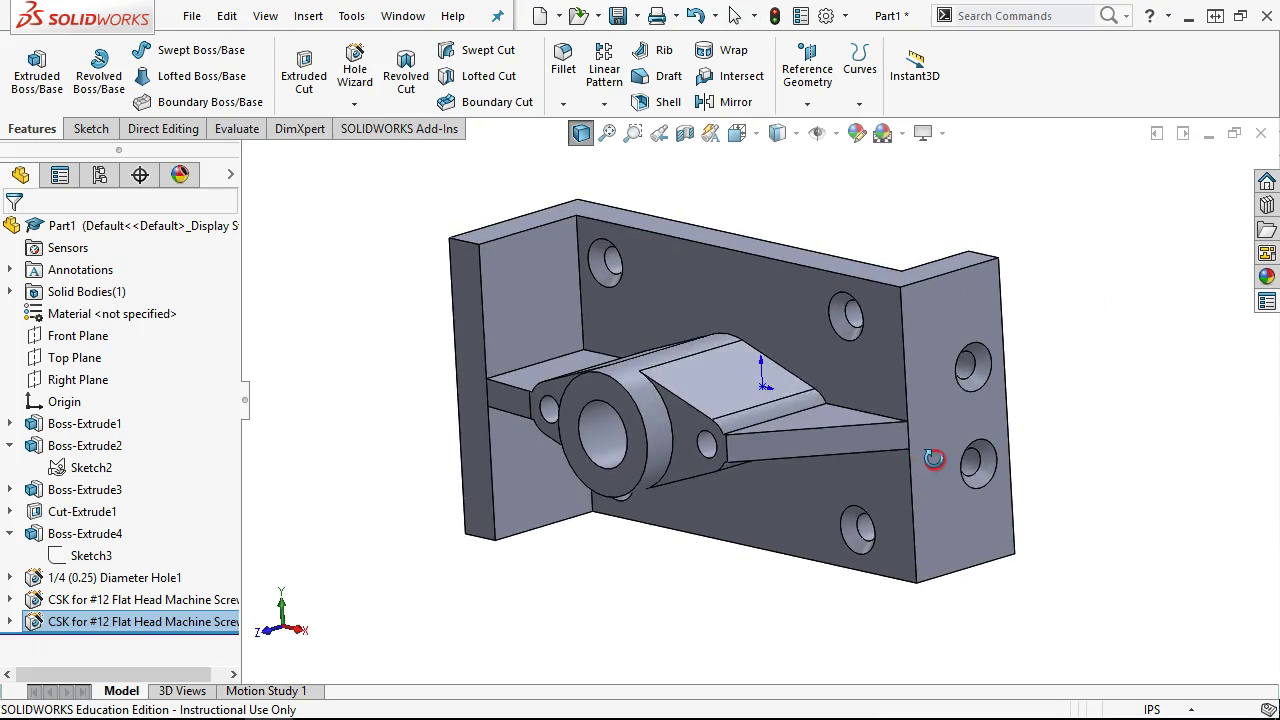
# Step: Start a #12 countersunk Hole Wizard feature on the left flange's inner face and place two hole points, above and below the rib
pyautogui.click(535, 313)
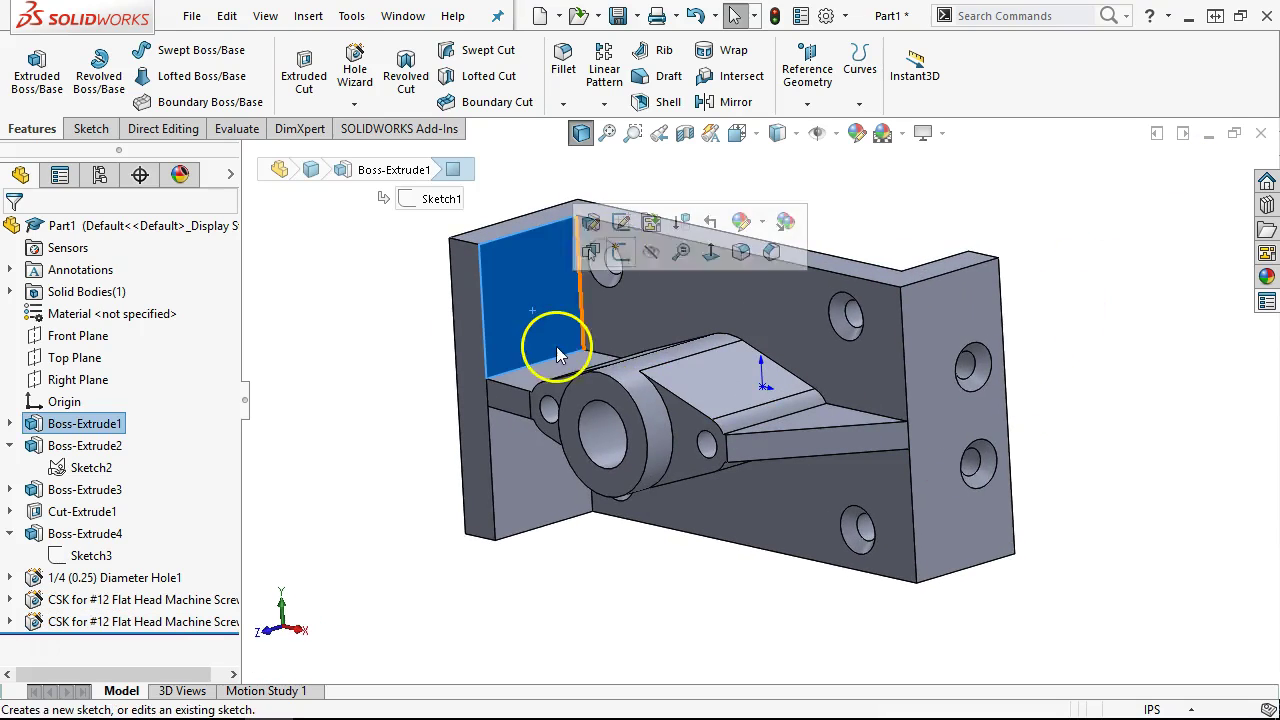
pyautogui.press('s')
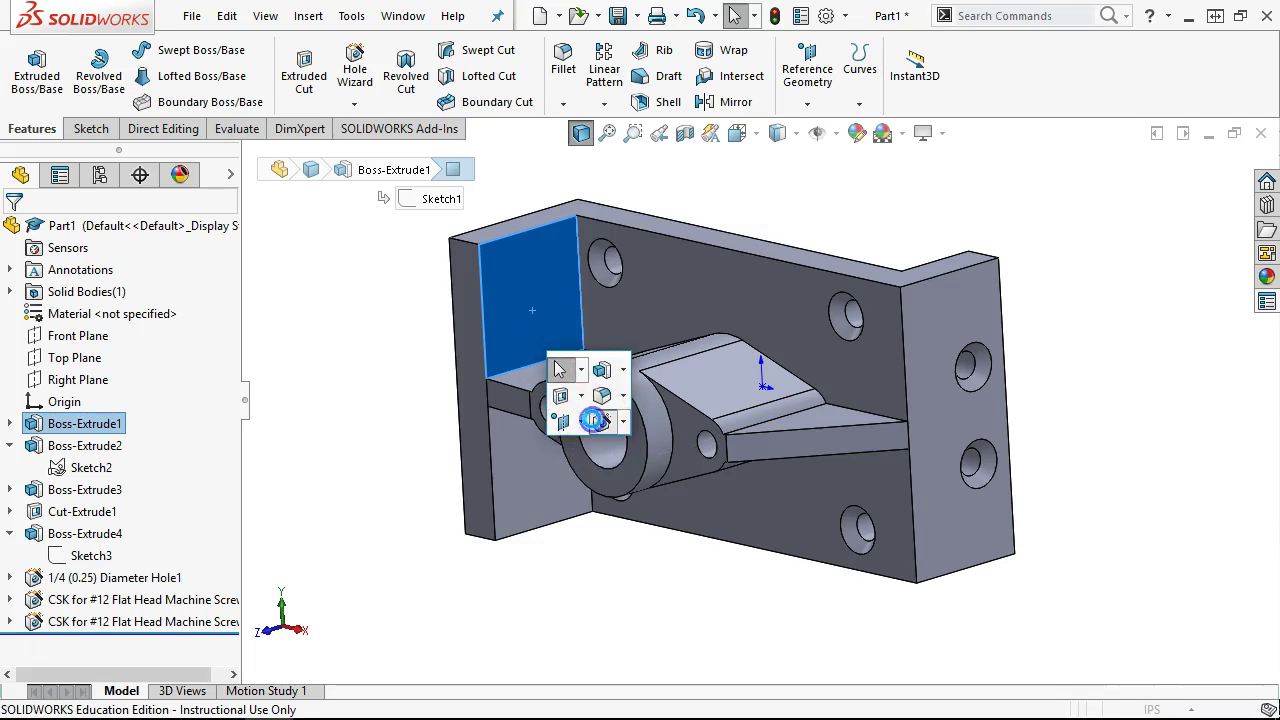
pyautogui.click(598, 421)
pyautogui.click(112, 266)
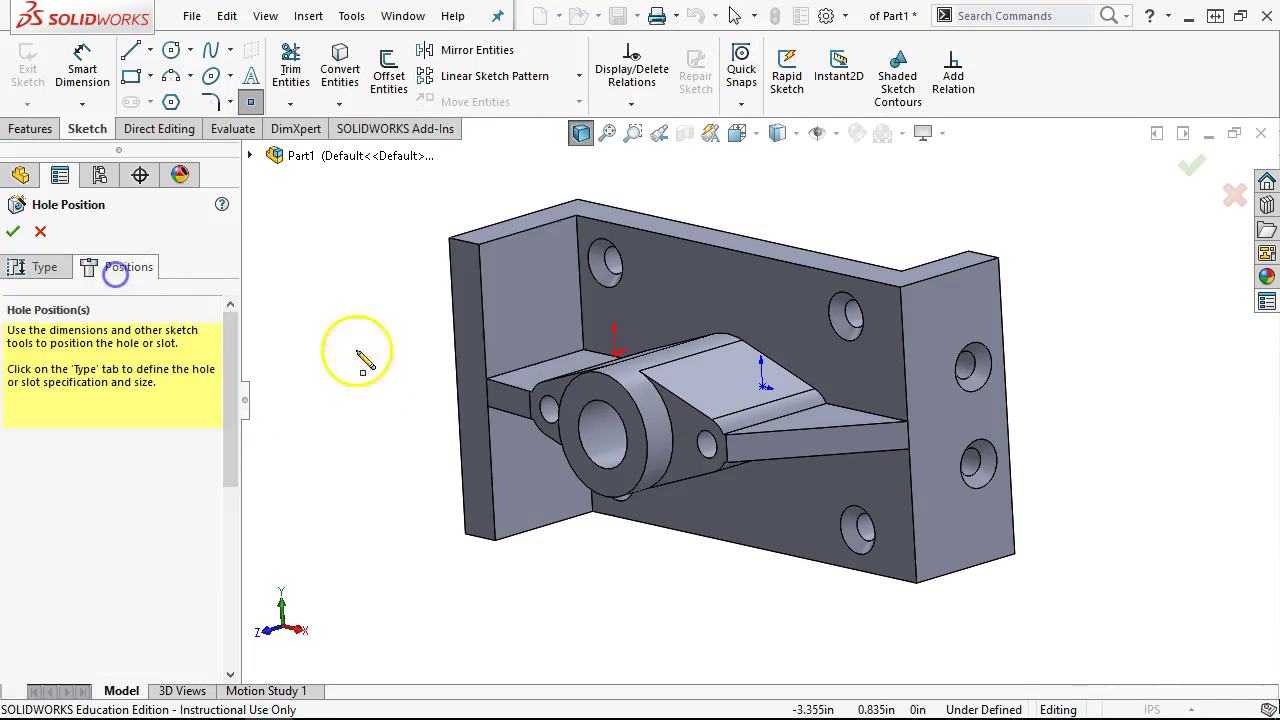
pyautogui.click(537, 304)
pyautogui.click(538, 474)
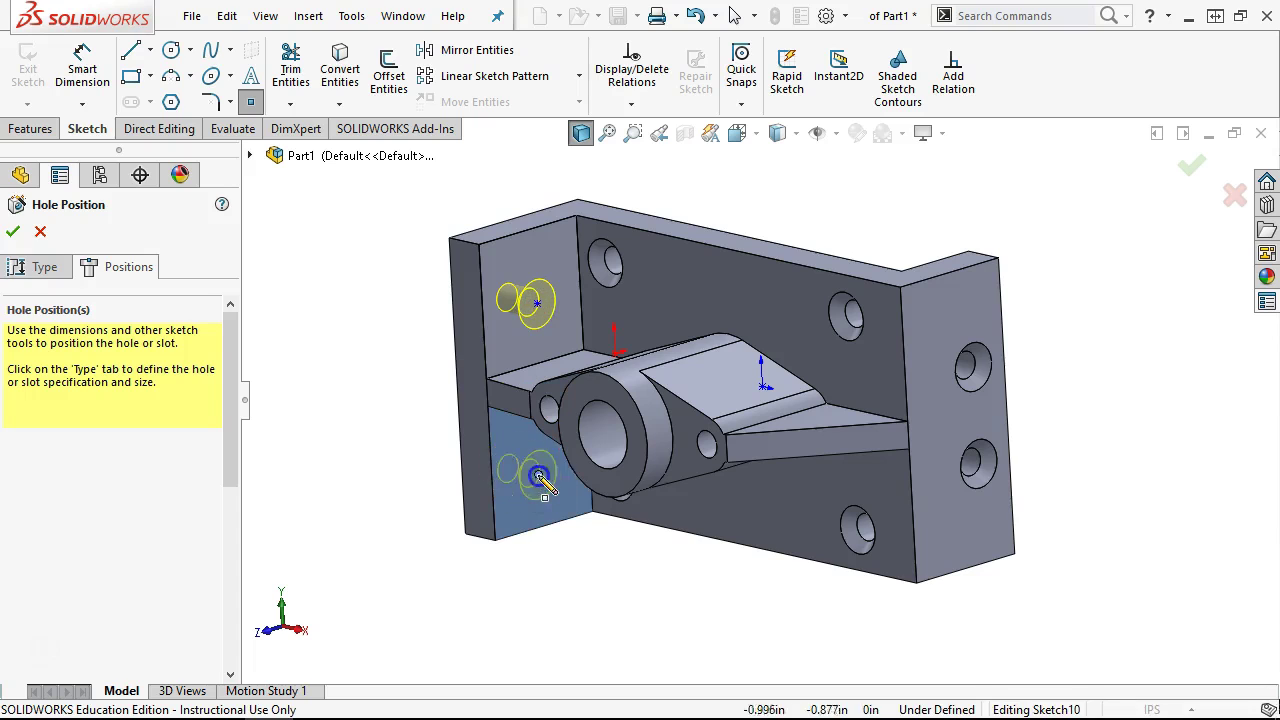
pyautogui.rightClick(352, 382)
pyautogui.click(410, 400)
# Step: Add a vertical relation between the two hole points on the left flange
pyautogui.click(538, 474)
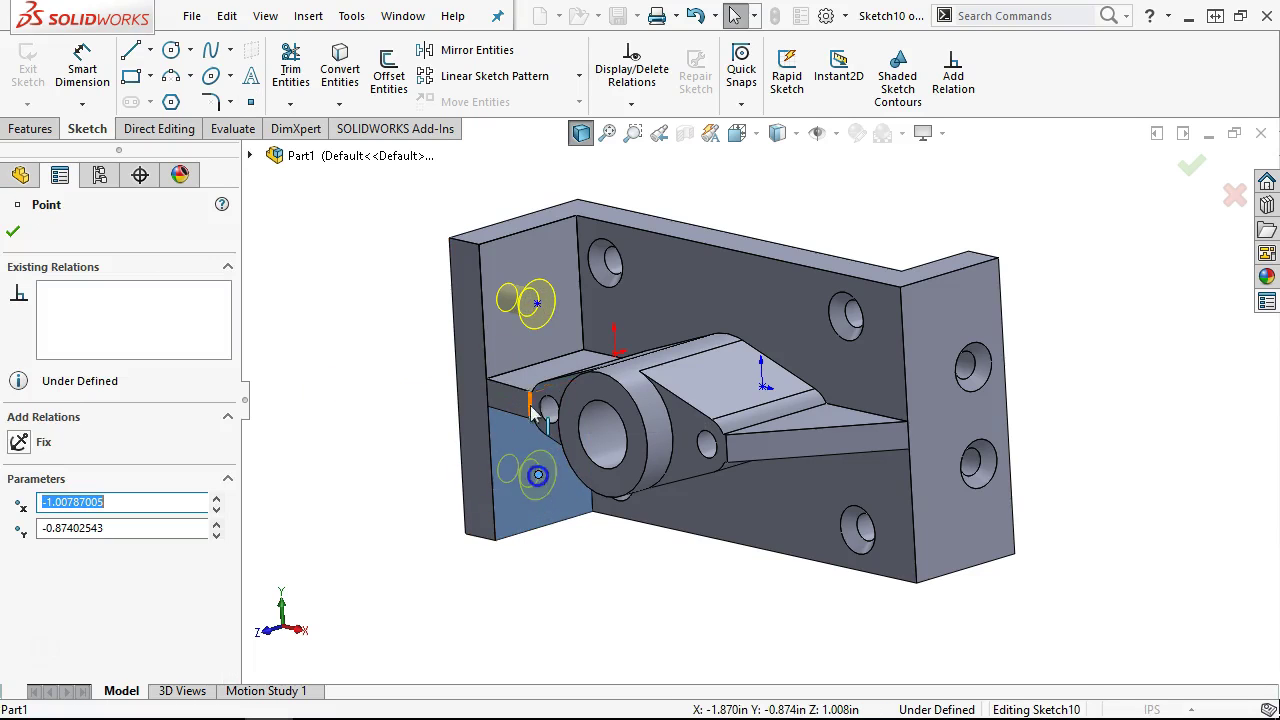
pyautogui.keyDown('ctrl'); pyautogui.click(538, 305); pyautogui.keyUp('ctrl')
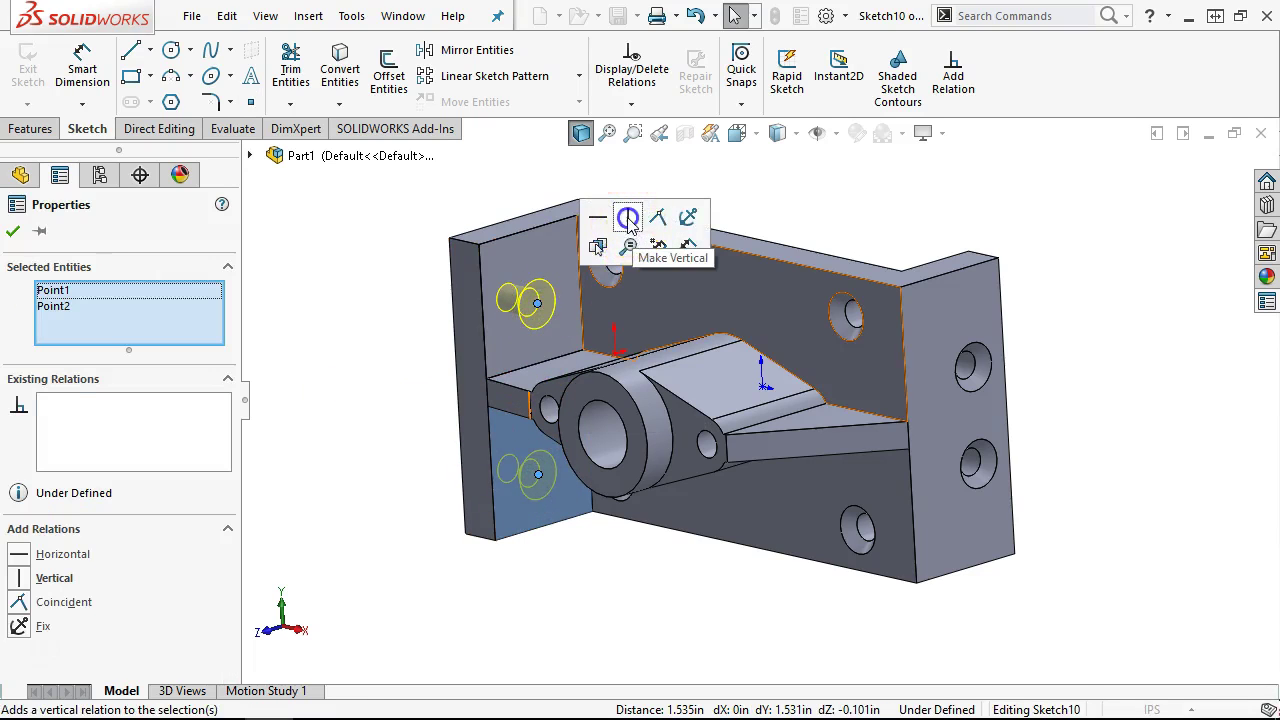
pyautogui.click(626, 214)
# Step: Dimension the vertical spacing between the two left flange hole points as 0.88 in
pyautogui.rightClick(352, 292)
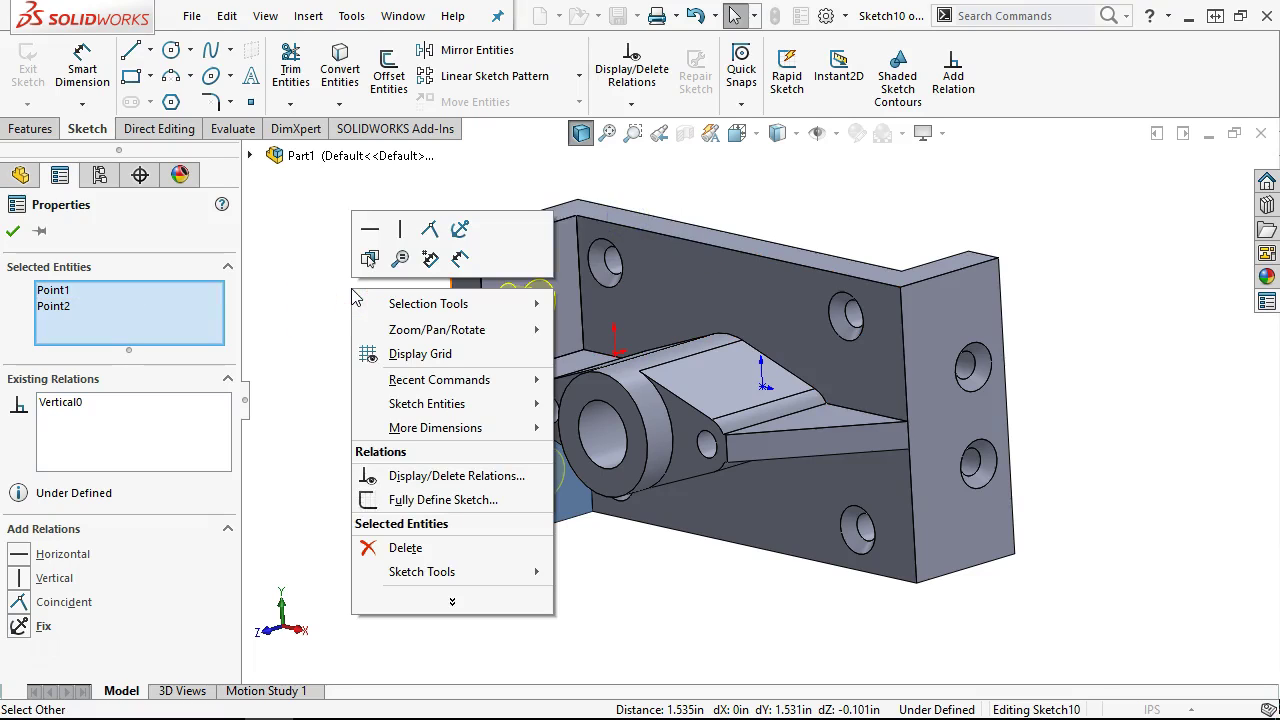
pyautogui.click(460, 258)
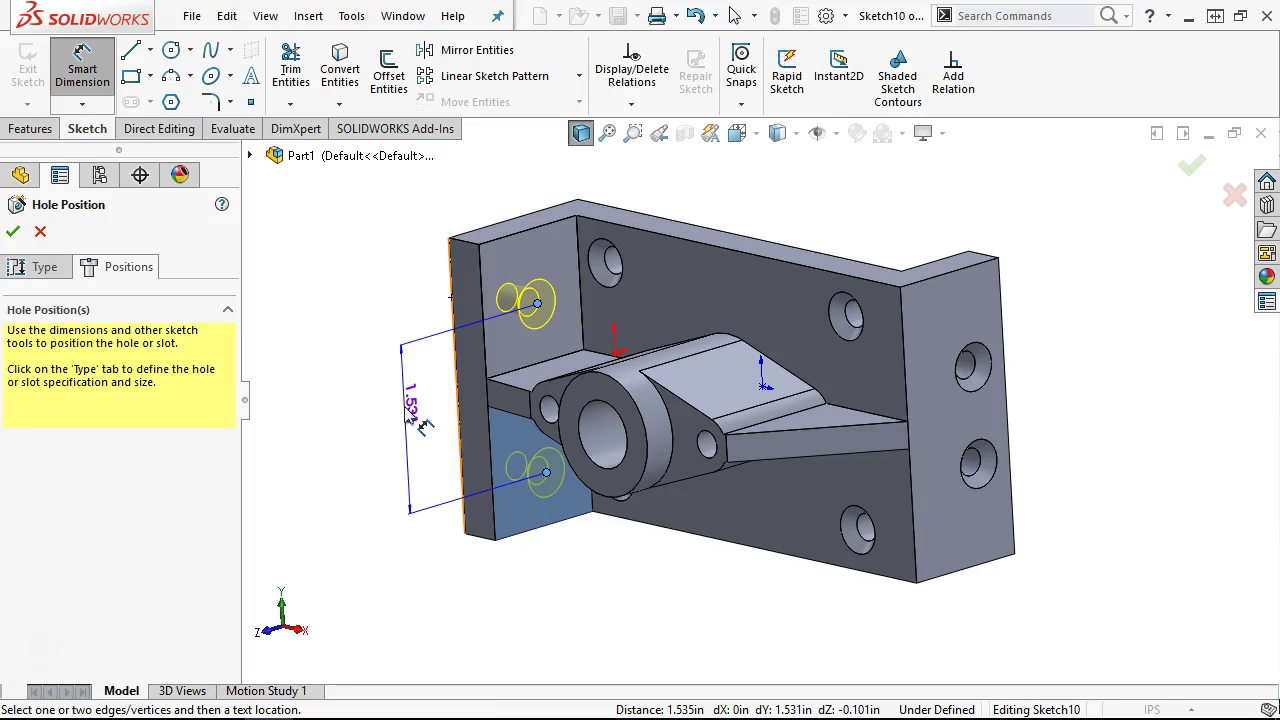
pyautogui.moveTo(408, 413)
pyautogui.mouseDown()
pyautogui.moveTo(402, 396)
pyautogui.moveTo(388, 414)
pyautogui.mouseUp()
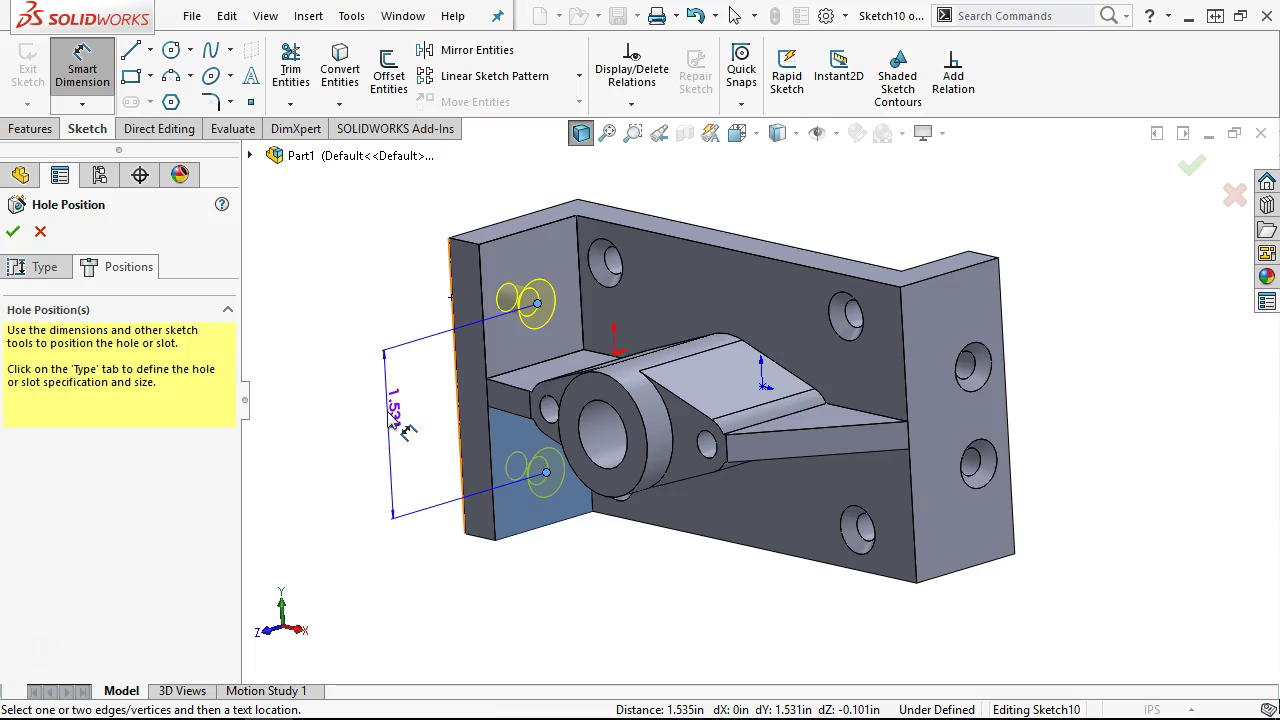
pyautogui.click(410, 437)
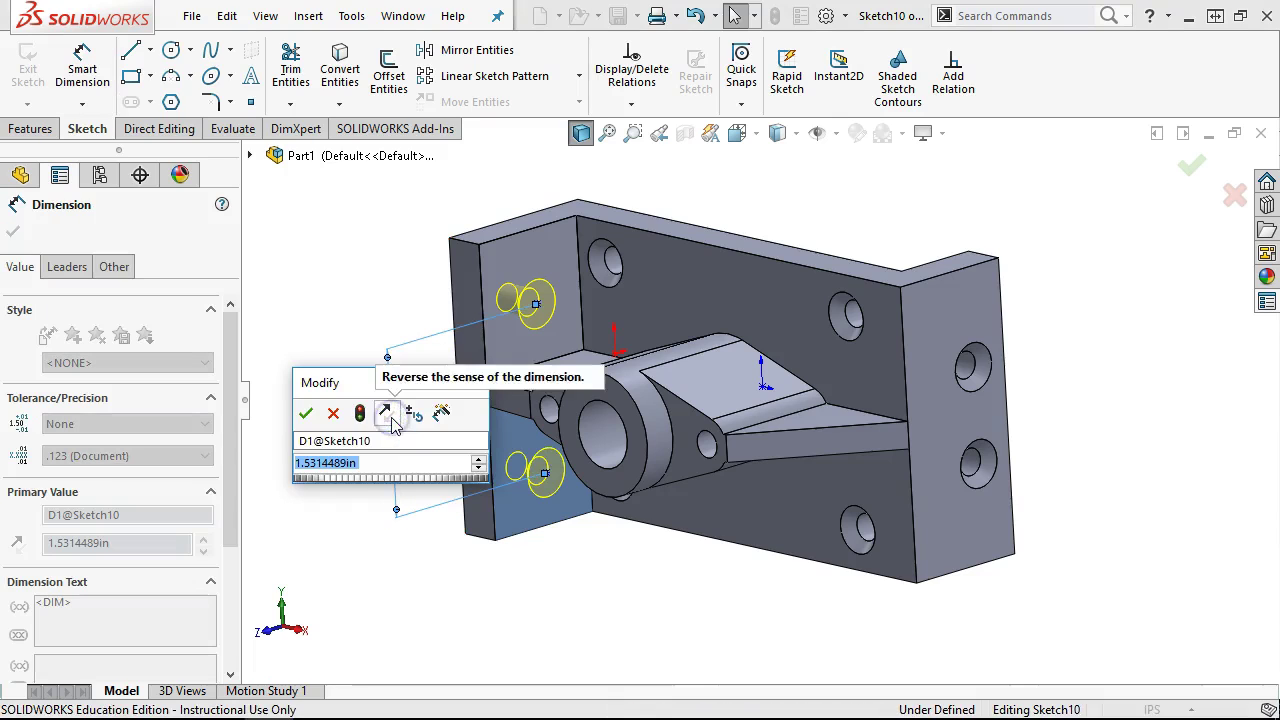
pyautogui.write('.88')
pyautogui.press('Return')
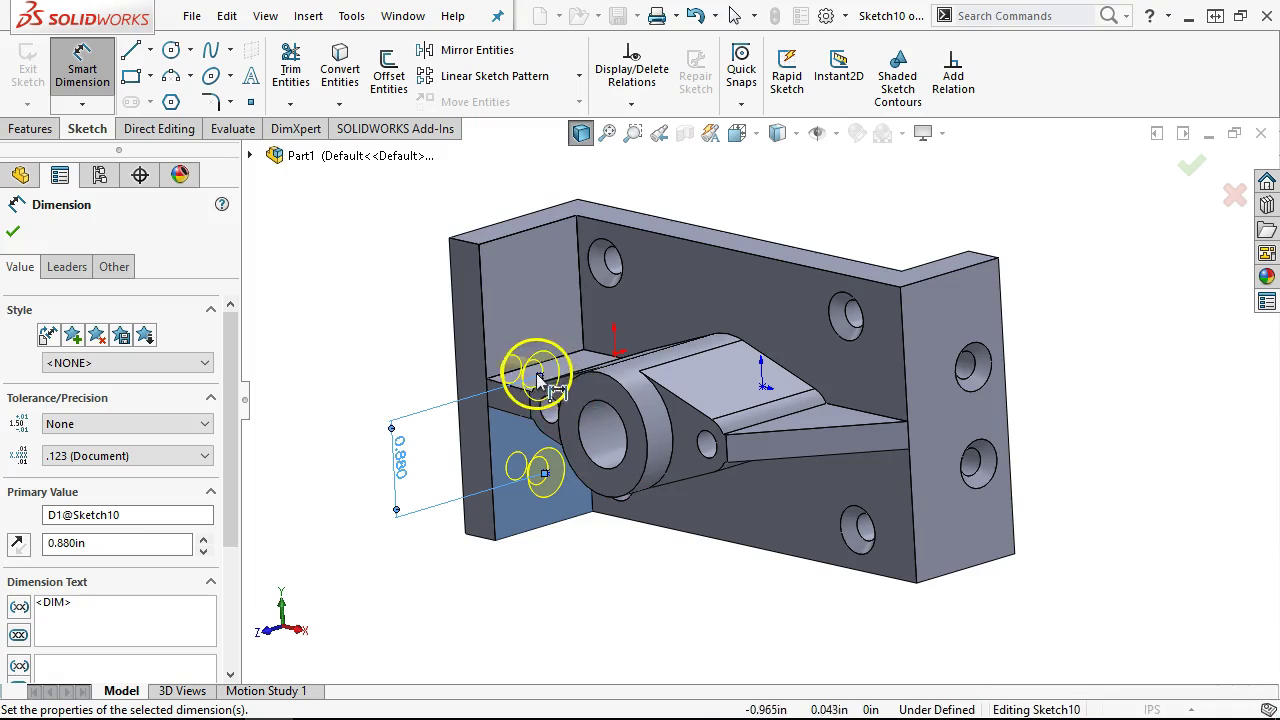
# Step: Dimension the left flange's upper hole point 0.91 in below the flange's upper edge
pyautogui.click(530, 234)
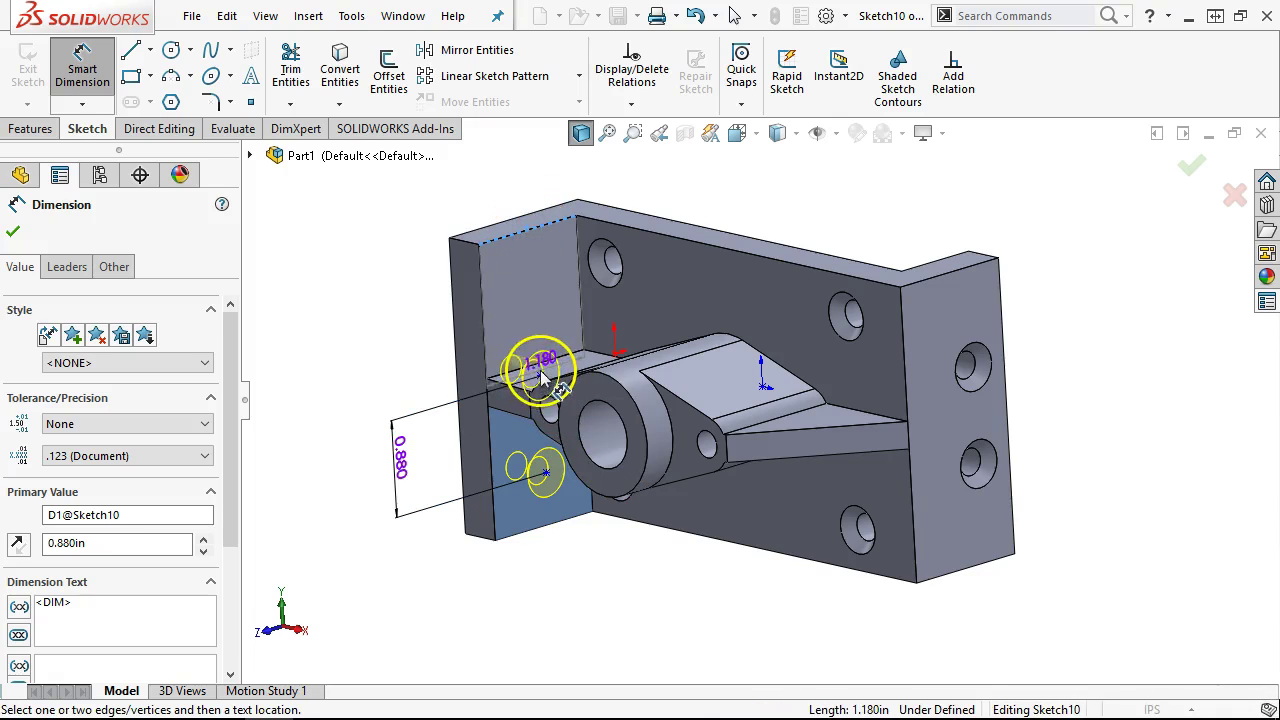
pyautogui.click(540, 376)
pyautogui.click(413, 333)
pyautogui.write('.91')
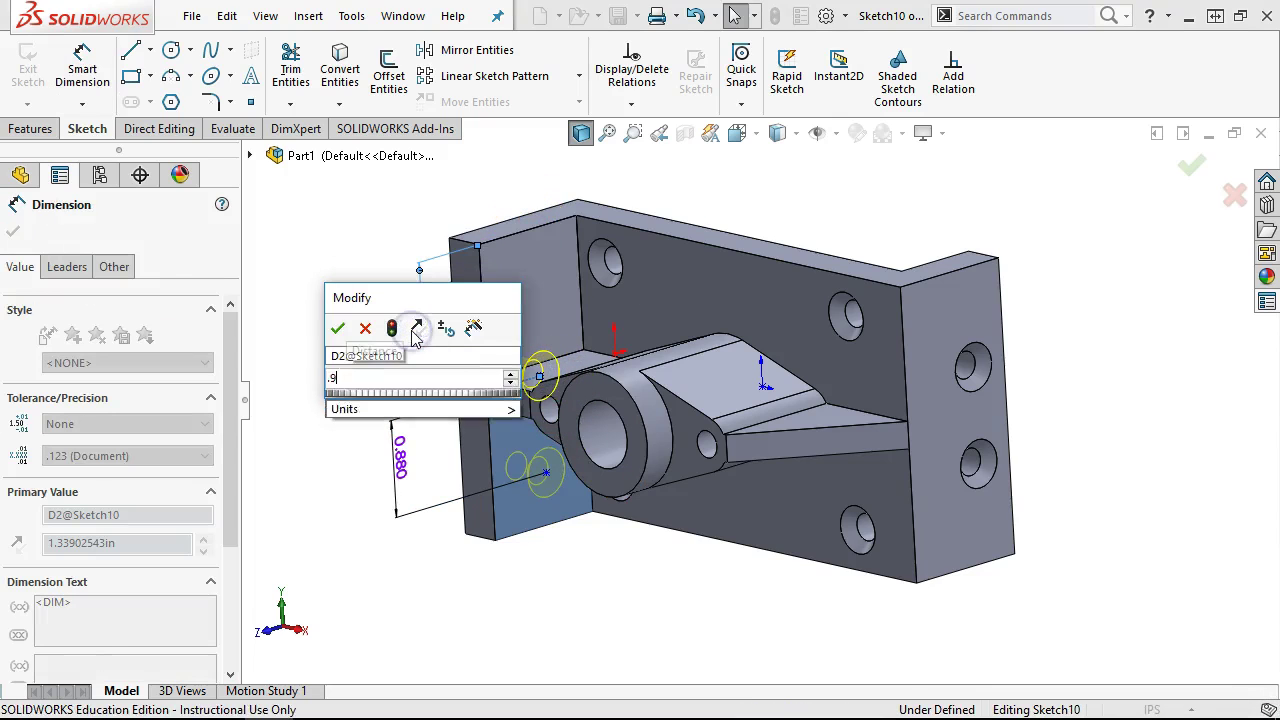
pyautogui.press('Return')
pyautogui.click(390, 350)
pyautogui.click(325, 266)
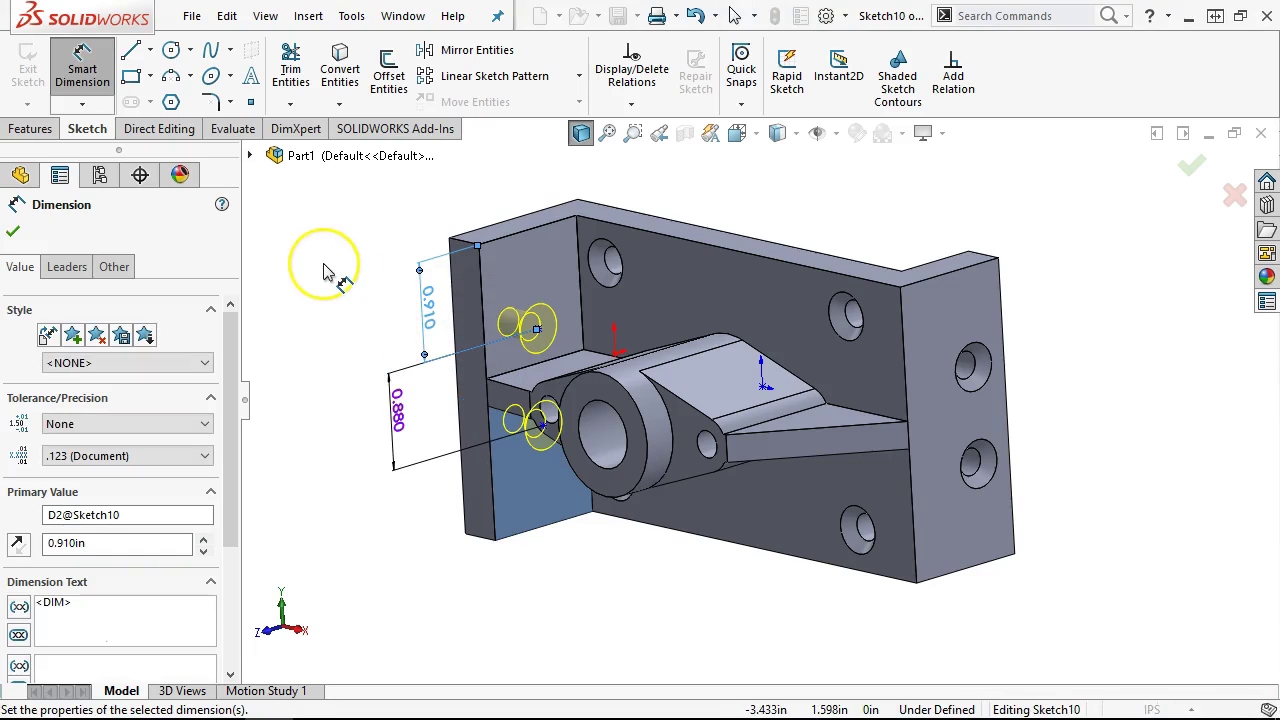
# Step: Dimension the upper hole point 0.37 in from the left flange's front vertical edge and accept the two countersunk holes
pyautogui.click(481, 300)
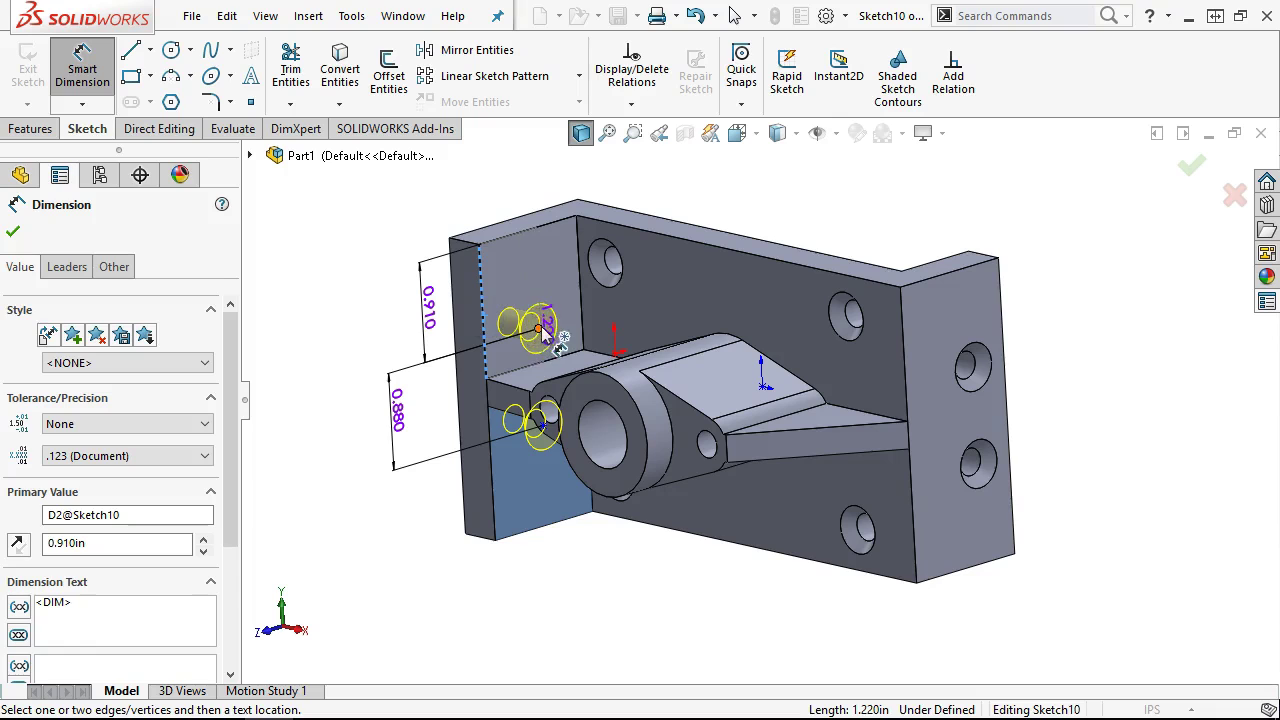
pyautogui.click(540, 330)
pyautogui.click(497, 187)
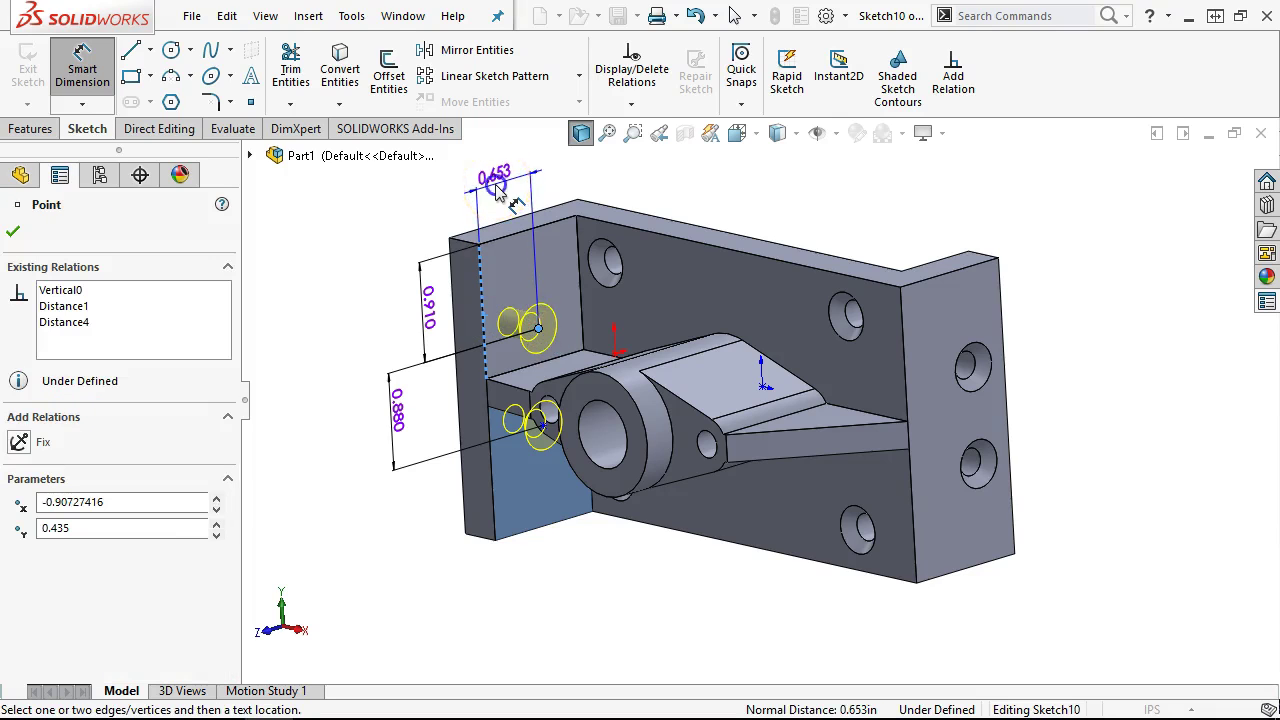
pyautogui.write('.37')
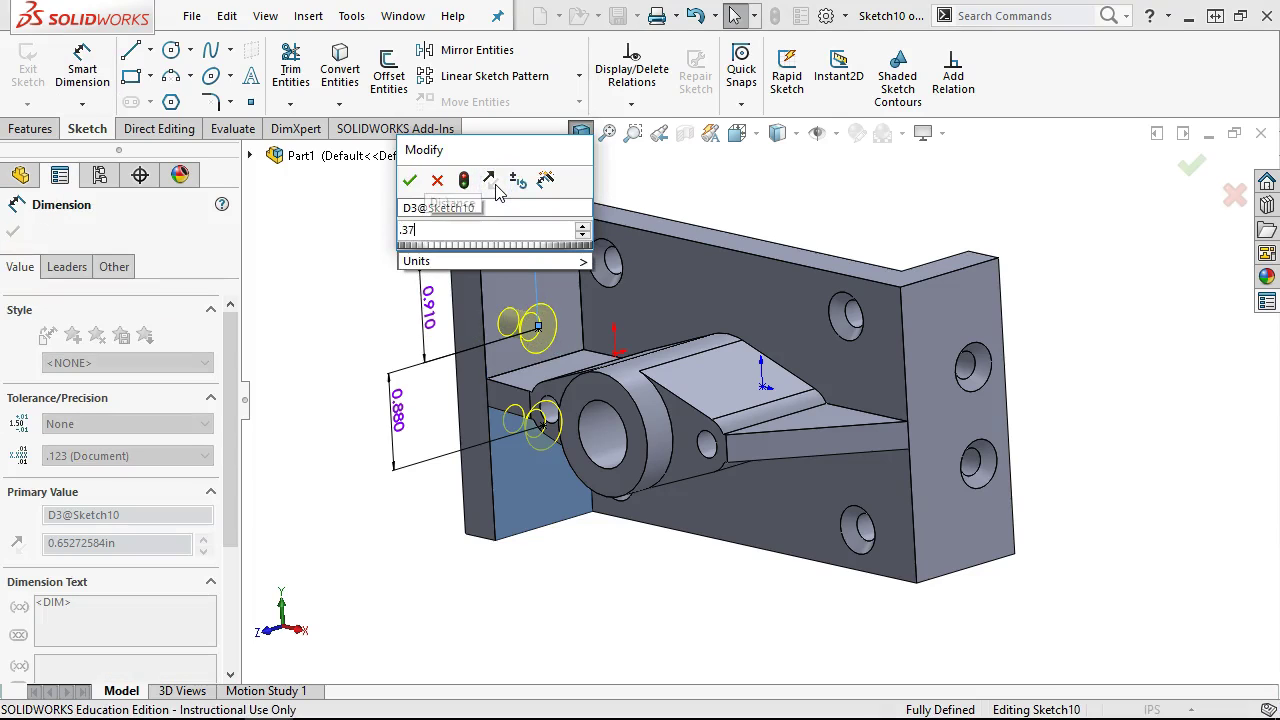
pyautogui.press('Return')
pyautogui.rightClick(748, 206)
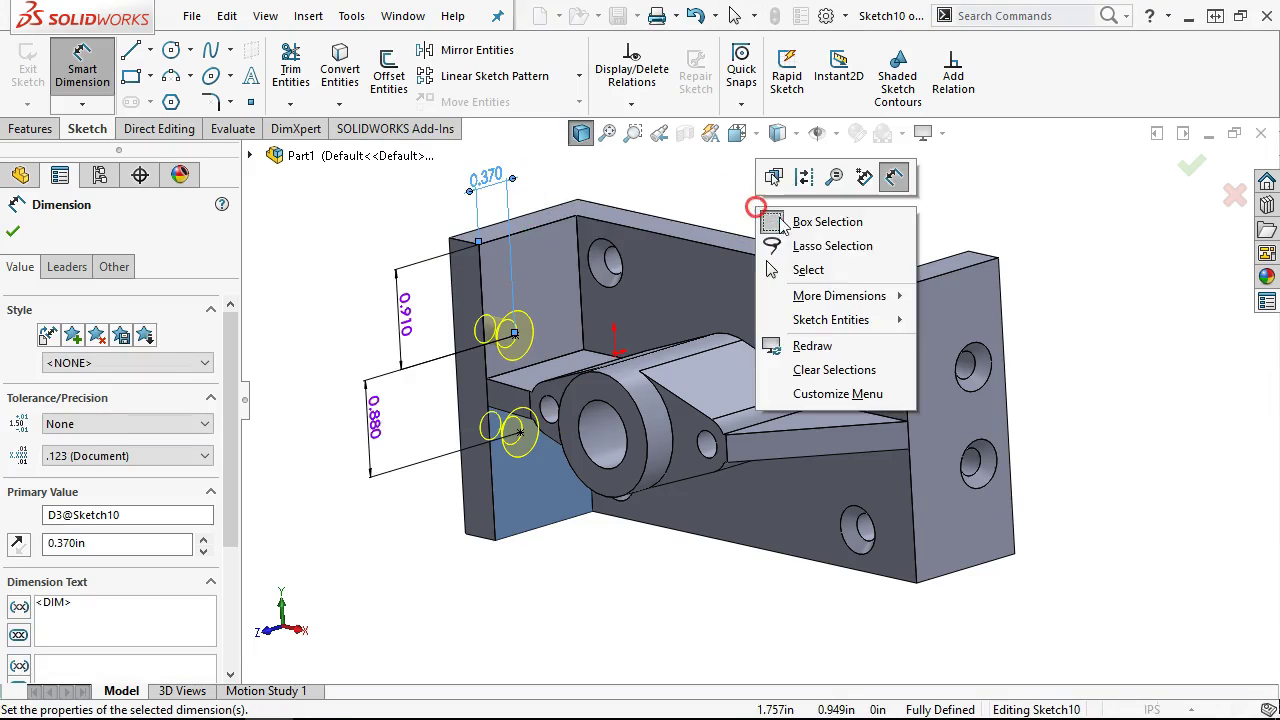
pyautogui.click(828, 278)
pyautogui.click(1191, 167)
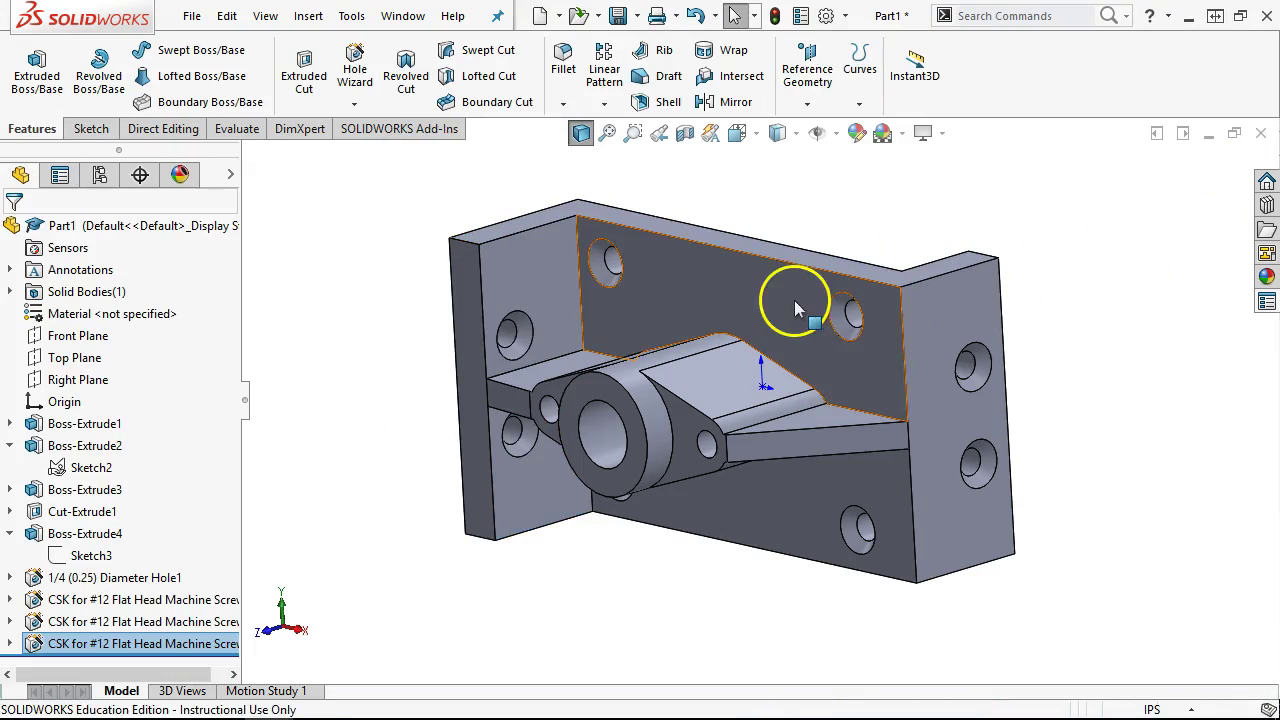
# Step: View the bracket normal to the left flange's inner face with hidden lines visible and examine the hole positions from several angles
pyautogui.click(503, 277)
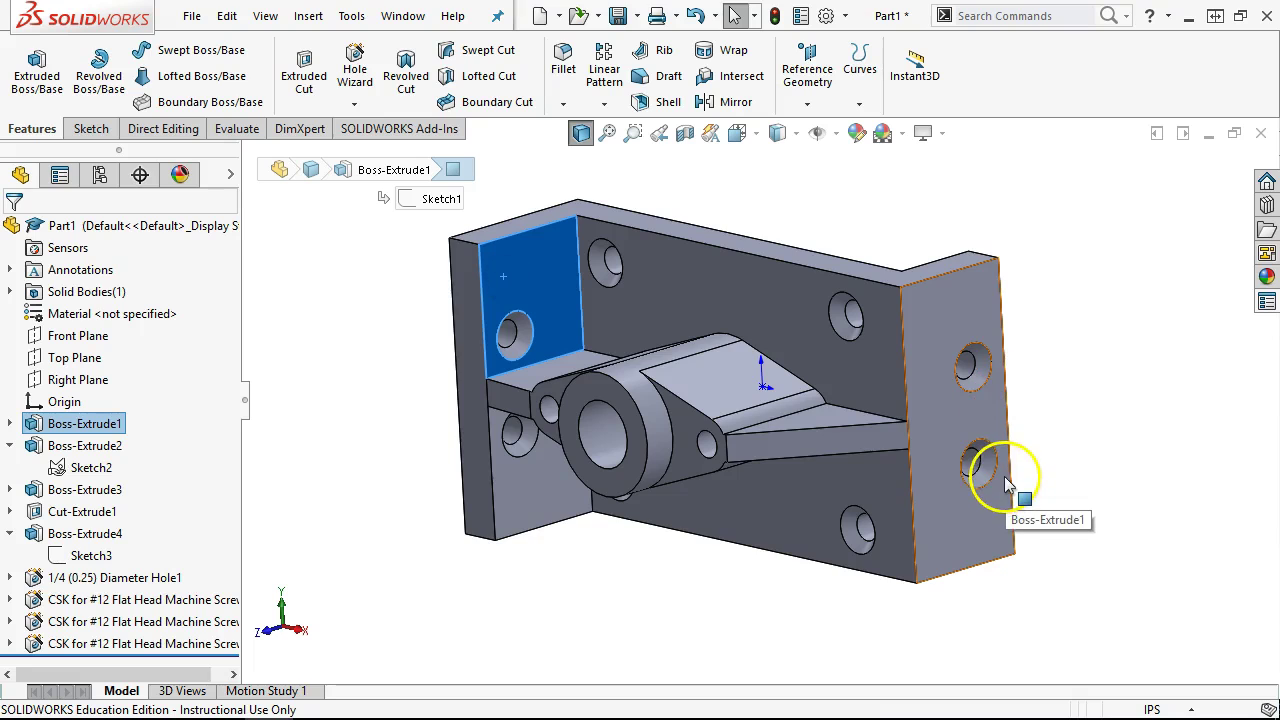
pyautogui.hotkey('ctrl', '8')
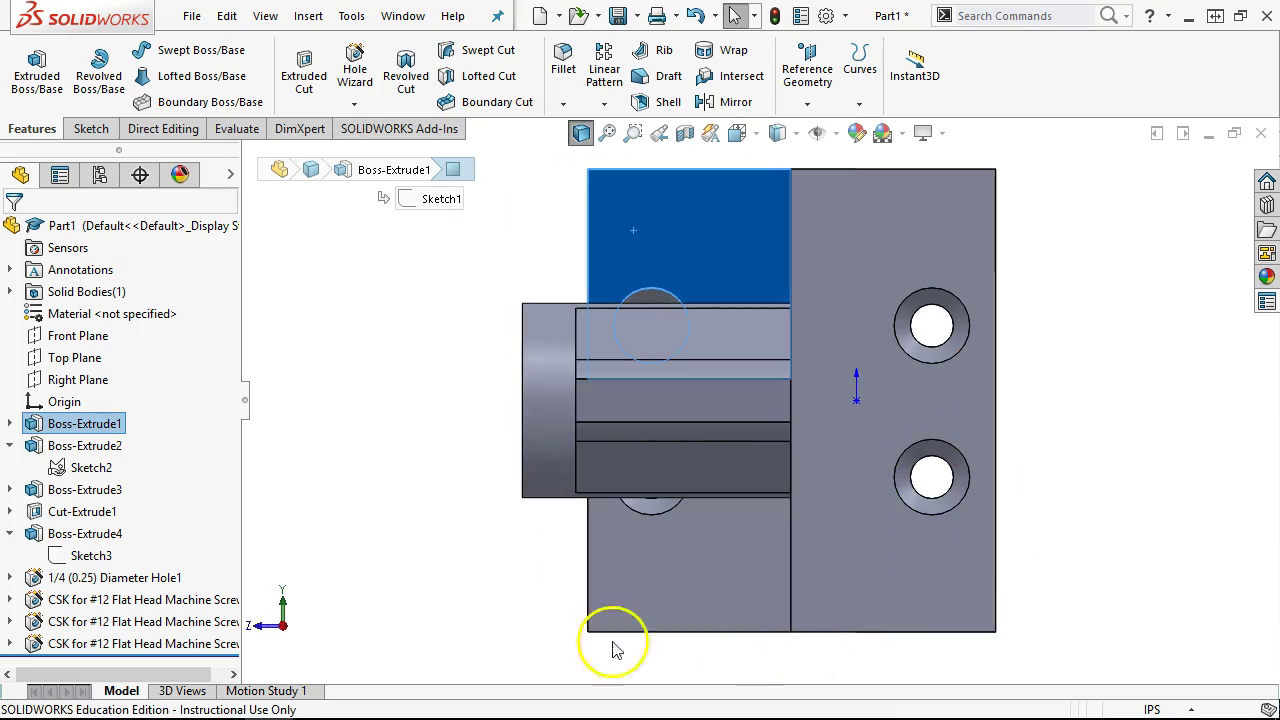
pyautogui.click(606, 416)
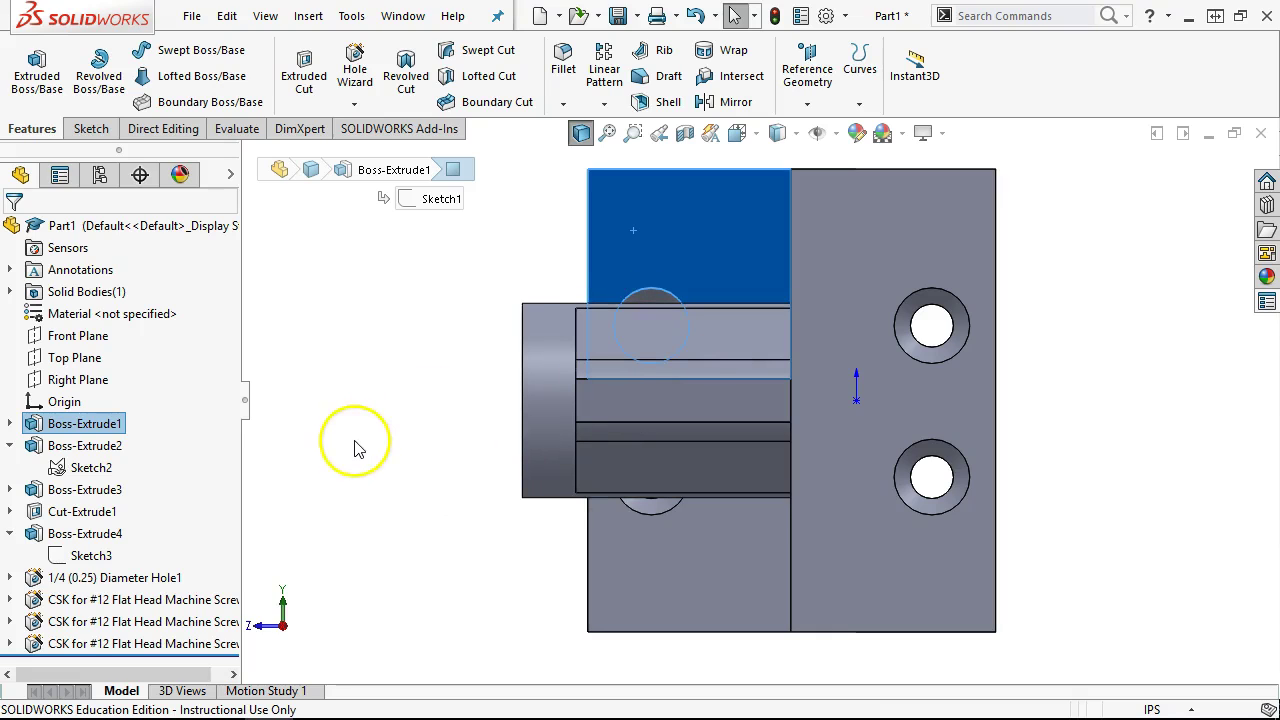
pyautogui.click(388, 368)
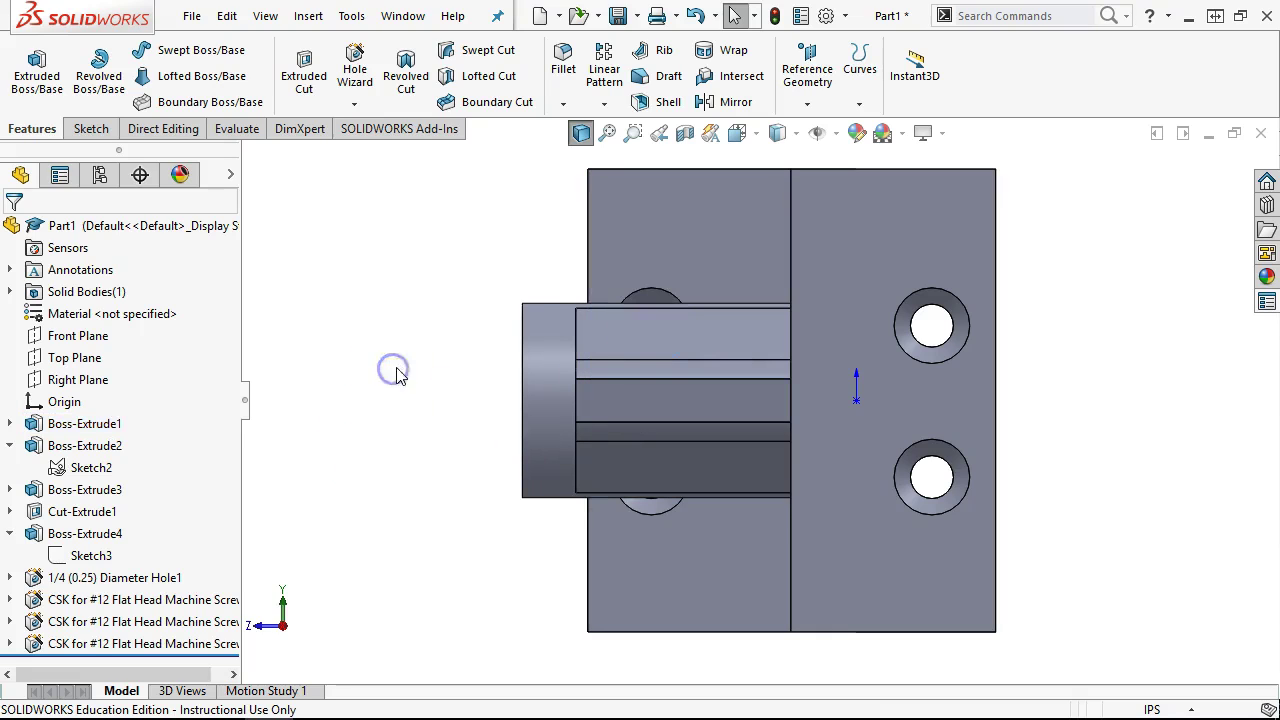
pyautogui.click(779, 133)
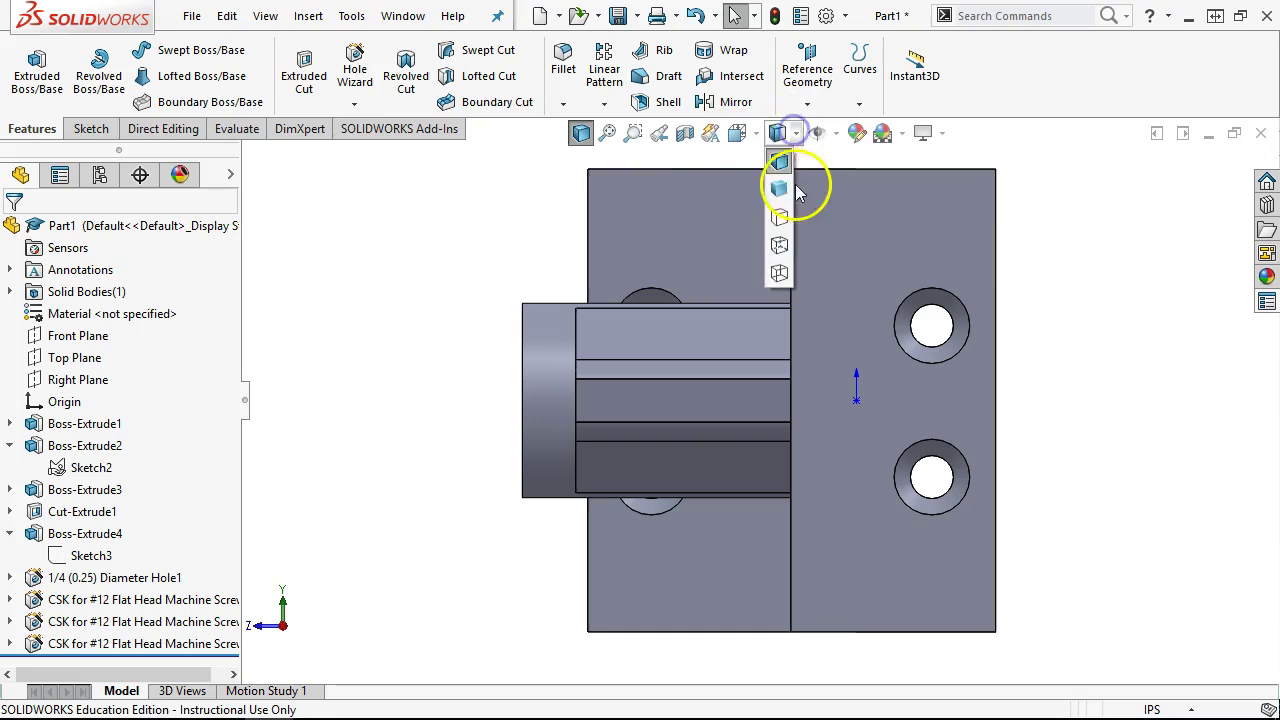
pyautogui.click(779, 248)
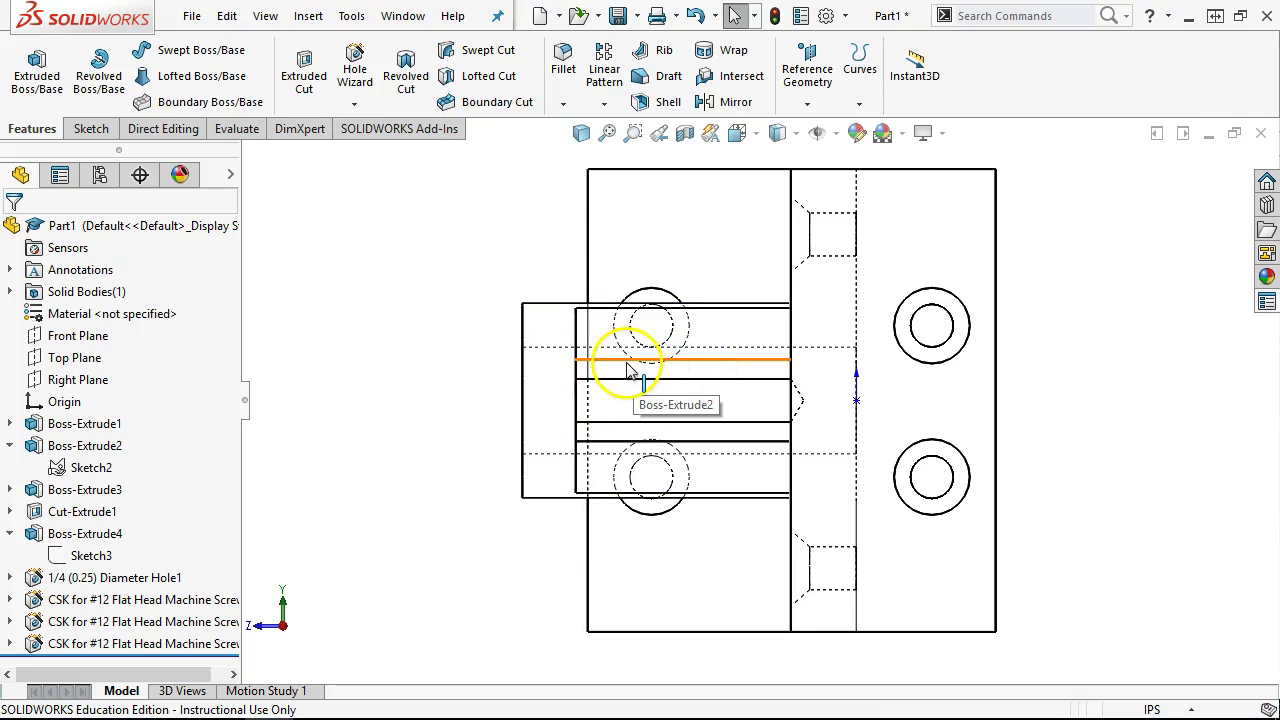
pyautogui.moveTo(414, 295); pyautogui.dragTo(420, 301, button='right')
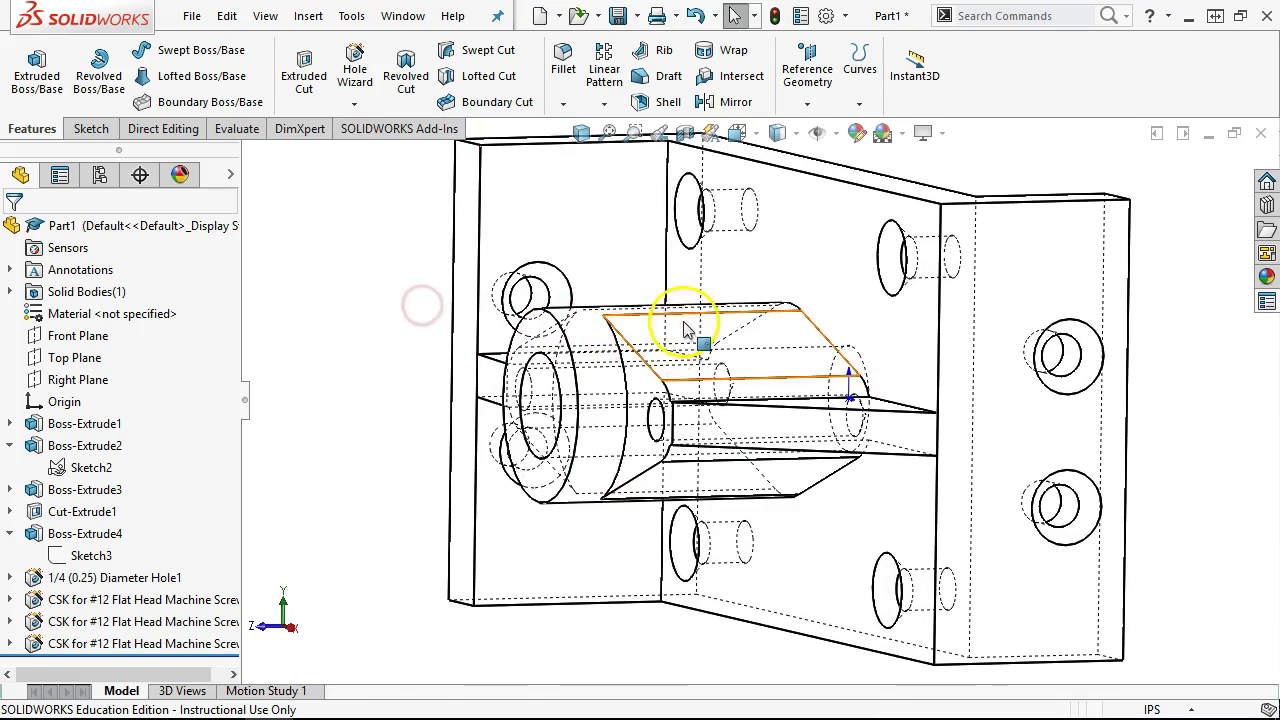
pyautogui.click(335, 326)
pyautogui.moveTo(335, 326)
pyautogui.mouseDown(button='middle')
pyautogui.moveTo(400, 400)
pyautogui.moveTo(575, 345)
pyautogui.moveTo(585, 302)
pyautogui.moveTo(606, 286)
pyautogui.moveTo(577, 297)
pyautogui.moveTo(570, 368)
pyautogui.moveTo(606, 206)
pyautogui.mouseUp(button='middle')
# Step: Return the bracket to shaded display with edges and inspect it from several angles
pyautogui.click(582, 133)
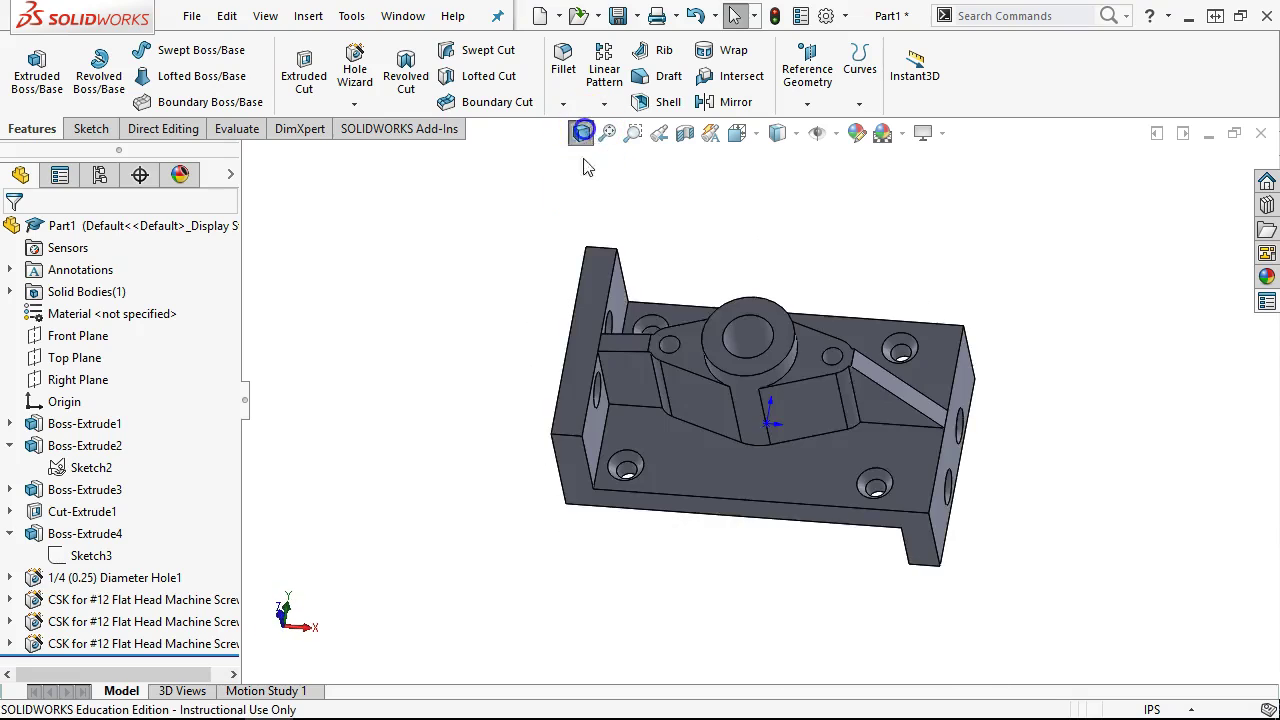
pyautogui.moveTo(1080, 509)
pyautogui.mouseDown(button='middle')
pyautogui.moveTo(1014, 523)
pyautogui.moveTo(1022, 449)
pyautogui.moveTo(1033, 452)
pyautogui.mouseUp(button='middle')
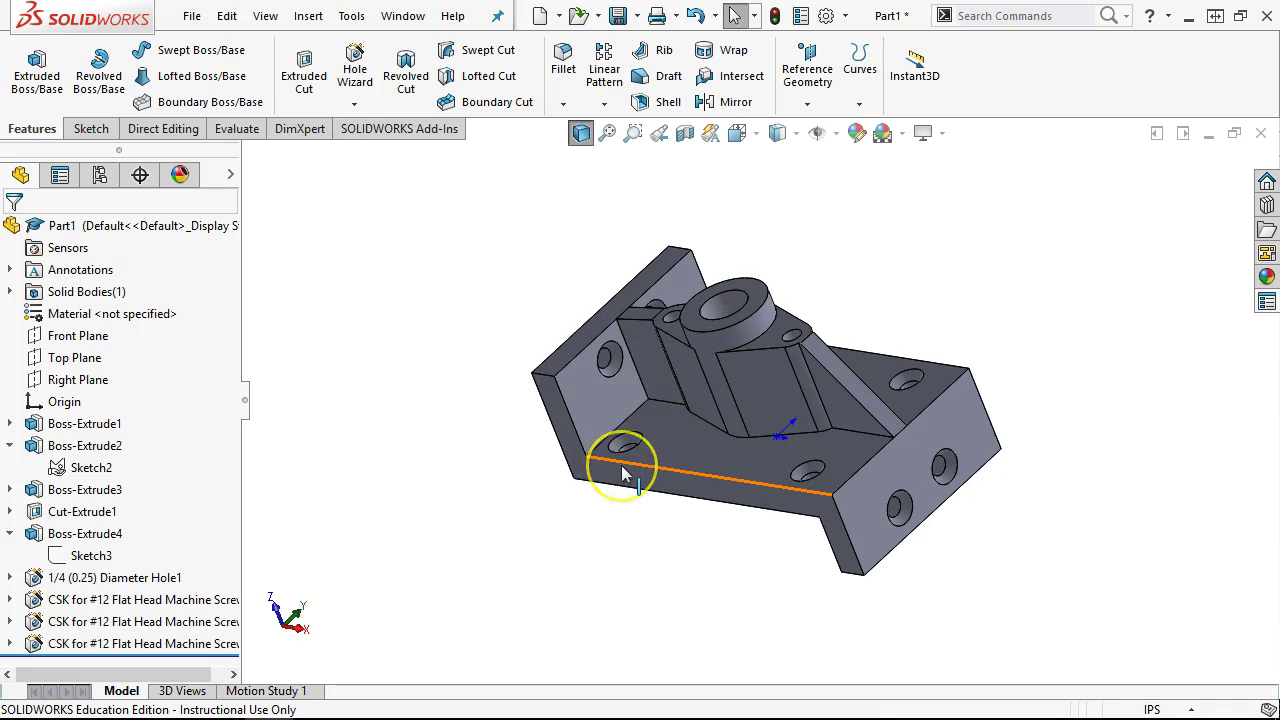
pyautogui.click(611, 428)
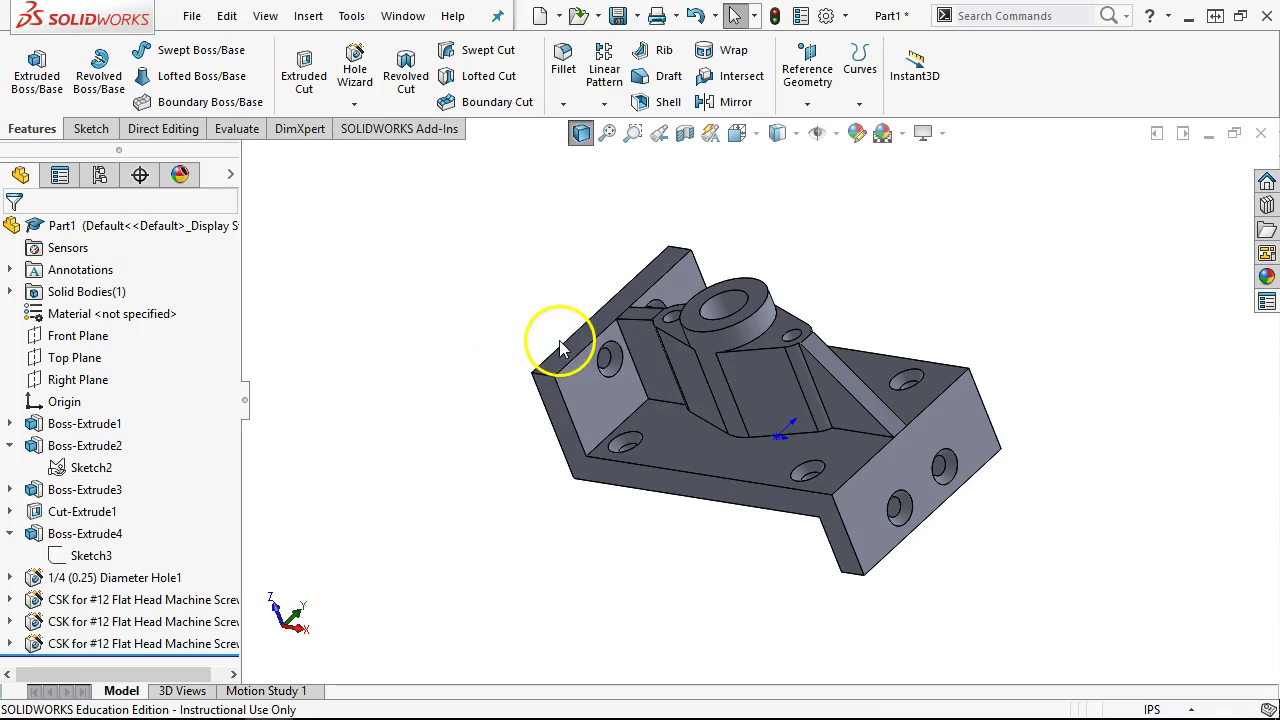
pyautogui.moveTo(560, 347); pyautogui.dragTo(576, 430, button='middle')
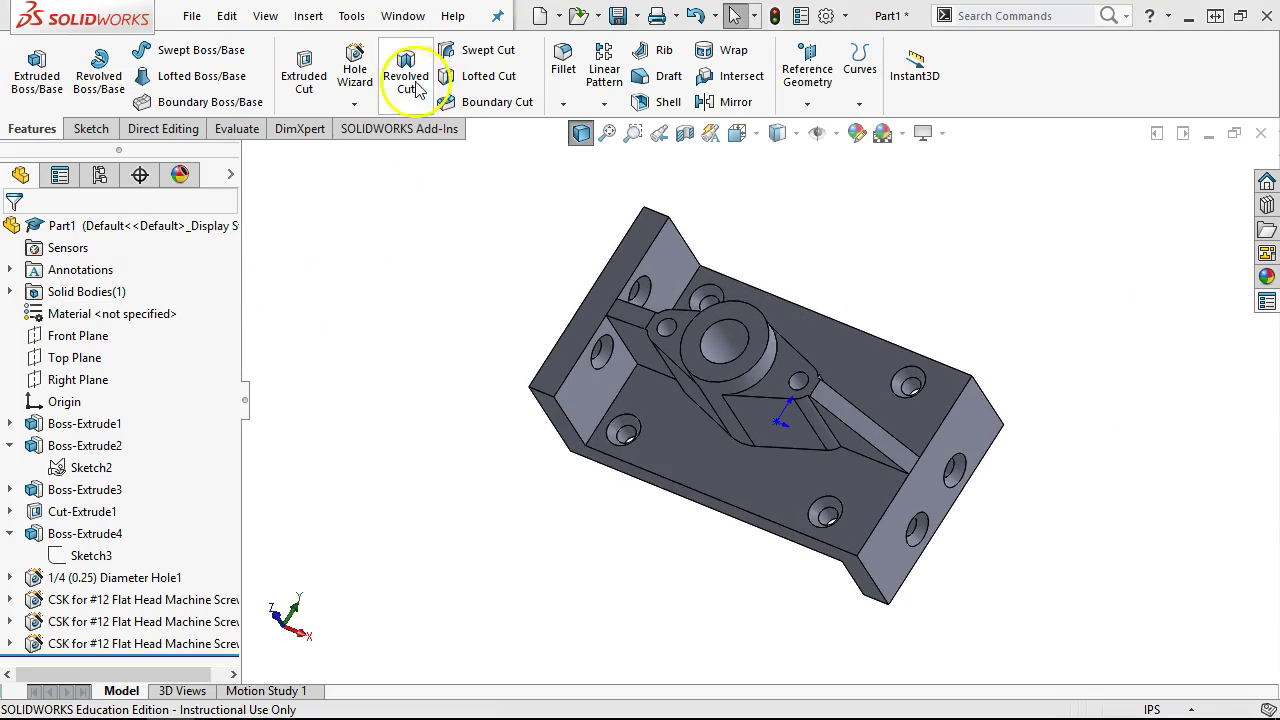
# Step: Assign the PTFE (general) material from the Plastics category of the SOLIDWORKS Materials library to the part
pyautogui.rightClick(78, 327)
pyautogui.press('Escape')
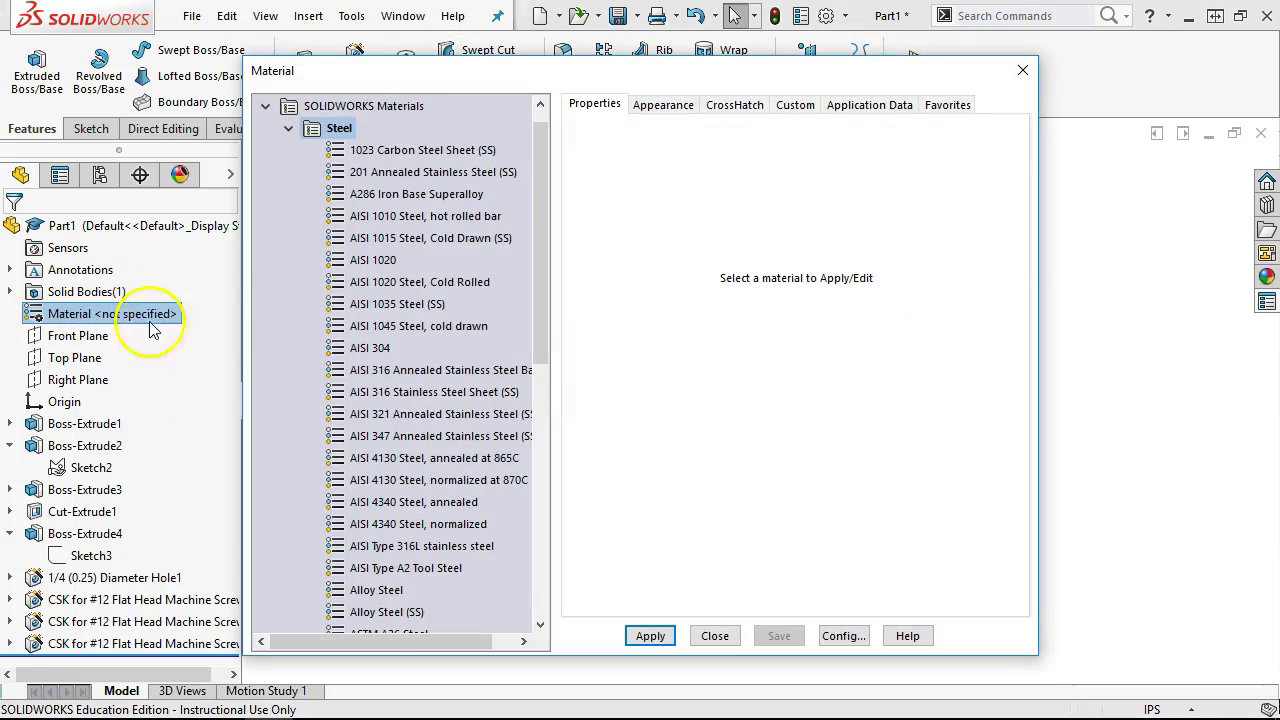
pyautogui.click(287, 129)
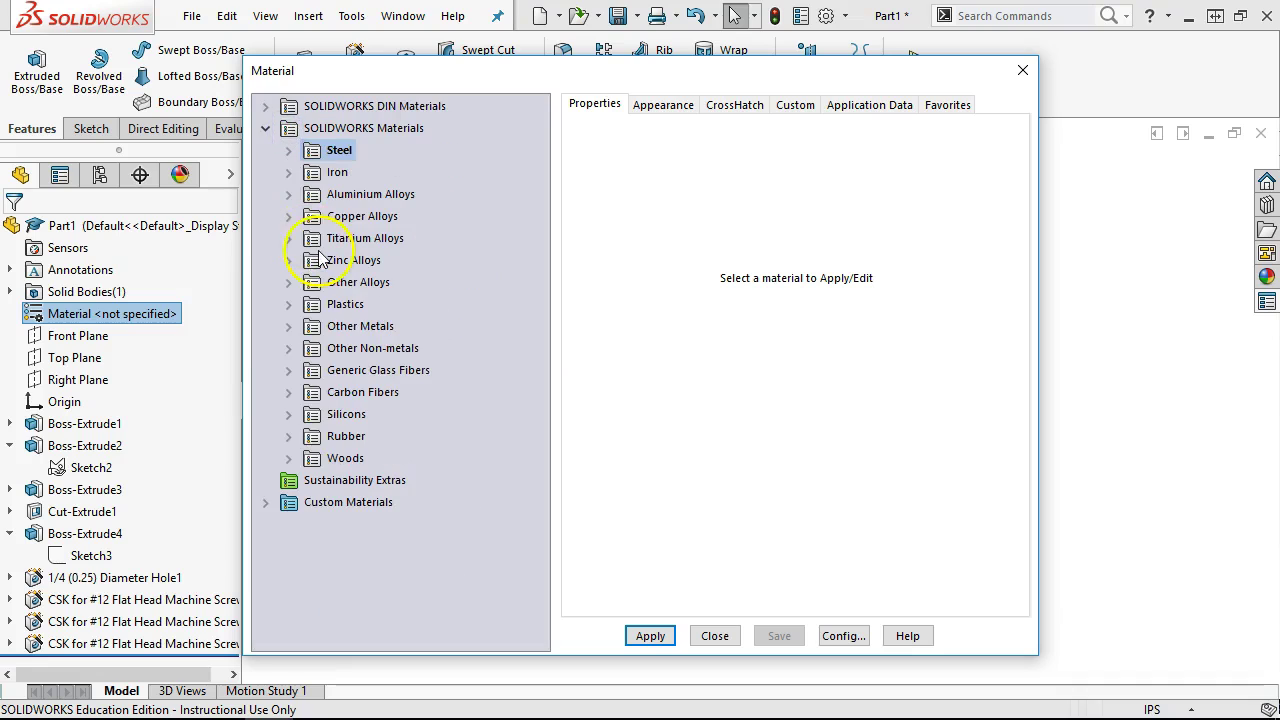
pyautogui.click(289, 308)
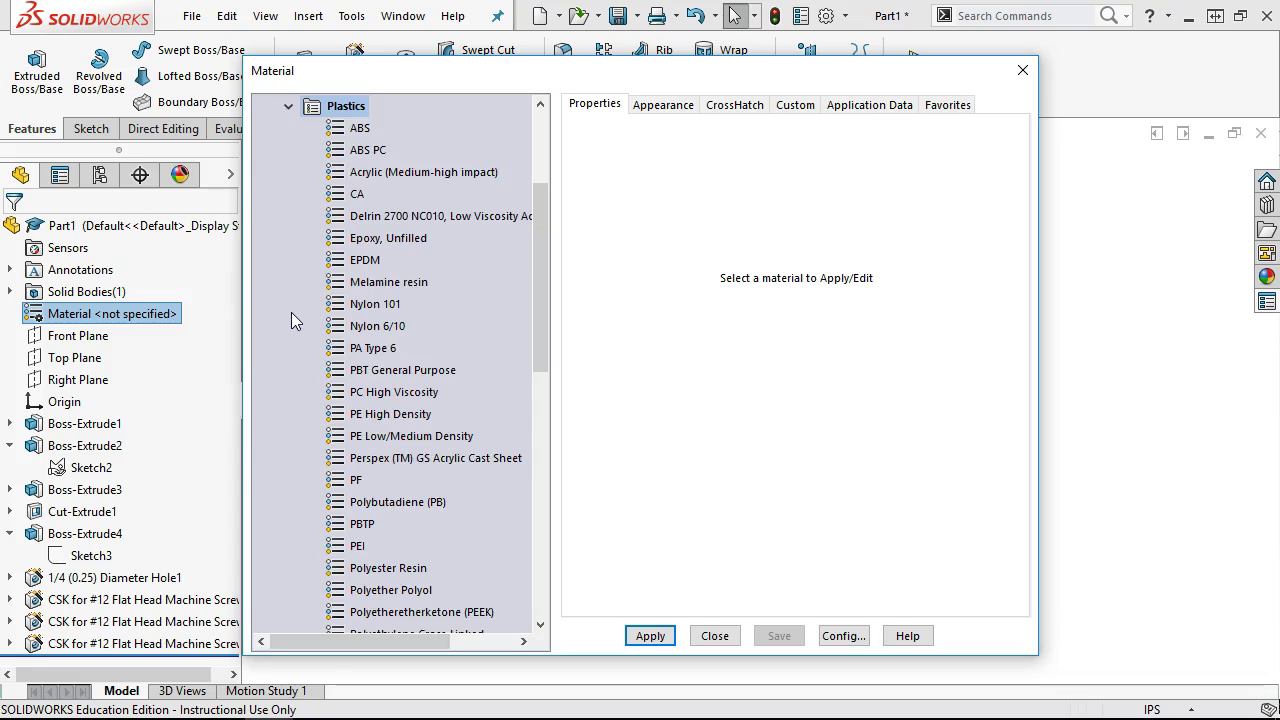
pyautogui.scroll(-2, 291, 313)
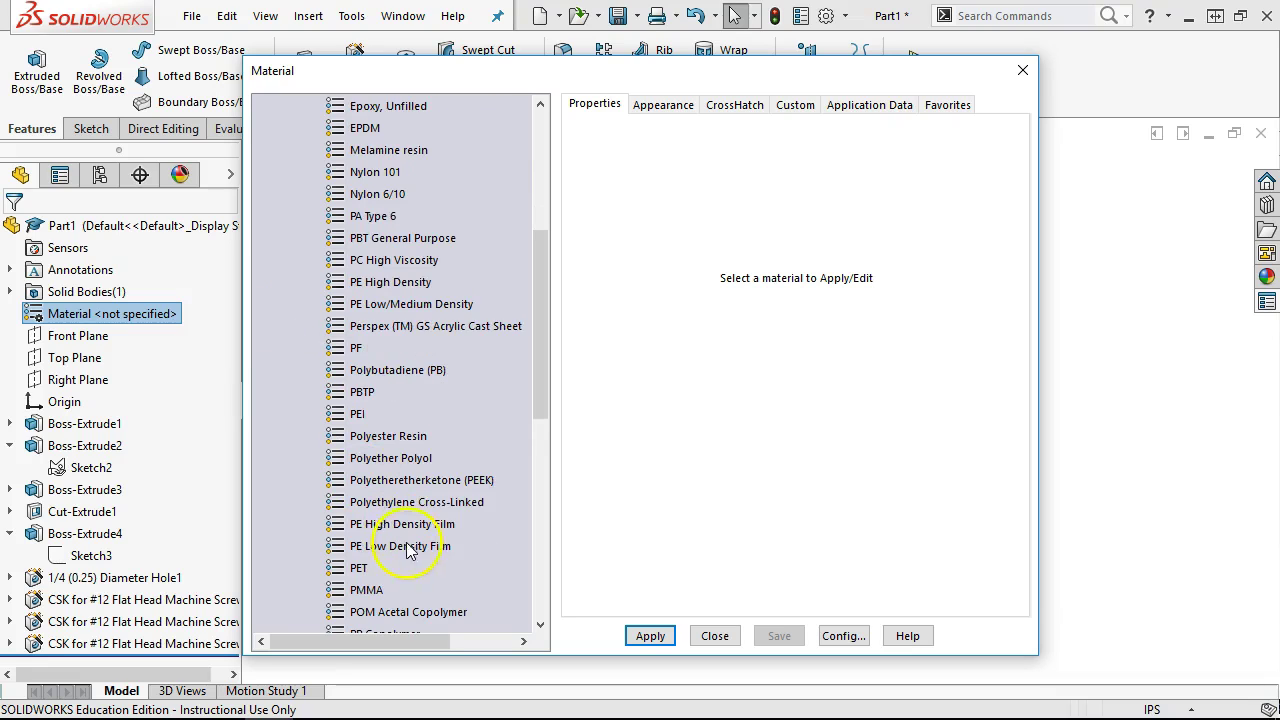
pyautogui.scroll(-1, 321, 434)
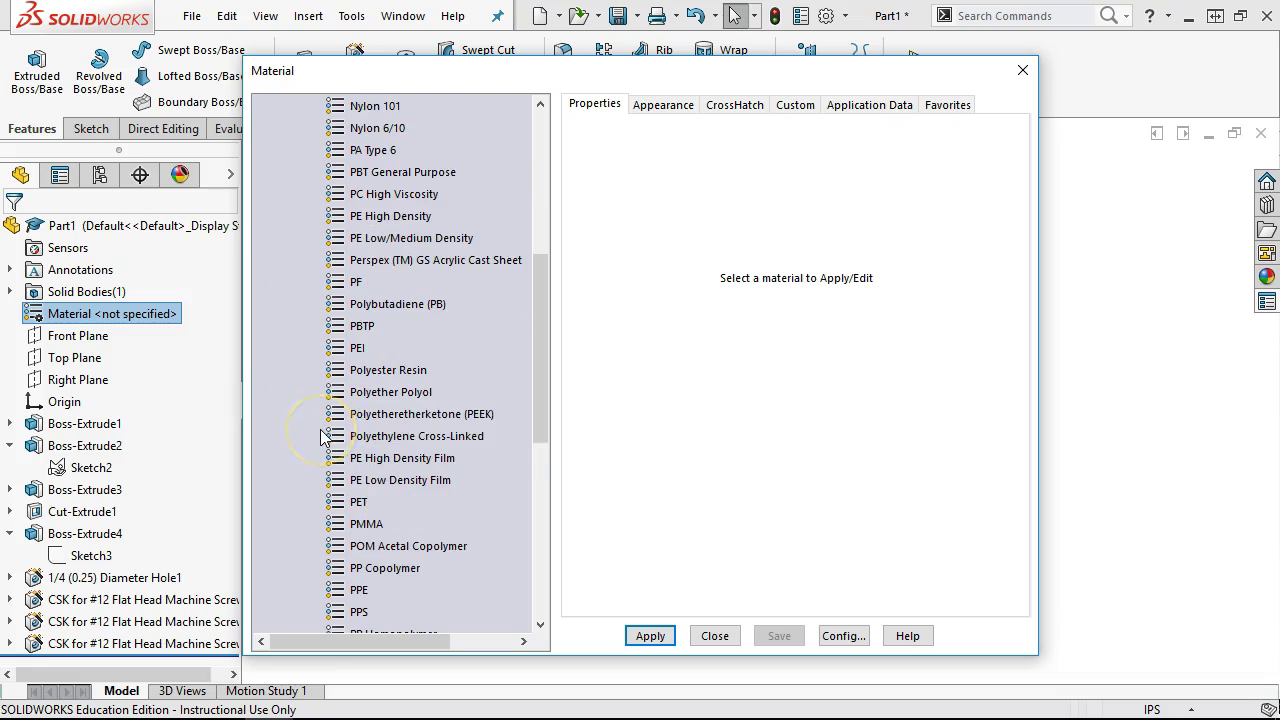
pyautogui.scroll(-1, 321, 434)
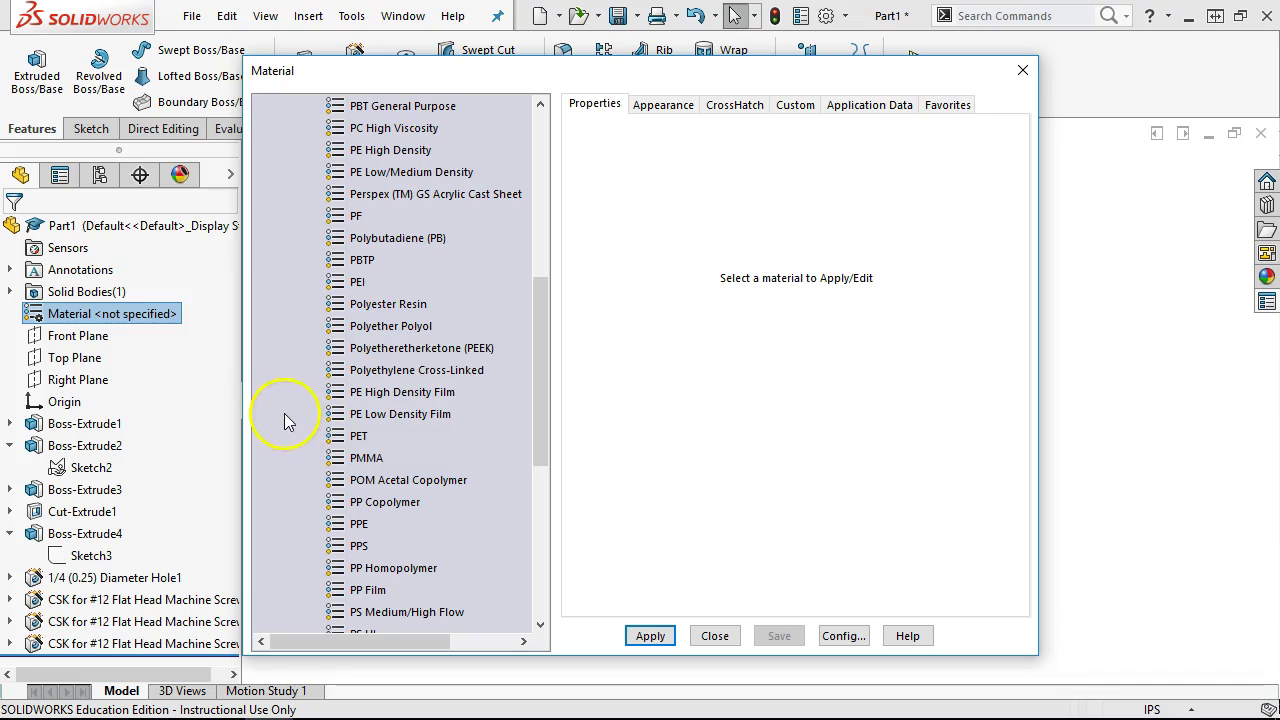
pyautogui.scroll(-1, 283, 412)
pyautogui.scroll(-1, 283, 412)
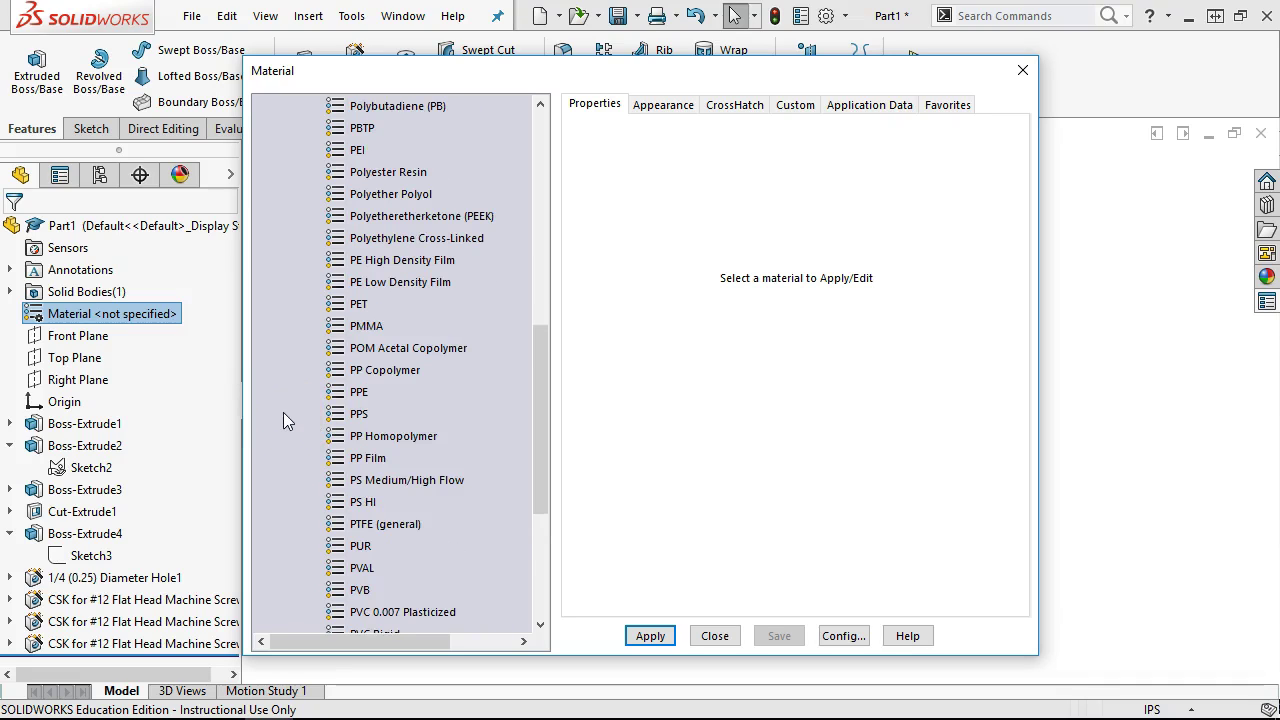
pyautogui.scroll(-1, 283, 412)
pyautogui.click(385, 458)
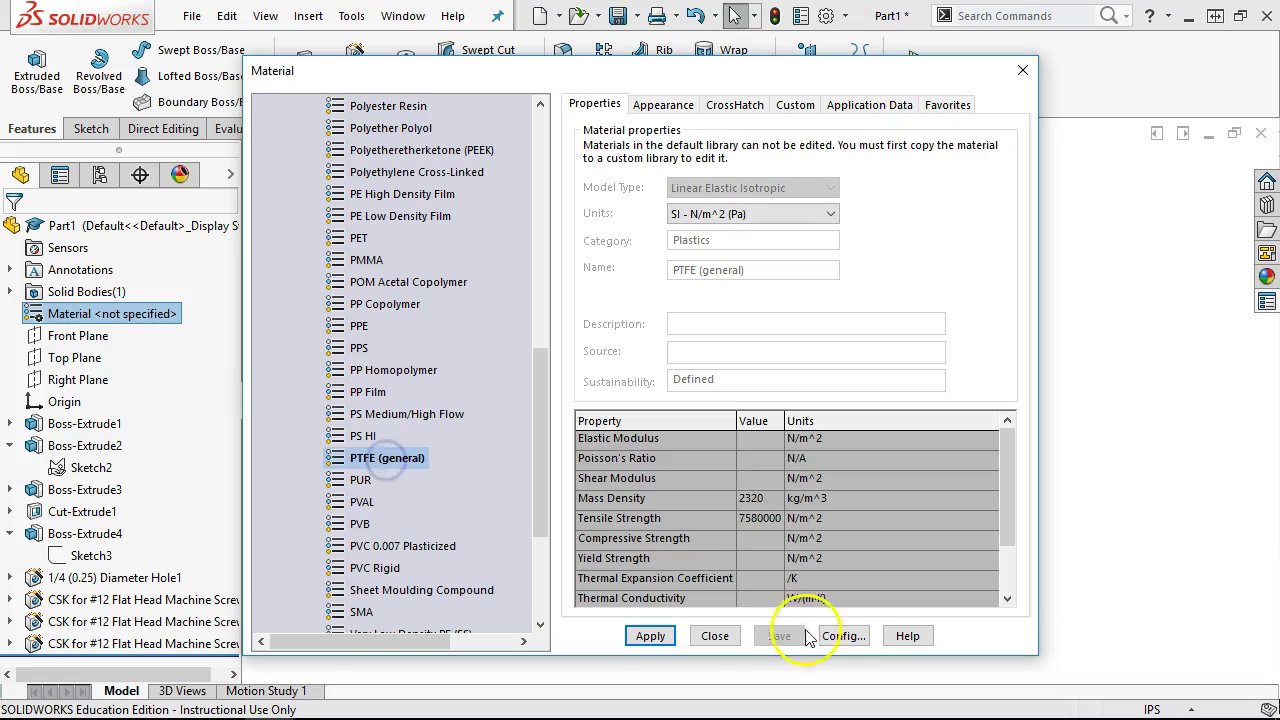
pyautogui.click(650, 636)
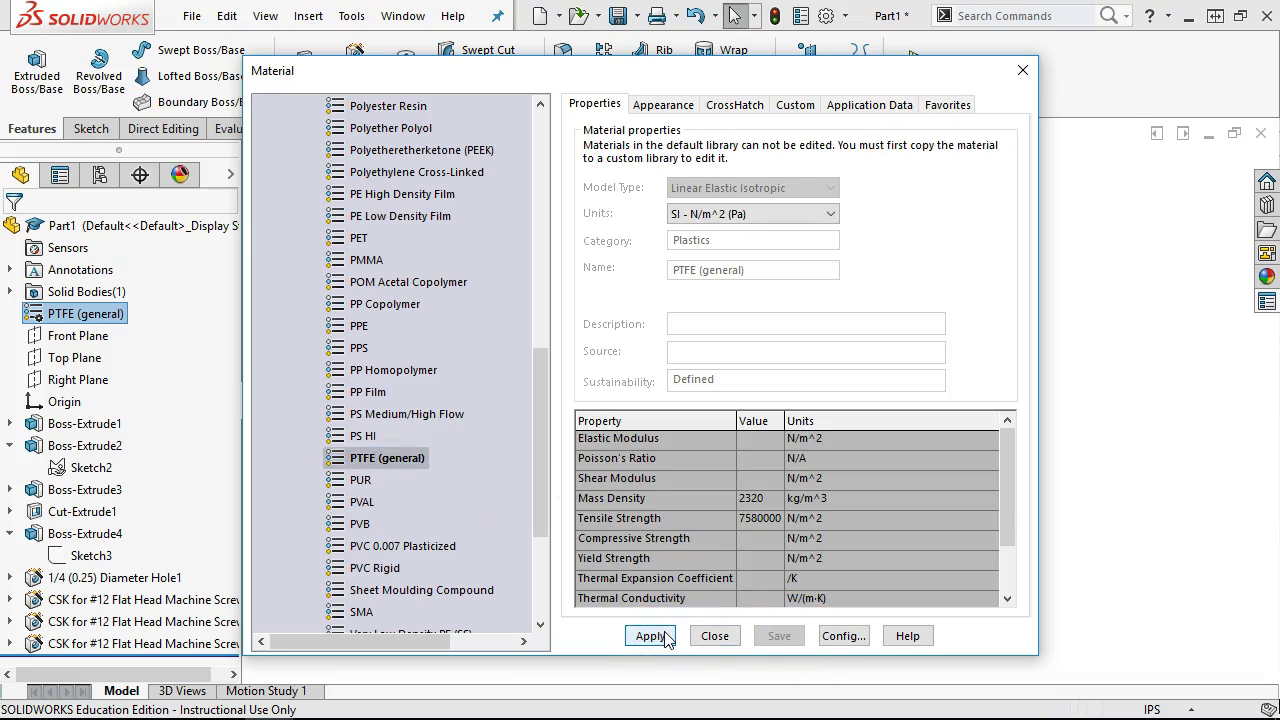
pyautogui.click(712, 636)
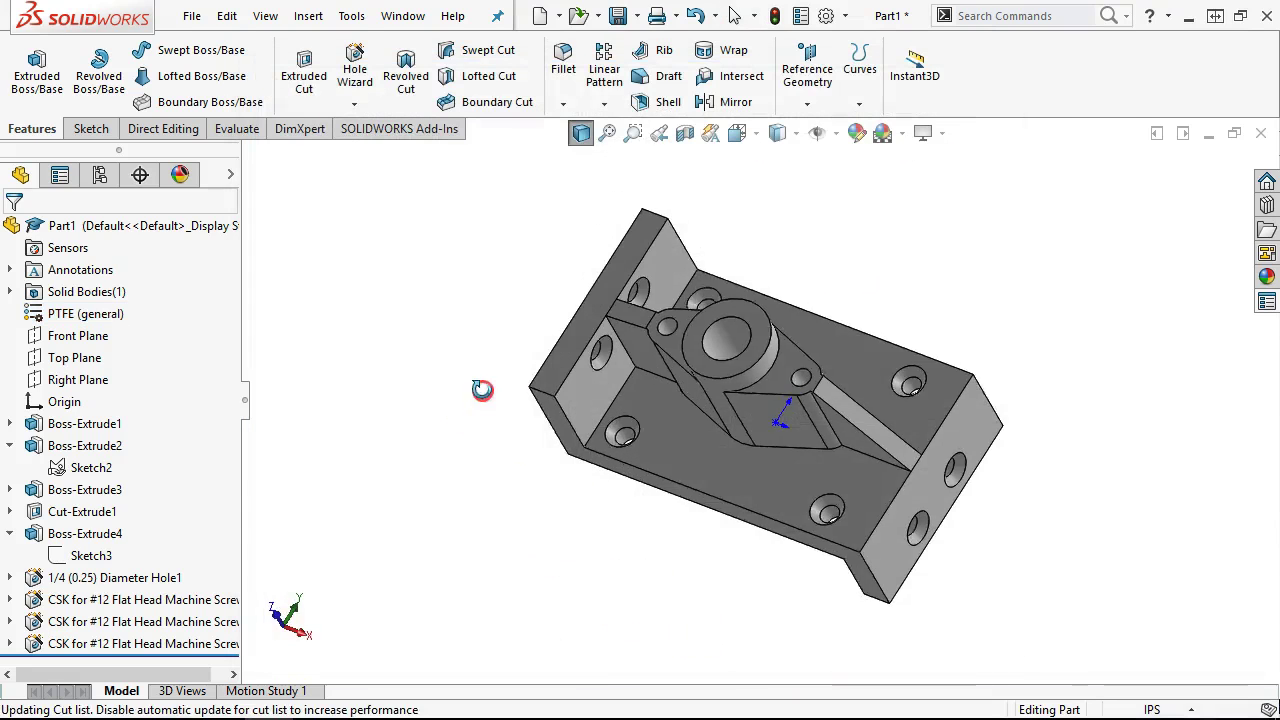
# Step: Return the bracket to the isometric view and save the part as CSWA3 at the root of the E: drive
pyautogui.moveTo(781, 409); pyautogui.dragTo(729, 514, button='middle')
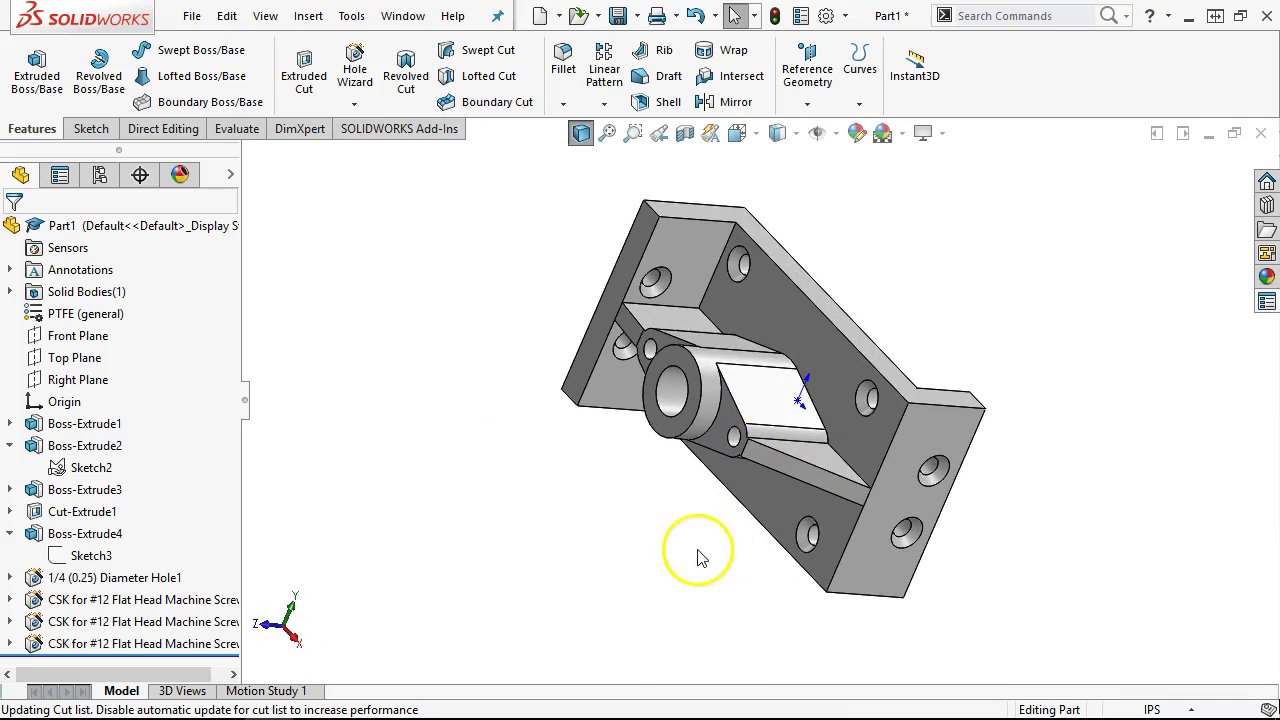
pyautogui.hotkey('ctrl', '7')
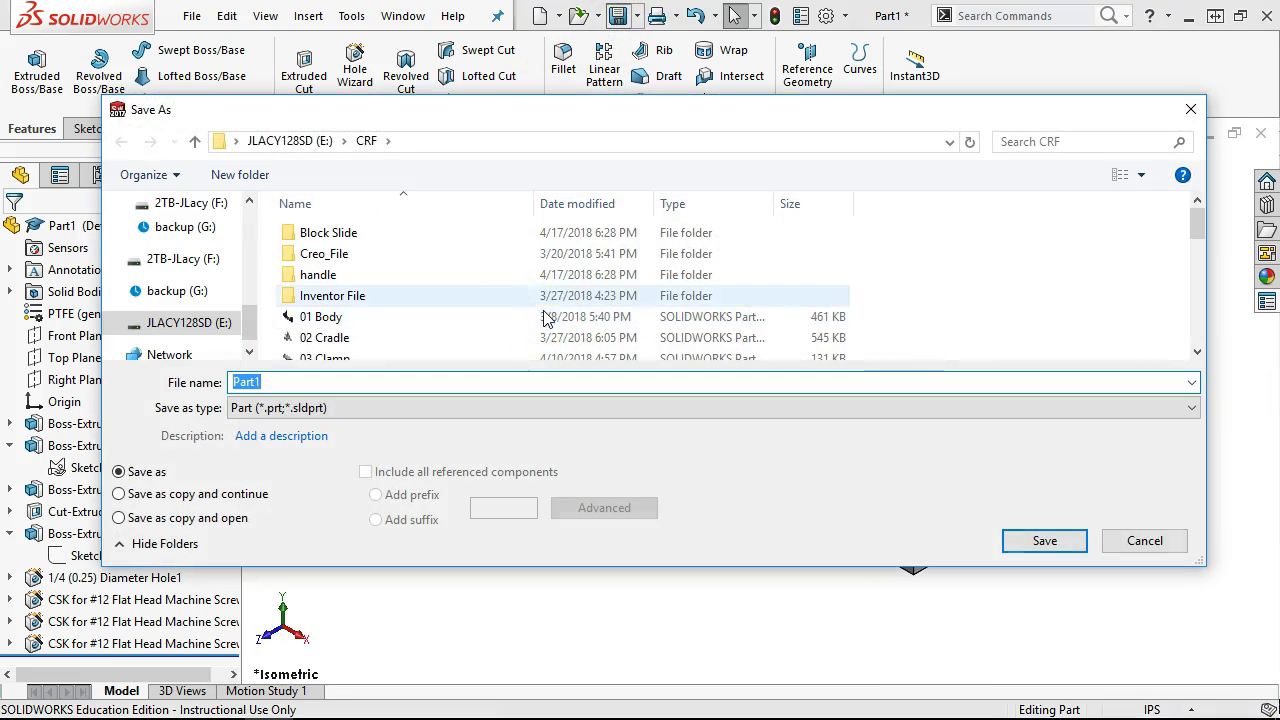
pyautogui.click(300, 141)
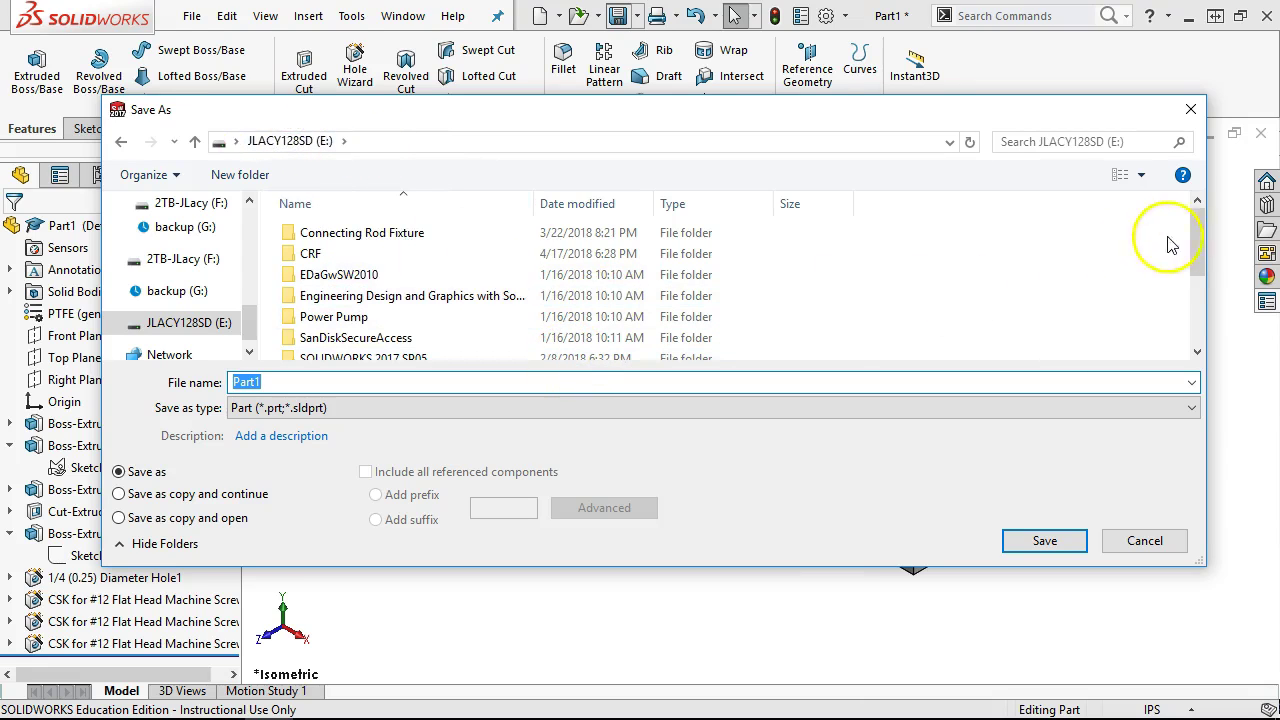
pyautogui.moveTo(1214, 243); pyautogui.dragTo(1212, 330)
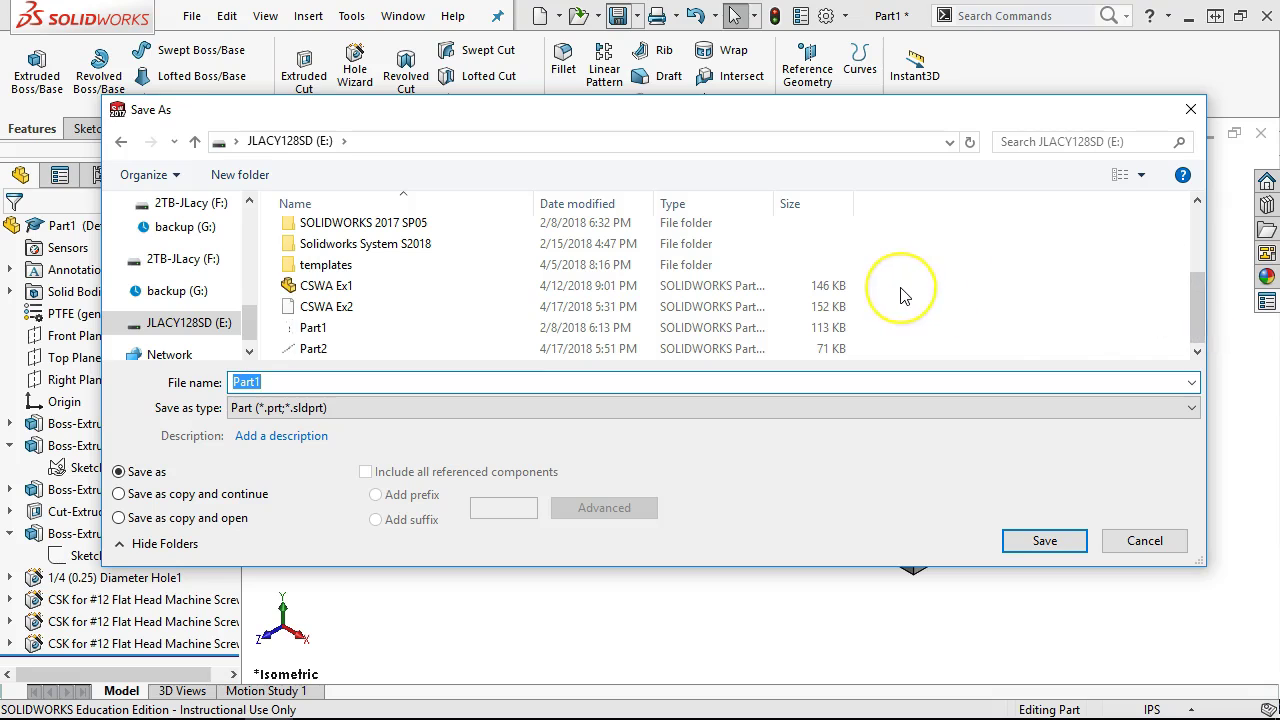
pyautogui.write('CSWA3')
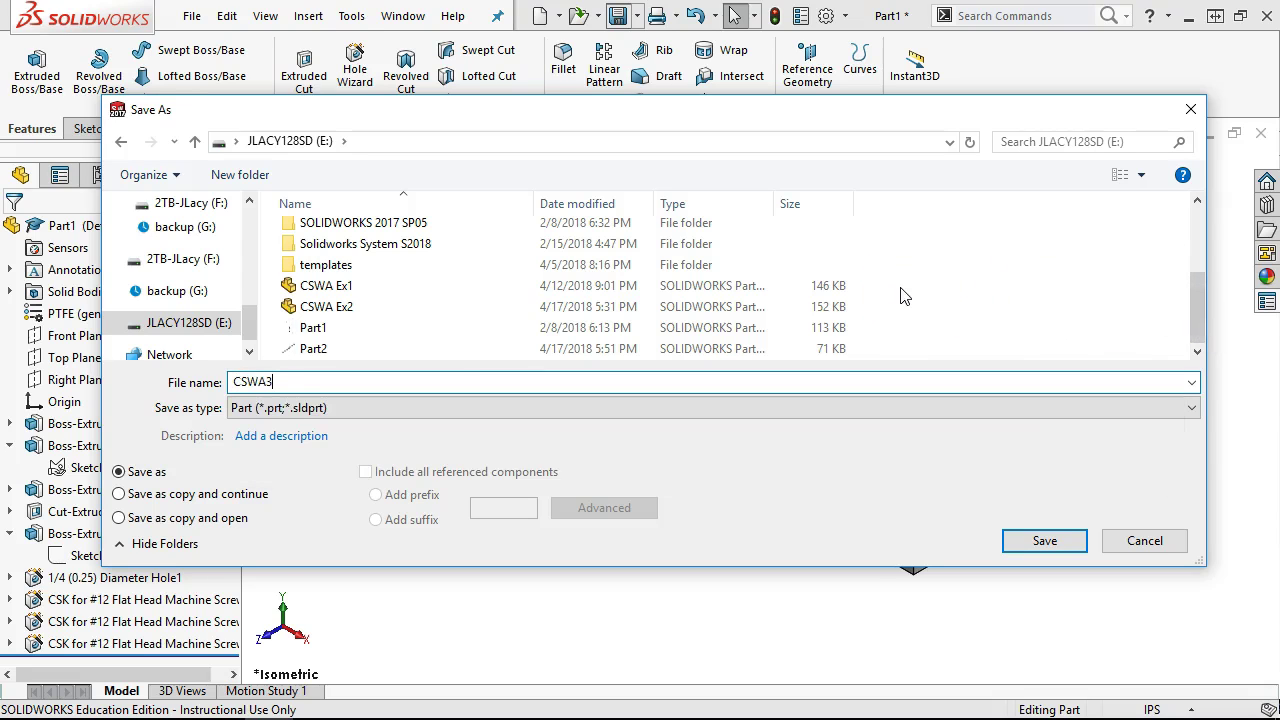
pyautogui.click(1058, 538)
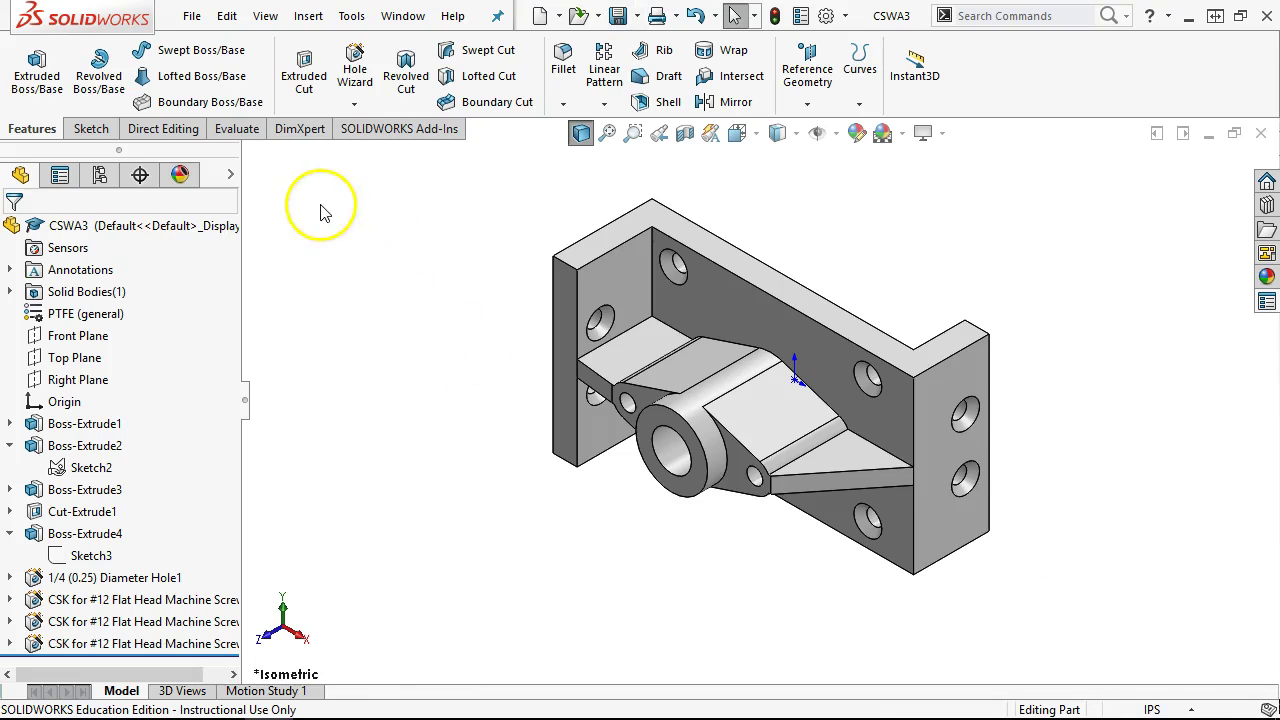
# Step: Evaluate the bracket's mass properties in IPS units
pyautogui.click(236, 130)
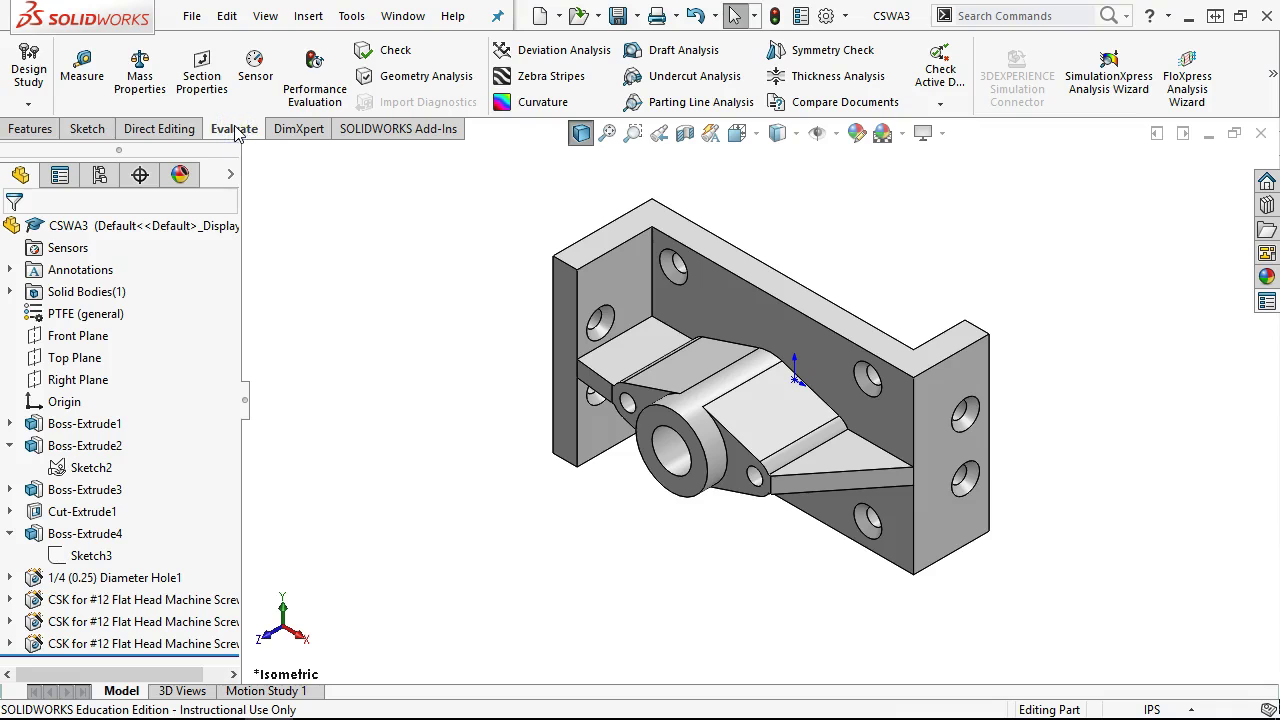
pyautogui.click(136, 78)
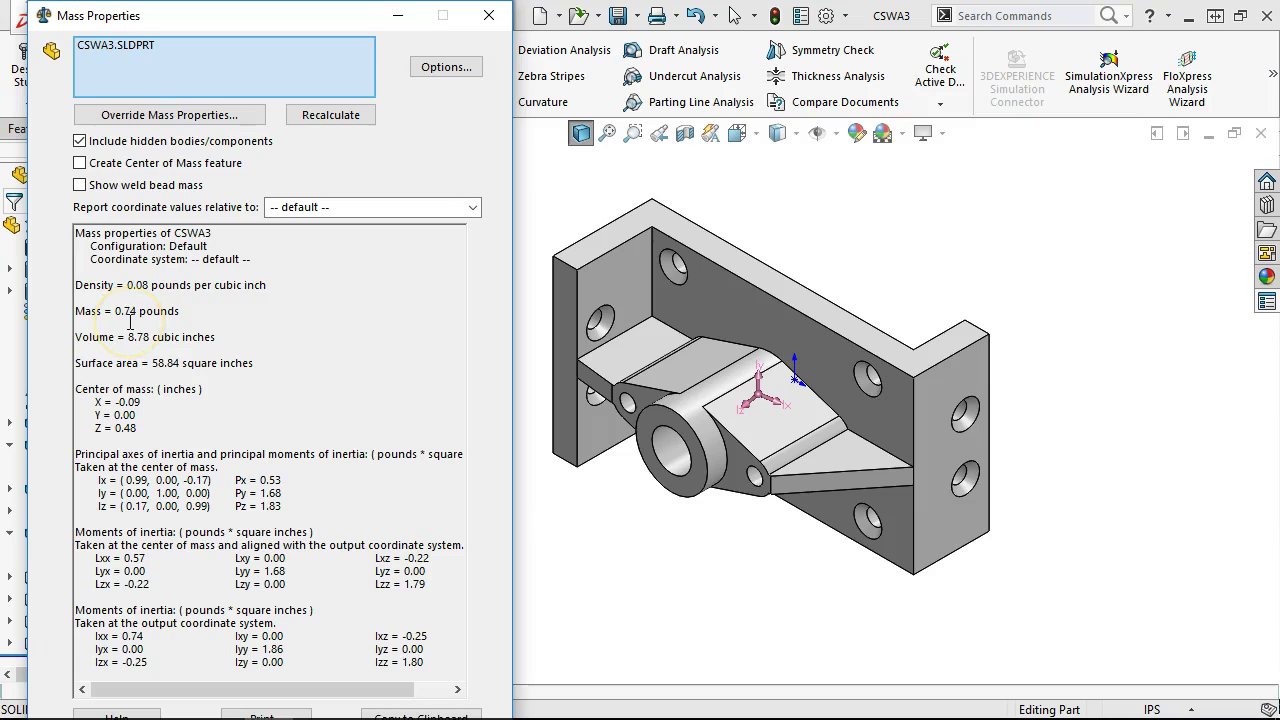
pyautogui.click(489, 15)
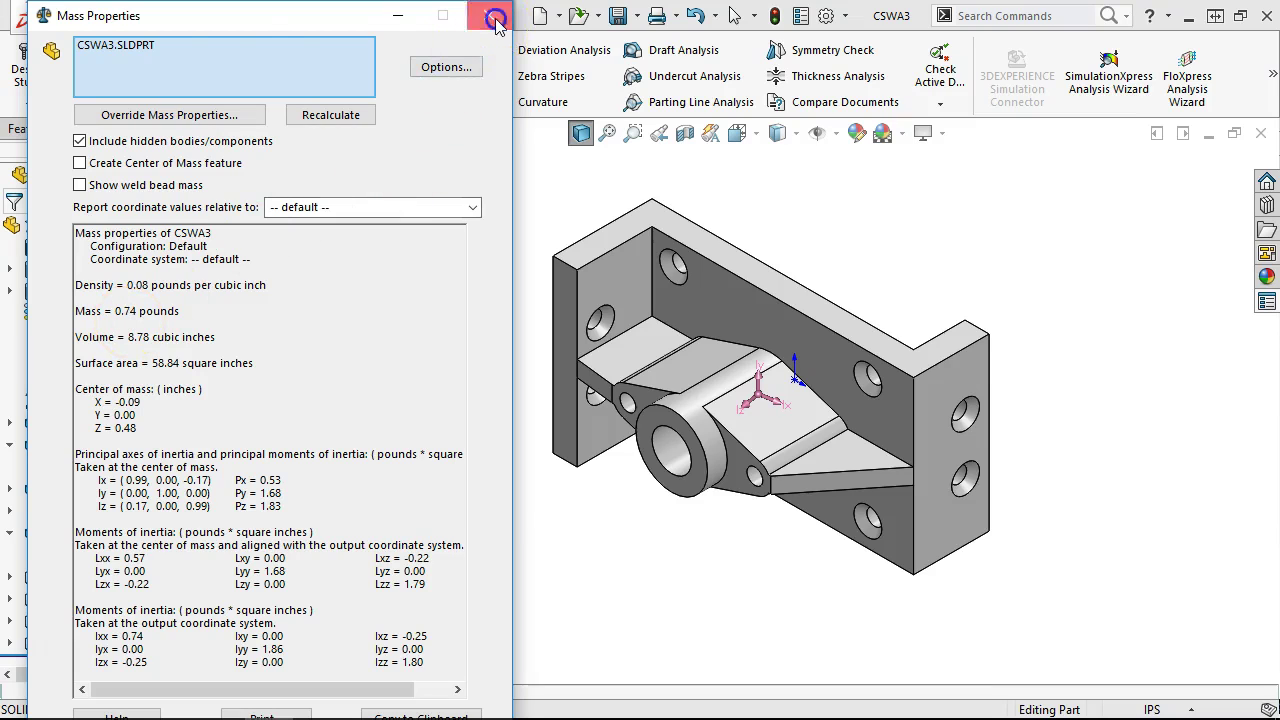
# Step: Switch the document units to MMGS (millimeter, gram, second) and check the bracket's mass properties in those units
pyautogui.click(1196, 708)
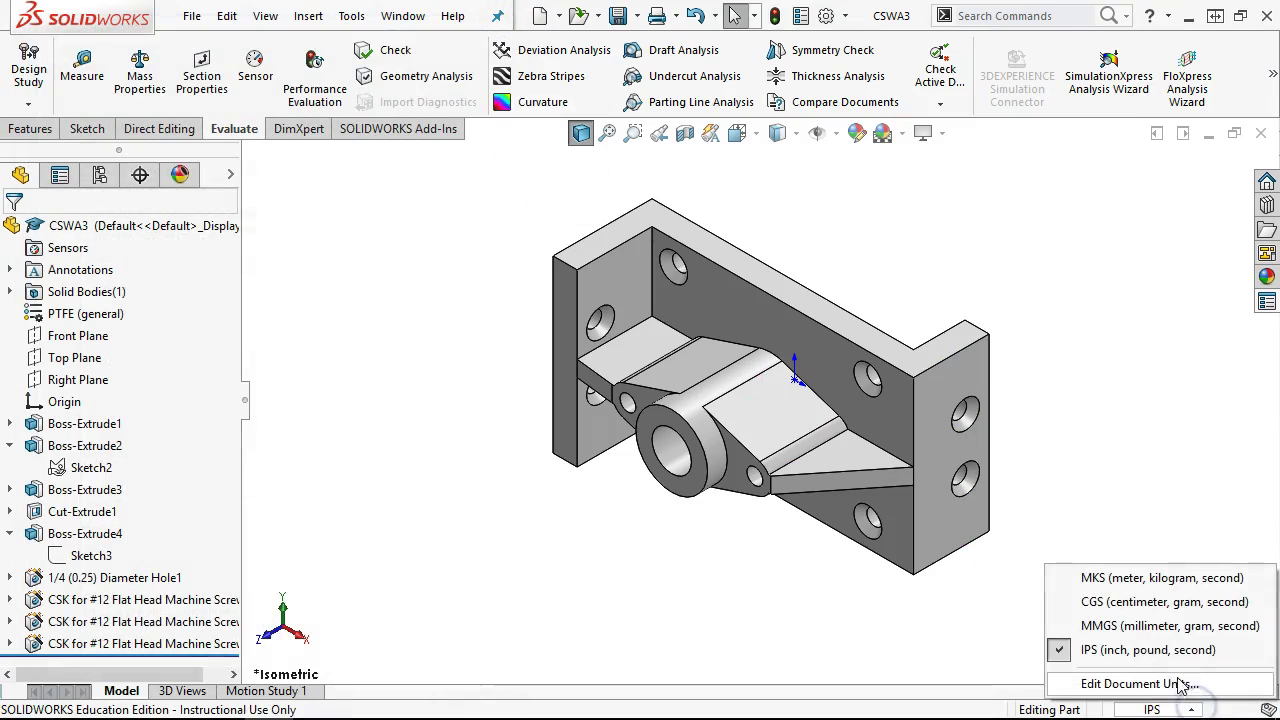
pyautogui.click(1155, 630)
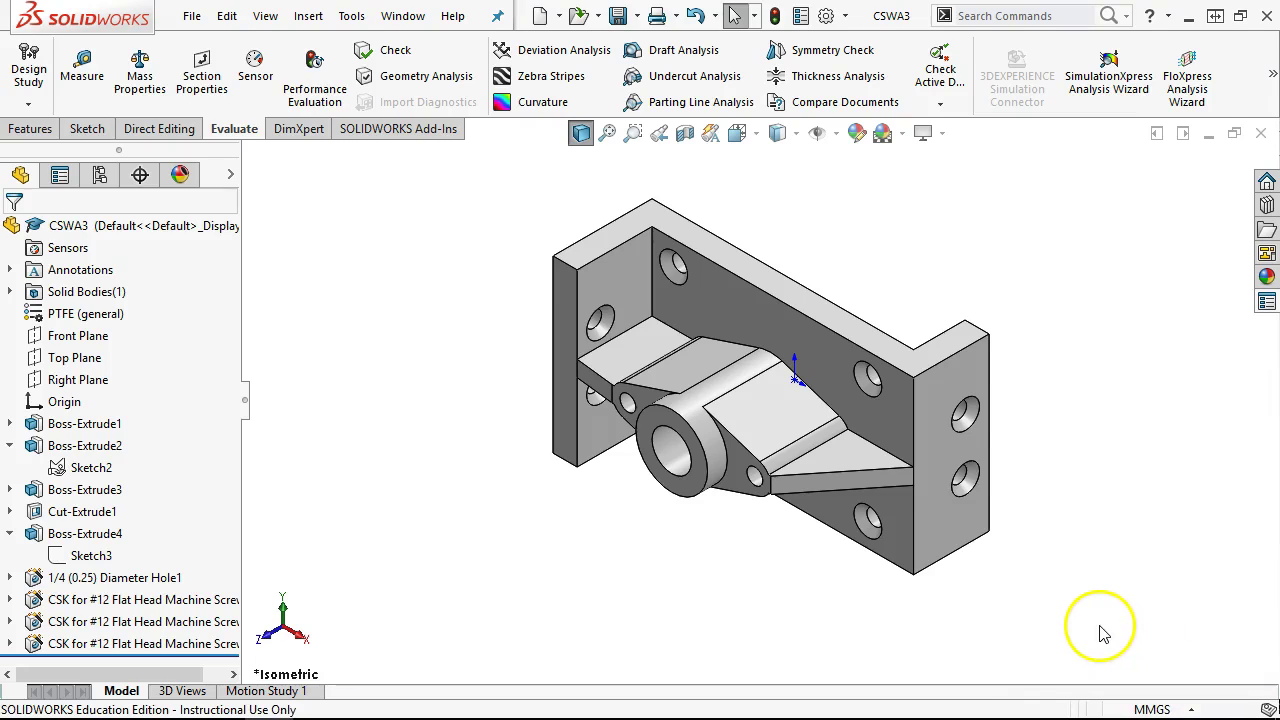
pyautogui.click(138, 76)
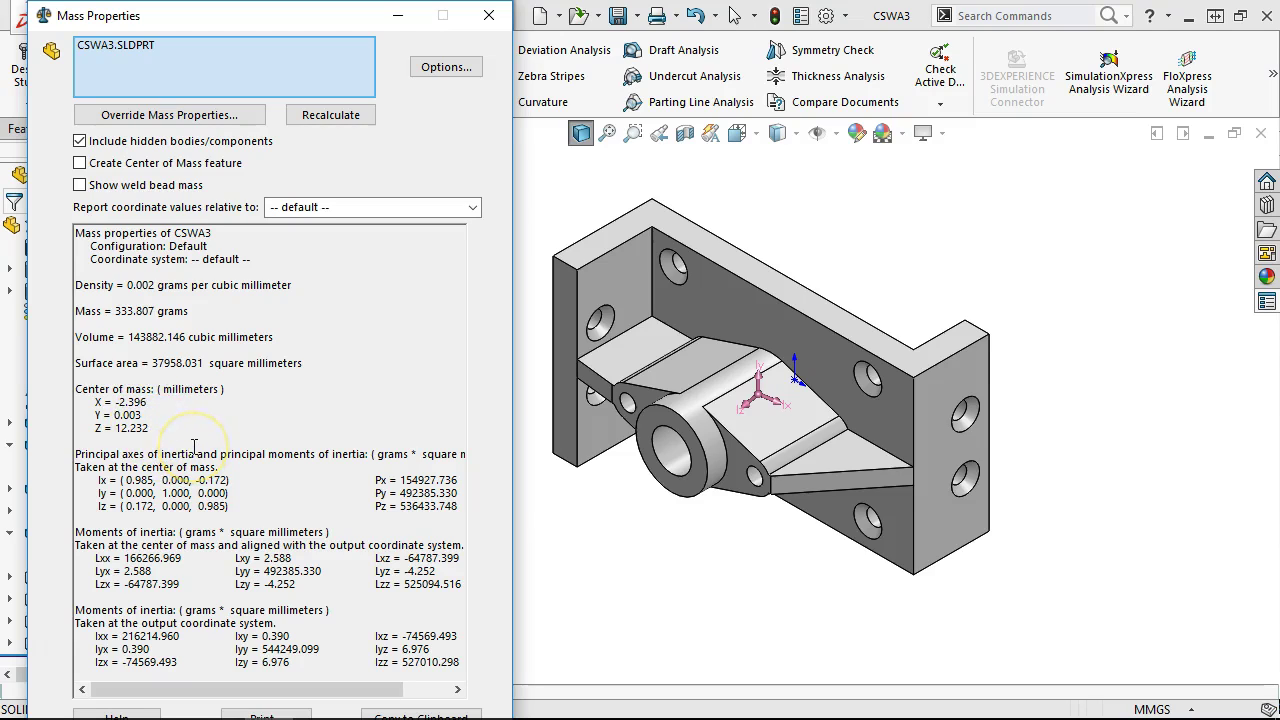
pyautogui.click(489, 15)
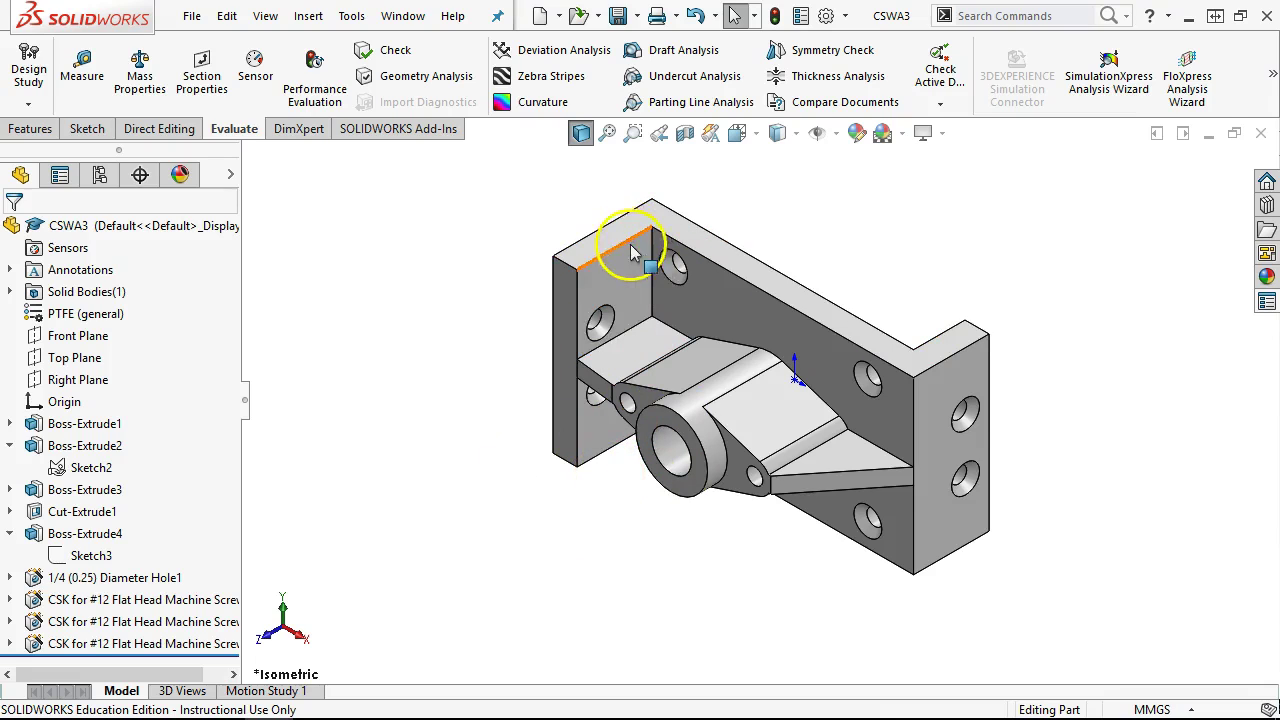
# Step: Start a reference coordinate system with its origin at the bracket's upper rear corner beside the left flange
pyautogui.click(28, 132)
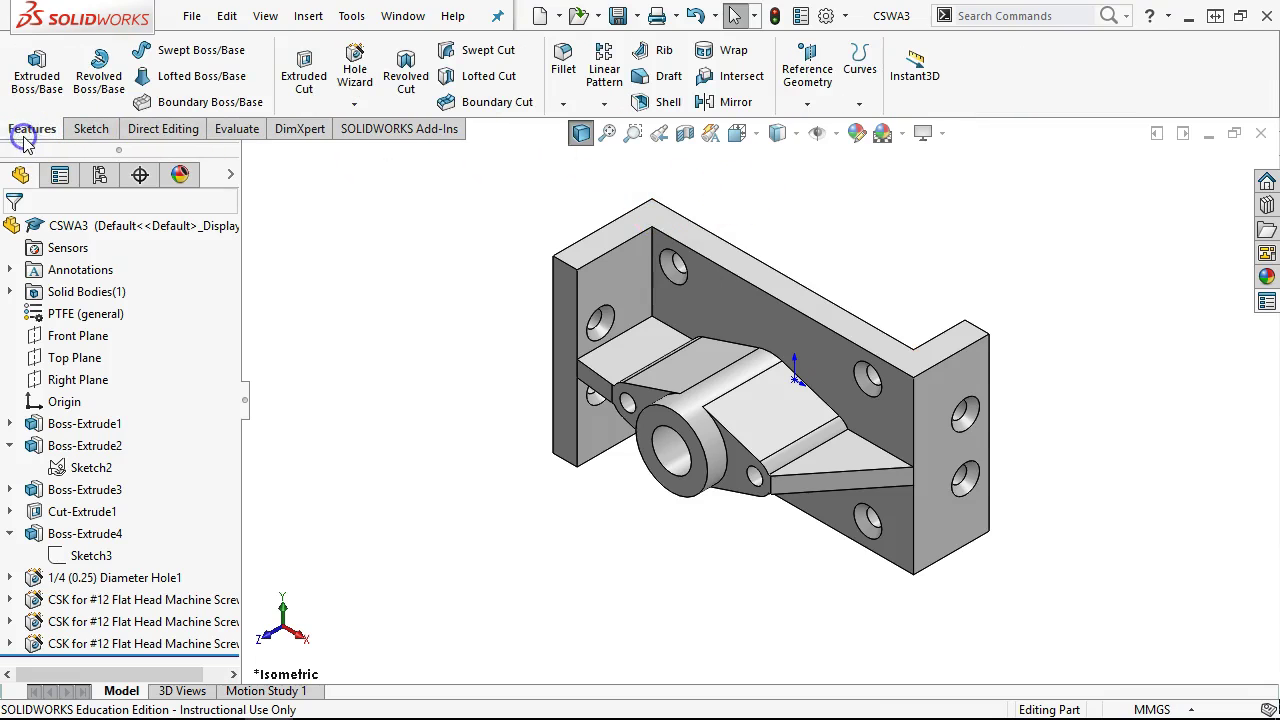
pyautogui.click(798, 112)
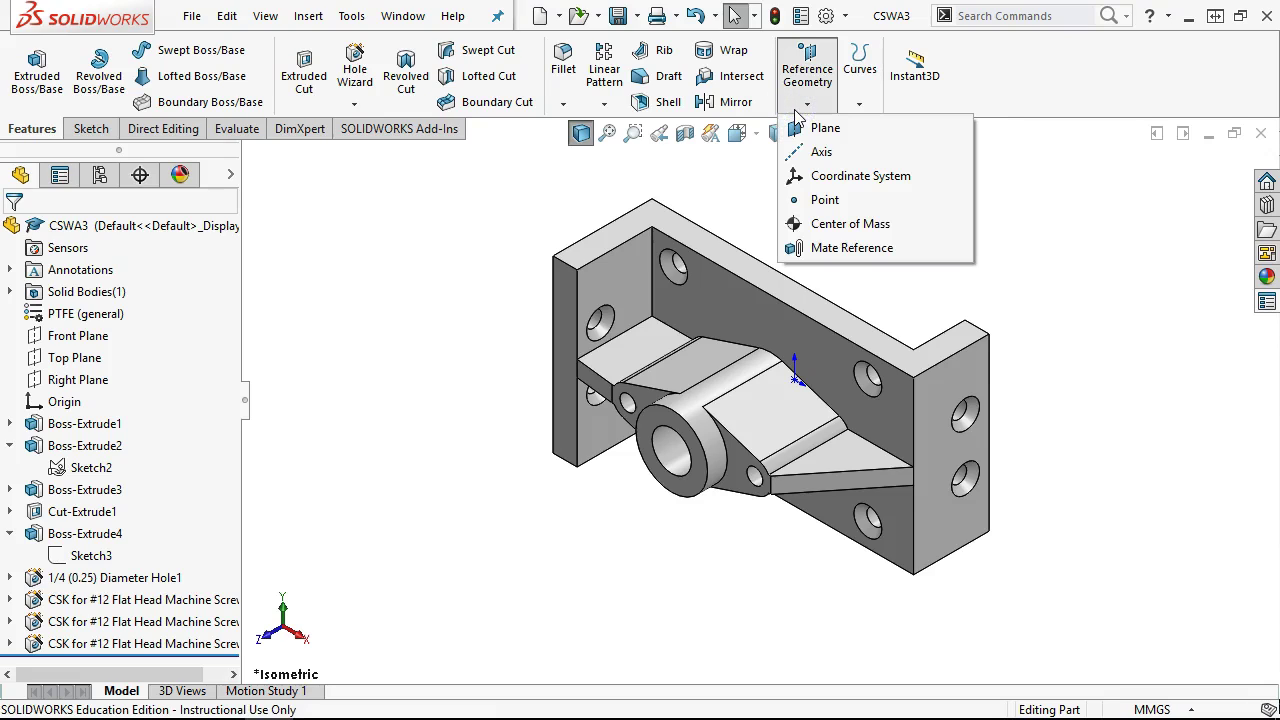
pyautogui.click(828, 180)
pyautogui.click(138, 294)
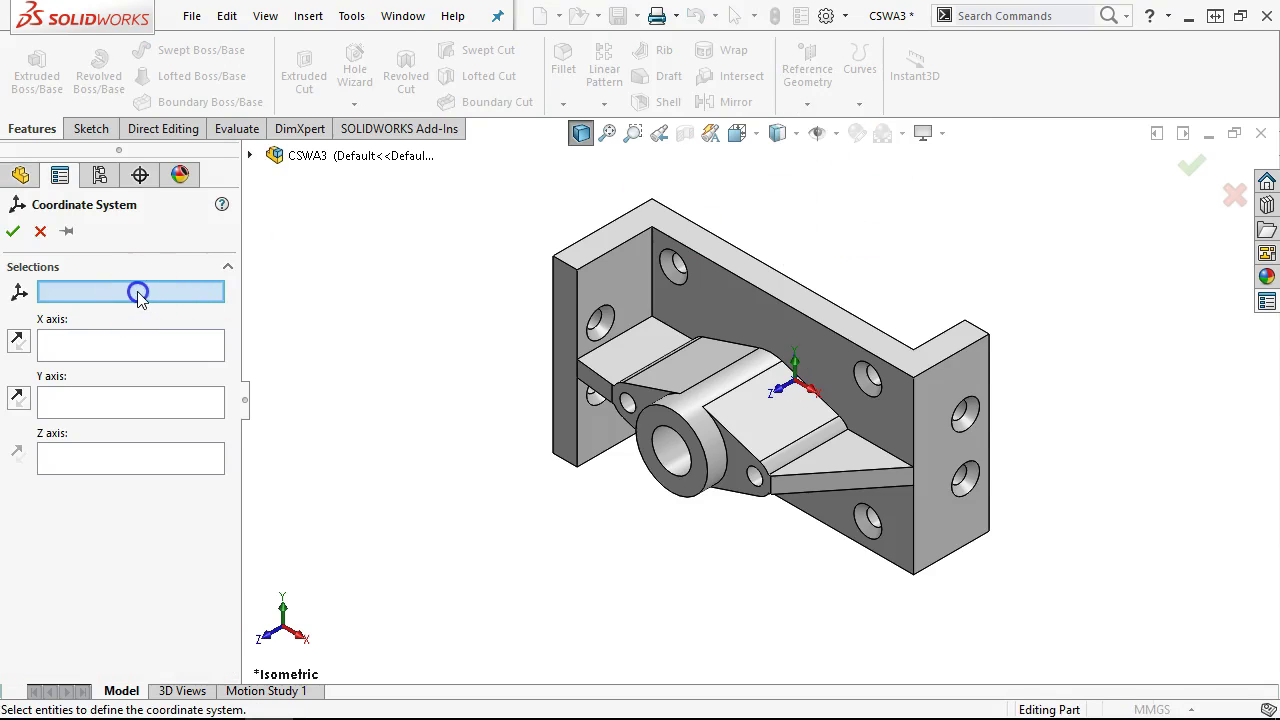
pyautogui.click(652, 201)
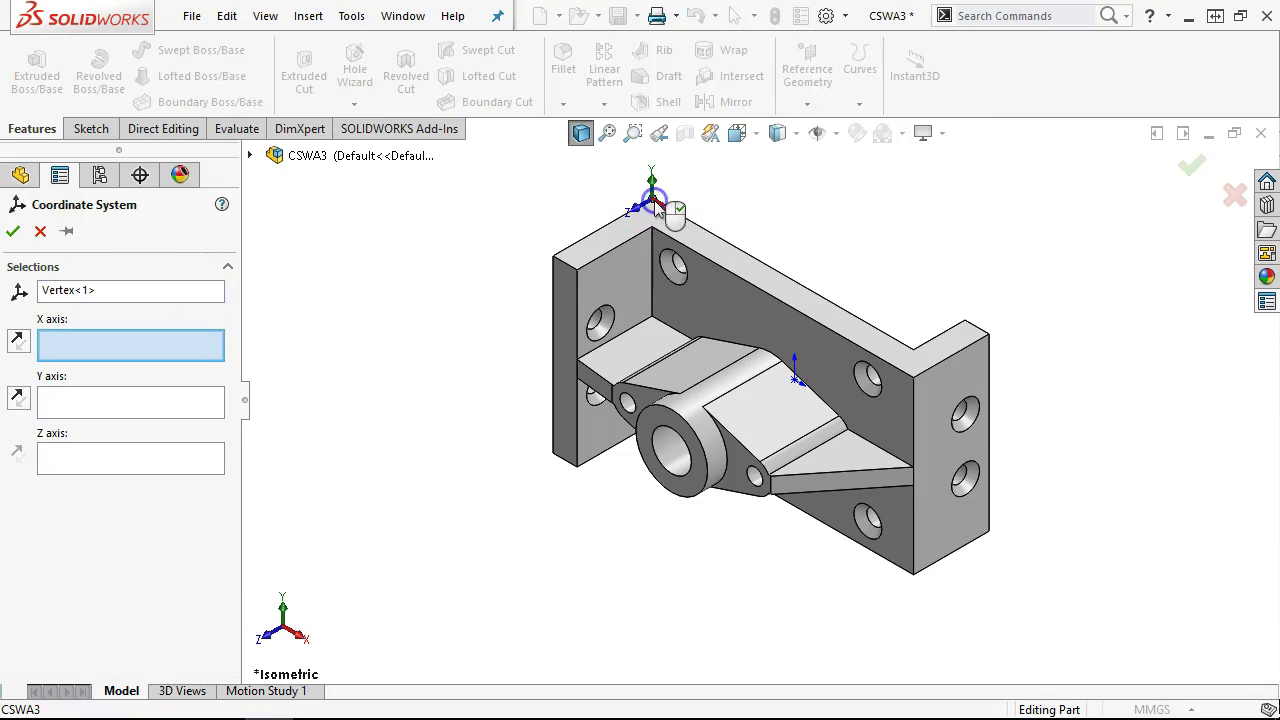
# Step: Align the X axis with the back plate's upper rear edge and the Y axis with the left flange's outer upper edge, reversing the axis directions
pyautogui.click(700, 227)
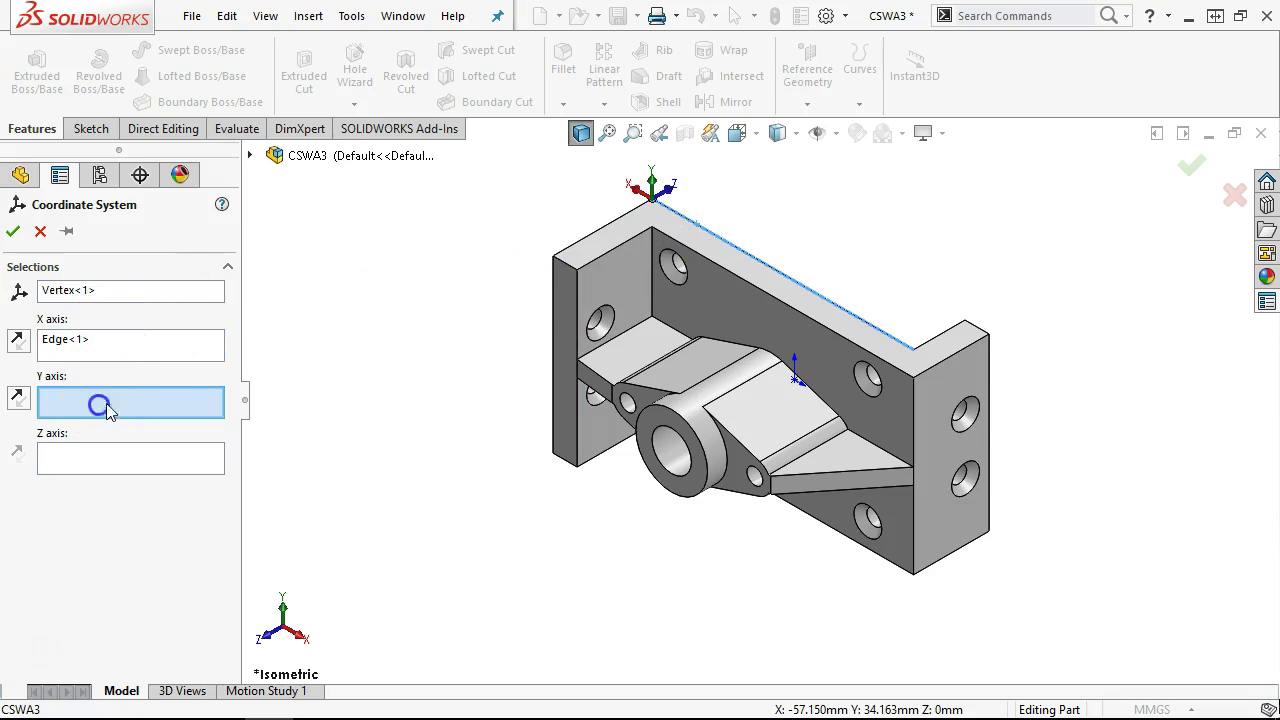
pyautogui.click(601, 227)
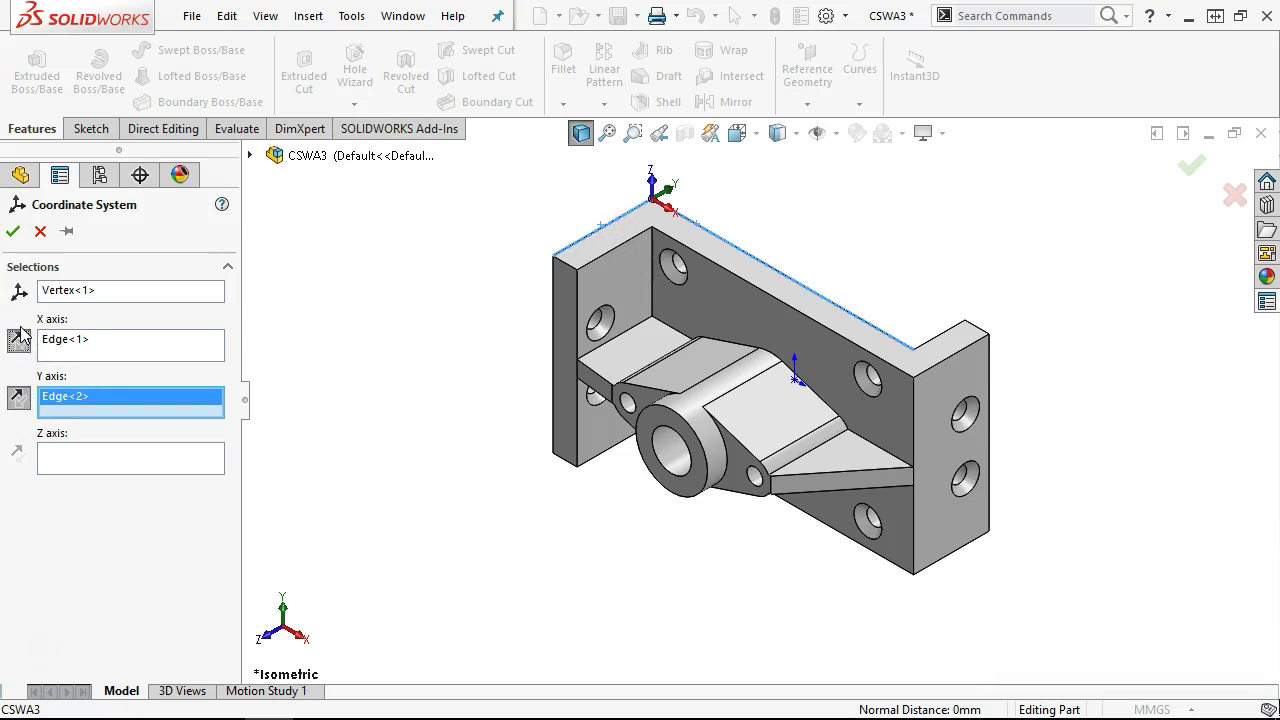
pyautogui.click(18, 402)
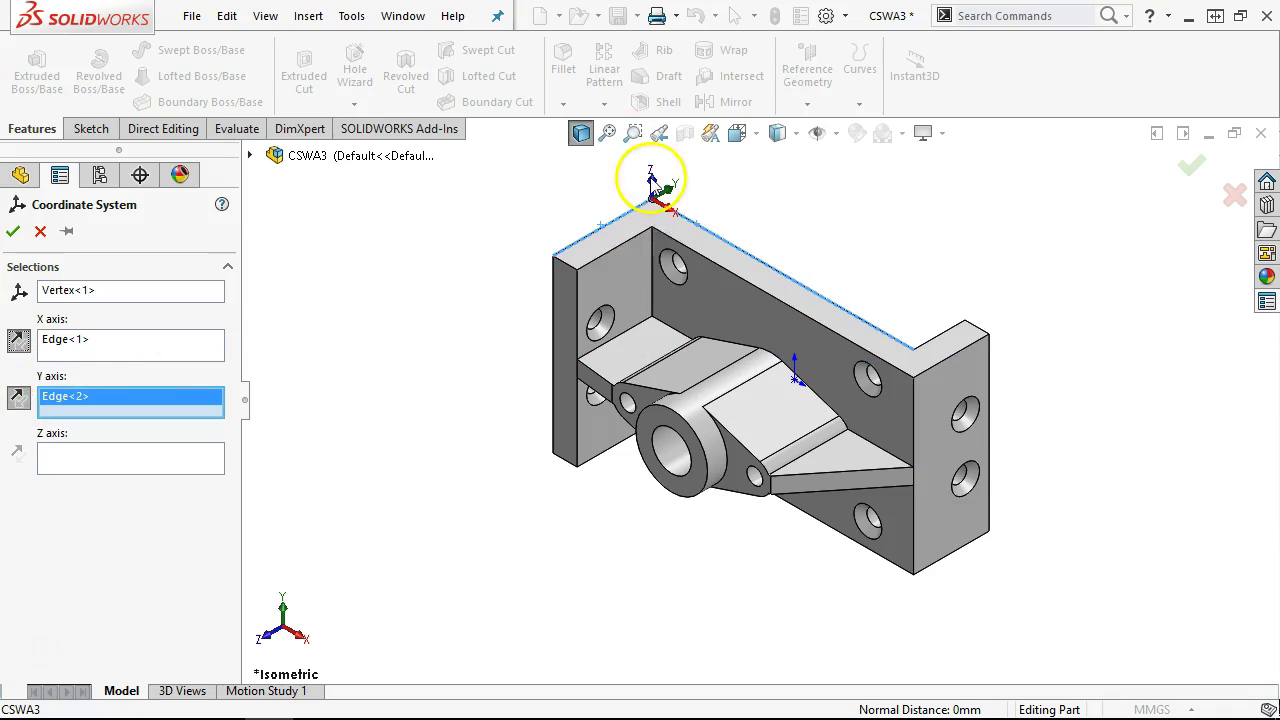
# Step: Clear the edge references from the coordinate system's X and Y axes
pyautogui.rightClick(50, 338)
pyautogui.click(100, 351)
pyautogui.rightClick(88, 401)
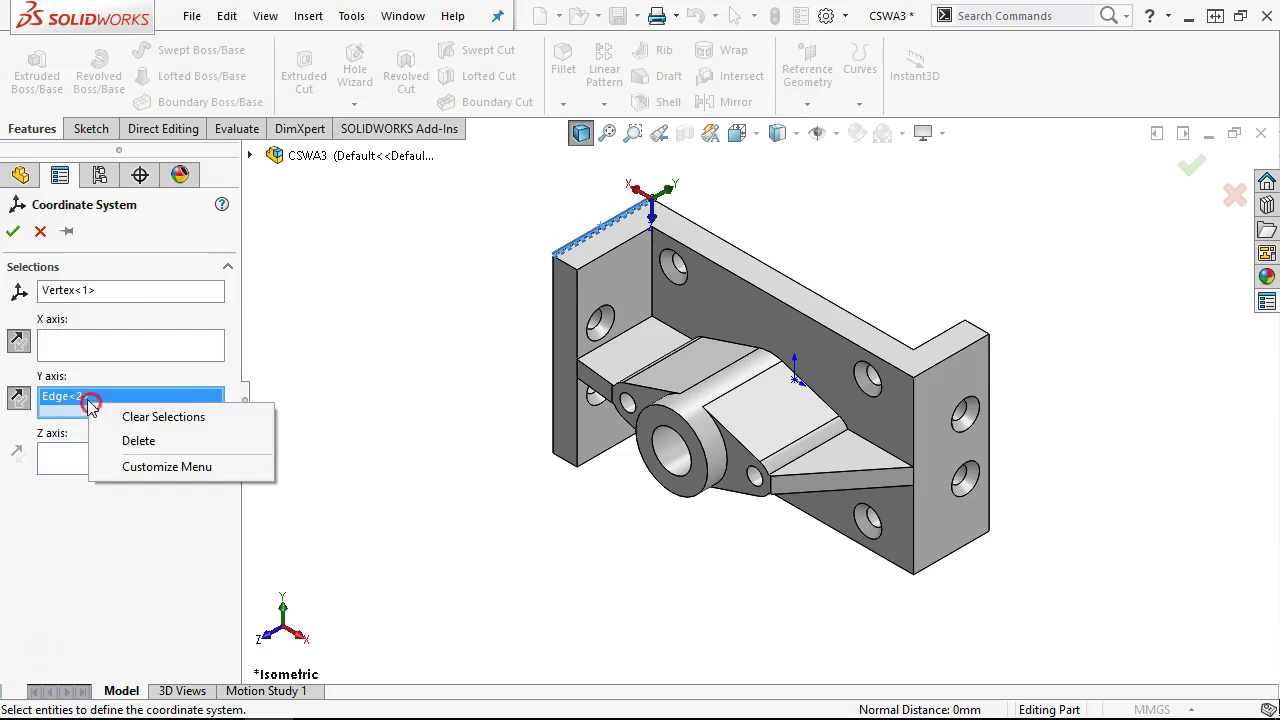
pyautogui.click(163, 416)
# Step: Try aligning the X axis with the back plate's upper rear edge and the Z axis with the left flange's outer upper edge, reversing axis directions
pyautogui.click(114, 343)
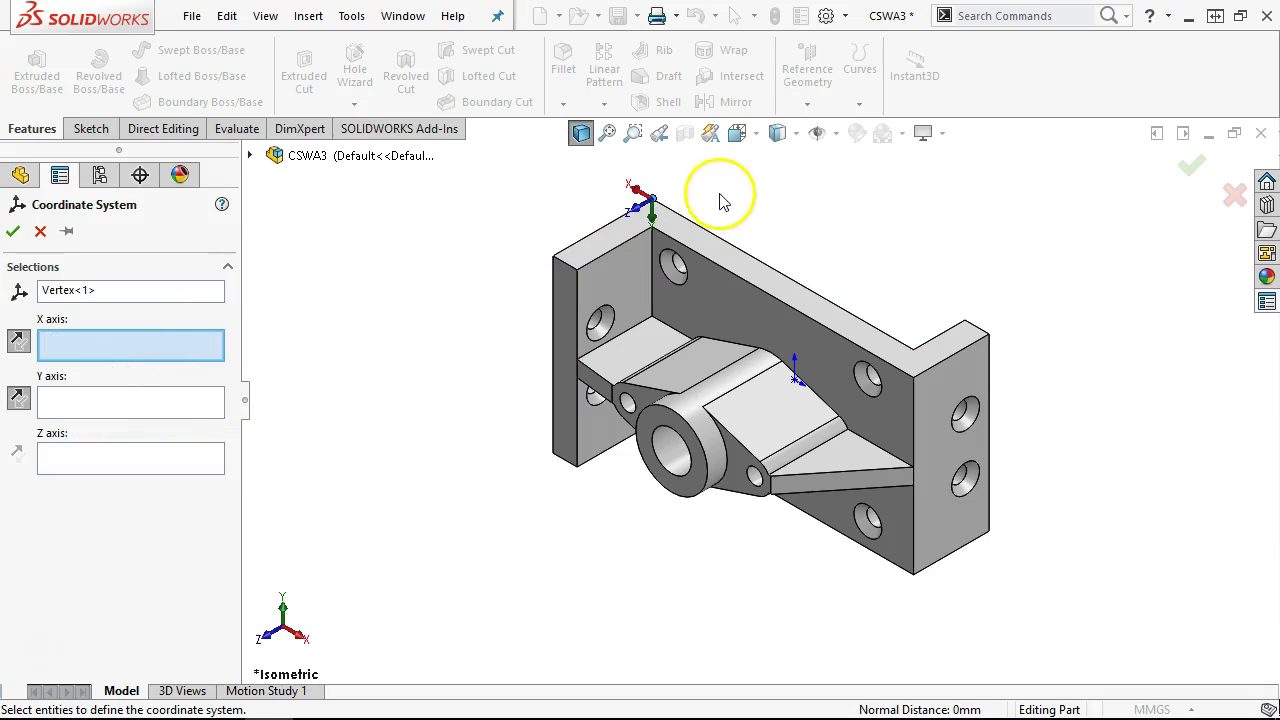
pyautogui.click(167, 345)
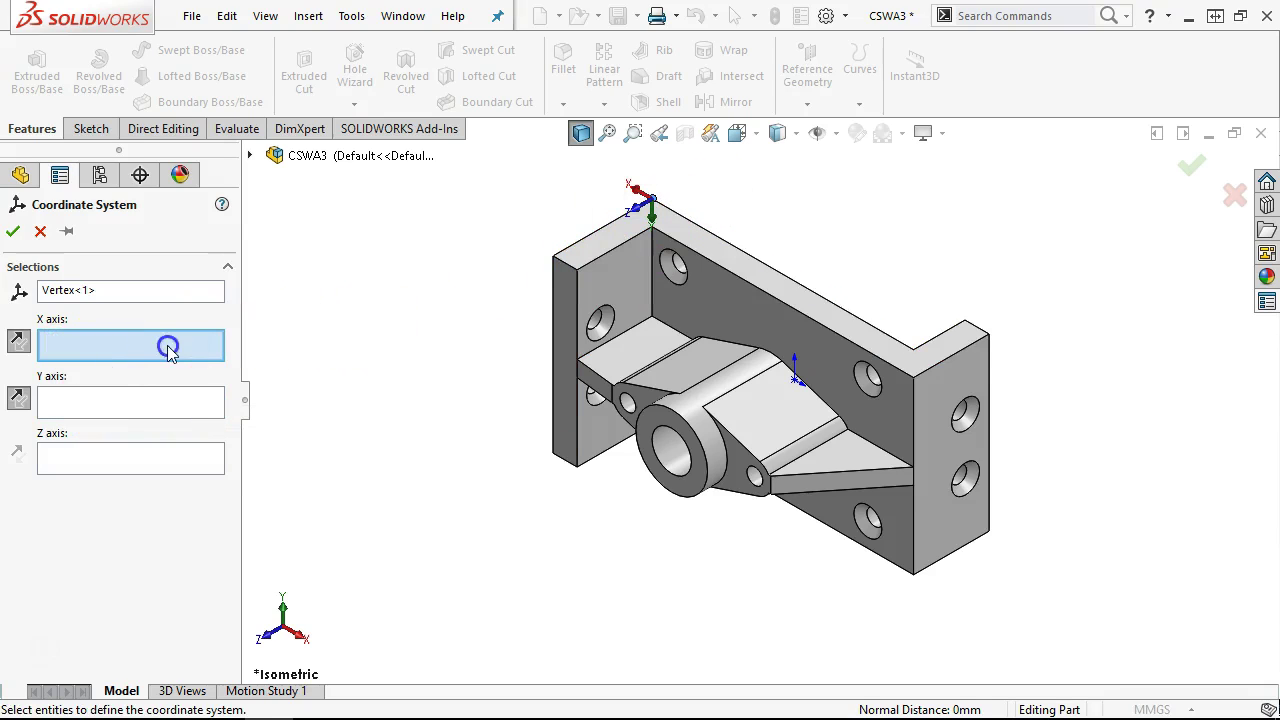
pyautogui.click(702, 232)
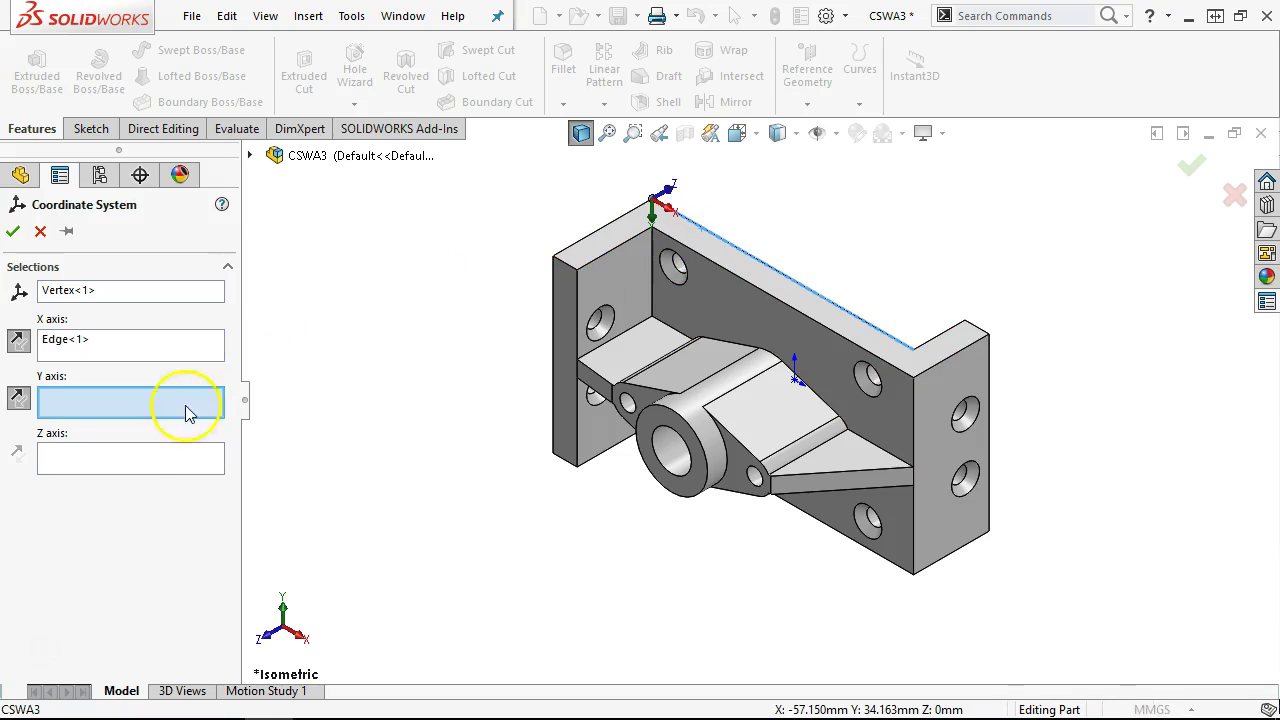
pyautogui.click(103, 457)
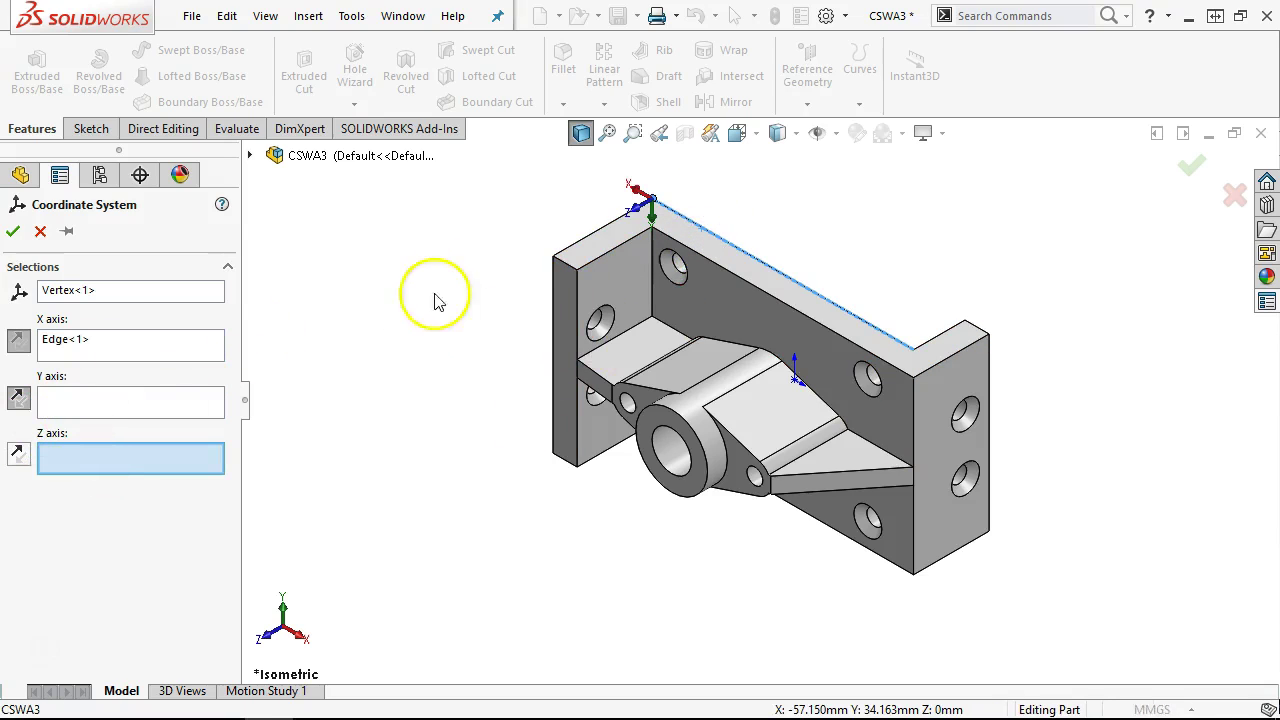
pyautogui.click(596, 240)
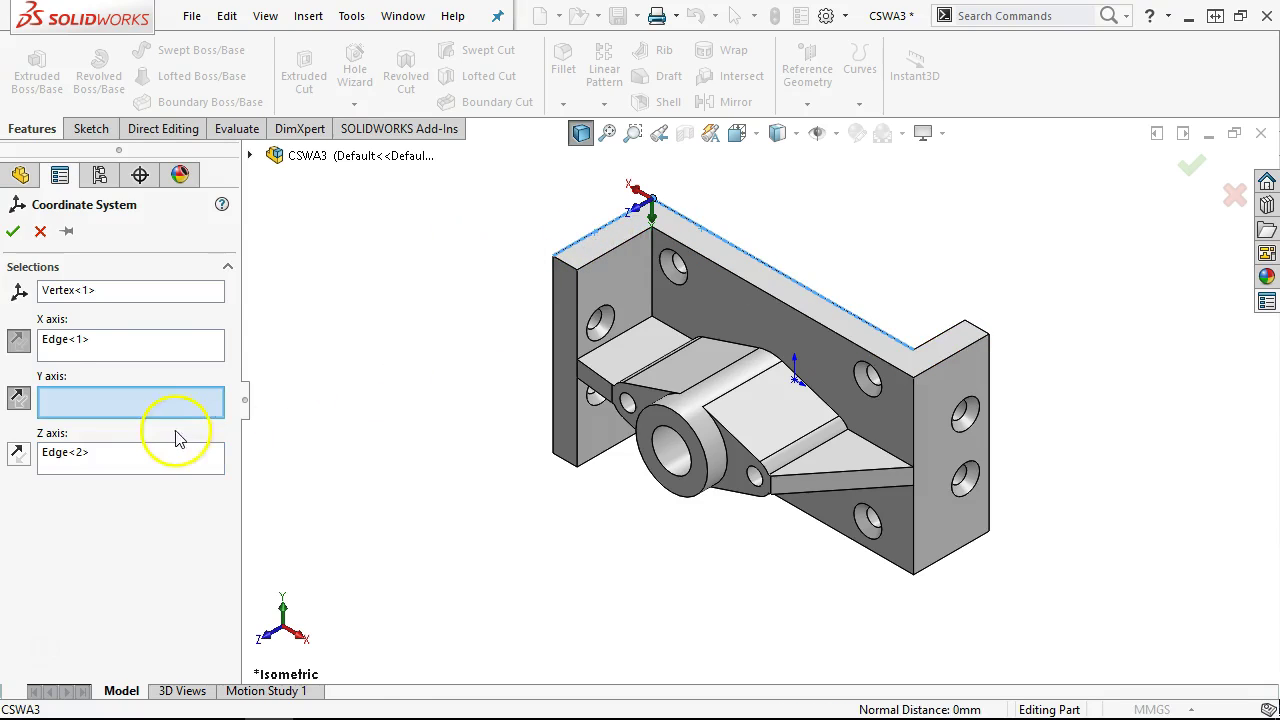
pyautogui.click(18, 453)
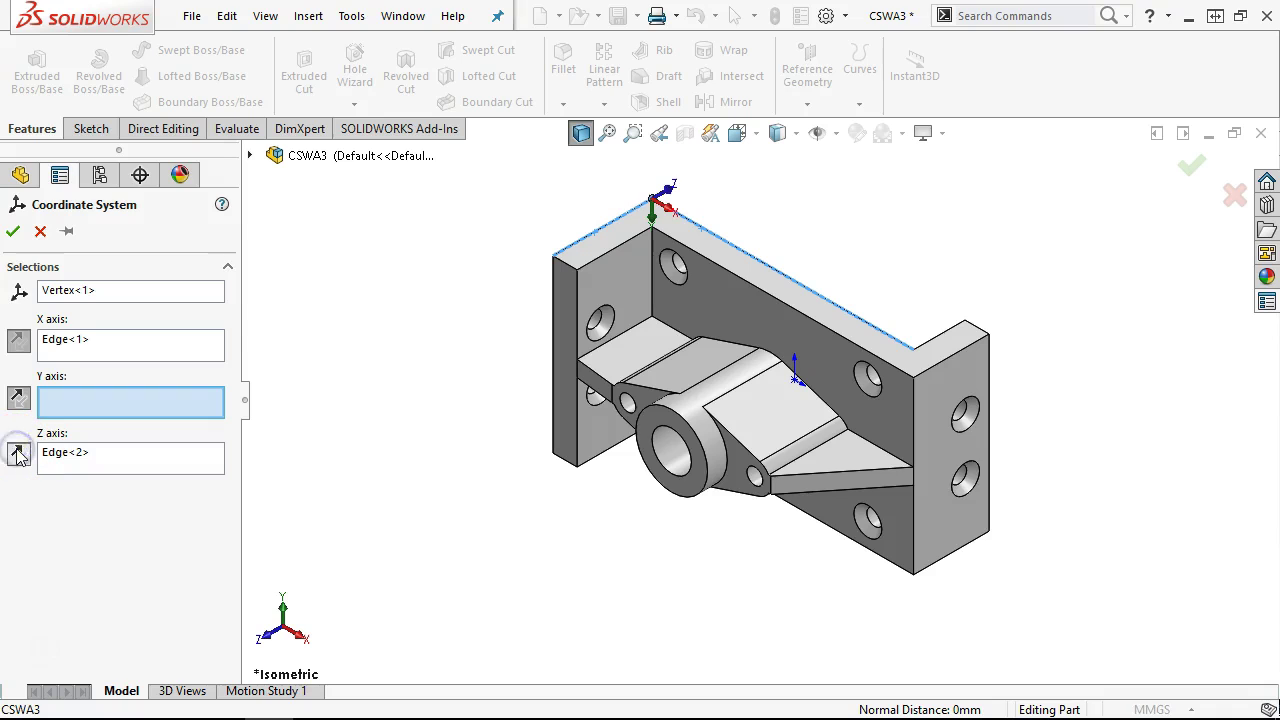
pyautogui.click(20, 342)
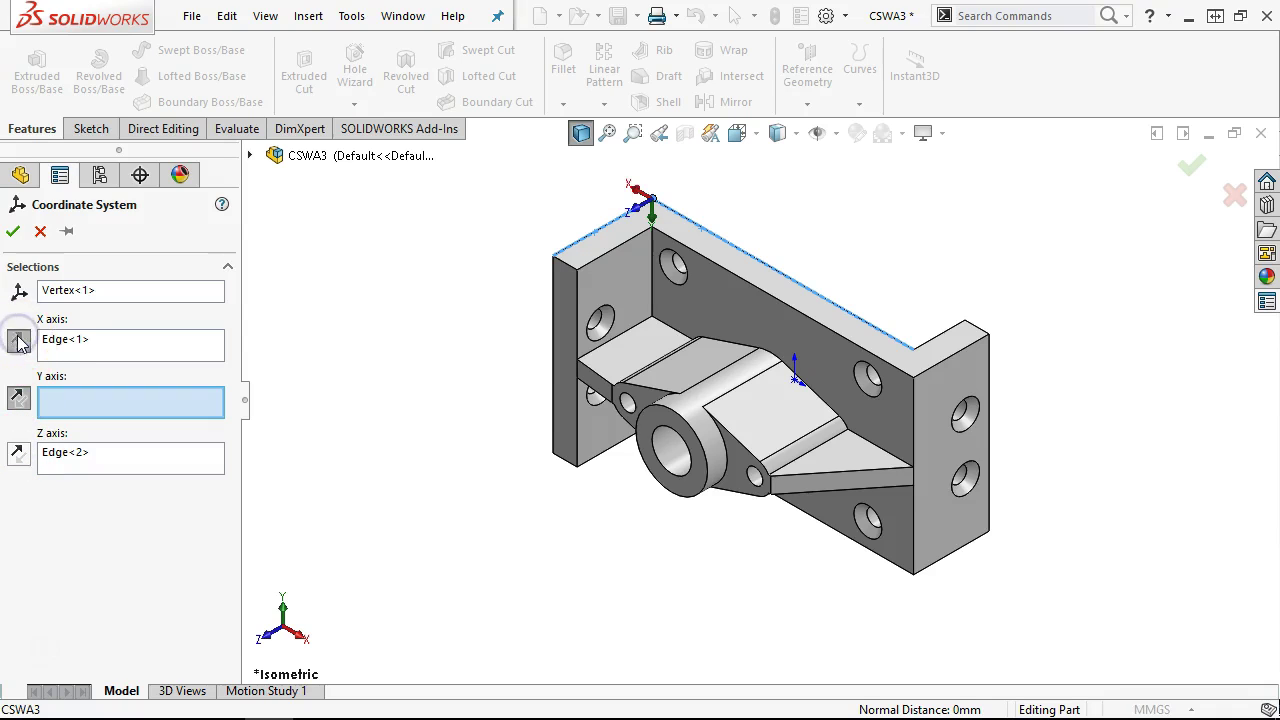
pyautogui.moveTo(457, 421); pyautogui.dragTo(471, 402, button='middle')
pyautogui.click(12, 395)
pyautogui.click(20, 340)
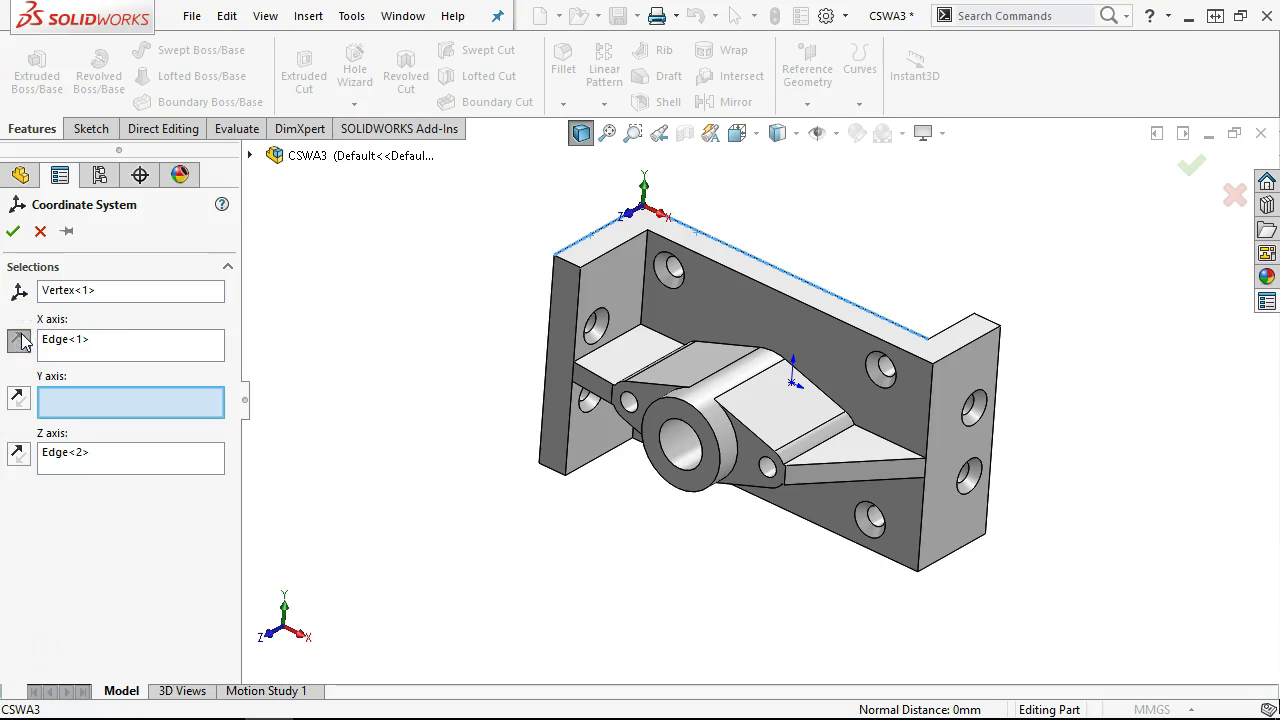
pyautogui.moveTo(480, 400); pyautogui.dragTo(535, 340, button='middle')
# Step: Clear the origin vertex and try aligning the Y axis with the vertical rear corner edge of the left flange, reversing its direction
pyautogui.rightClick(125, 290)
pyautogui.click(185, 300)
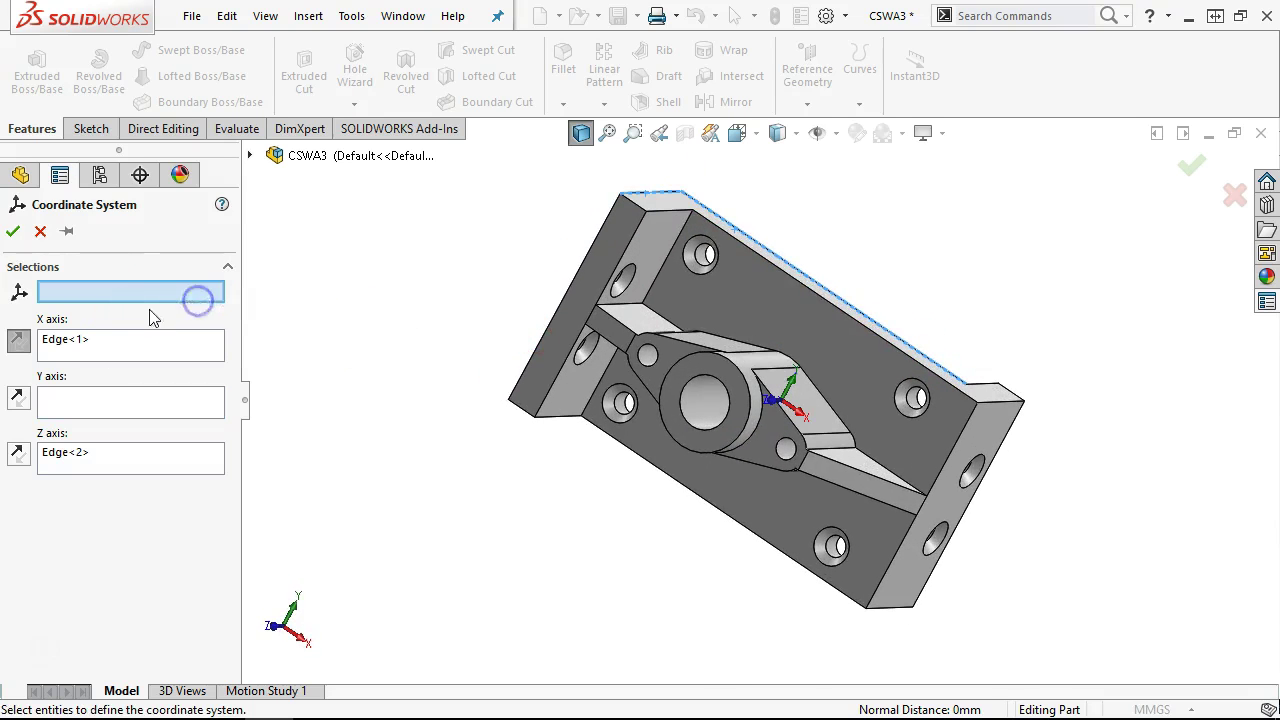
pyautogui.click(100, 390)
pyautogui.moveTo(398, 258); pyautogui.dragTo(443, 409, button='middle')
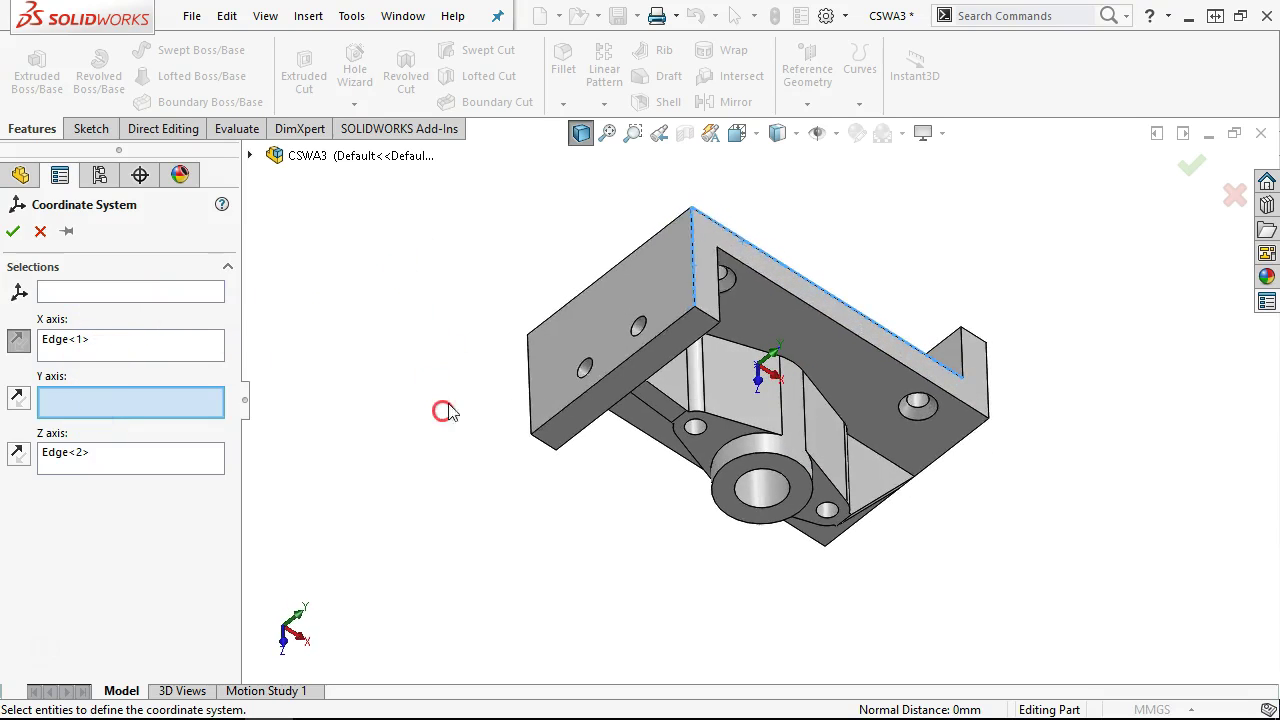
pyautogui.click(673, 227)
pyautogui.moveTo(535, 335); pyautogui.dragTo(486, 222, button='middle')
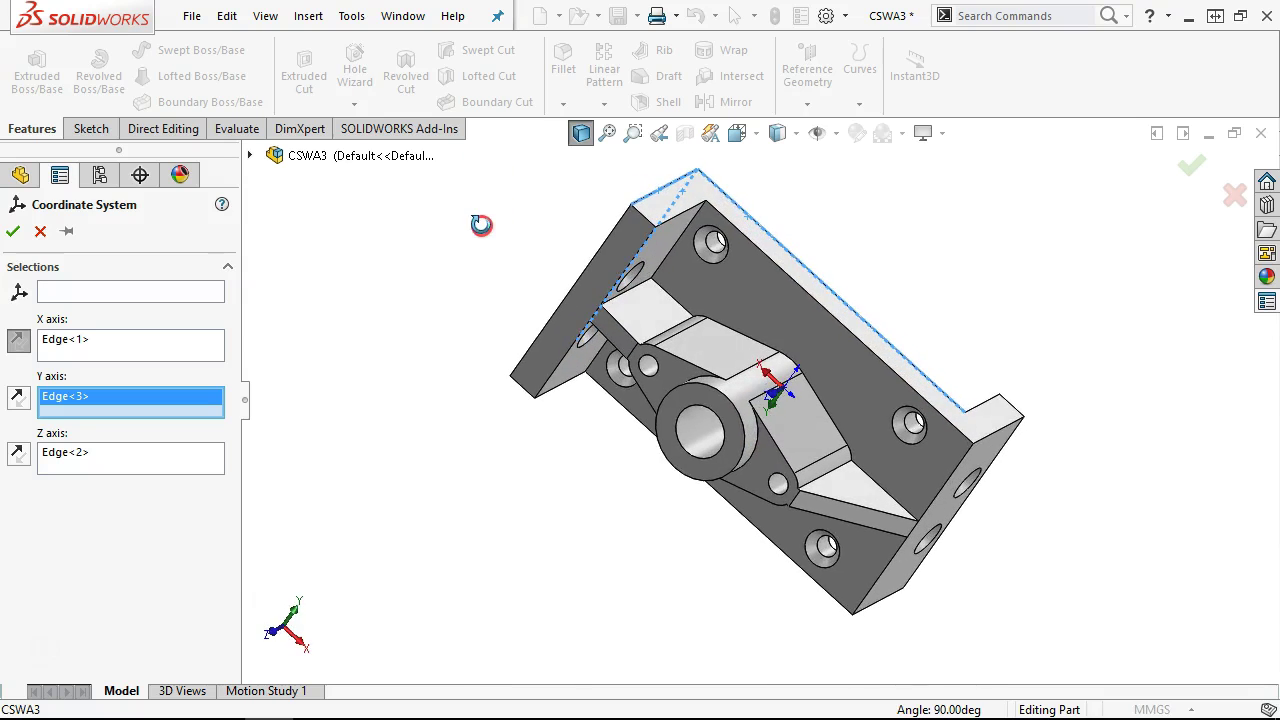
pyautogui.moveTo(423, 371); pyautogui.dragTo(456, 203, button='middle')
pyautogui.click(16, 400)
pyautogui.moveTo(343, 491); pyautogui.dragTo(349, 452, button='middle')
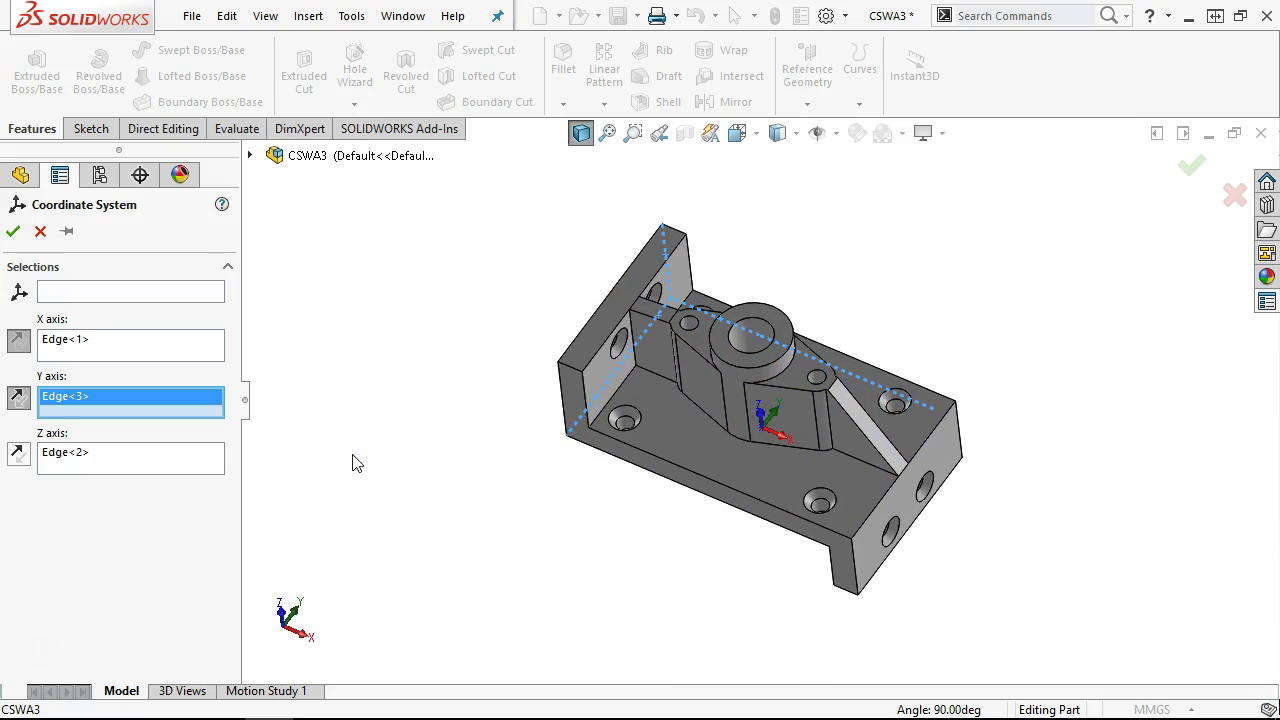
pyautogui.moveTo(842, 309); pyautogui.dragTo(804, 330, button='middle')
pyautogui.moveTo(414, 371); pyautogui.dragTo(412, 462, button='middle')
# Step: Clear the edge references from the coordinate system's X, Y and Z axes
pyautogui.rightClick(107, 338)
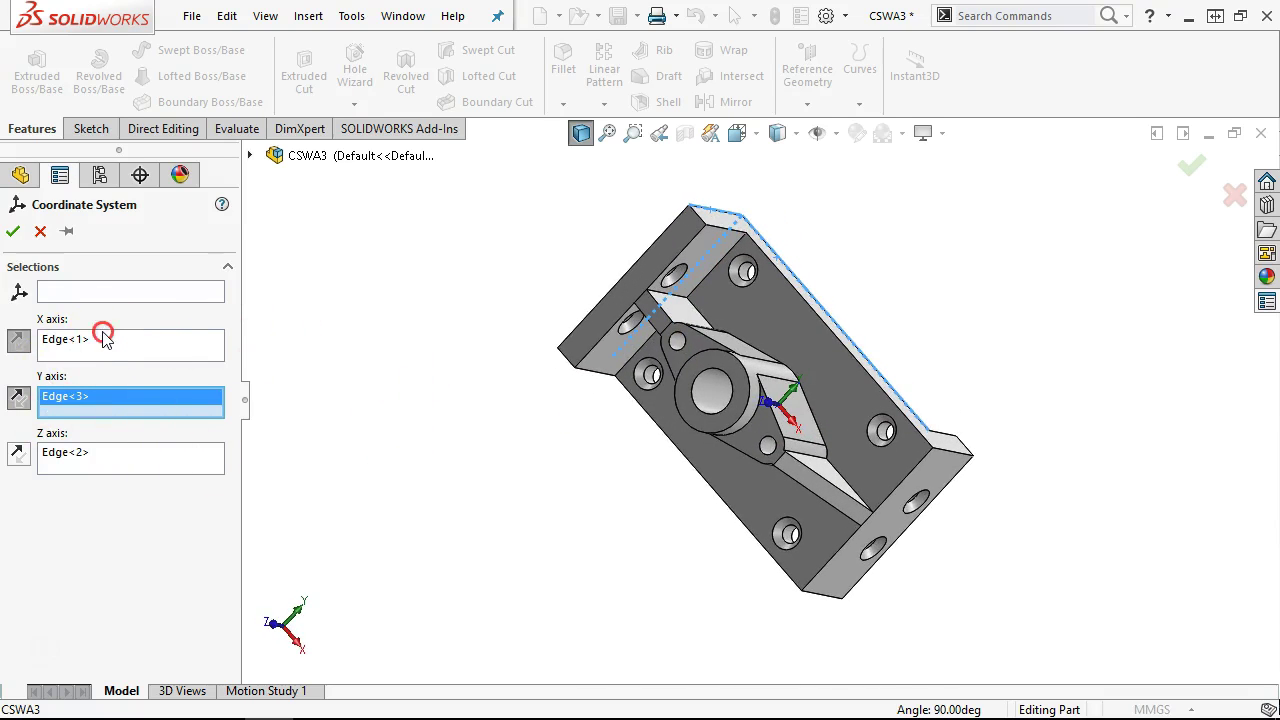
pyautogui.click(165, 356)
pyautogui.rightClick(116, 402)
pyautogui.click(189, 415)
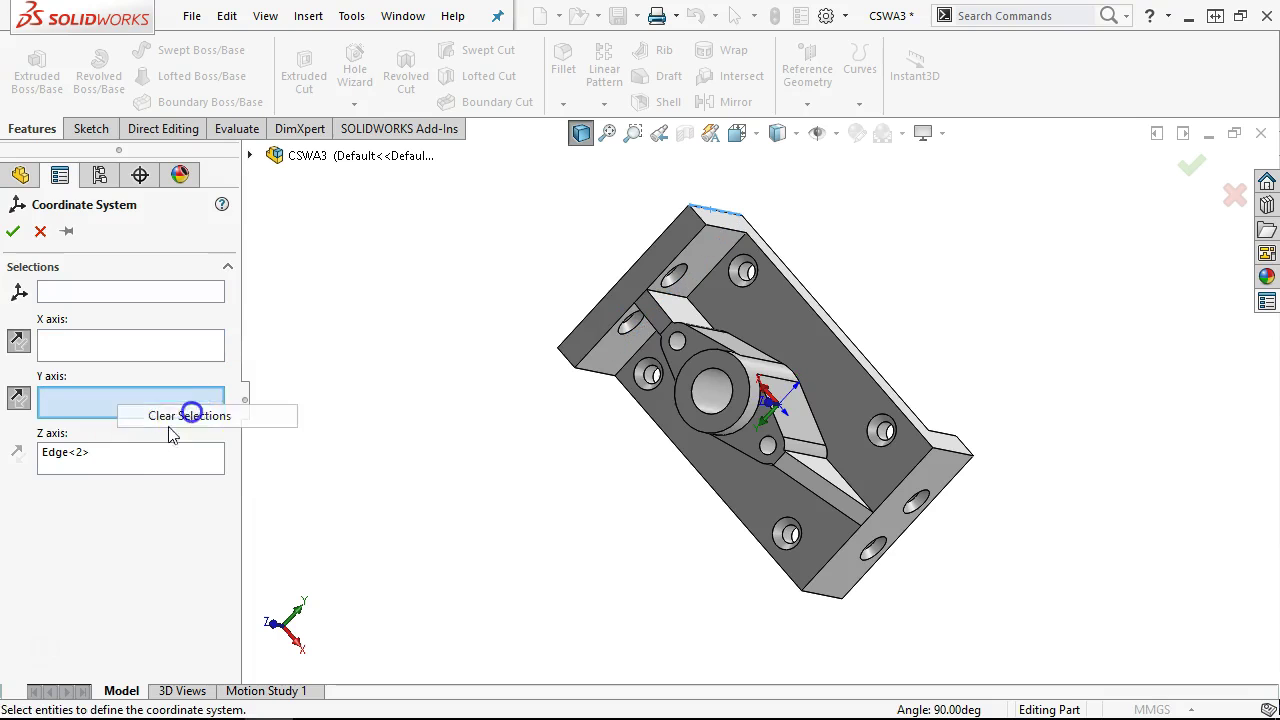
pyautogui.rightClick(125, 450)
pyautogui.click(190, 463)
# Step: Align the Z axis with the left flange's vertical rear corner edge and the X axis with the back plate's upper rear edge
pyautogui.moveTo(425, 485); pyautogui.dragTo(739, 338, button='middle')
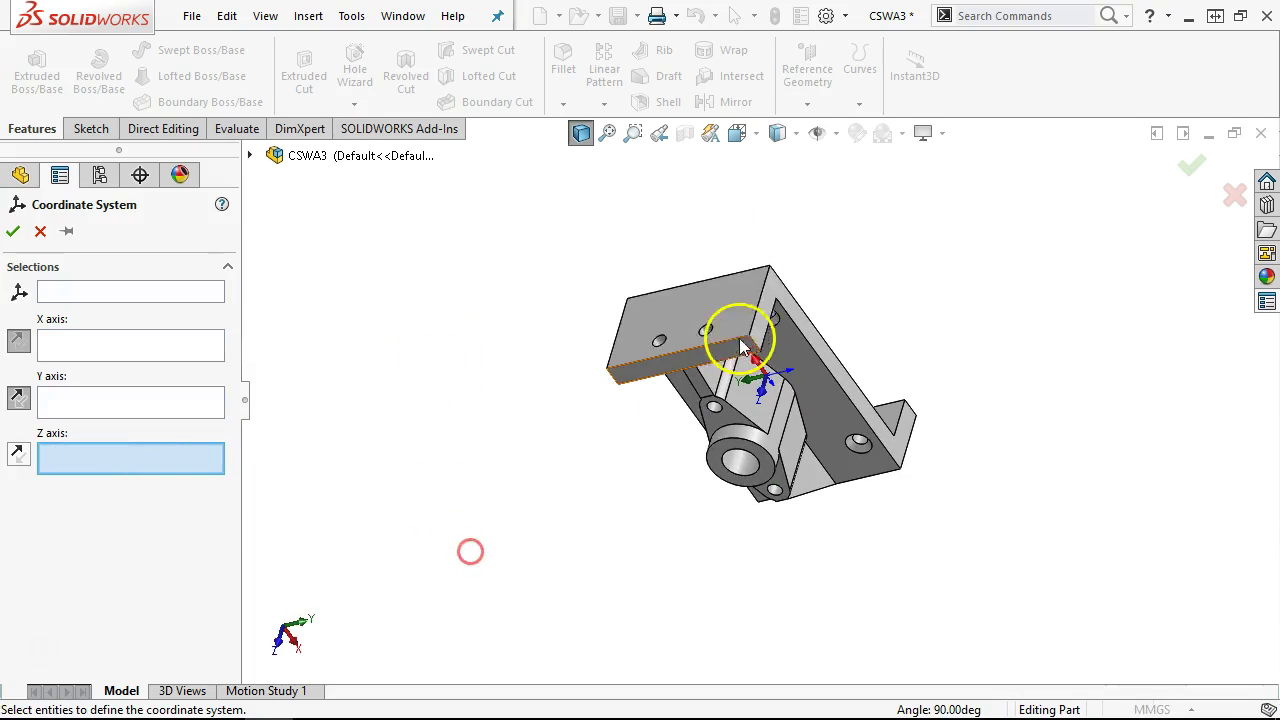
pyautogui.click(749, 264)
pyautogui.moveTo(751, 274); pyautogui.dragTo(620, 180, button='middle')
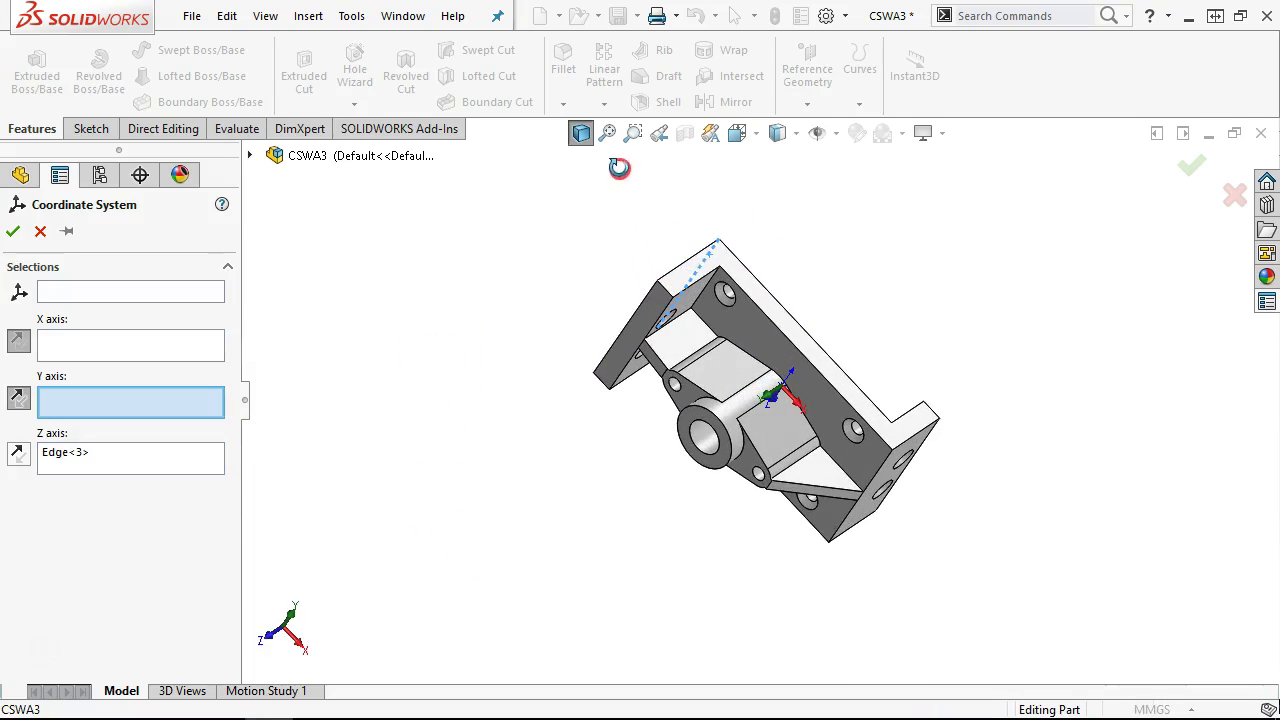
pyautogui.click(78, 348)
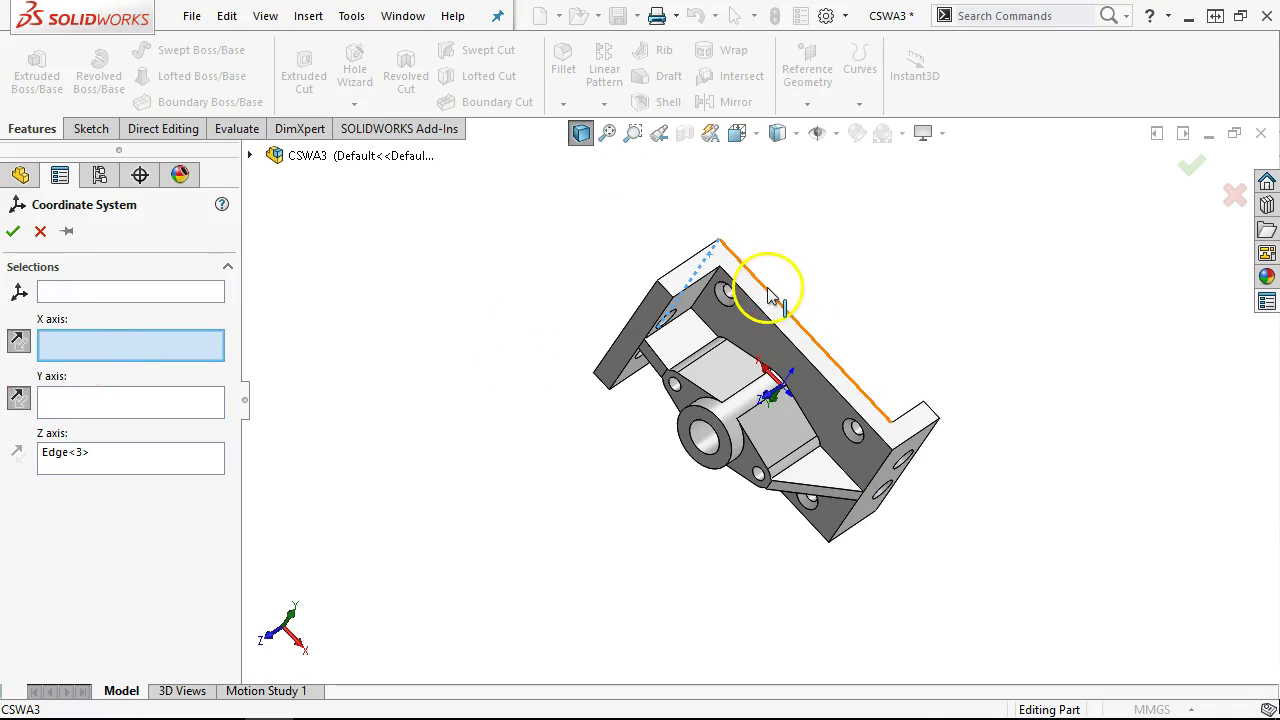
pyautogui.click(766, 287)
# Step: Align the Y axis with the left flange's outer upper edge and reverse the Z axis direction
pyautogui.click(72, 456)
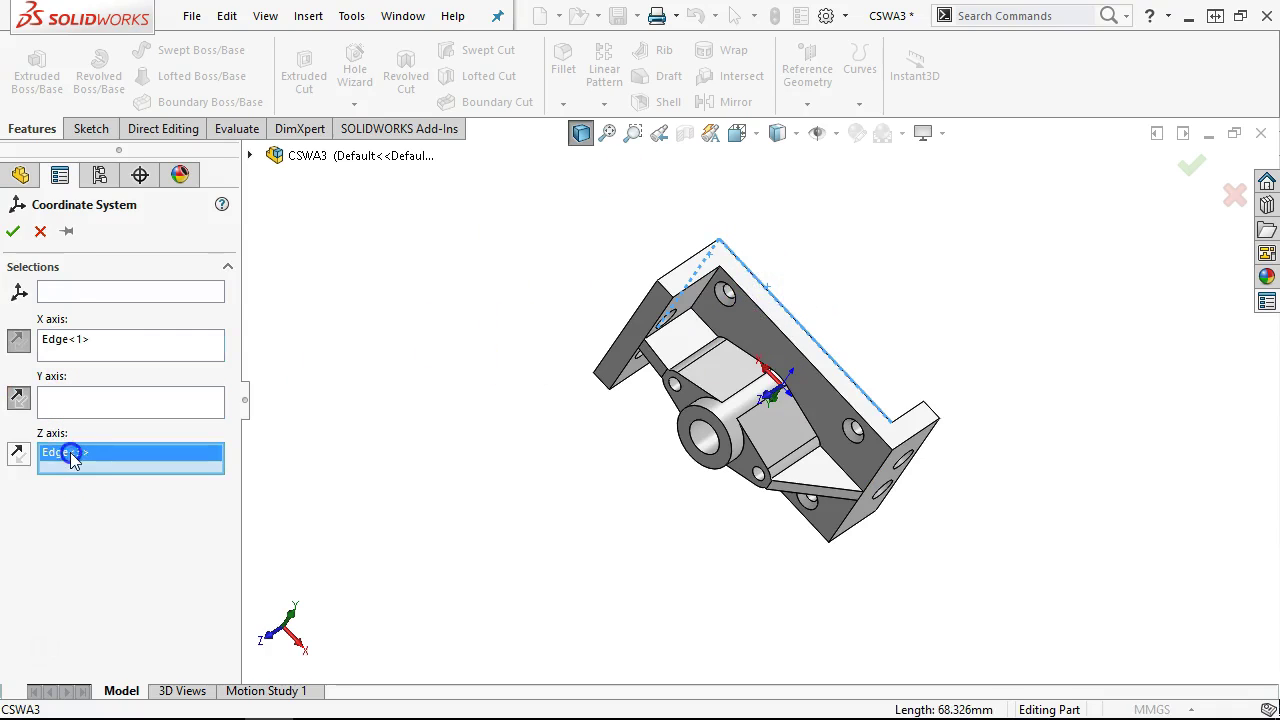
pyautogui.click(87, 401)
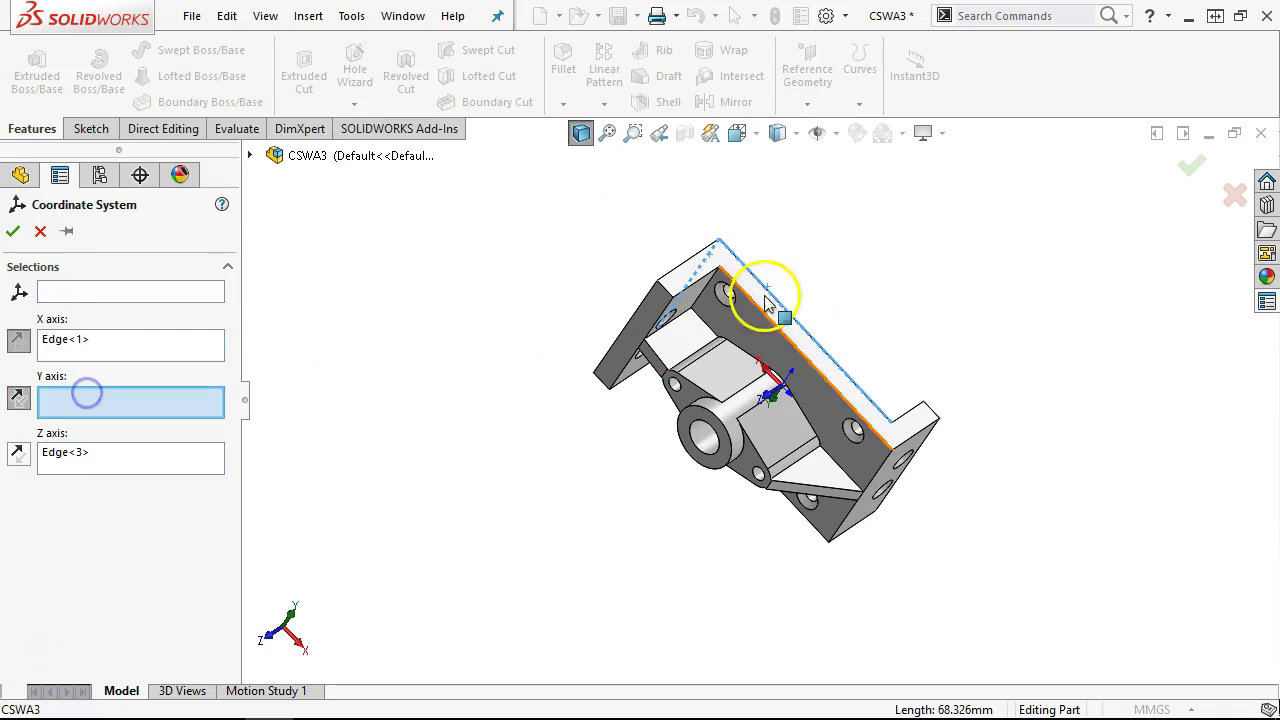
pyautogui.click(676, 277)
pyautogui.moveTo(600, 309); pyautogui.dragTo(597, 219, button='middle')
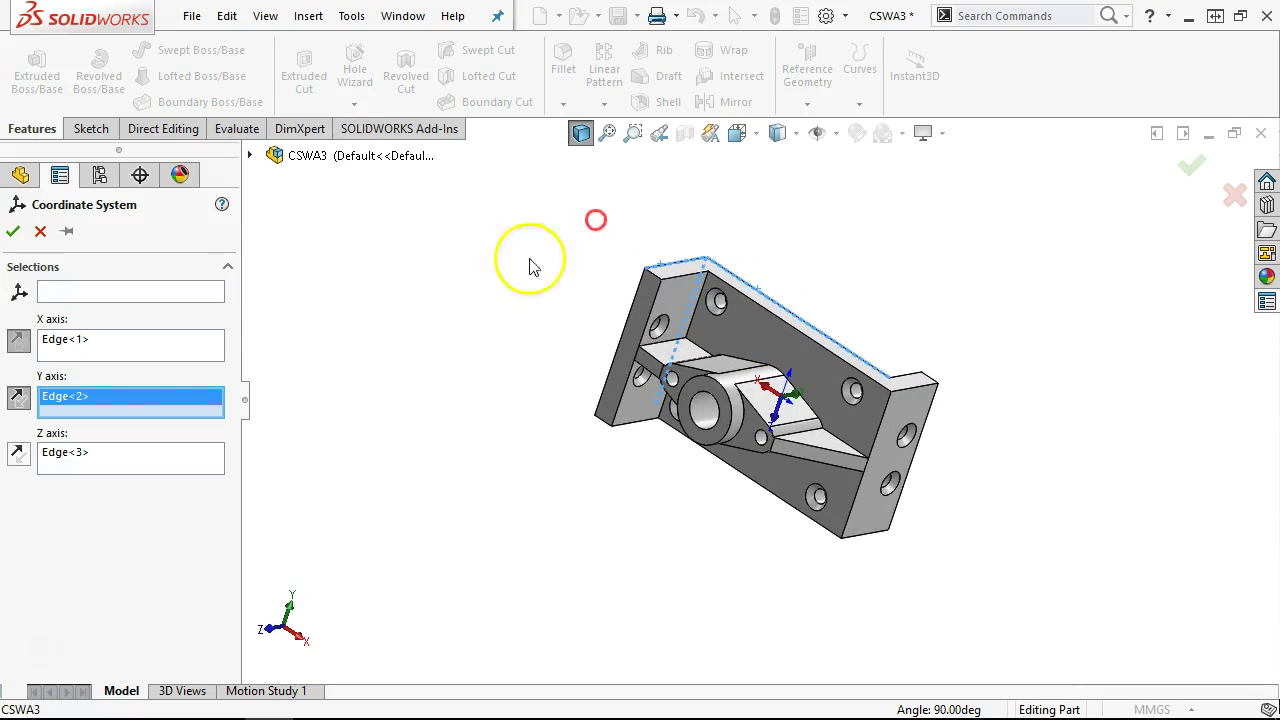
pyautogui.click(17, 455)
pyautogui.moveTo(400, 411); pyautogui.dragTo(354, 453, button='middle')
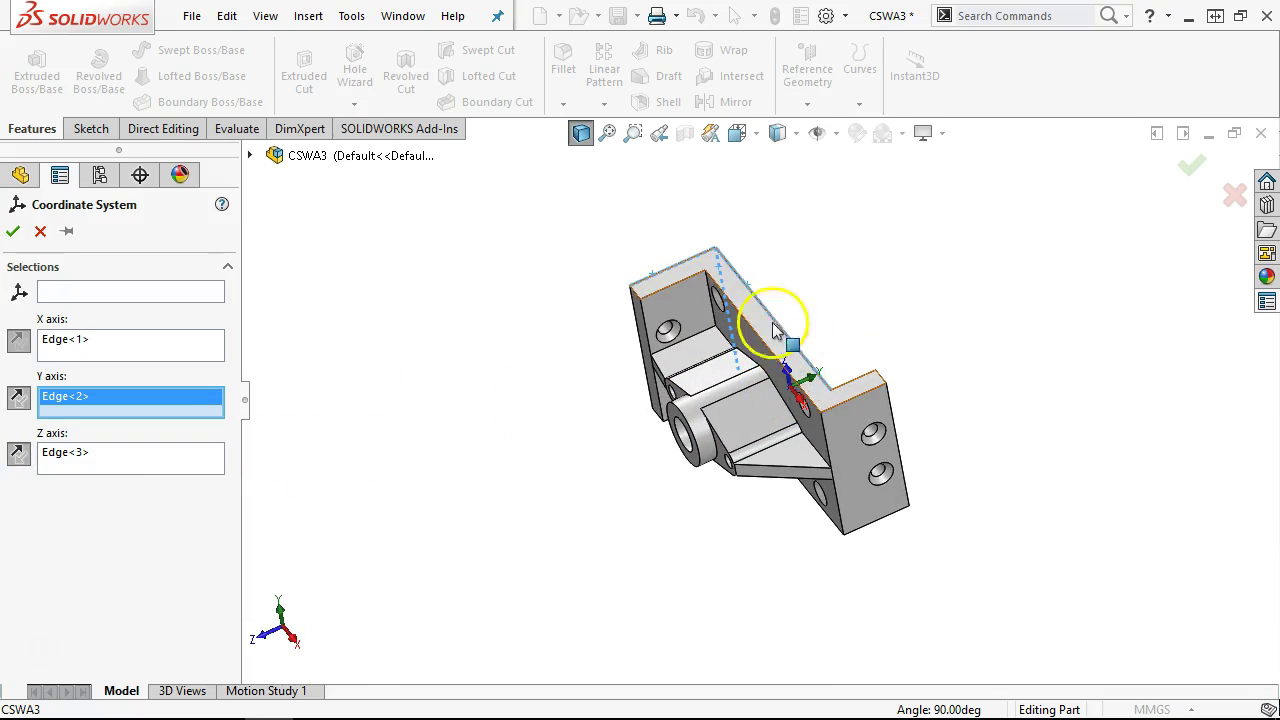
pyautogui.moveTo(809, 354); pyautogui.dragTo(820, 323, button='middle')
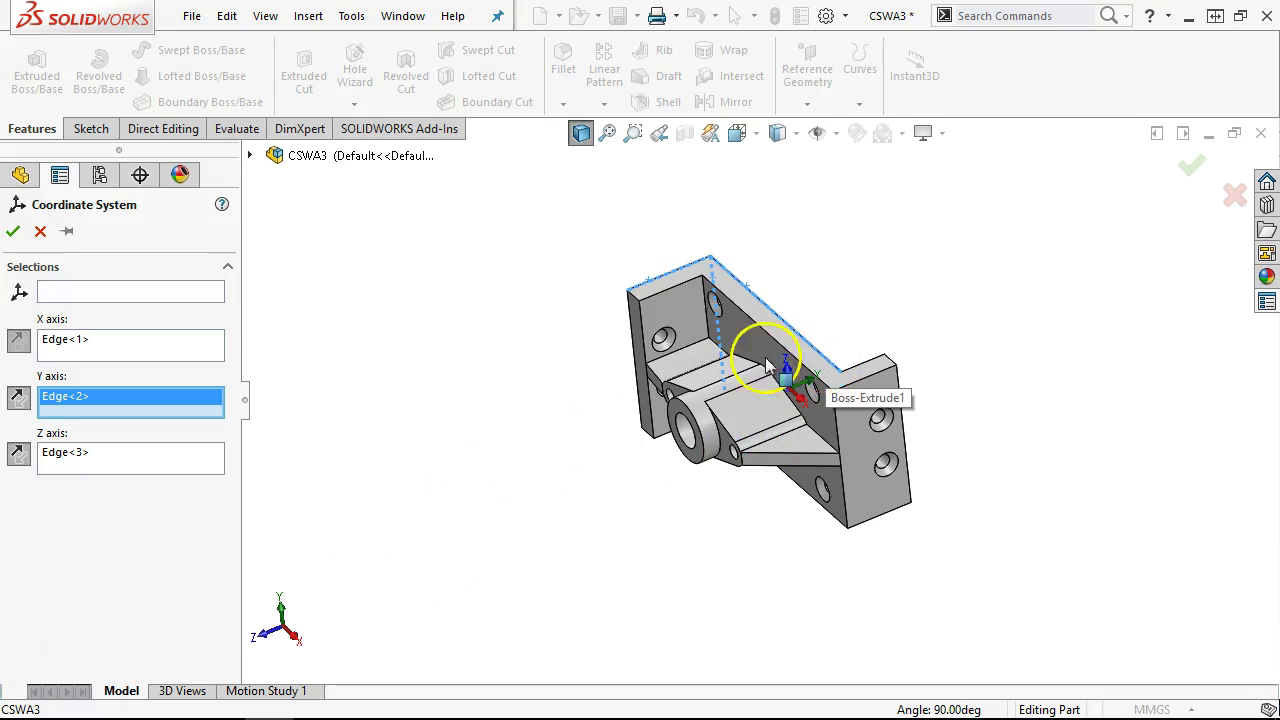
pyautogui.moveTo(488, 456); pyautogui.dragTo(494, 486, button='middle')
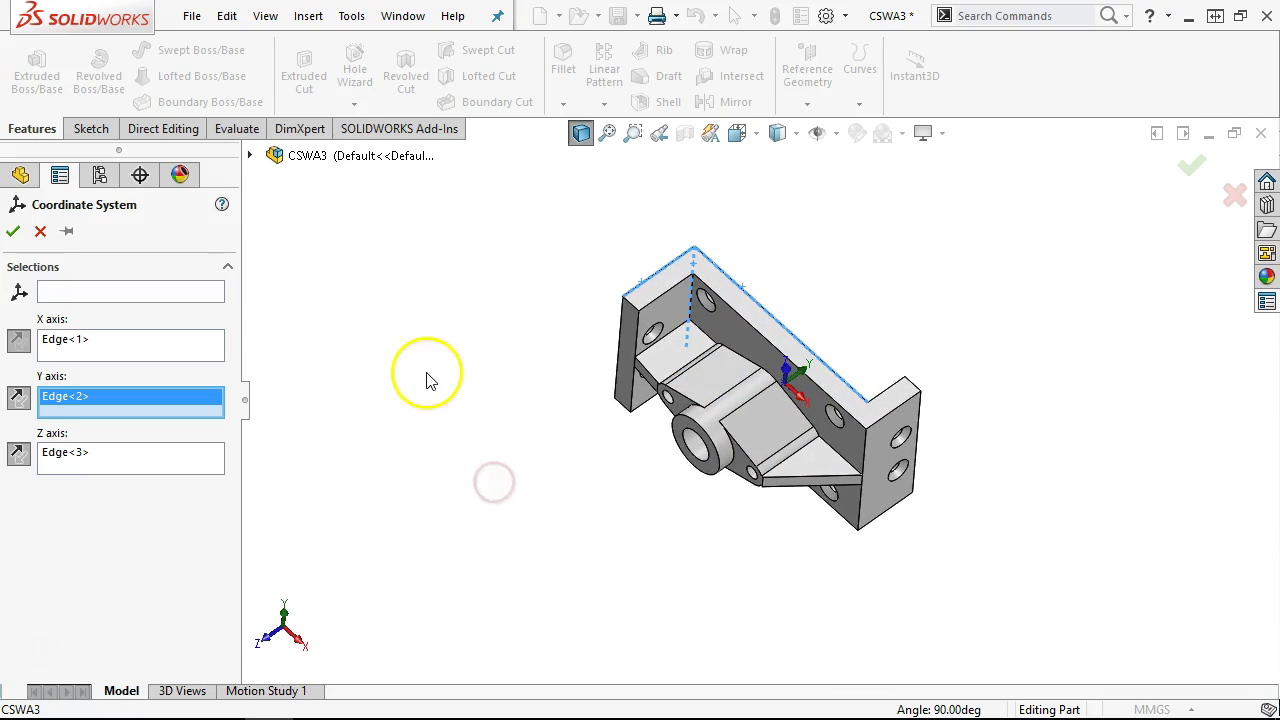
# Step: Remove the Z axis edge reference, set the origin at the upper rear corner vertex beside the left flange, and create the coordinate system
pyautogui.click(83, 290)
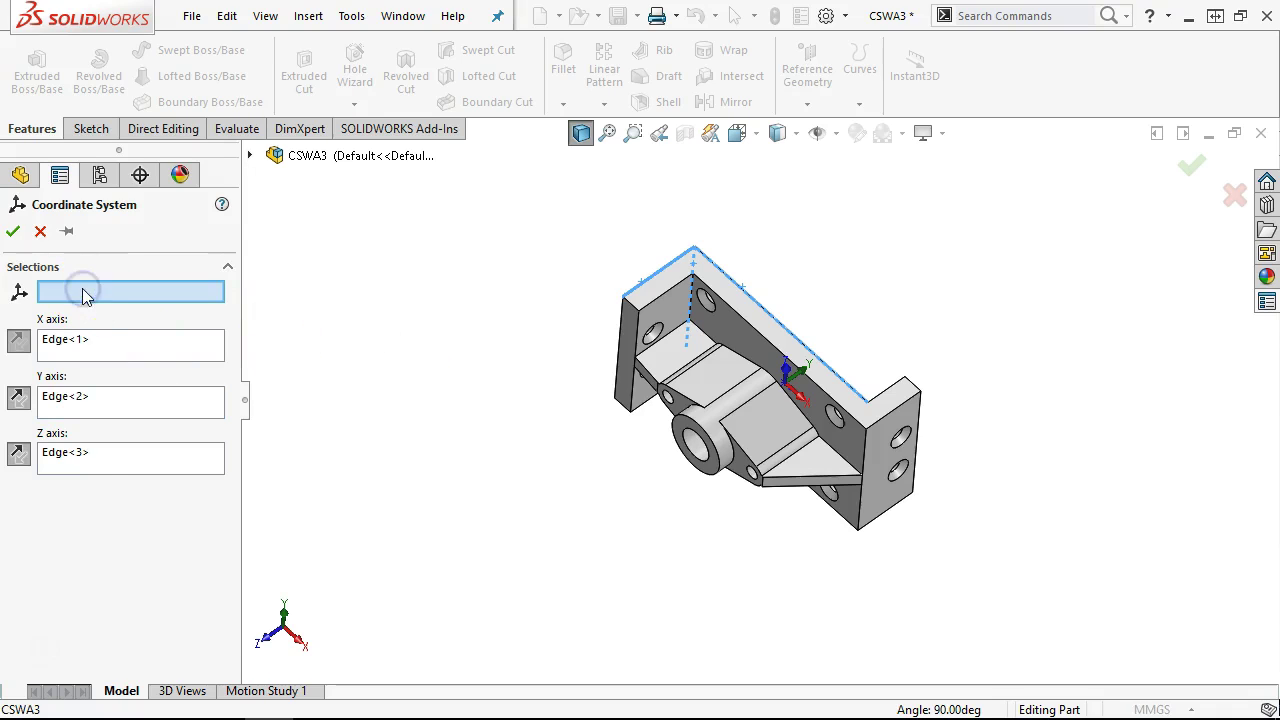
pyautogui.click(83, 455)
pyautogui.press('Delete')
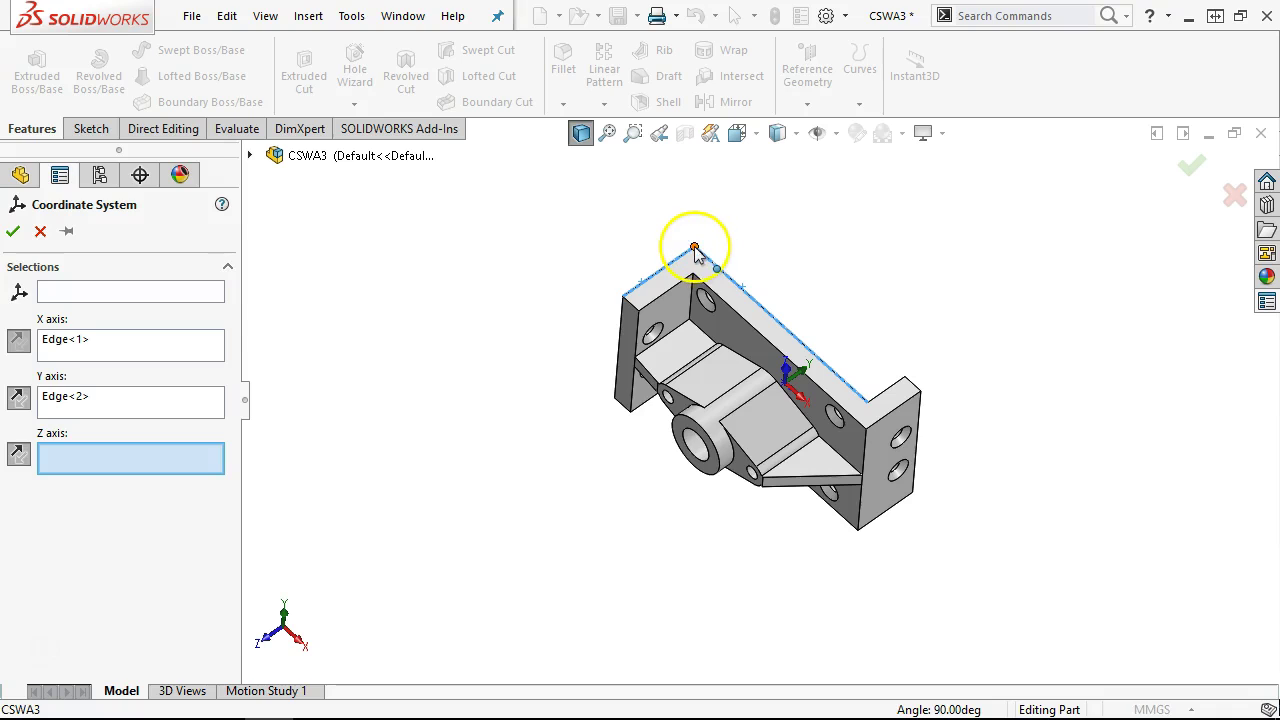
pyautogui.click(695, 249)
pyautogui.click(420, 387)
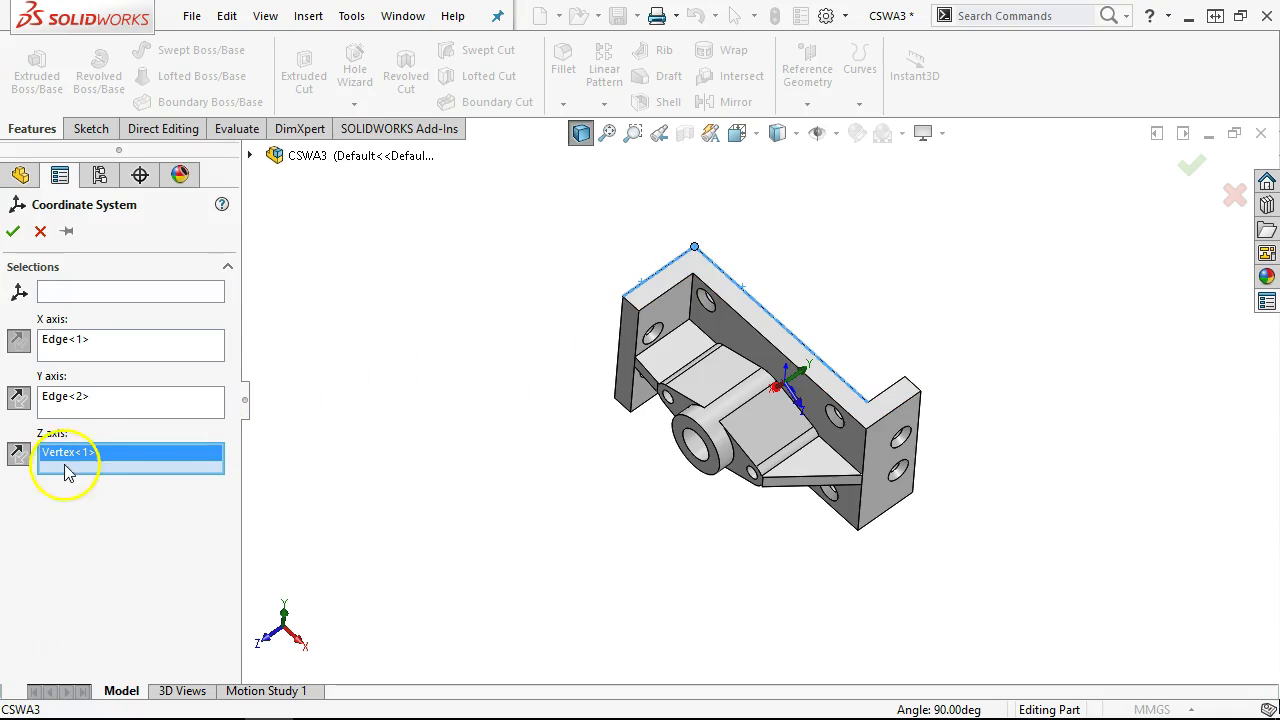
pyautogui.press('Delete')
pyautogui.click(123, 289)
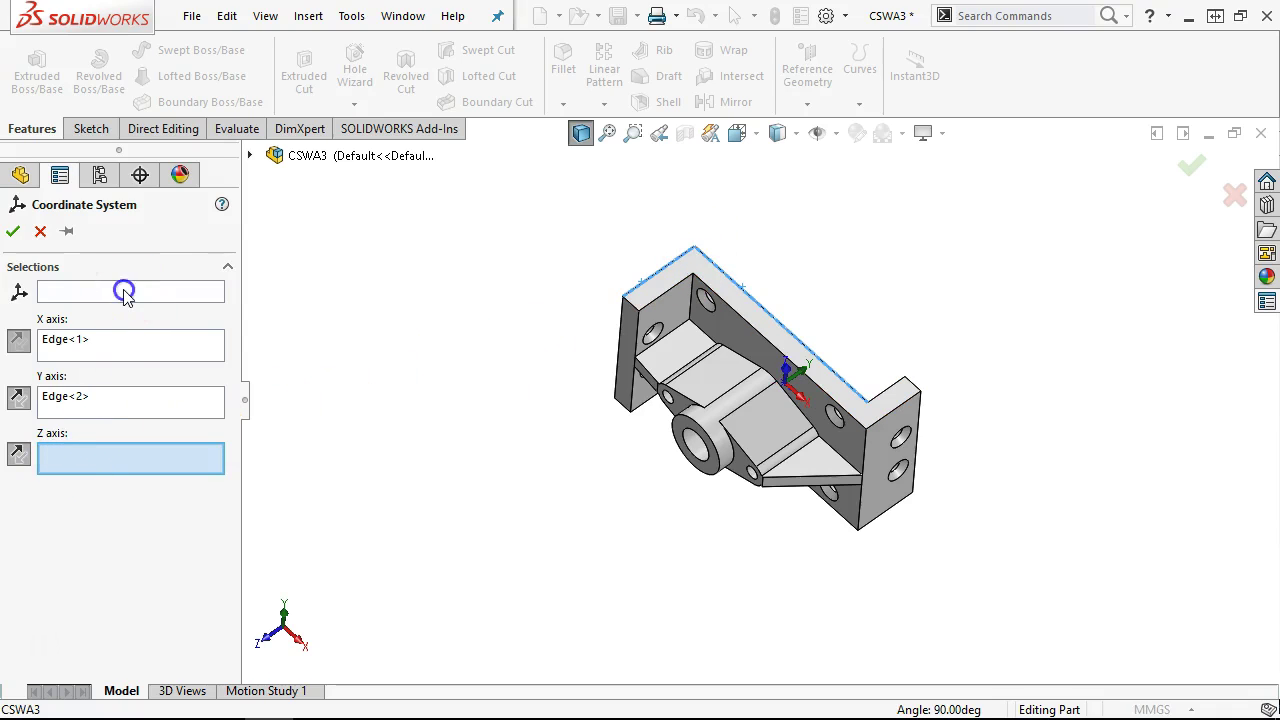
pyautogui.click(695, 243)
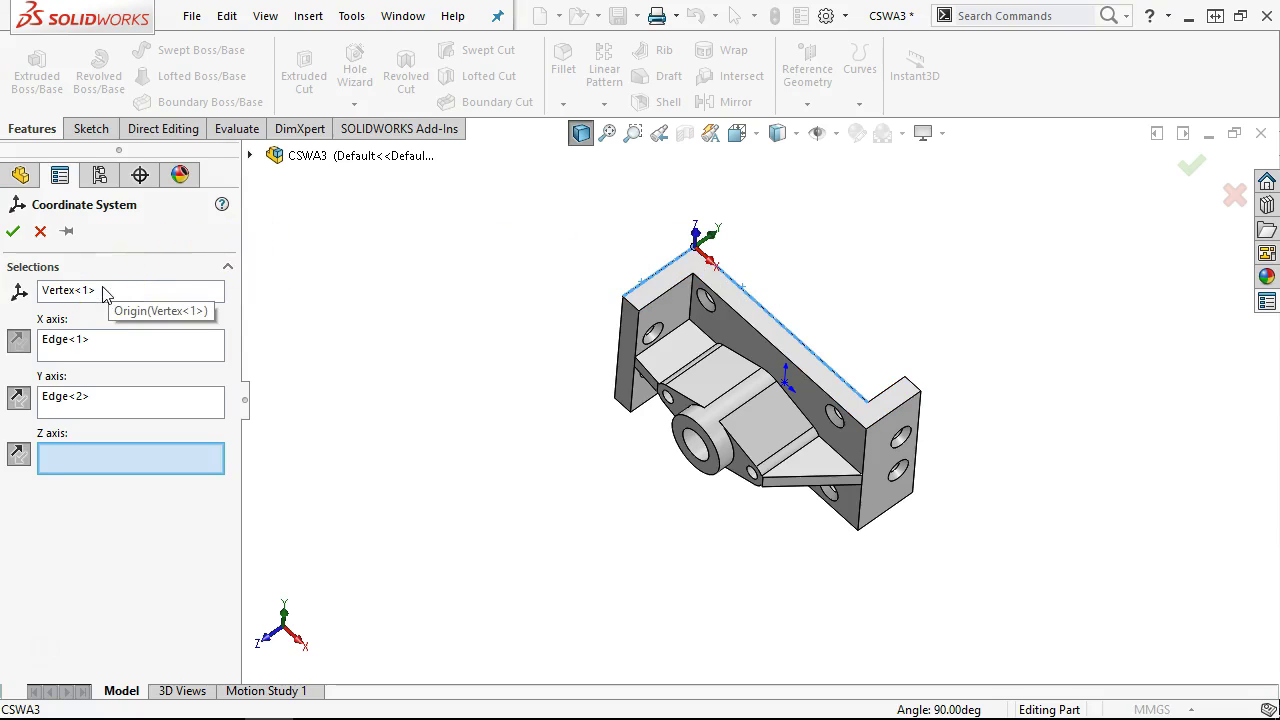
pyautogui.click(13, 231)
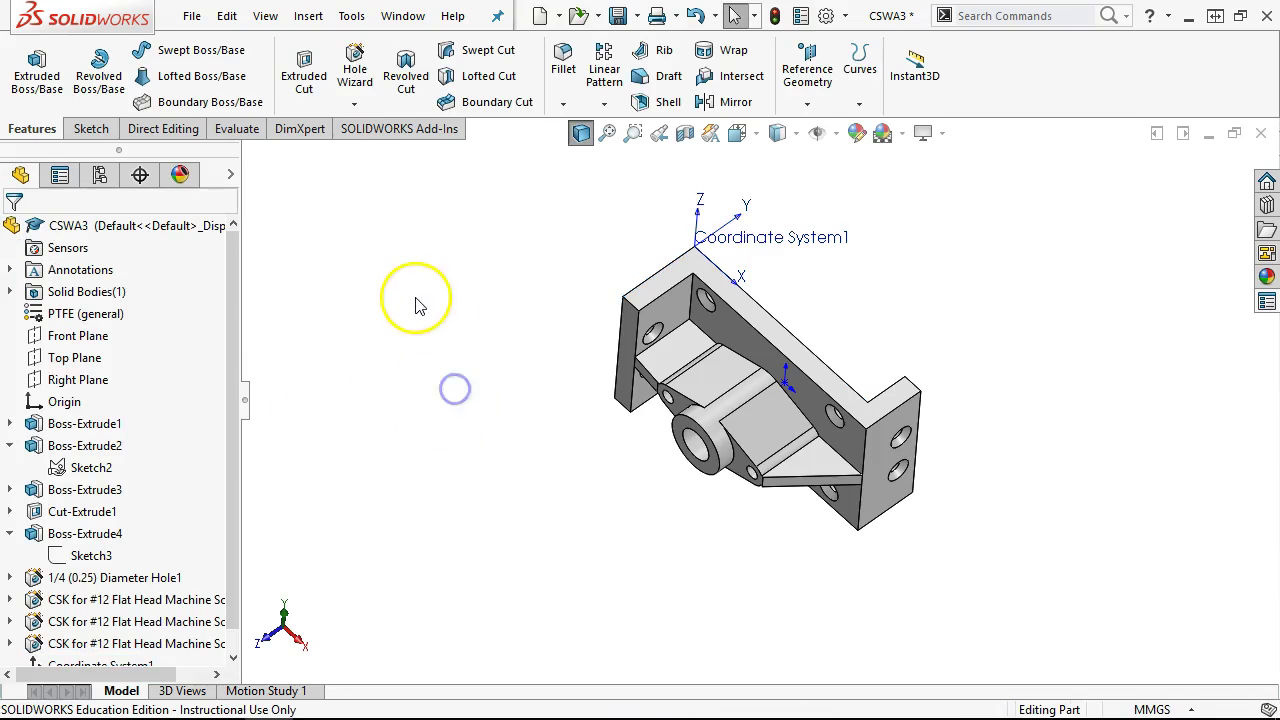
# Step: Evaluate the bracket's mass properties with coordinate values reported relative to Coordinate System1
pyautogui.click(247, 132)
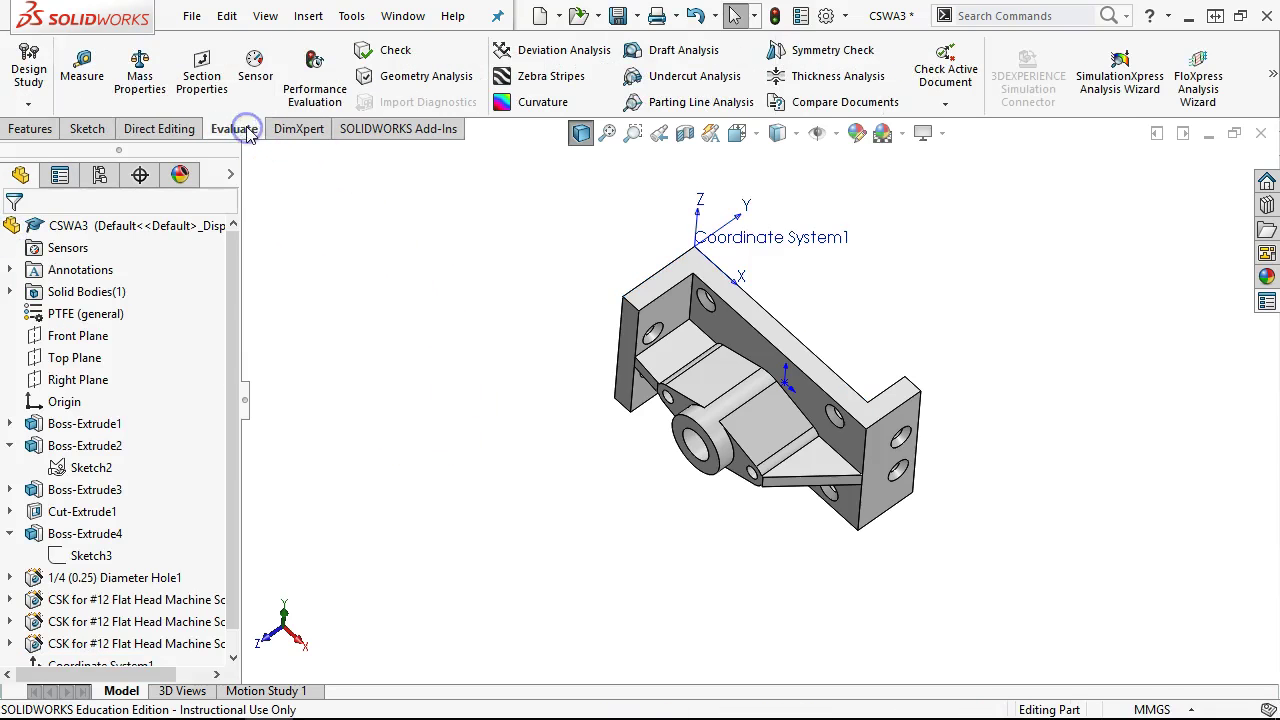
pyautogui.click(139, 75)
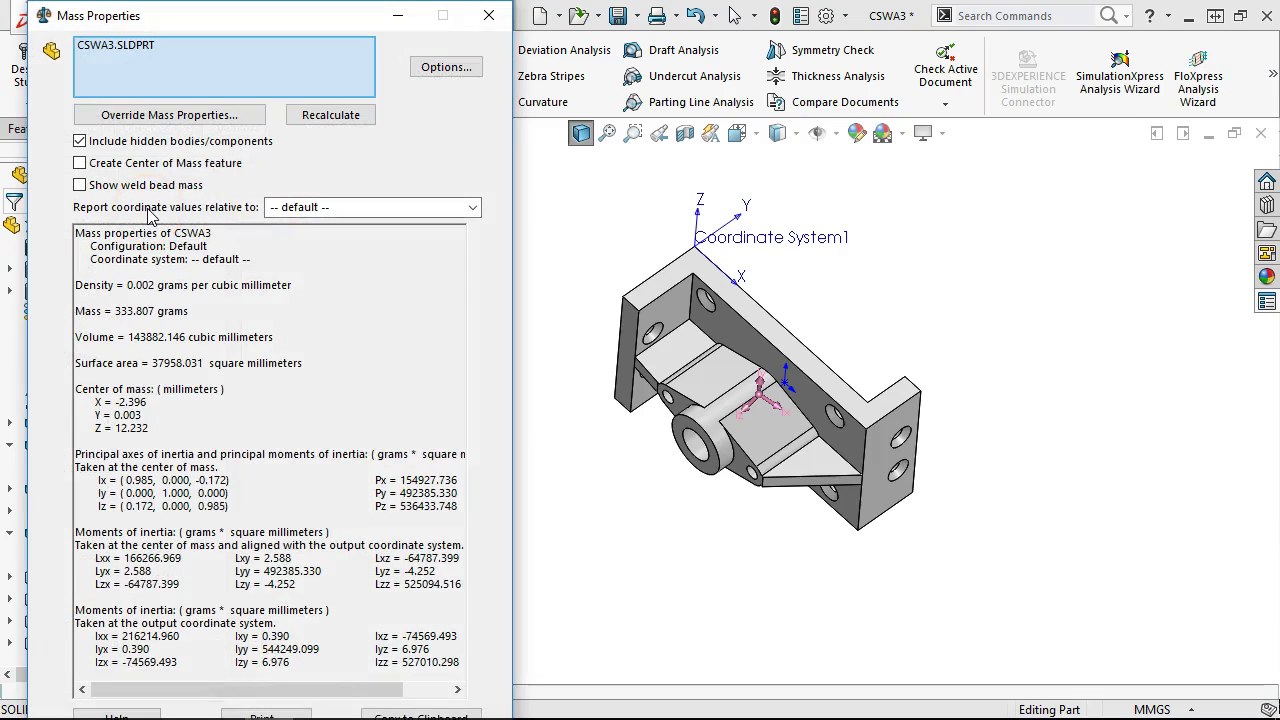
pyautogui.click(275, 207)
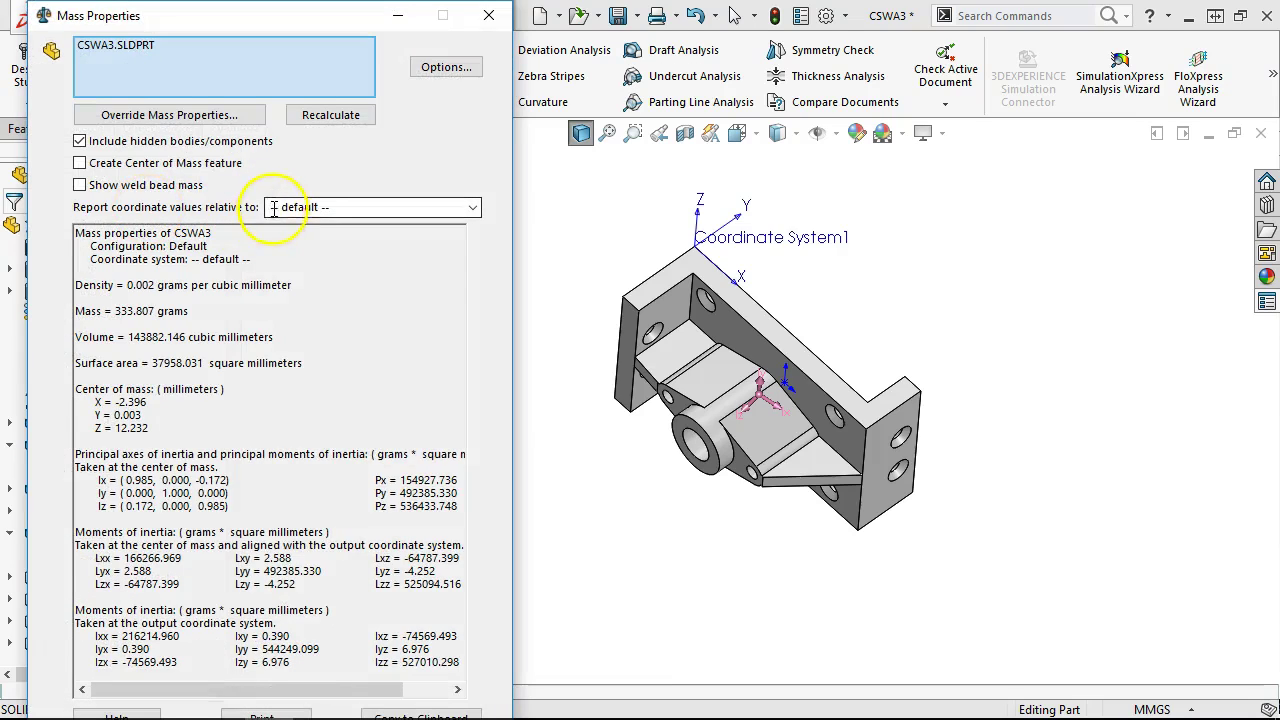
pyautogui.click(470, 210)
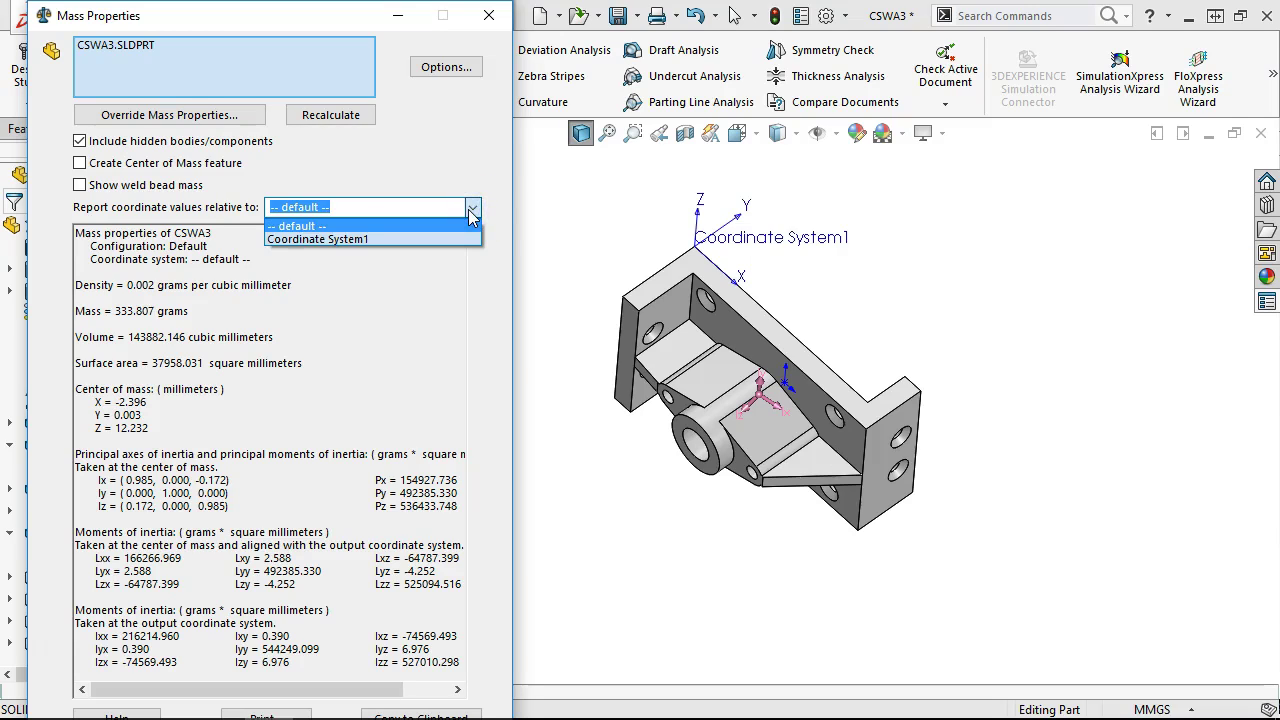
pyautogui.click(410, 239)
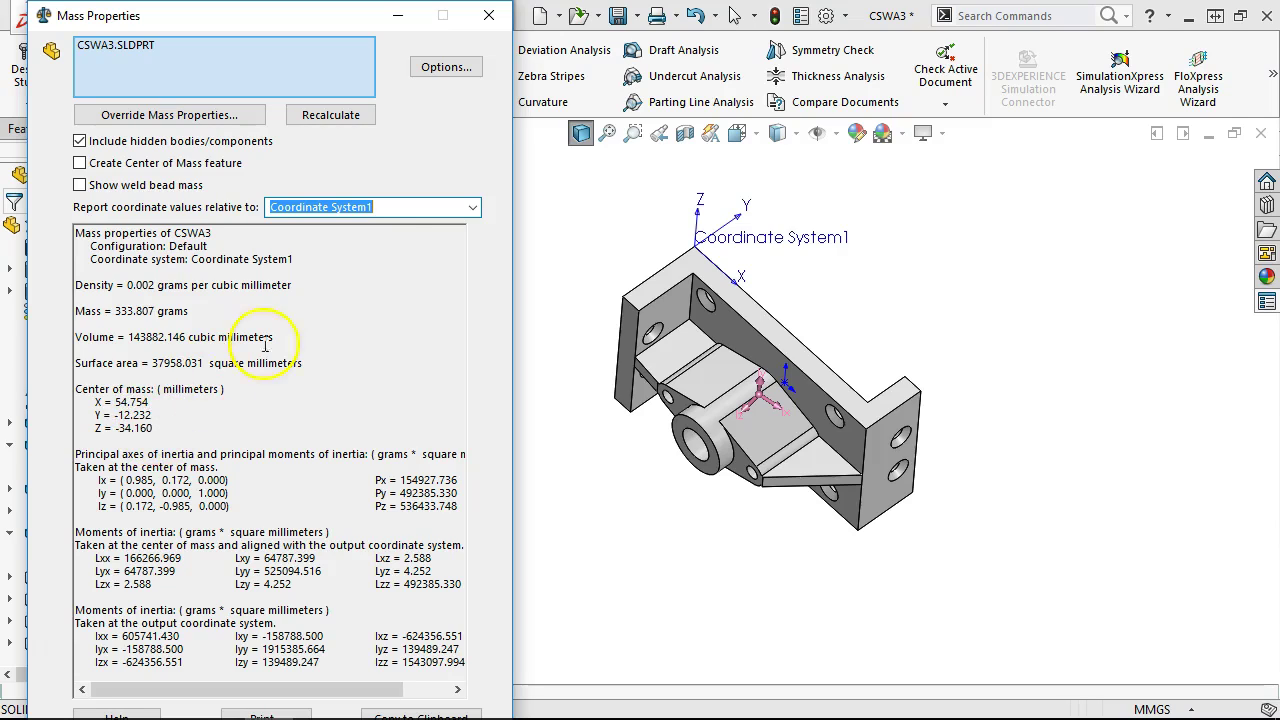
pyautogui.click(491, 24)
# Step: Sketch three lines on the cylindrical boss's end face from the bore centre to the outer edge: two perpendicular ones diagonally upward, one vertically downward
pyautogui.moveTo(663, 529); pyautogui.dragTo(722, 402, button='middle')
pyautogui.click(737, 368)
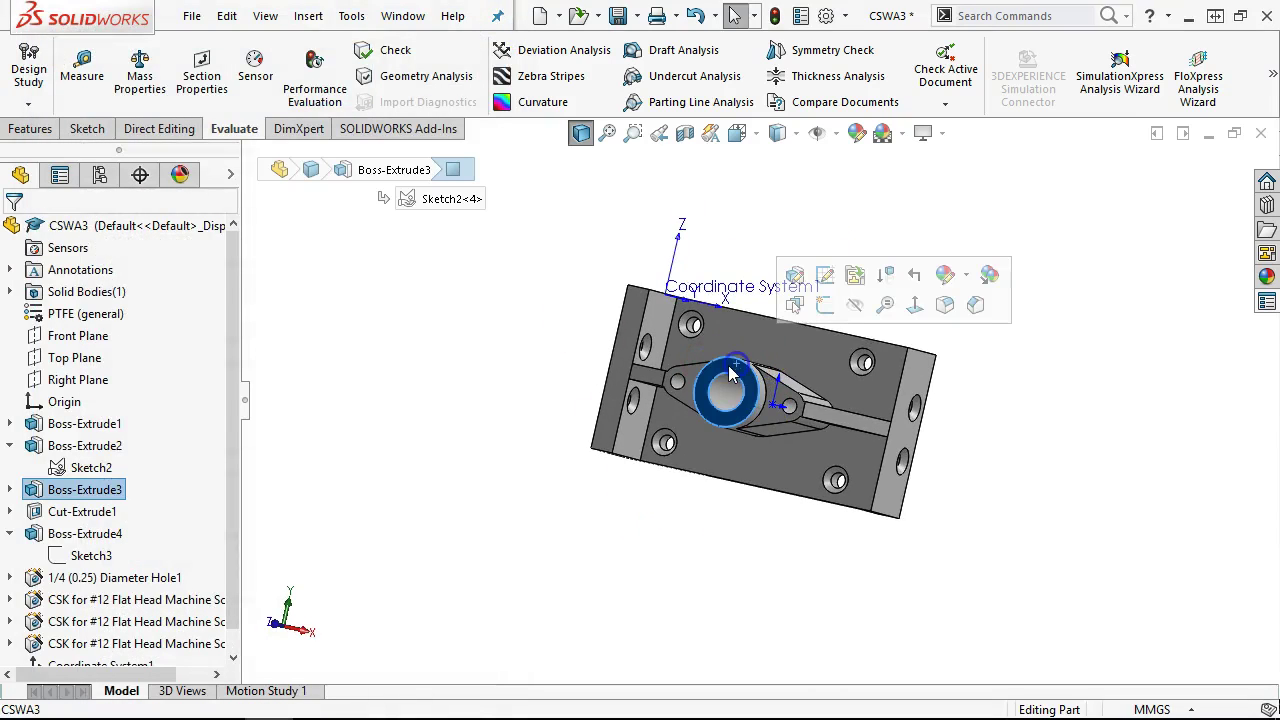
pyautogui.click(822, 301)
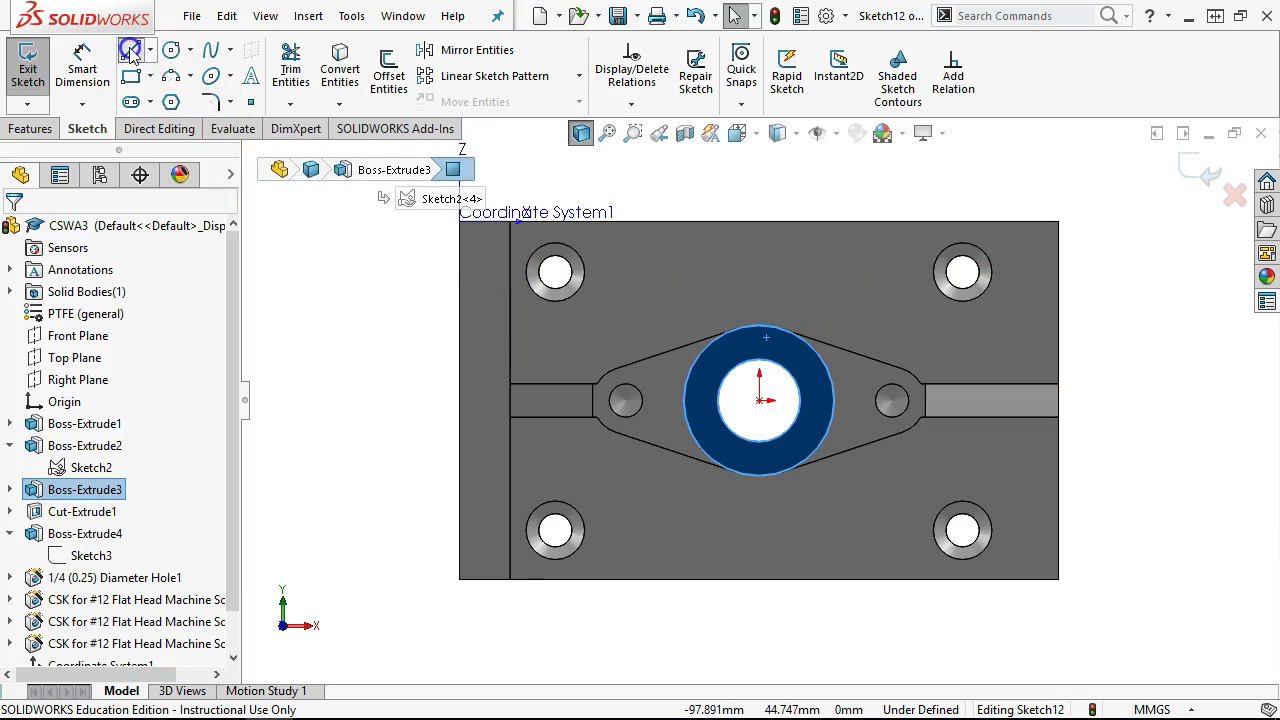
pyautogui.click(131, 51)
pyautogui.click(759, 400)
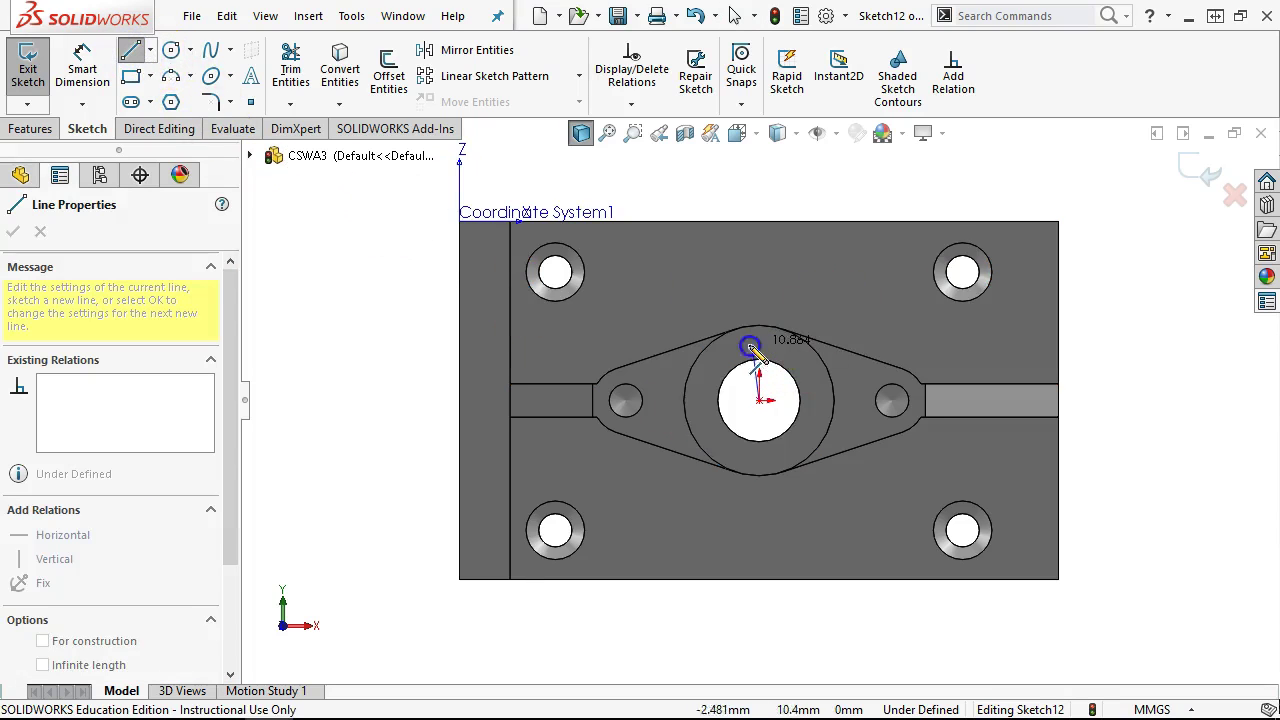
pyautogui.click(703, 354)
pyautogui.click(759, 400)
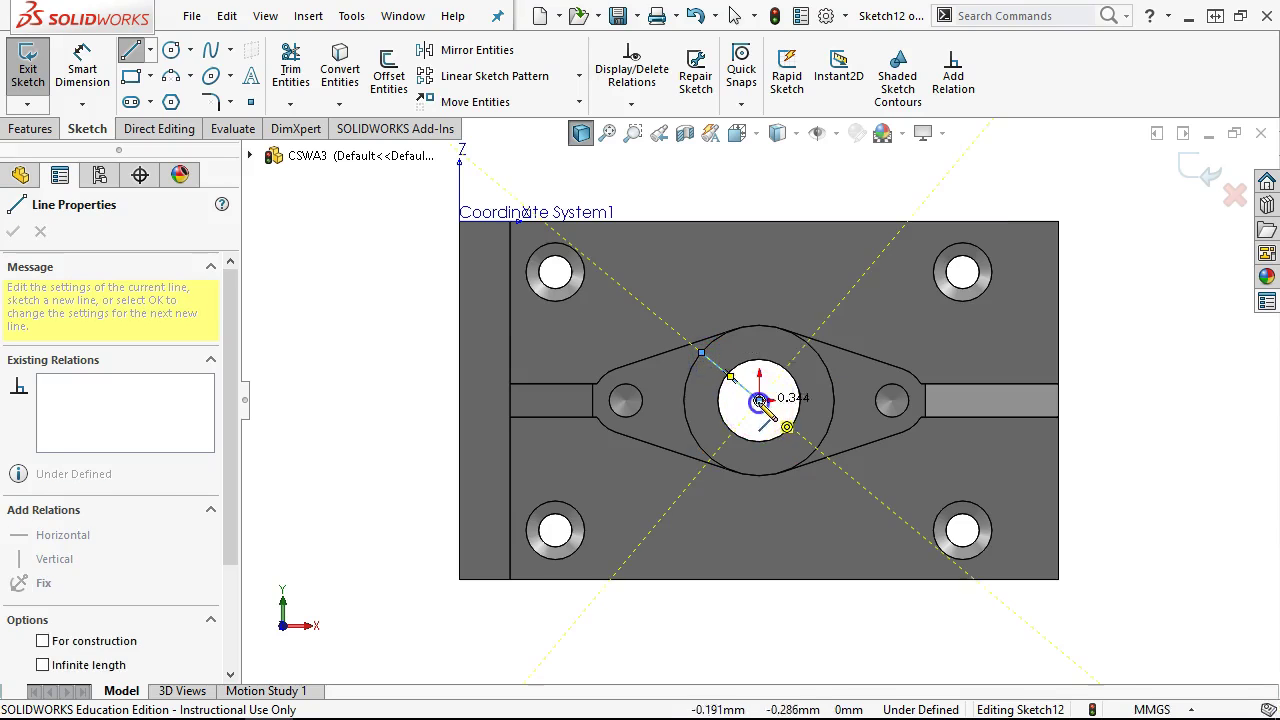
pyautogui.click(806, 343)
pyautogui.click(759, 400)
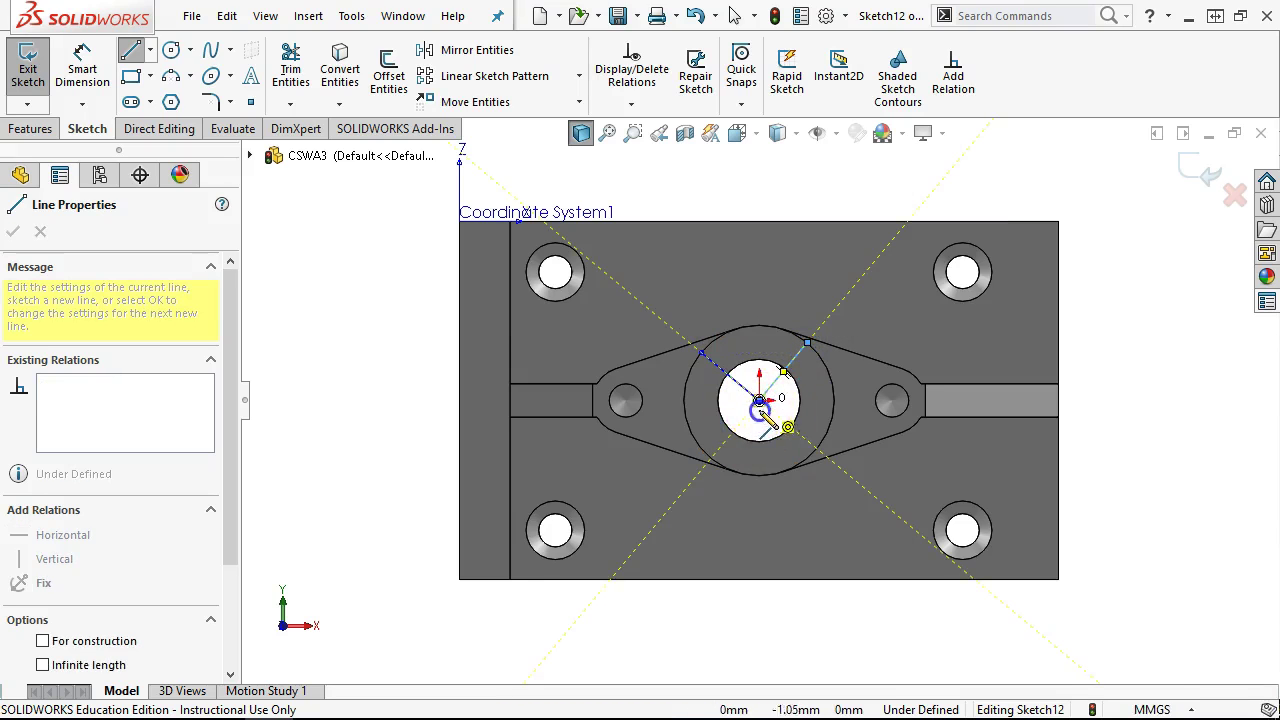
pyautogui.click(761, 472)
pyautogui.rightClick(768, 410)
pyautogui.click(775, 428)
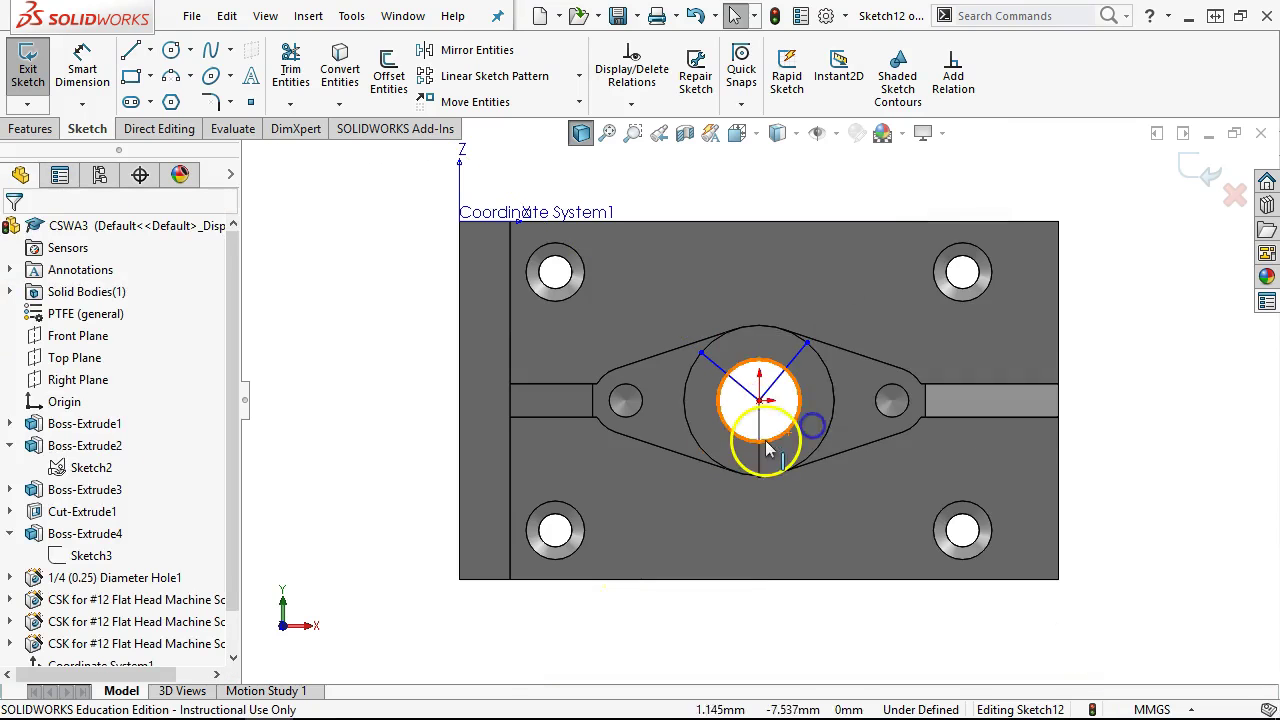
# Step: Dimension the angle between the vertical line and the upper-left diagonal line as 120 degrees and exit the sketch
pyautogui.click(82, 70)
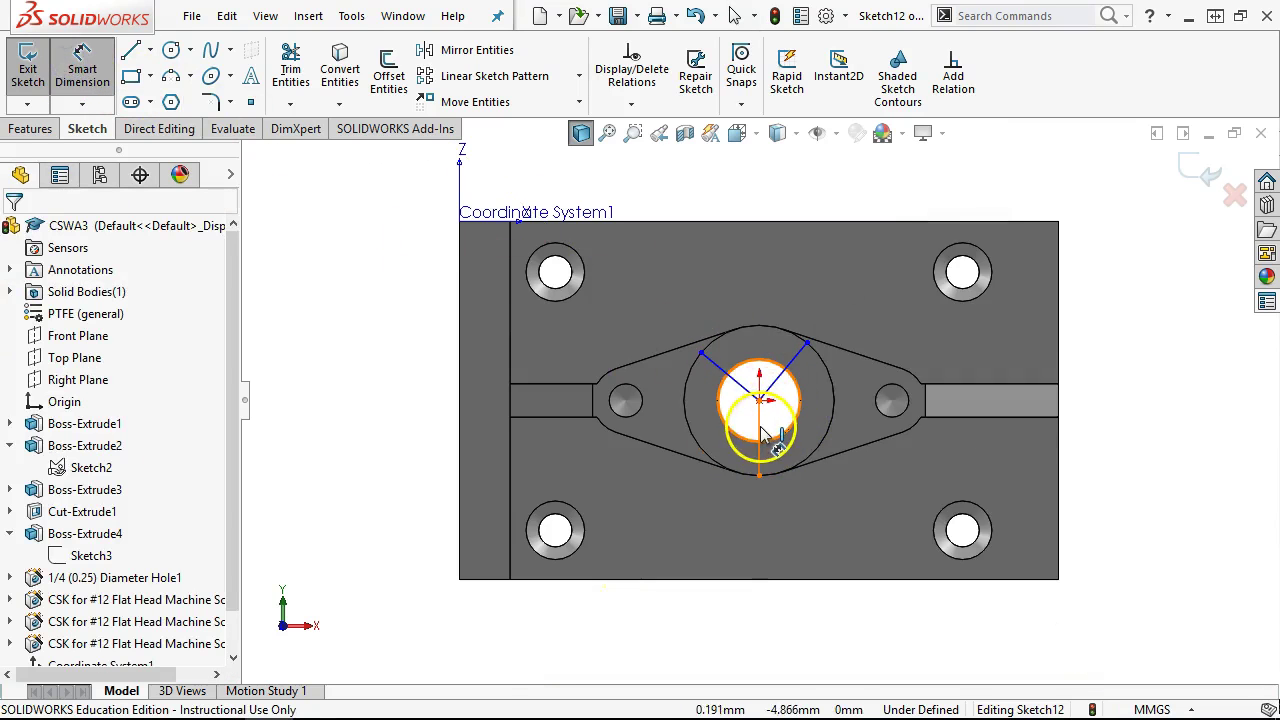
pyautogui.click(764, 437)
pyautogui.click(722, 372)
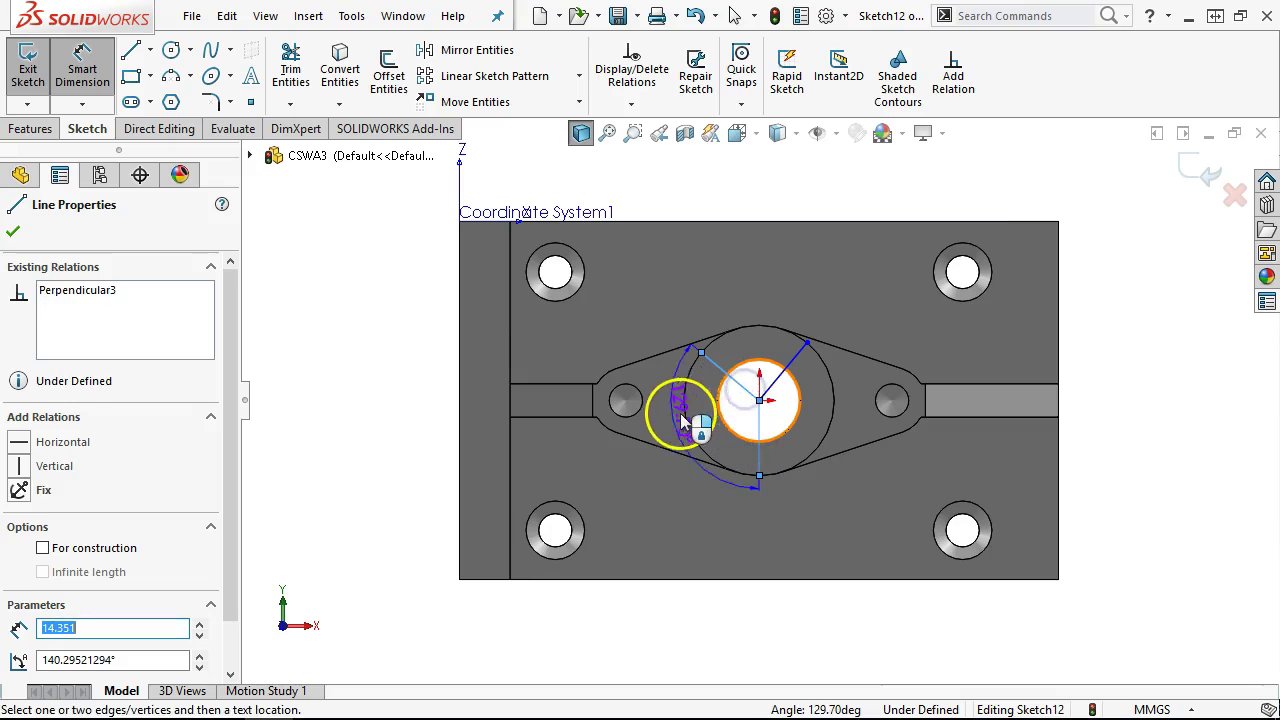
pyautogui.click(668, 418)
pyautogui.write('12')
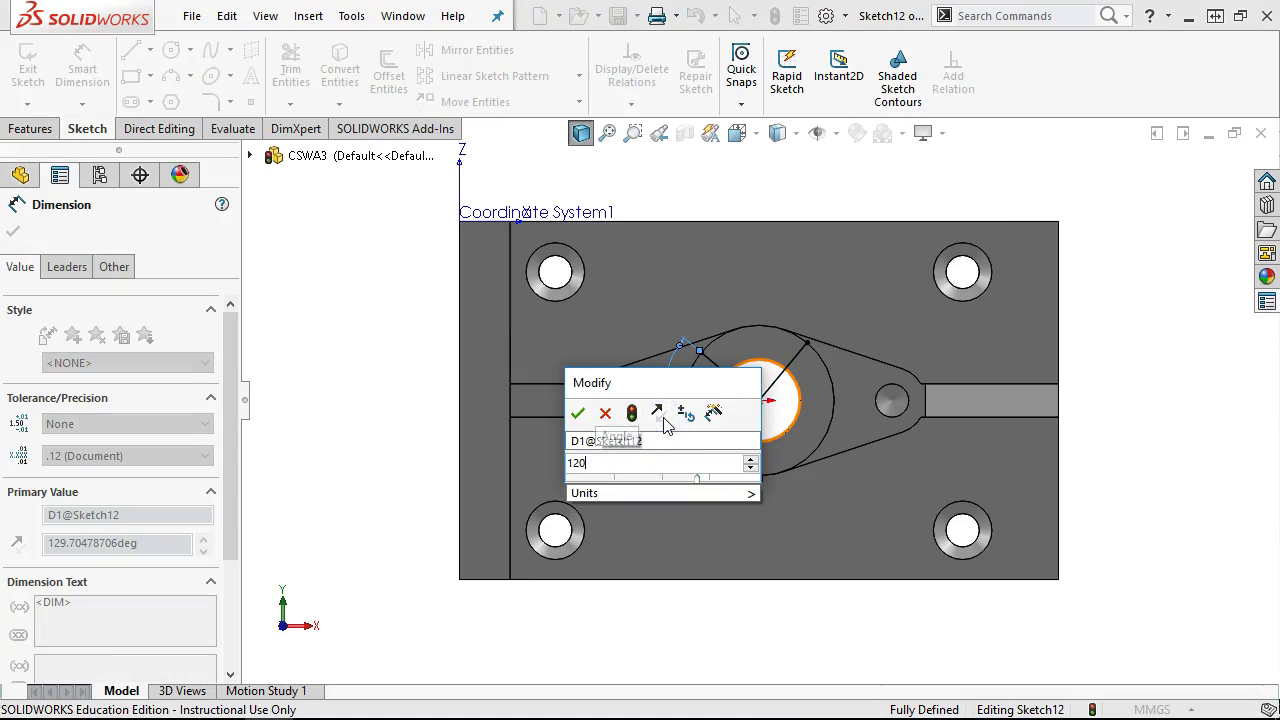
pyautogui.write('0')
pyautogui.press('Return')
pyautogui.rightClick(733, 195)
pyautogui.click(780, 283)
pyautogui.moveTo(790, 289); pyautogui.dragTo(749, 230, button='middle')
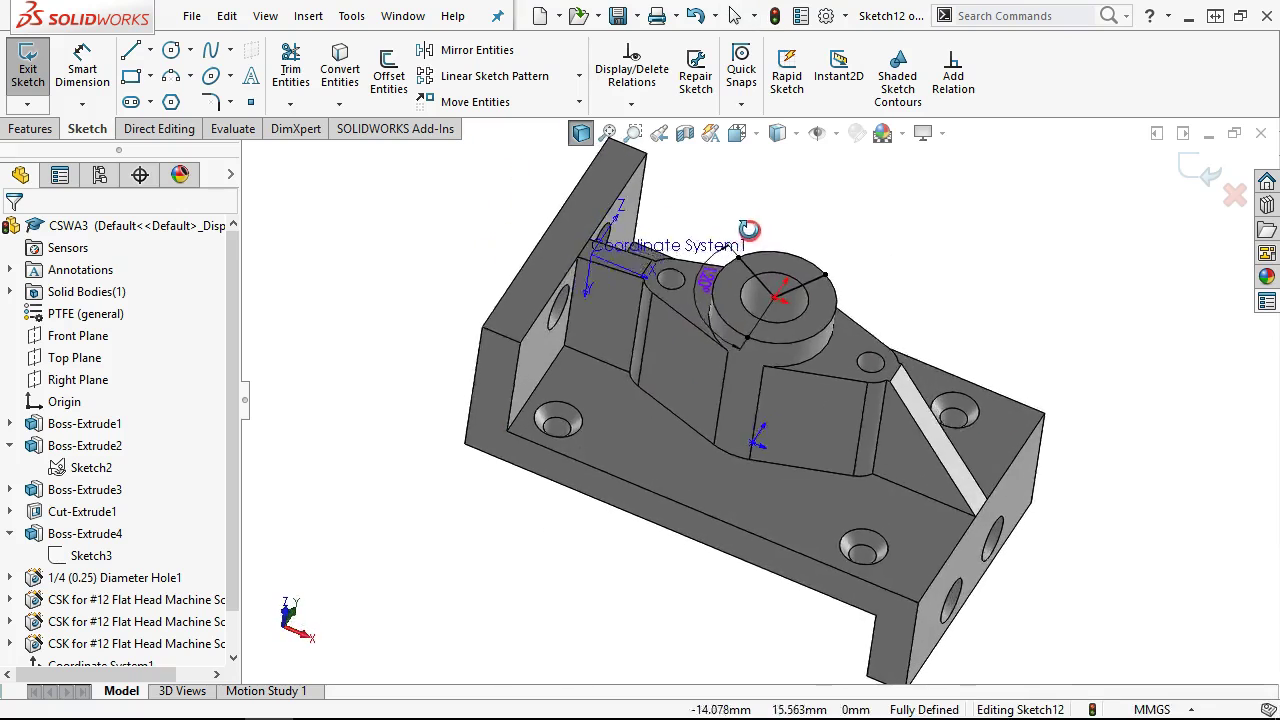
pyautogui.click(1203, 170)
# Step: Start a coordinate system with its origin at the shared point of the sketched lines and align its X axis with the upper-right diagonal line
pyautogui.click(765, 300)
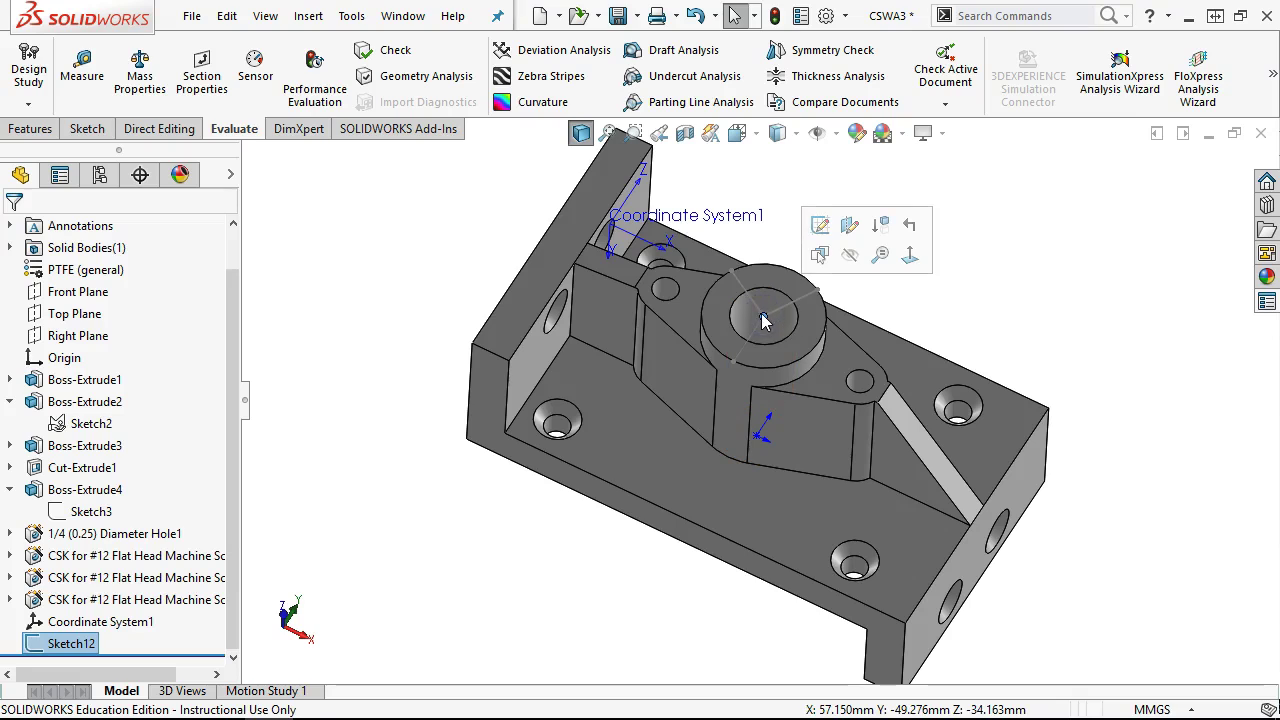
pyautogui.click(866, 340)
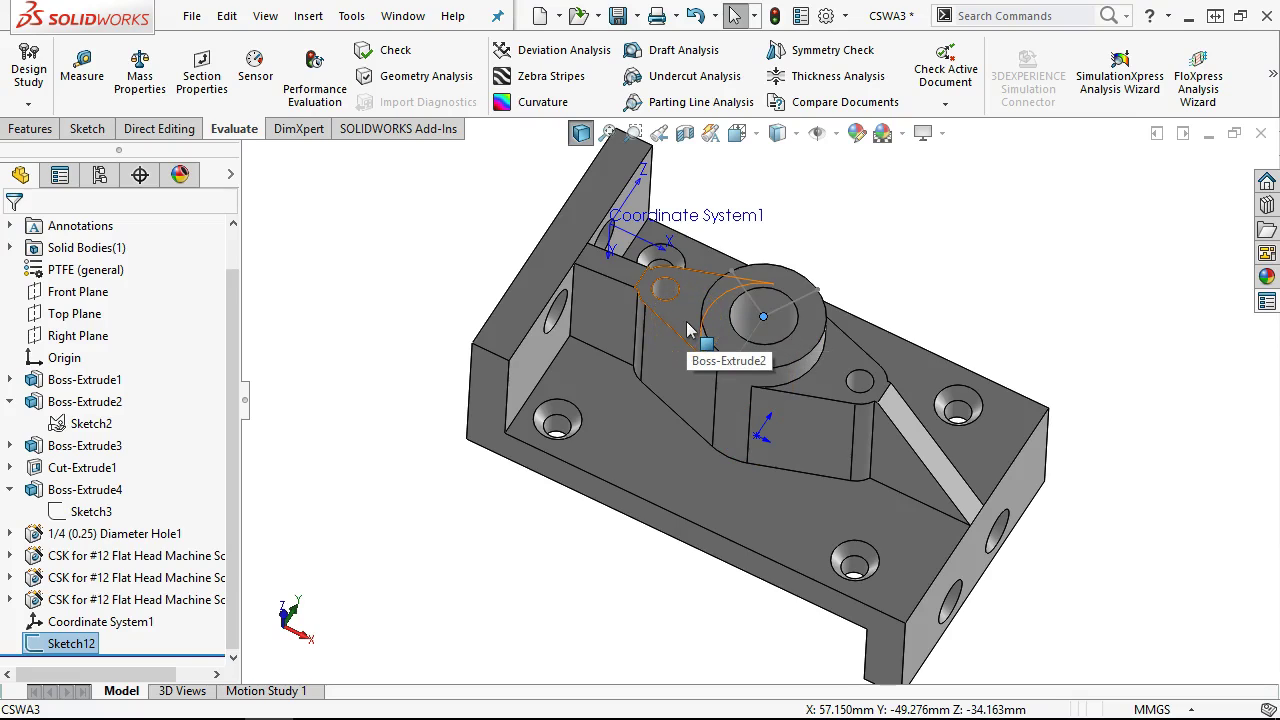
pyautogui.moveTo(773, 319)
pyautogui.mouseDown()
pyautogui.moveTo(677, 323)
pyautogui.moveTo(649, 424)
pyautogui.mouseUp()
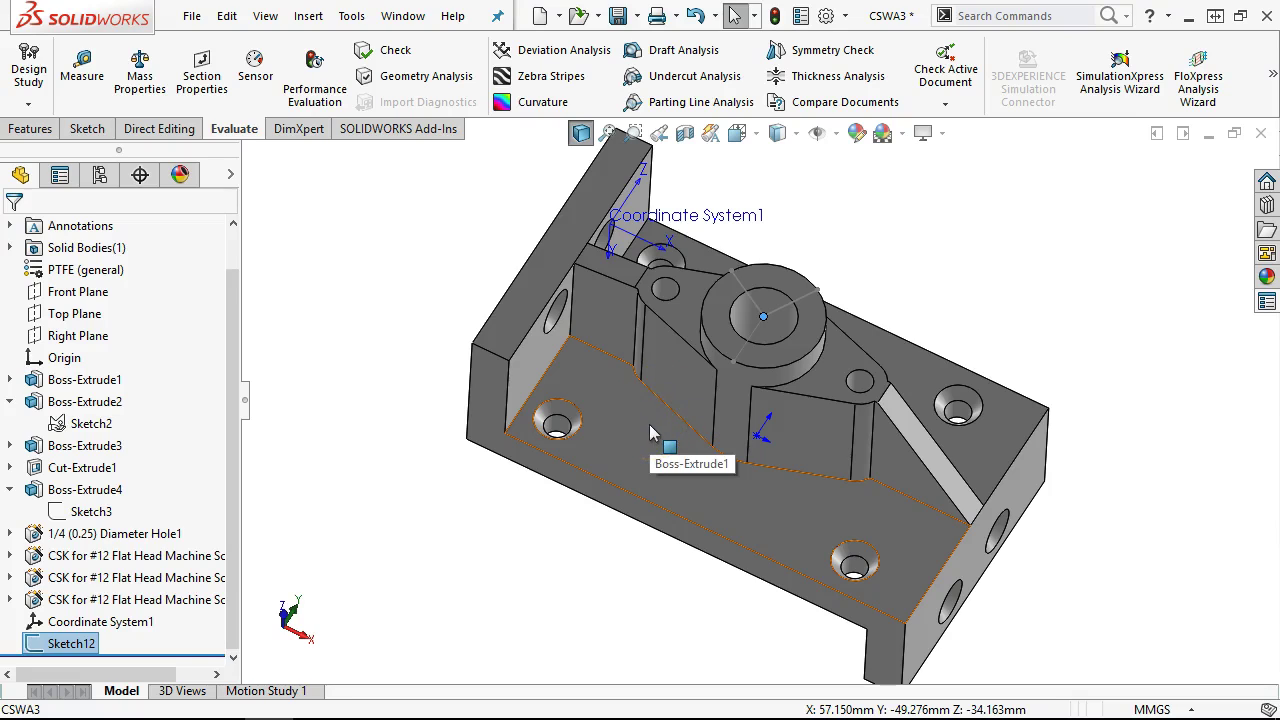
pyautogui.click(763, 318)
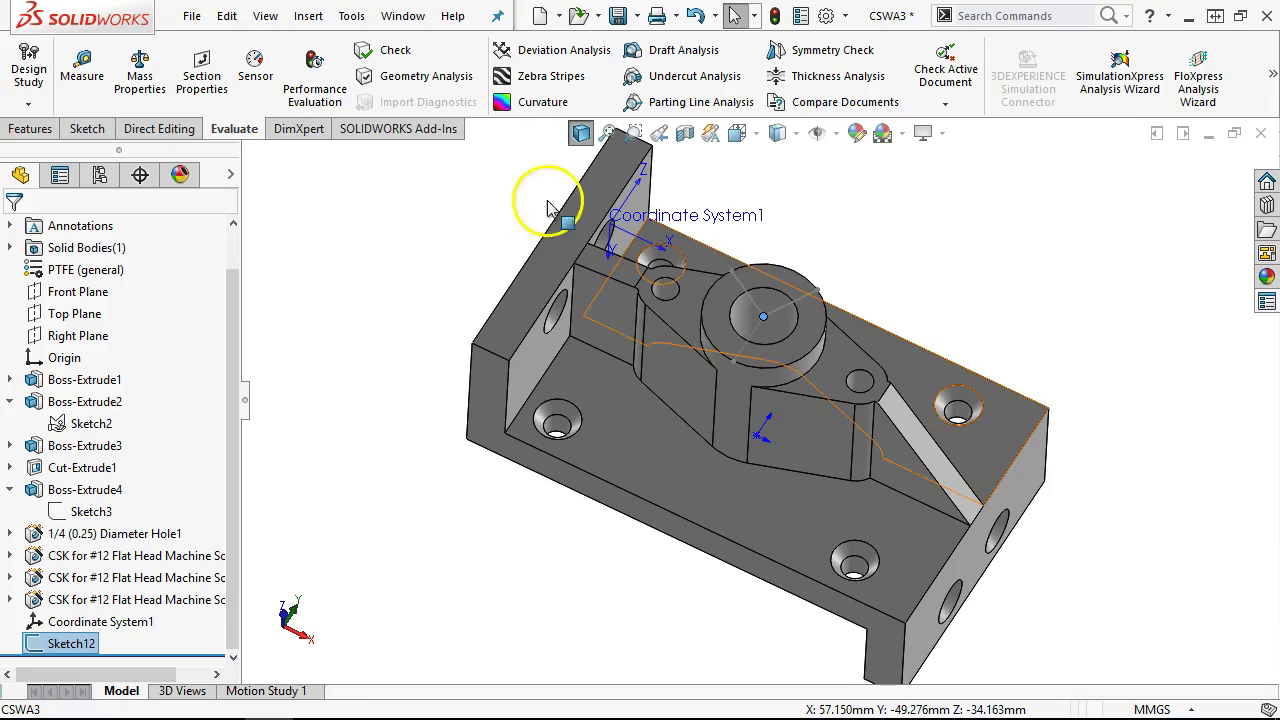
pyautogui.click(31, 129)
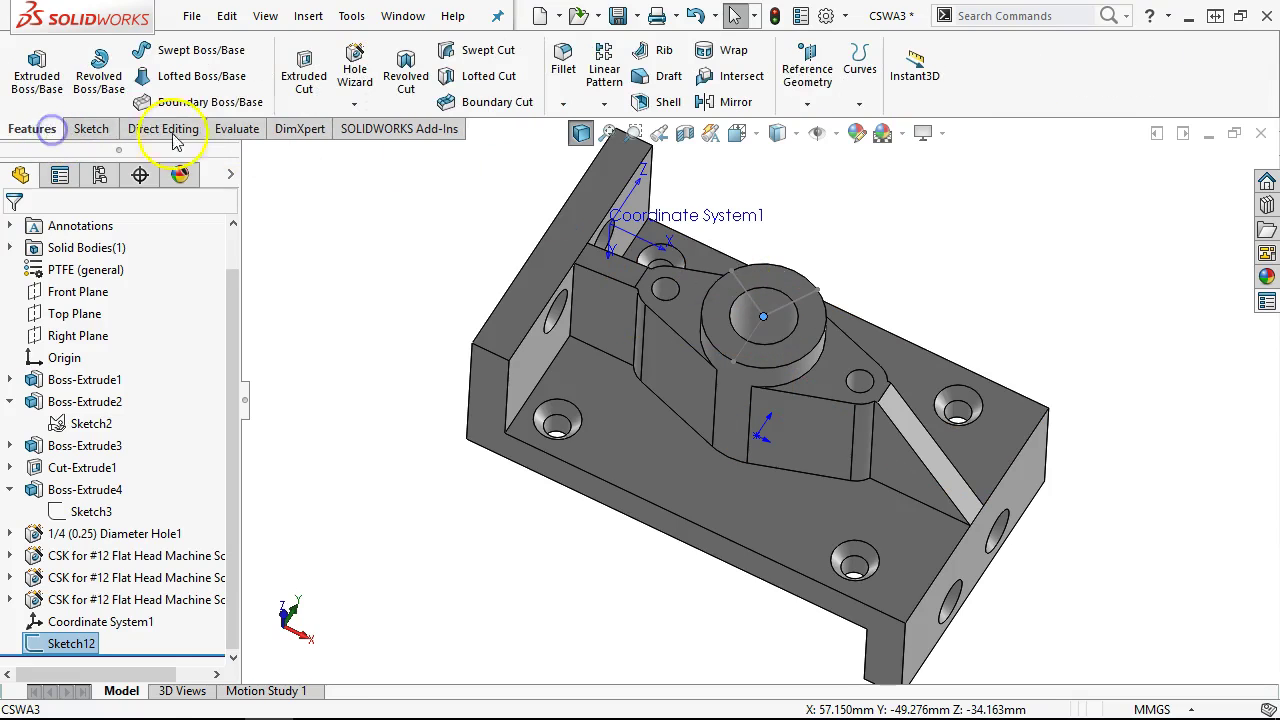
pyautogui.click(808, 104)
pyautogui.click(917, 174)
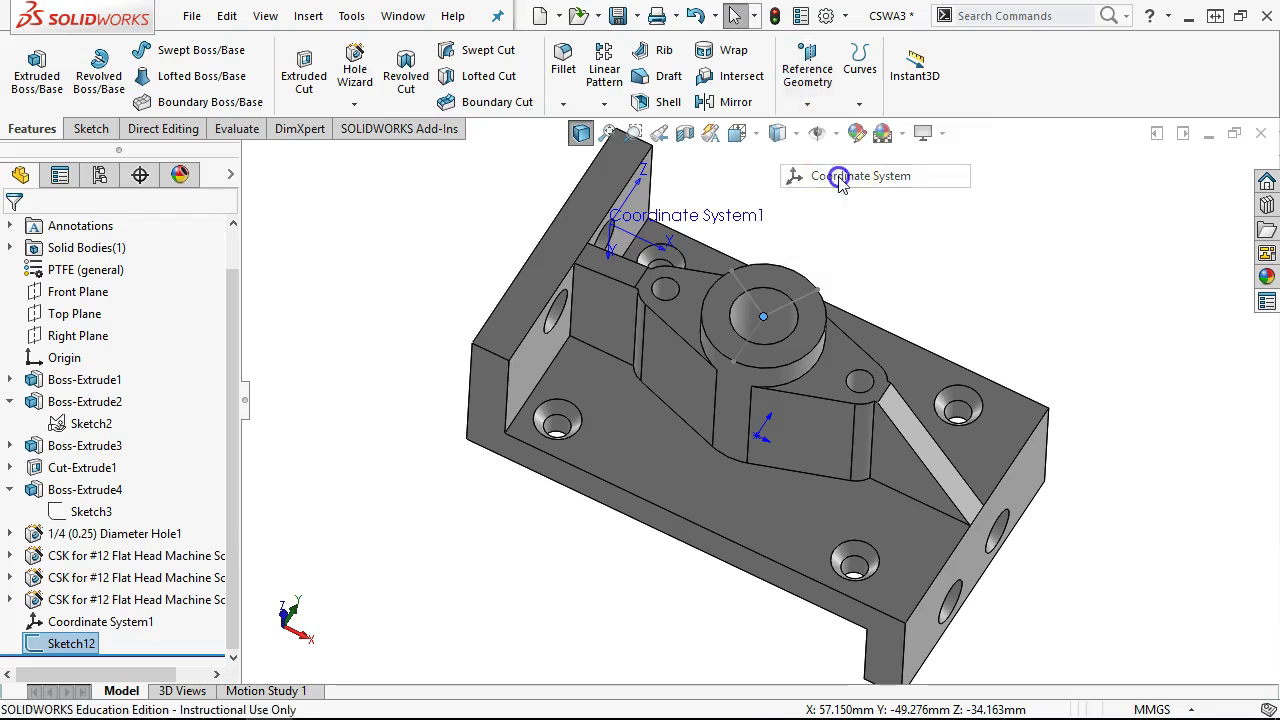
pyautogui.click(130, 350)
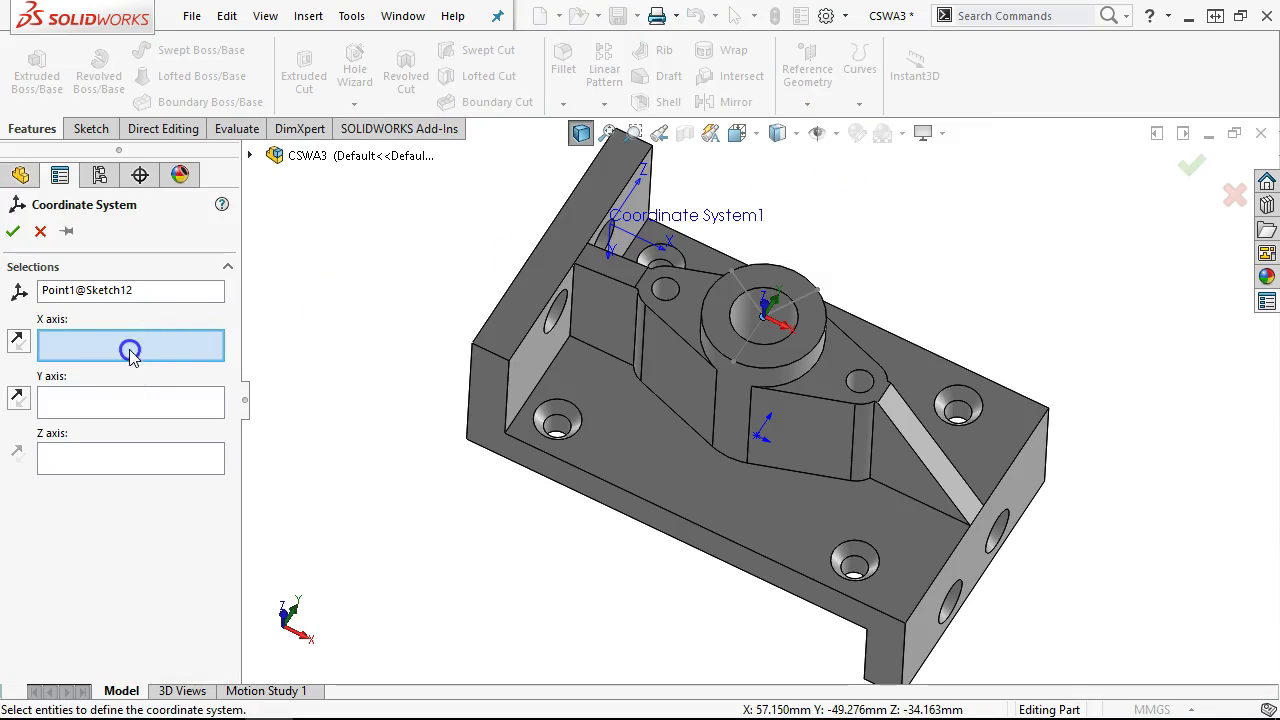
pyautogui.click(778, 303)
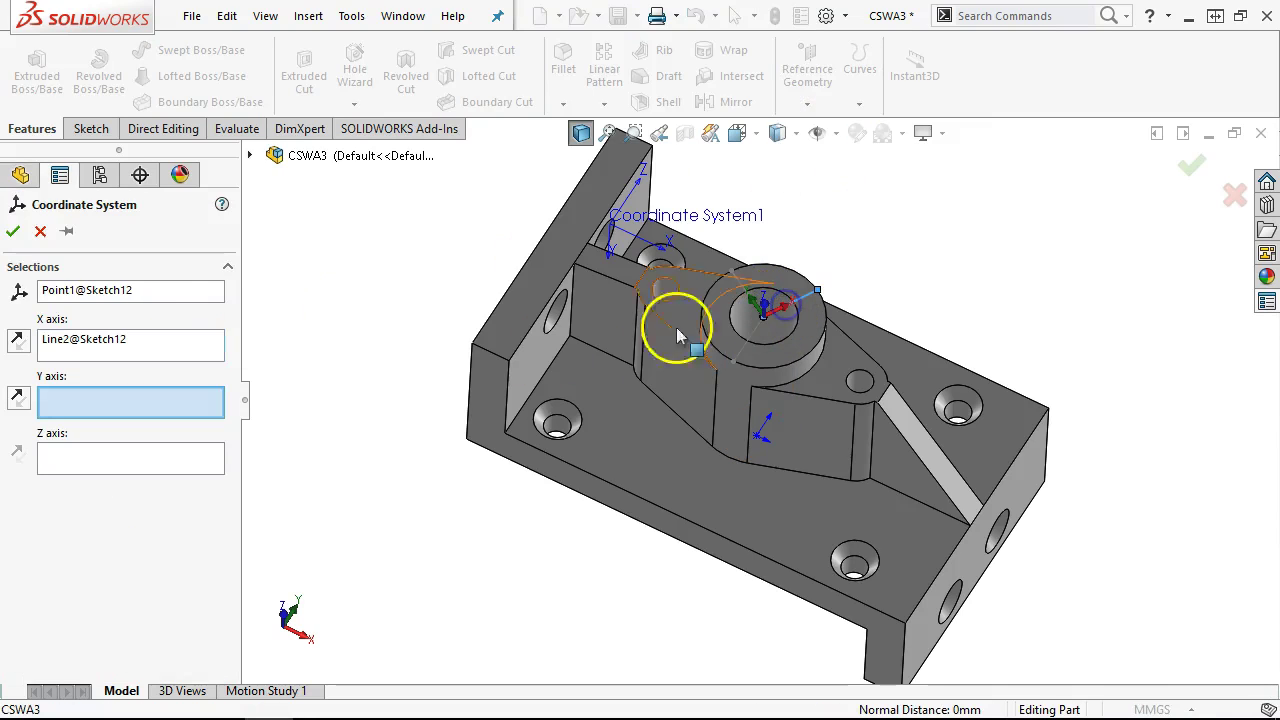
# Step: Align the Y axis with the upper-left diagonal line, reverse the Y direction, and create the coordinate system
pyautogui.click(740, 285)
pyautogui.moveTo(366, 311); pyautogui.dragTo(366, 247, button='middle')
pyautogui.click(18, 397)
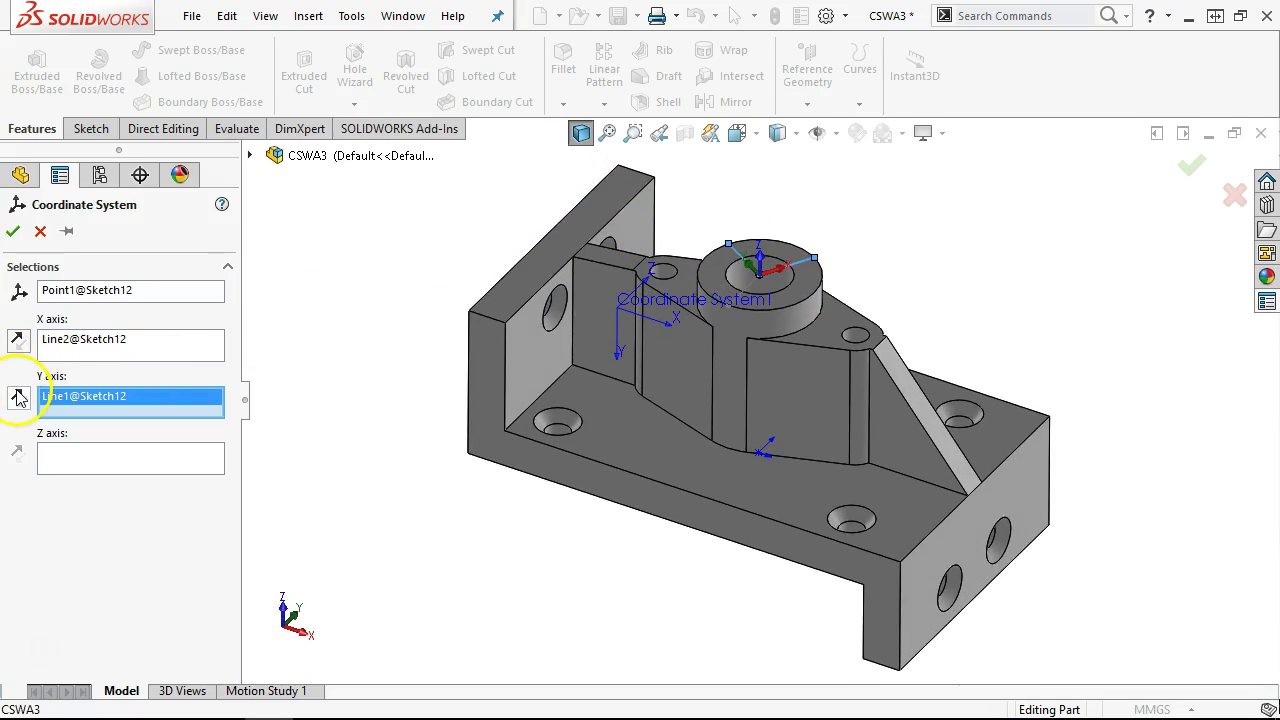
pyautogui.moveTo(473, 577); pyautogui.dragTo(632, 130, button='middle')
pyautogui.moveTo(595, 560); pyautogui.dragTo(590, 483, button='middle')
pyautogui.click(13, 231)
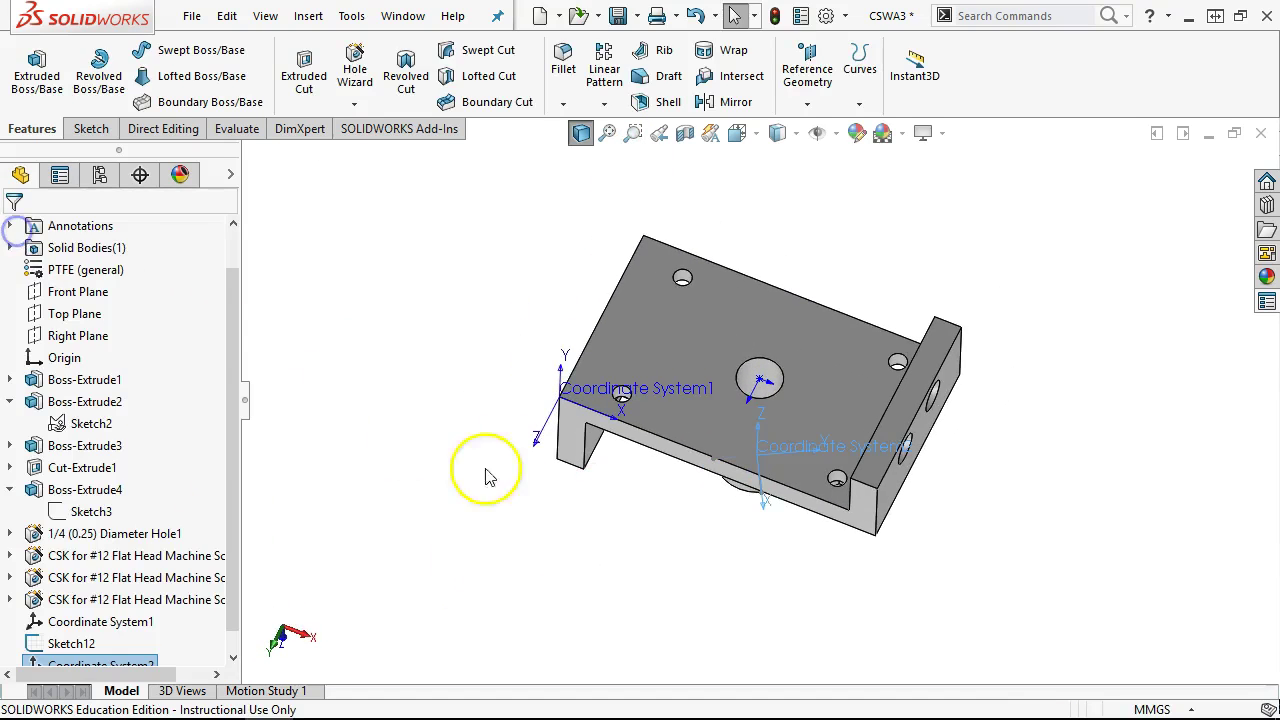
pyautogui.moveTo(651, 357); pyautogui.dragTo(808, 566, button='middle')
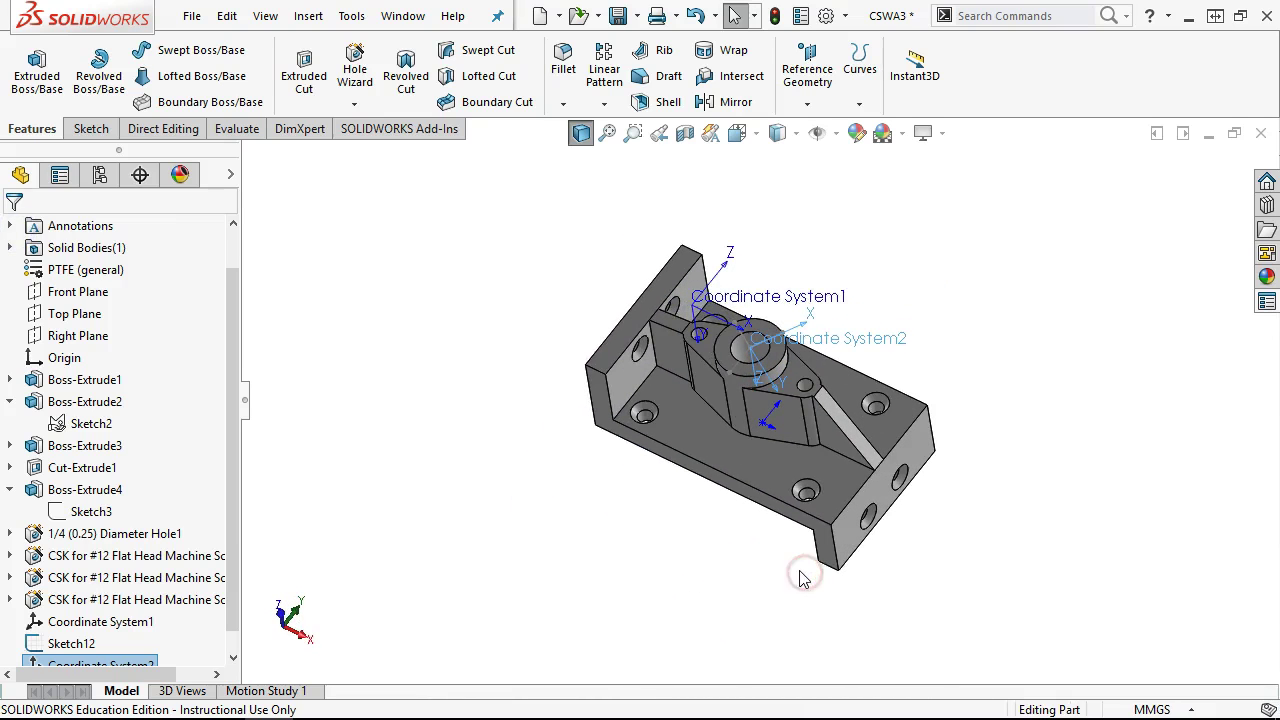
pyautogui.moveTo(791, 456); pyautogui.dragTo(787, 425, button='middle')
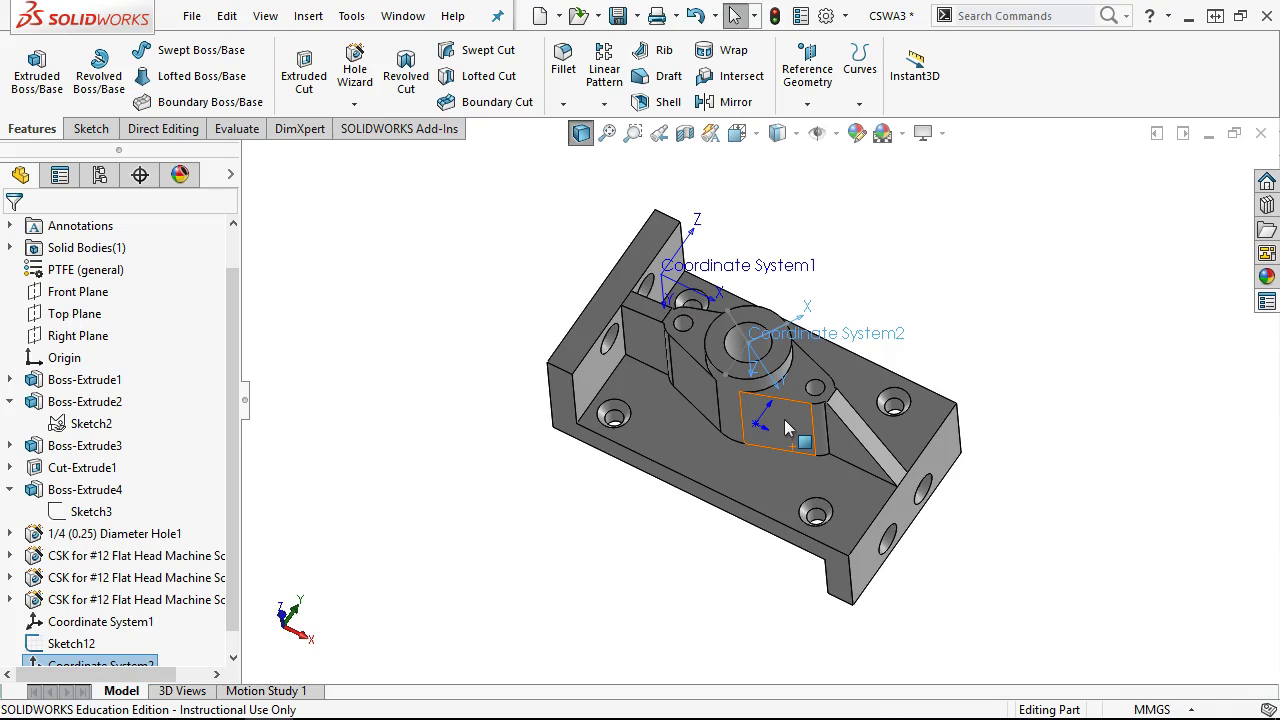
pyautogui.click(786, 424)
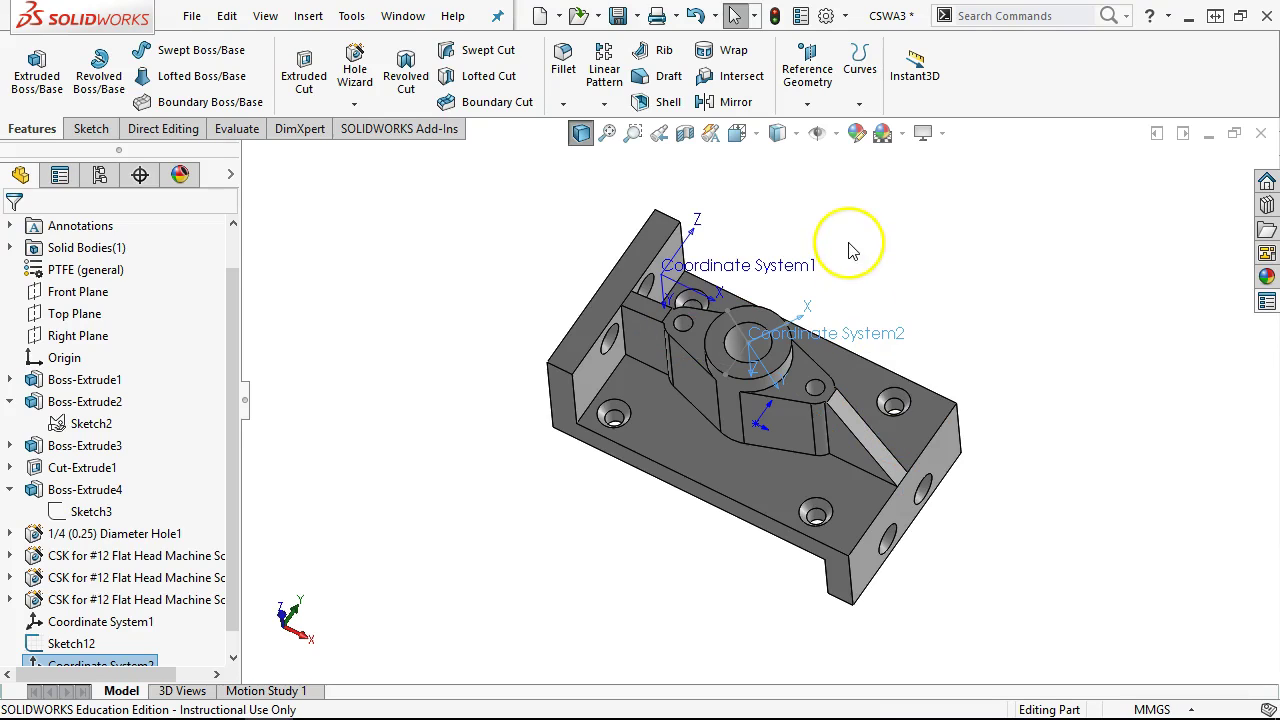
pyautogui.moveTo(863, 254)
pyautogui.mouseDown(button='middle')
pyautogui.moveTo(864, 303)
pyautogui.moveTo(872, 264)
pyautogui.mouseUp(button='middle')
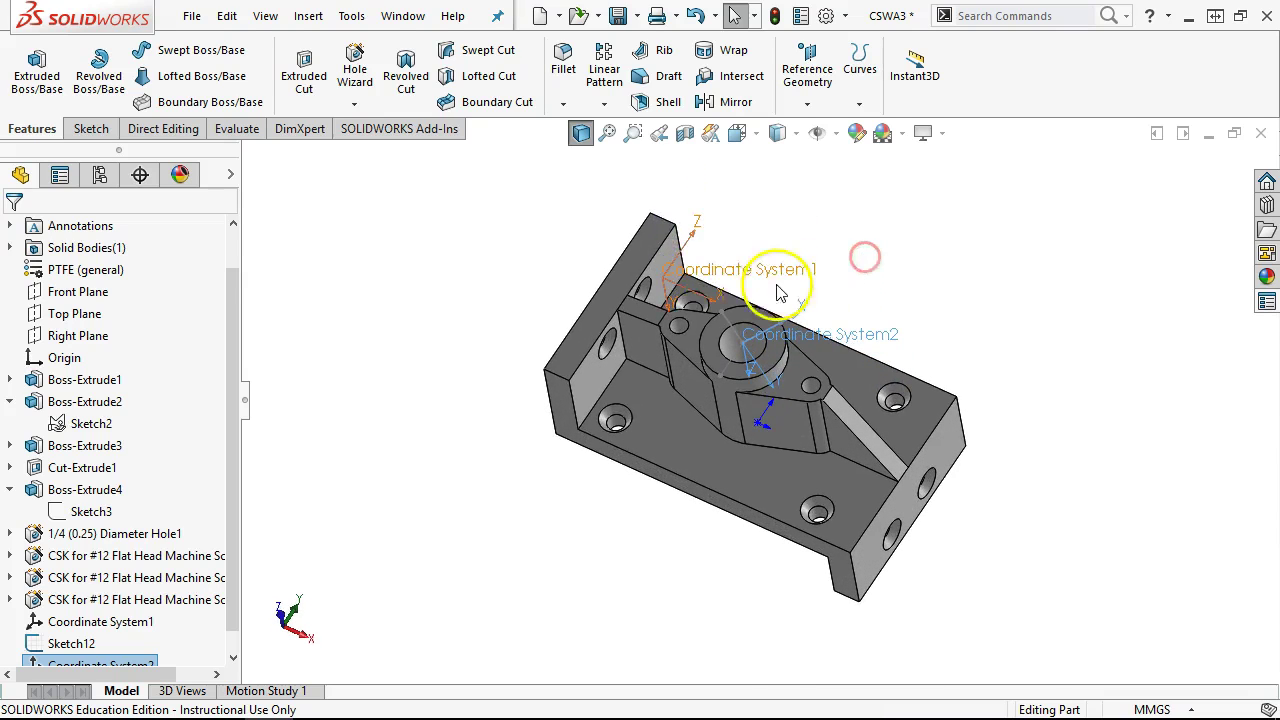
# Step: Evaluate the bracket's mass properties with coordinate values reported relative to Coordinate System2
pyautogui.click(218, 128)
pyautogui.click(140, 80)
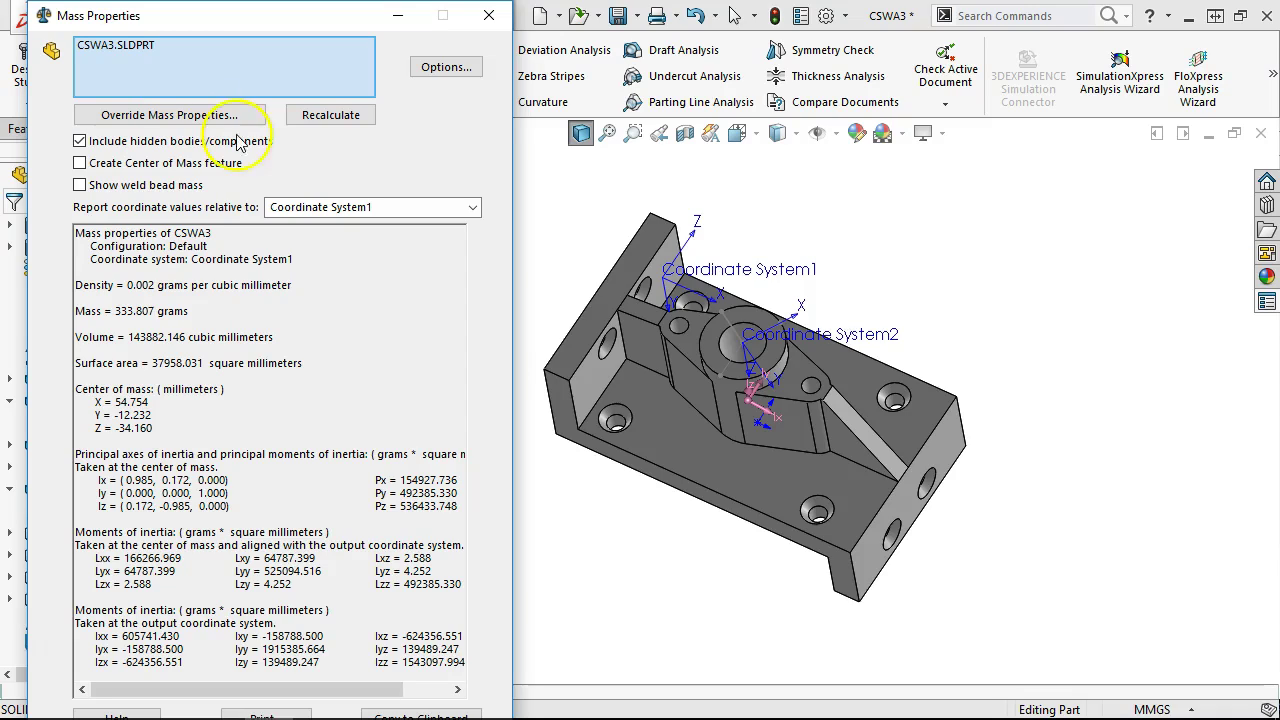
pyautogui.click(412, 206)
pyautogui.click(474, 207)
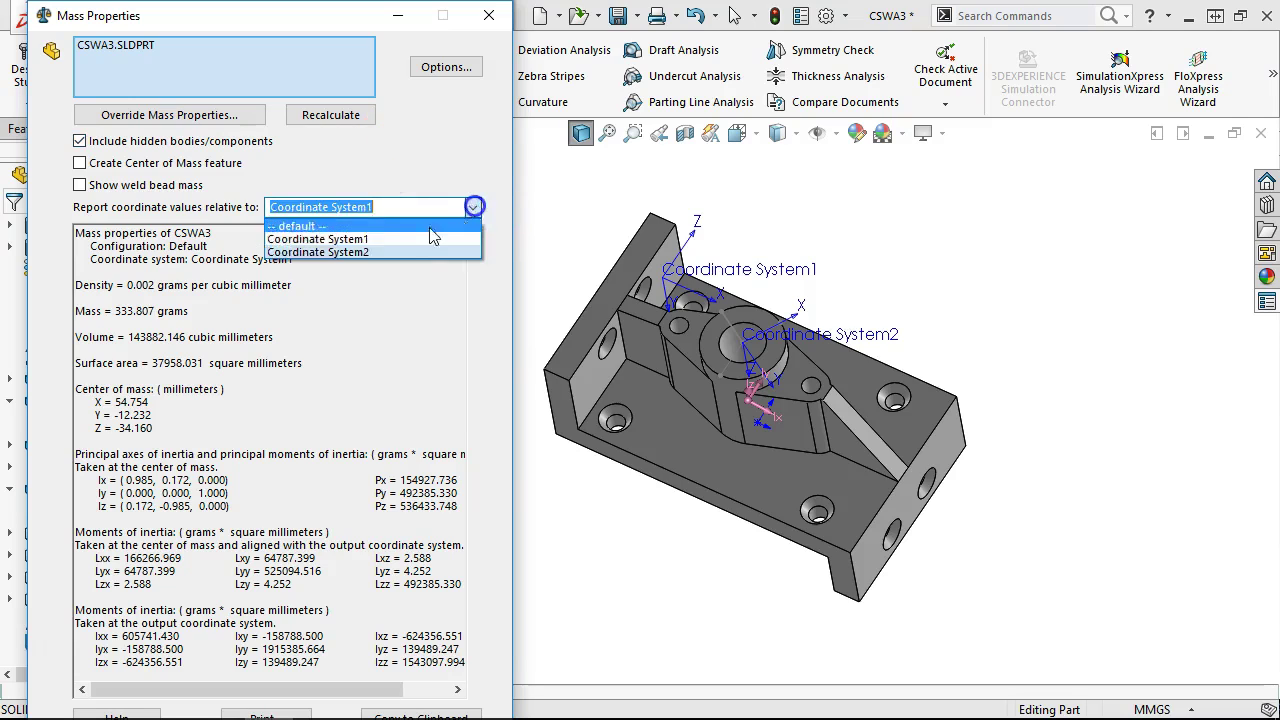
pyautogui.click(420, 248)
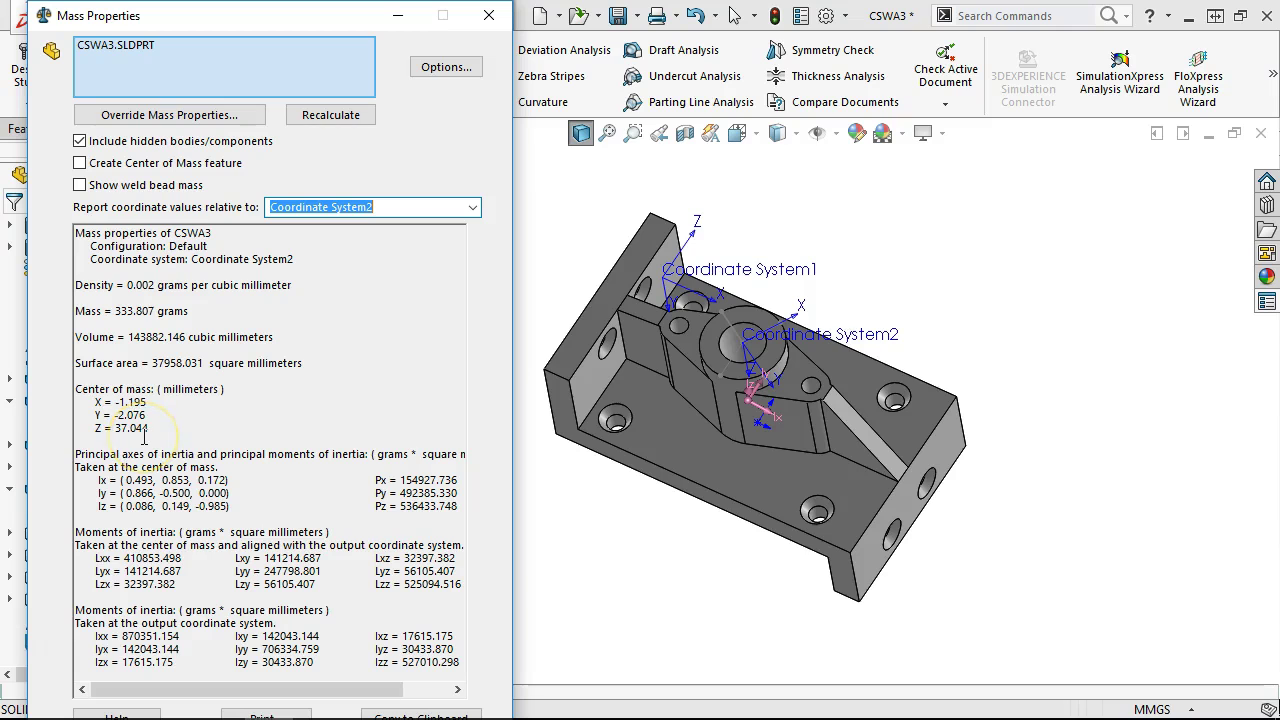
pyautogui.click(489, 15)
pyautogui.click(477, 541)
pyautogui.moveTo(477, 541); pyautogui.dragTo(443, 617, button='middle')
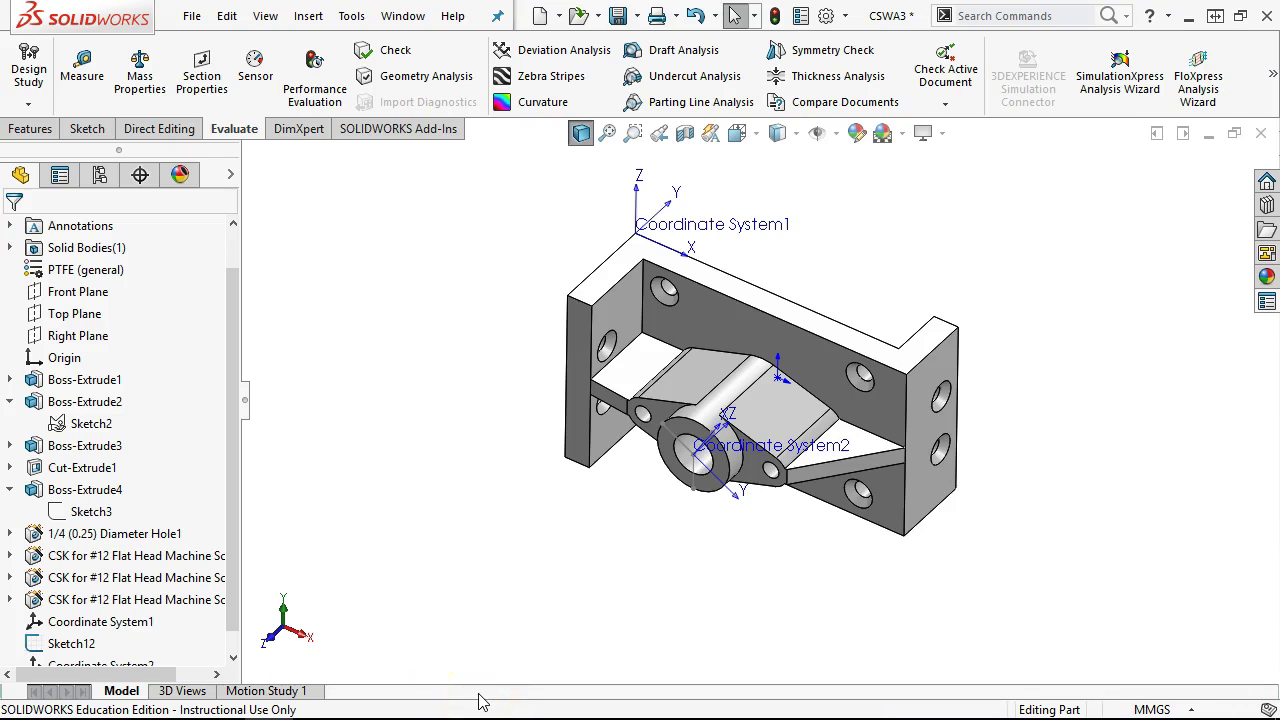
pyautogui.moveTo(616, 499); pyautogui.dragTo(705, 538, button='middle')
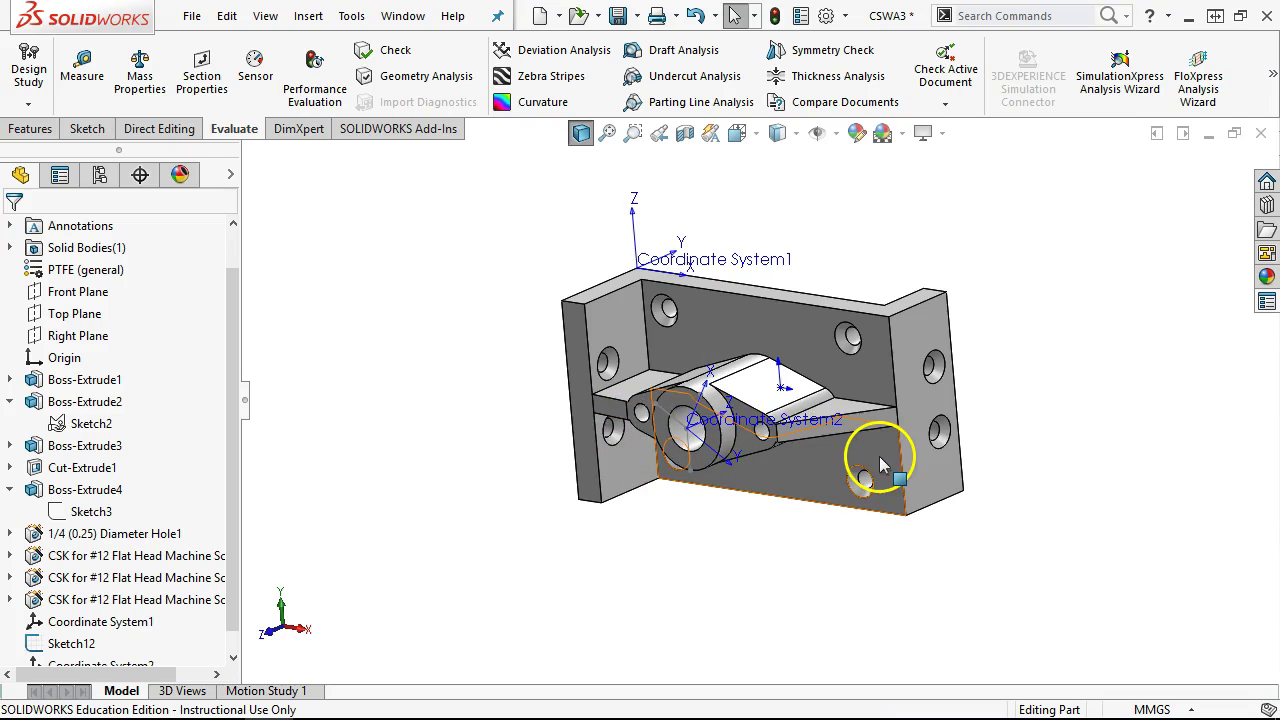
pyautogui.moveTo(857, 466); pyautogui.dragTo(678, 478, button='middle')
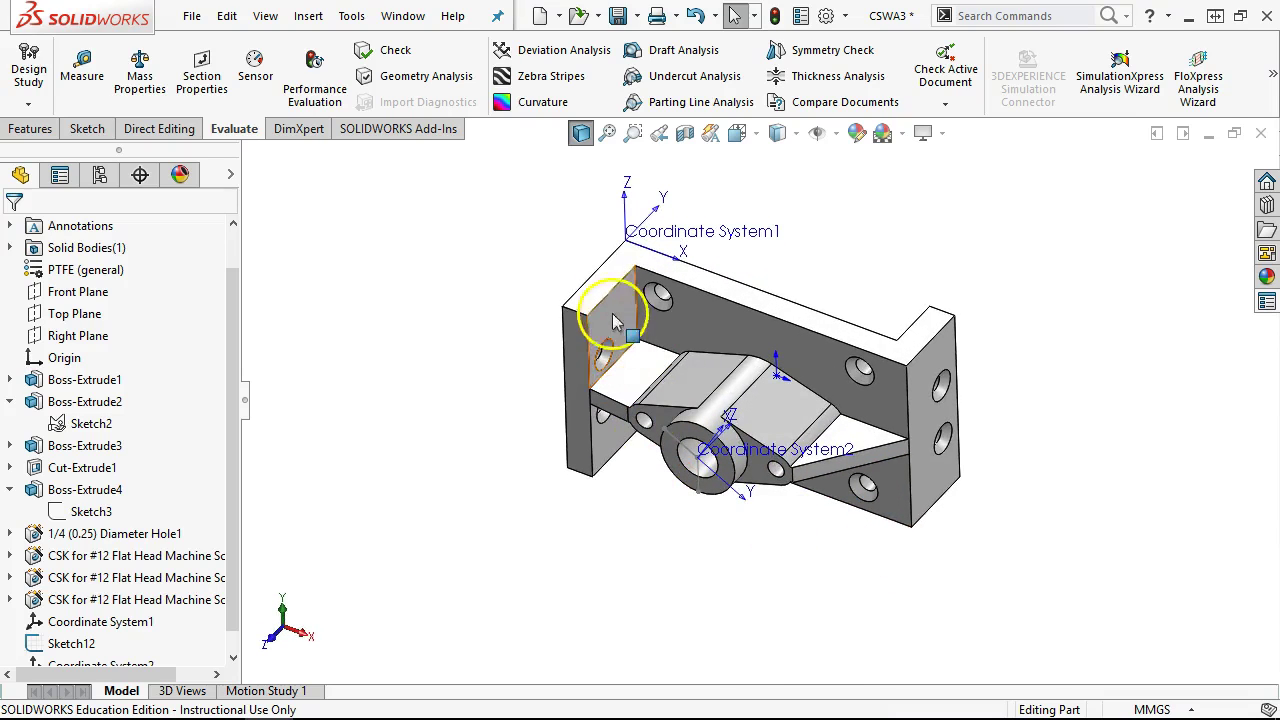
# Step: Start saving the part as Parasolid (*.x_t) and review the output coordinate system in its export options without changing them
pyautogui.click(191, 16)
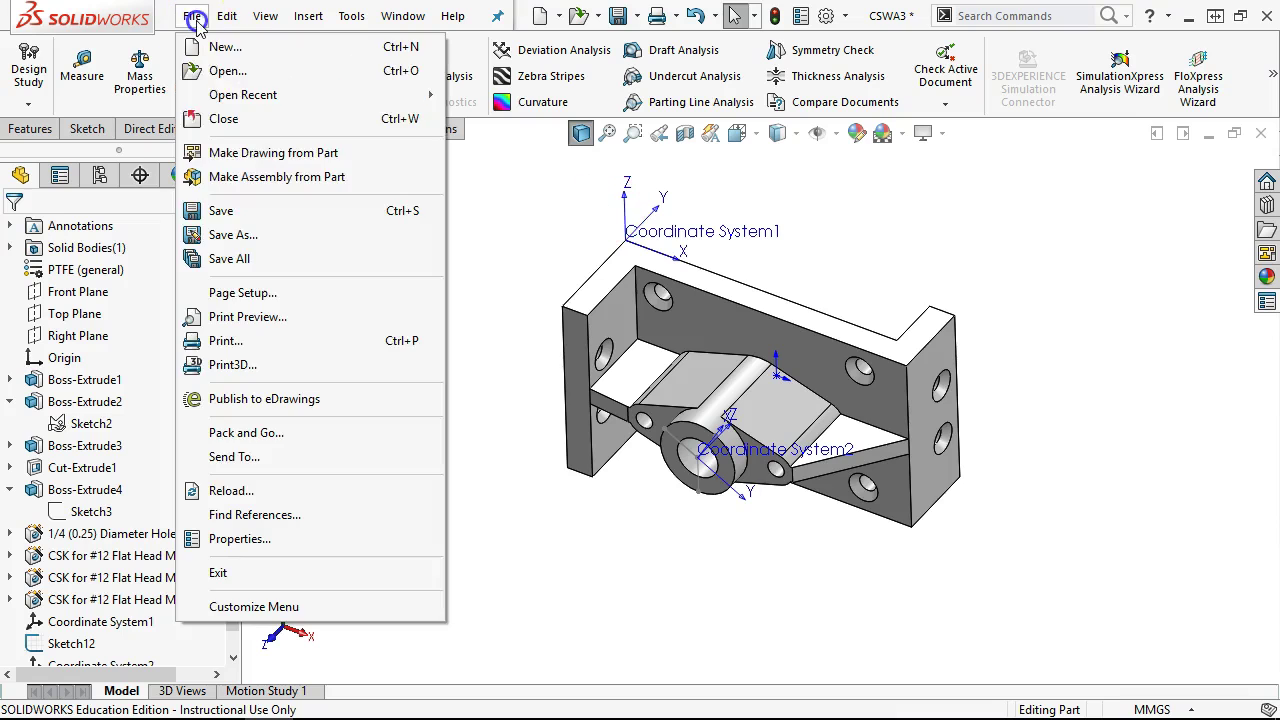
pyautogui.click(243, 212)
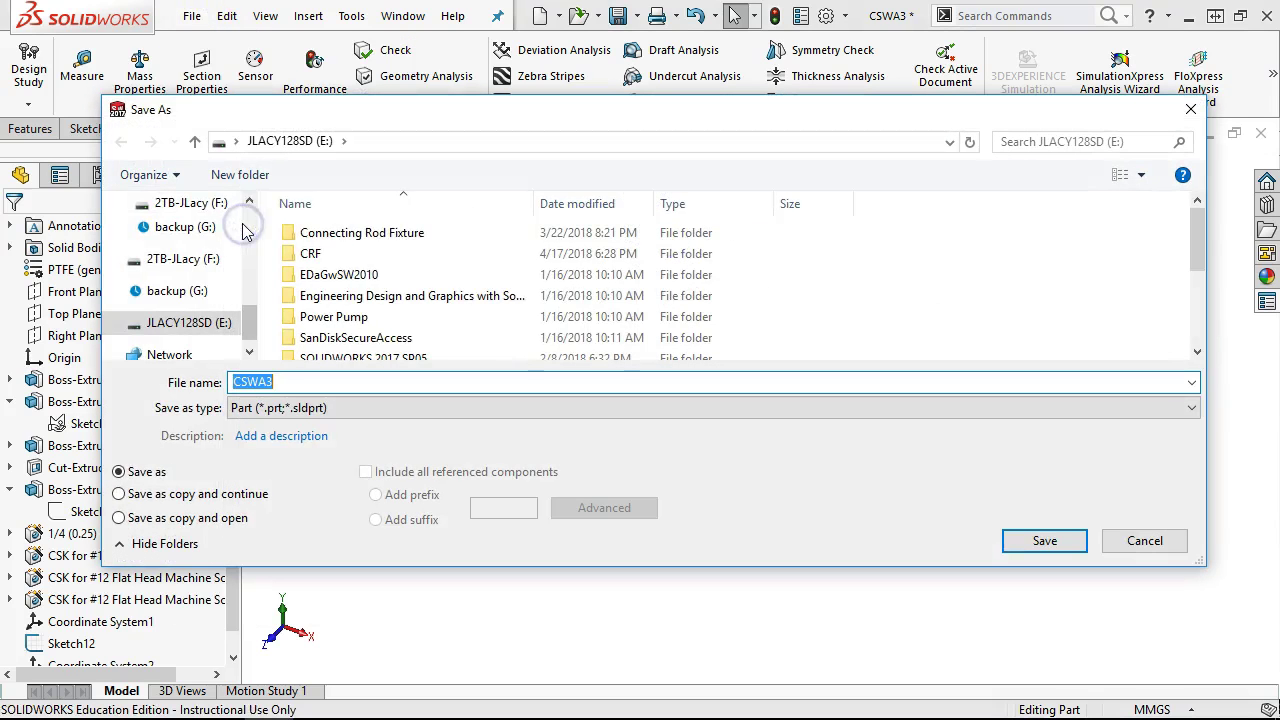
pyautogui.click(500, 410)
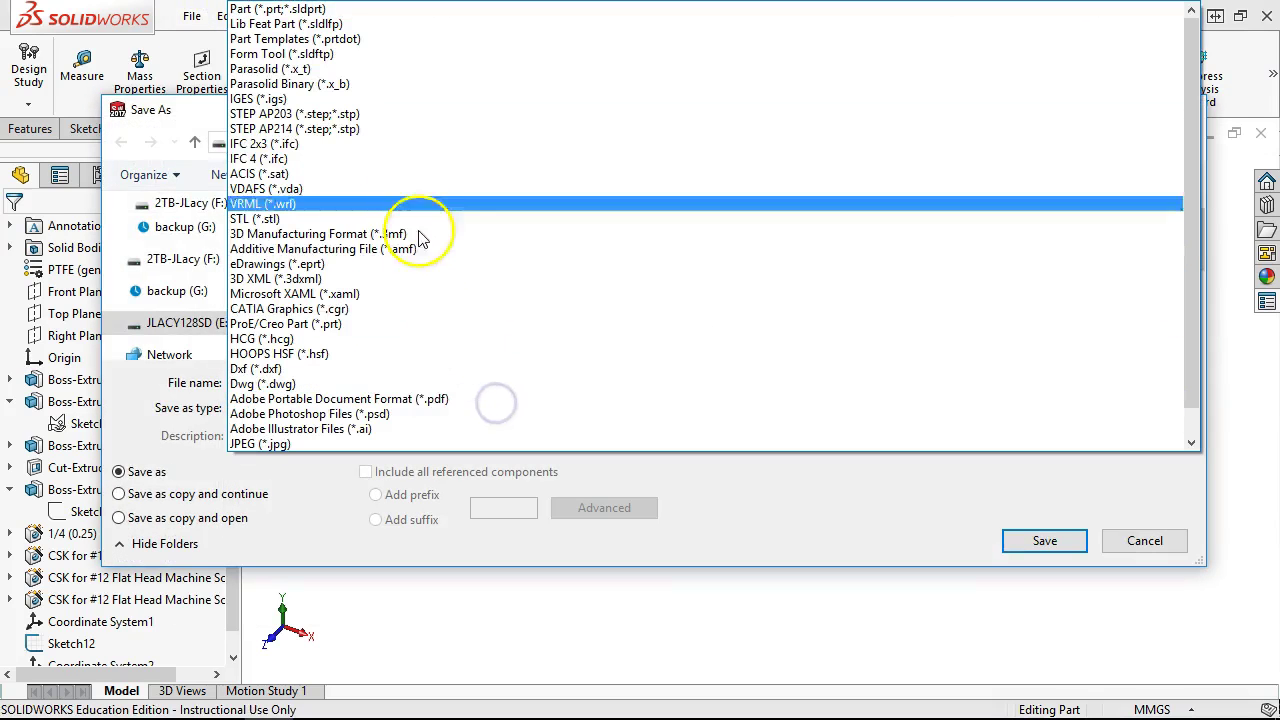
pyautogui.click(301, 70)
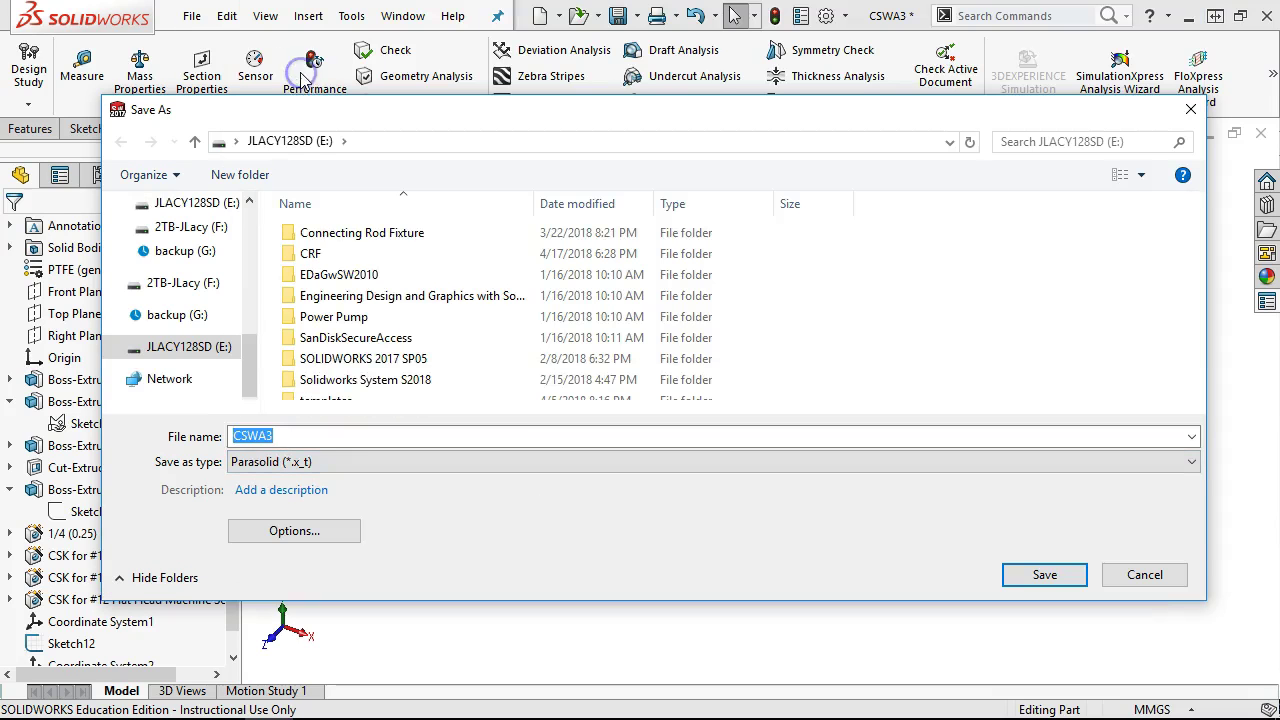
pyautogui.click(318, 531)
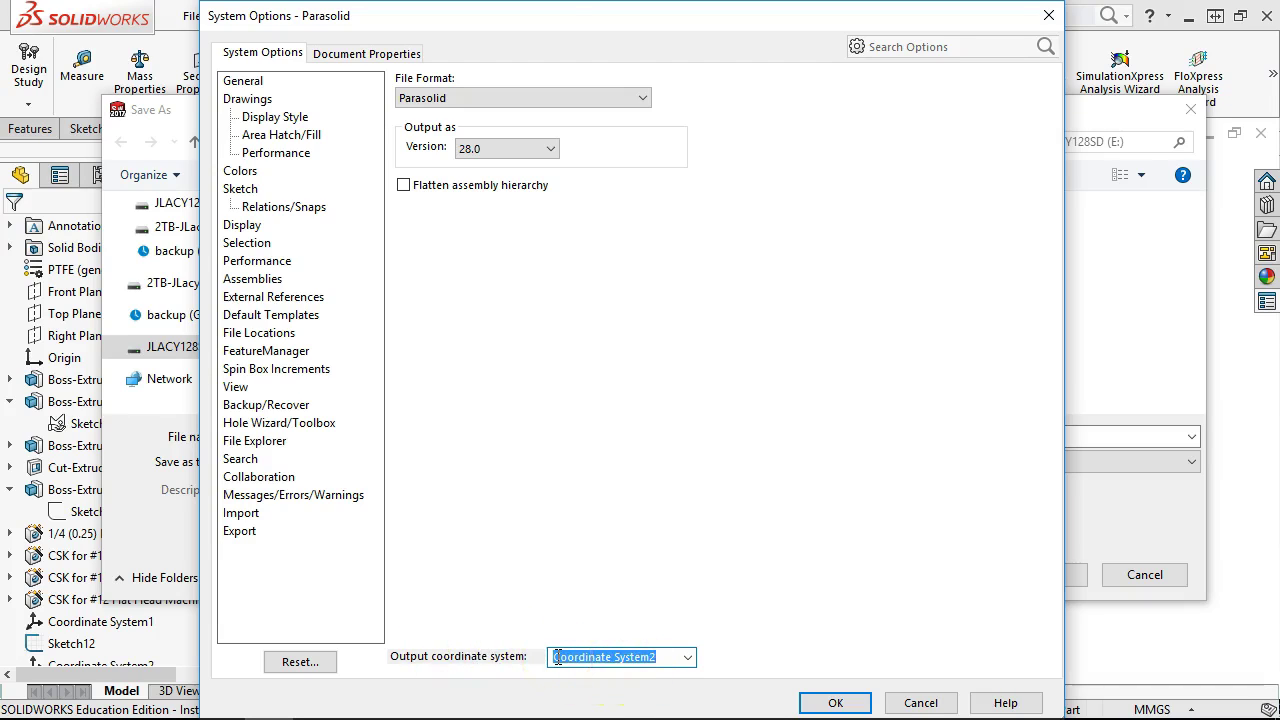
pyautogui.click(910, 703)
pyautogui.click(322, 531)
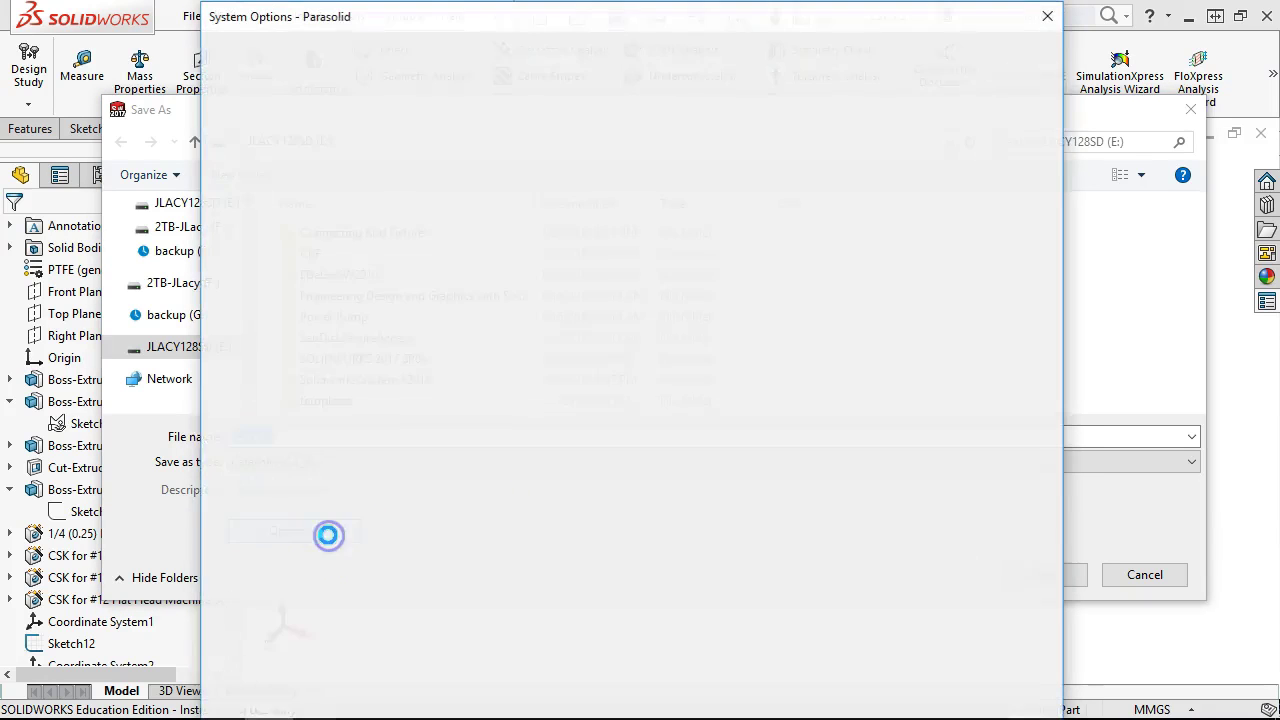
pyautogui.click(1048, 15)
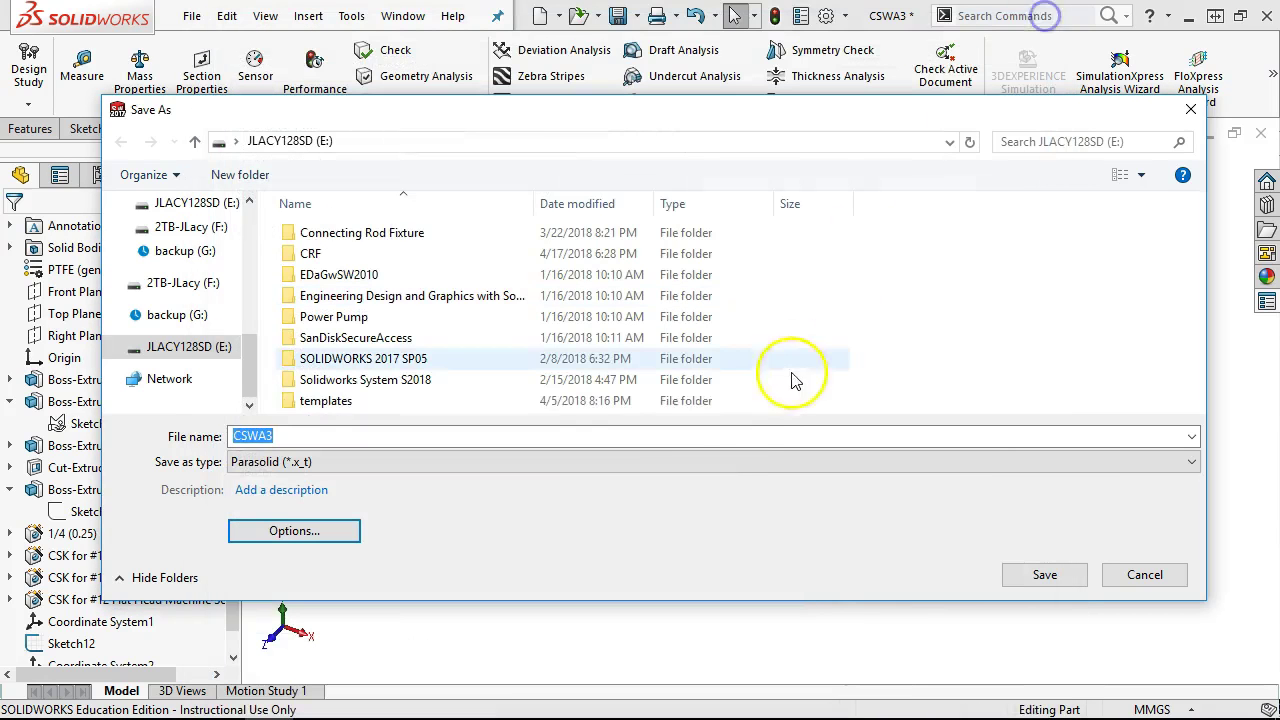
# Step: Save the part as 3D Manufacturing Format (*.3mf) with Coordinate System1 as the output coordinate system
pyautogui.click(583, 476)
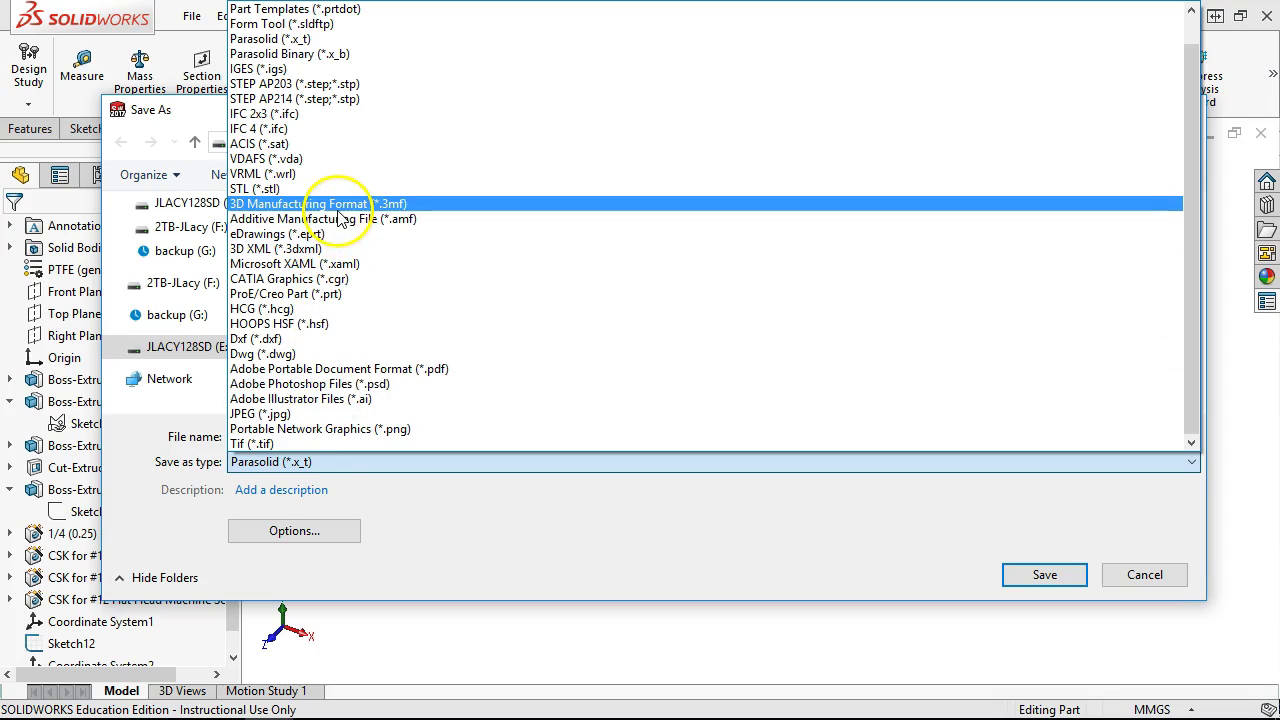
pyautogui.click(328, 205)
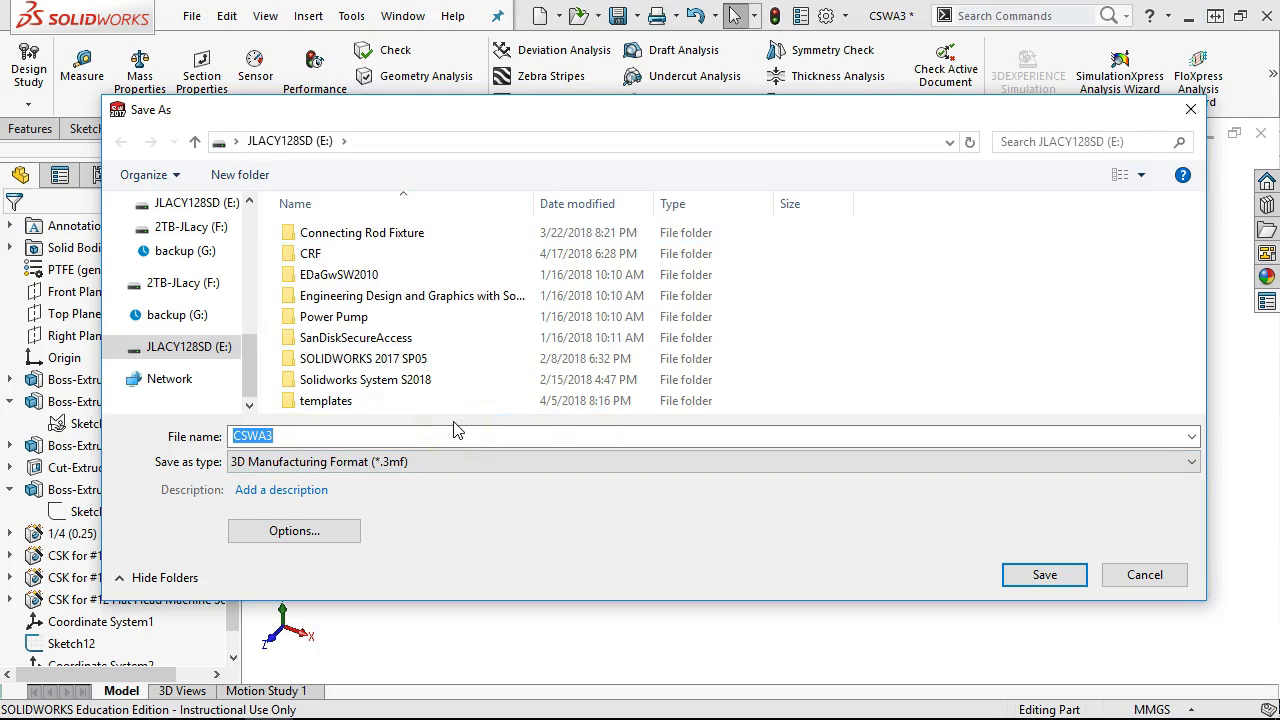
pyautogui.click(321, 529)
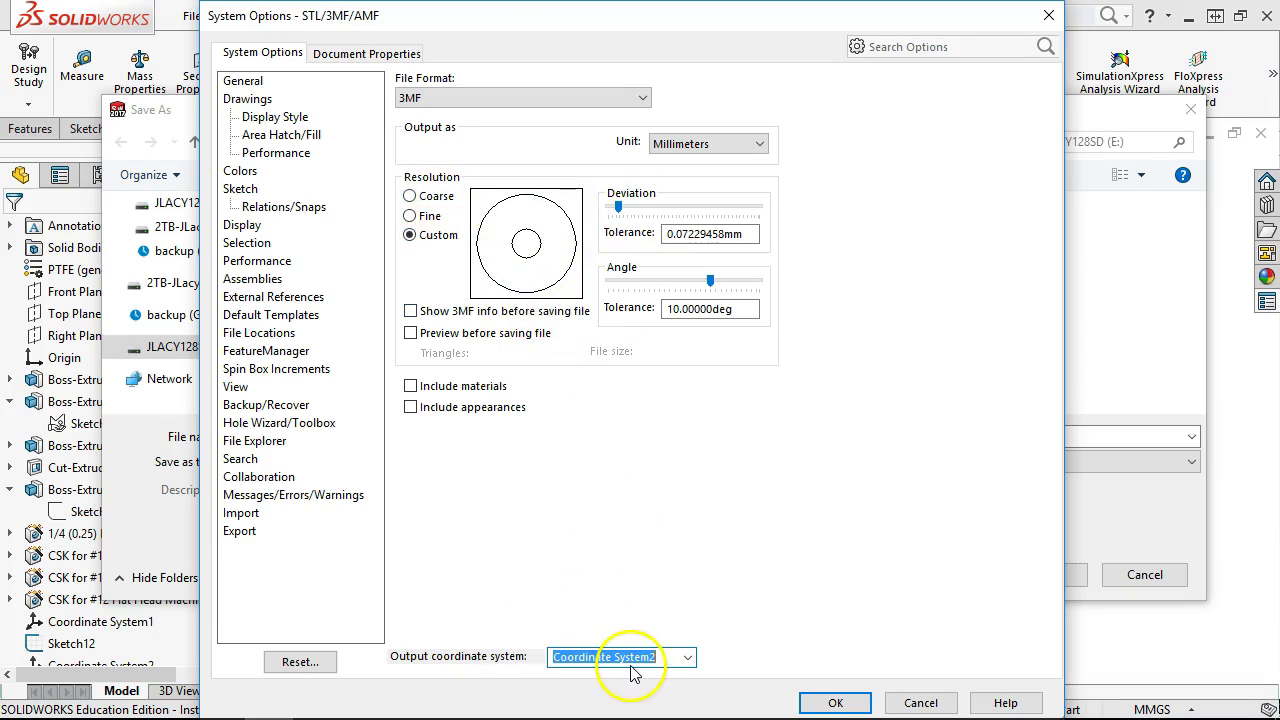
pyautogui.click(687, 657)
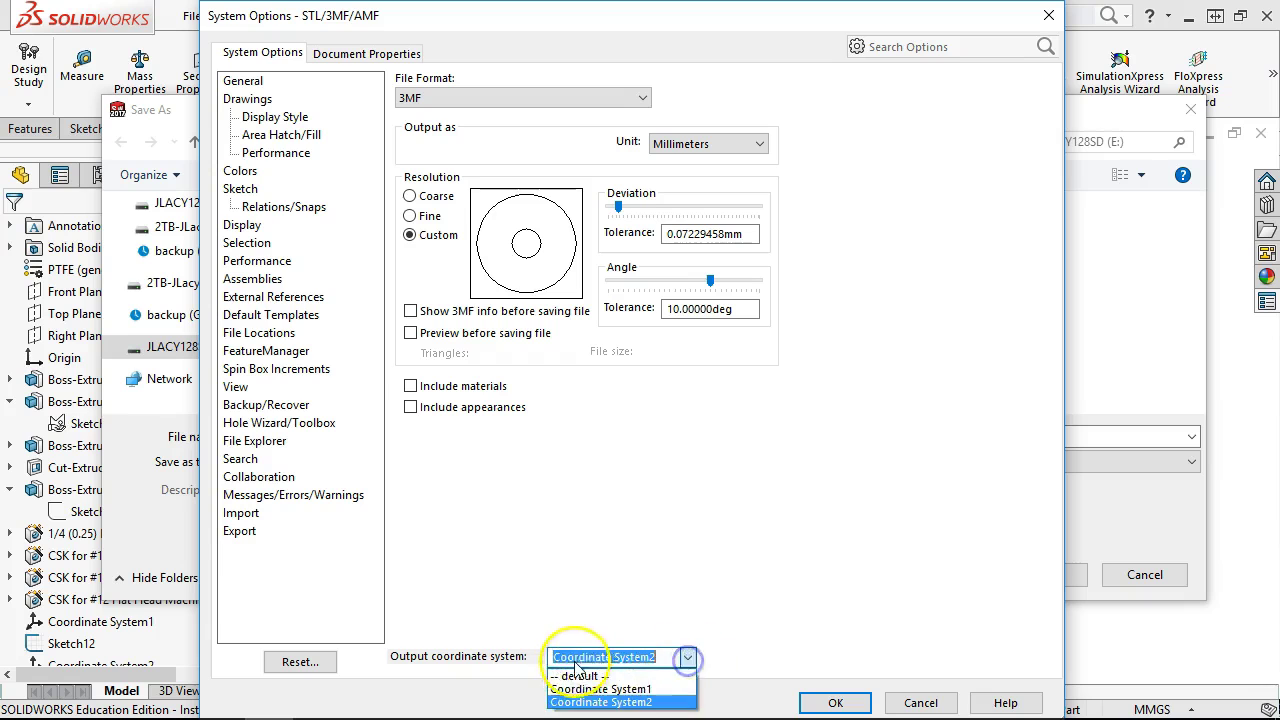
pyautogui.click(600, 689)
pyautogui.click(835, 702)
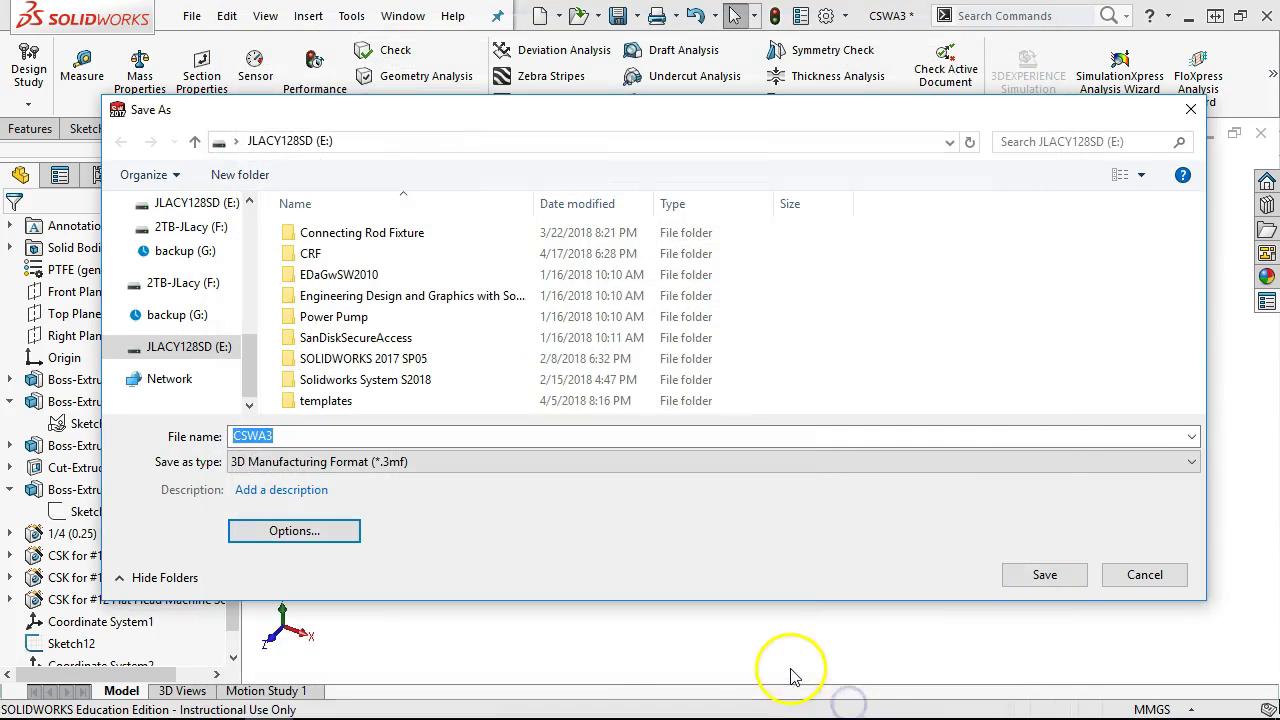
pyautogui.click(1025, 578)
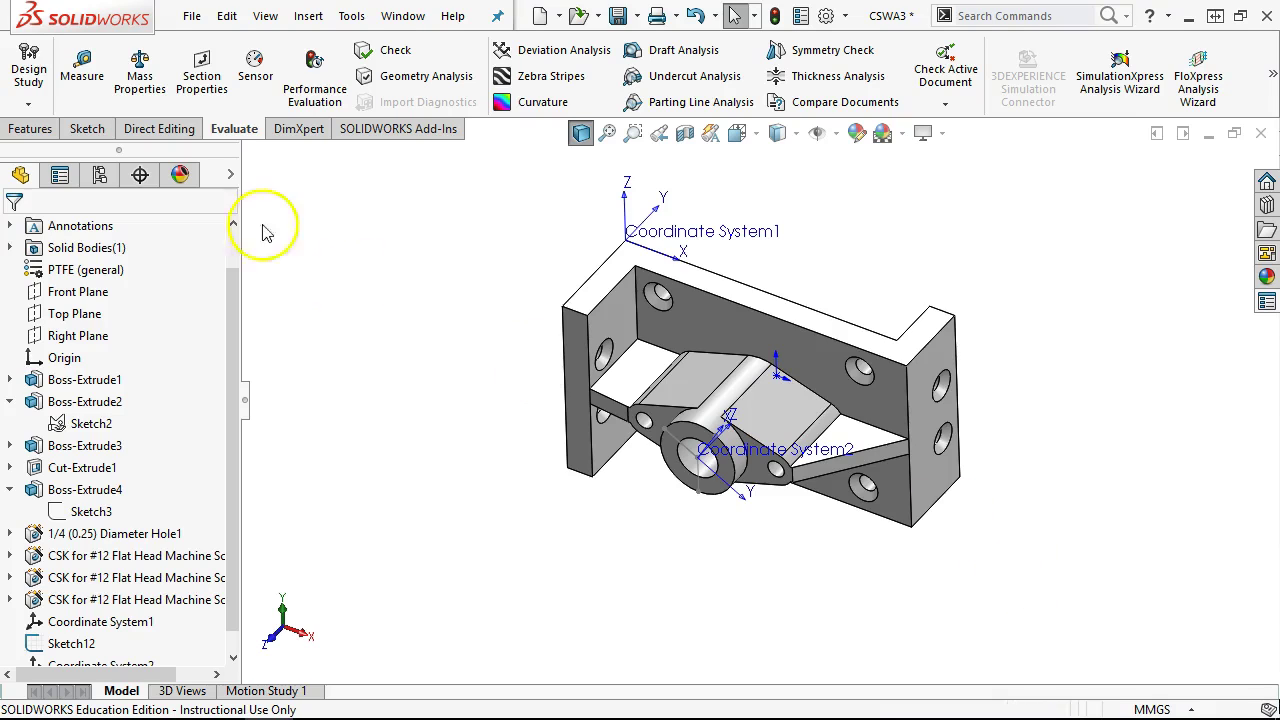
# Step: Export the part as 3MF again with the preview before saving enabled, replacing the existing CSWA3.3MF file
pyautogui.click(191, 16)
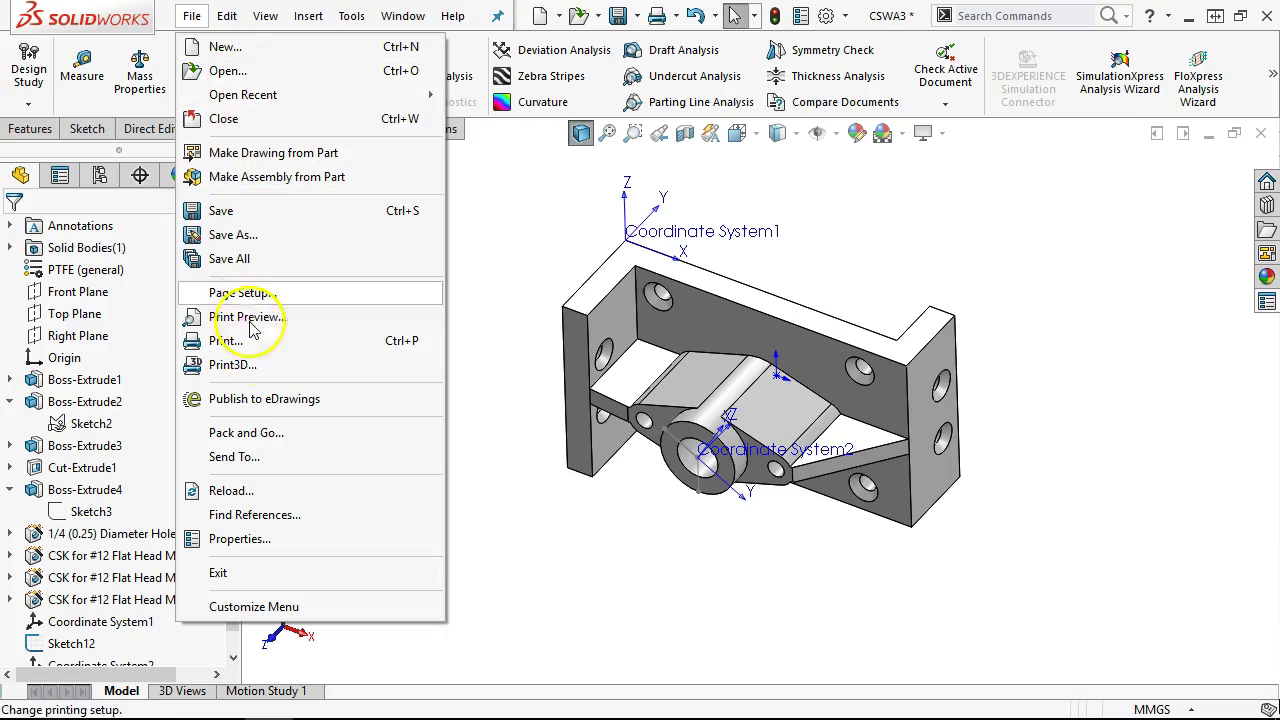
pyautogui.click(238, 237)
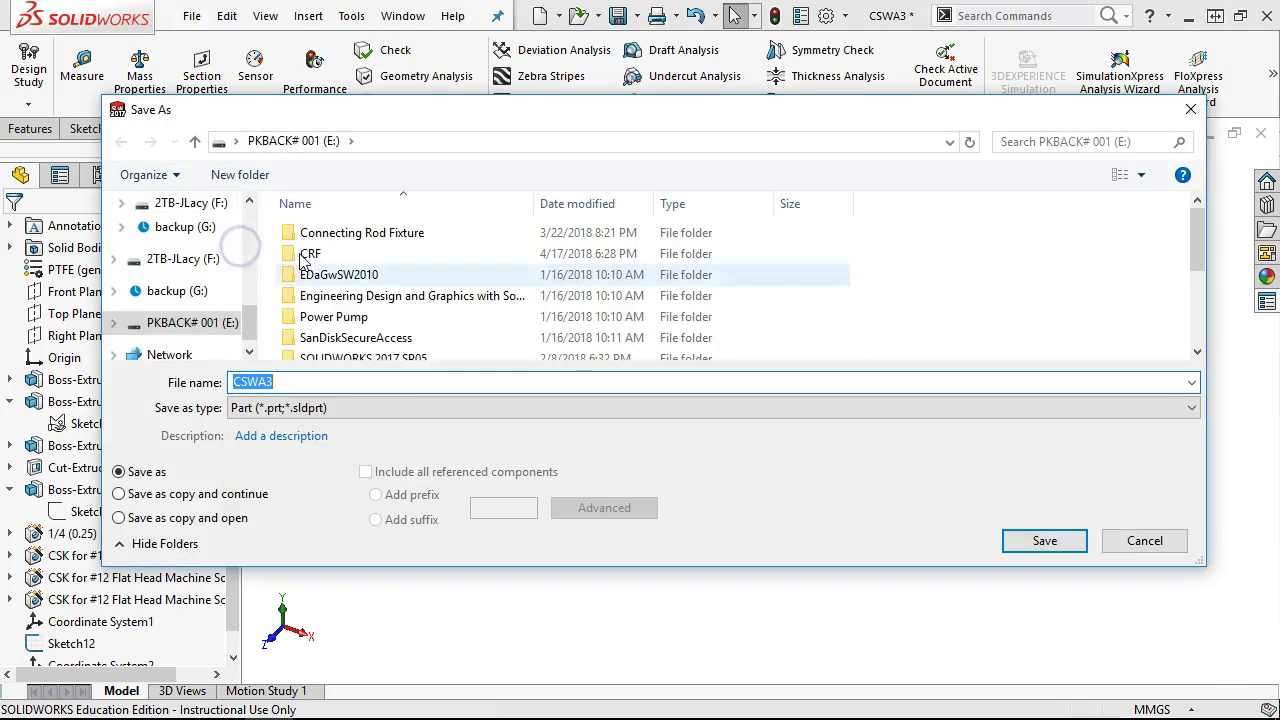
pyautogui.click(378, 408)
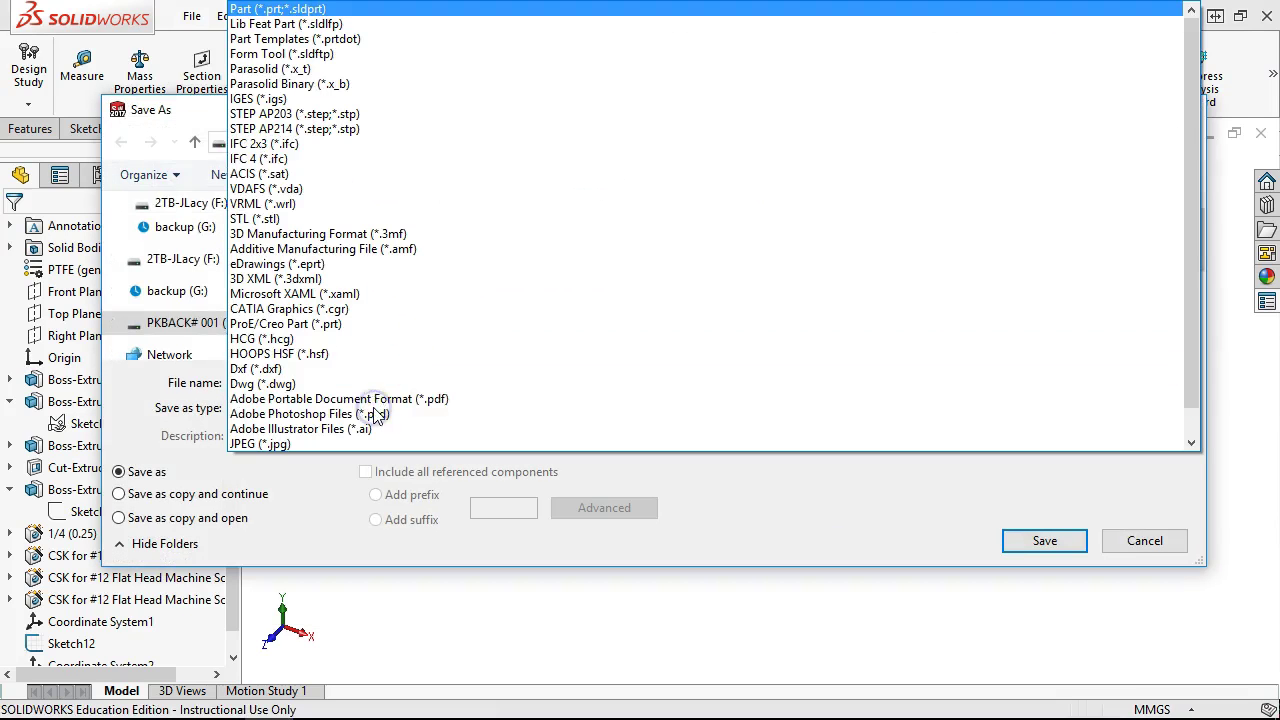
pyautogui.click(366, 233)
pyautogui.click(284, 543)
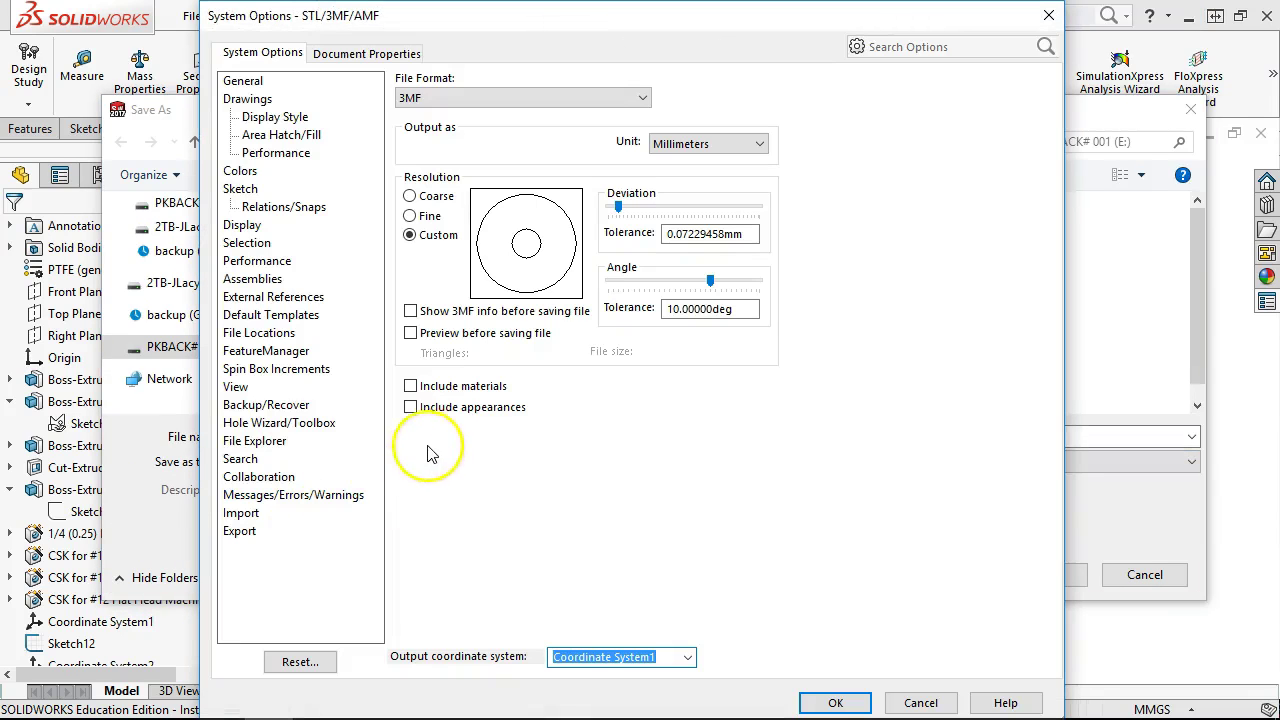
pyautogui.click(440, 335)
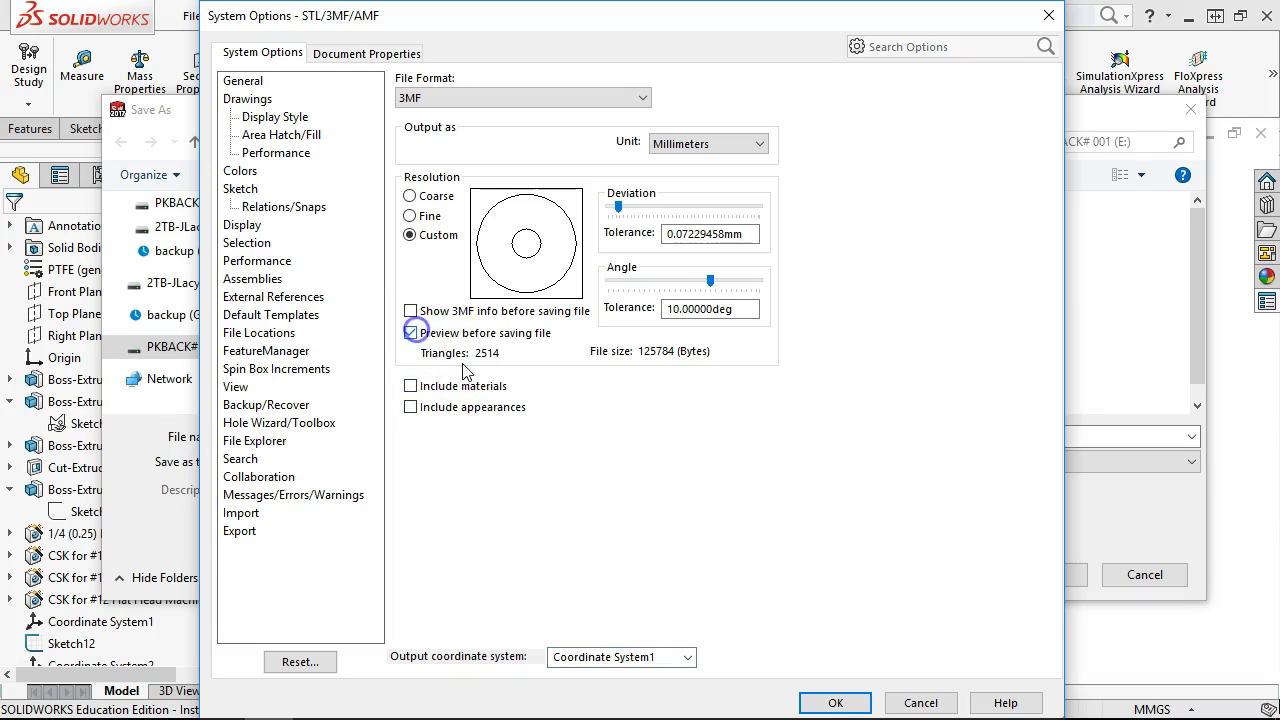
pyautogui.click(829, 703)
pyautogui.click(1040, 572)
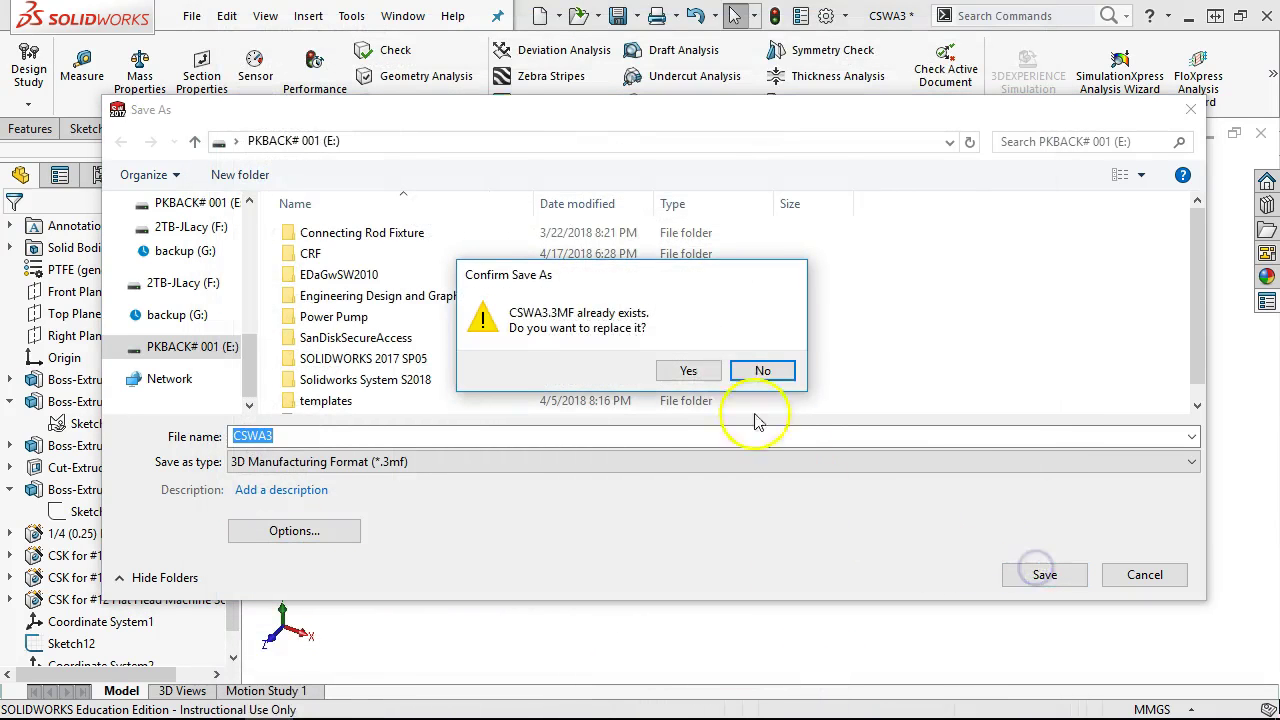
pyautogui.click(690, 371)
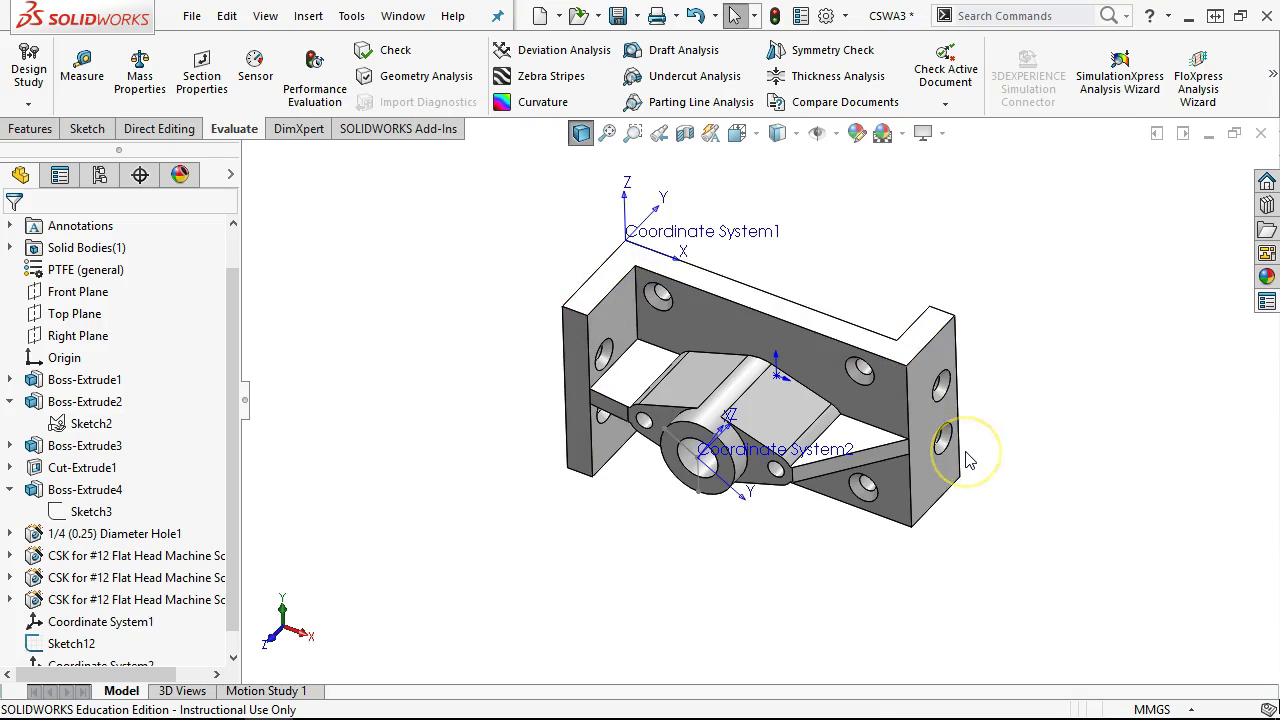
# Step: Start saving the part under the name CSWA3 with STL (*.stl) as the file type
pyautogui.moveTo(926, 341); pyautogui.dragTo(703, 313, button='middle')
pyautogui.click(191, 15)
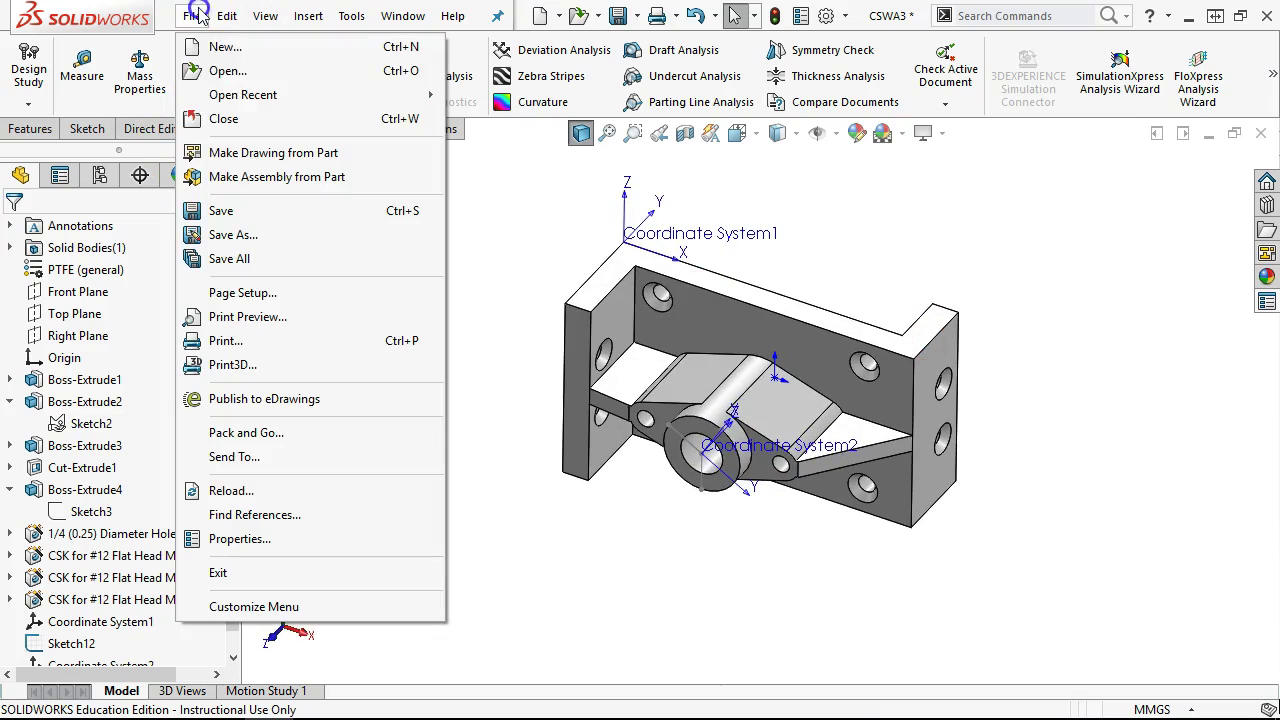
pyautogui.click(248, 236)
pyautogui.click(400, 409)
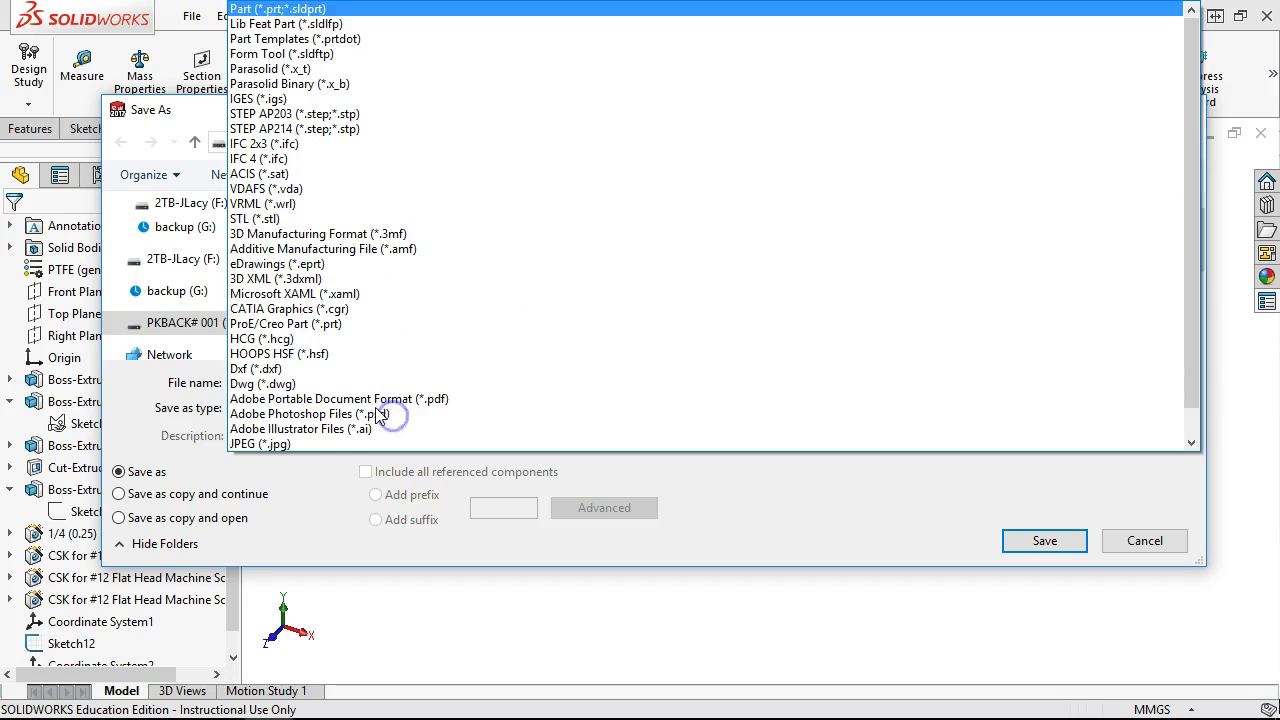
pyautogui.click(265, 218)
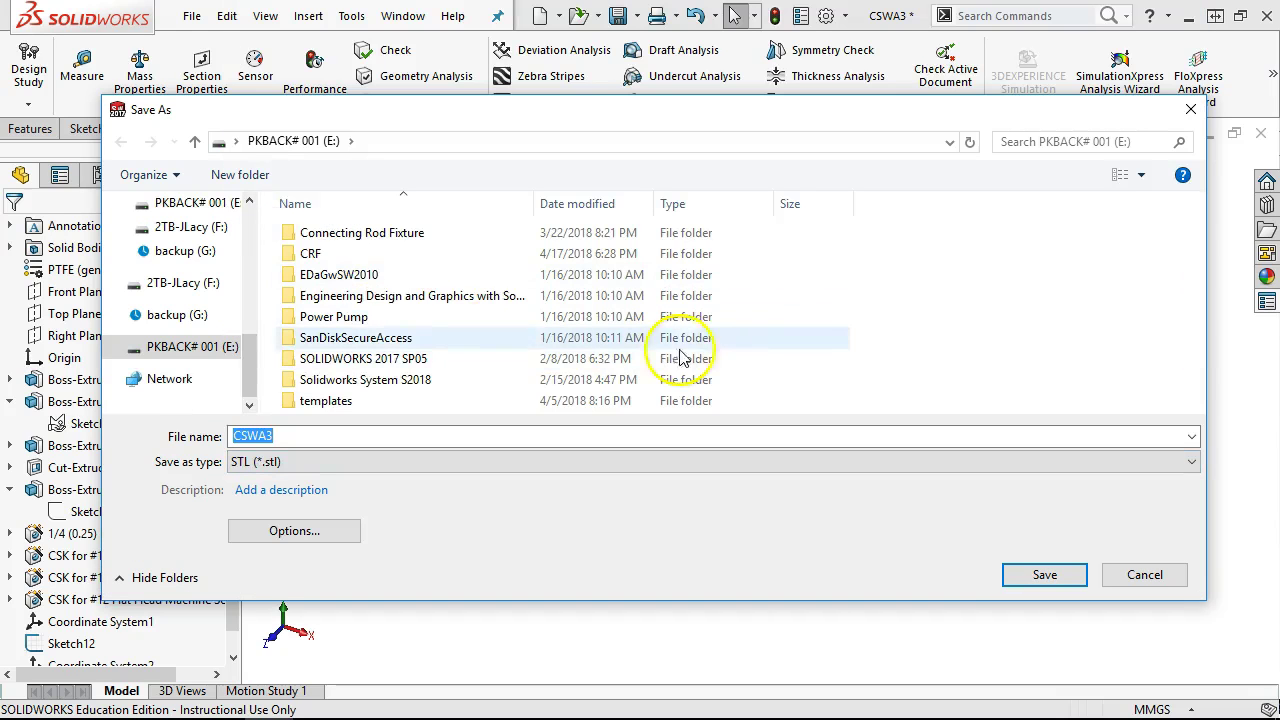
# Step: Enable showing 3MF info before saving in the 3MF export options, and save the part as CSWA3.STL
pyautogui.click(308, 530)
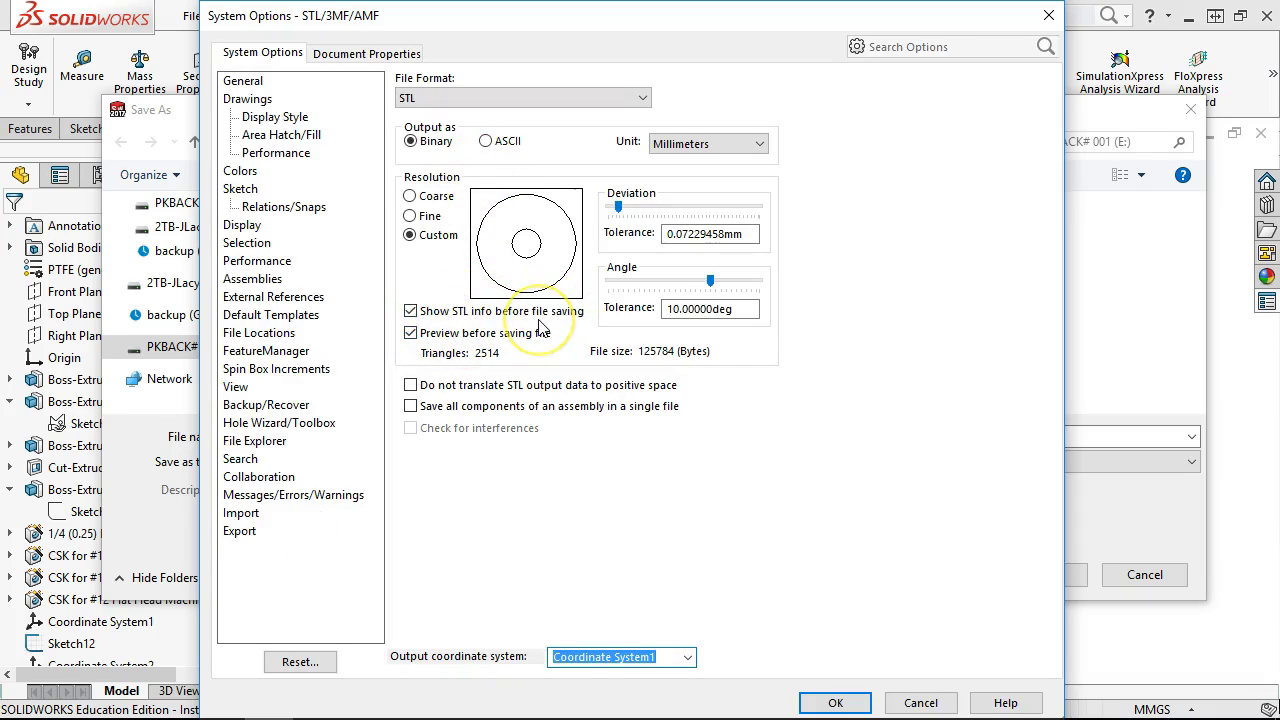
pyautogui.click(500, 98)
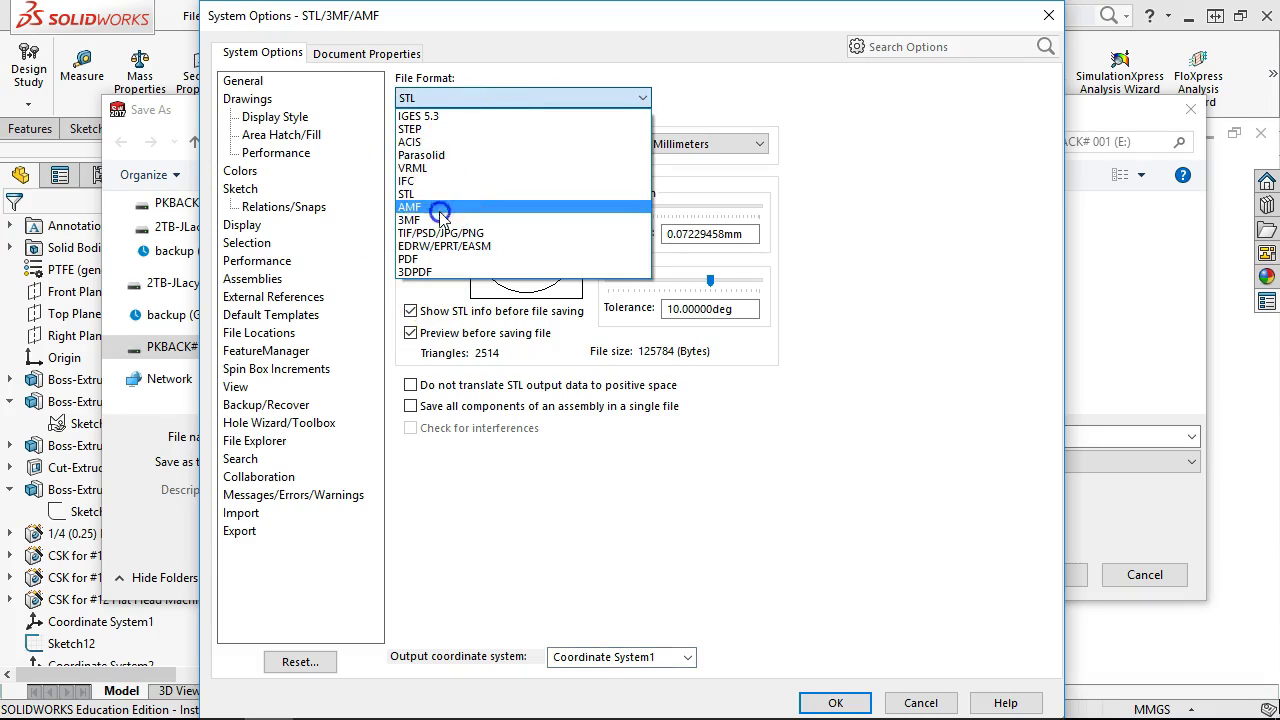
pyautogui.click(440, 219)
pyautogui.click(411, 311)
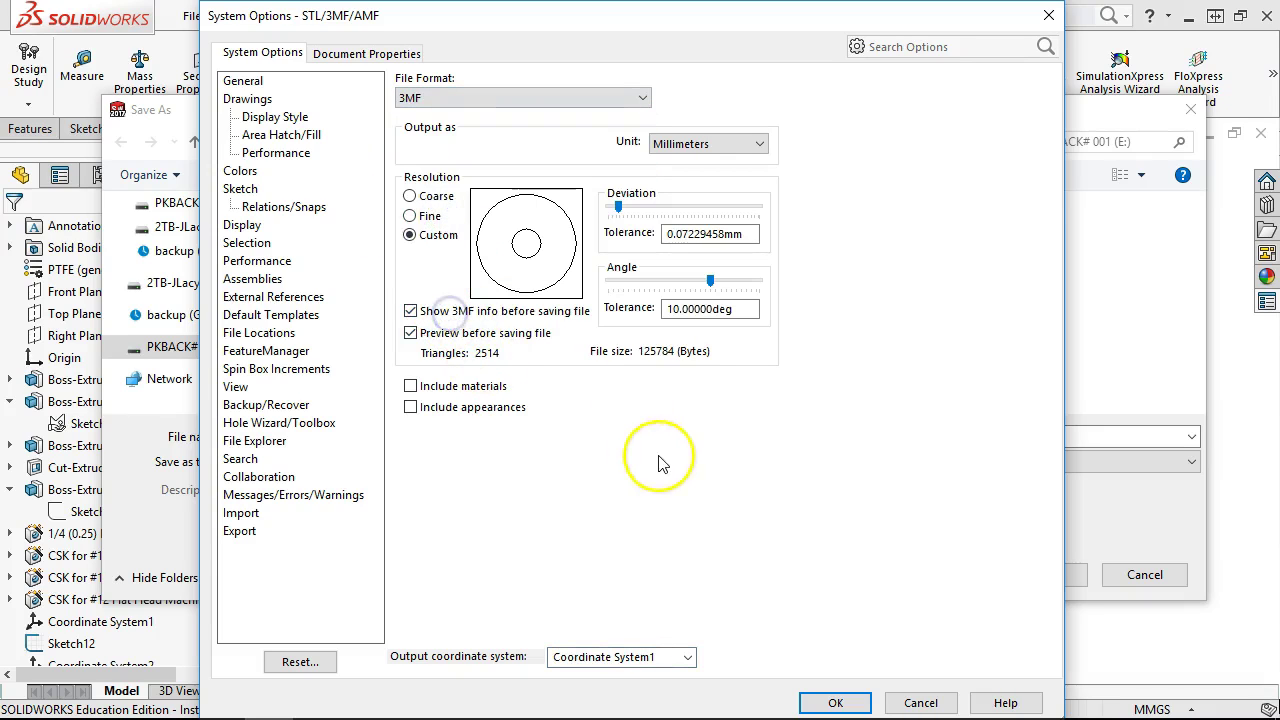
pyautogui.click(836, 703)
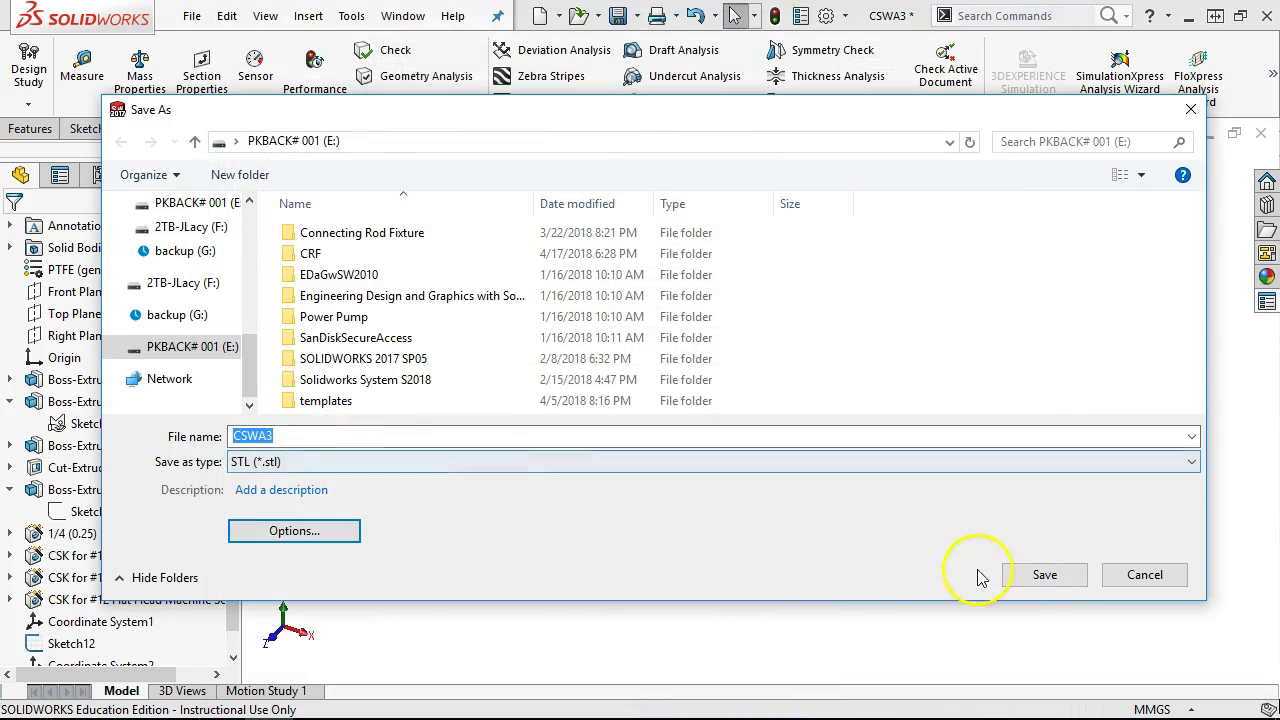
pyautogui.click(1025, 576)
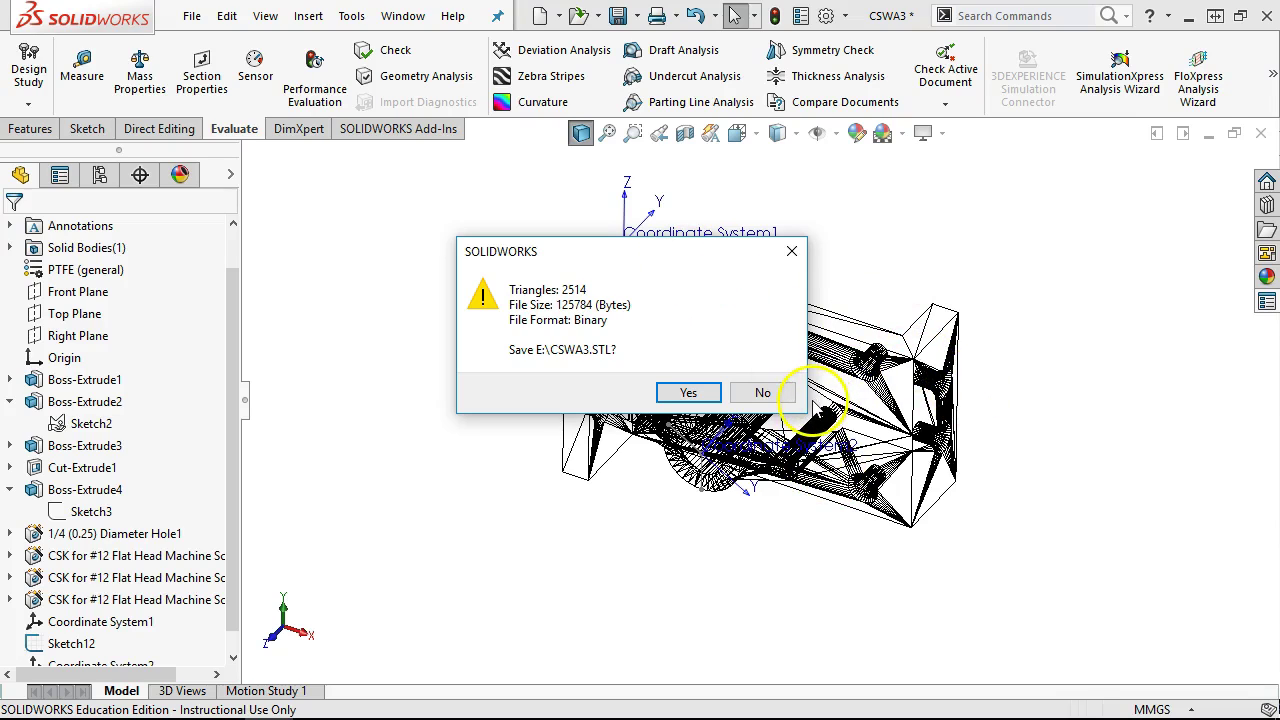
pyautogui.click(686, 394)
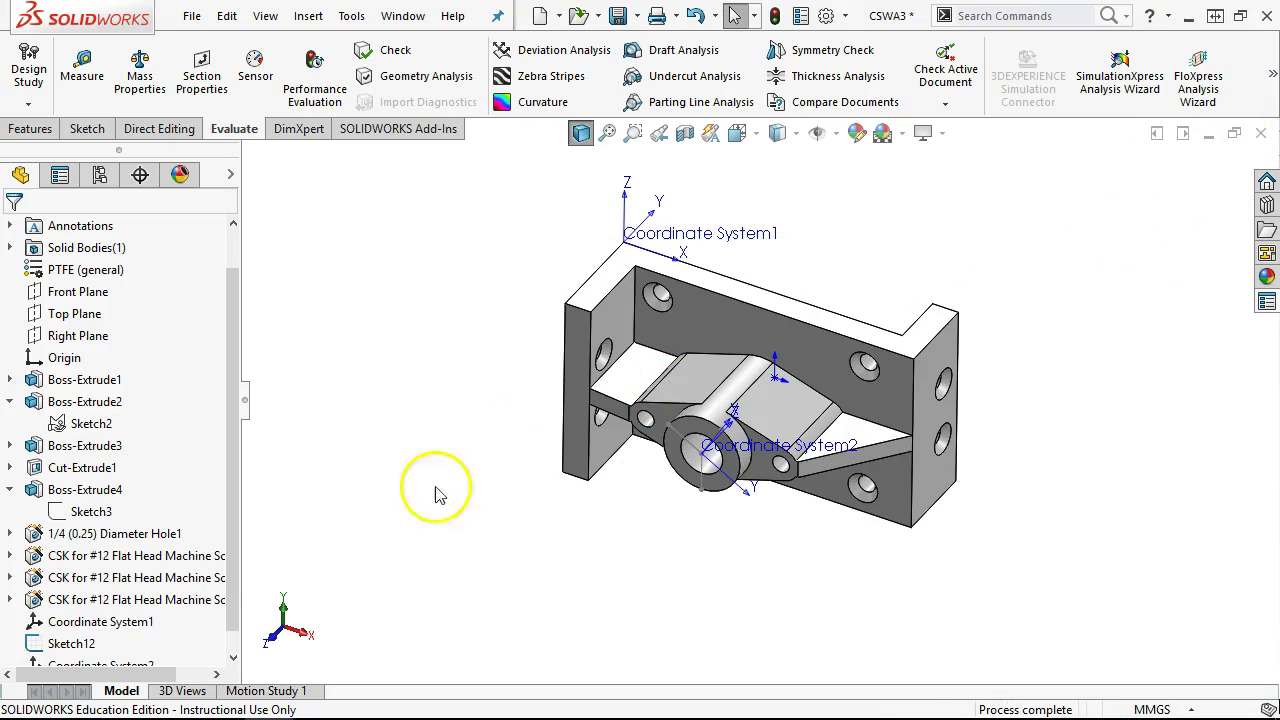